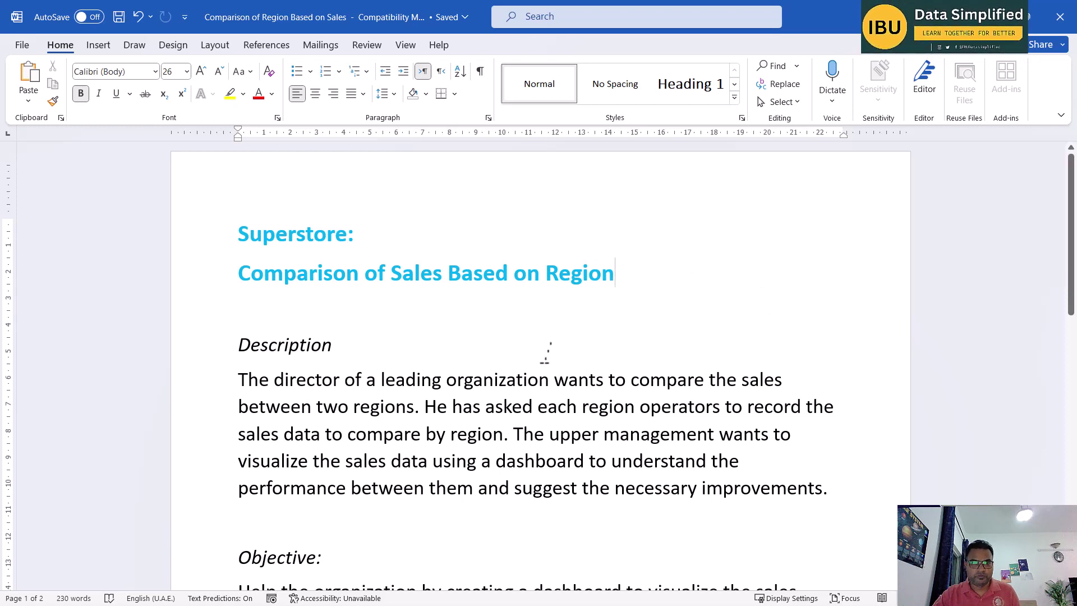
- Review the Superstore project brief, covering its description, objective, dataset and list of steps to perform
{"action": "left_click_drag", "start_coordinate": [235, 342], "coordinate": [357, 343]}
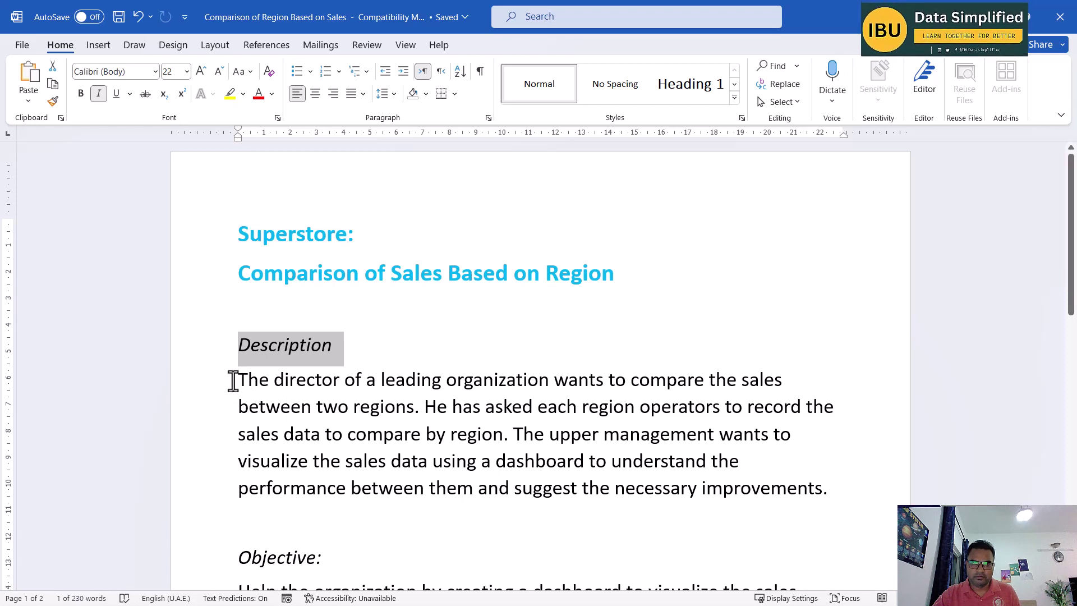
{"action": "scroll", "coordinate": [580, 336], "scroll_direction": "down", "scroll_amount": 1}
{"action": "left_click", "coordinate": [645, 258]}
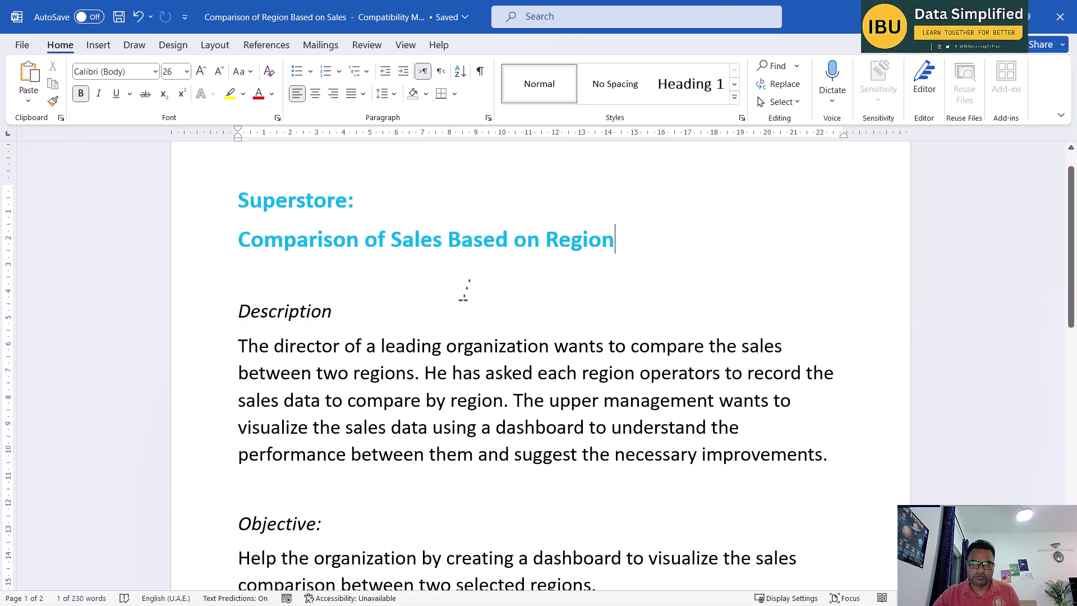
{"action": "scroll", "coordinate": [419, 306], "scroll_direction": "down", "scroll_amount": 1}
{"action": "scroll", "coordinate": [418, 306], "scroll_direction": "down", "scroll_amount": 1}
{"action": "scroll", "coordinate": [456, 272], "scroll_direction": "up", "scroll_amount": 2}
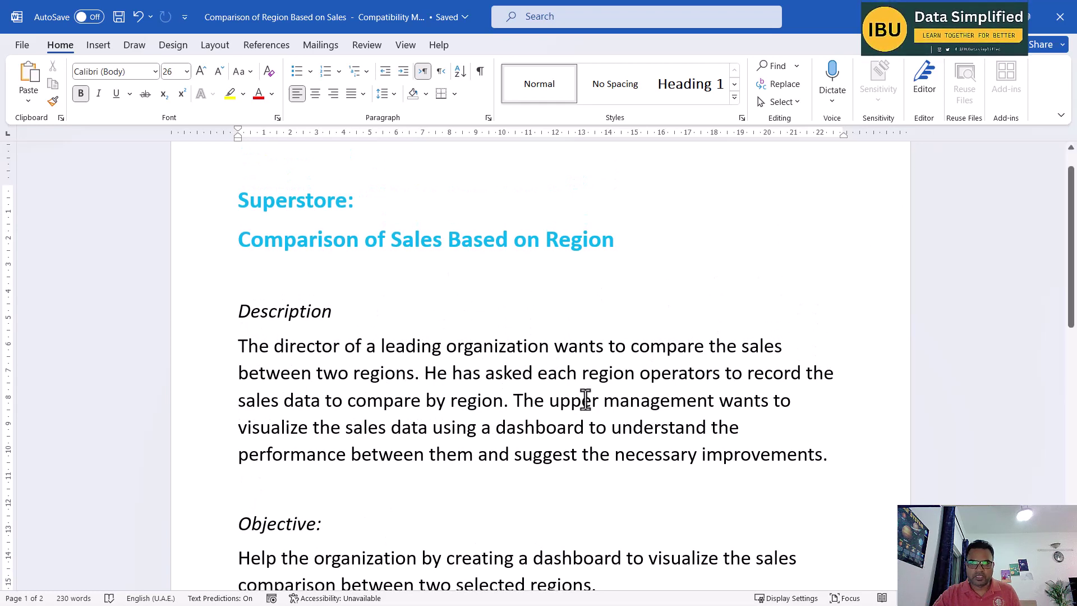
{"action": "scroll", "coordinate": [585, 400], "scroll_direction": "down", "scroll_amount": 8}
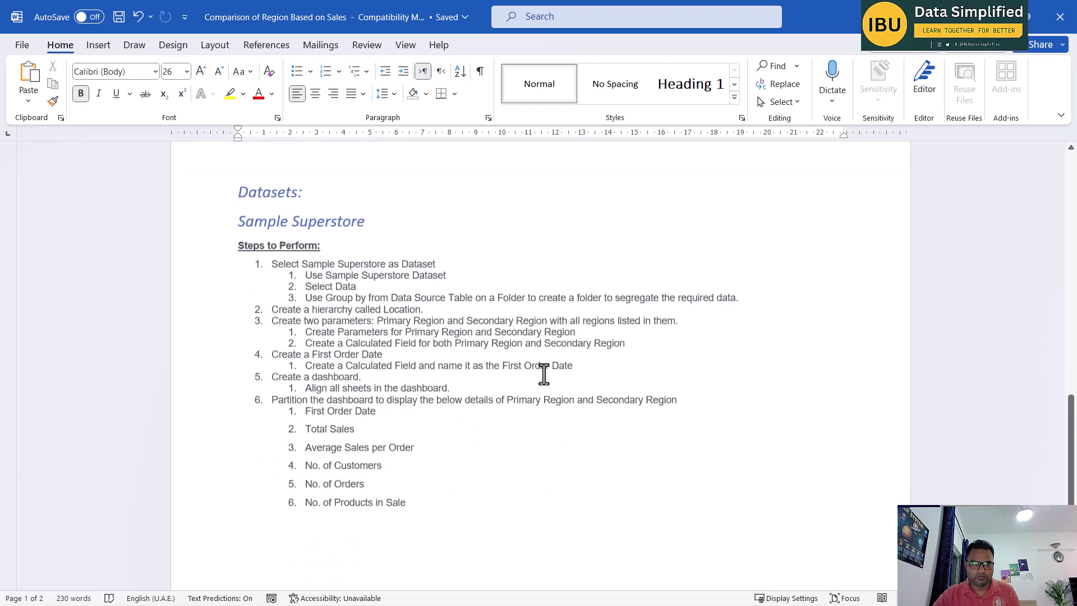
{"action": "scroll", "coordinate": [544, 375], "scroll_direction": "down", "scroll_amount": 1}
{"action": "scroll", "coordinate": [541, 460], "scroll_direction": "up", "scroll_amount": 10}
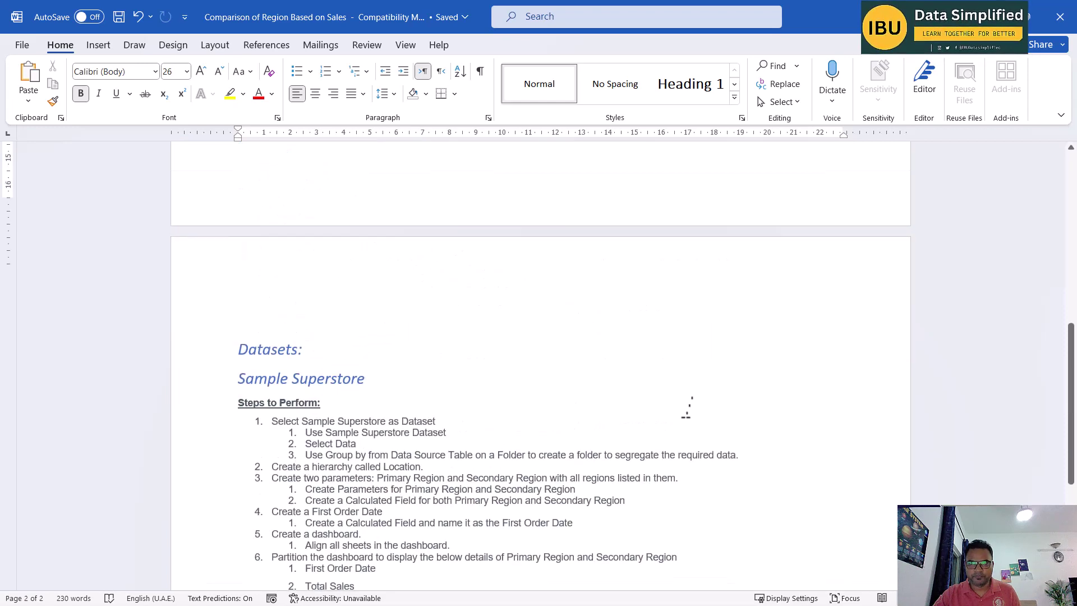
- Switch to Tableau Public and view the finished Sales Comparison by Region dashboard plus its Pr-Sales Line and Pr-Sales Chart sheets
{"action": "key", "text": "alt+Tab"}
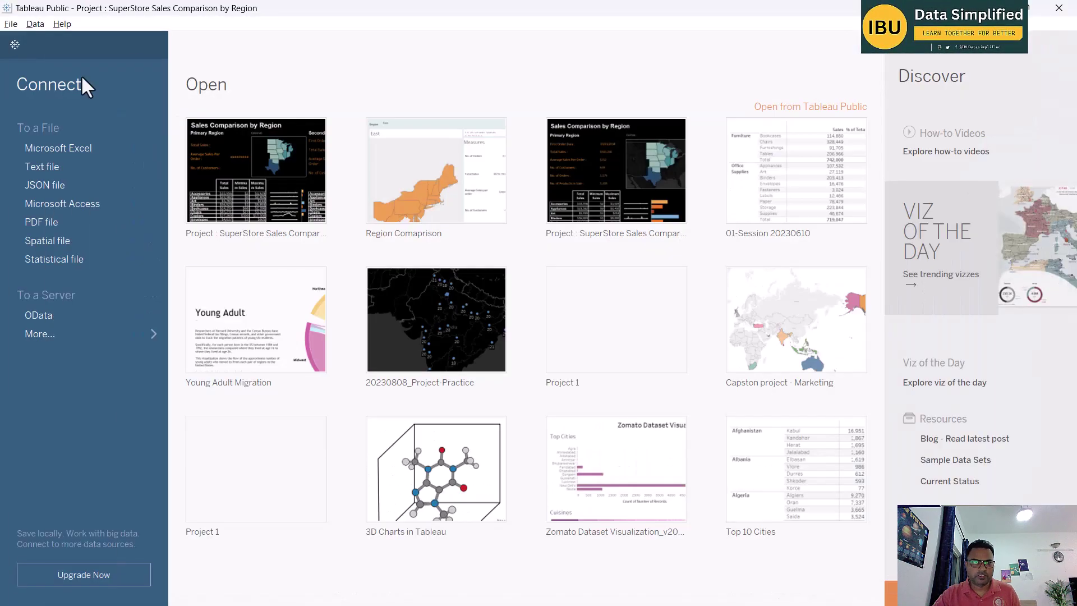
{"action": "left_click", "coordinate": [15, 45]}
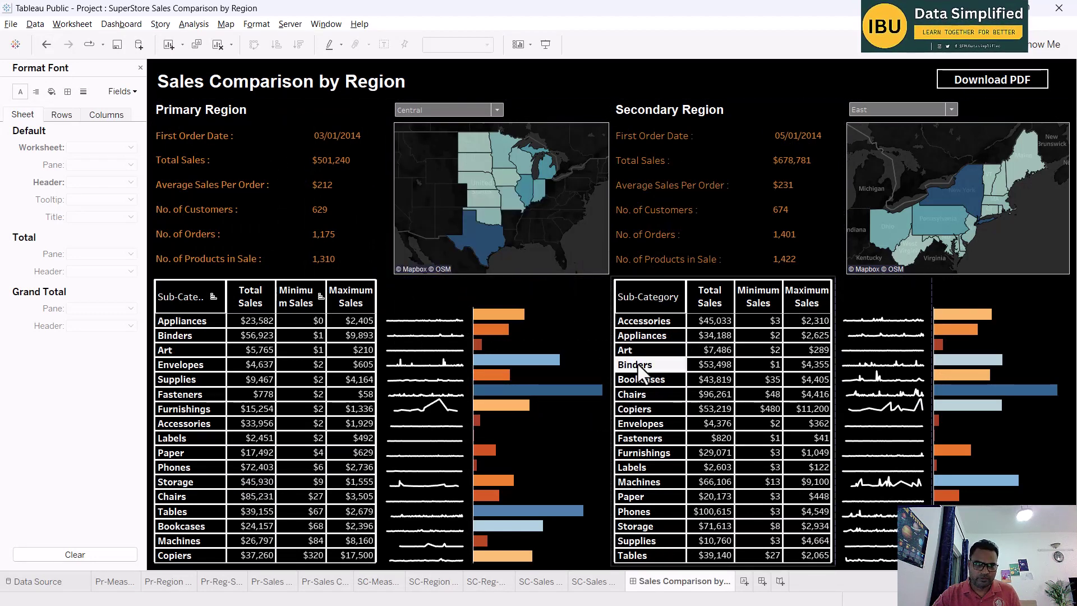
{"action": "left_click", "coordinate": [263, 583]}
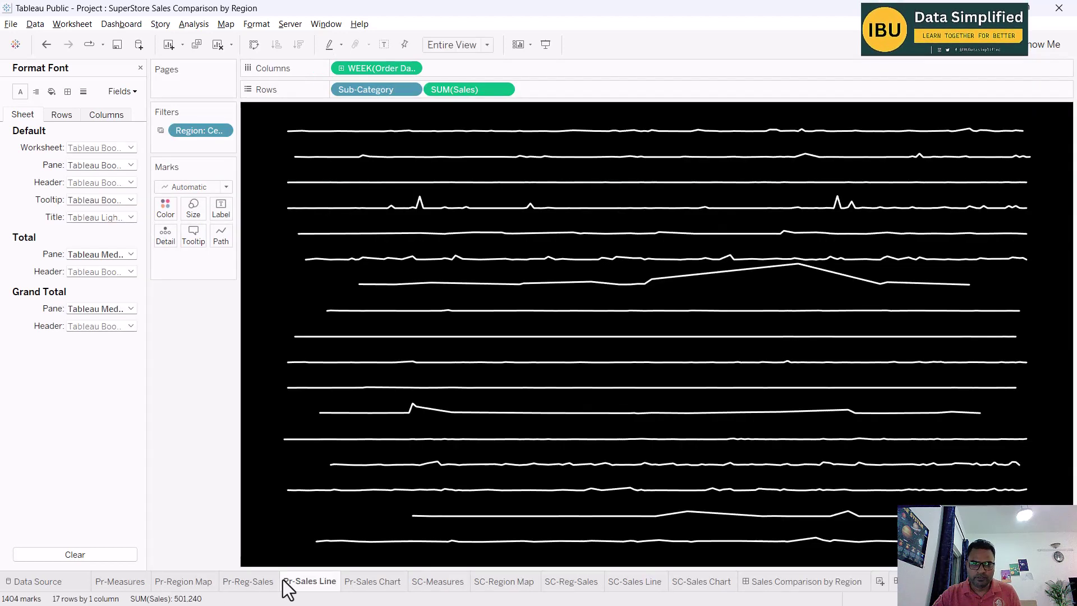
{"action": "left_click", "coordinate": [365, 590]}
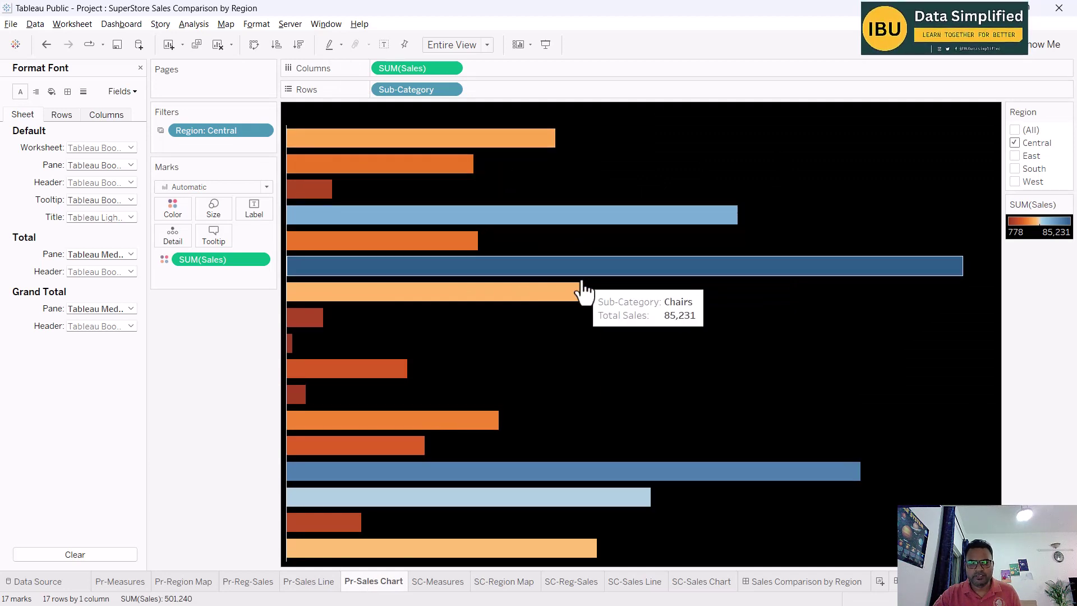
- Return to the Word brief and read on from the description to the steps to perform
{"action": "key", "text": "alt+Tab"}
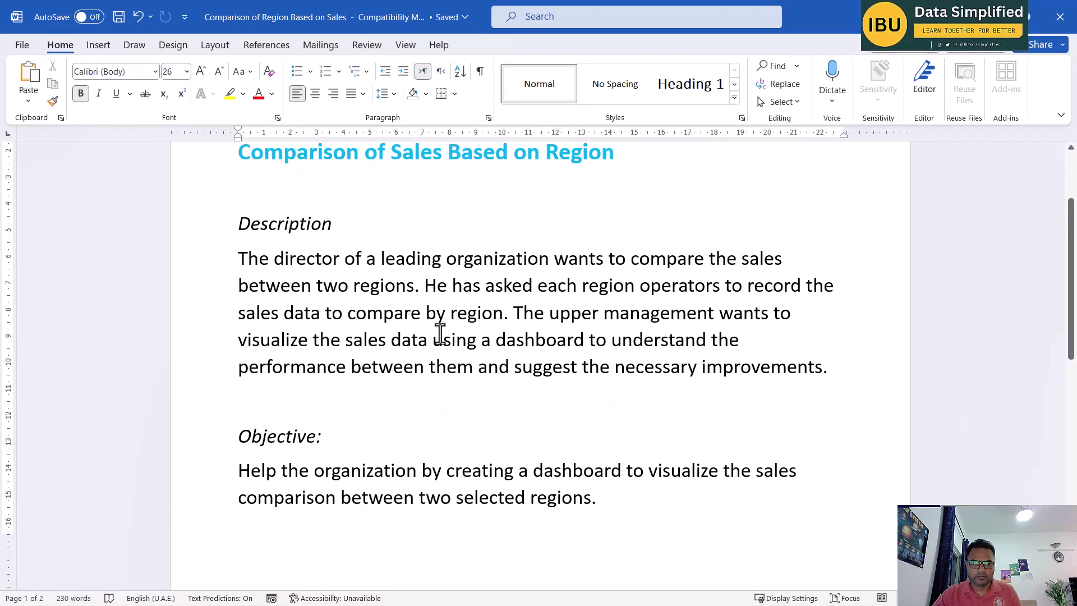
{"action": "scroll", "coordinate": [472, 310], "scroll_direction": "down", "scroll_amount": 10}
{"action": "scroll", "coordinate": [472, 310], "scroll_direction": "down", "scroll_amount": 4}
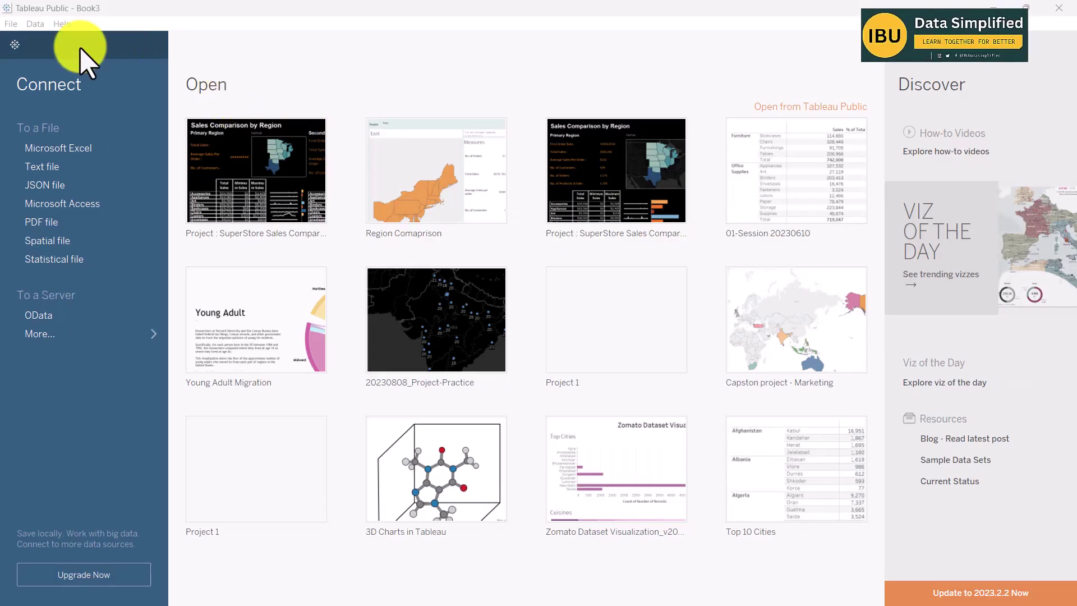
{"action": "left_click", "coordinate": [12, 24]}
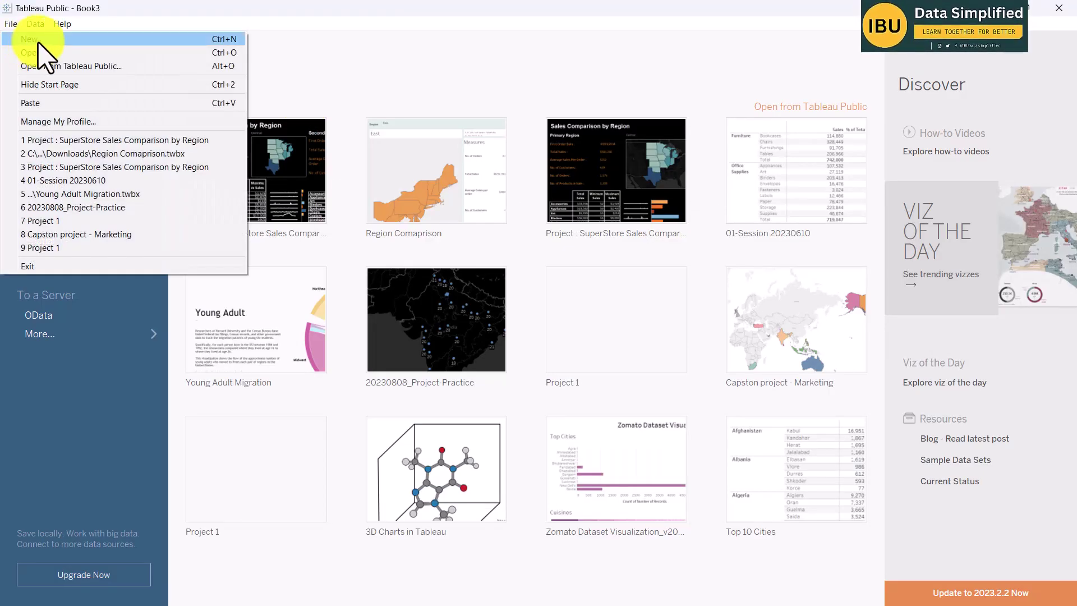
{"action": "left_click", "coordinate": [382, 67]}
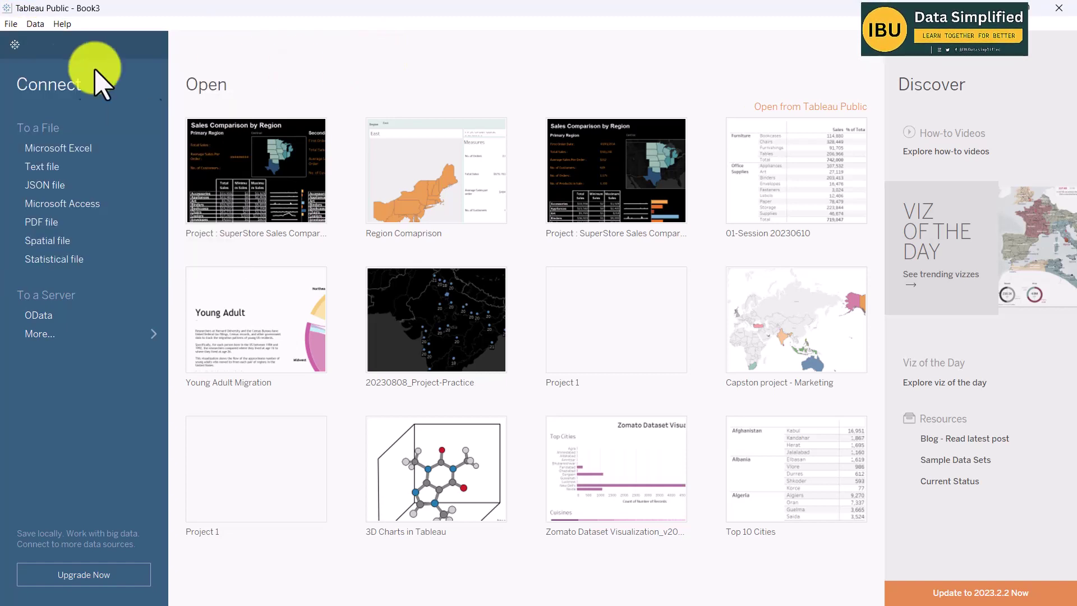
{"action": "left_click", "coordinate": [21, 53]}
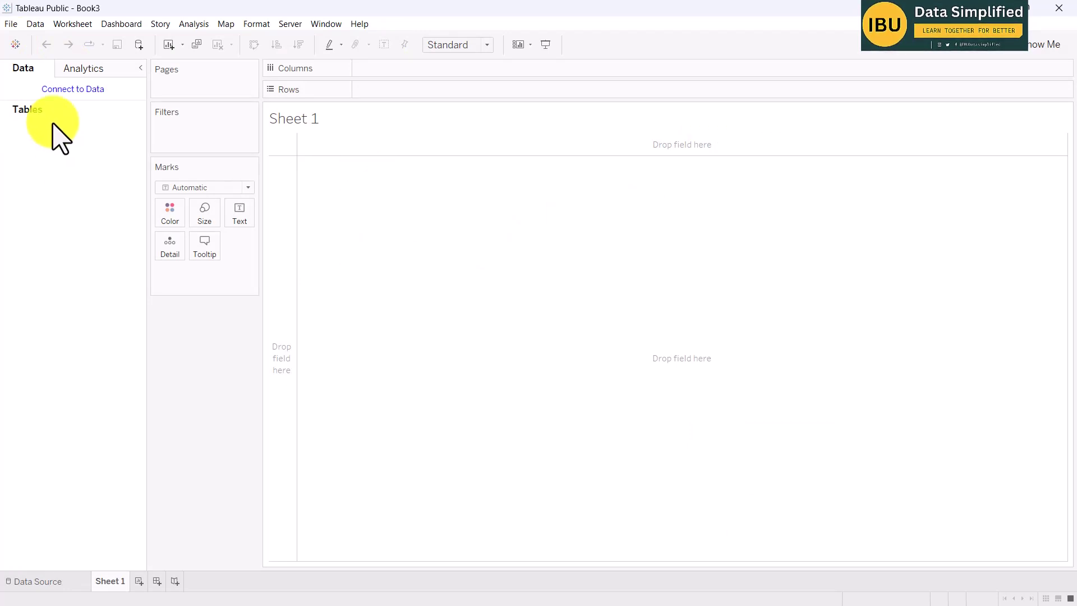
{"action": "left_click", "coordinate": [40, 581]}
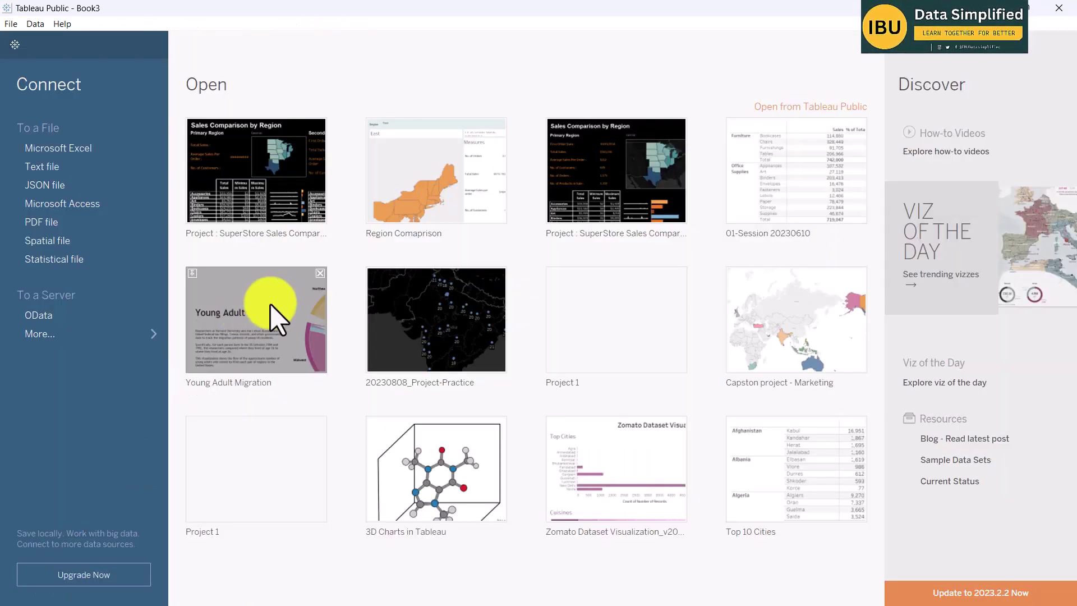
- Connect to the Sample - Superstore Excel workbook in Desktop > 002_IBU DataSimplified > TABLEAU > 02. SuperStore # Comparison of Region Based on Sales
{"action": "left_click", "coordinate": [69, 149]}
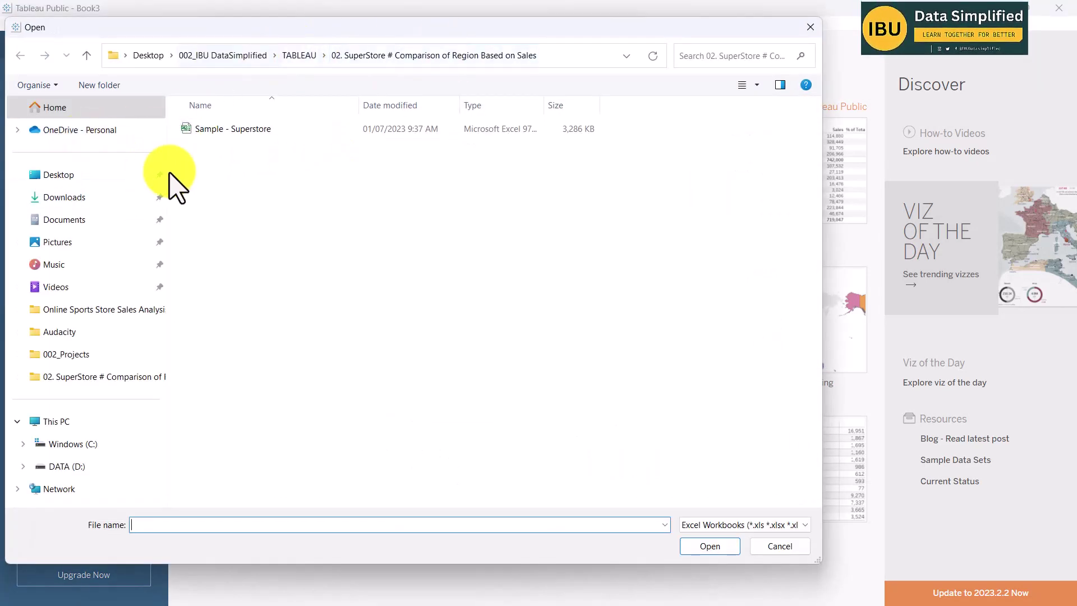
{"action": "left_click", "coordinate": [66, 175]}
{"action": "double_click", "coordinate": [367, 145]}
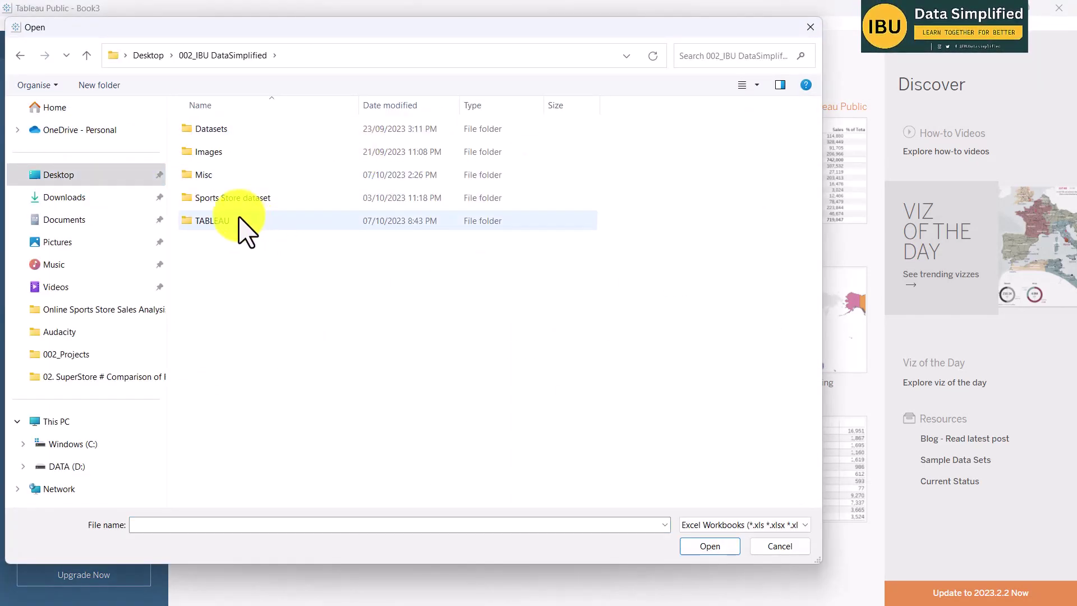
{"action": "double_click", "coordinate": [213, 221]}
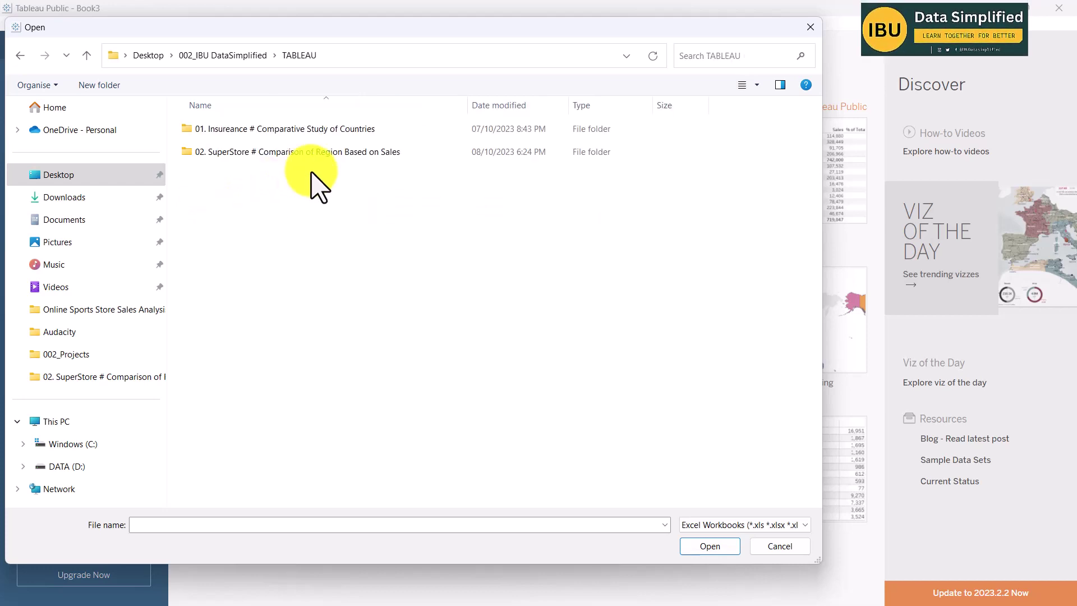
{"action": "double_click", "coordinate": [247, 153]}
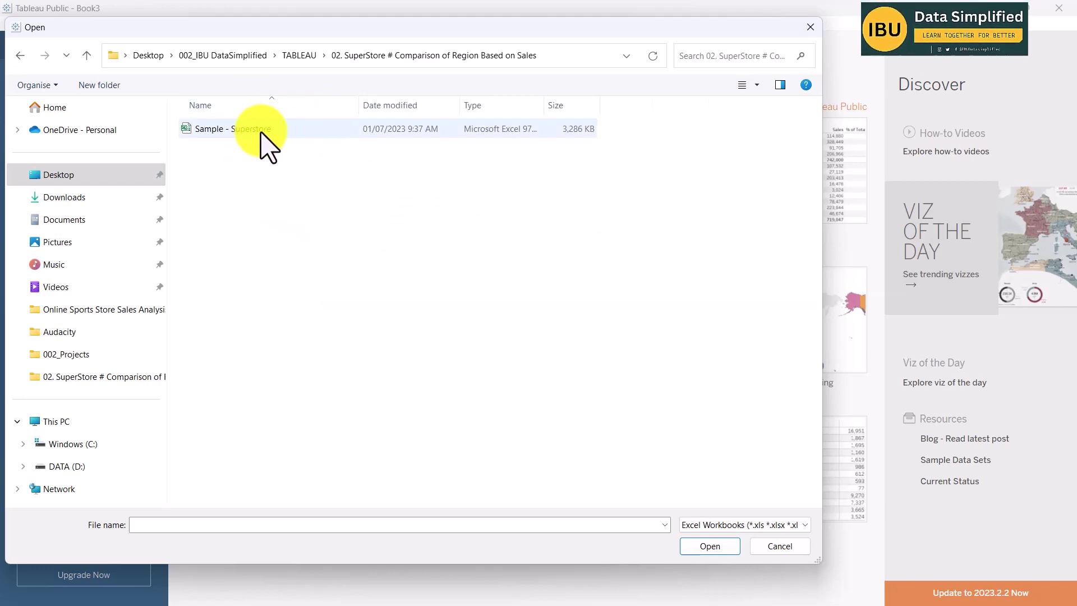
{"action": "left_click", "coordinate": [219, 133]}
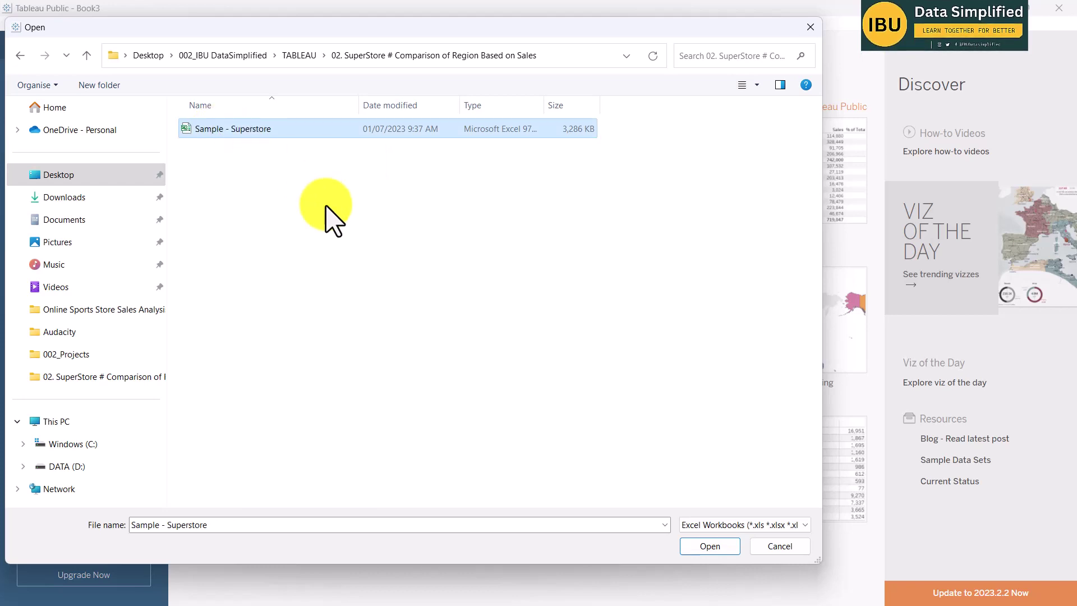
{"action": "left_click", "coordinate": [711, 547]}
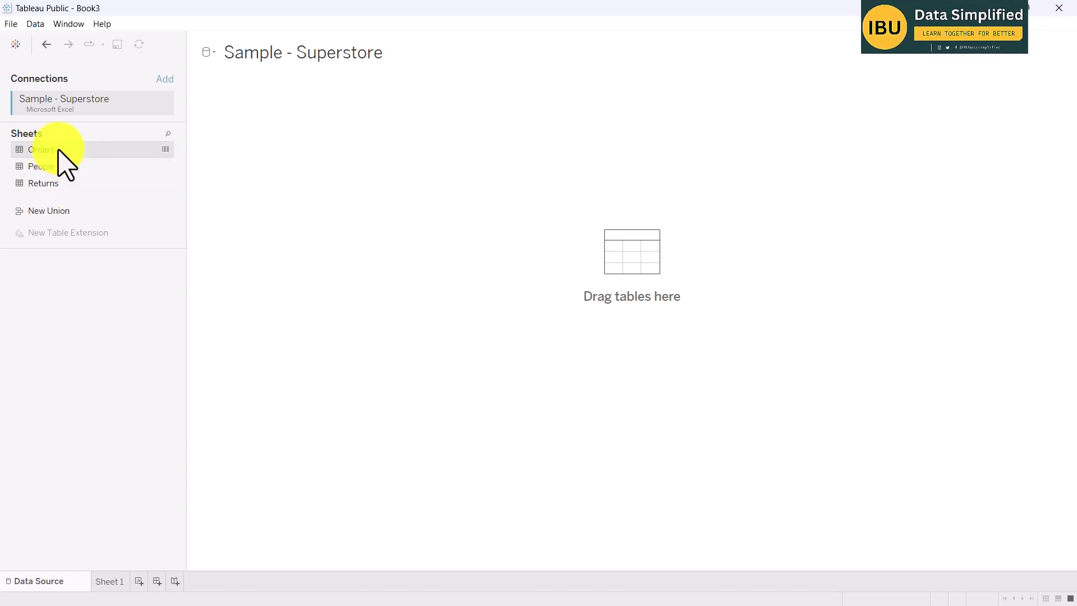
- Add the Orders table to the data source, relate People and Returns to it, and show the Returns table's details
{"action": "left_click_drag", "start_coordinate": [59, 150], "coordinate": [372, 169]}
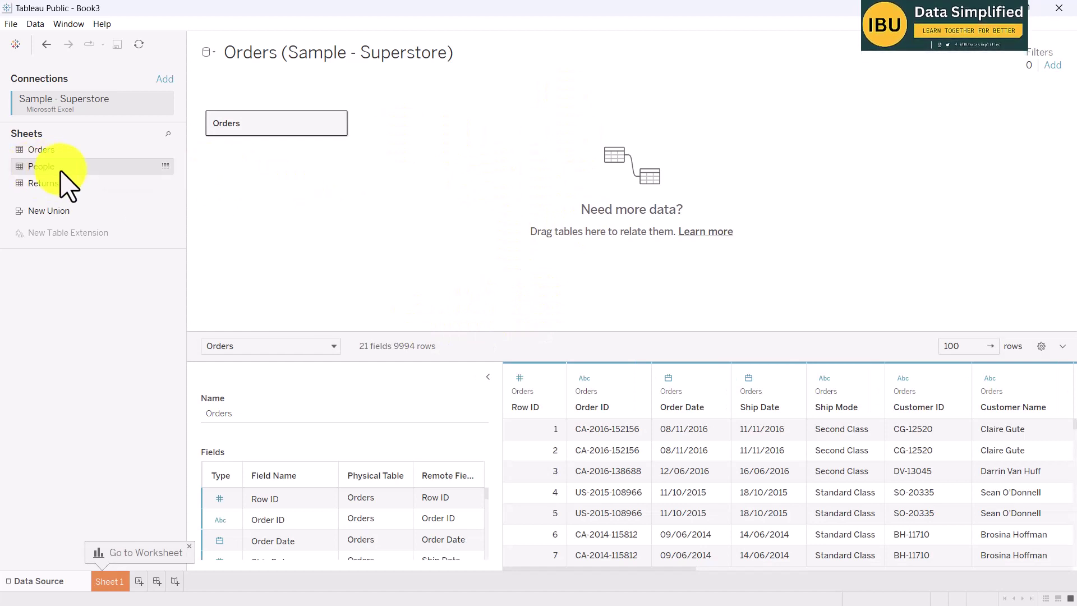
{"action": "left_click_drag", "start_coordinate": [41, 168], "coordinate": [236, 245]}
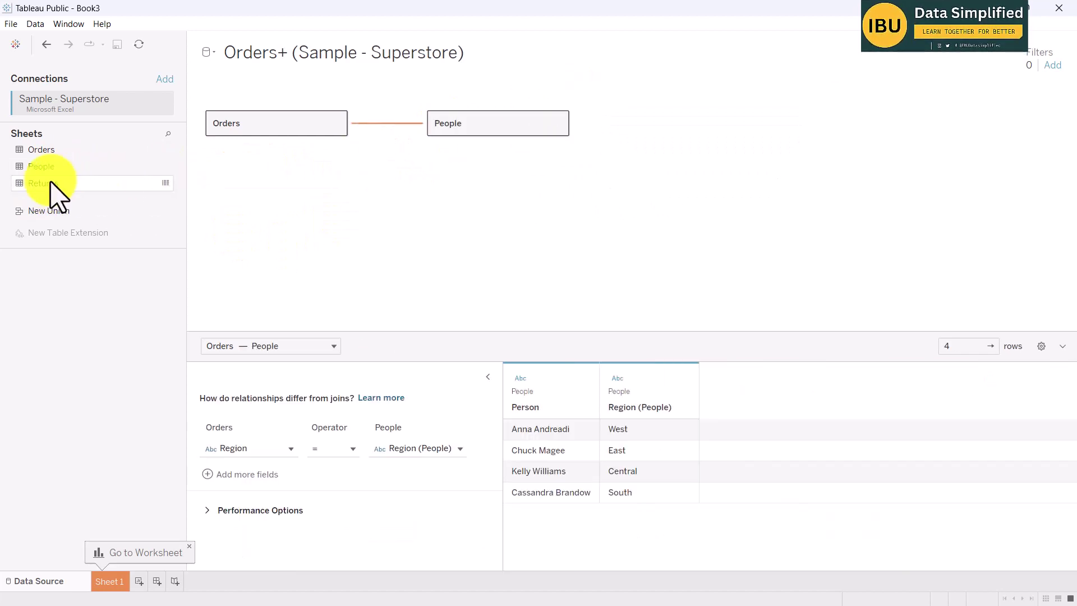
{"action": "left_click_drag", "start_coordinate": [49, 184], "coordinate": [498, 216]}
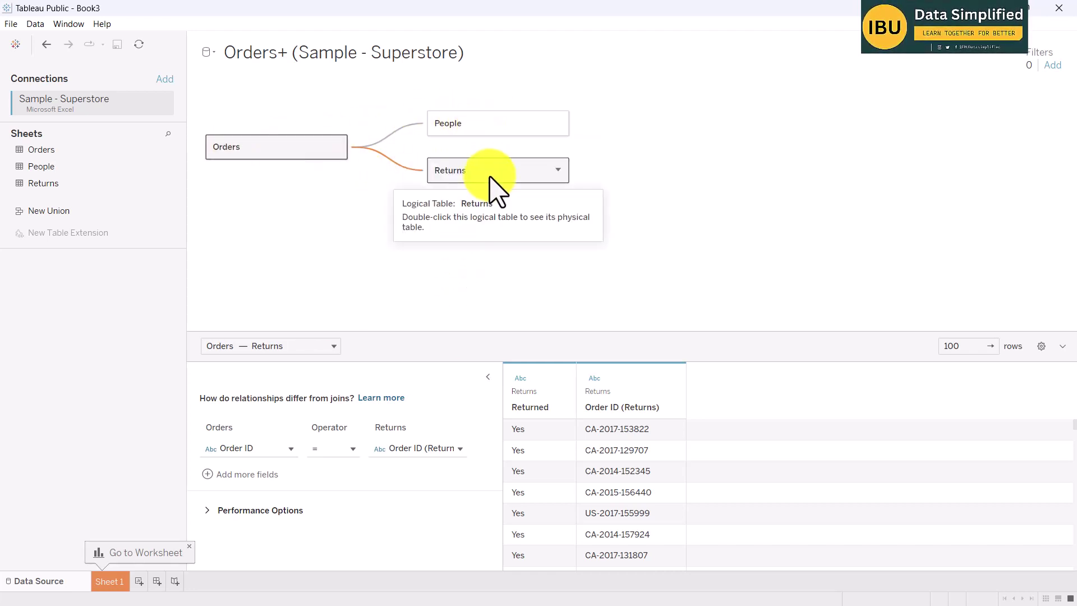
{"action": "left_click", "coordinate": [471, 174]}
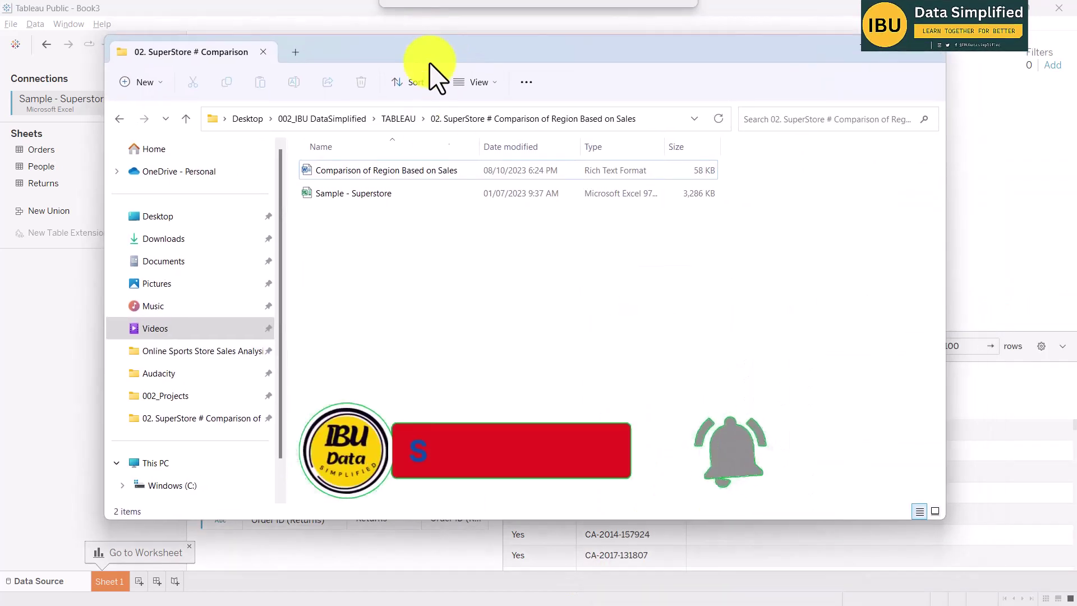
- Open the Sample - Superstore workbook in Excel from its project folder to inspect the source data
{"action": "double_click", "coordinate": [377, 193]}
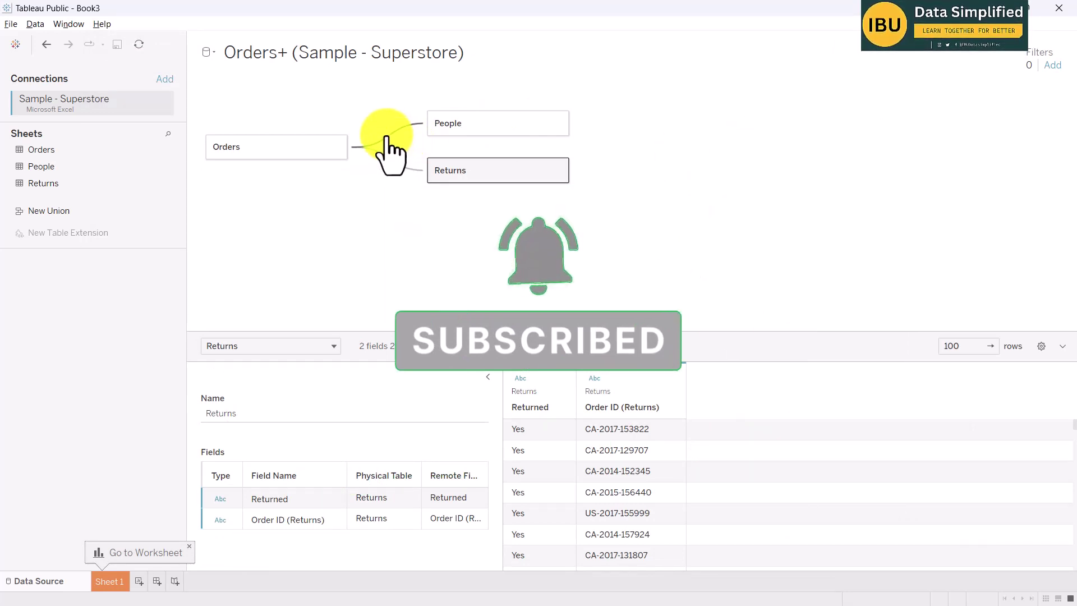
{"action": "mouse_move", "coordinate": [386, 138]}
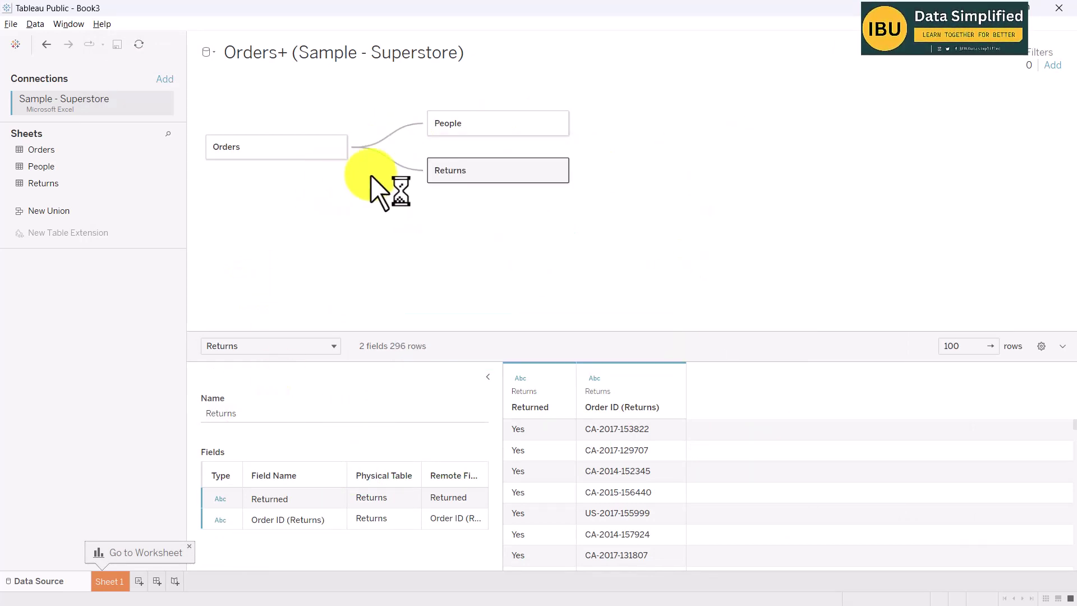
{"action": "left_click", "coordinate": [481, 119]}
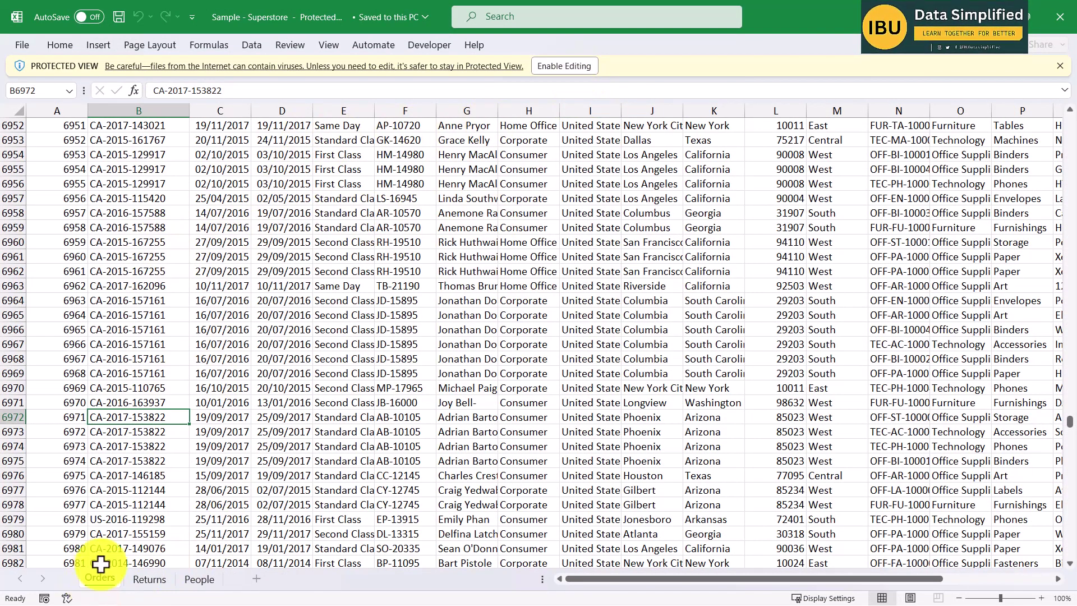
- Examine the order records and columns on the Orders sheet of the Superstore workbook
{"action": "scroll", "coordinate": [264, 207], "scroll_direction": "up", "scroll_amount": 6}
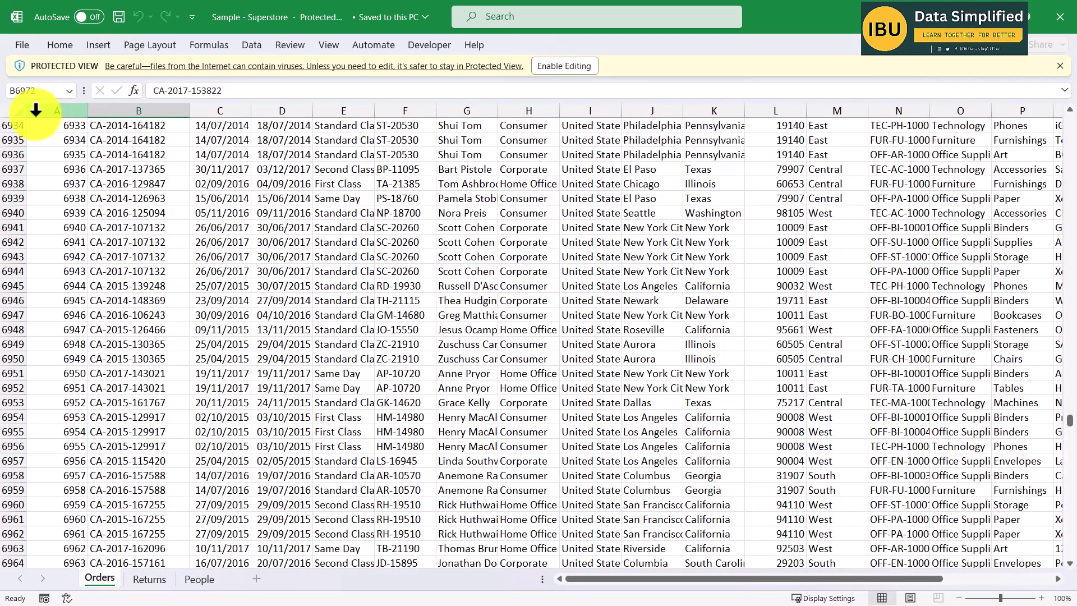
{"action": "left_click", "coordinate": [18, 115]}
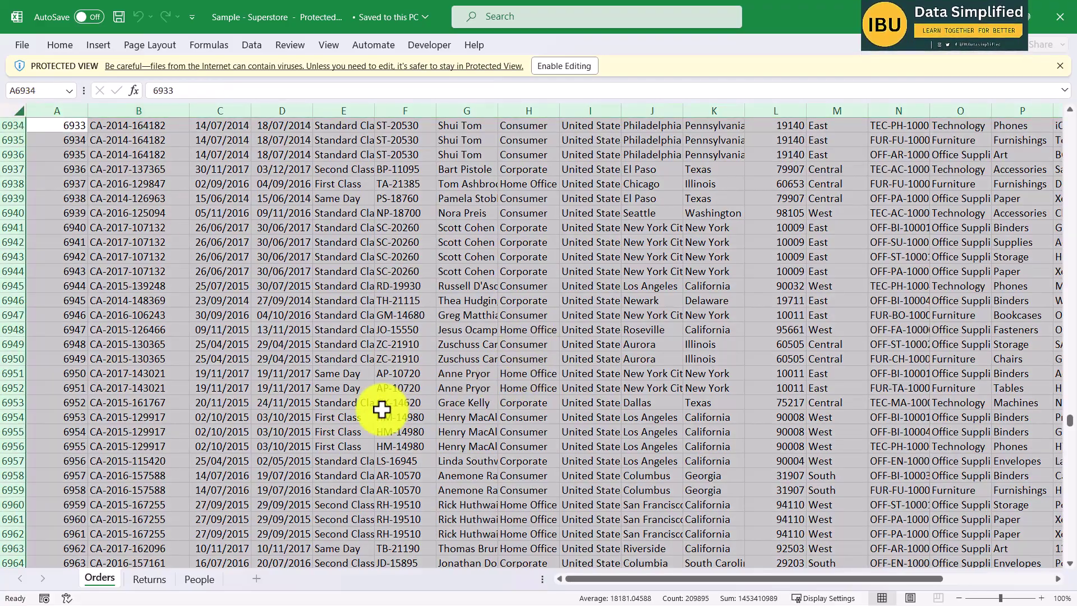
{"action": "scroll", "coordinate": [376, 400], "scroll_direction": "up", "scroll_amount": 10}
{"action": "scroll", "coordinate": [376, 401], "scroll_direction": "up", "scroll_amount": 12}
{"action": "left_click", "coordinate": [325, 242]}
{"action": "scroll", "coordinate": [320, 308], "scroll_direction": "up", "scroll_amount": 7}
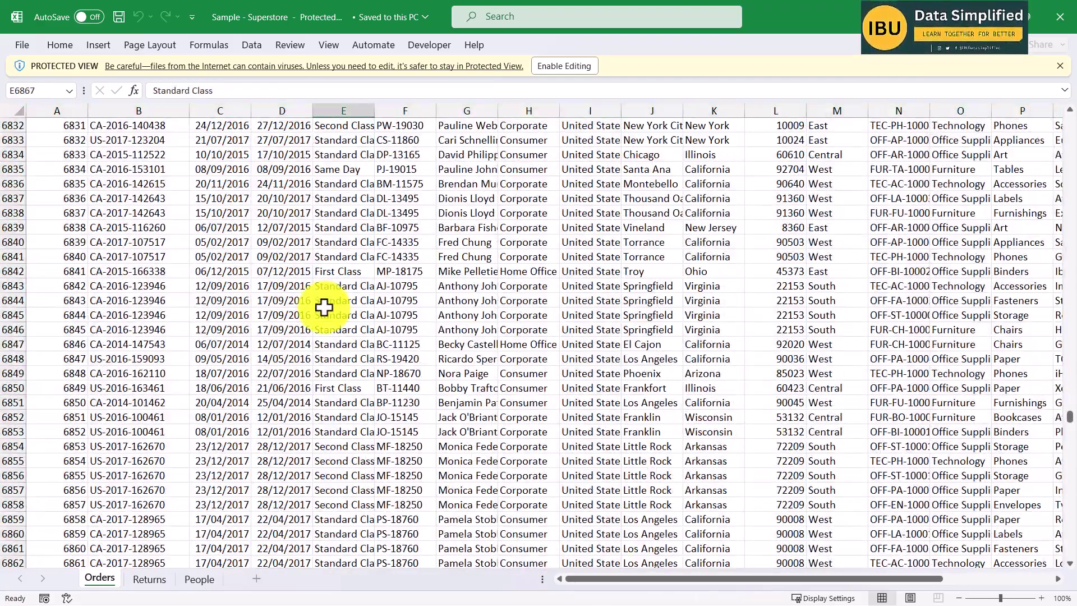
{"action": "scroll", "coordinate": [355, 335], "scroll_direction": "down", "scroll_amount": 20}
{"action": "scroll", "coordinate": [271, 344], "scroll_direction": "up", "scroll_amount": 11}
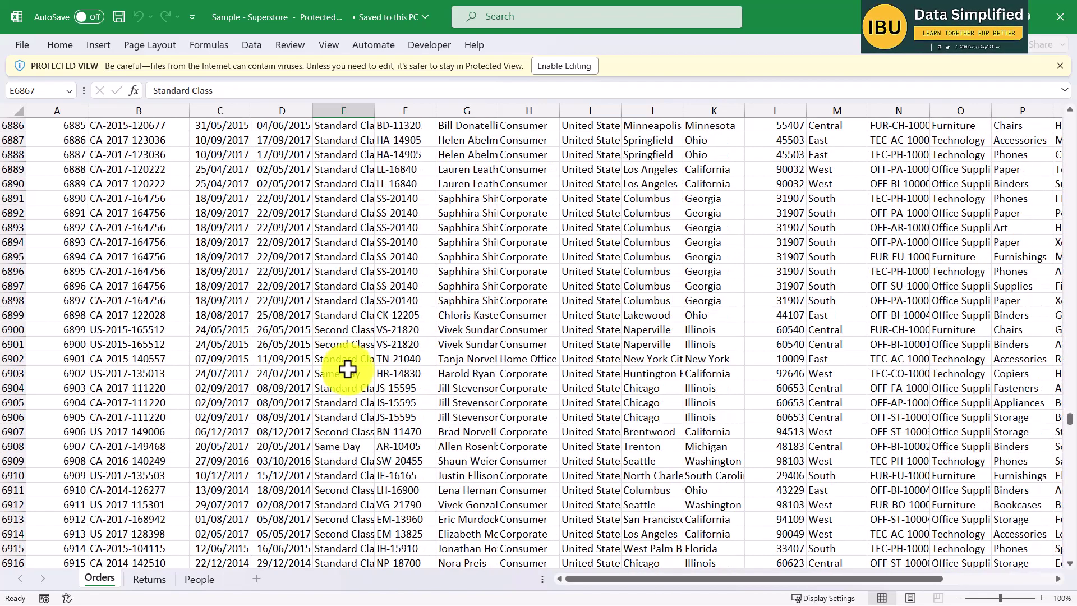
- Examine the Returned and Order ID columns on the Returns sheet
{"action": "left_click", "coordinate": [149, 578]}
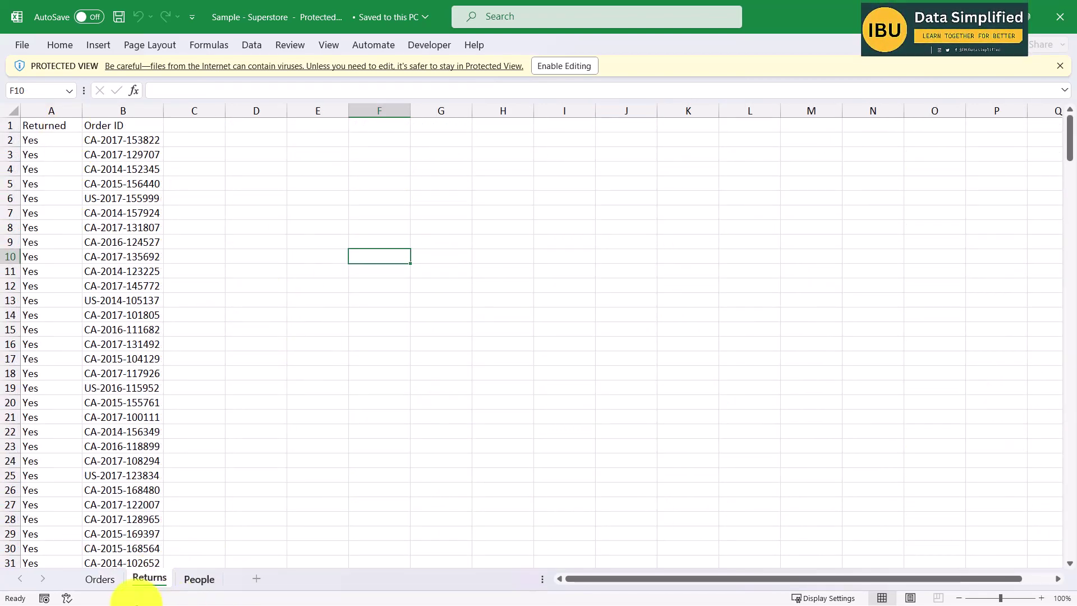
{"action": "left_click", "coordinate": [58, 105]}
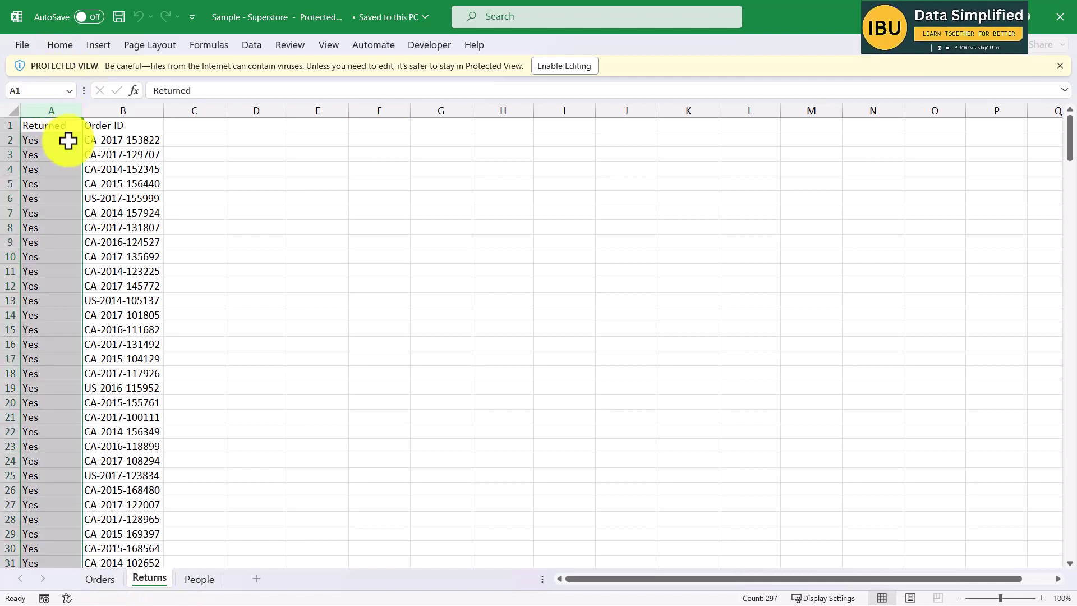
{"action": "left_click", "coordinate": [131, 108]}
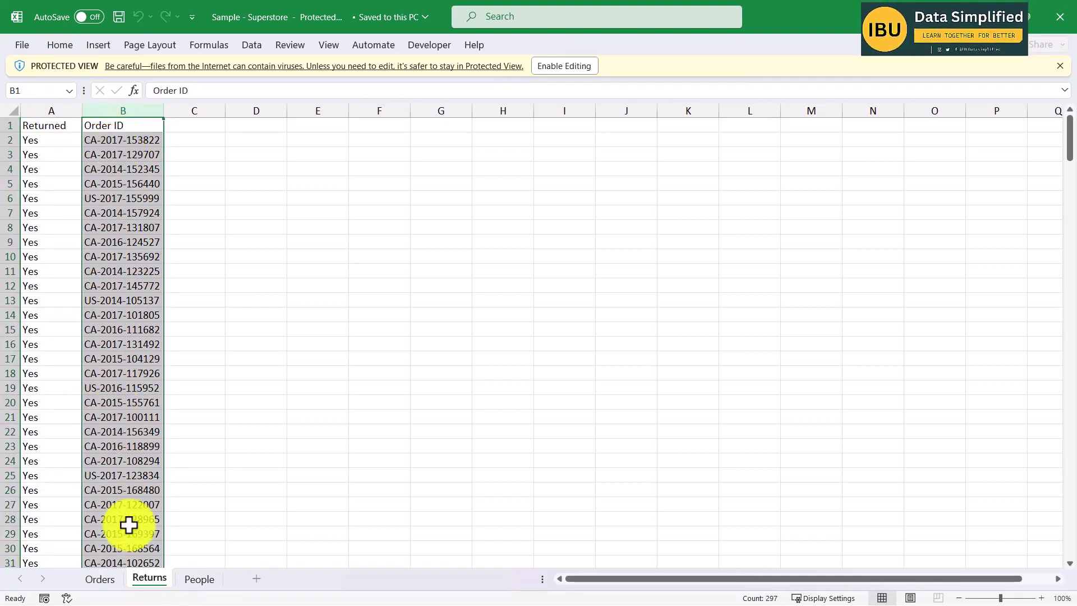
- Open the People sheet, widen its Person and Region columns, and examine which region each person is assigned to
{"action": "left_click", "coordinate": [202, 579]}
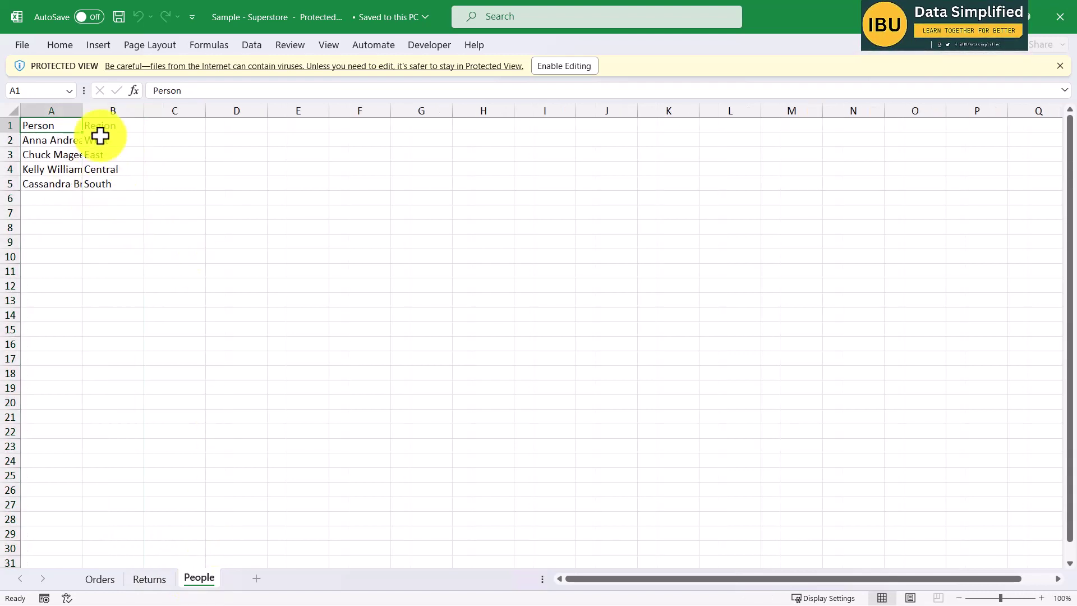
{"action": "double_click", "coordinate": [82, 109]}
{"action": "double_click", "coordinate": [181, 110]}
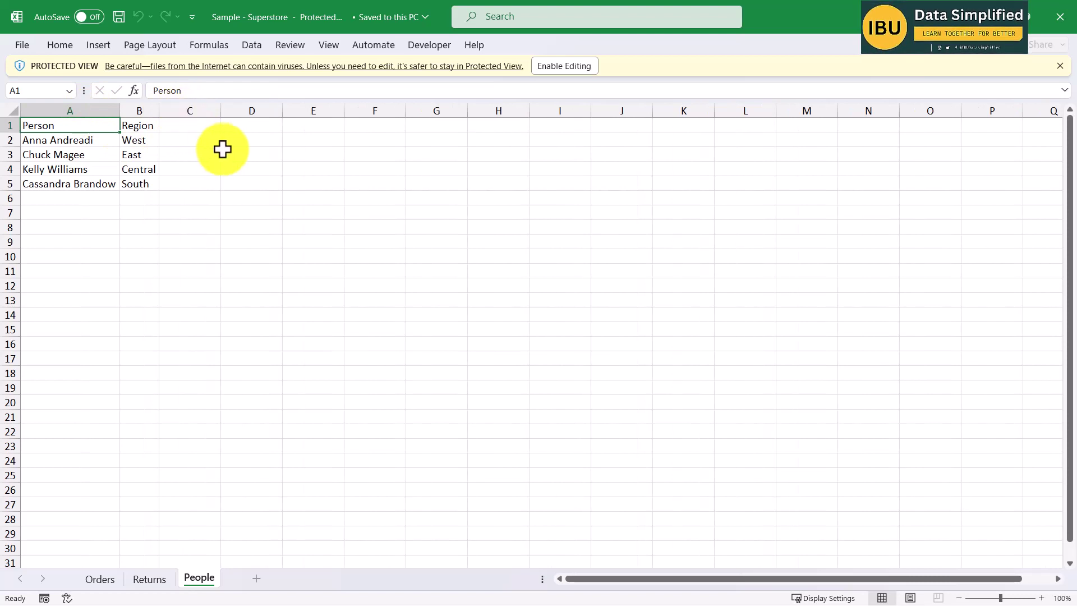
{"action": "left_click_drag", "start_coordinate": [160, 106], "coordinate": [180, 113]}
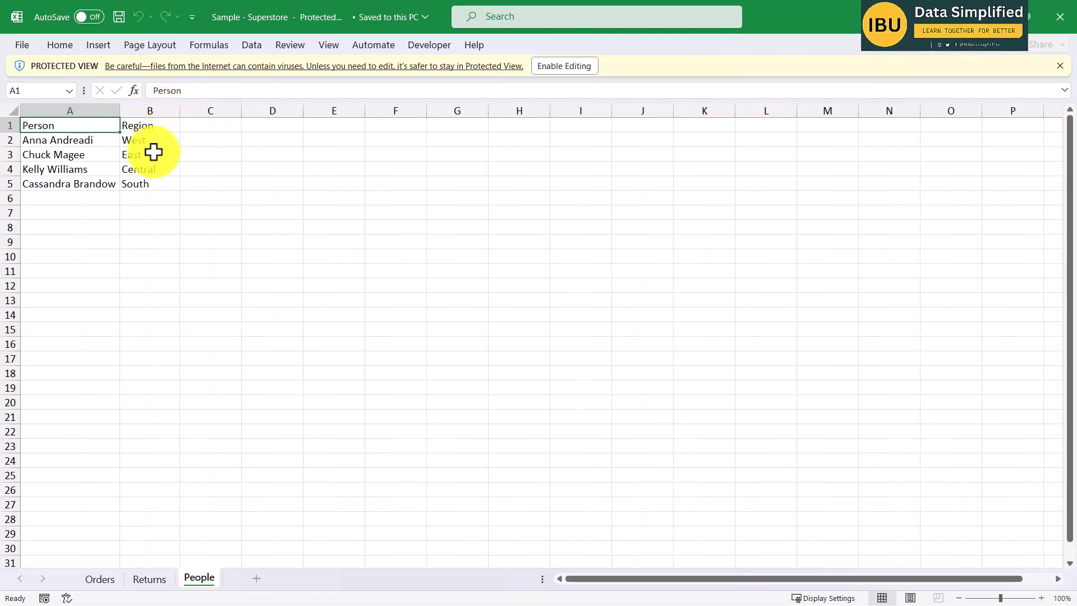
{"action": "left_click", "coordinate": [157, 139]}
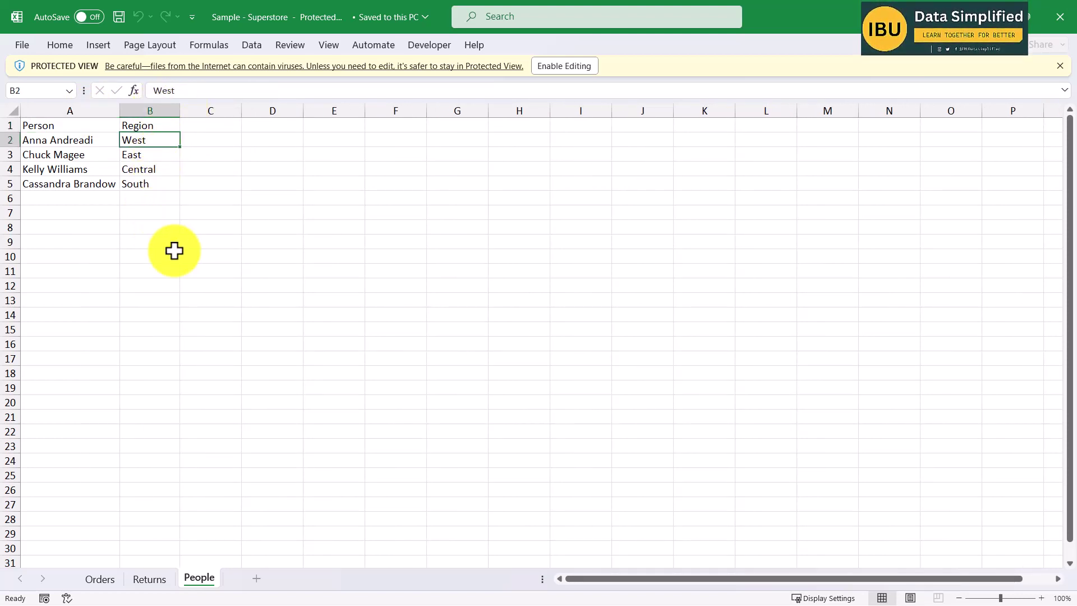
- Return to the first rows of the Orders sheet and examine its Order ID, Customer ID and remaining columns through Profit
{"action": "left_click", "coordinate": [99, 578]}
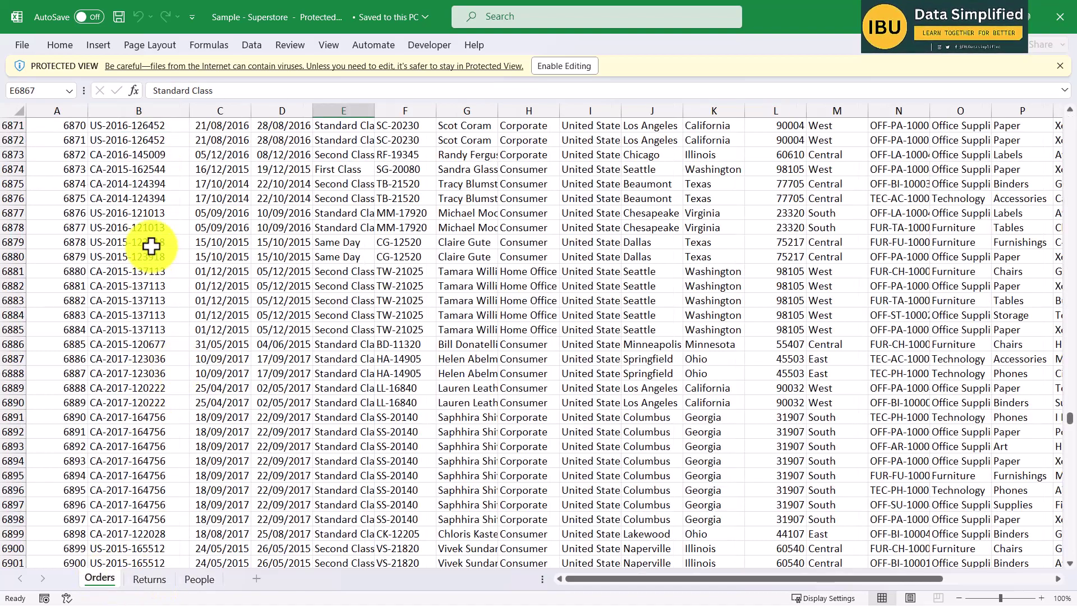
{"action": "scroll", "coordinate": [180, 337], "scroll_direction": "up", "scroll_amount": 7}
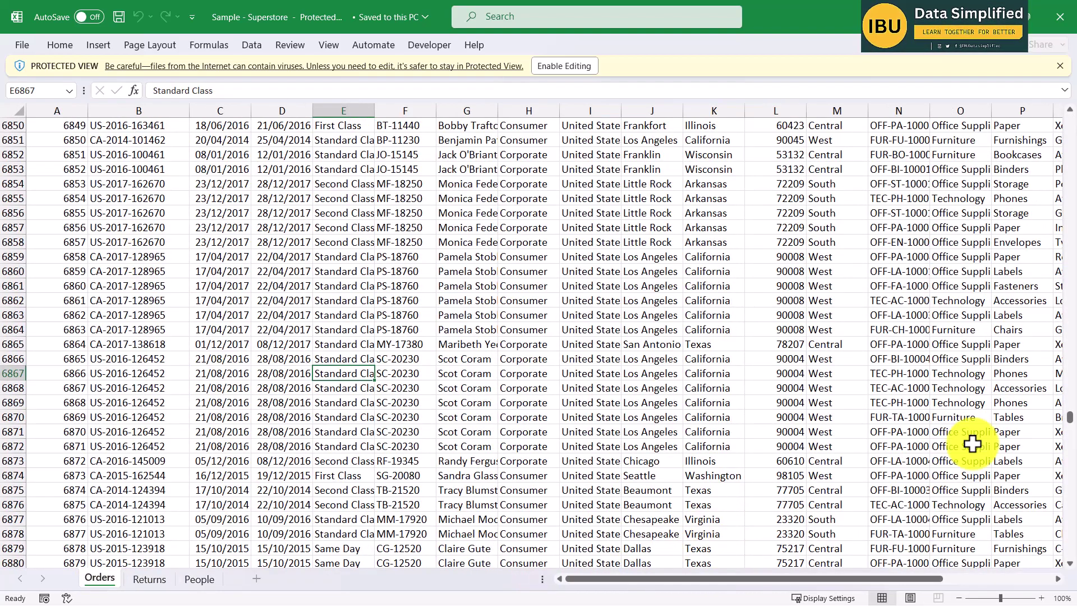
{"action": "left_click_drag", "start_coordinate": [1070, 418], "coordinate": [1065, 119]}
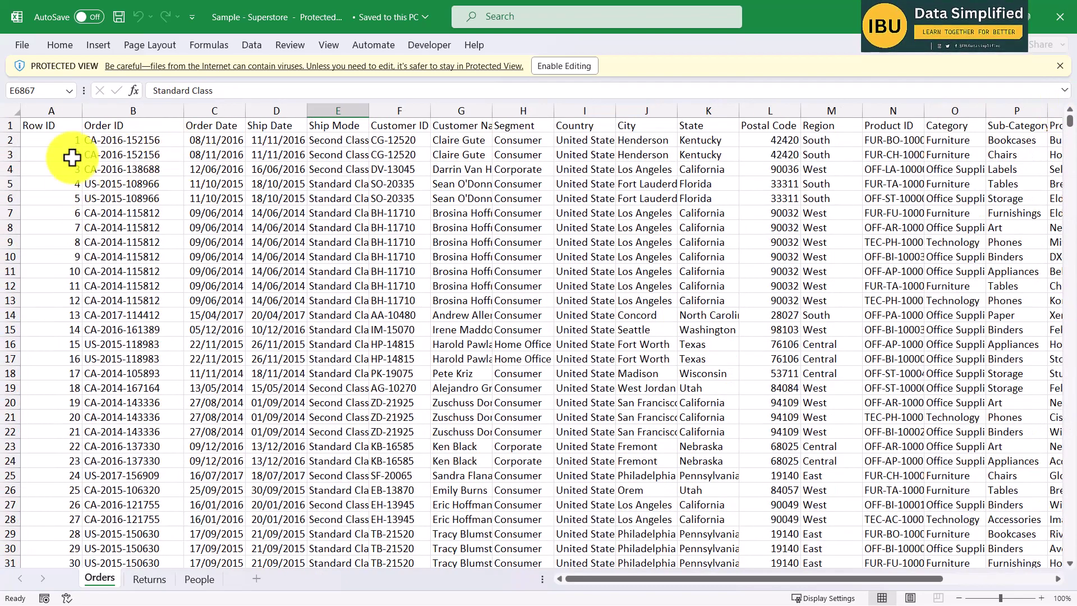
{"action": "left_click", "coordinate": [130, 103]}
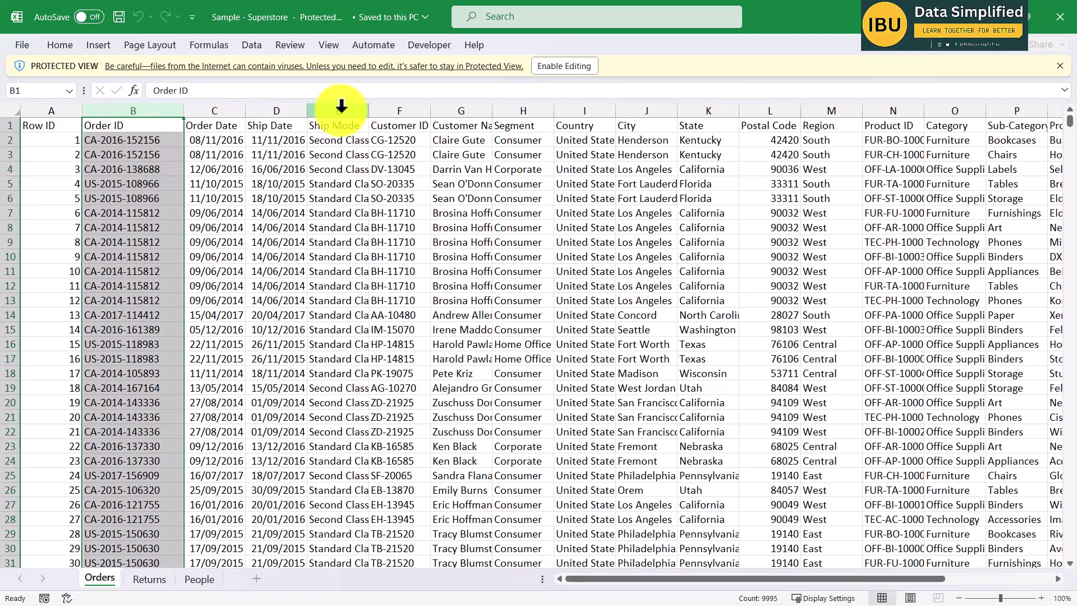
{"action": "left_click", "coordinate": [423, 111]}
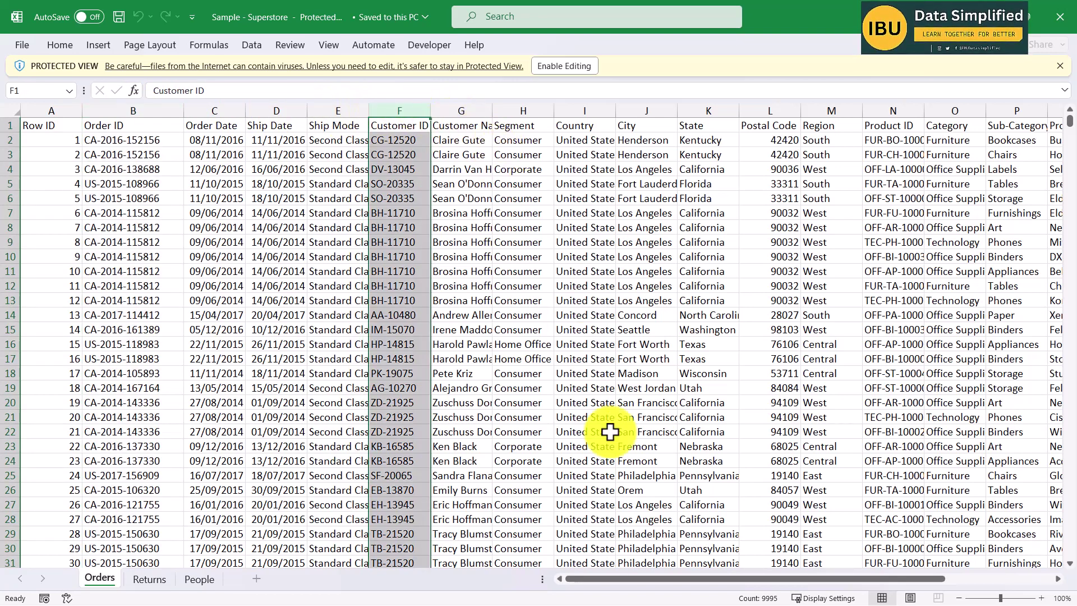
{"action": "left_click_drag", "start_coordinate": [708, 584], "coordinate": [875, 592]}
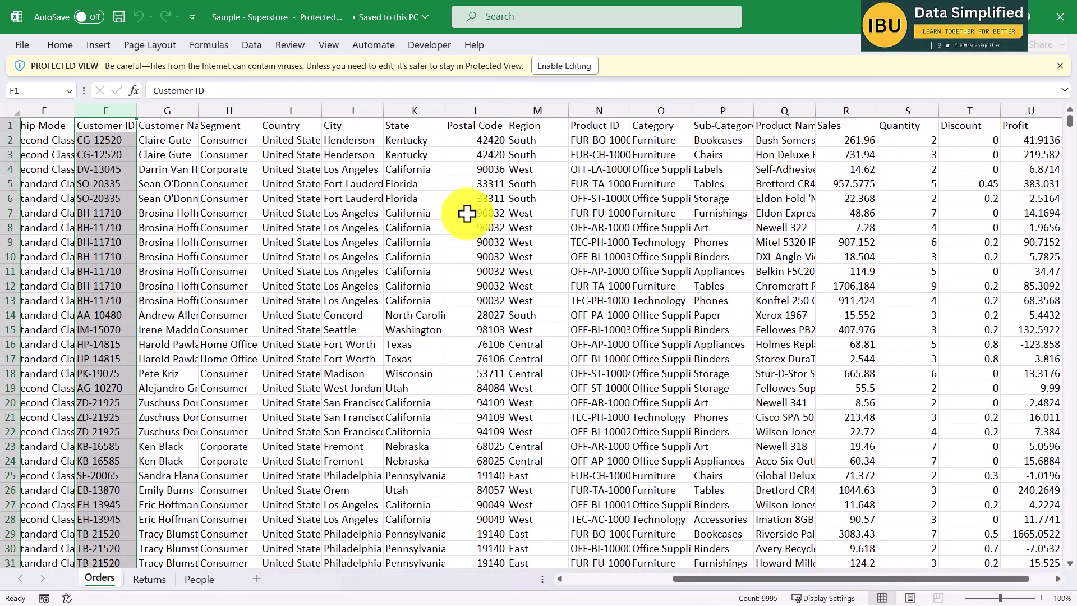
{"action": "left_click_drag", "start_coordinate": [765, 578], "coordinate": [616, 582]}
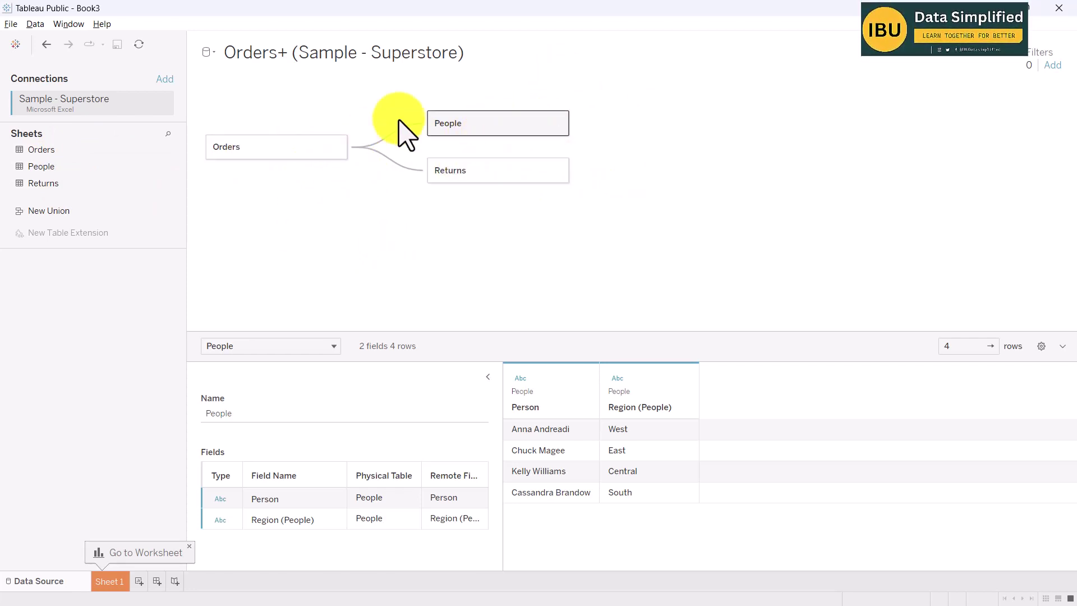
- Switch to Tableau and inspect the matching fields in the Orders–People relationship and the Orders–Returns relationship
{"action": "mouse_move", "coordinate": [395, 135]}
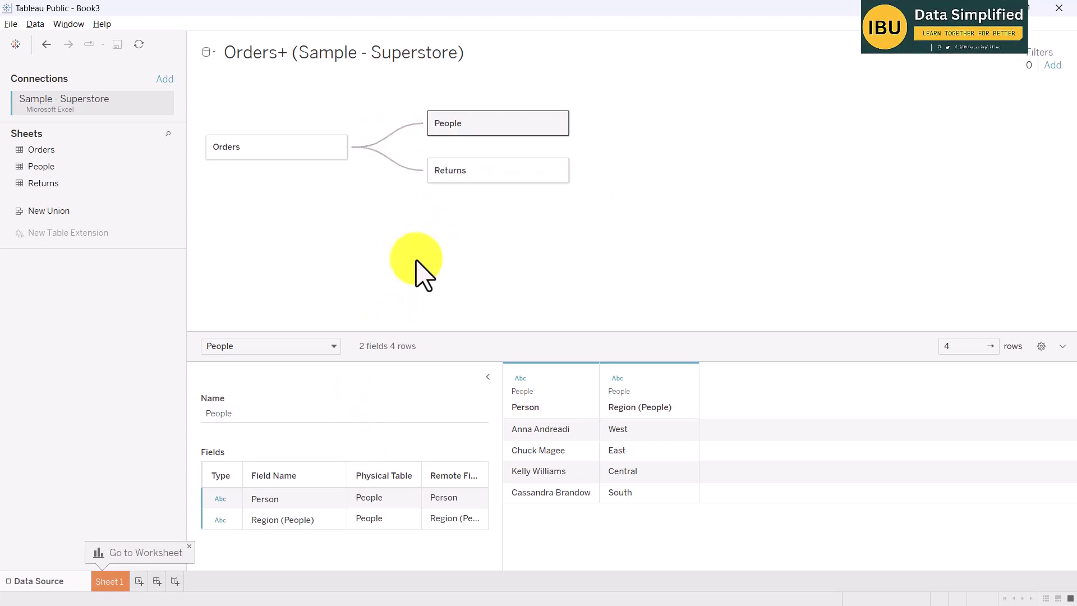
{"action": "left_click", "coordinate": [395, 141]}
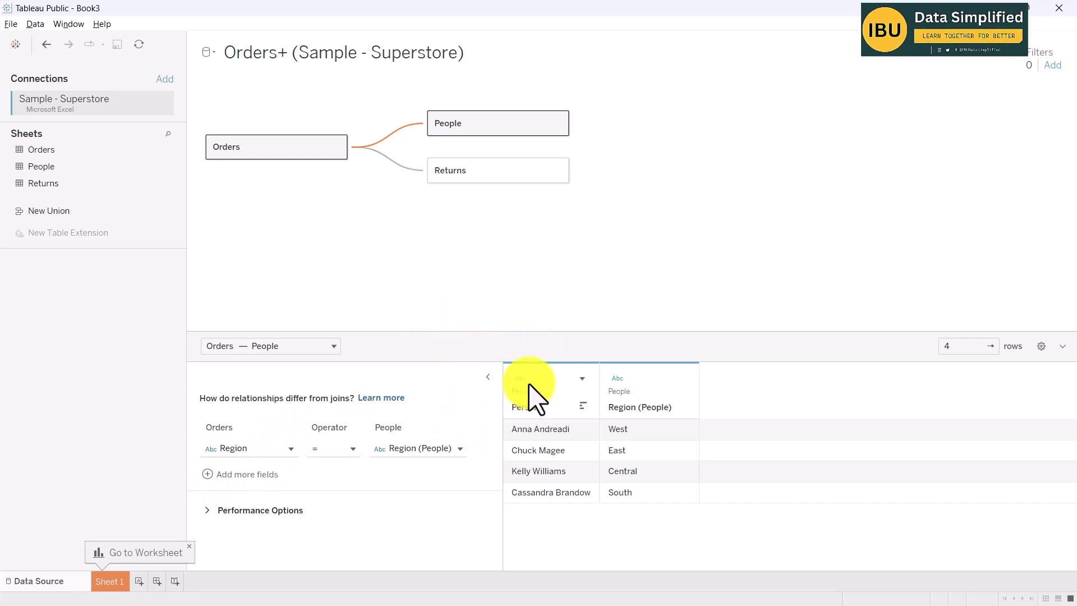
{"action": "left_click", "coordinate": [290, 450]}
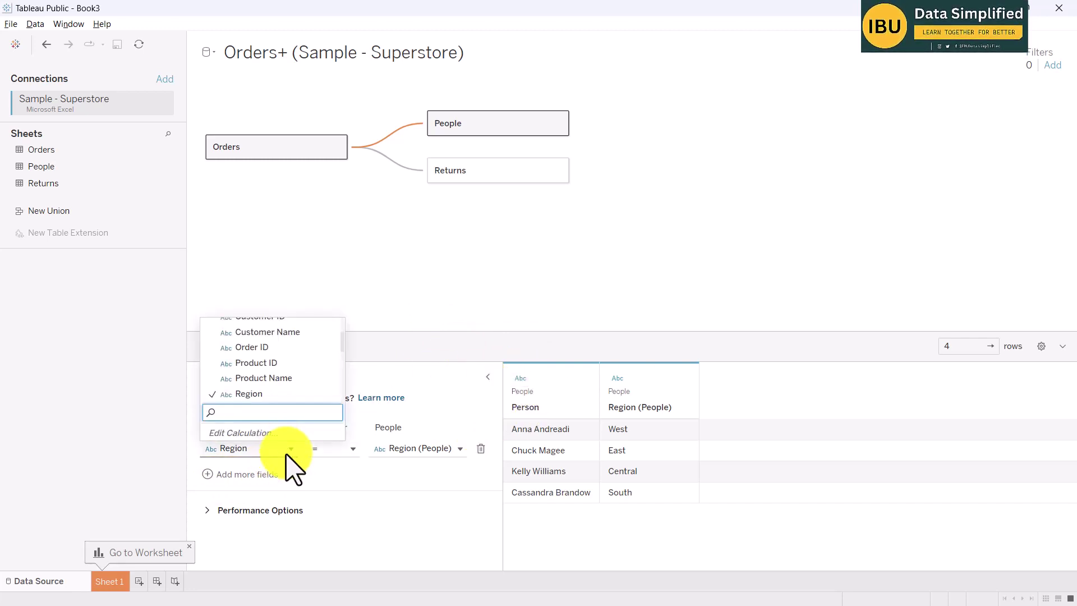
{"action": "left_click_drag", "start_coordinate": [338, 343], "coordinate": [357, 366]}
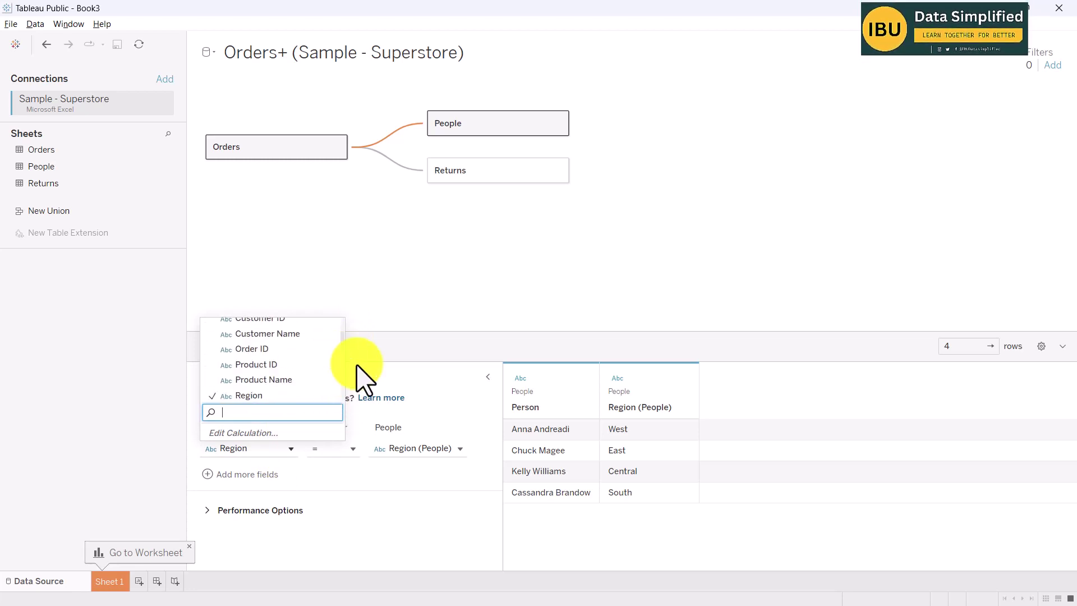
{"action": "left_click", "coordinate": [358, 366]}
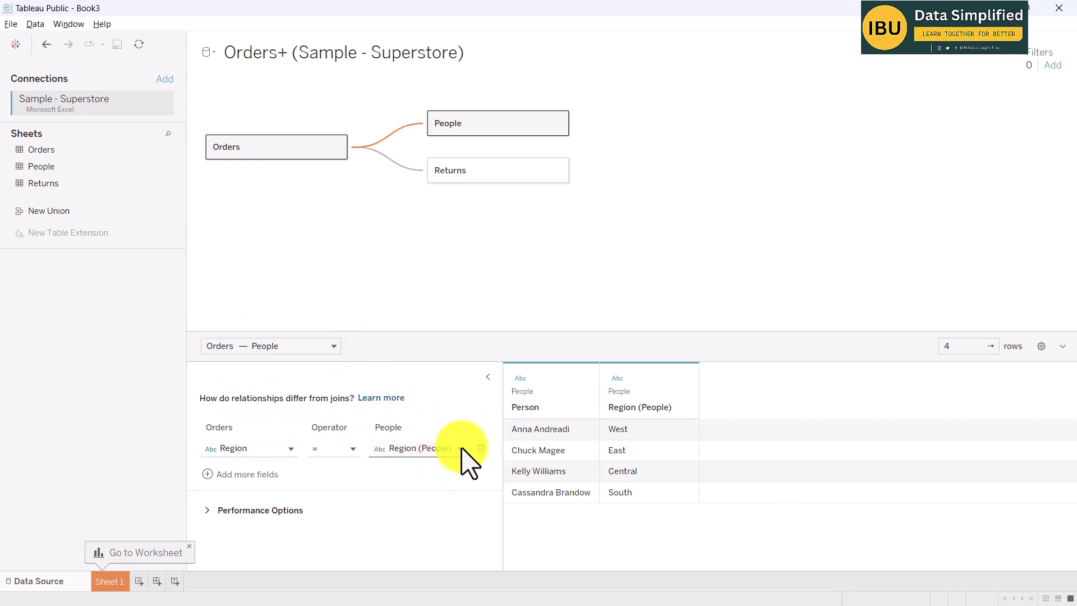
{"action": "left_click", "coordinate": [461, 448]}
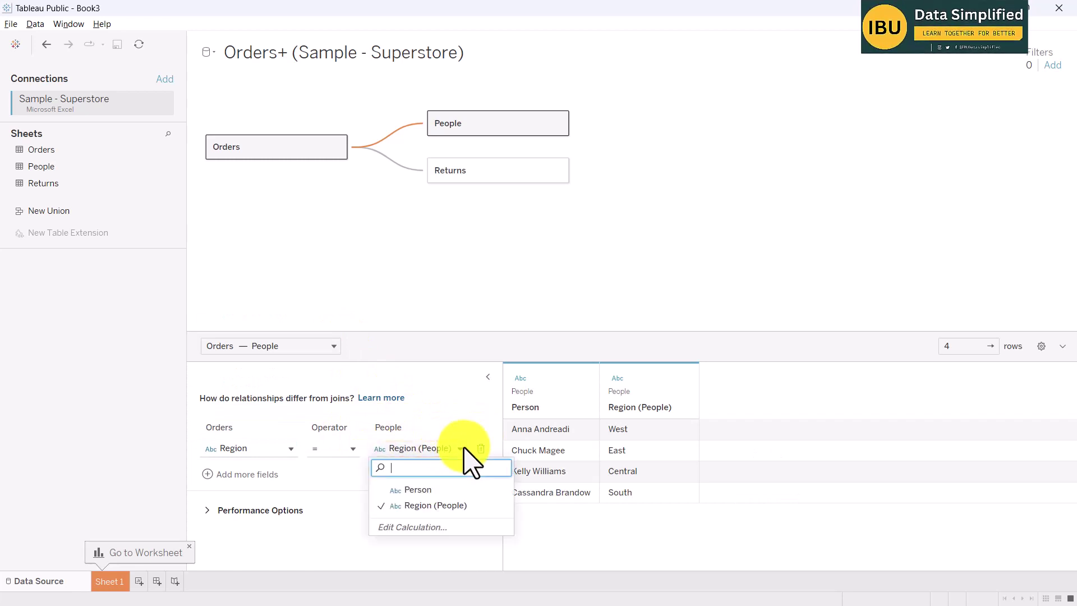
{"action": "left_click", "coordinate": [479, 295]}
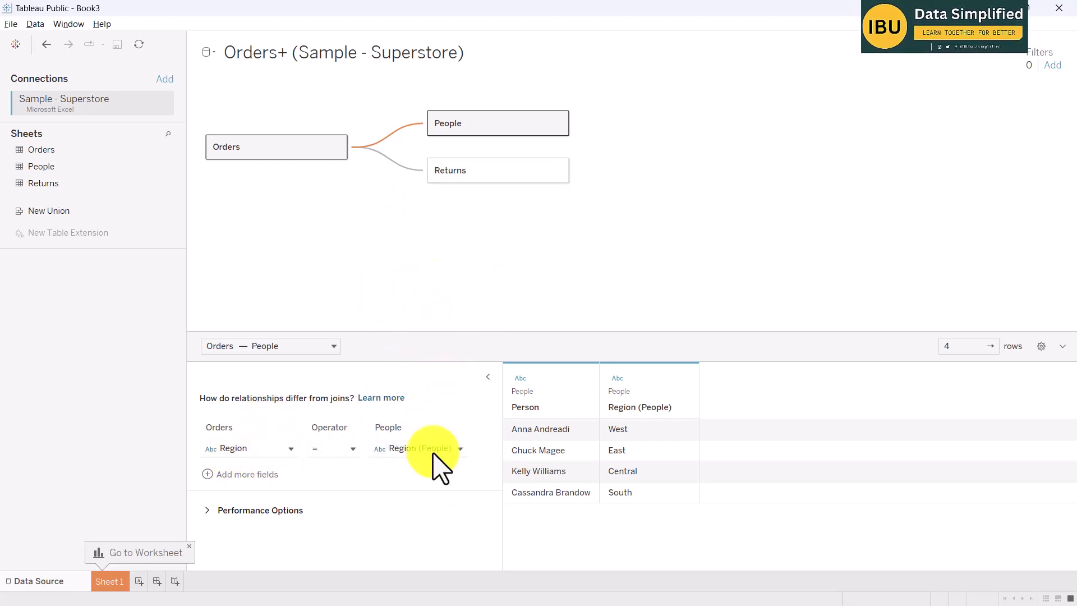
{"action": "mouse_move", "coordinate": [388, 164]}
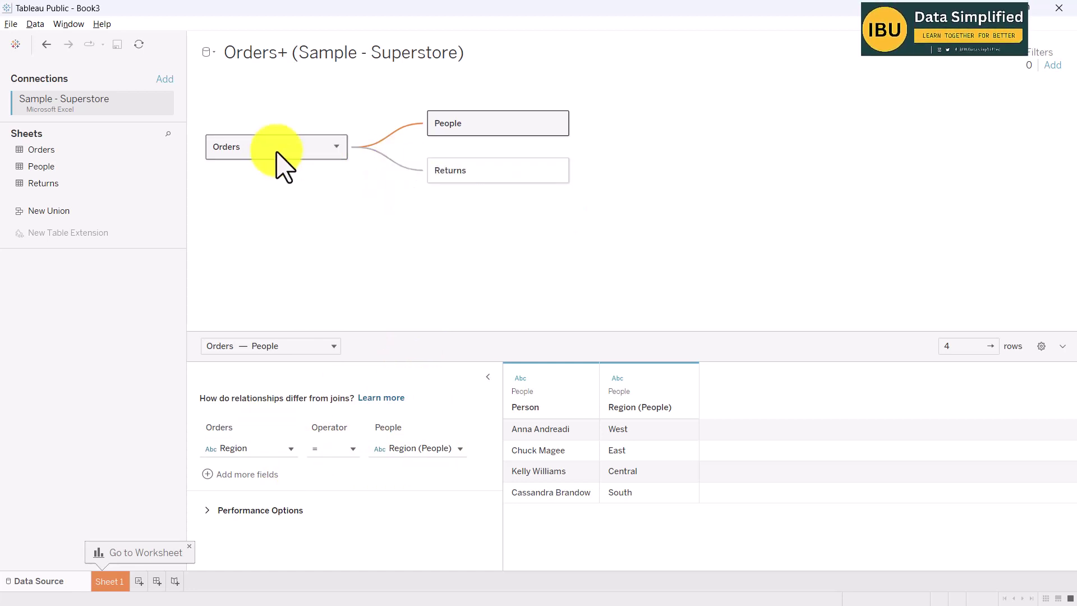
{"action": "left_click", "coordinate": [397, 169]}
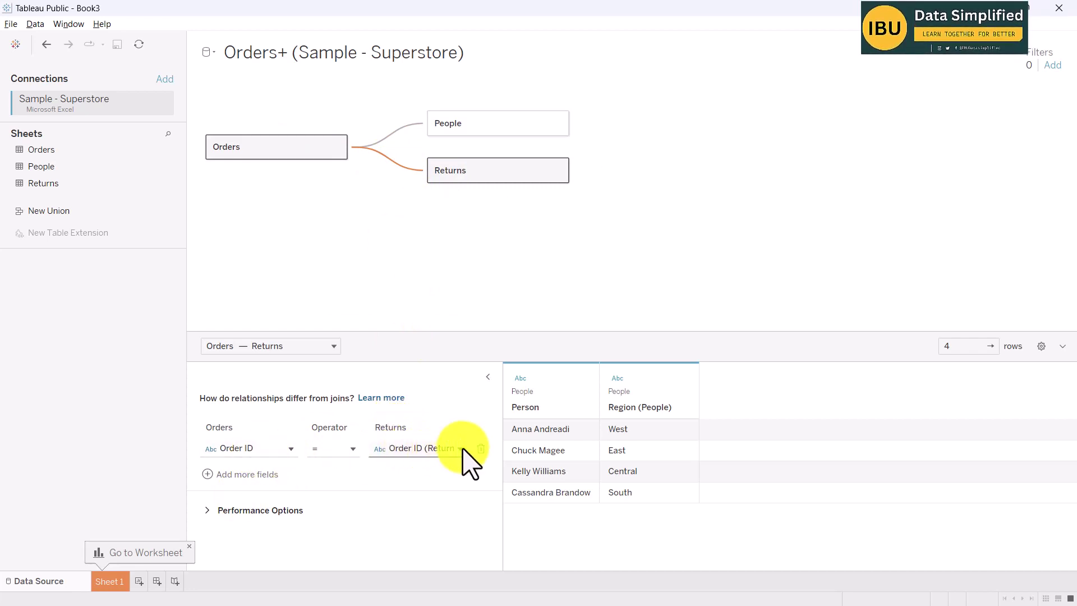
- Show the Orders table's details and examine its columns and data types across the data preview
{"action": "left_click", "coordinate": [284, 151]}
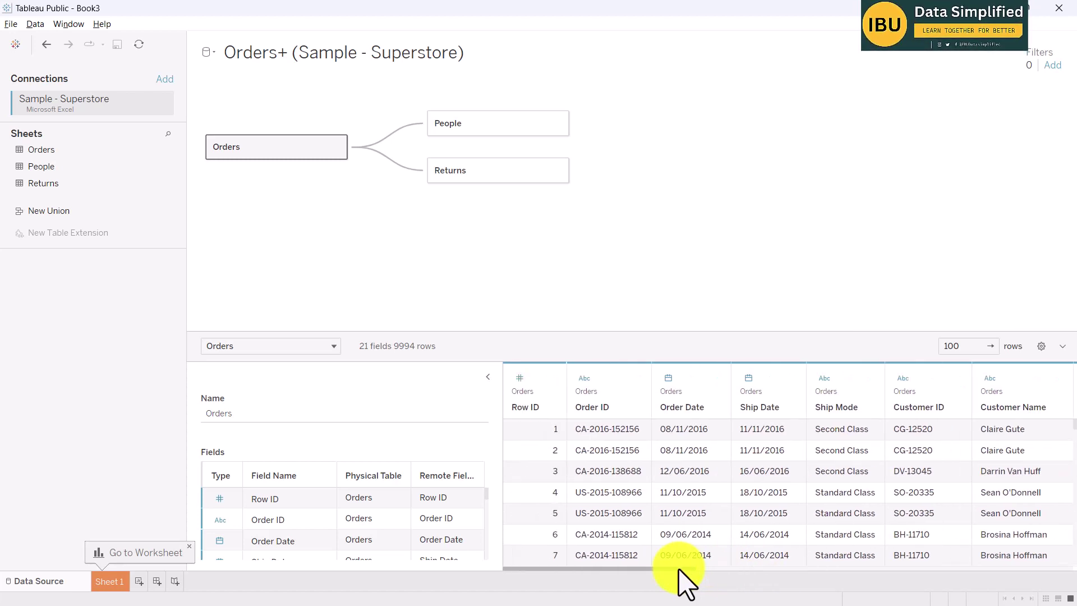
{"action": "left_click_drag", "start_coordinate": [685, 571], "coordinate": [757, 574]}
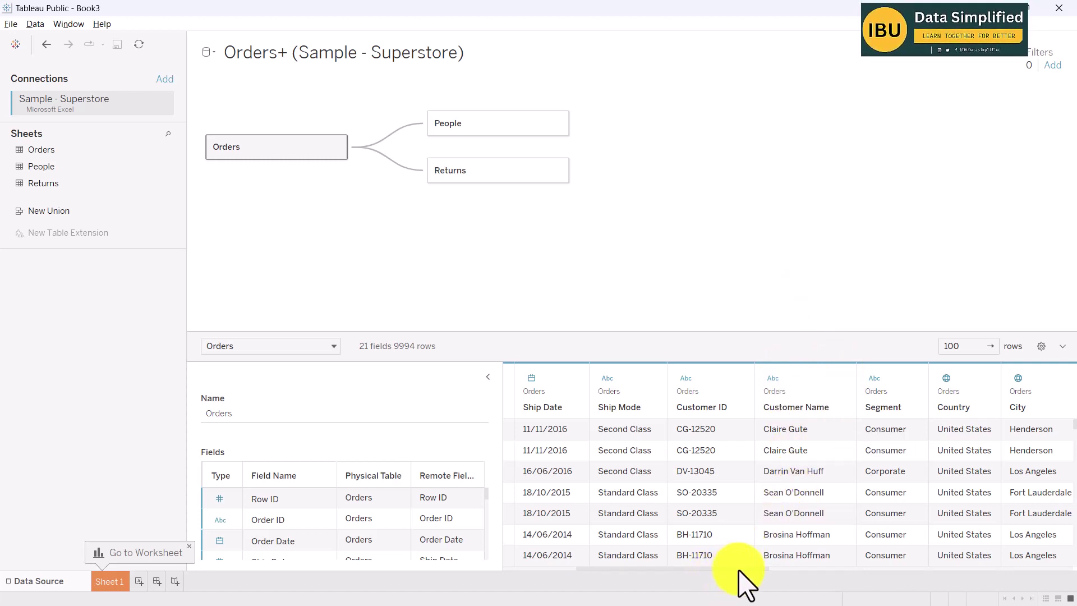
{"action": "scroll", "coordinate": [746, 572], "scroll_direction": "right", "scroll_amount": 3}
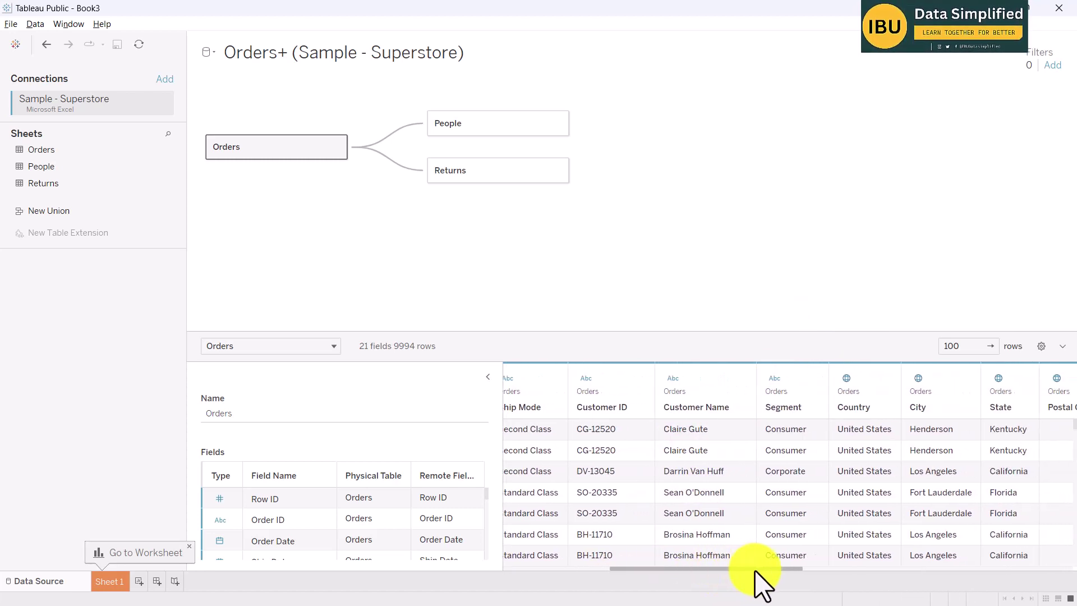
{"action": "scroll", "coordinate": [763, 582], "scroll_direction": "right", "scroll_amount": 2}
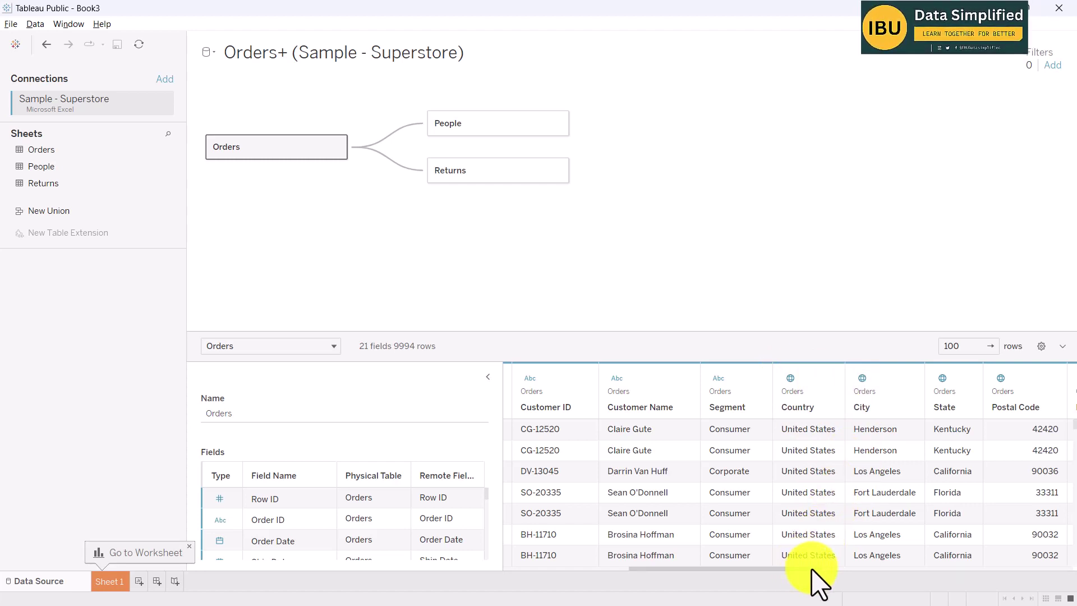
{"action": "left_click_drag", "start_coordinate": [813, 564], "coordinate": [969, 565]}
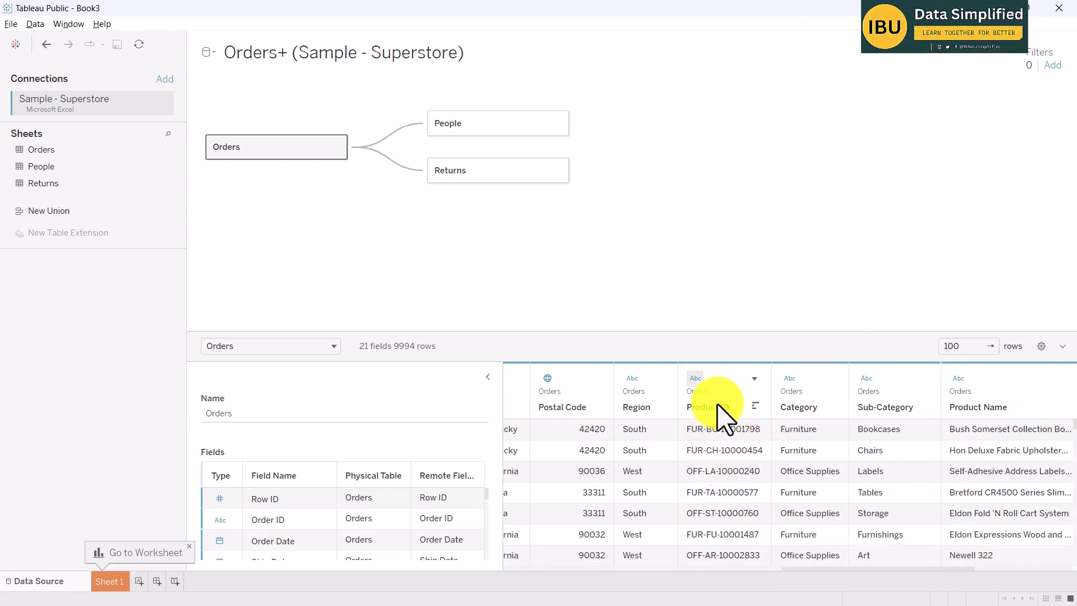
{"action": "left_click_drag", "start_coordinate": [831, 571], "coordinate": [530, 575]}
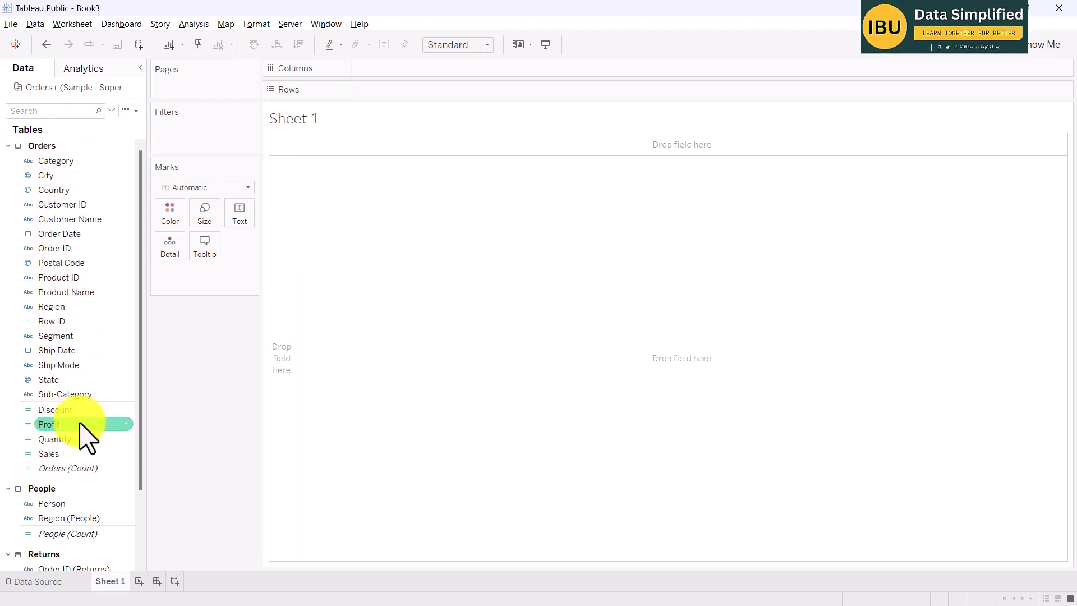
- On the Sheet 1 worksheet, look through the available fields of the Orders, People and Returns tables
{"action": "scroll", "coordinate": [84, 449], "scroll_direction": "down", "scroll_amount": 3}
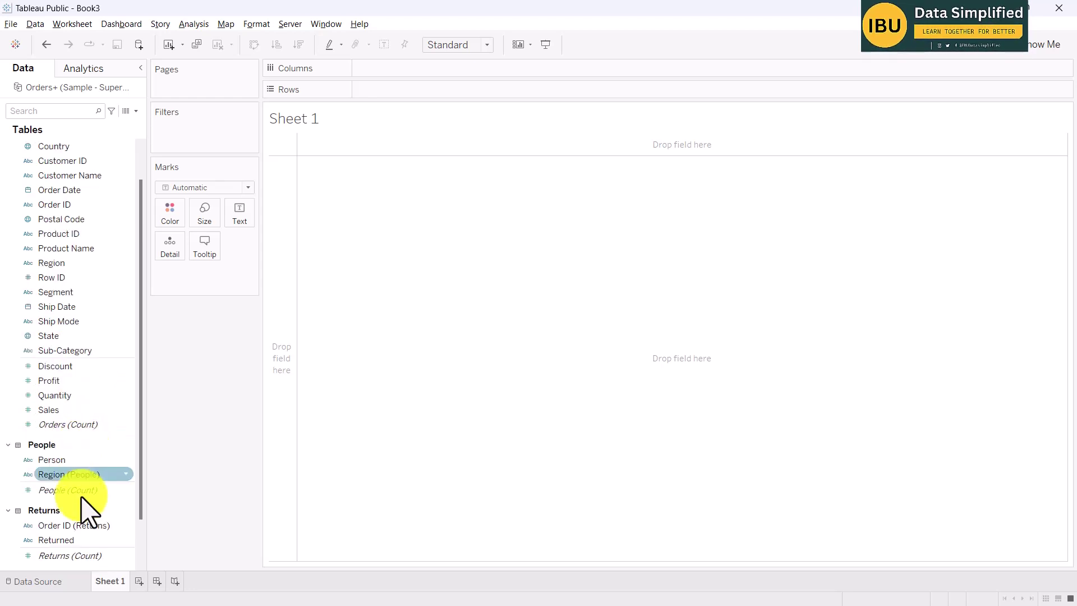
{"action": "scroll", "coordinate": [78, 421], "scroll_direction": "down", "scroll_amount": 2}
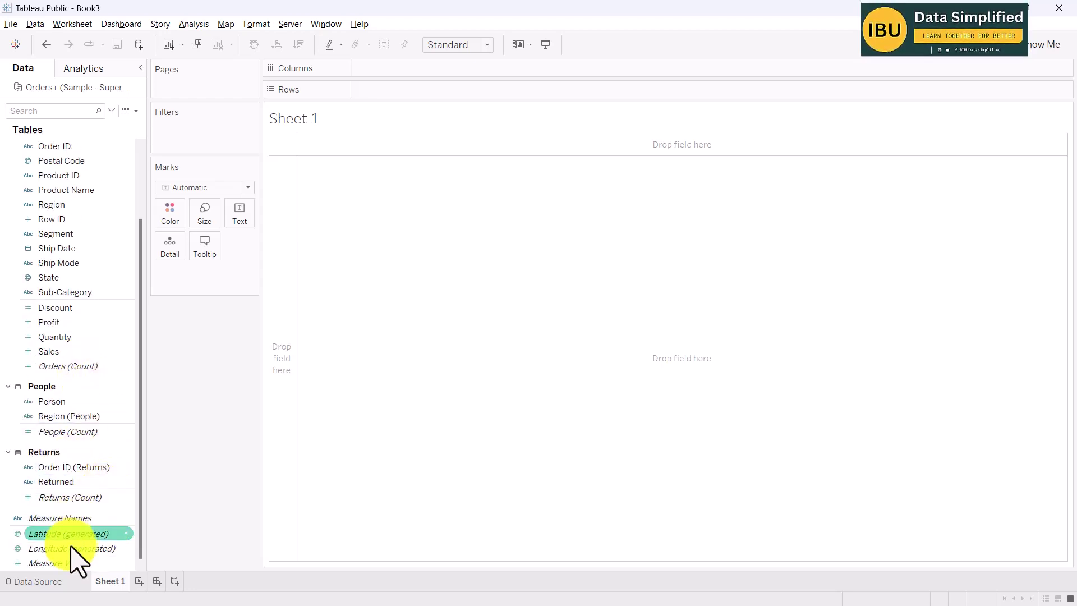
{"action": "scroll", "coordinate": [73, 320], "scroll_direction": "up", "scroll_amount": 3}
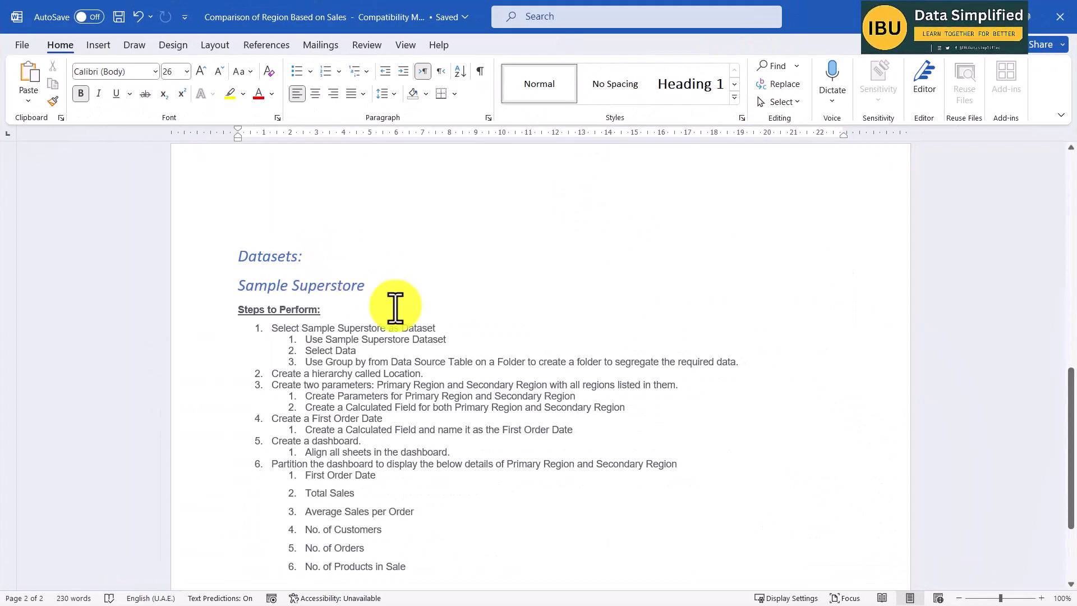
- Switch to the Comparison of Region Based on Sales document in Word and review its instructions for selecting the Sample Superstore dataset
{"action": "scroll", "coordinate": [377, 315], "scroll_direction": "up", "scroll_amount": 2}
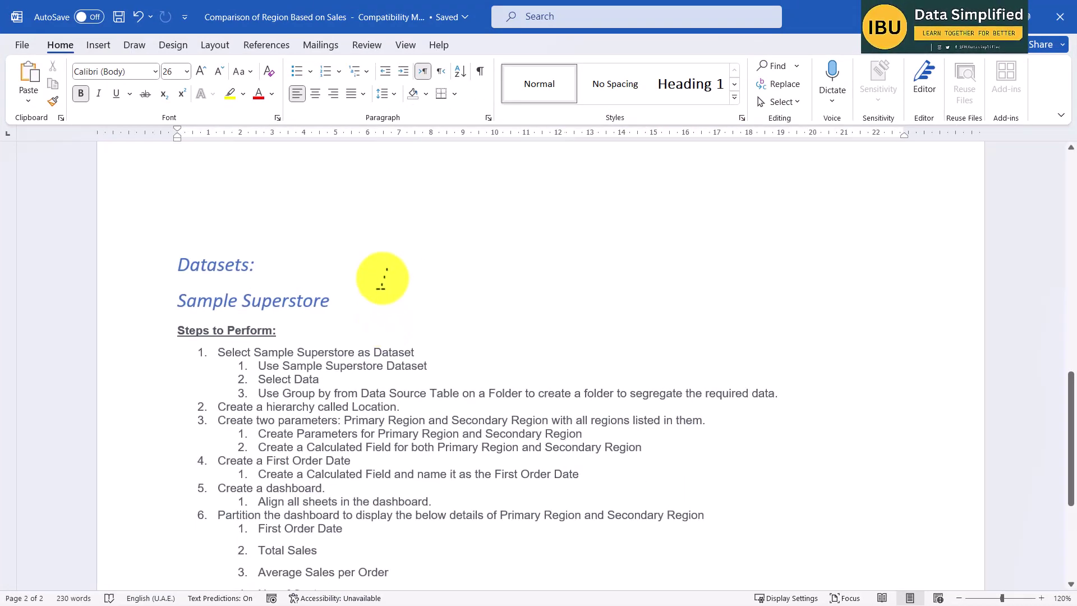
{"action": "scroll", "coordinate": [395, 279], "scroll_direction": "down", "scroll_amount": 1}
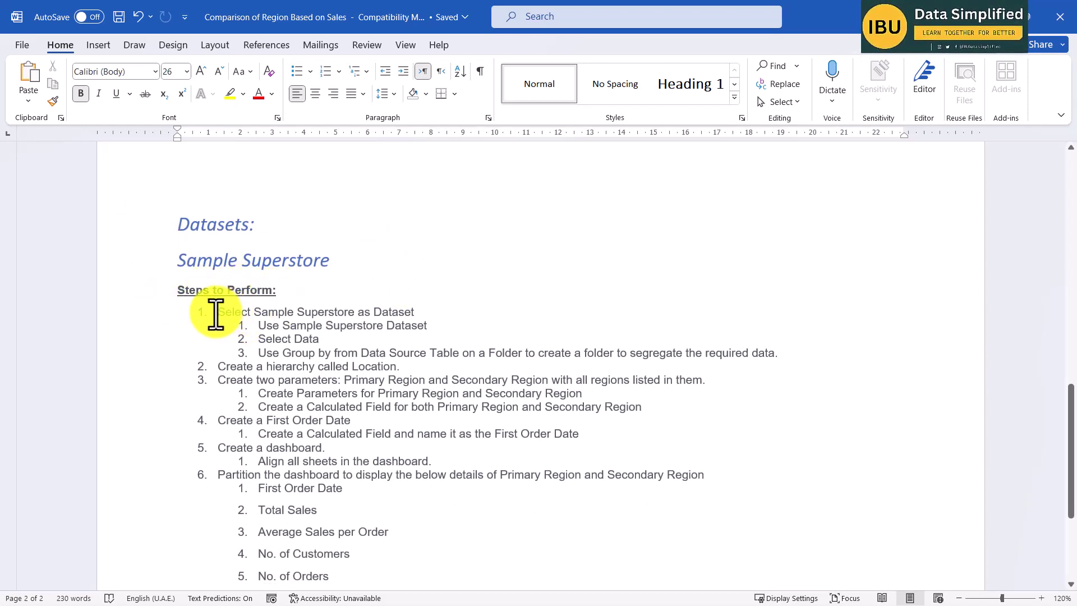
{"action": "left_click_drag", "start_coordinate": [218, 312], "coordinate": [422, 312]}
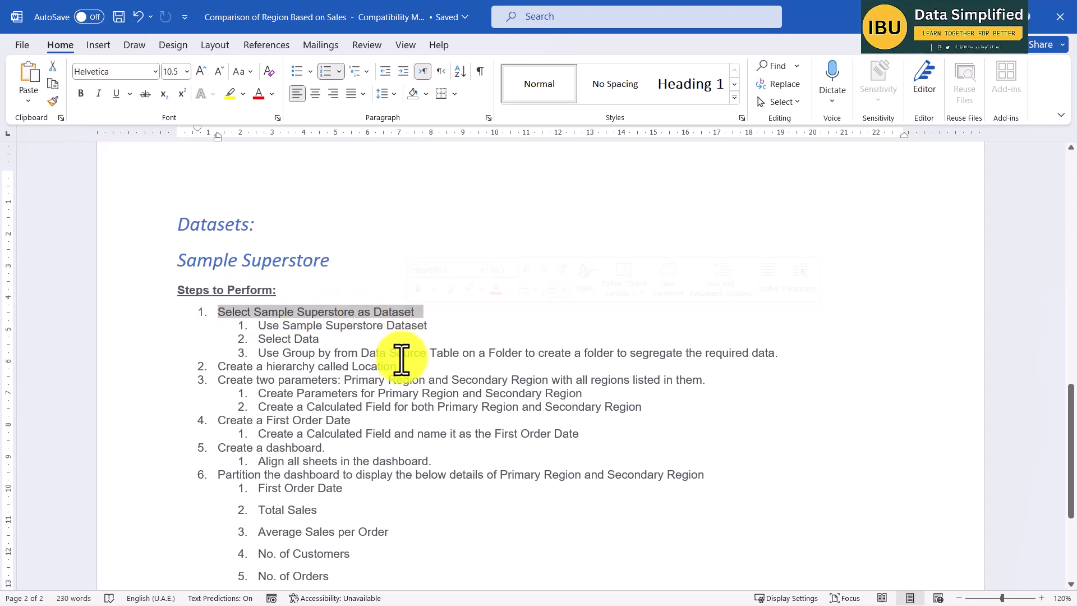
{"action": "left_click_drag", "start_coordinate": [284, 325], "coordinate": [414, 334]}
{"action": "left_click_drag", "start_coordinate": [323, 339], "coordinate": [221, 344]}
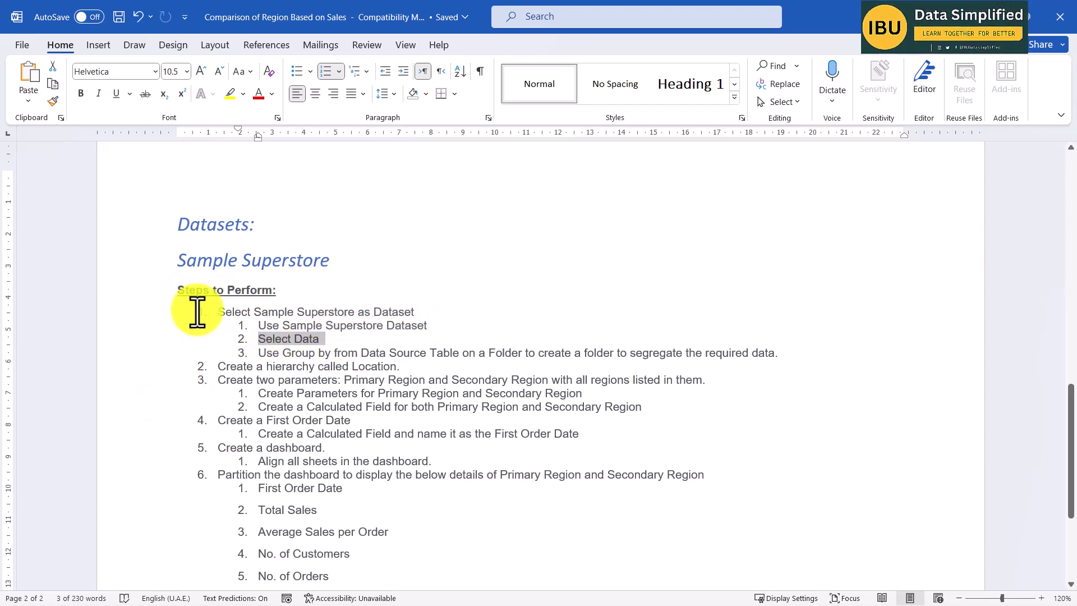
{"action": "left_click_drag", "start_coordinate": [217, 309], "coordinate": [411, 336]}
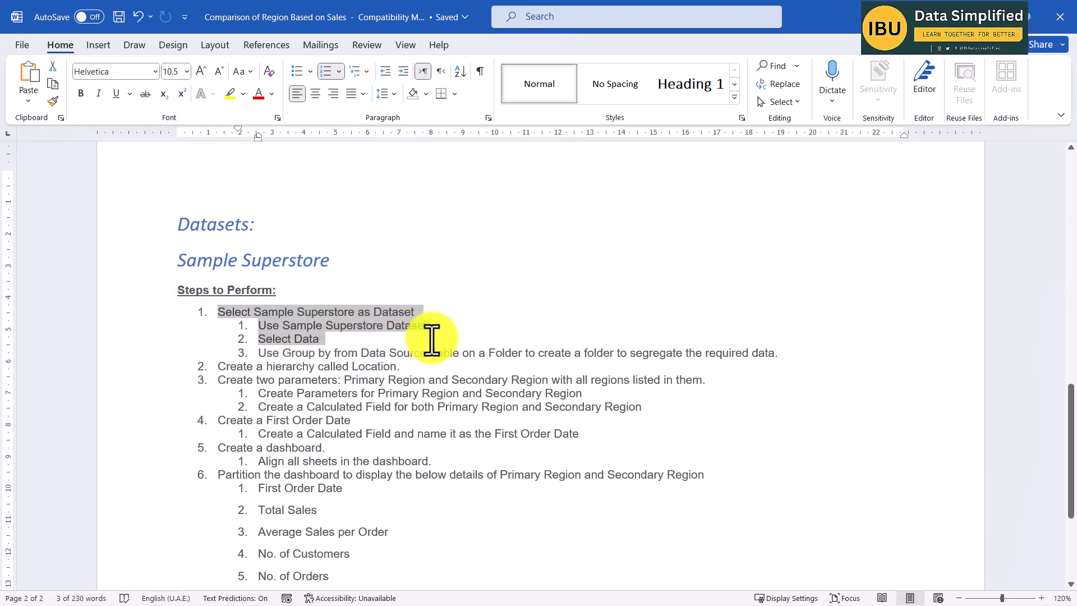
{"action": "left_click", "coordinate": [325, 340]}
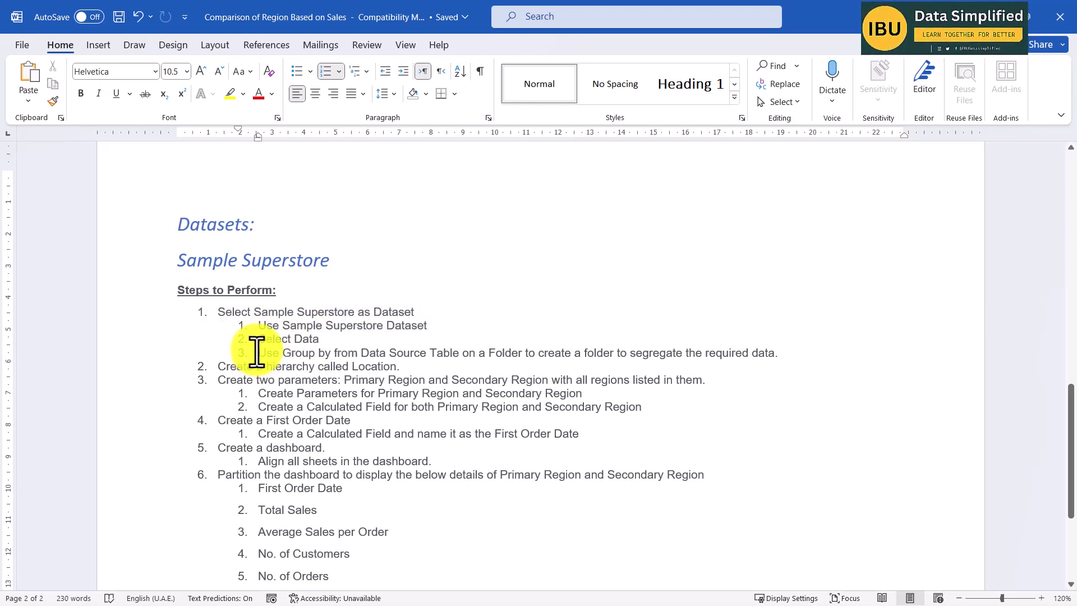
- Review the Word document's instruction on changing the field grouping from Data Source Table to Folder
{"action": "left_click_drag", "start_coordinate": [258, 354], "coordinate": [466, 353]}
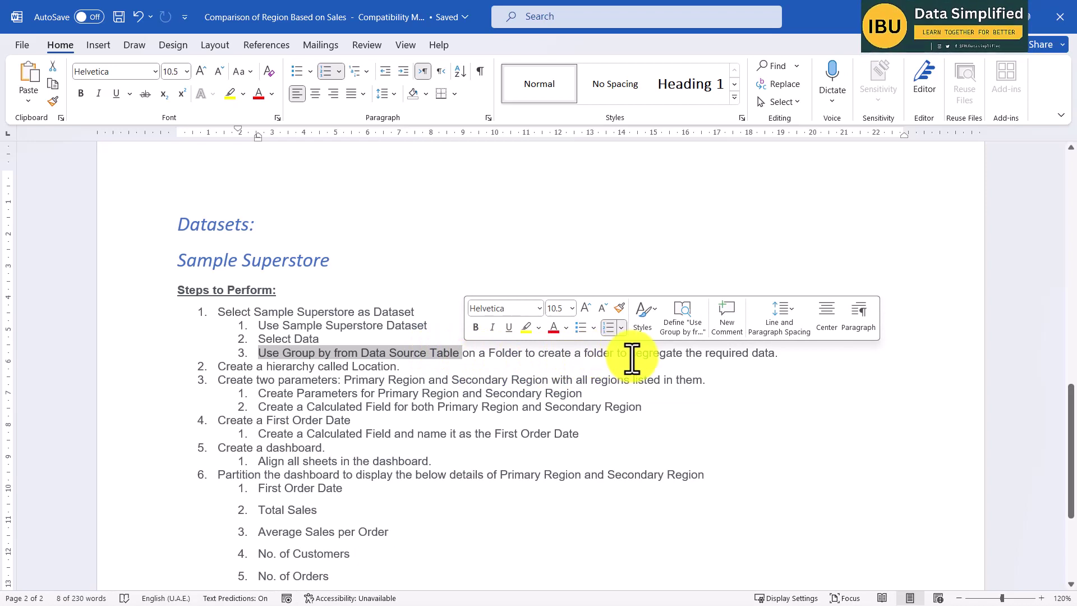
{"action": "left_click_drag", "start_coordinate": [785, 354], "coordinate": [255, 352]}
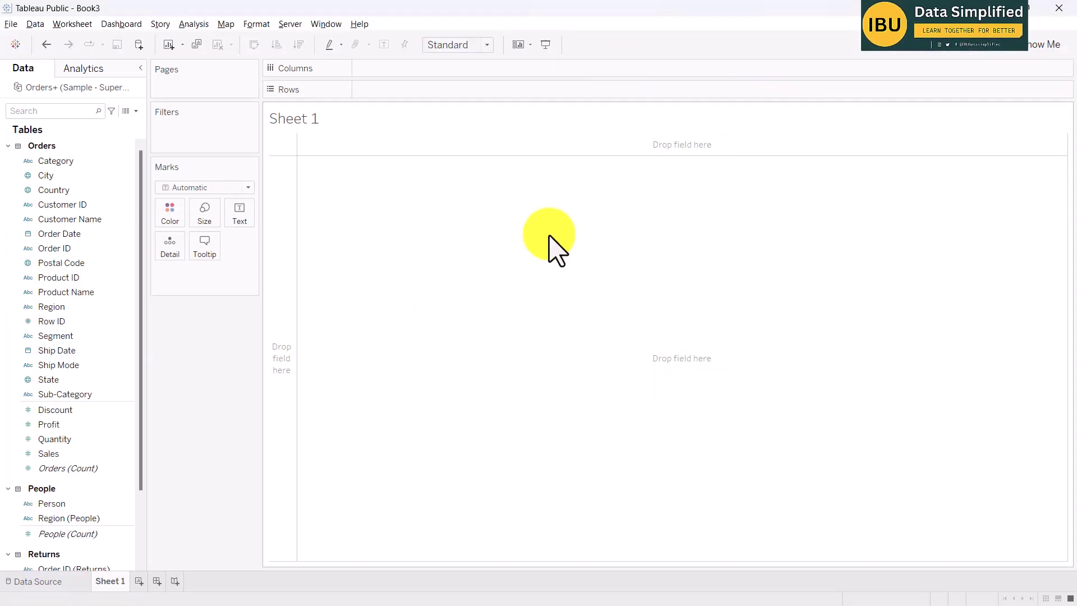
{"action": "left_click", "coordinate": [136, 111]}
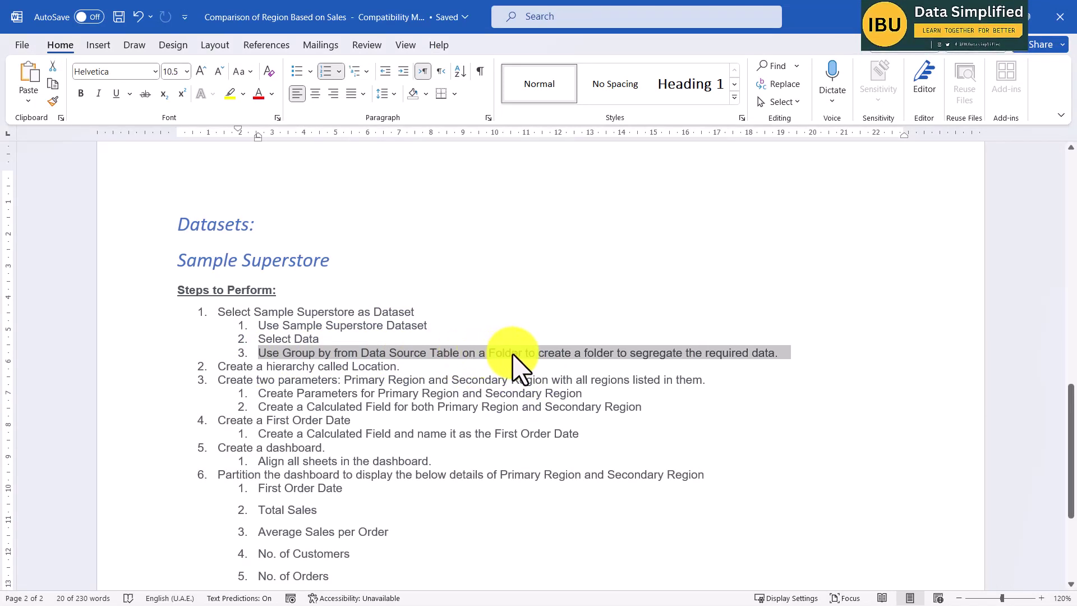
{"action": "key", "text": "alt+Tab"}
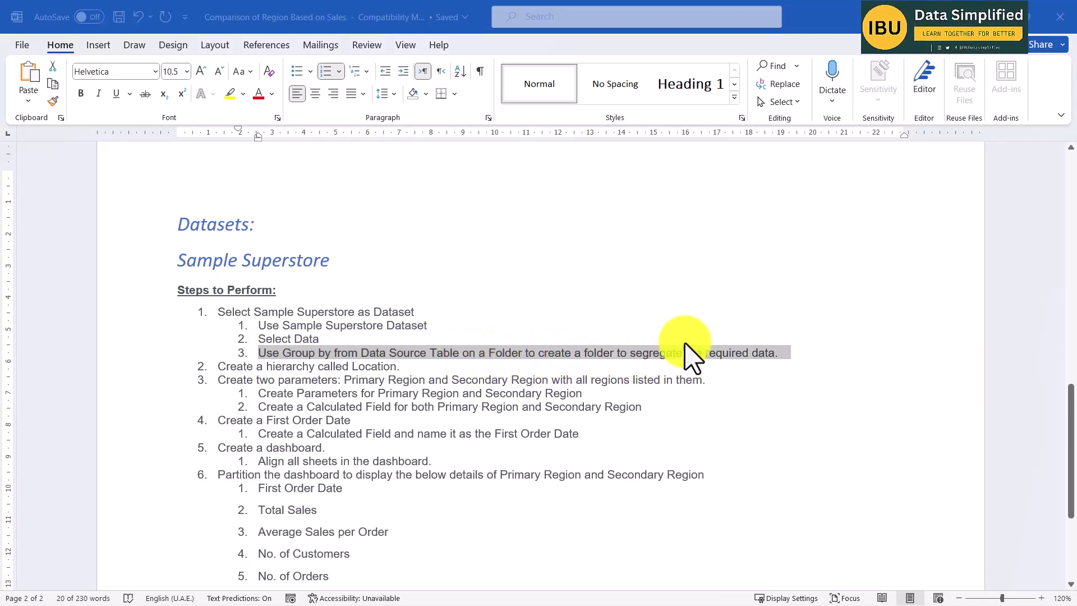
- In Tableau, group the Sheet 1 data fields by folder and look through the regrouped field list
{"action": "left_click", "coordinate": [136, 110]}
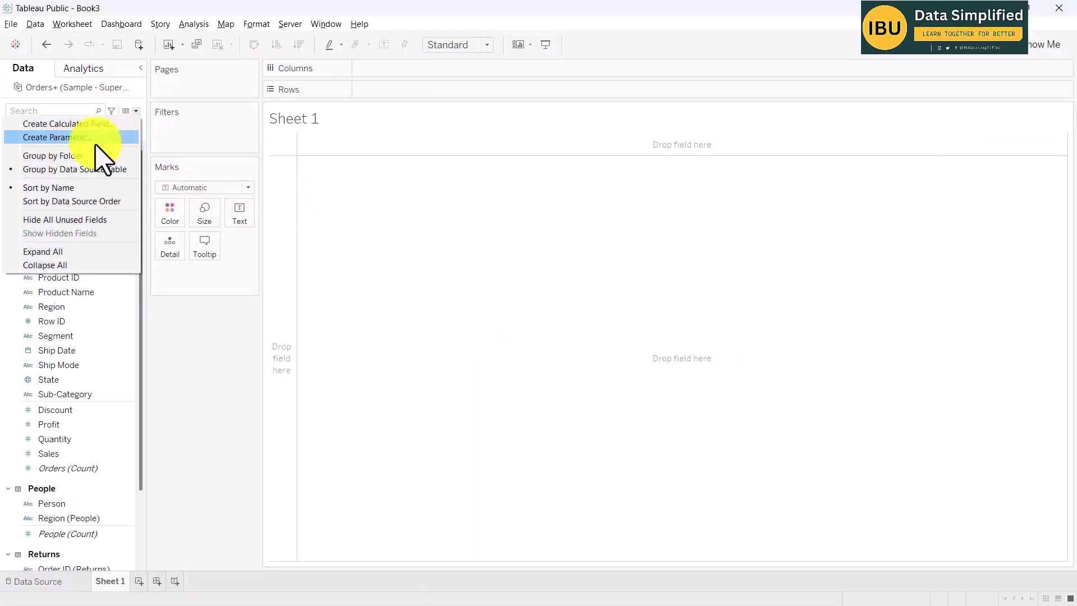
{"action": "left_click", "coordinate": [50, 153]}
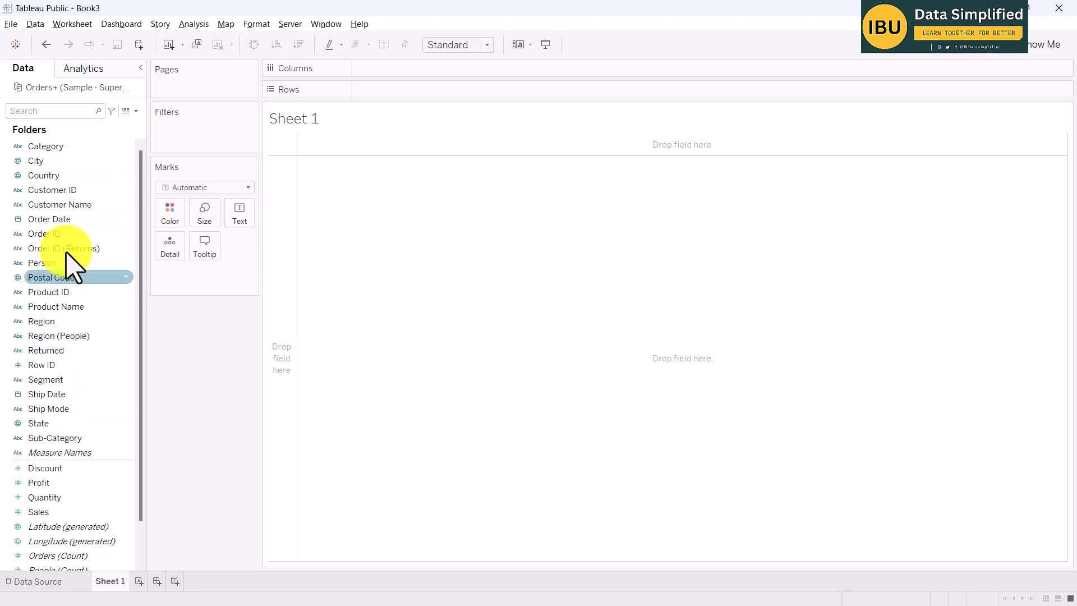
{"action": "scroll", "coordinate": [56, 474], "scroll_direction": "down", "scroll_amount": 1}
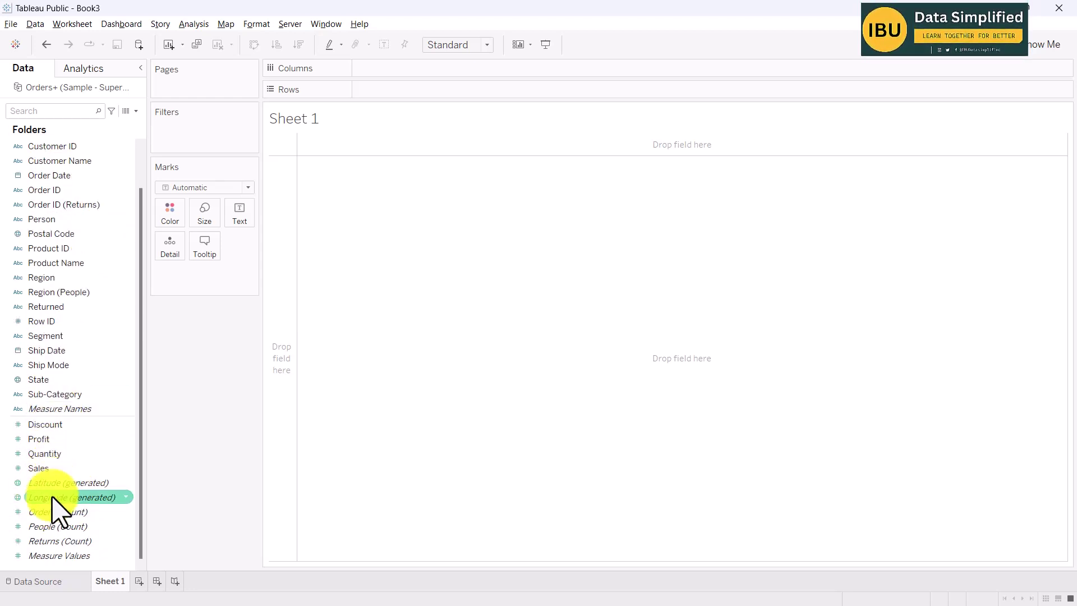
{"action": "scroll", "coordinate": [84, 320], "scroll_direction": "up", "scroll_amount": 1}
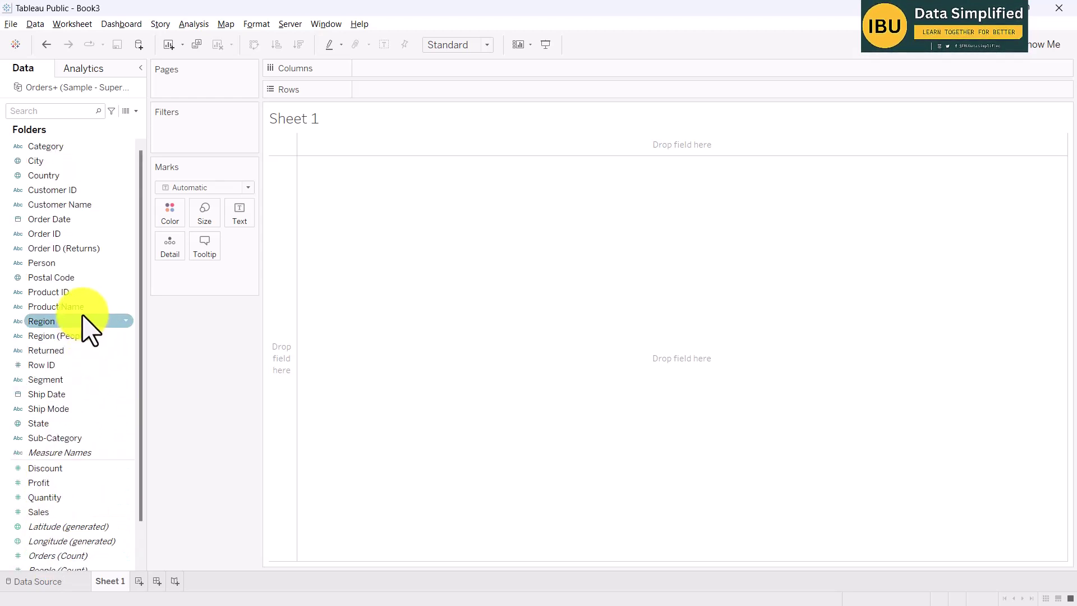
- Check the instruction for creating the Location hierarchy in the Word document and return to Tableau
{"action": "key", "text": "alt+Tab"}
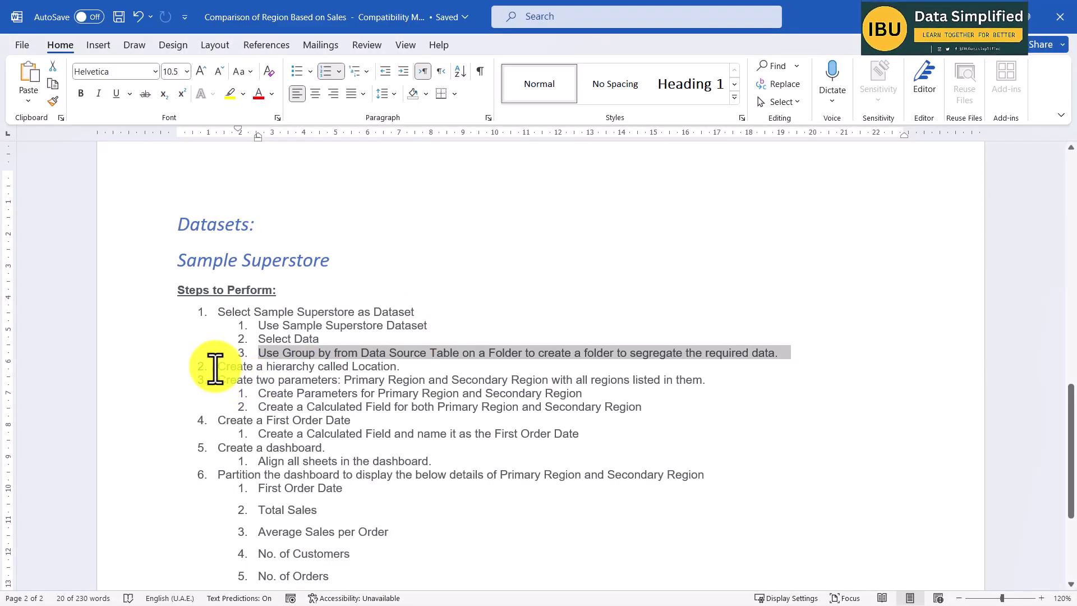
{"action": "left_click_drag", "start_coordinate": [211, 366], "coordinate": [400, 366]}
{"action": "key", "text": "alt+Tab"}
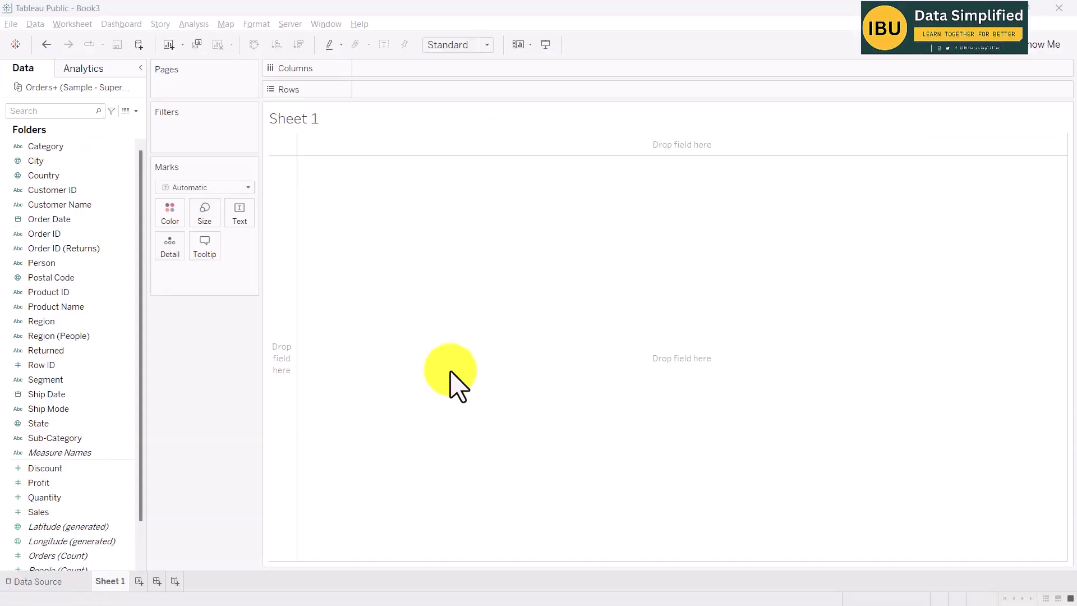
- Create a hierarchy named Location from the City and Country fields
{"action": "left_click", "coordinate": [48, 161]}
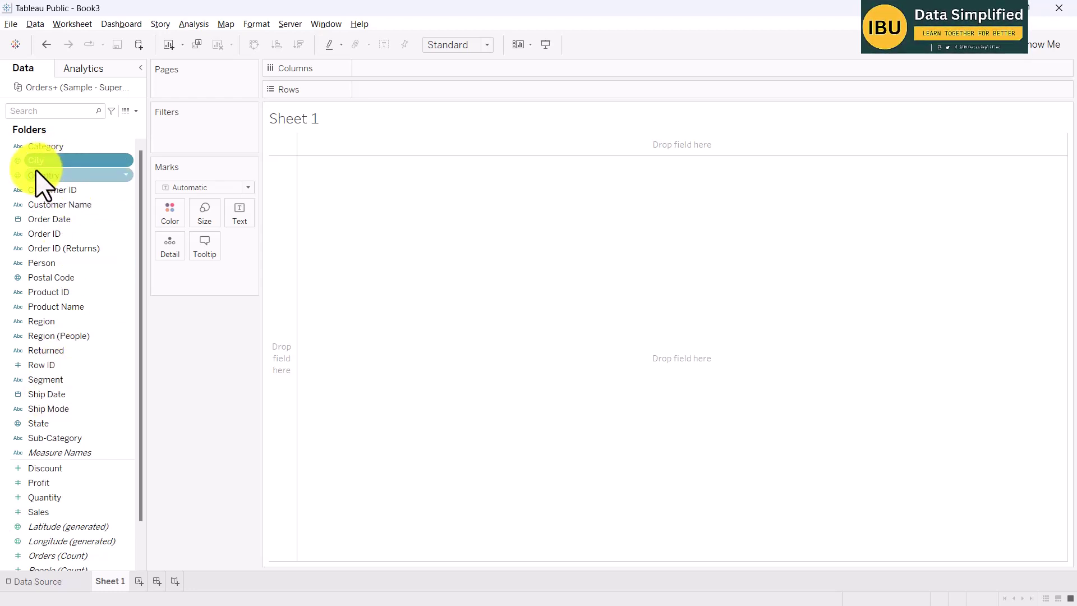
{"action": "left_click_drag", "start_coordinate": [47, 161], "coordinate": [47, 178]}
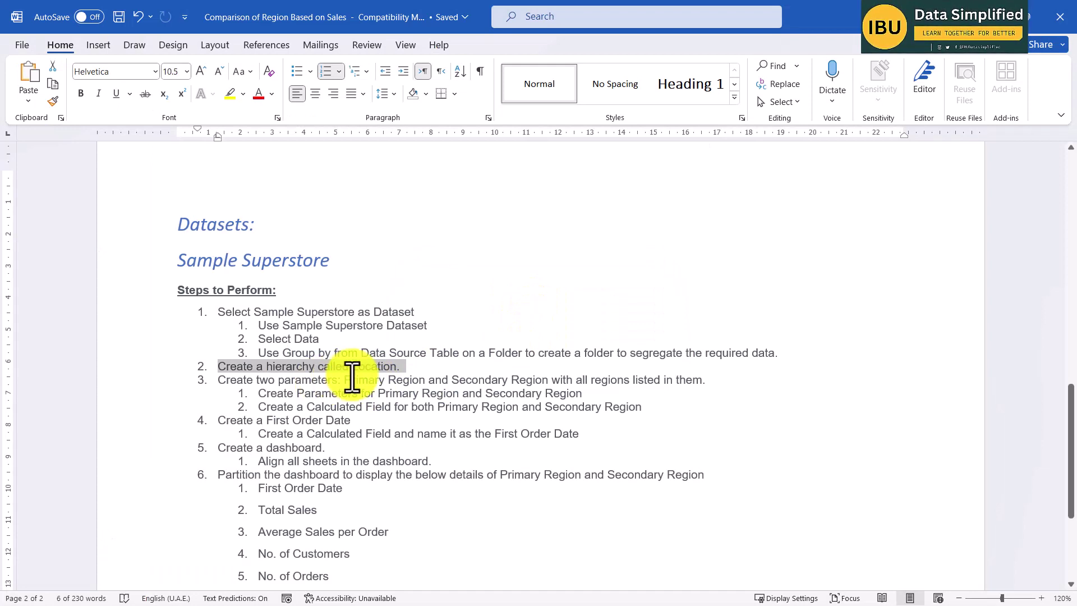
{"action": "left_click", "coordinate": [448, 309]}
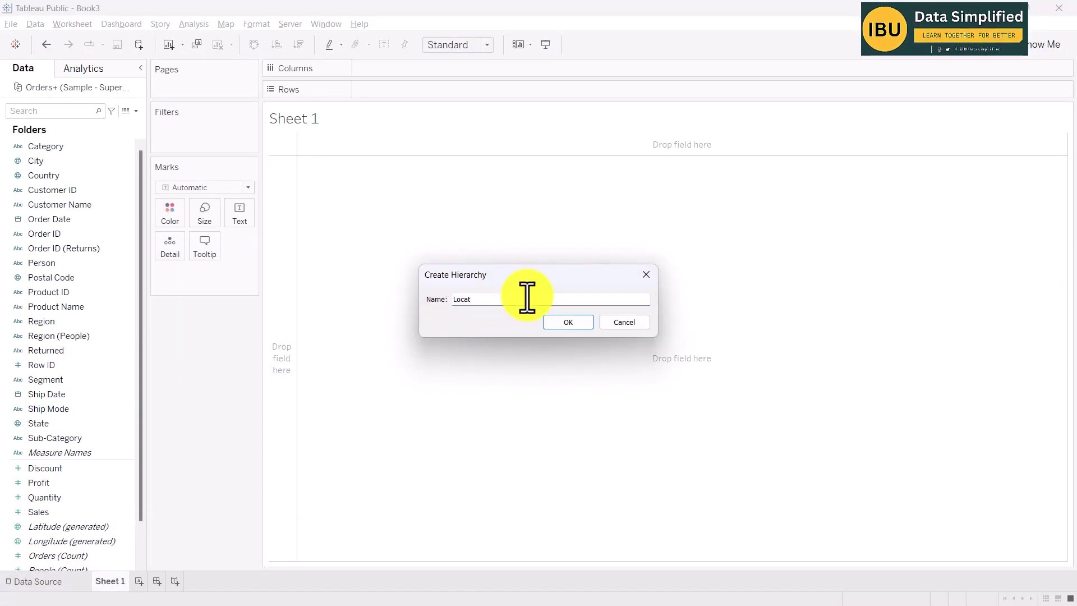
{"action": "key", "text": "Return"}
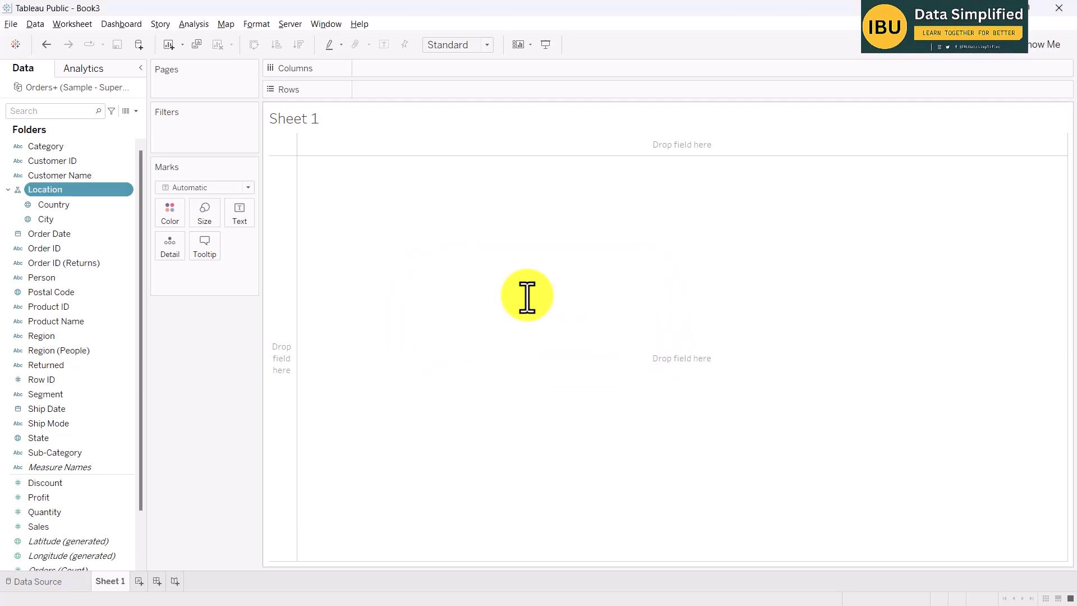
{"action": "left_click_drag", "start_coordinate": [51, 218], "coordinate": [84, 213]}
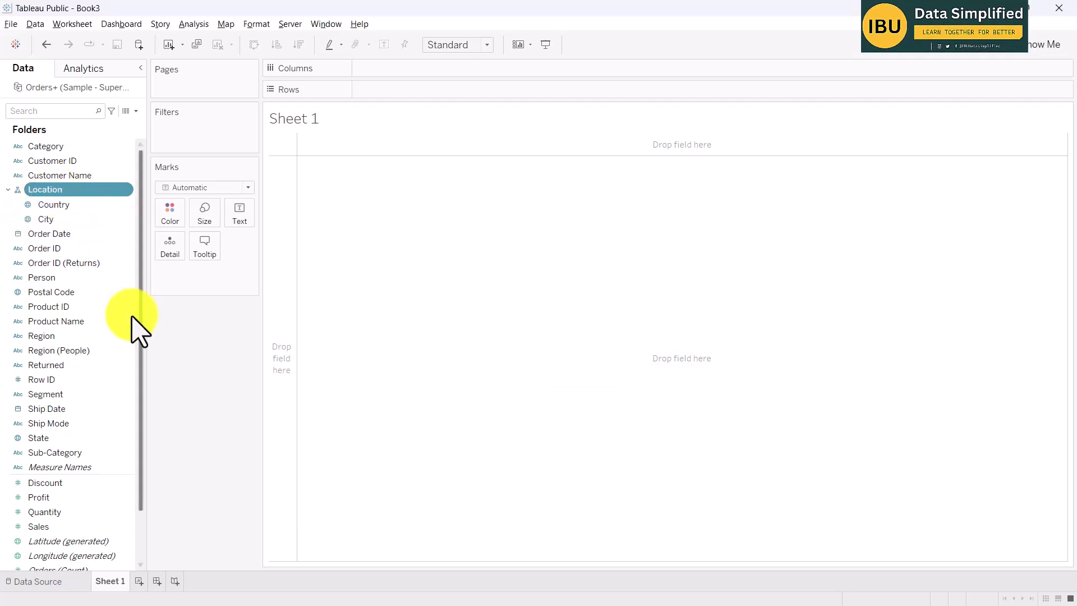
- Add the Postal Code, State and Region fields to the Location hierarchy
{"action": "left_click_drag", "start_coordinate": [49, 292], "coordinate": [32, 439]}
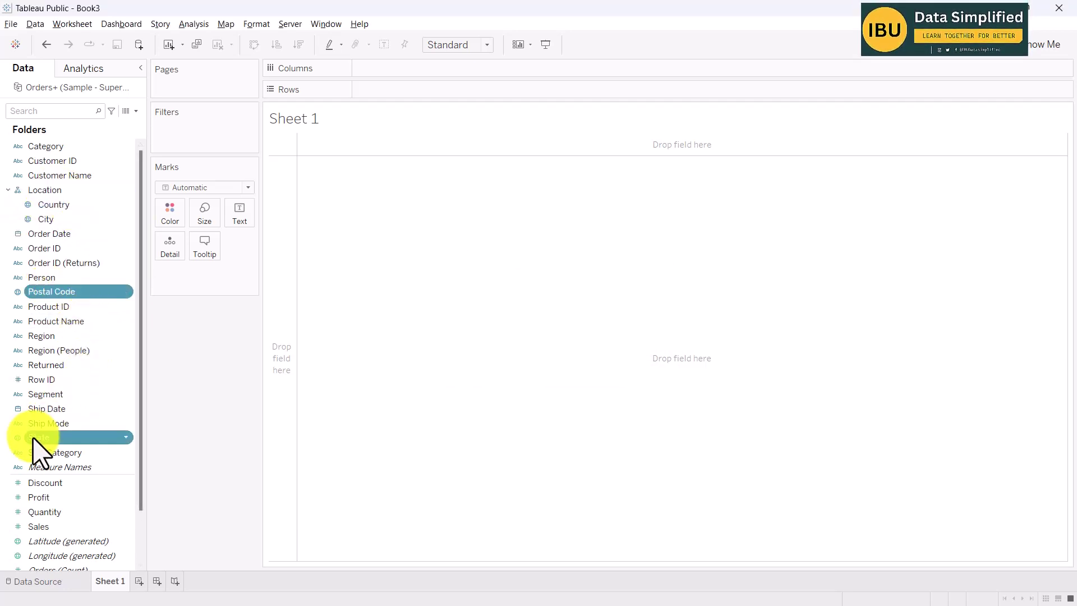
{"action": "left_click", "coordinate": [33, 439], "text": "ctrl"}
{"action": "scroll", "coordinate": [84, 404], "scroll_direction": "down", "scroll_amount": 2}
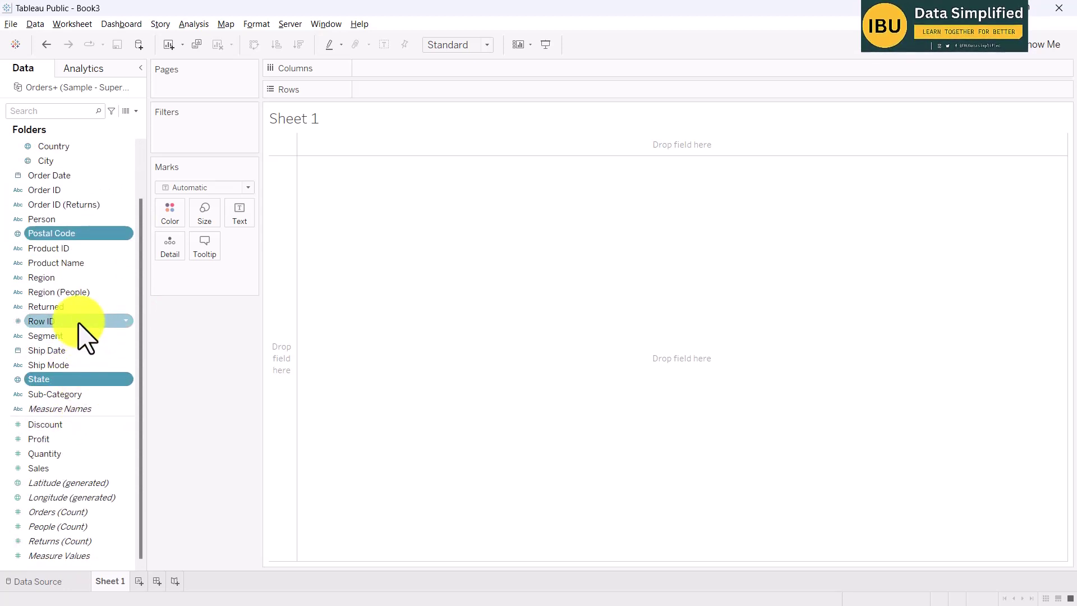
{"action": "scroll", "coordinate": [67, 326], "scroll_direction": "up", "scroll_amount": 1}
{"action": "left_click_drag", "start_coordinate": [52, 279], "coordinate": [49, 212]}
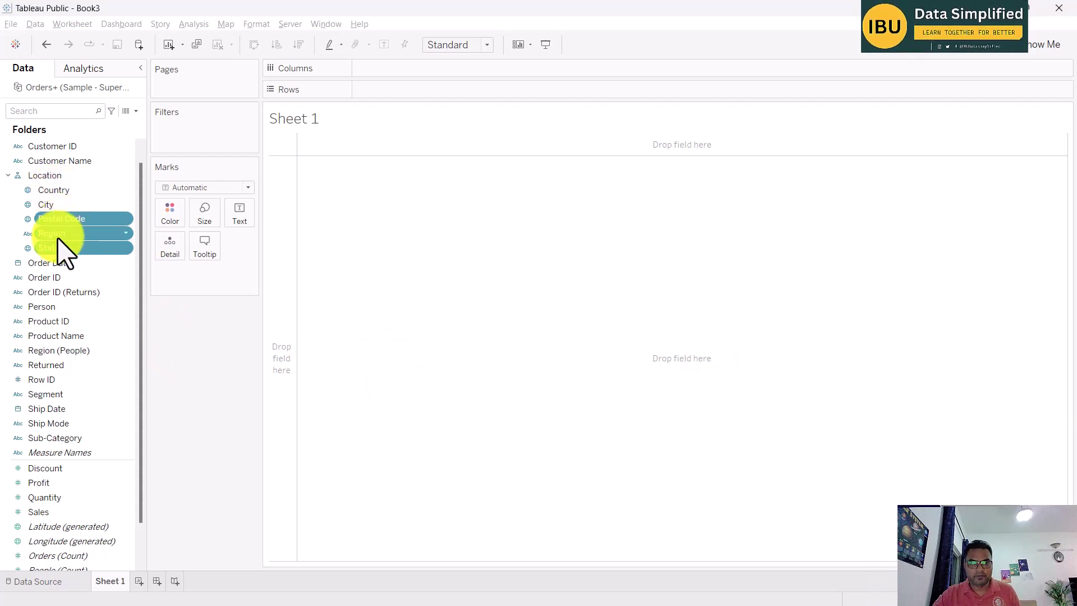
- Reorder the Location hierarchy levels to Country, Region, State, City, Postal Code
{"action": "left_click_drag", "start_coordinate": [50, 232], "coordinate": [61, 199]}
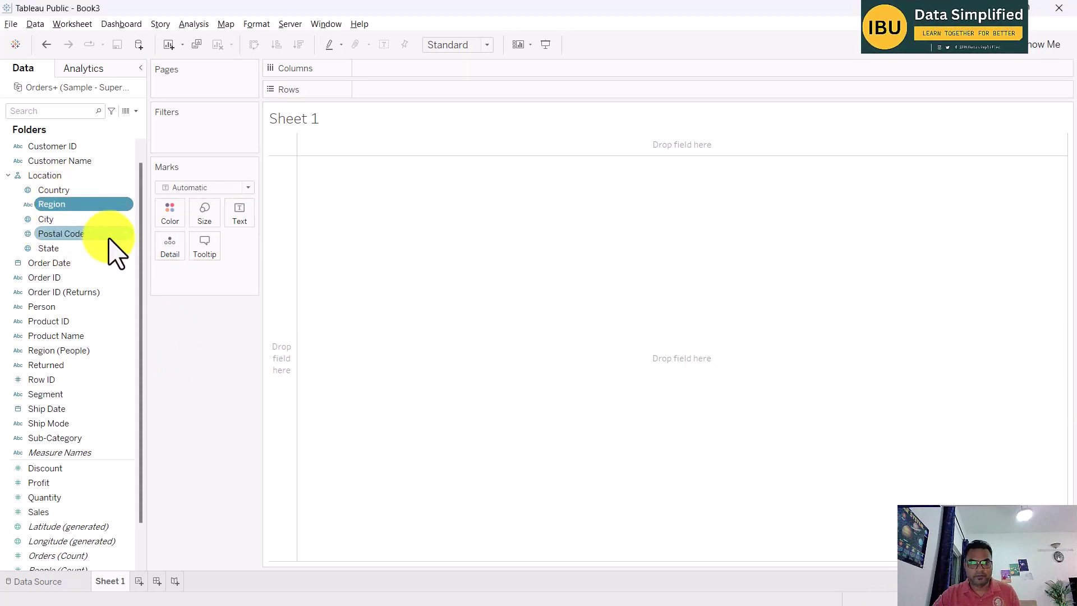
{"action": "left_click", "coordinate": [65, 202]}
{"action": "left_click", "coordinate": [84, 217], "text": "ctrl"}
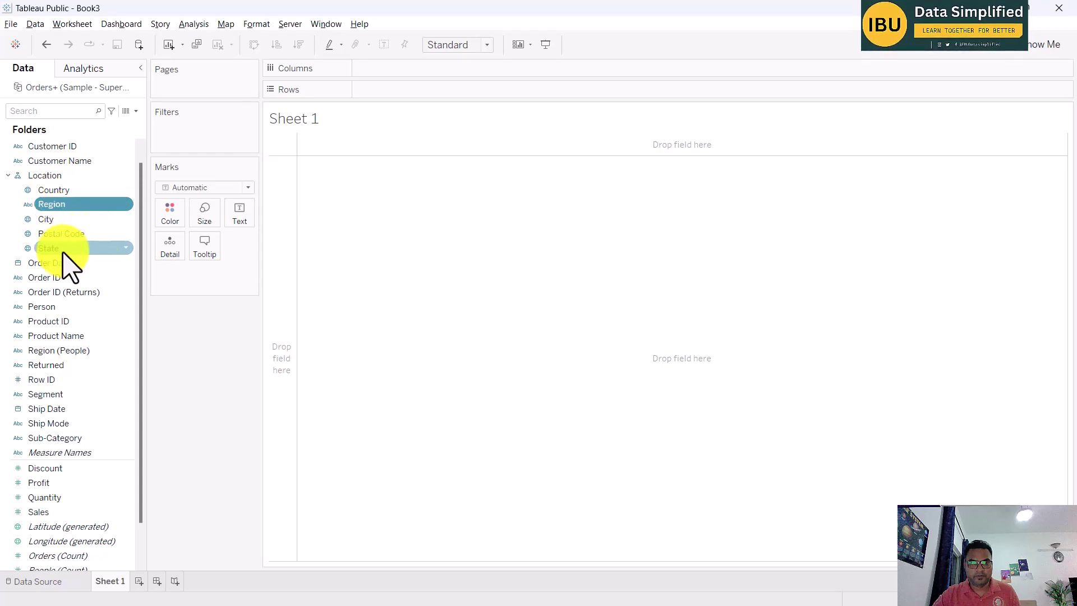
{"action": "left_click_drag", "start_coordinate": [60, 220], "coordinate": [56, 224]}
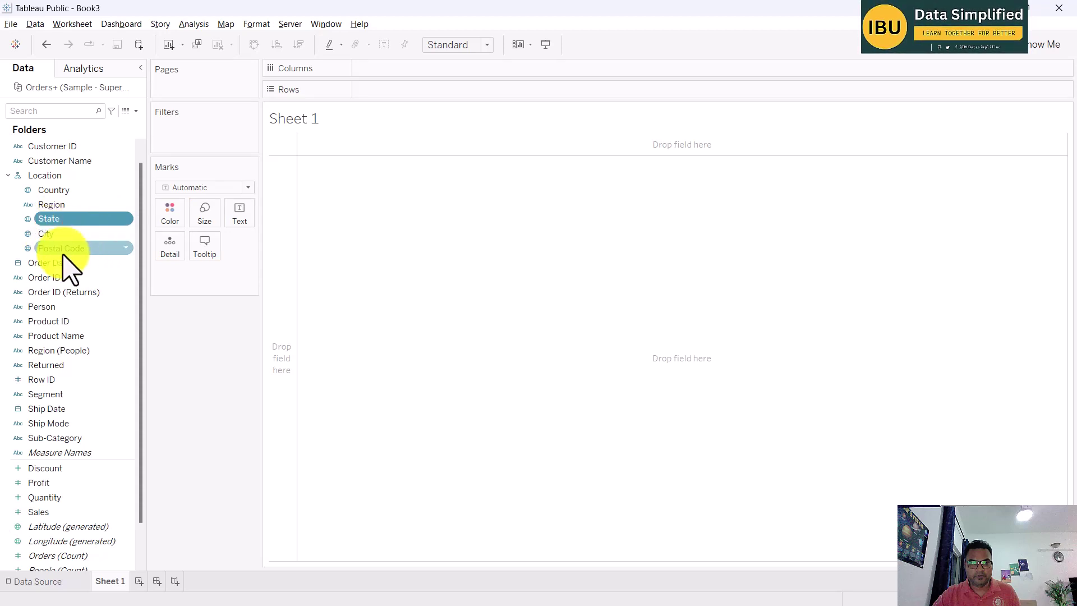
- Check the level order of the Location hierarchy, collapsing it and expanding it again
{"action": "left_click", "coordinate": [53, 175]}
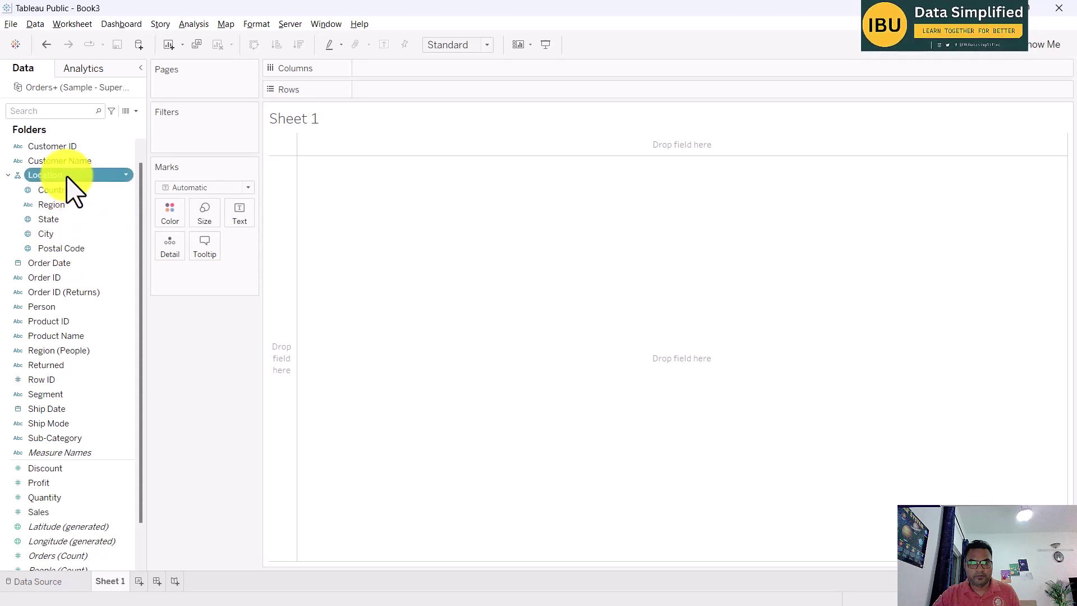
{"action": "left_click_drag", "start_coordinate": [60, 187], "coordinate": [88, 193]}
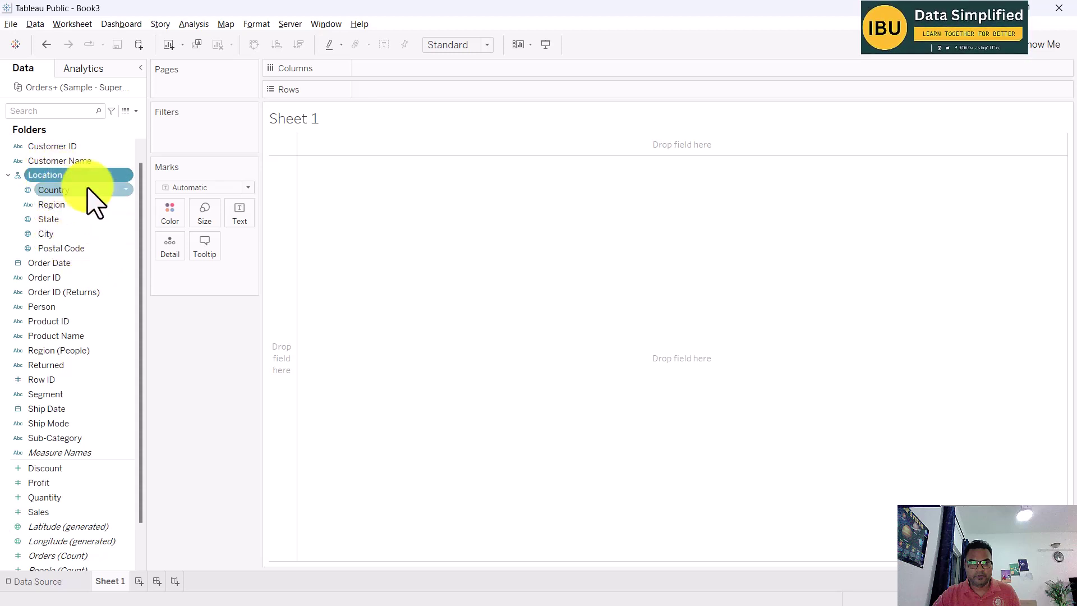
{"action": "left_click", "coordinate": [7, 175]}
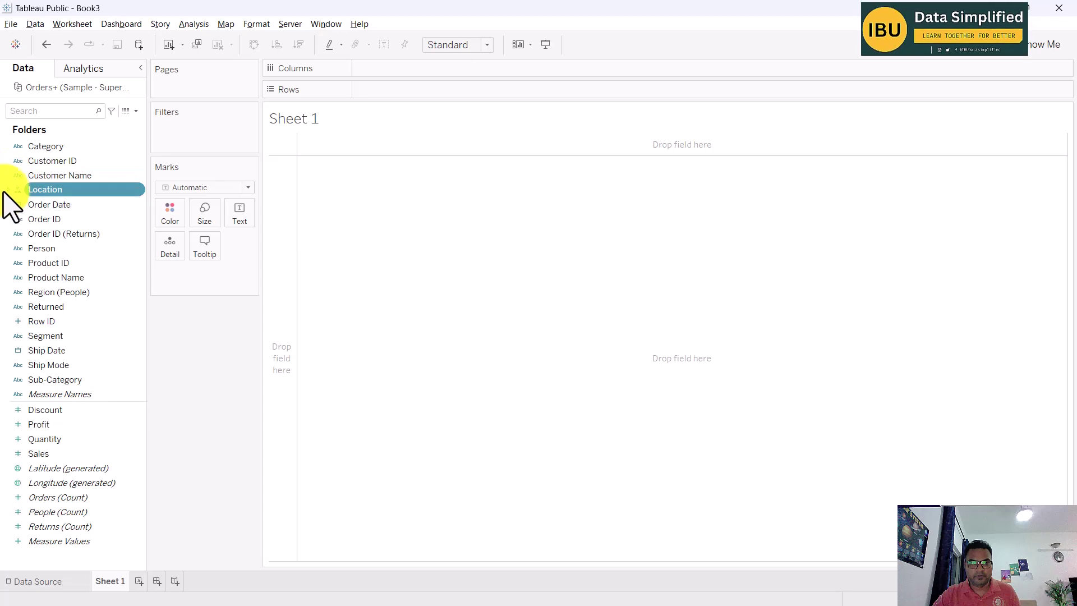
{"action": "left_click", "coordinate": [7, 190]}
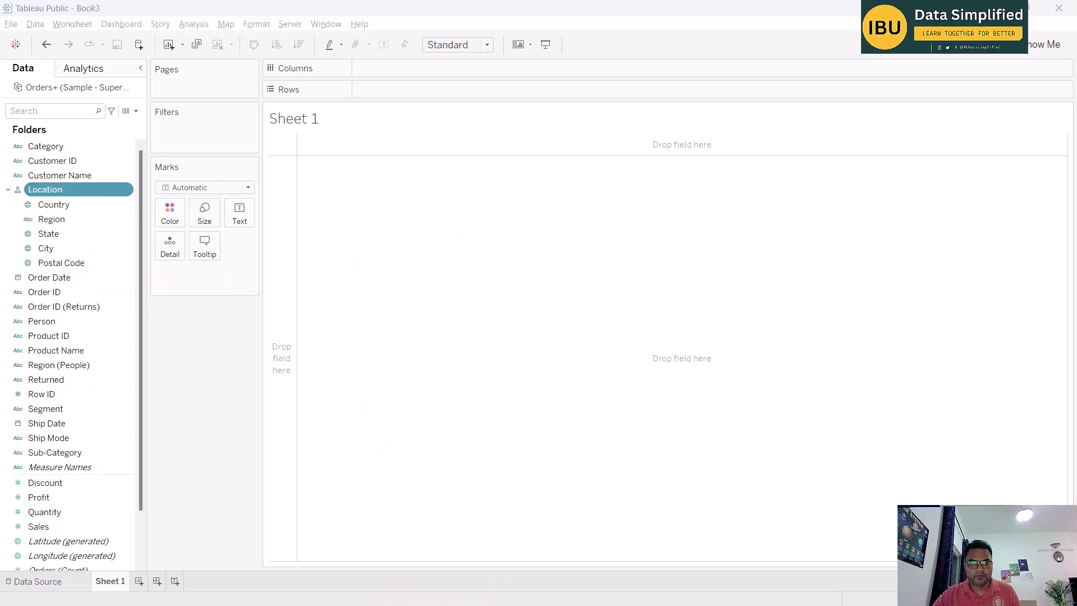
- Review the Word instruction on the Primary Region and Secondary Region parameters, and clear the document window away from Tableau
{"action": "key", "text": "alt+Tab"}
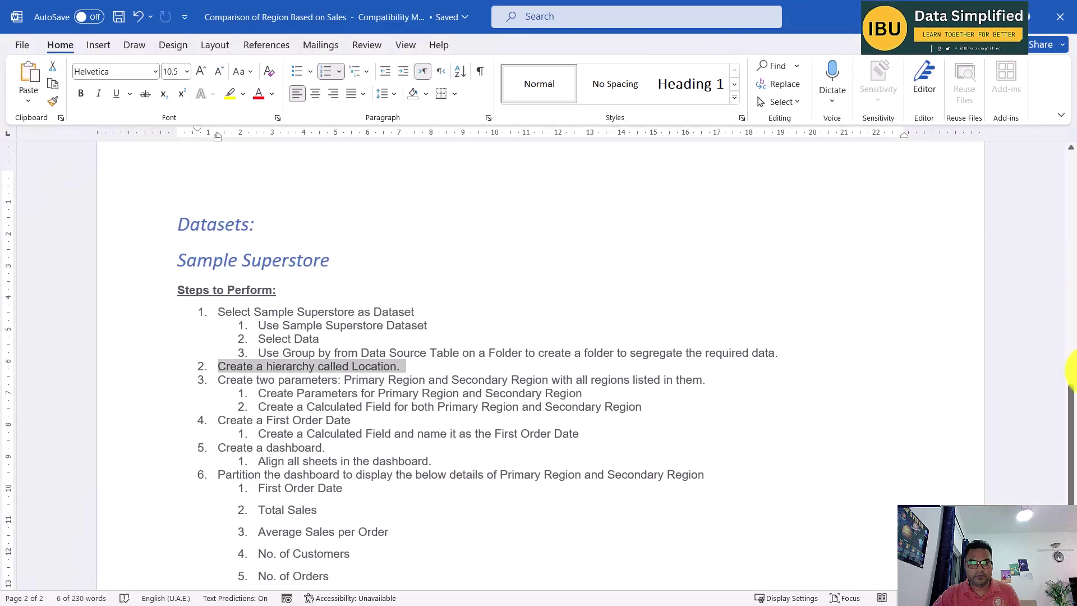
{"action": "left_click_drag", "start_coordinate": [218, 381], "coordinate": [425, 383]}
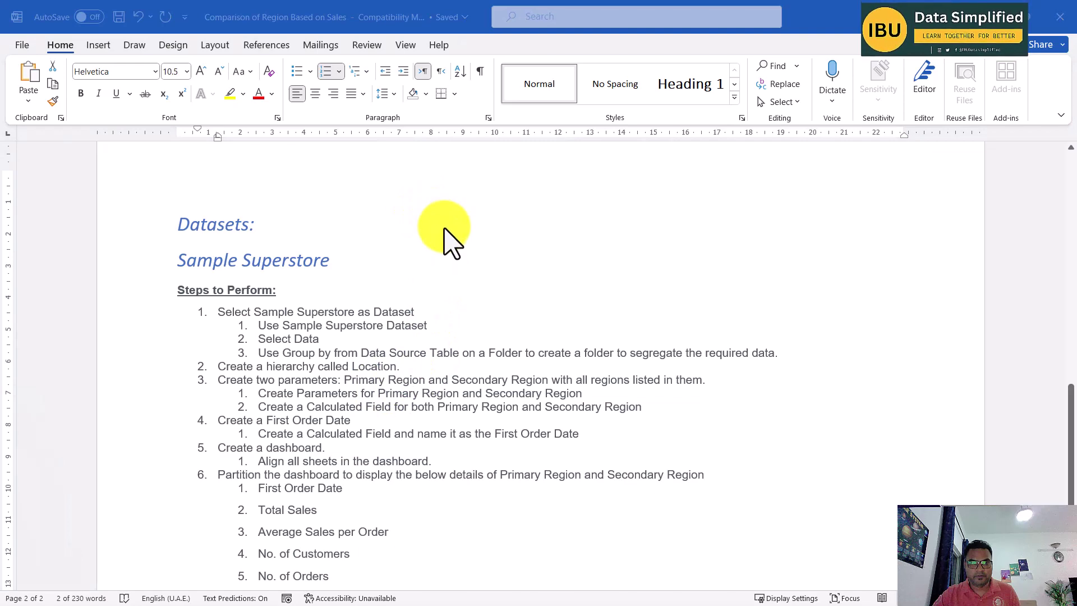
{"action": "key", "text": "alt+Tab"}
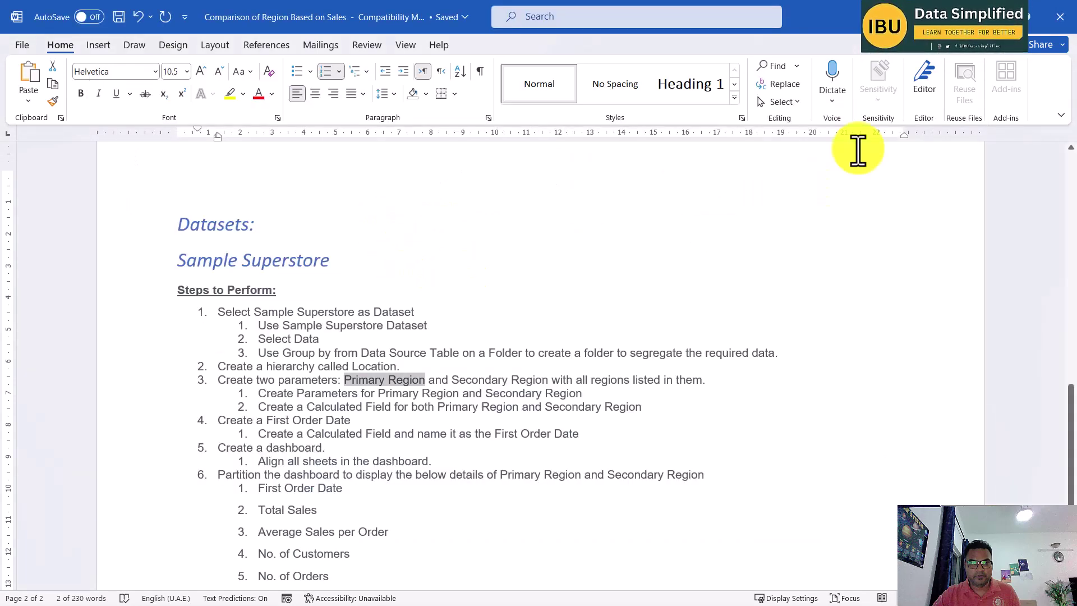
{"action": "left_click", "coordinate": [1008, 17]}
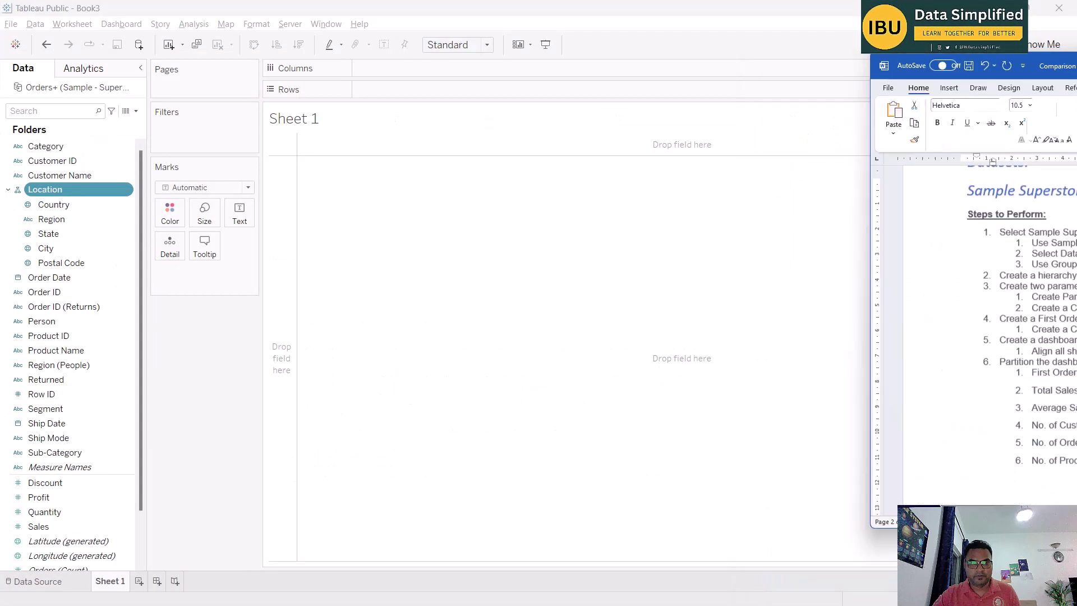
- Start a new parameter named Primary Region with the String data type
{"action": "left_click_drag", "start_coordinate": [96, 147], "coordinate": [140, 115]}
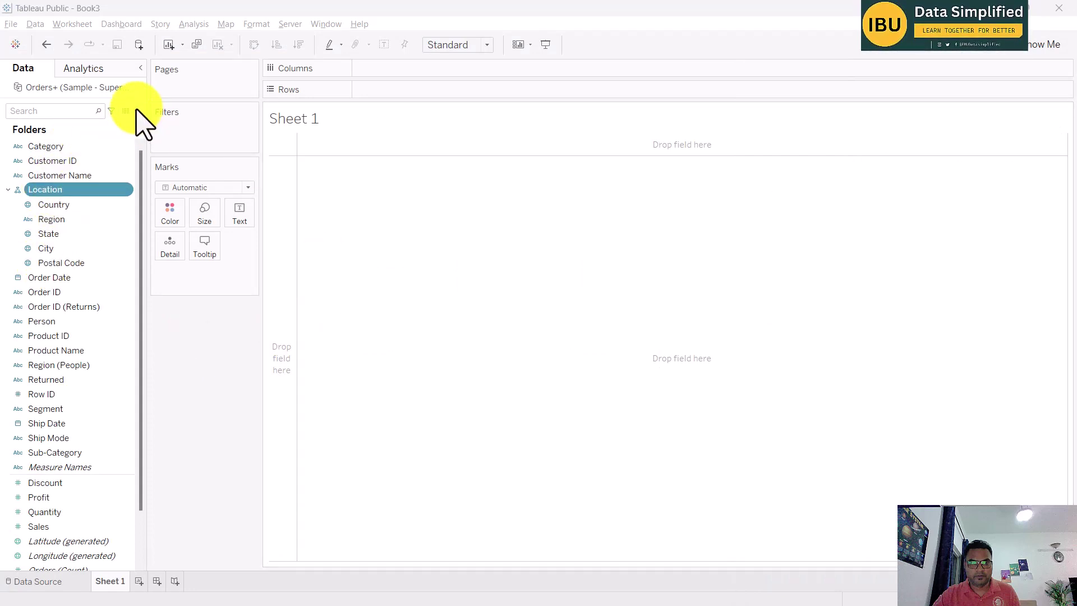
{"action": "left_click", "coordinate": [137, 111]}
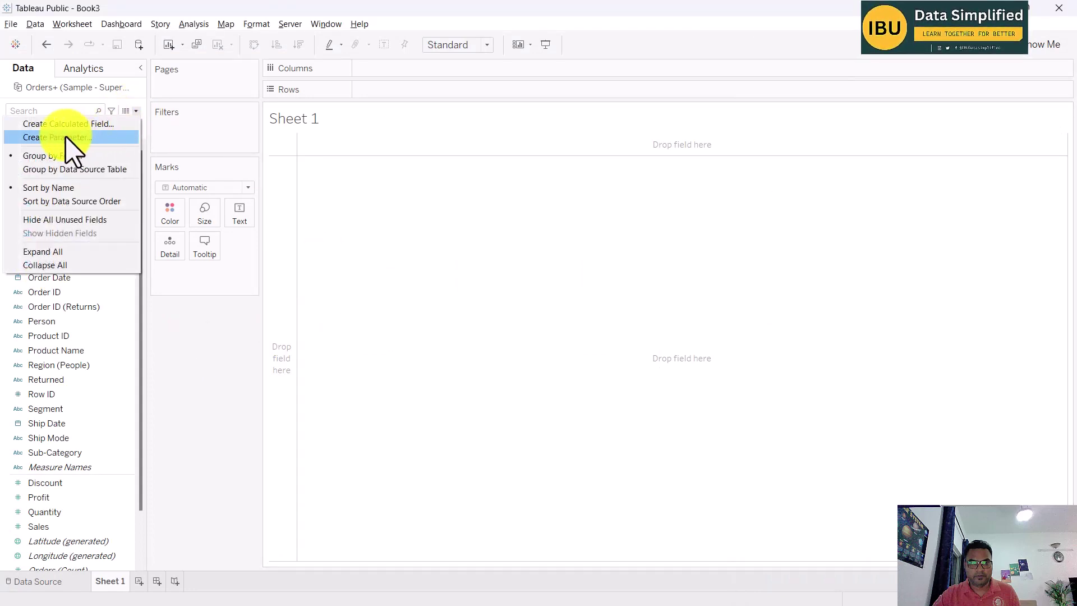
{"action": "left_click", "coordinate": [67, 156]}
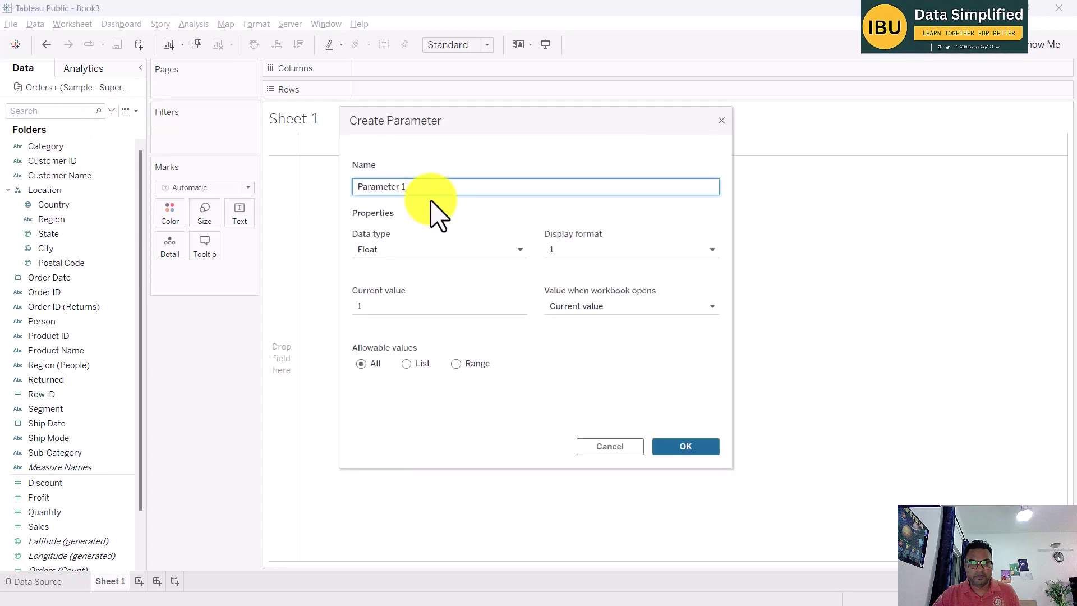
{"action": "left_click_drag", "start_coordinate": [433, 190], "coordinate": [362, 186]}
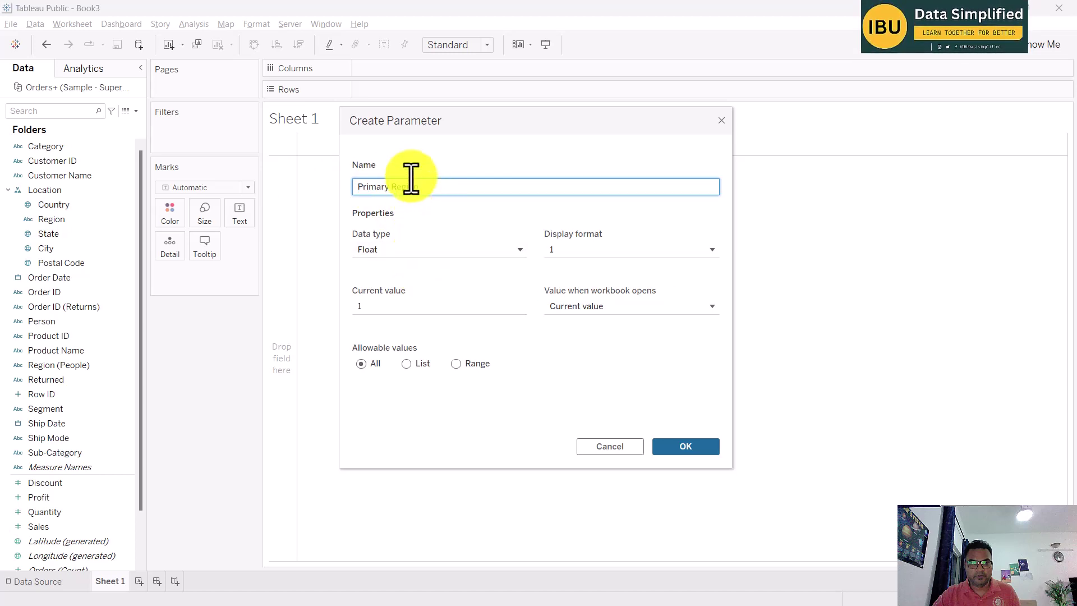
{"action": "left_click_drag", "start_coordinate": [449, 120], "coordinate": [436, 116]}
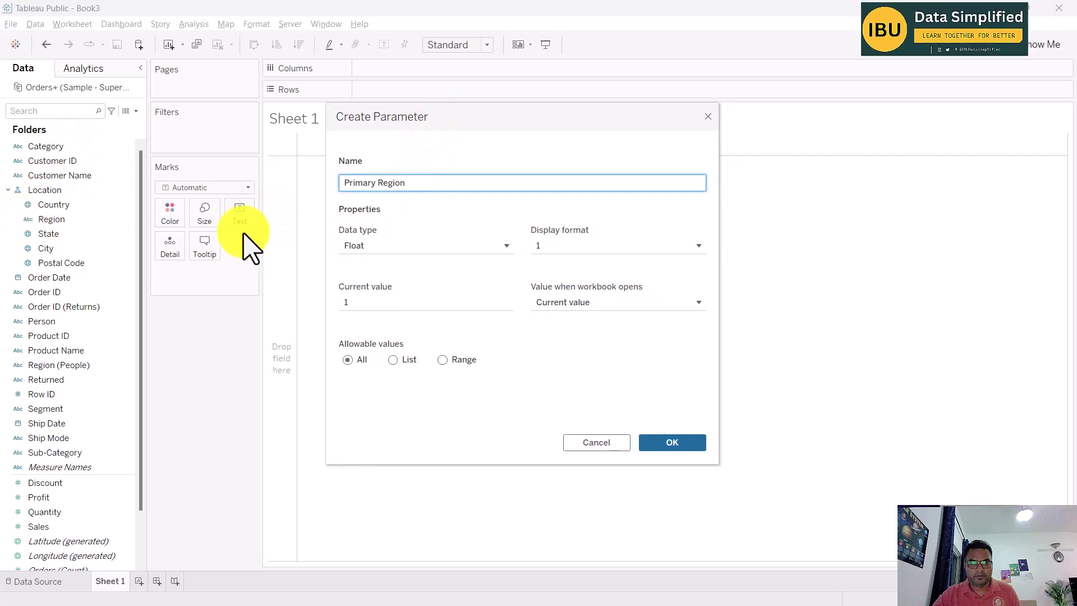
{"action": "left_click", "coordinate": [384, 245]}
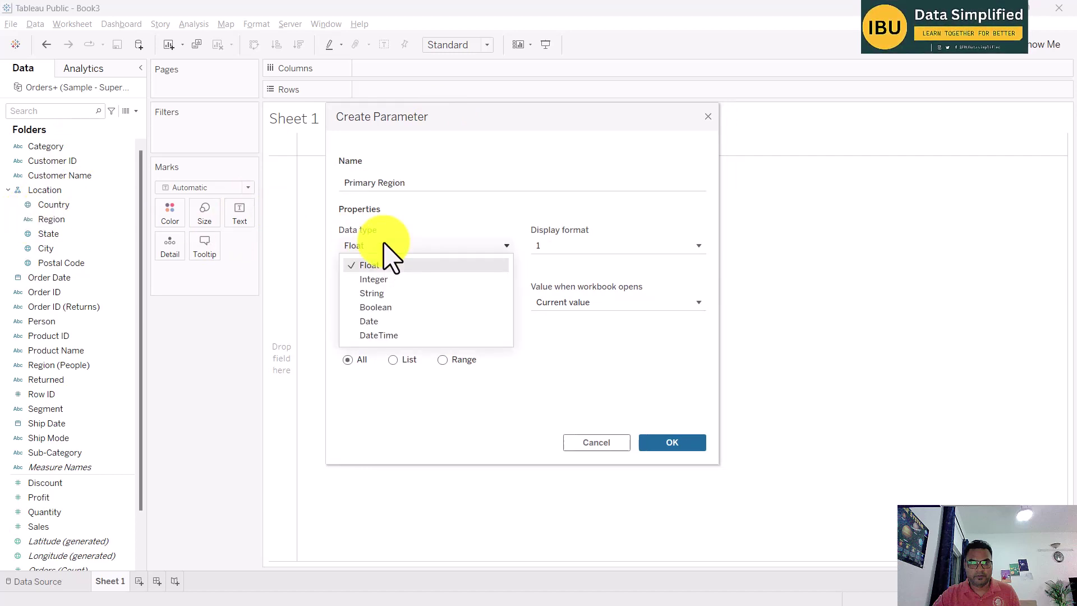
{"action": "left_click", "coordinate": [373, 292]}
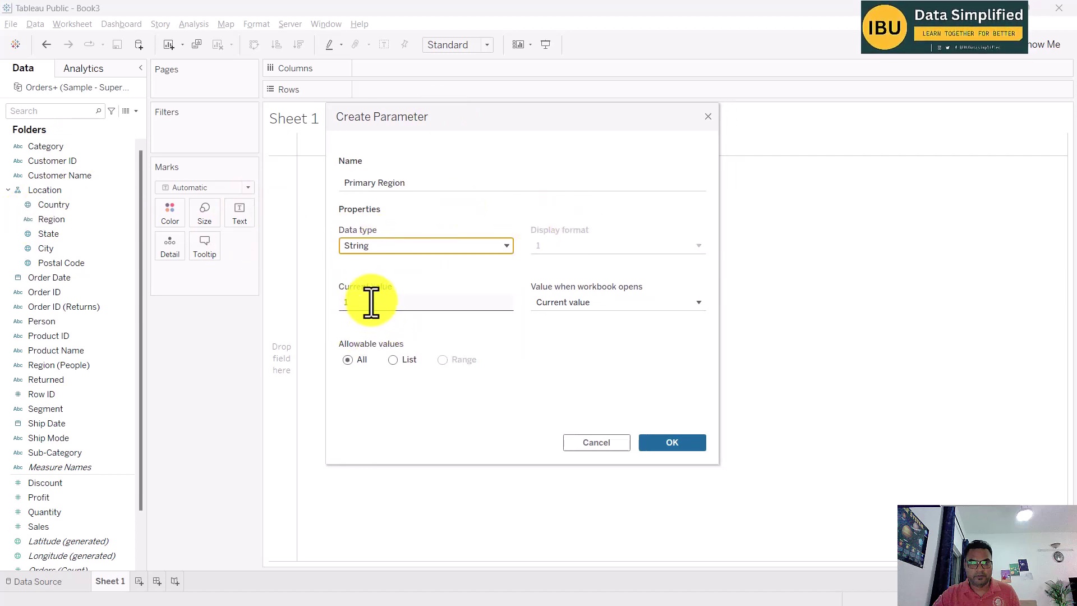
- Restrict the Primary Region parameter to a list of allowable values taken from the Region field
{"action": "left_click", "coordinate": [394, 359]}
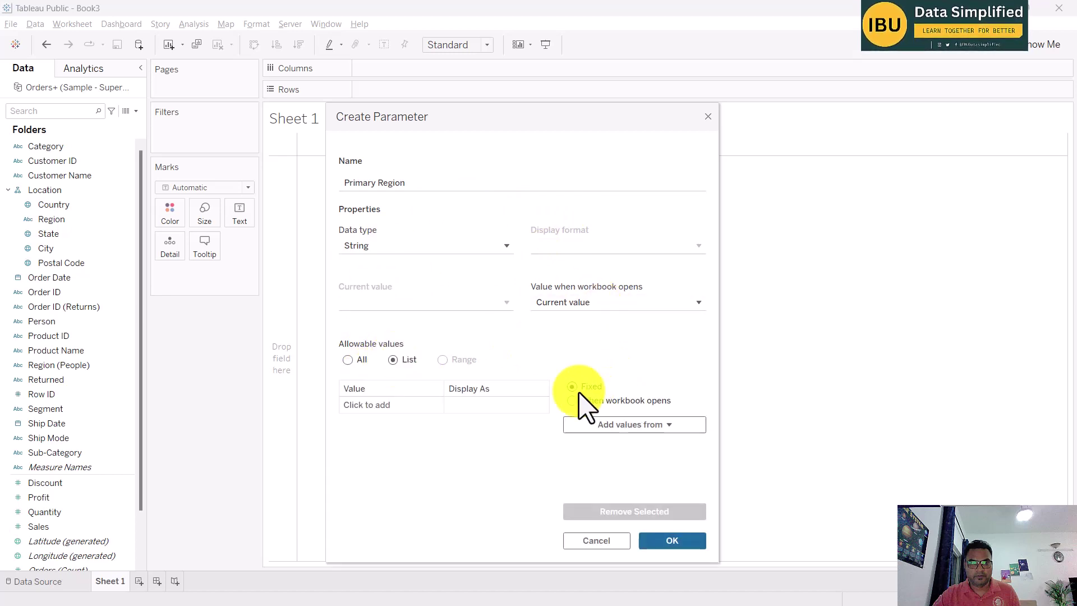
{"action": "left_click", "coordinate": [617, 426]}
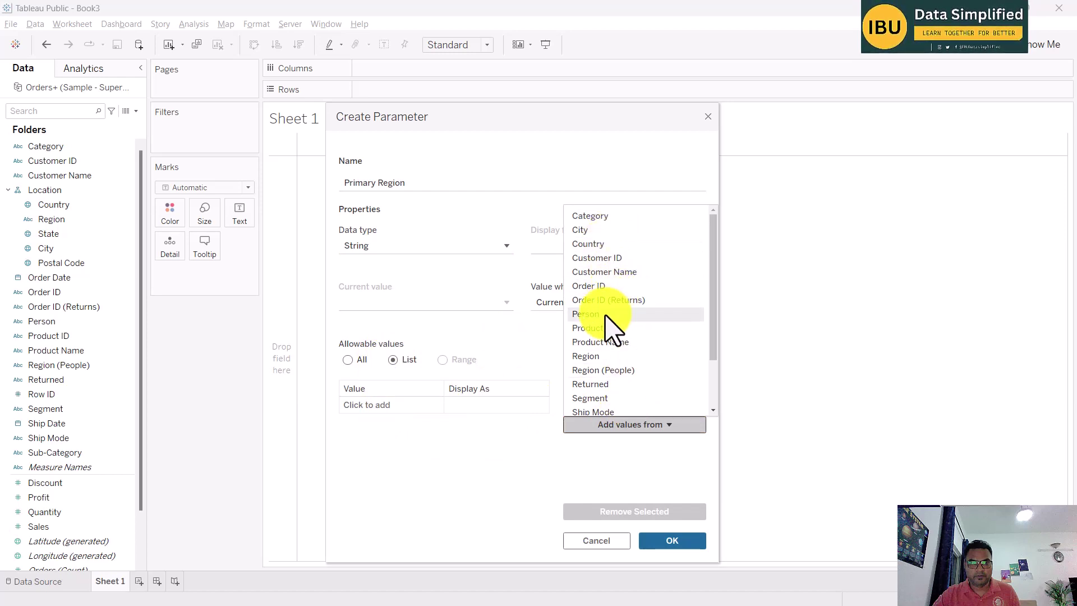
{"action": "left_click", "coordinate": [587, 357]}
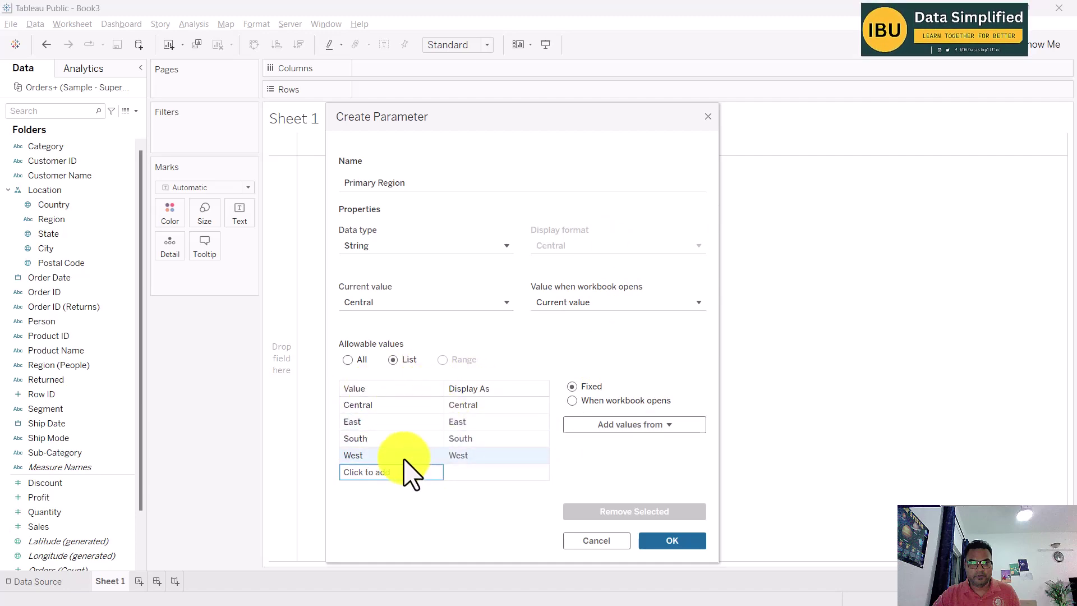
- Switch to the Word instructions and review the parameter step about listing all regions in both parameters
{"action": "key", "text": "alt+Tab"}
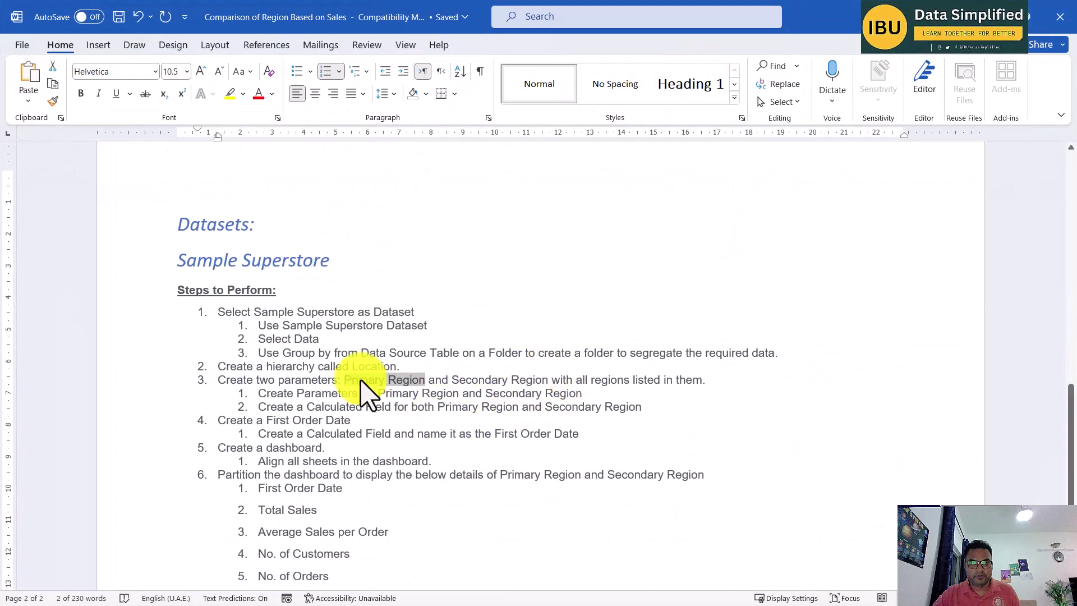
{"action": "left_click_drag", "start_coordinate": [345, 394], "coordinate": [568, 395]}
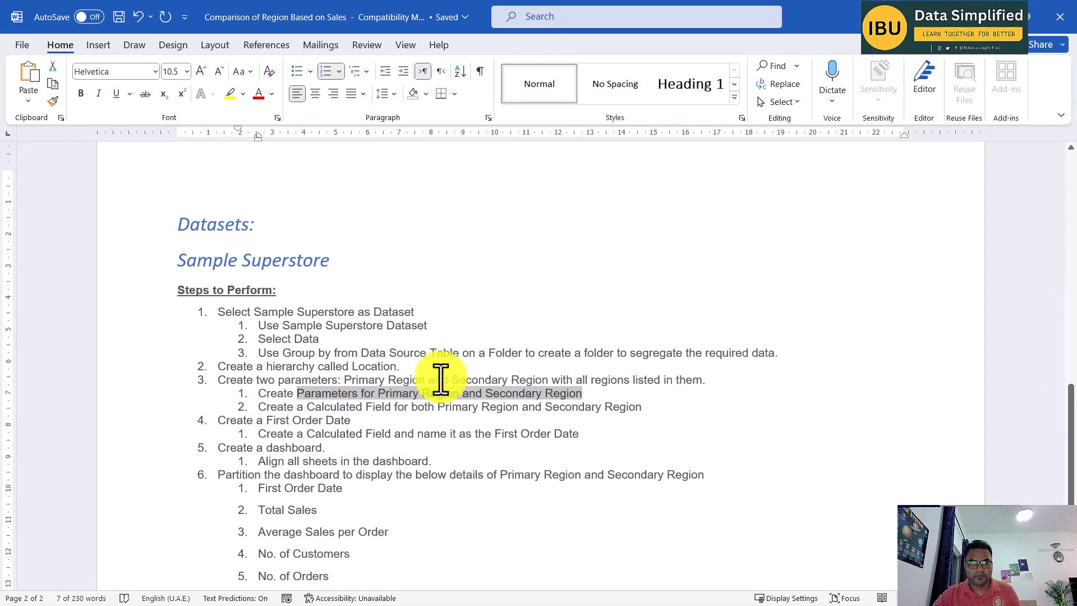
{"action": "left_click_drag", "start_coordinate": [551, 380], "coordinate": [708, 384]}
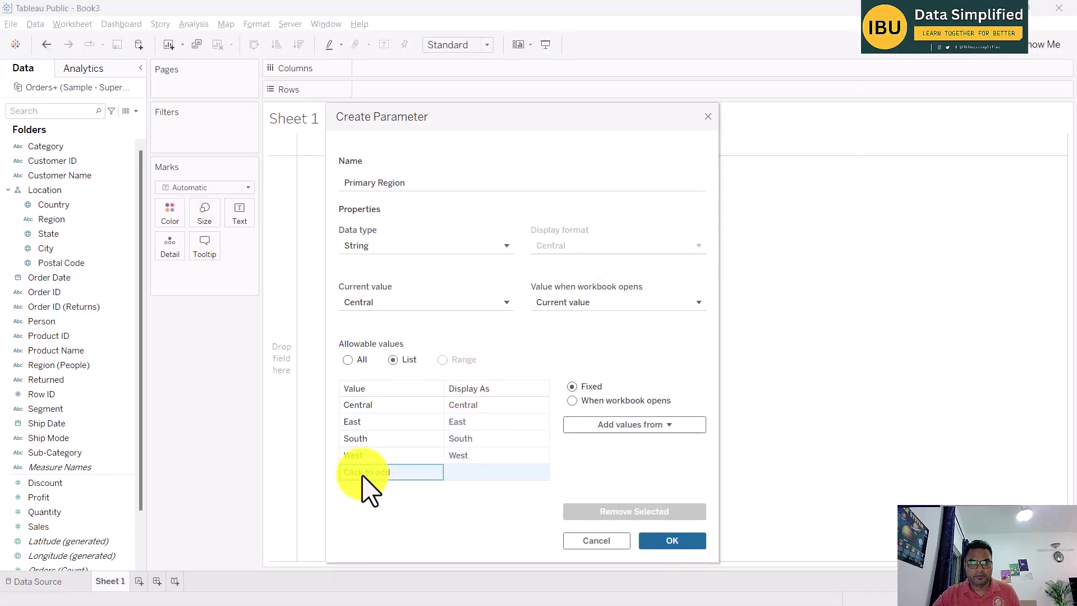
- Save the Primary Region parameter with Central as its current value, and enlarge the Parameters section below the field list
{"action": "left_click", "coordinate": [370, 455]}
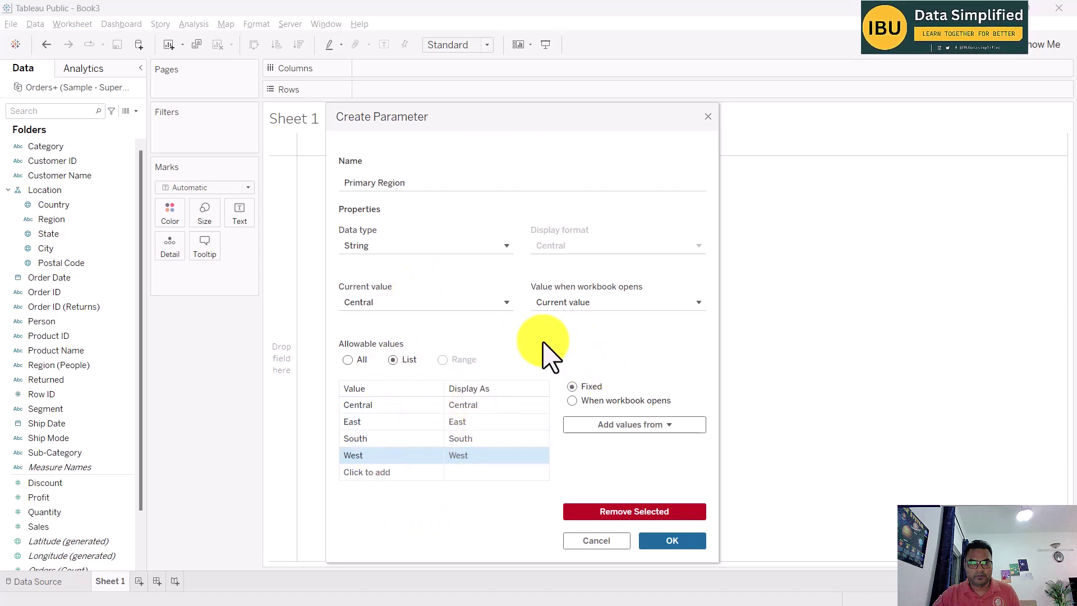
{"action": "left_click", "coordinate": [379, 303]}
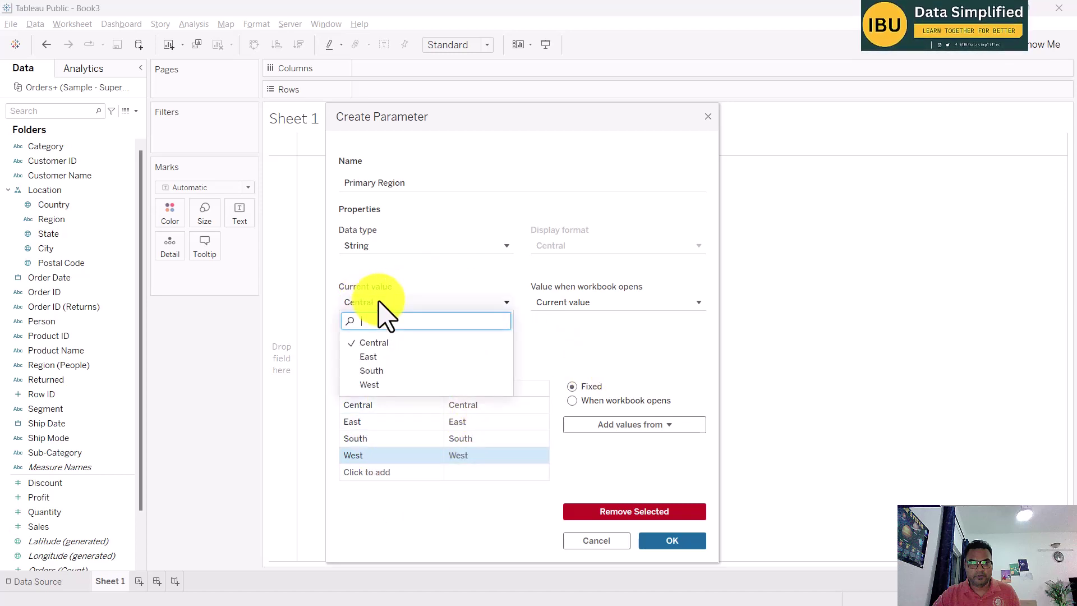
{"action": "left_click", "coordinate": [379, 306]}
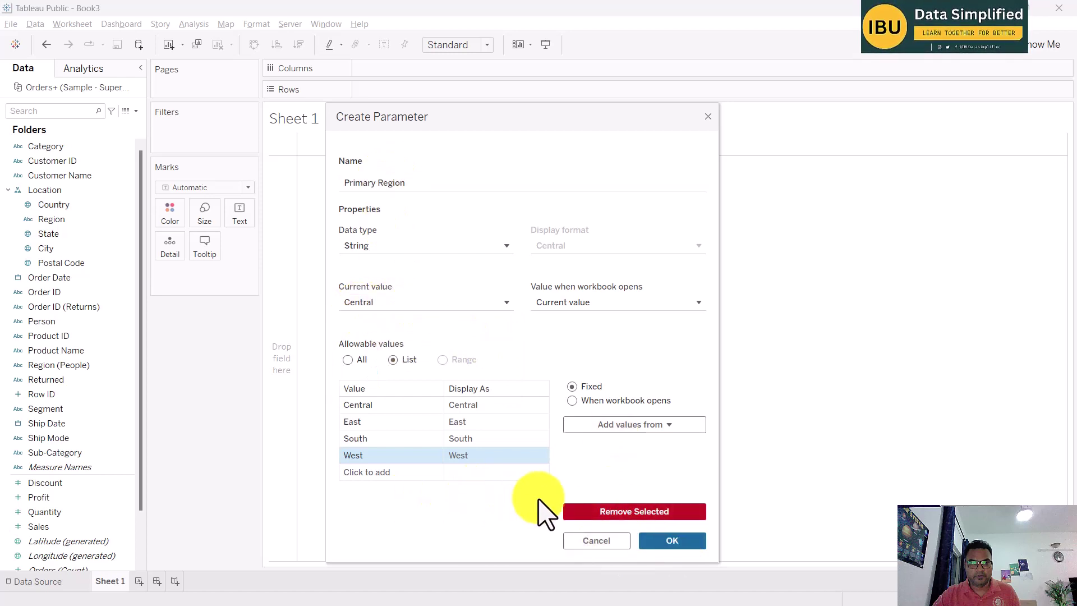
{"action": "left_click", "coordinate": [671, 541]}
{"action": "scroll", "coordinate": [65, 486], "scroll_direction": "down", "scroll_amount": 3}
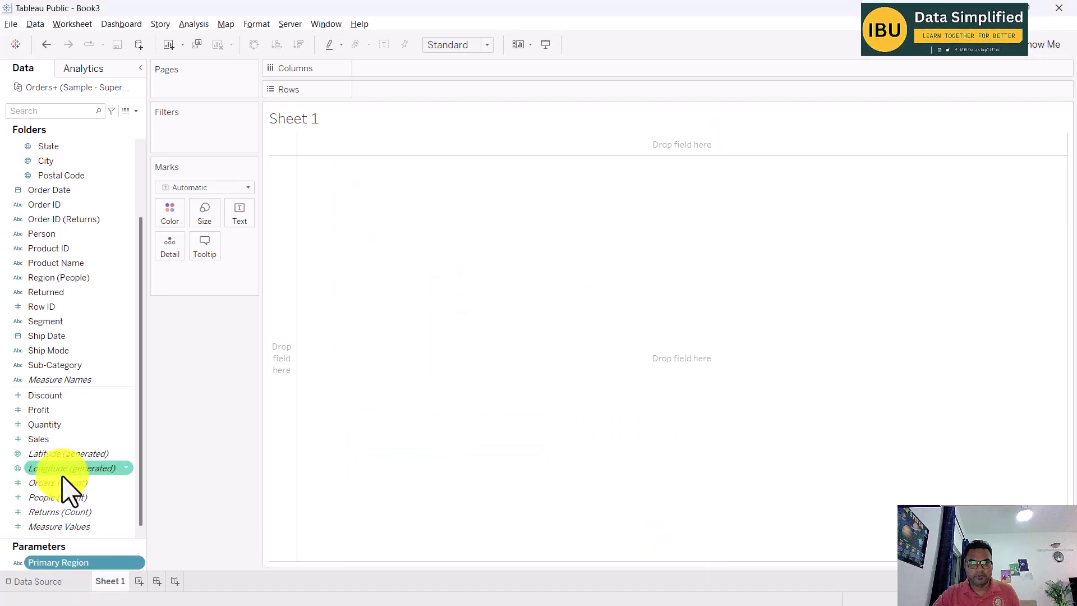
{"action": "left_click_drag", "start_coordinate": [60, 544], "coordinate": [60, 513]}
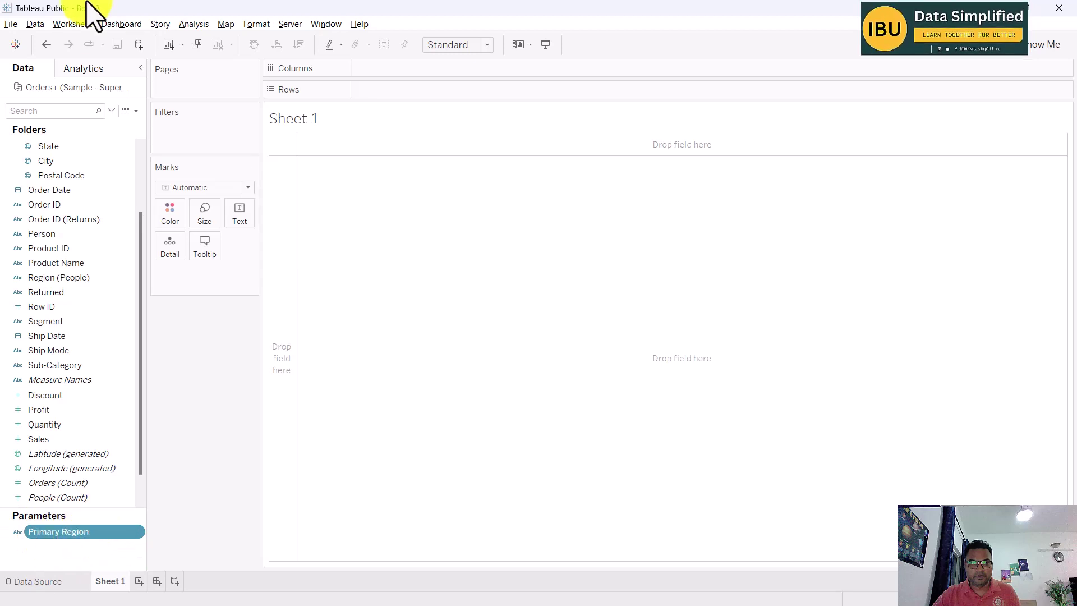
- Set up a second String parameter named Secondary Region, with a list of allowable values taken from the Region field
{"action": "left_click", "coordinate": [136, 110]}
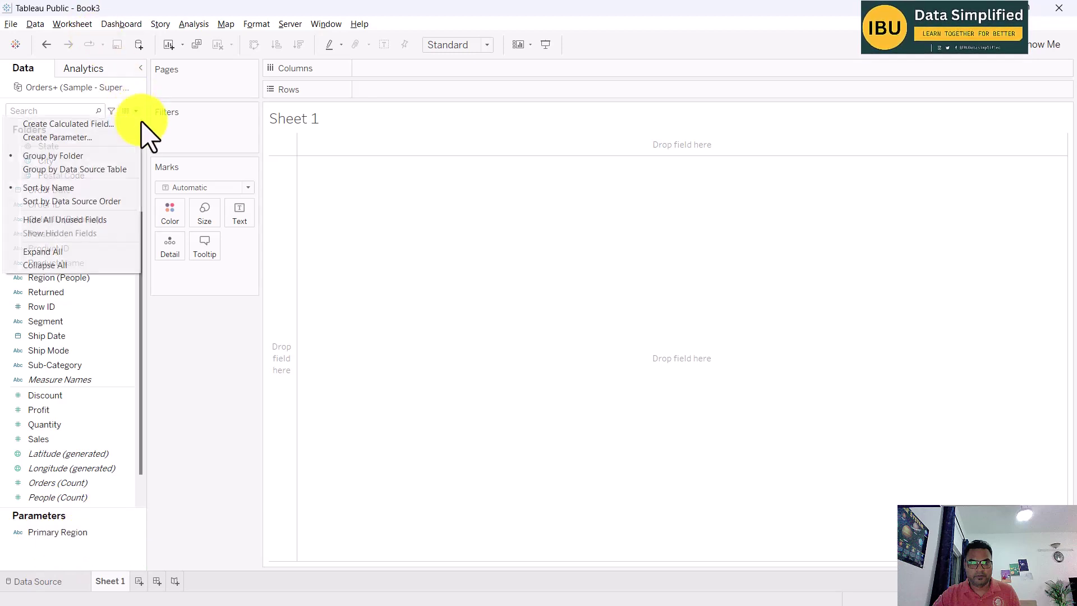
{"action": "left_click", "coordinate": [87, 138]}
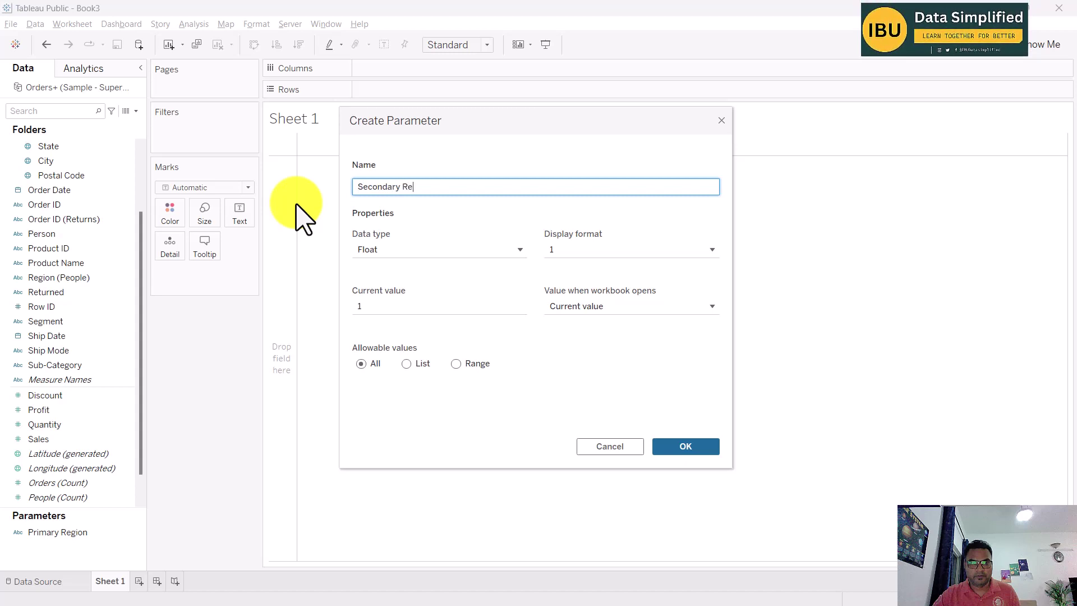
{"action": "left_click", "coordinate": [431, 251]}
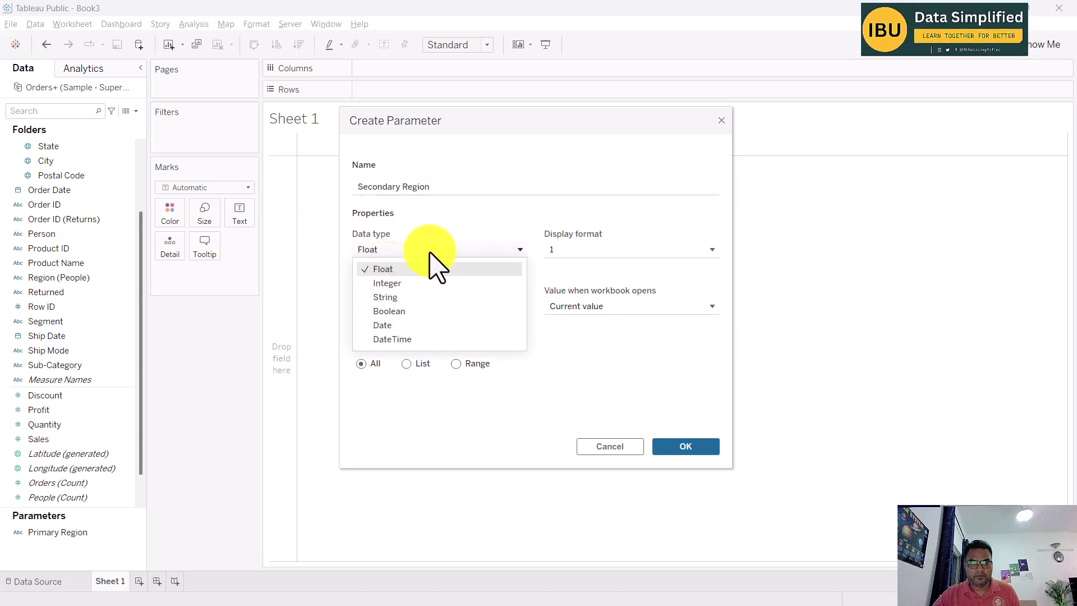
{"action": "left_click", "coordinate": [393, 297]}
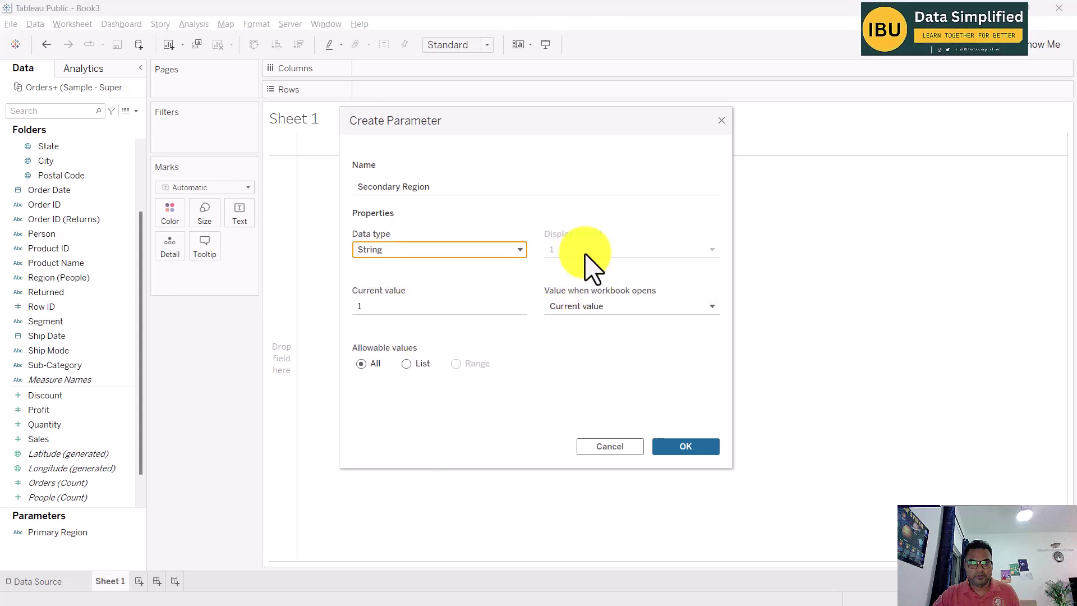
{"action": "left_click", "coordinate": [412, 365]}
{"action": "left_click", "coordinate": [628, 428]}
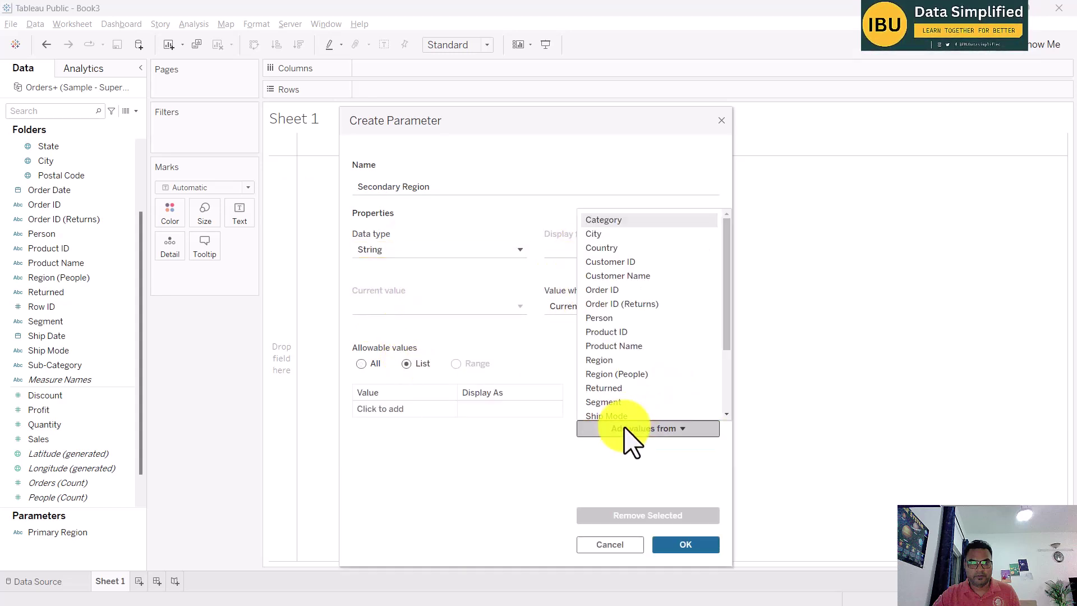
{"action": "left_click", "coordinate": [617, 364]}
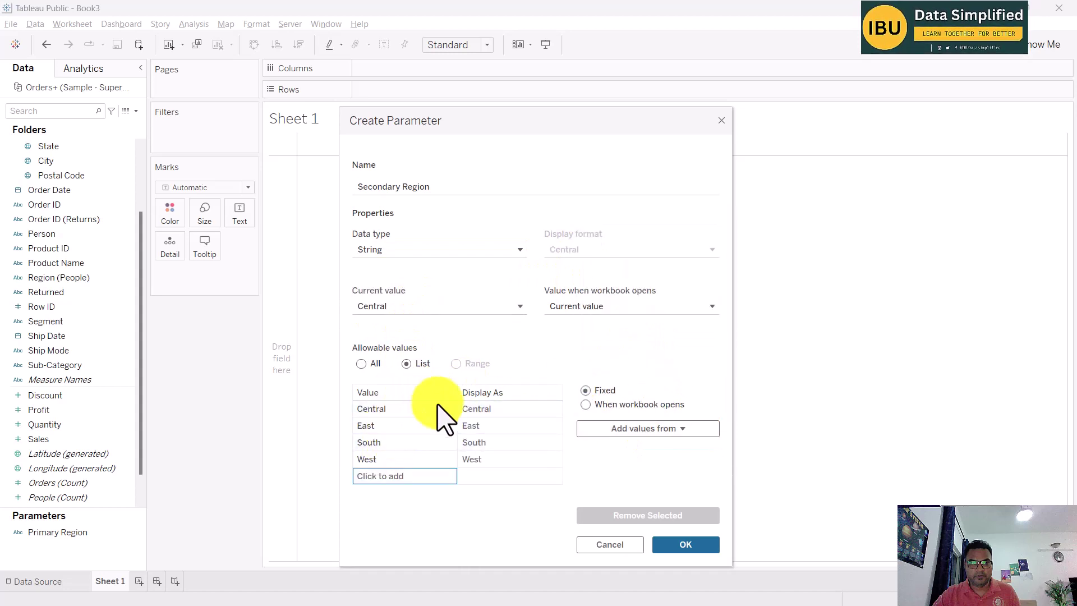
- Set the Secondary Region parameter's current value to East and save the parameter
{"action": "left_click", "coordinate": [397, 306]}
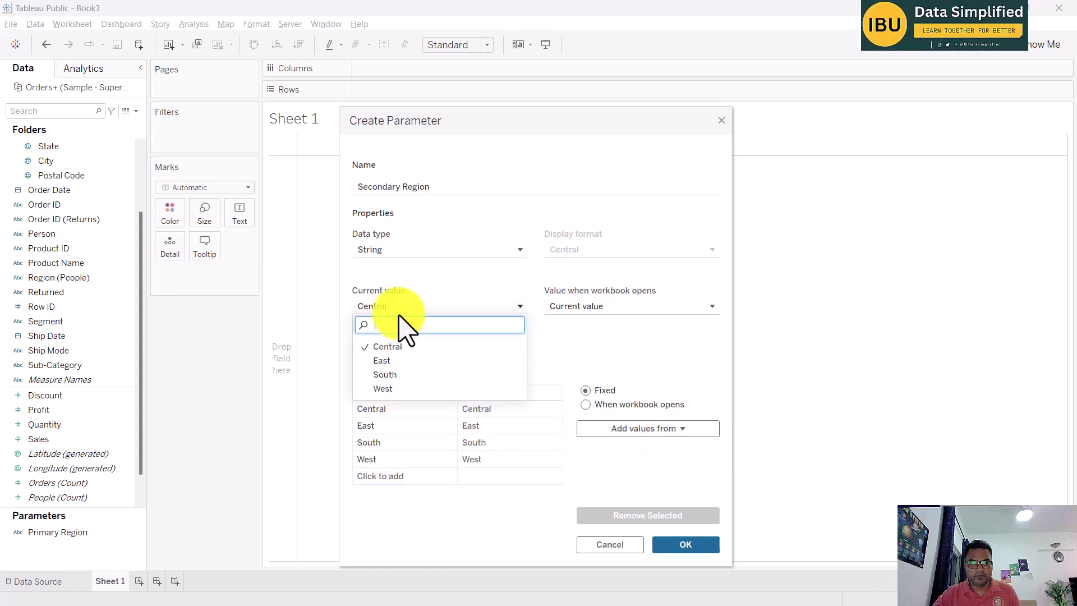
{"action": "left_click", "coordinate": [387, 361]}
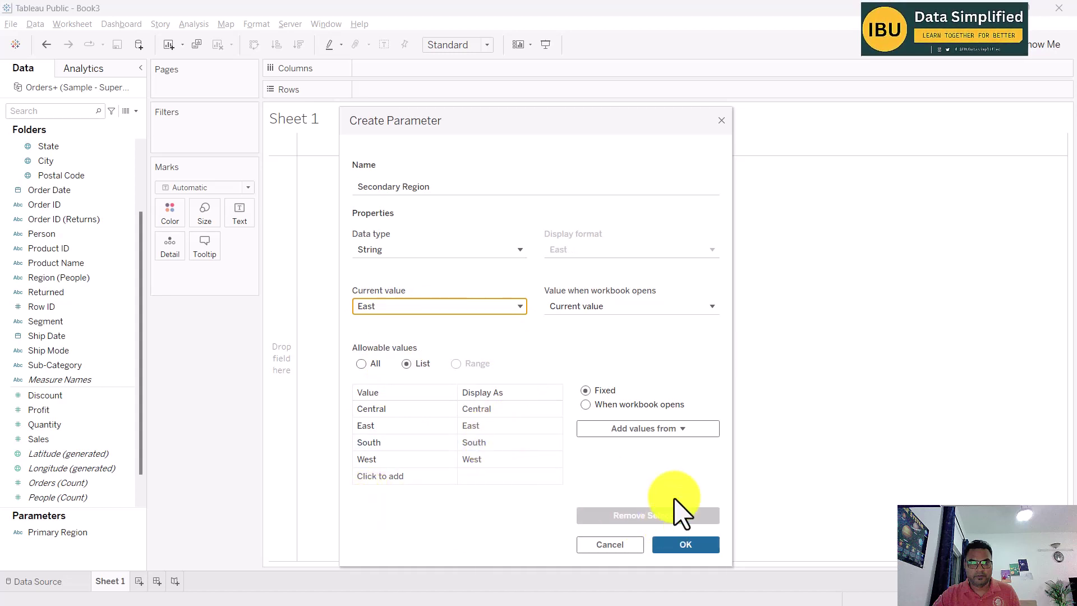
{"action": "left_click", "coordinate": [516, 307]}
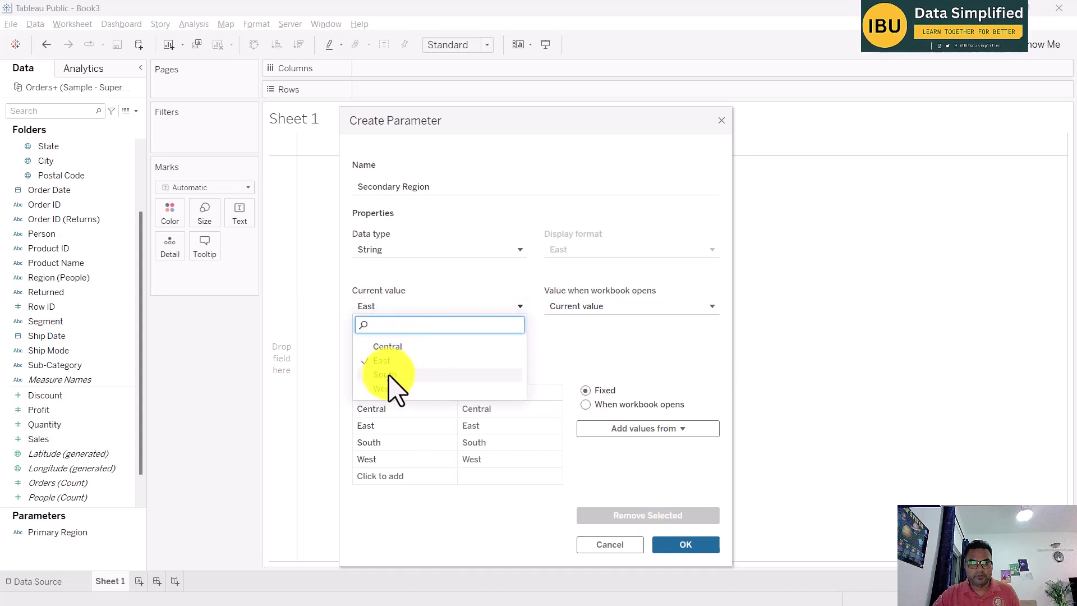
{"action": "left_click", "coordinate": [585, 322]}
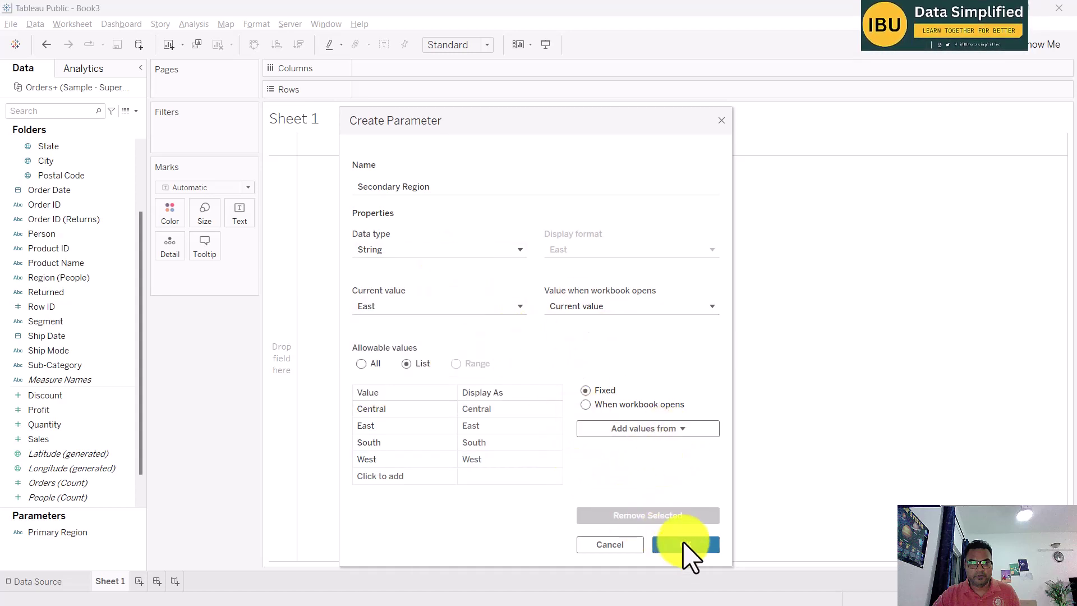
{"action": "left_click", "coordinate": [697, 545]}
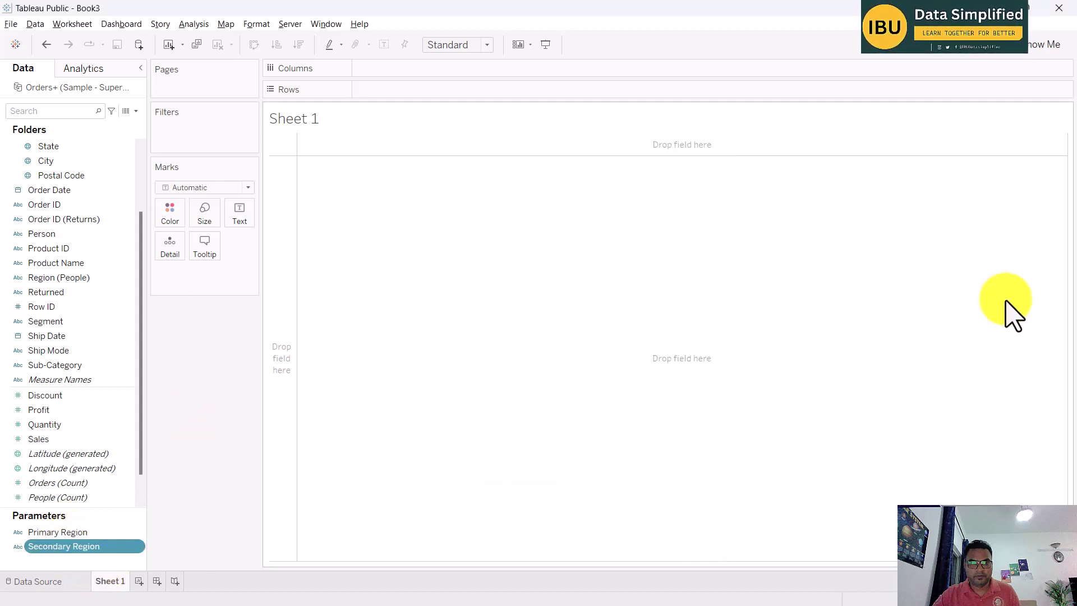
- Switch to the Word instructions, review the calculated field step for Primary Region and Secondary Region, and return to Tableau
{"action": "key", "text": "alt+Tab"}
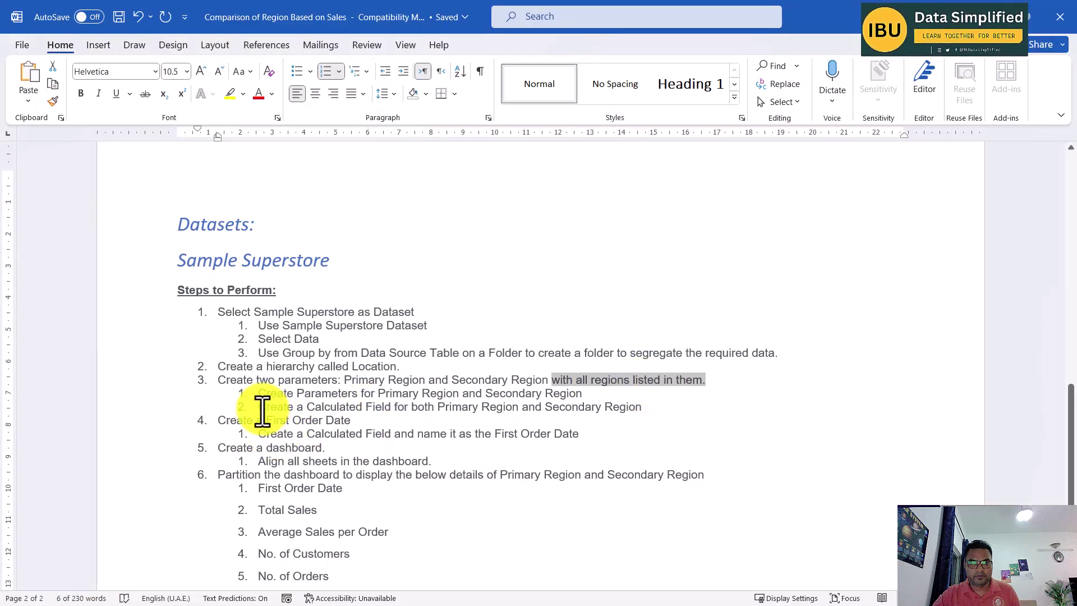
{"action": "left_click_drag", "start_coordinate": [255, 408], "coordinate": [449, 409]}
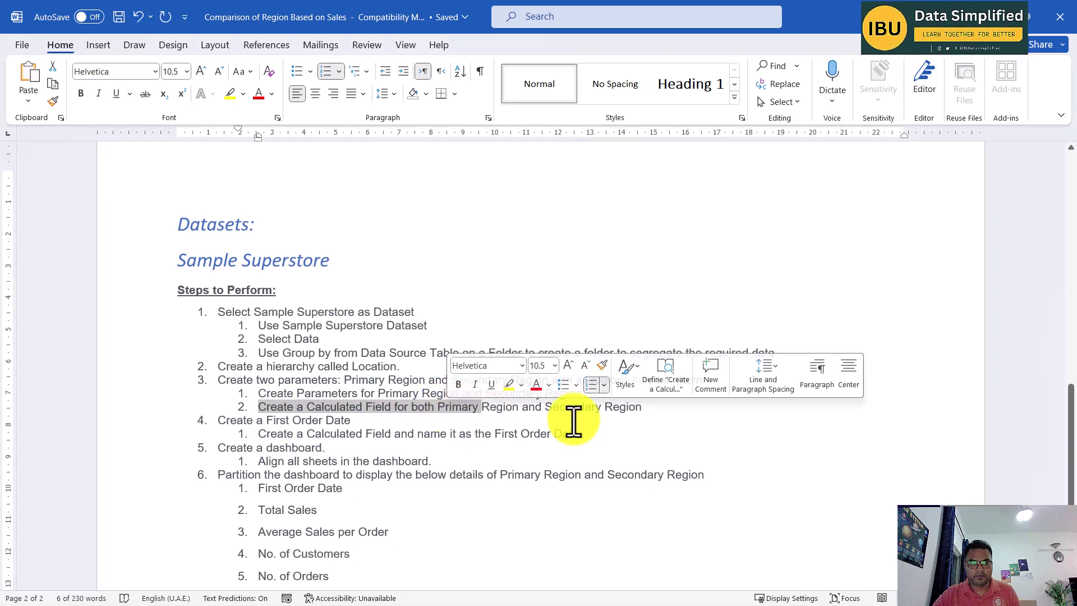
{"action": "left_click", "coordinate": [521, 426]}
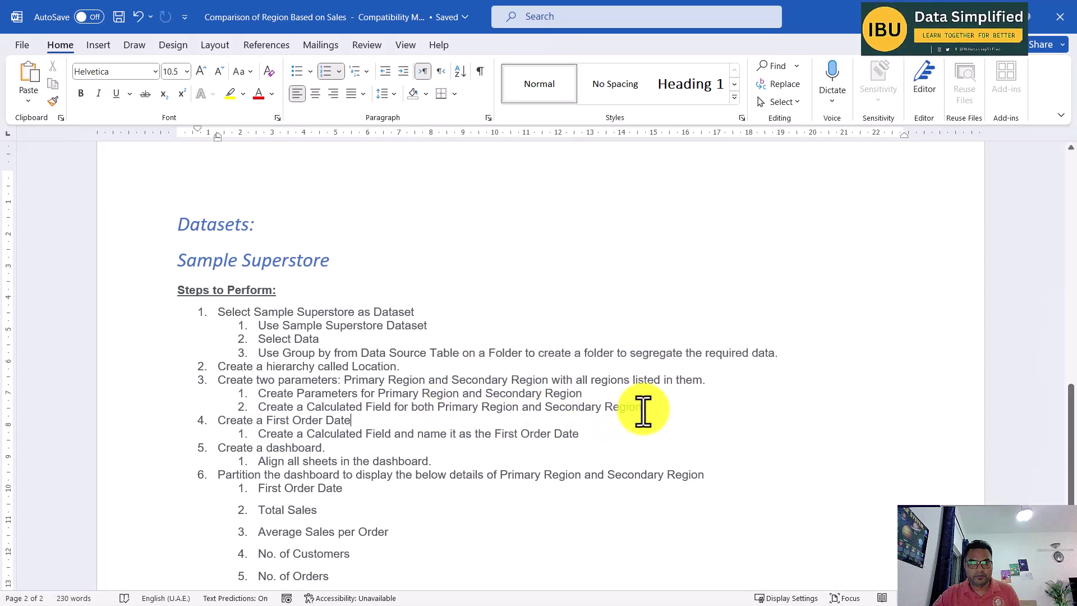
{"action": "key", "text": "alt+Tab"}
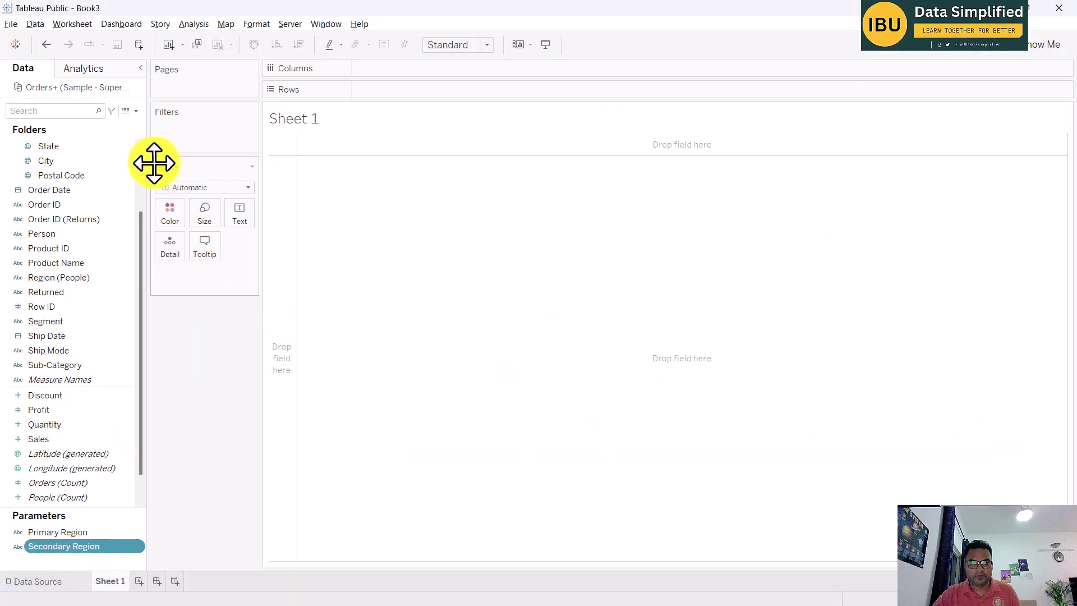
- Start a new calculated field, name it Primary Region, and place its editor clear of the Marks card
{"action": "left_click", "coordinate": [137, 111]}
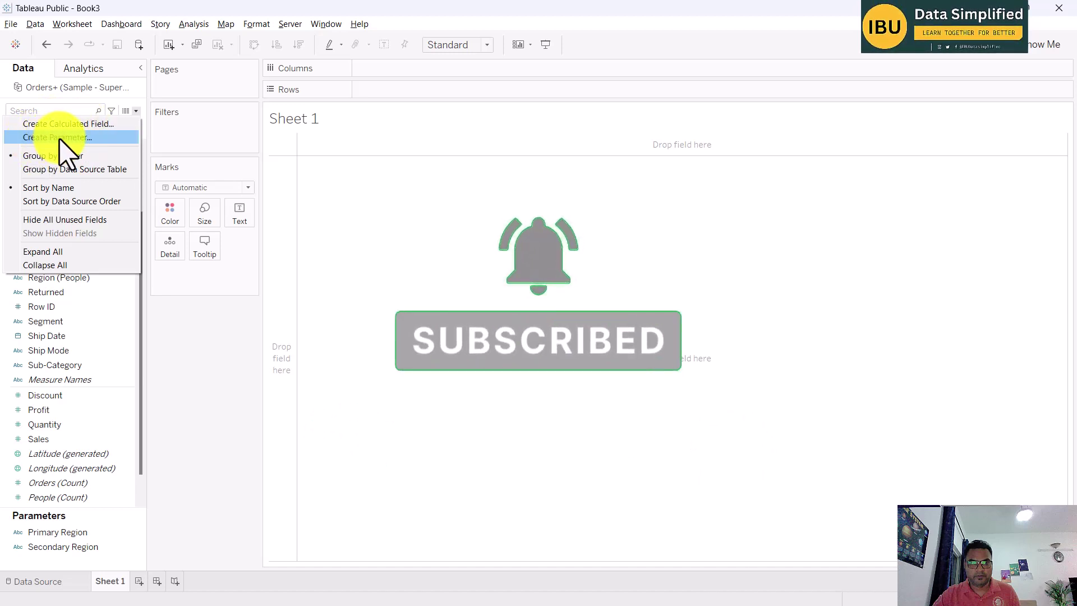
{"action": "left_click", "coordinate": [85, 124]}
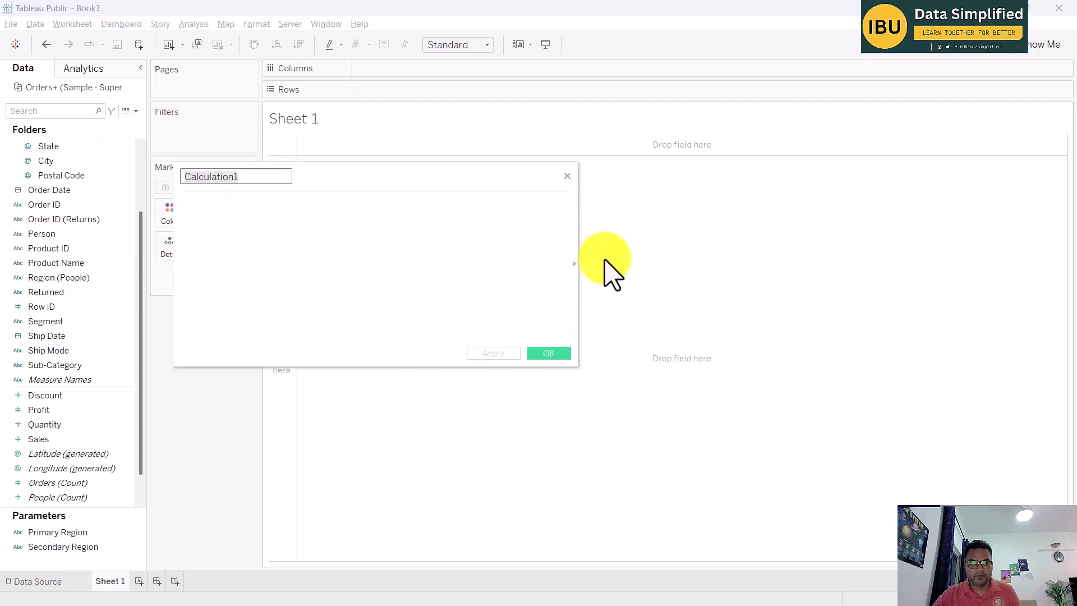
{"action": "left_click_drag", "start_coordinate": [462, 173], "coordinate": [604, 170]}
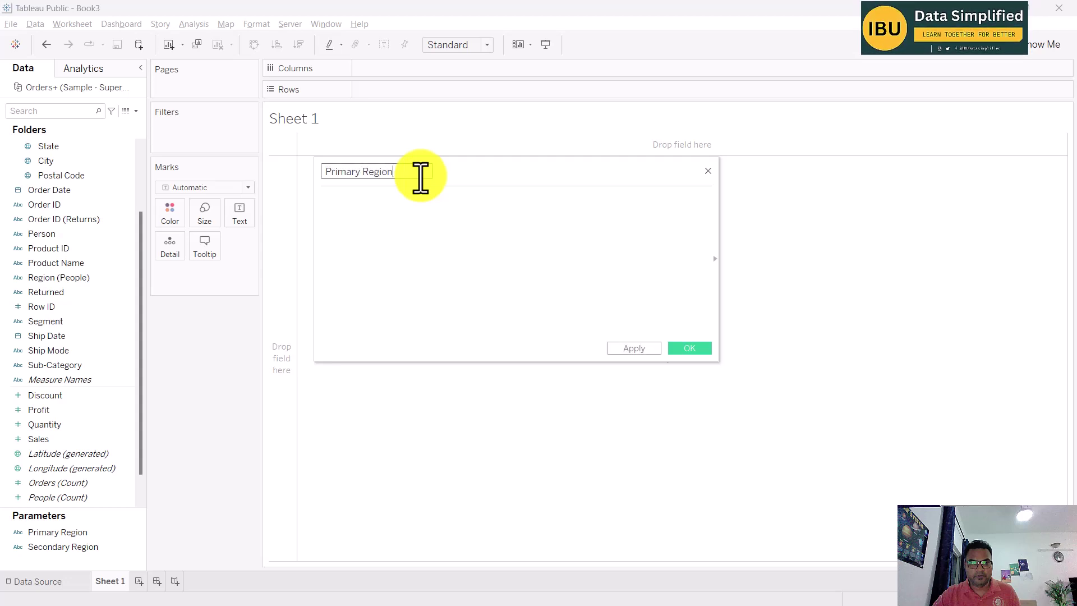
{"action": "left_click", "coordinate": [420, 175]}
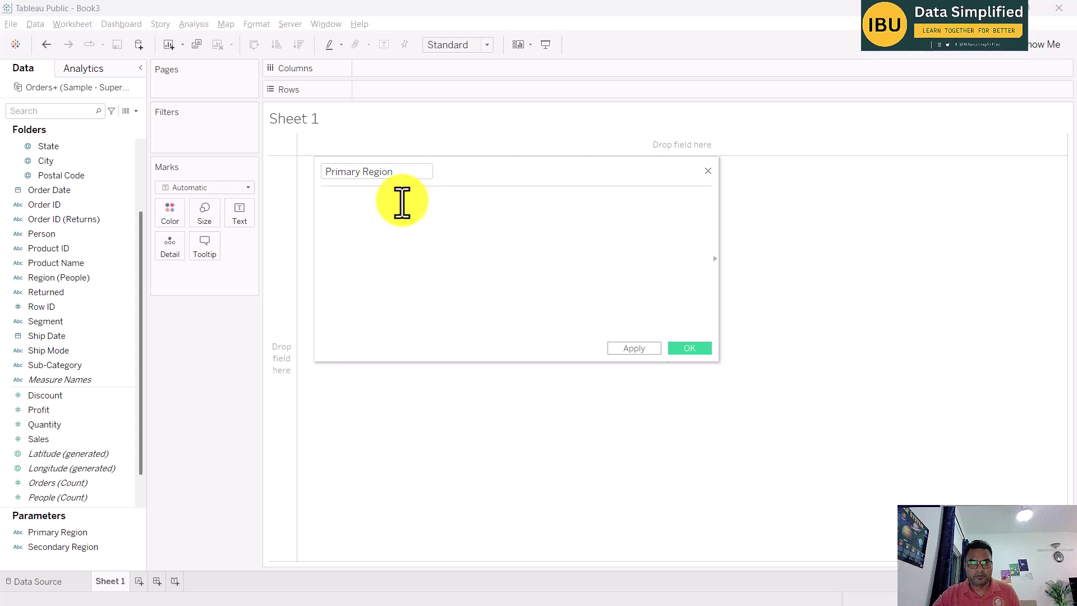
- Define the Primary Region calculated field as [Primary Region] = [Region], using the parameter and the Region field, and save it
{"action": "left_click", "coordinate": [401, 202]}
{"action": "type", "text": "pri"}
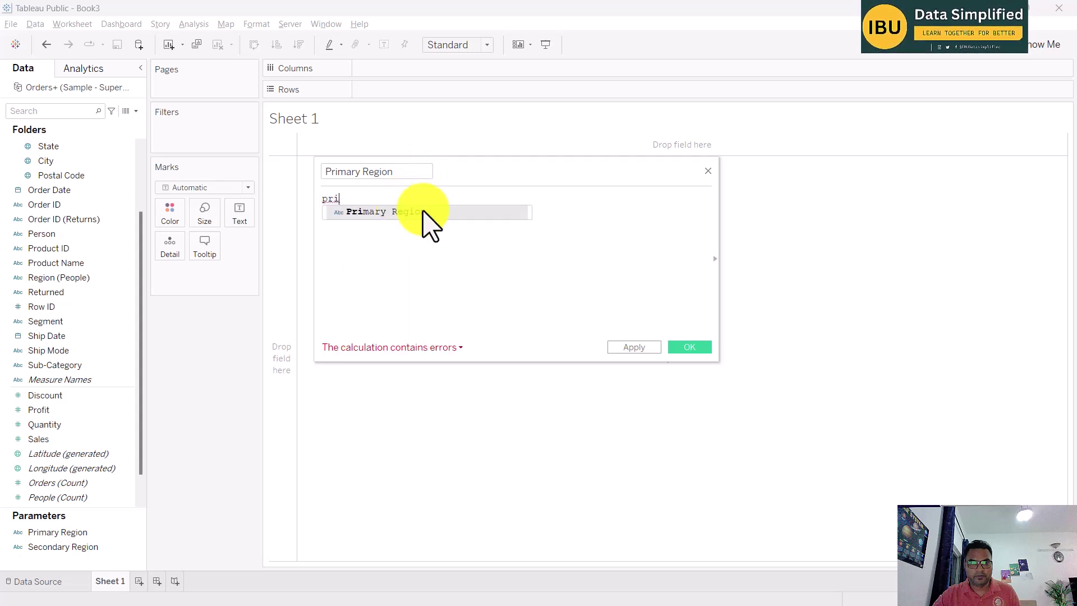
{"action": "left_click", "coordinate": [397, 214]}
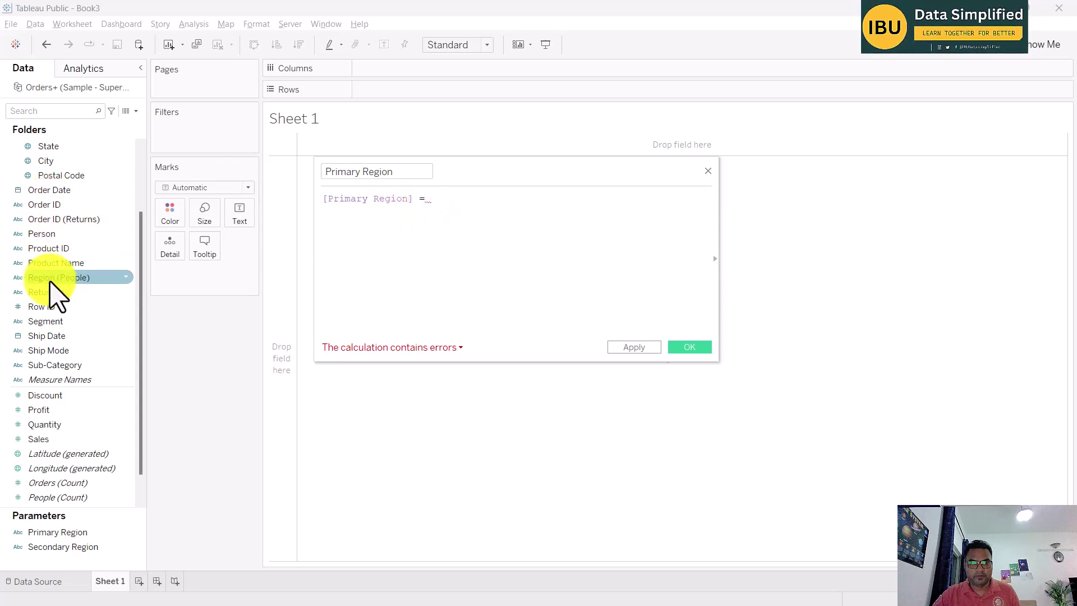
{"action": "scroll", "coordinate": [50, 303], "scroll_direction": "up", "scroll_amount": 3}
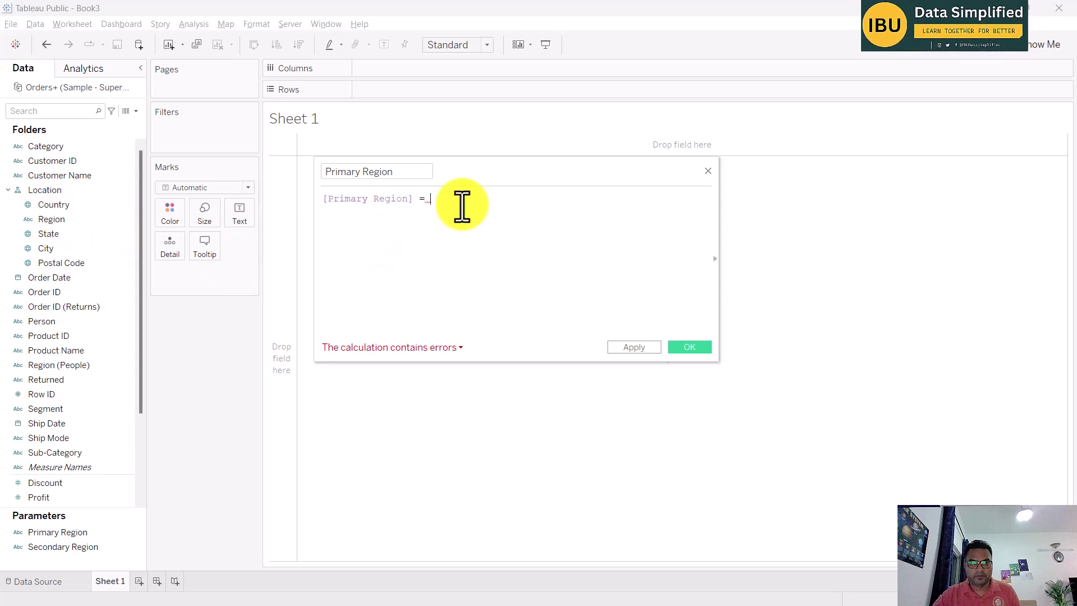
{"action": "type", "text": "ry Reg"}
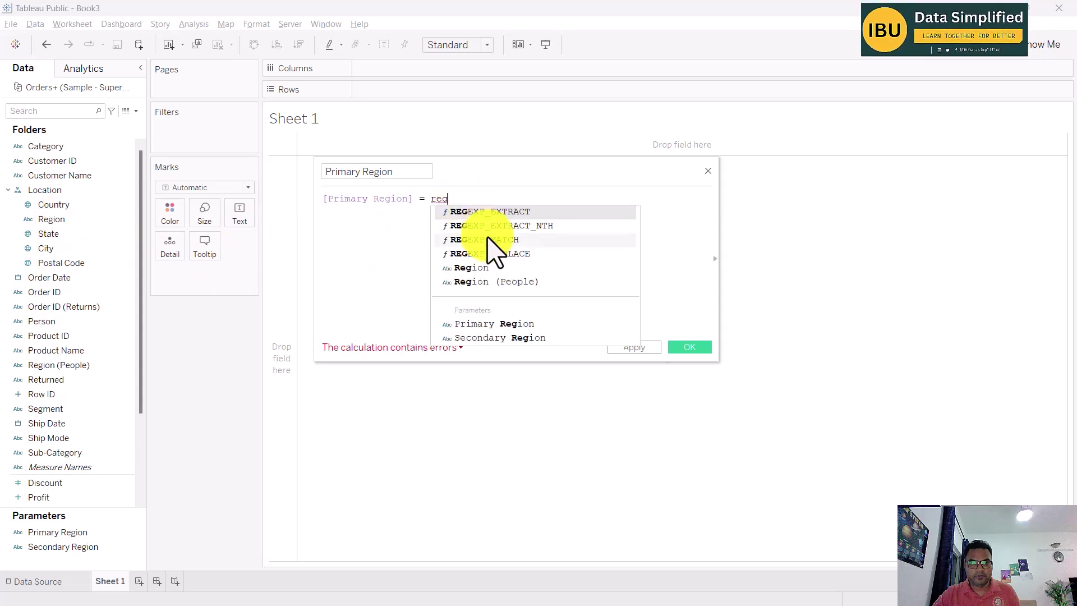
{"action": "type", "text": "io"}
{"action": "key", "text": "Return"}
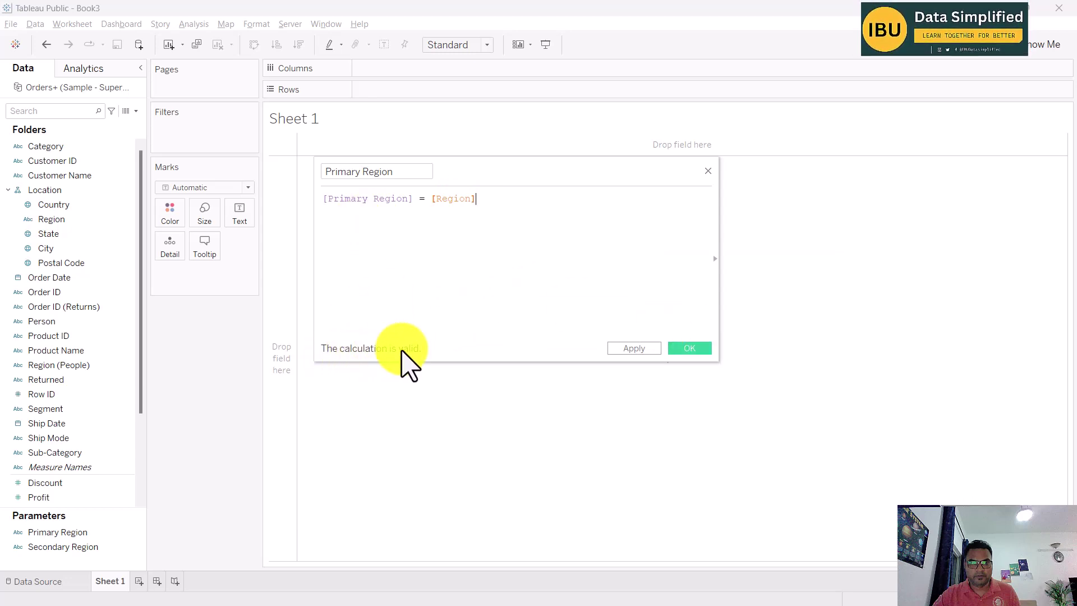
{"action": "left_click", "coordinate": [690, 349]}
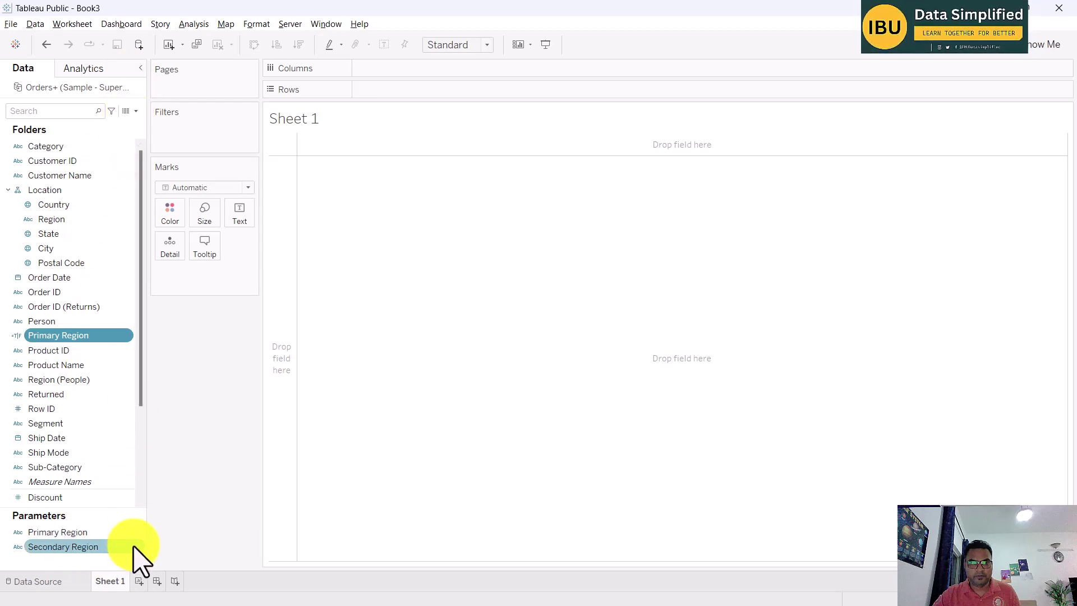
- Start a new calculated field based on the Secondary Region parameter
{"action": "left_click", "coordinate": [135, 112]}
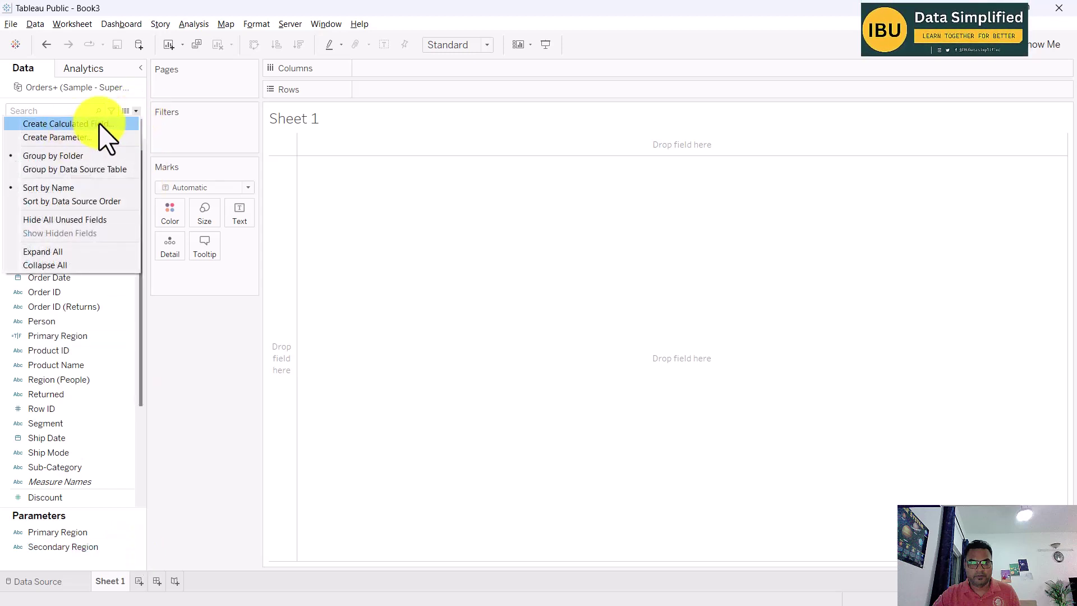
{"action": "left_click", "coordinate": [141, 541]}
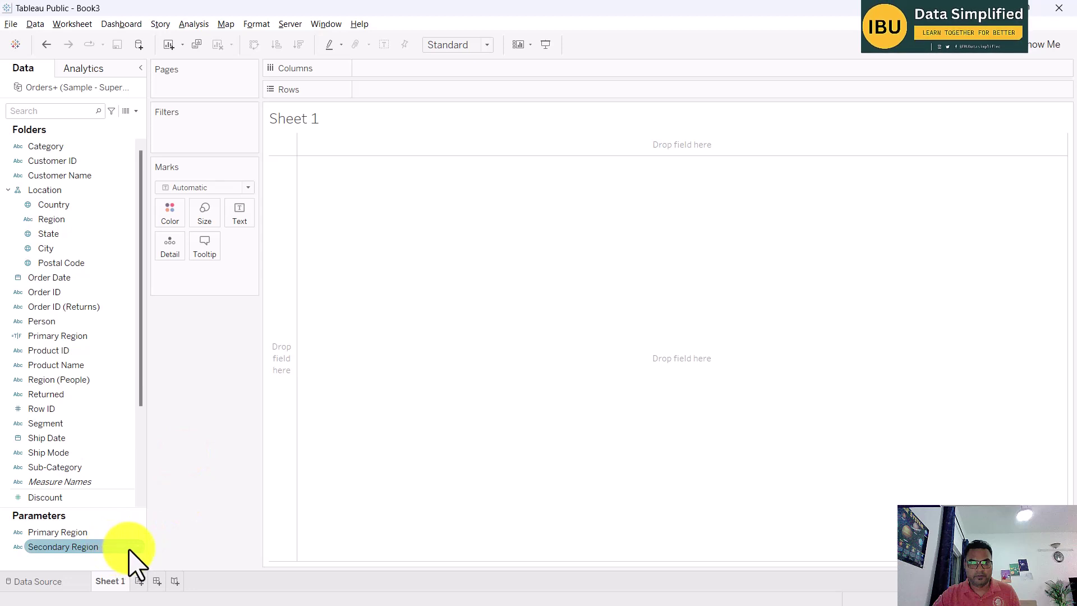
{"action": "left_click", "coordinate": [131, 546]}
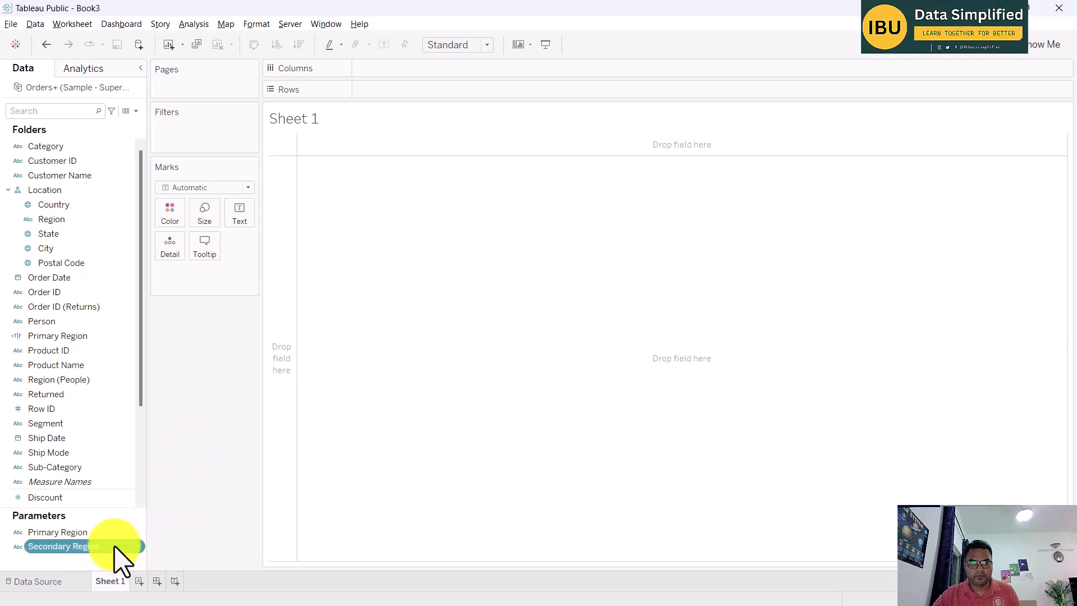
{"action": "right_click", "coordinate": [132, 546]}
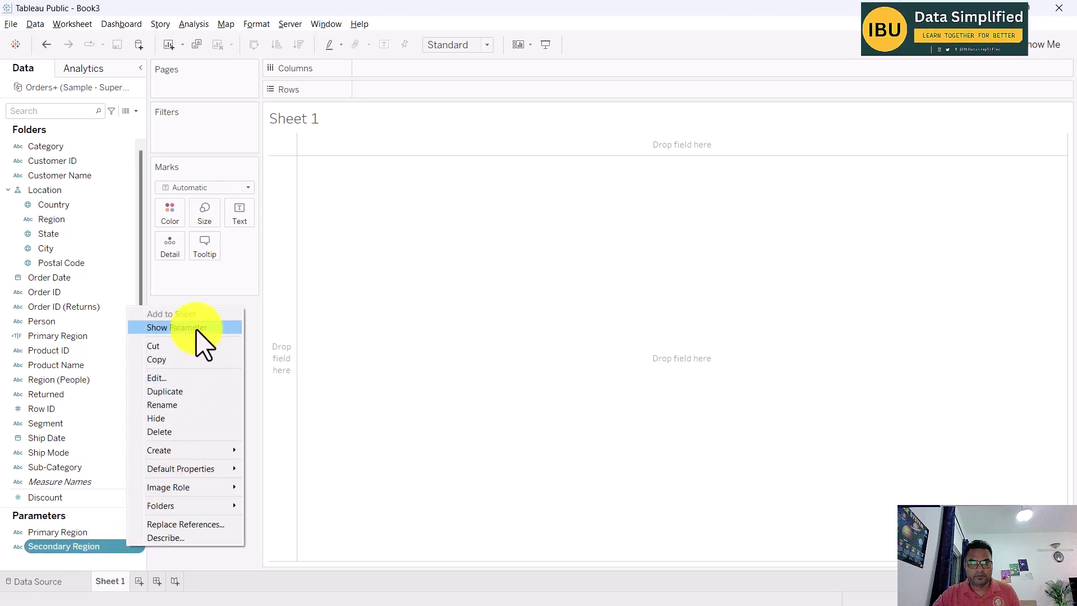
{"action": "mouse_move", "coordinate": [226, 453]}
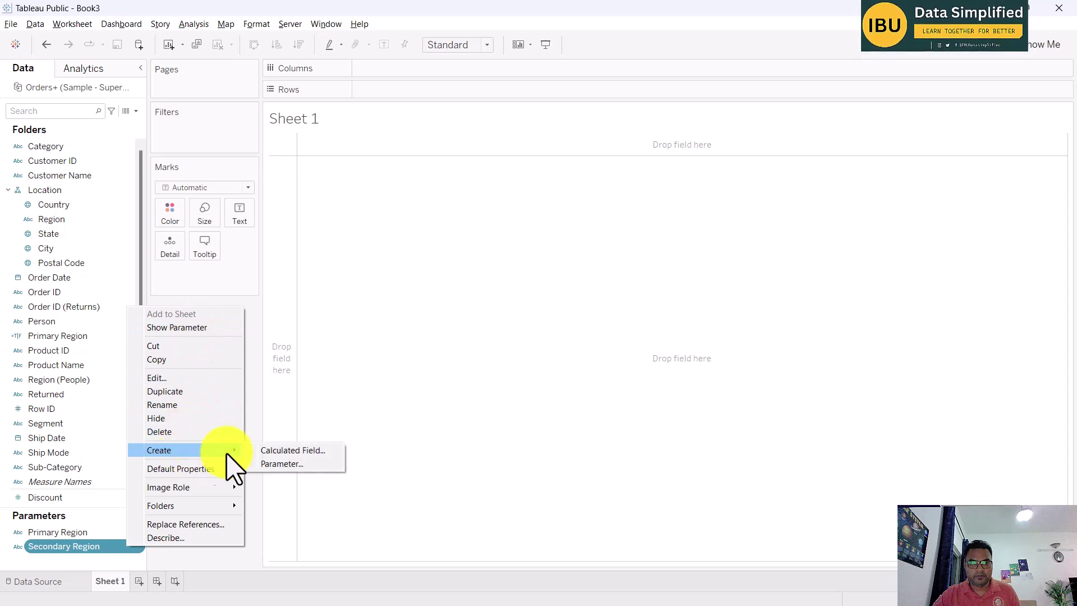
{"action": "left_click", "coordinate": [306, 450]}
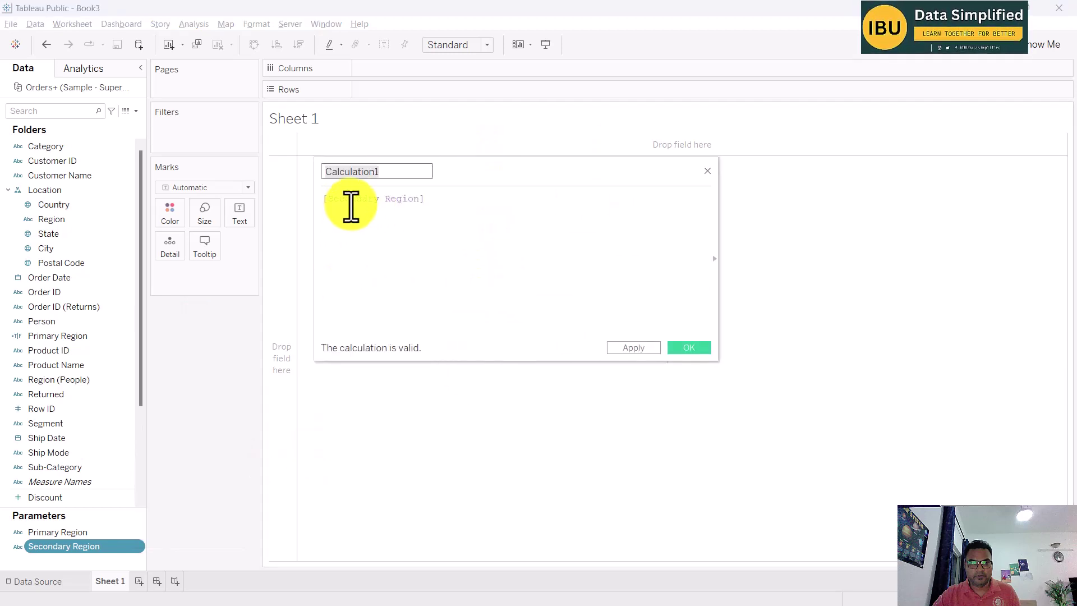
- Complete the formula as [Secondary Region] = [Region], name the calculated field Secondary Region, and save it
{"action": "left_click", "coordinate": [440, 205]}
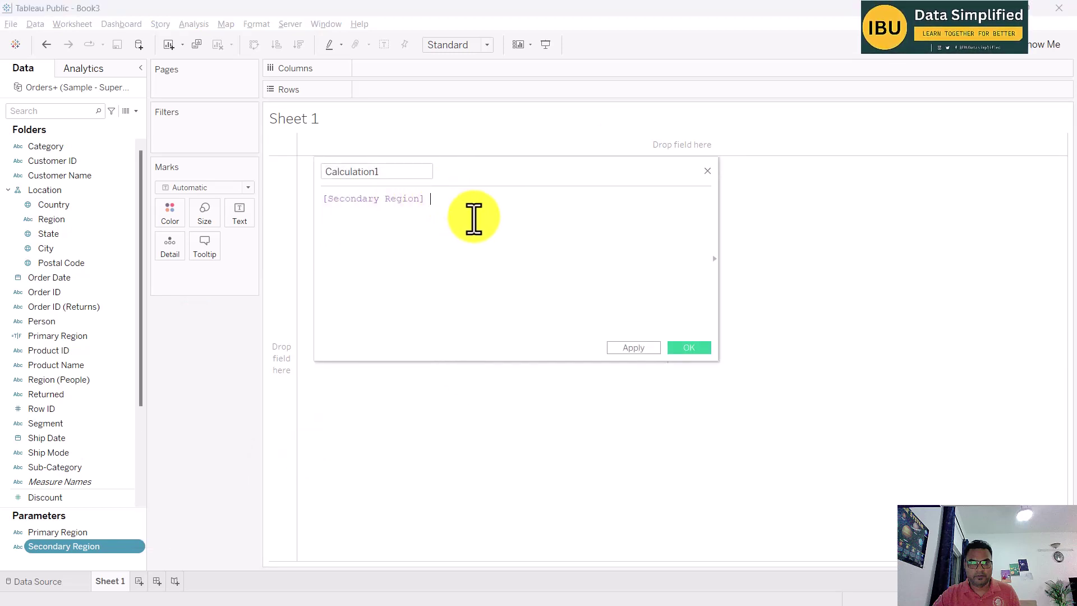
{"action": "type", "text": "= reg"}
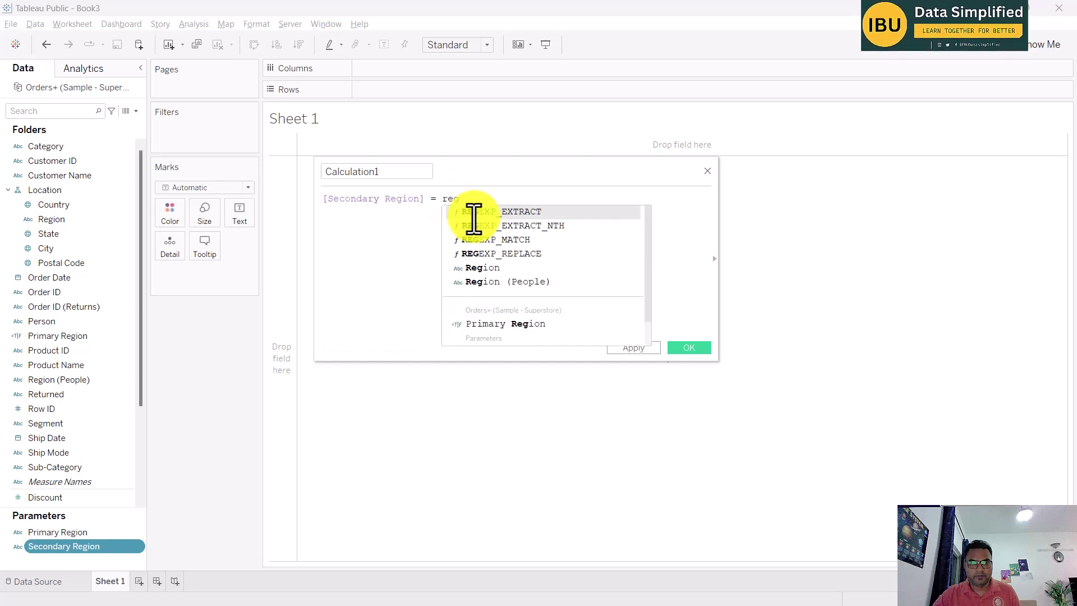
{"action": "type", "text": "io"}
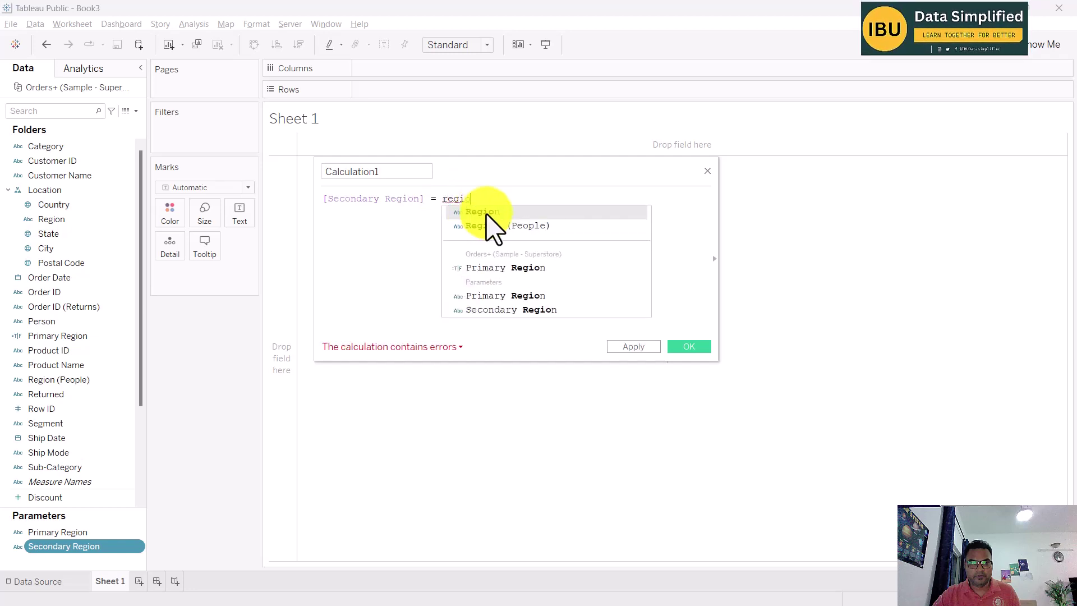
{"action": "left_click", "coordinate": [483, 213]}
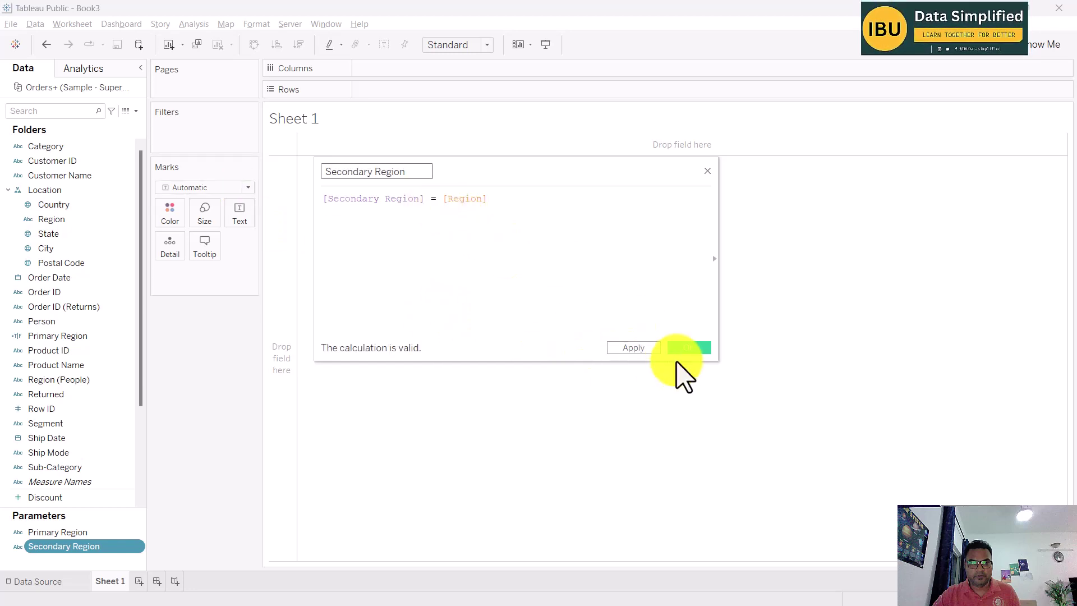
{"action": "left_click", "coordinate": [695, 345]}
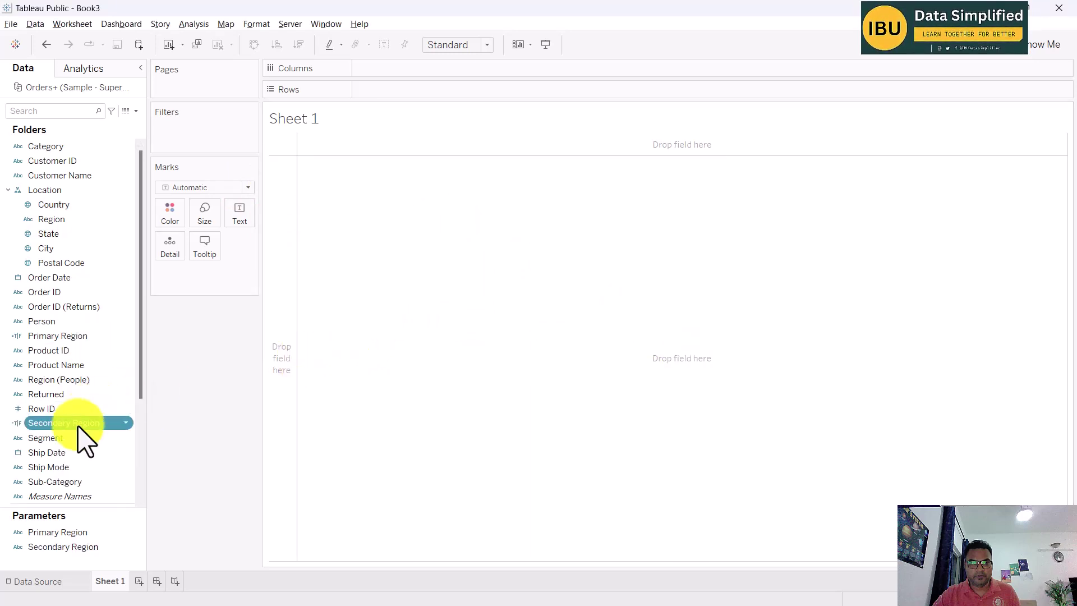
- Switch to the Word instructions, review the step for the First Order Date calculated field, and return to Tableau
{"action": "key", "text": "alt+Tab"}
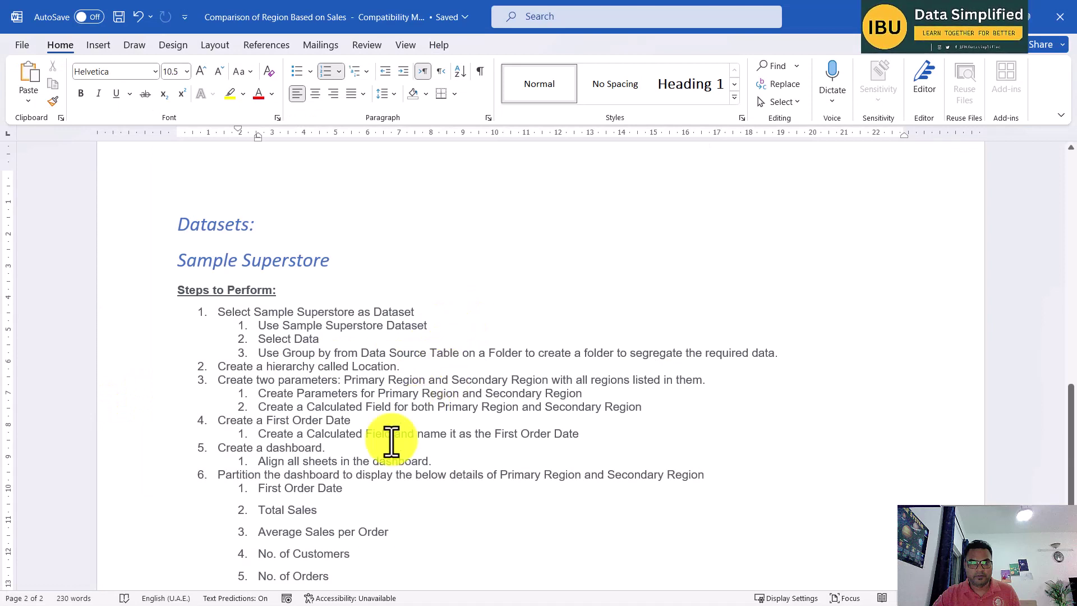
{"action": "left_click_drag", "start_coordinate": [661, 412], "coordinate": [231, 409]}
{"action": "scroll", "coordinate": [533, 361], "scroll_direction": "down", "scroll_amount": 3}
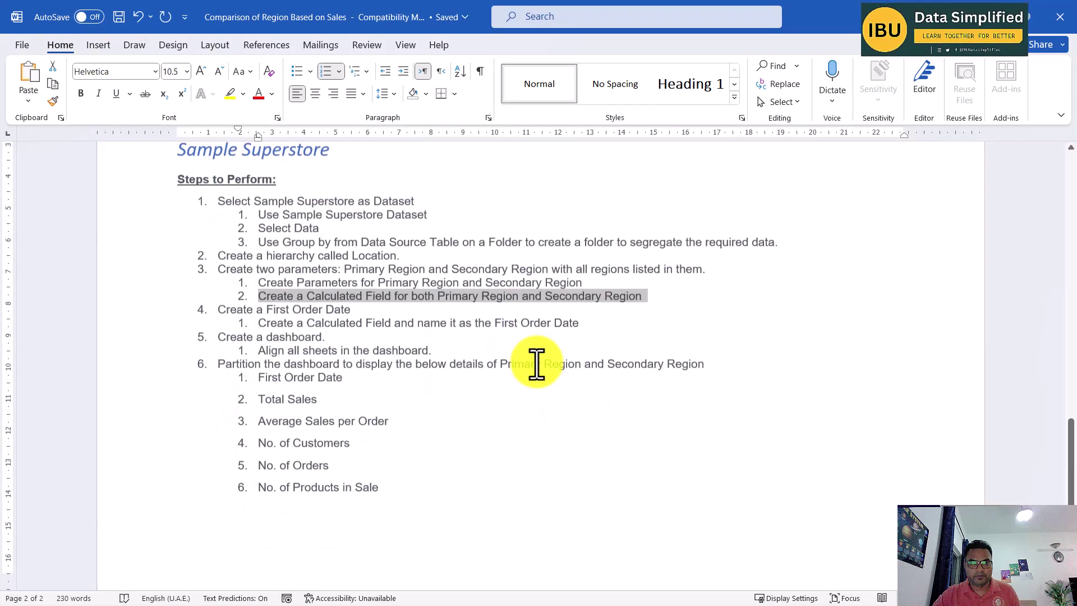
{"action": "scroll", "coordinate": [323, 396], "scroll_direction": "up", "scroll_amount": 1, "text": "ctrl"}
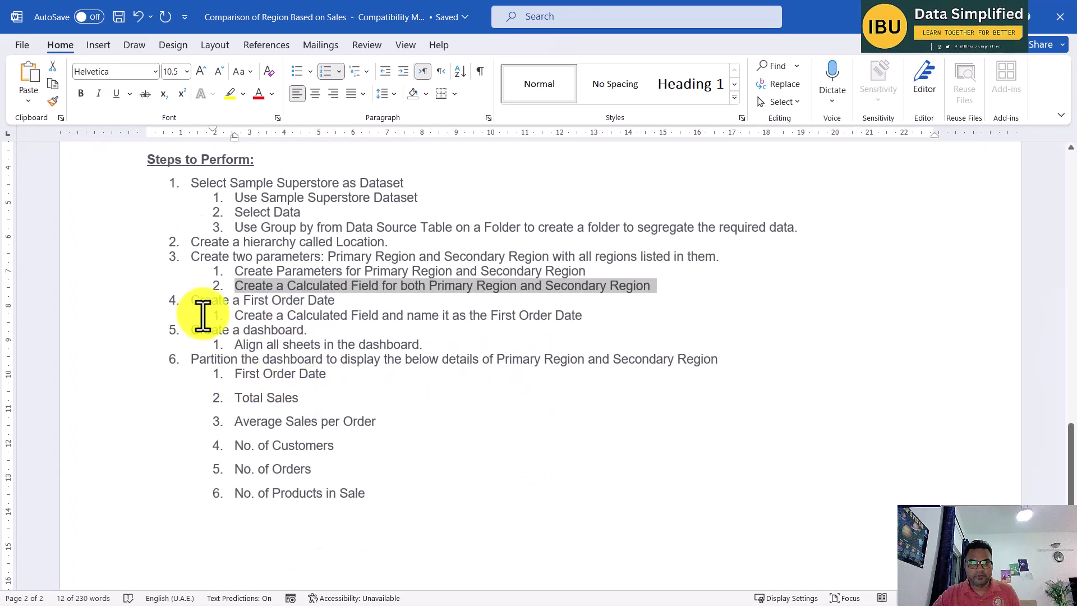
{"action": "left_click_drag", "start_coordinate": [335, 303], "coordinate": [189, 300]}
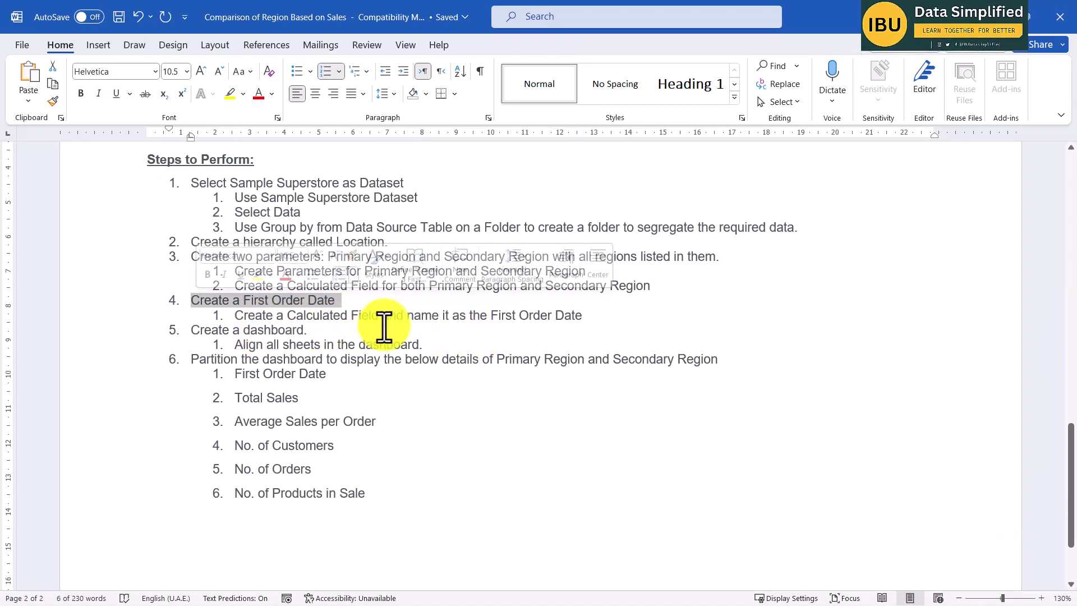
{"action": "left_click_drag", "start_coordinate": [592, 315], "coordinate": [236, 314]}
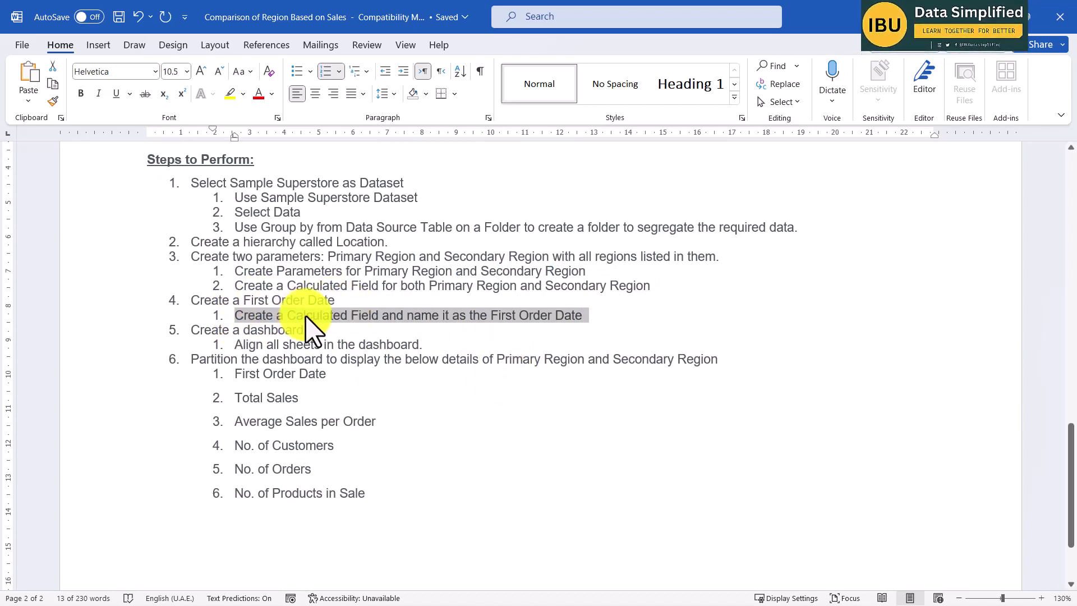
{"action": "left_click", "coordinate": [235, 313]}
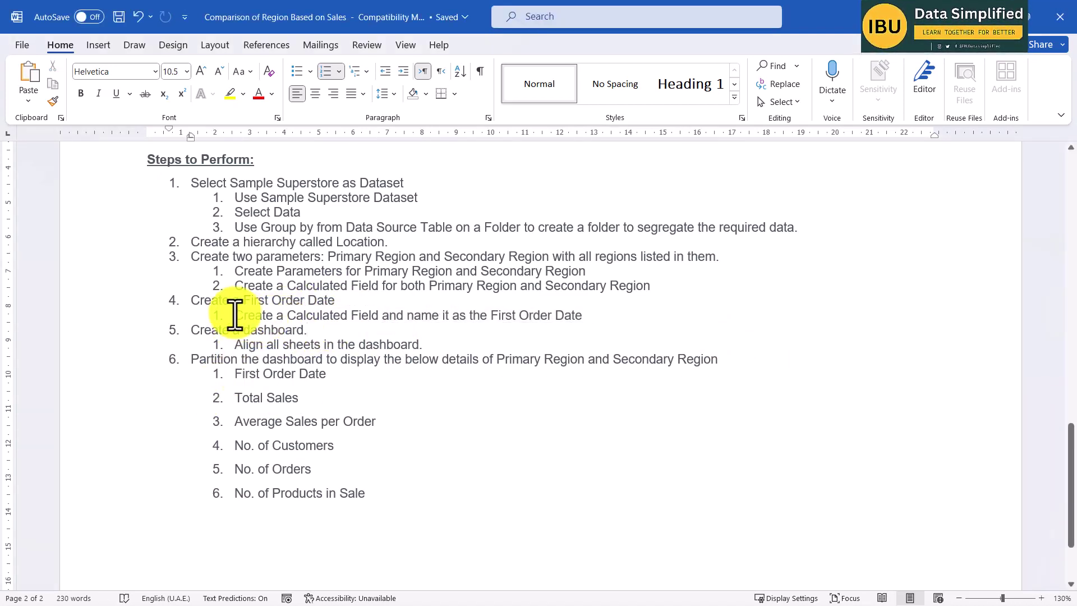
{"action": "left_click_drag", "start_coordinate": [235, 313], "coordinate": [507, 319]}
{"action": "left_click", "coordinate": [590, 315]}
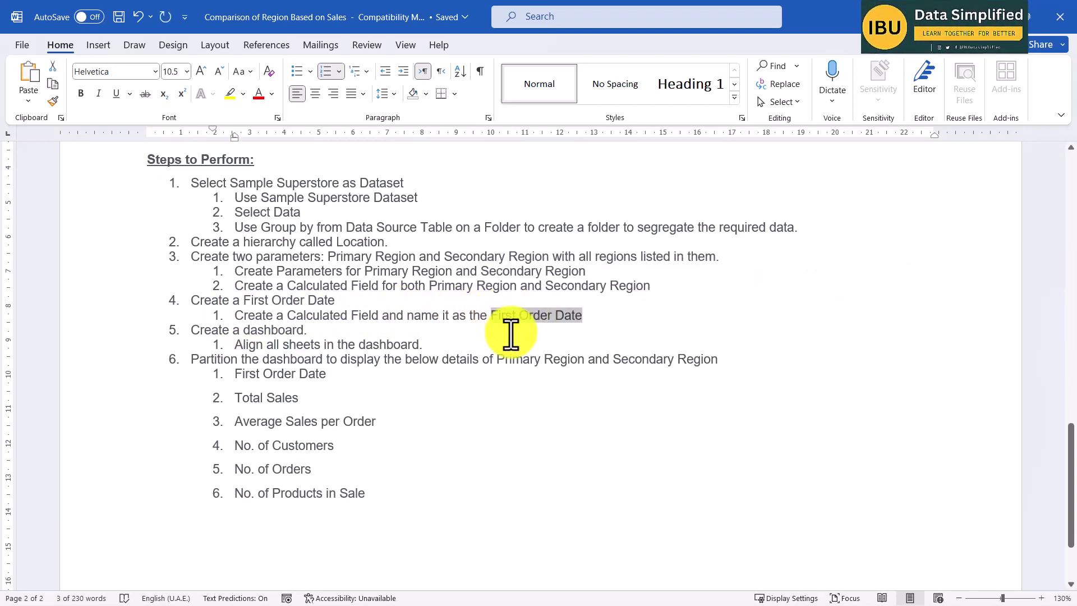
{"action": "key", "text": "alt+Tab"}
{"action": "key", "text": "alt+Tab"}
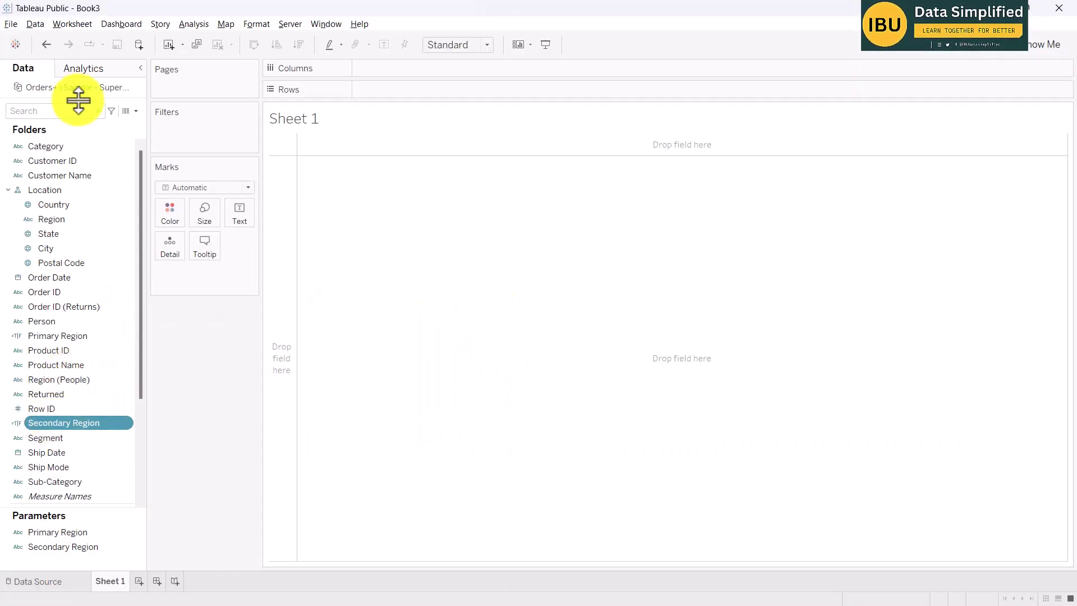
- Start a new calculated field and name it First Order Date
{"action": "left_click", "coordinate": [135, 110]}
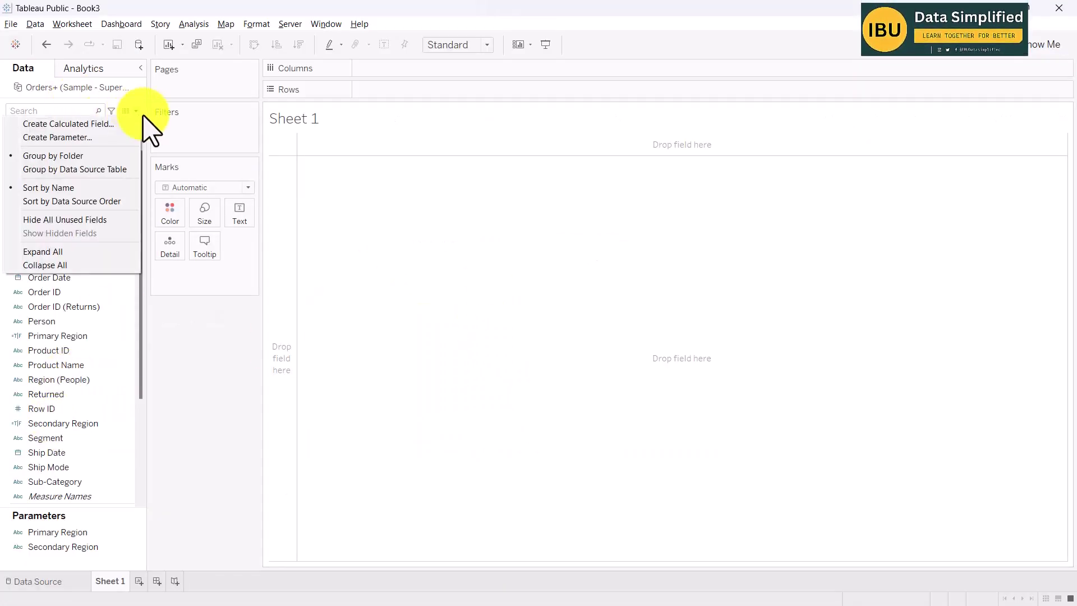
{"action": "left_click", "coordinate": [88, 124]}
{"action": "type", "text": "First Order Date"}
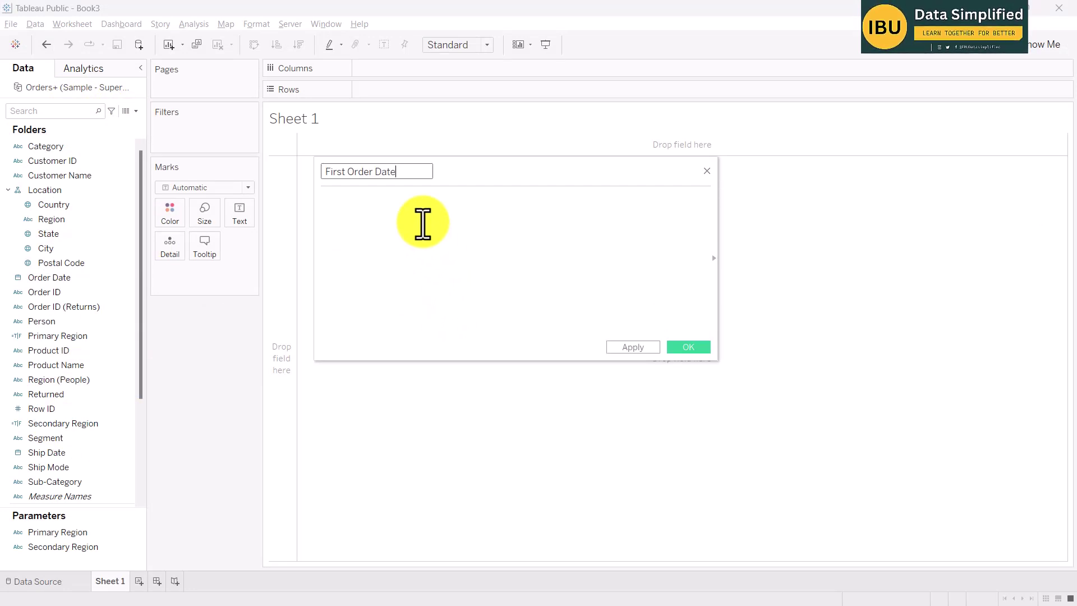
- Enter MIN([Order Date]) as the formula of the First Order Date calculated field and save it
{"action": "left_click", "coordinate": [368, 201]}
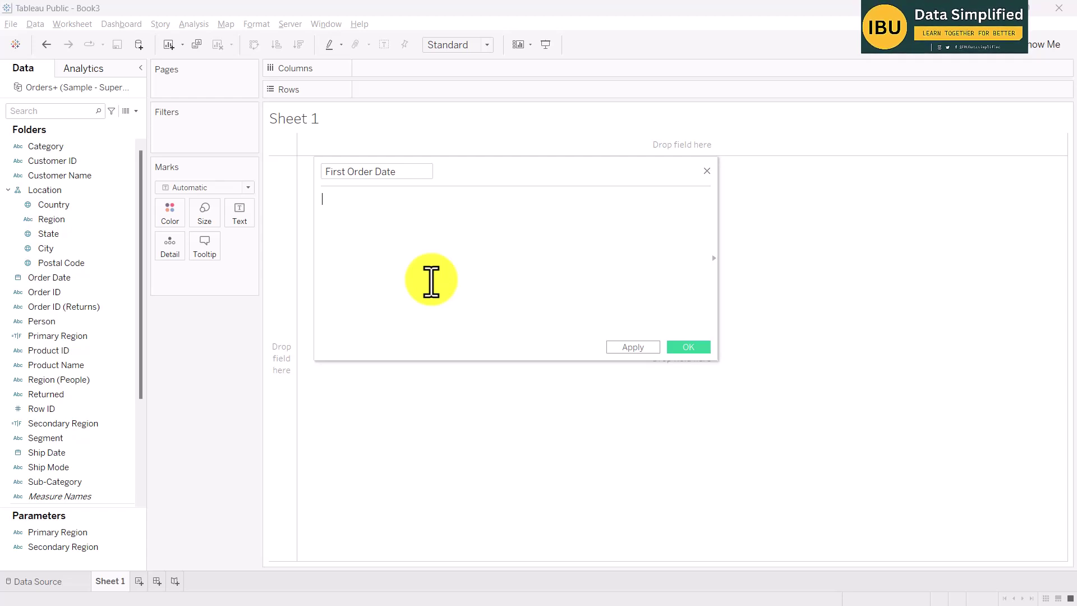
{"action": "type", "text": "mi"}
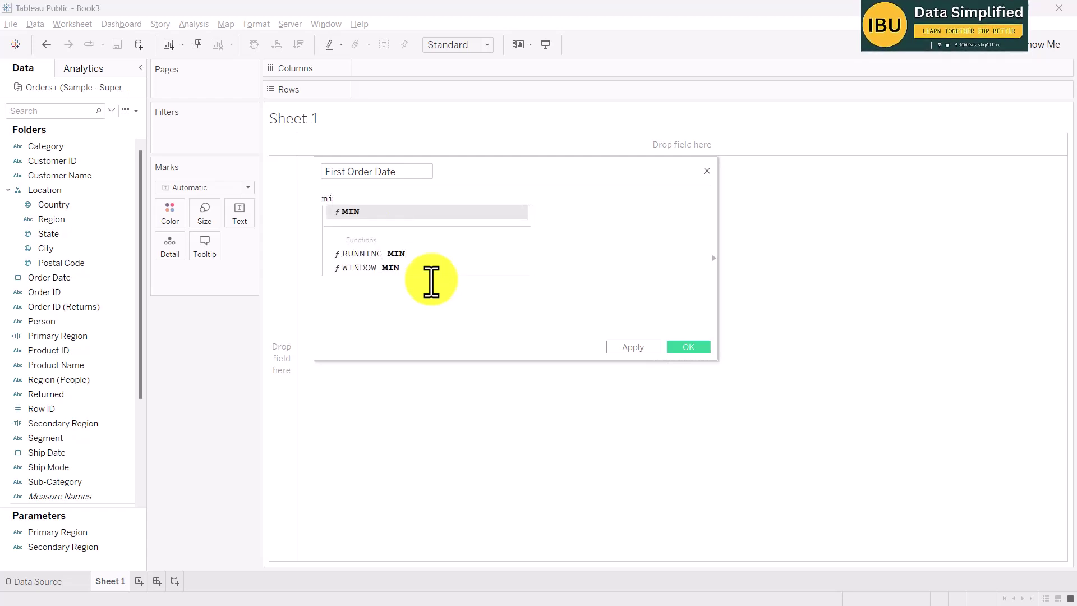
{"action": "type", "text": "n"}
{"action": "key", "text": "Return"}
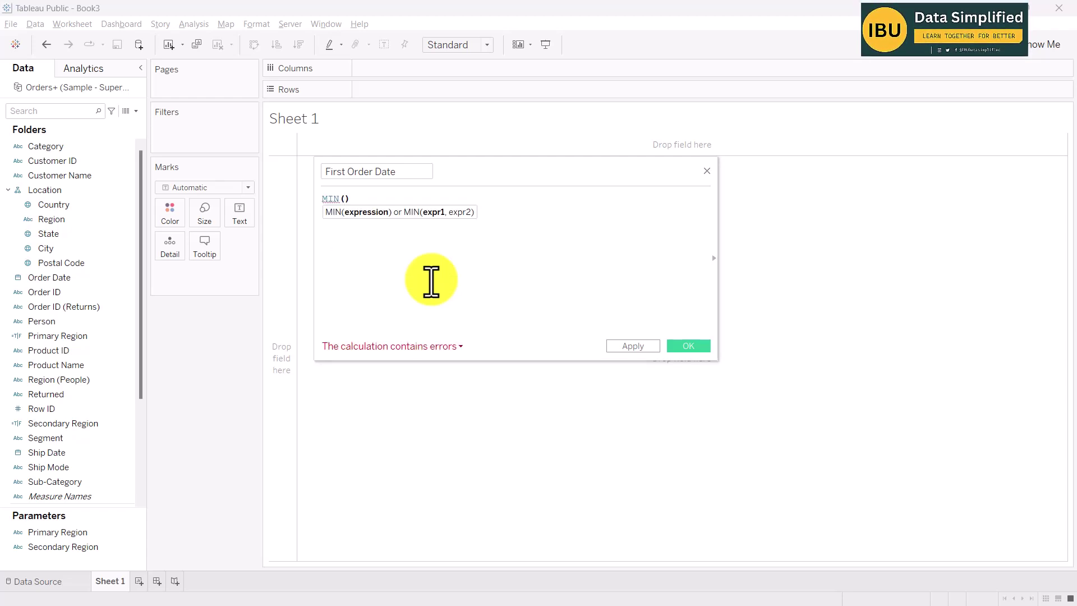
{"action": "type", "text": "d"}
{"action": "key", "text": "BackSpace"}
{"action": "type", "text": "orda"}
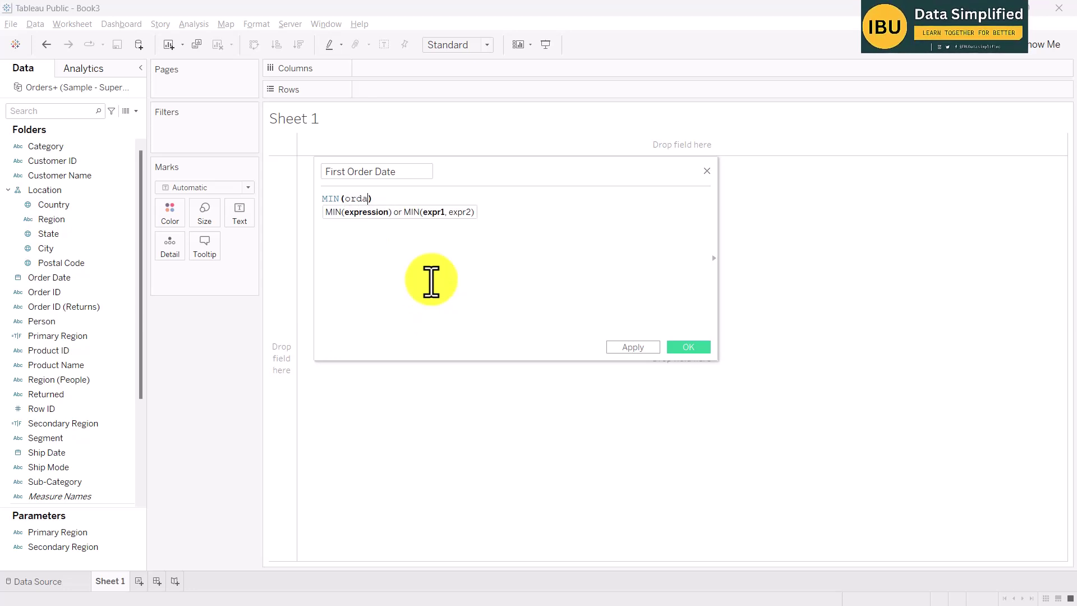
{"action": "key", "text": "BackSpace"}
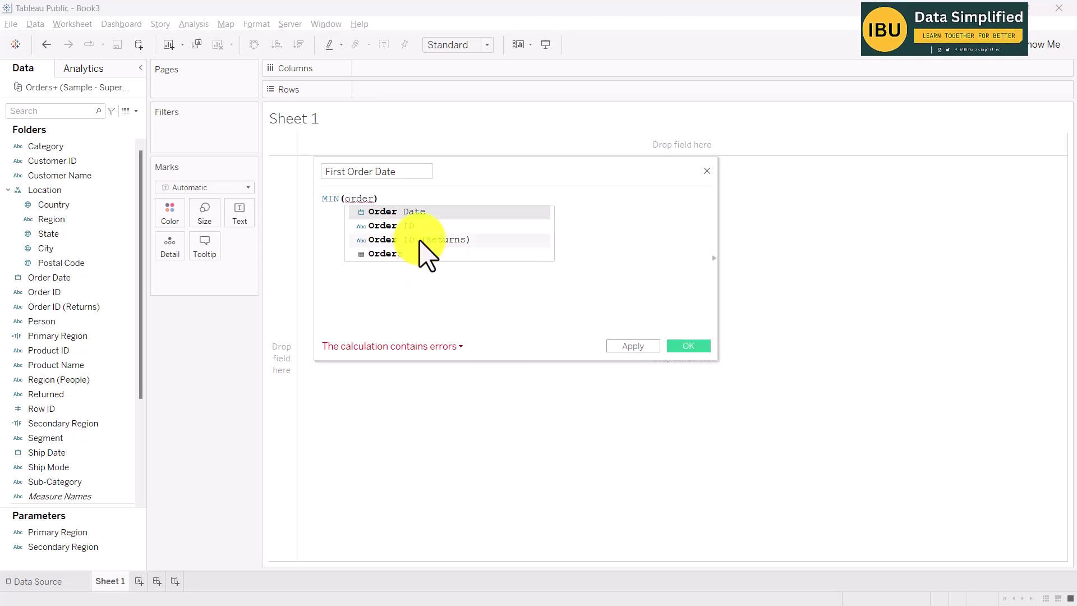
{"action": "left_click", "coordinate": [421, 213]}
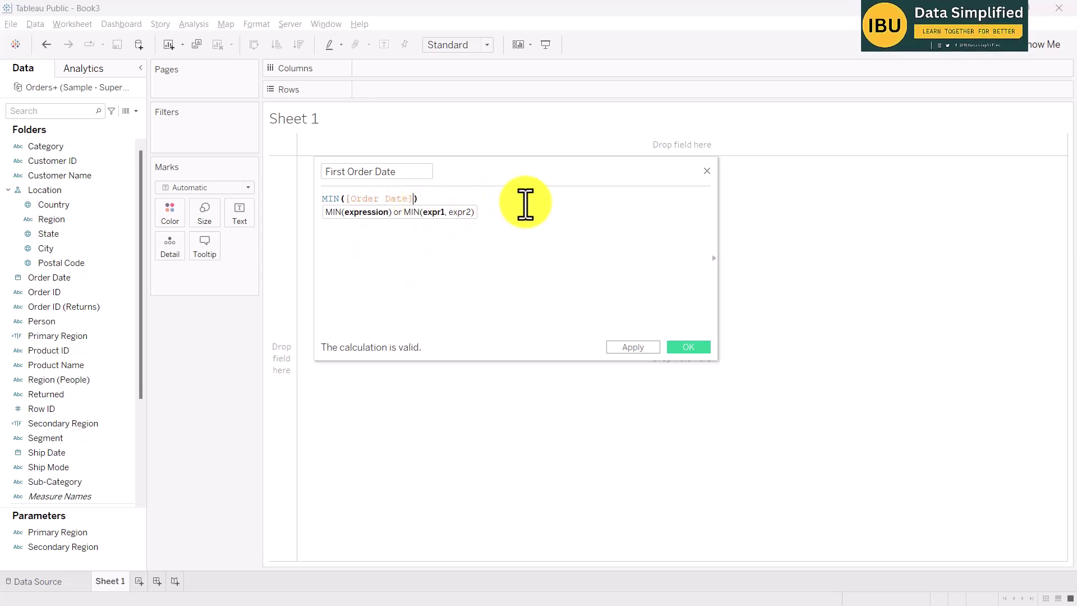
{"action": "left_click", "coordinate": [689, 347]}
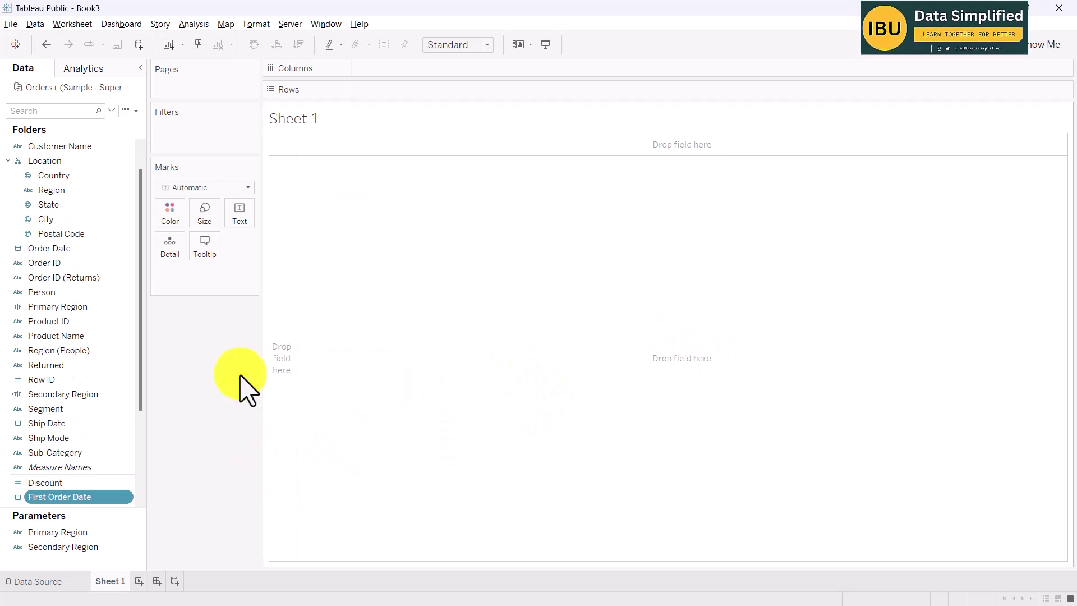
- Switch to the Word instructions and review the completed steps plus those for creating a dashboard and aligning its sheets
{"action": "key", "text": "alt+Tab"}
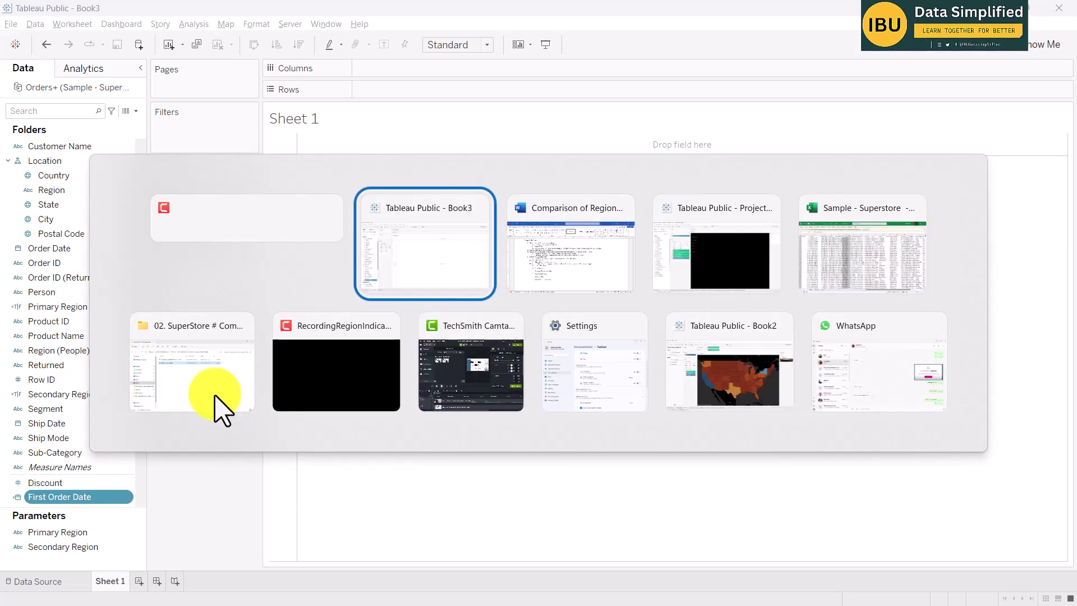
{"action": "key", "text": "alt+Tab"}
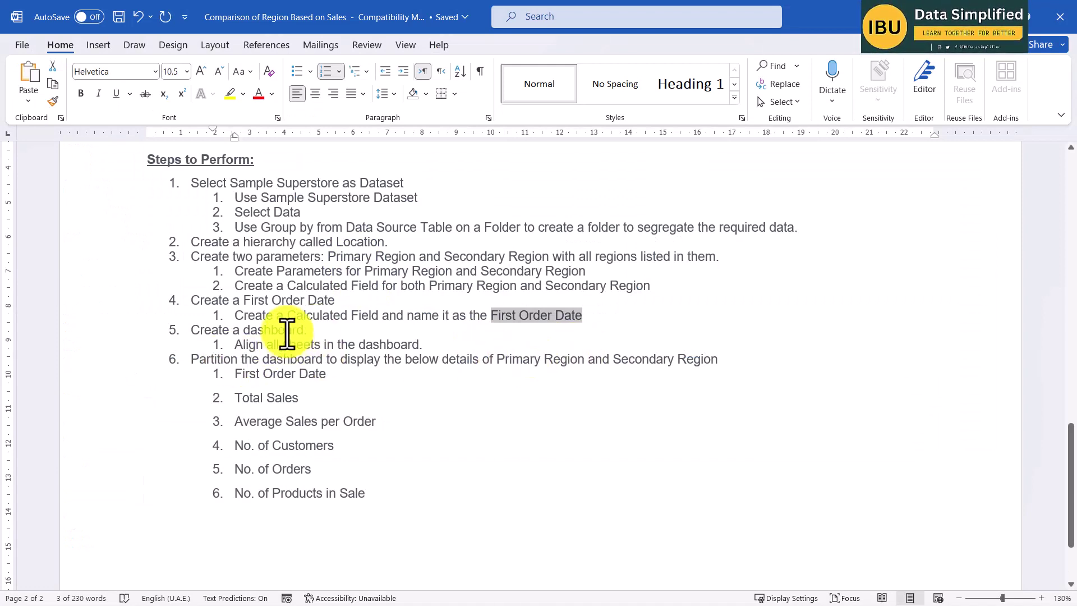
{"action": "left_click", "coordinate": [591, 316]}
{"action": "left_click_drag", "start_coordinate": [583, 316], "coordinate": [171, 190]}
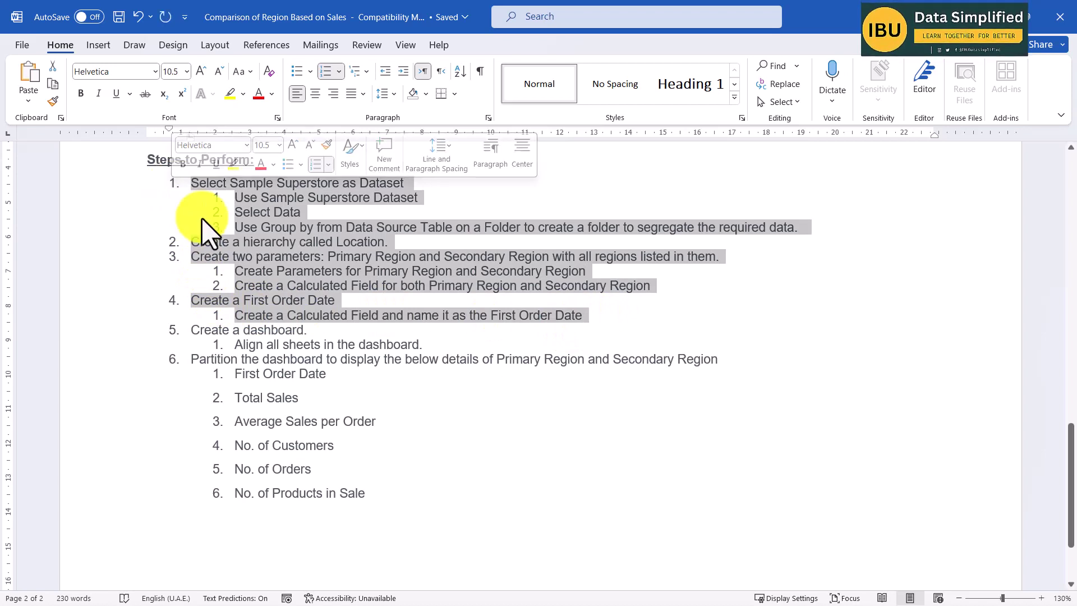
{"action": "left_click", "coordinate": [612, 317]}
{"action": "left_click_drag", "start_coordinate": [287, 318], "coordinate": [381, 317]}
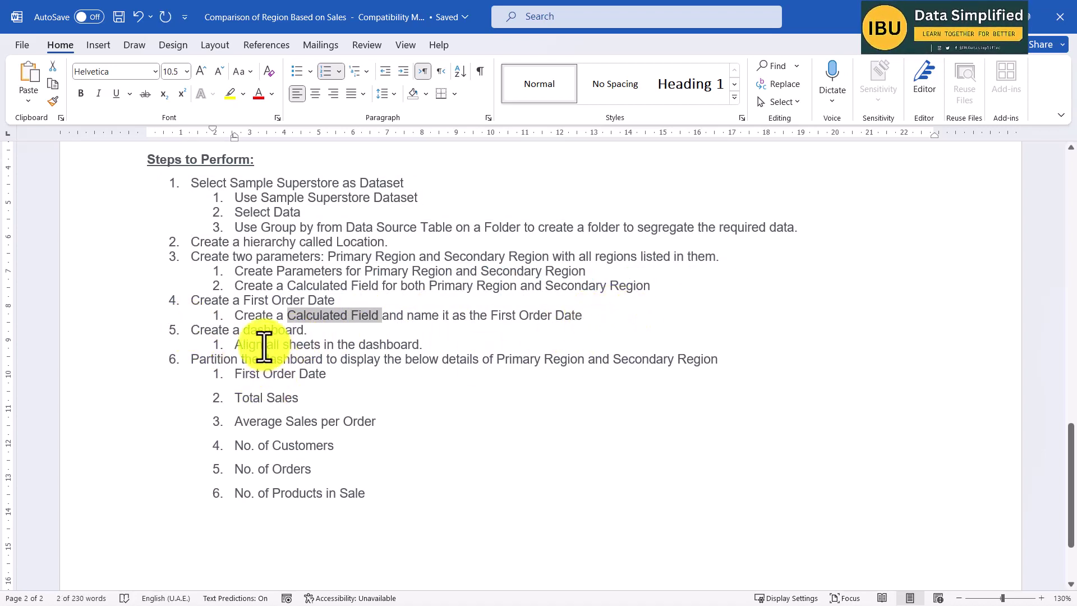
{"action": "left_click_drag", "start_coordinate": [192, 330], "coordinate": [303, 331]}
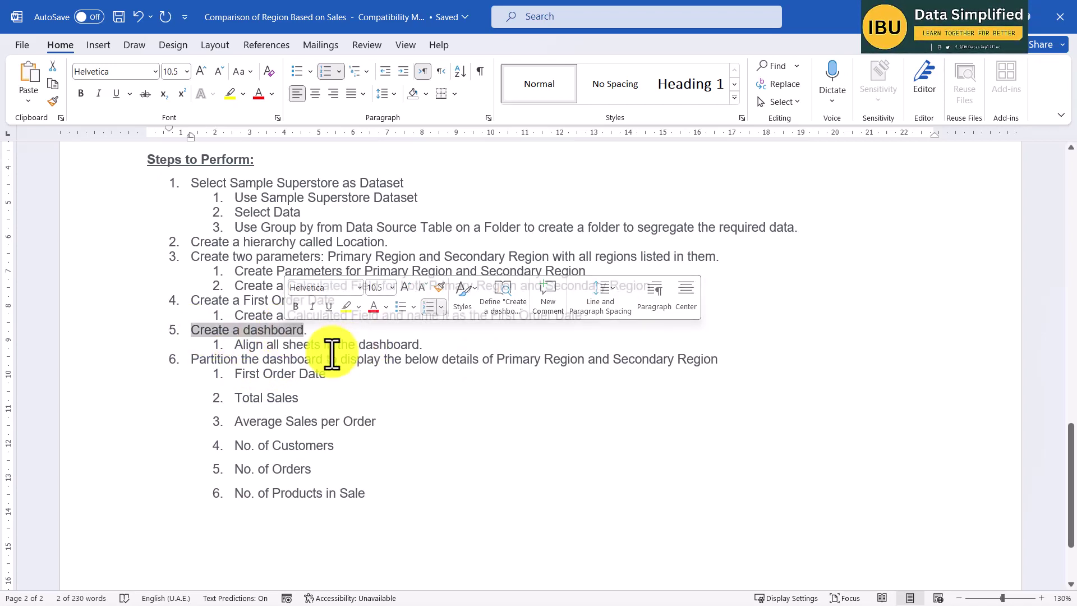
{"action": "left_click_drag", "start_coordinate": [235, 344], "coordinate": [429, 371]}
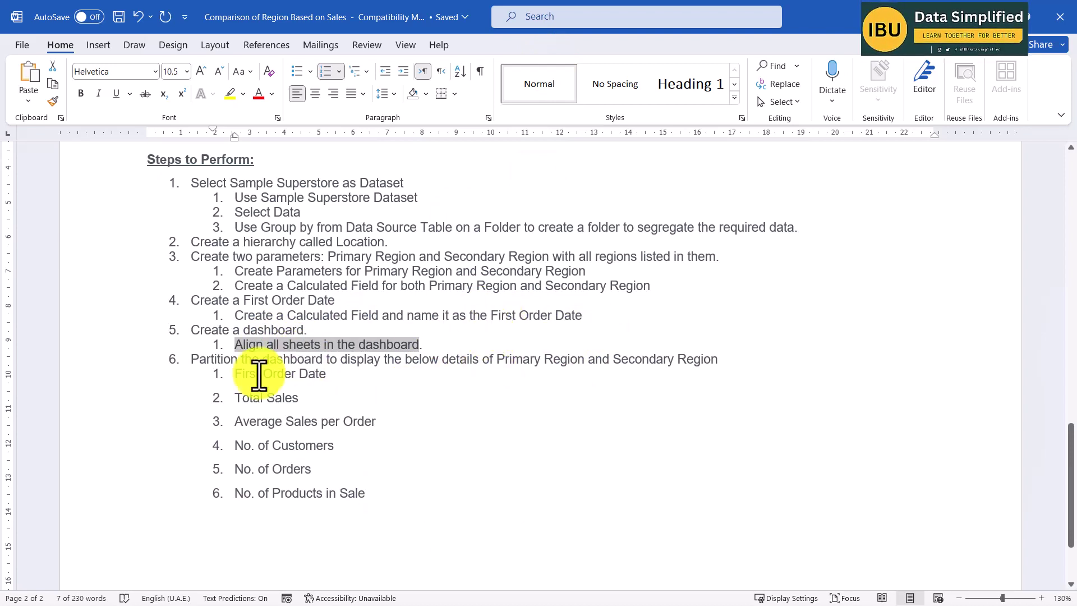
- Return to Tableau and rename Sheet 1 as Pr-Measures
{"action": "key", "text": "alt+Tab"}
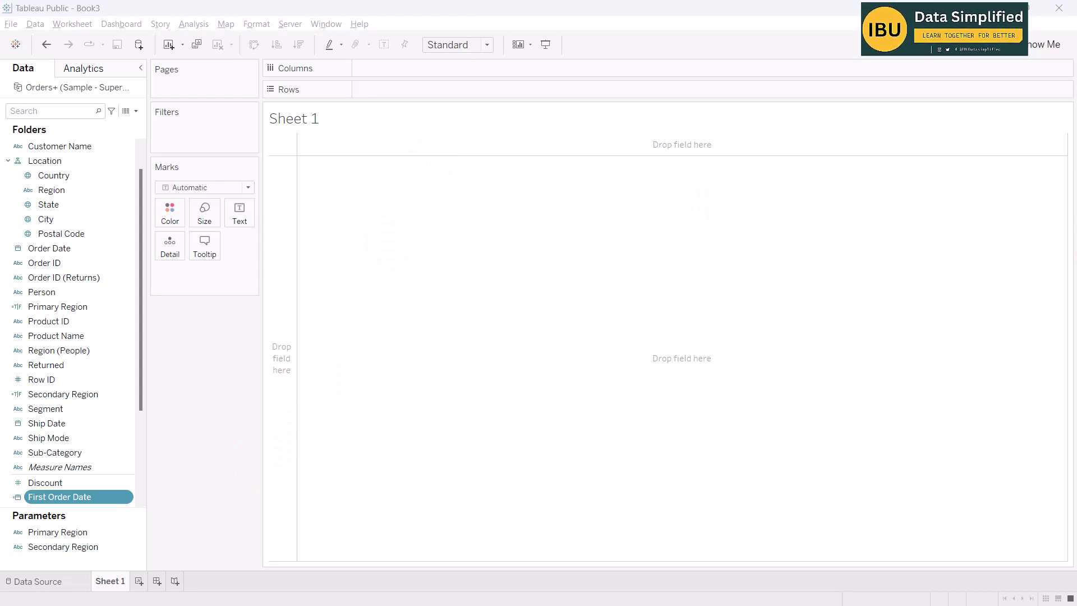
{"action": "double_click", "coordinate": [110, 581]}
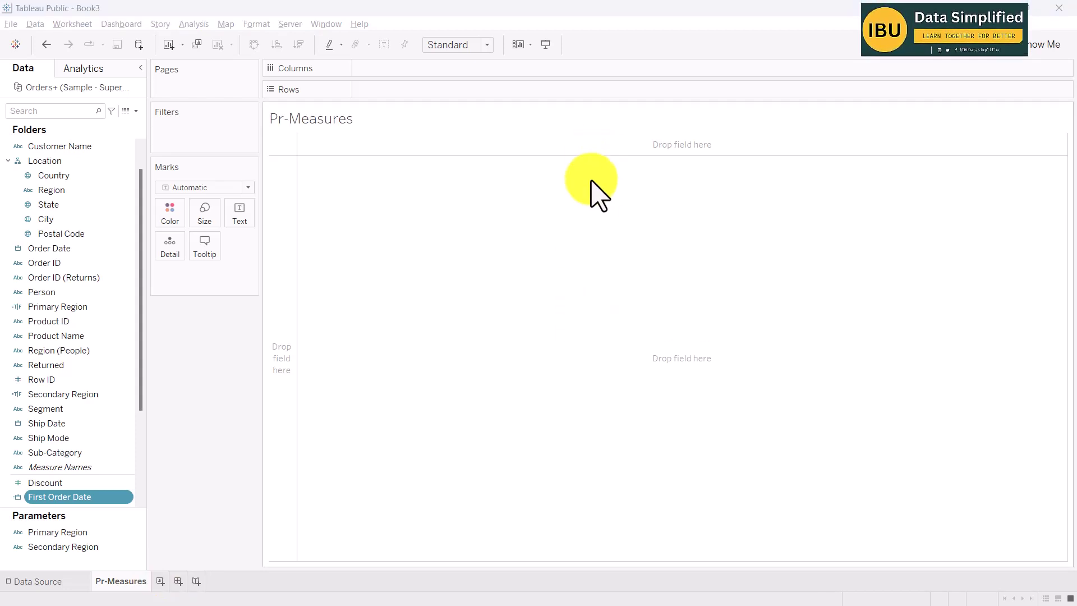
{"action": "key", "text": "alt+Tab"}
{"action": "key", "text": "alt+Tab"}
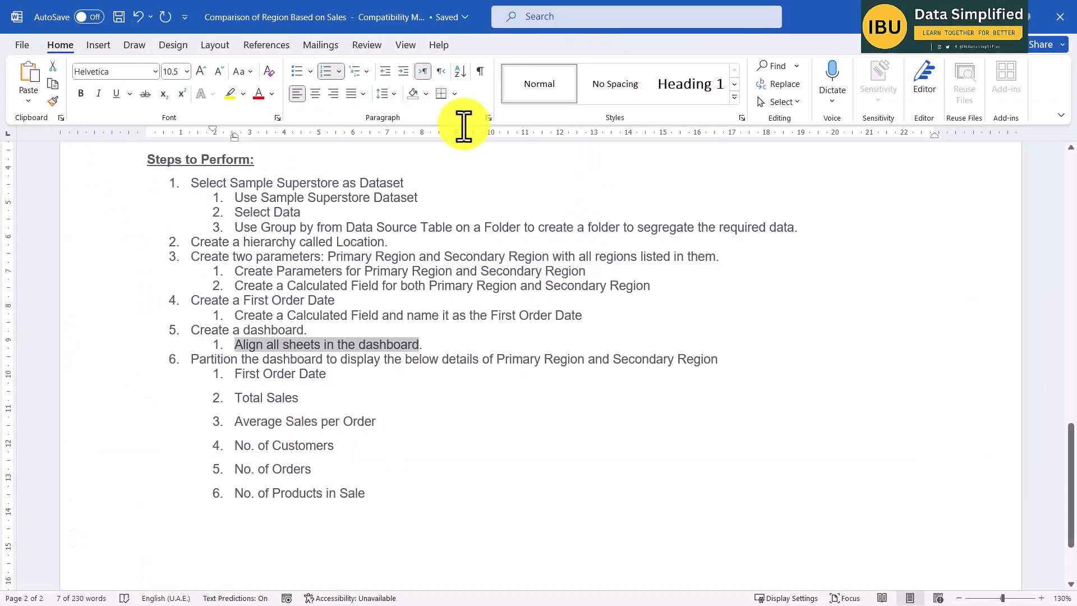
{"action": "key", "text": "alt+Tab"}
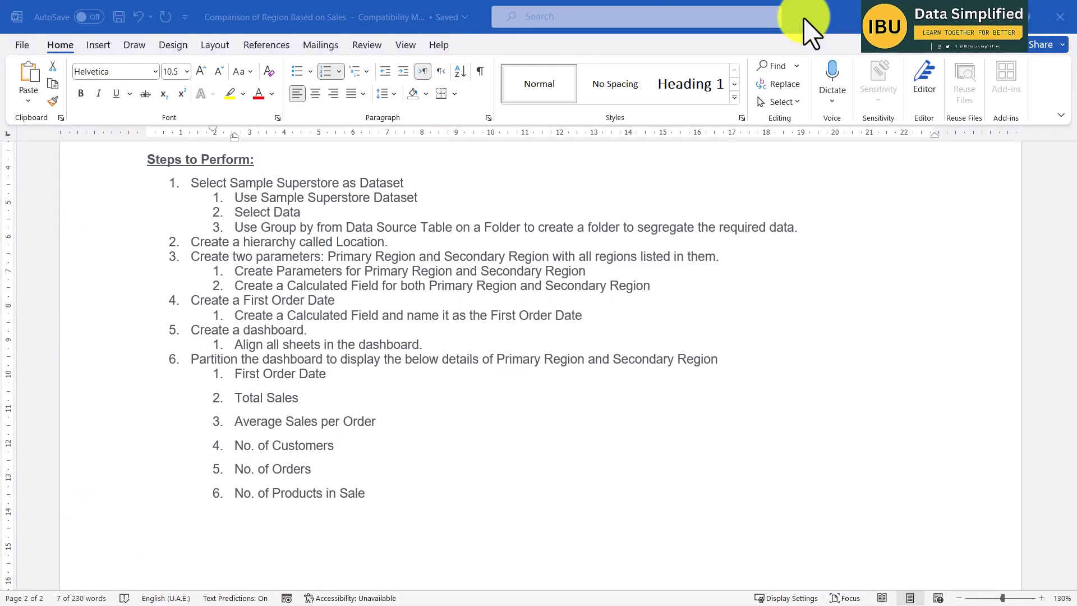
{"action": "key", "text": "alt+Tab"}
{"action": "key", "text": "alt+Tab"}
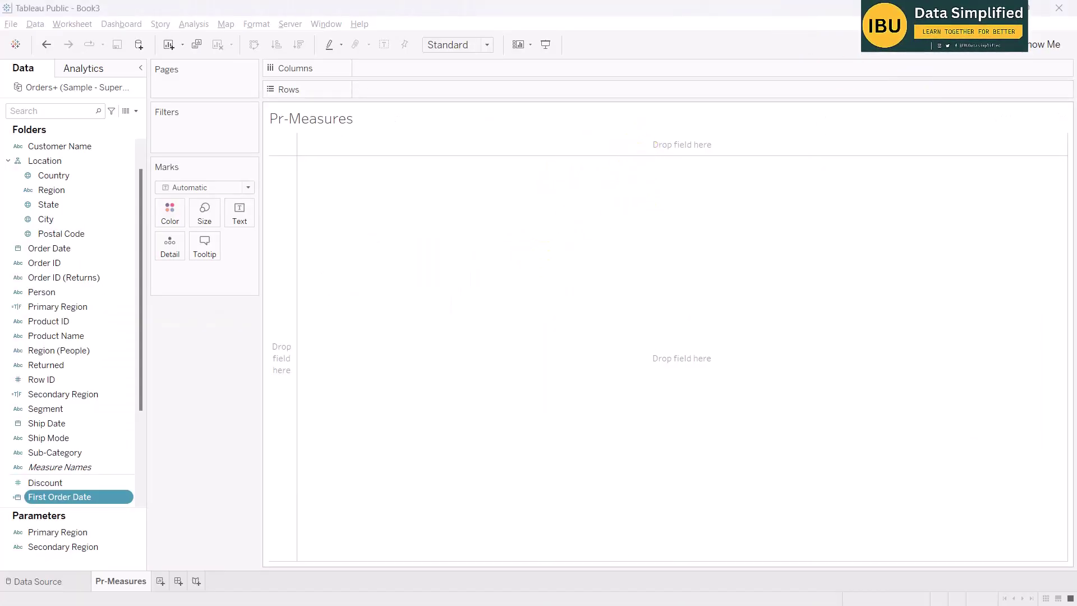
{"action": "key", "text": "super"}
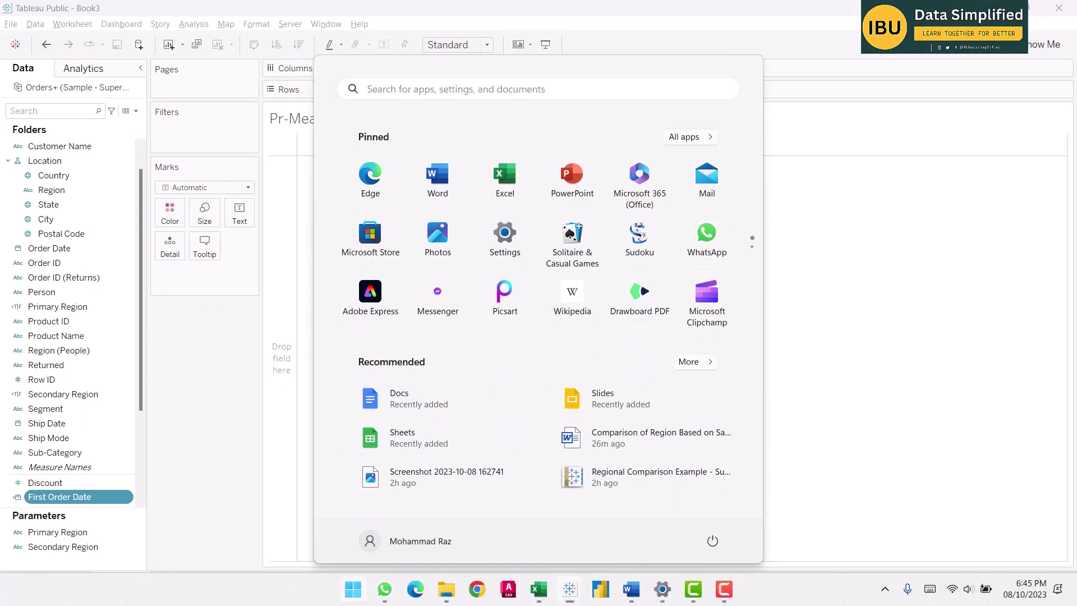
{"action": "left_click", "coordinate": [825, 408]}
{"action": "key", "text": "alt+Tab"}
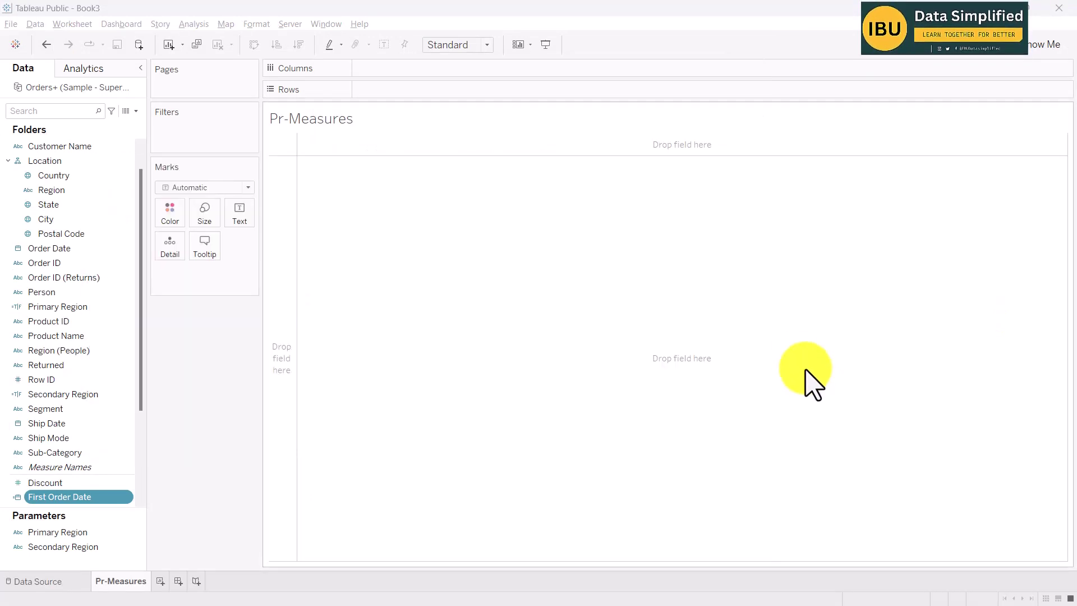
- Switch to the Word instructions, review the list of details for the dashboard, including Total Sales, and move the document aside to work in Tableau
{"action": "key", "text": "alt+Tab"}
{"action": "key", "text": "alt+Tab"}
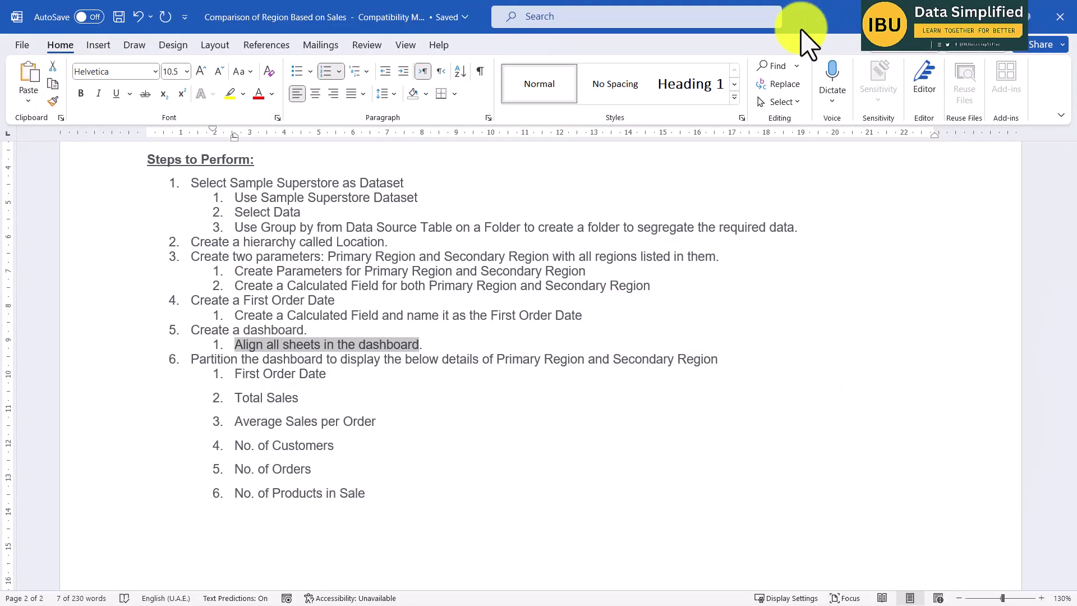
{"action": "left_click", "coordinate": [324, 384]}
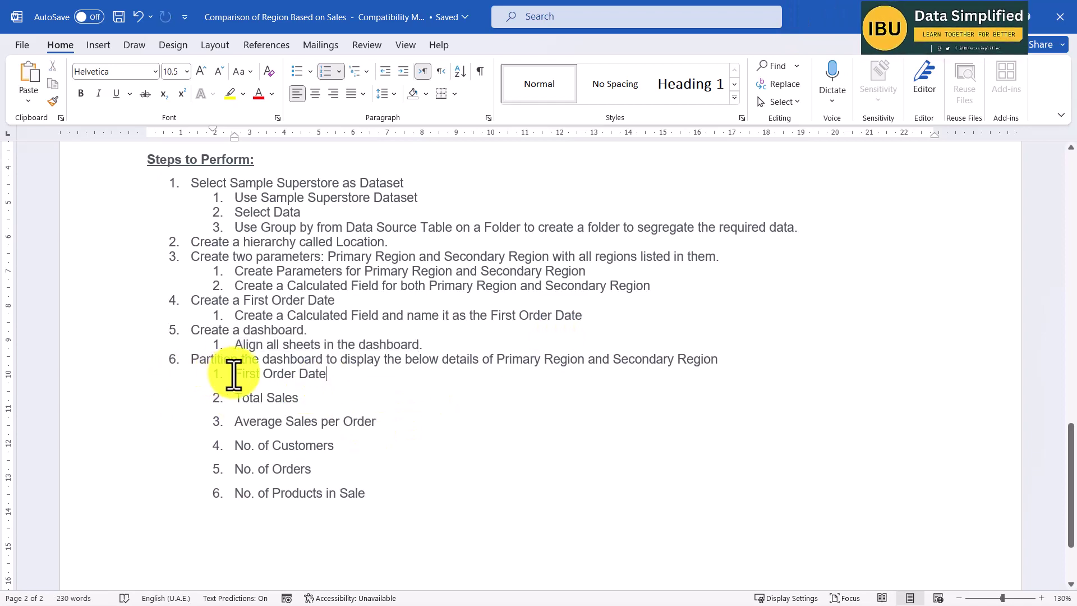
{"action": "left_click_drag", "start_coordinate": [233, 373], "coordinate": [370, 497]}
{"action": "key", "text": "ctrl+c"}
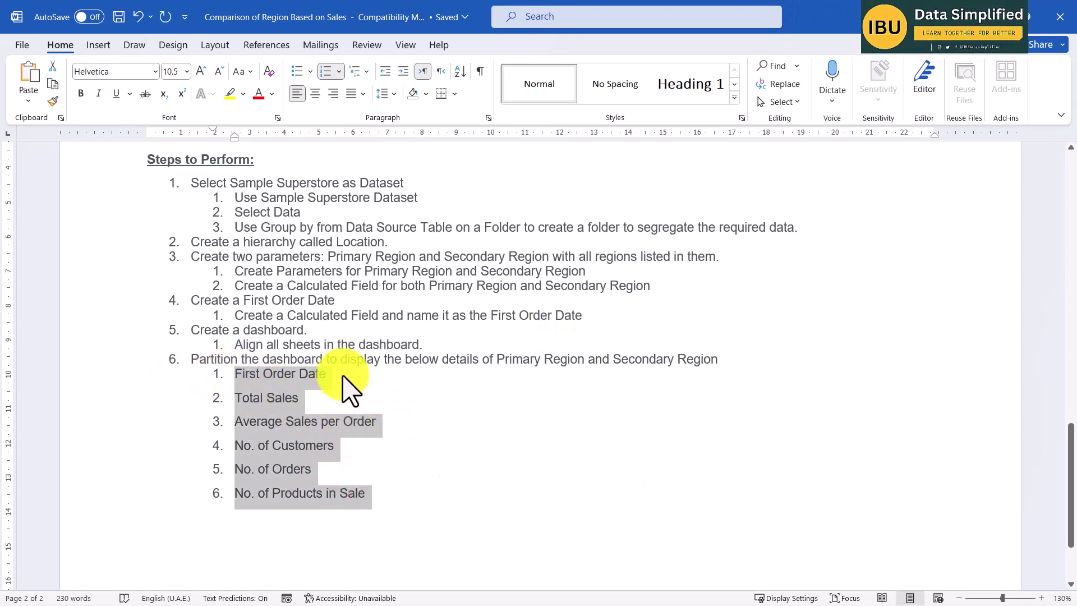
{"action": "left_click", "coordinate": [340, 387]}
{"action": "left_click_drag", "start_coordinate": [305, 397], "coordinate": [236, 396]}
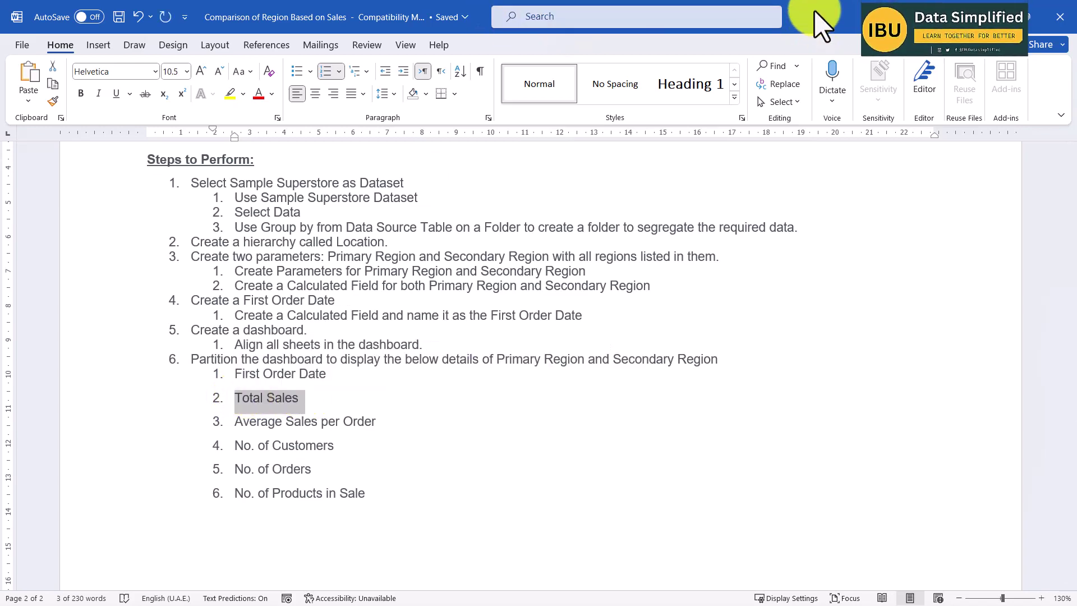
{"action": "left_click_drag", "start_coordinate": [815, 9], "coordinate": [1076, 314]}
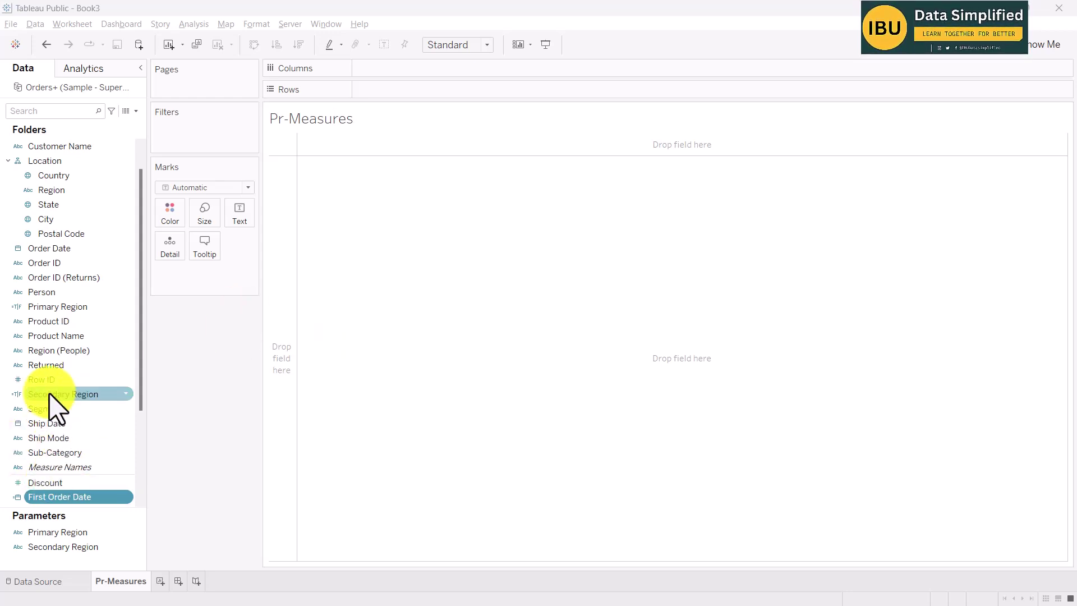
- Add the Sales measure to the Pr-Measures sheet and place it on Text so it displays as a number
{"action": "left_click", "coordinate": [48, 411]}
{"action": "scroll", "coordinate": [51, 414], "scroll_direction": "down", "scroll_amount": 3}
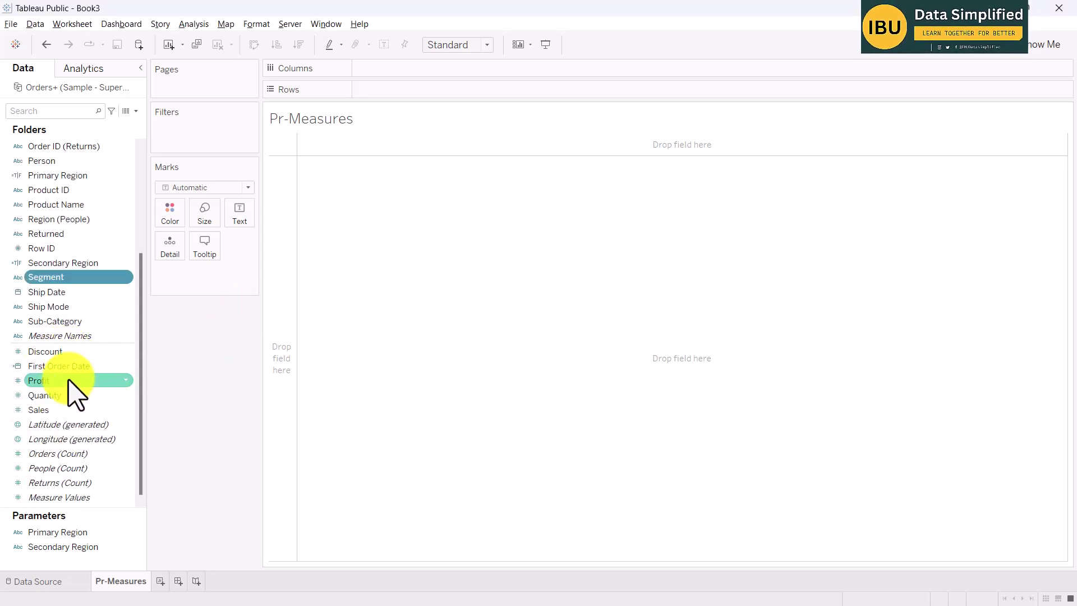
{"action": "left_click", "coordinate": [69, 403]}
{"action": "double_click", "coordinate": [72, 409]}
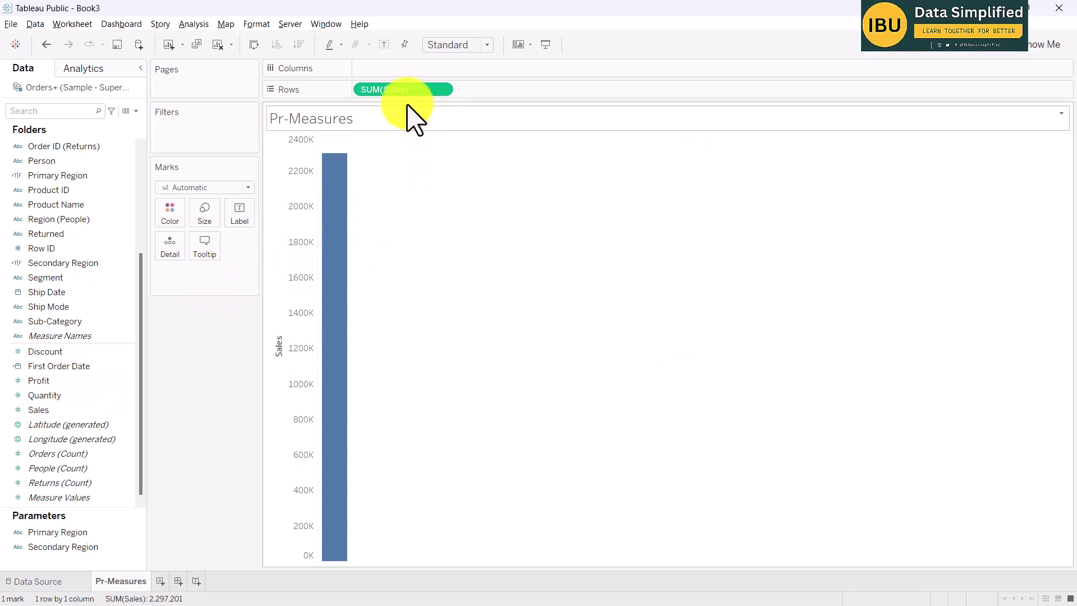
{"action": "left_click_drag", "start_coordinate": [408, 88], "coordinate": [241, 213]}
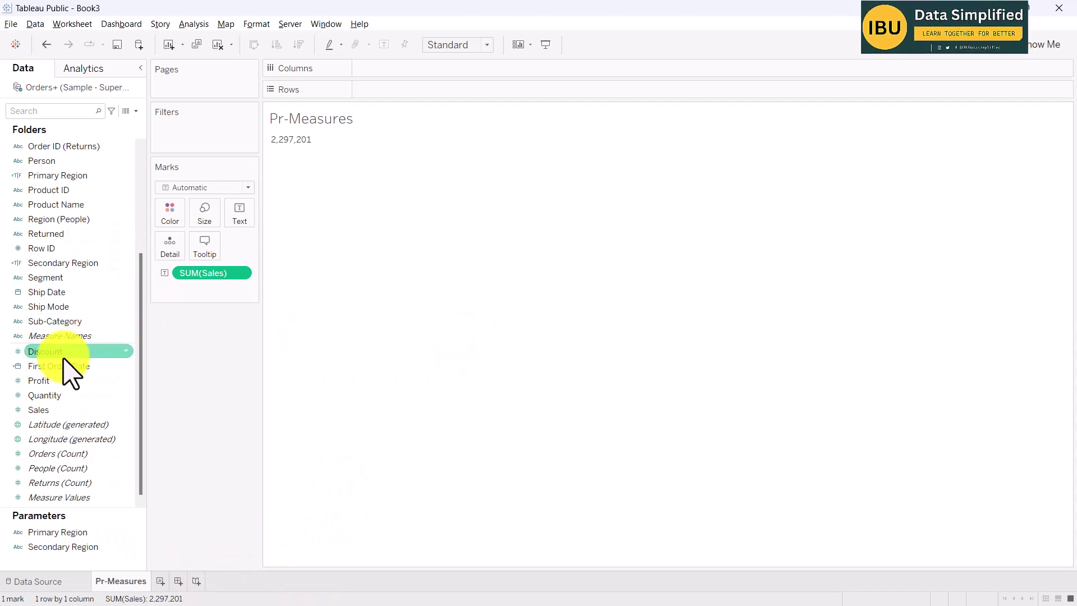
- Add the First Order Date field to Text alongside SUM(Sales)
{"action": "scroll", "coordinate": [69, 291], "scroll_direction": "up", "scroll_amount": 3}
{"action": "scroll", "coordinate": [72, 336], "scroll_direction": "down", "scroll_amount": 3}
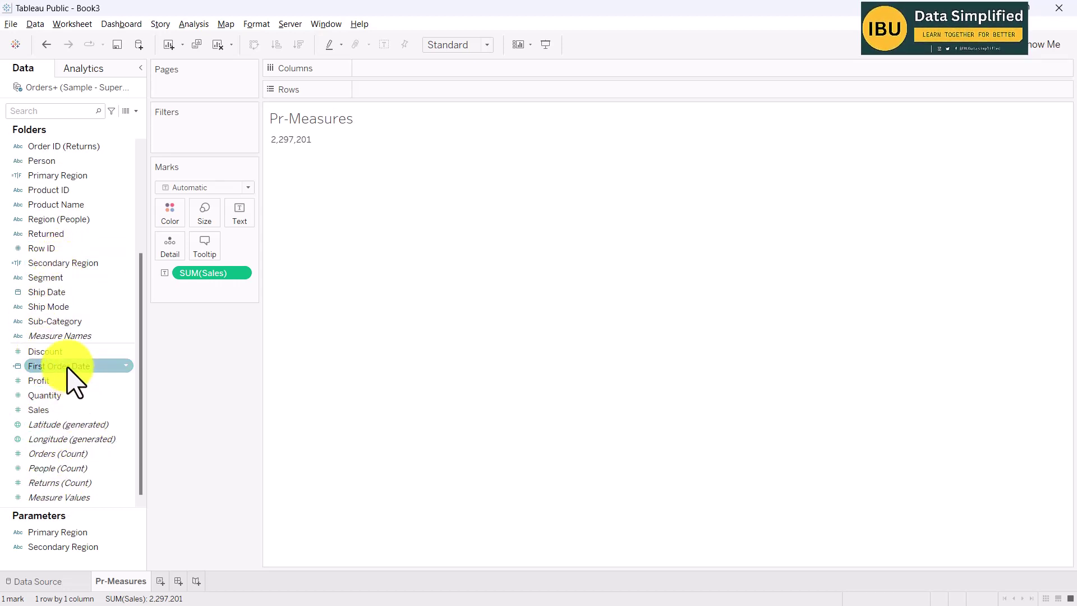
{"action": "left_click_drag", "start_coordinate": [65, 365], "coordinate": [116, 361]}
{"action": "left_click_drag", "start_coordinate": [195, 269], "coordinate": [240, 216]}
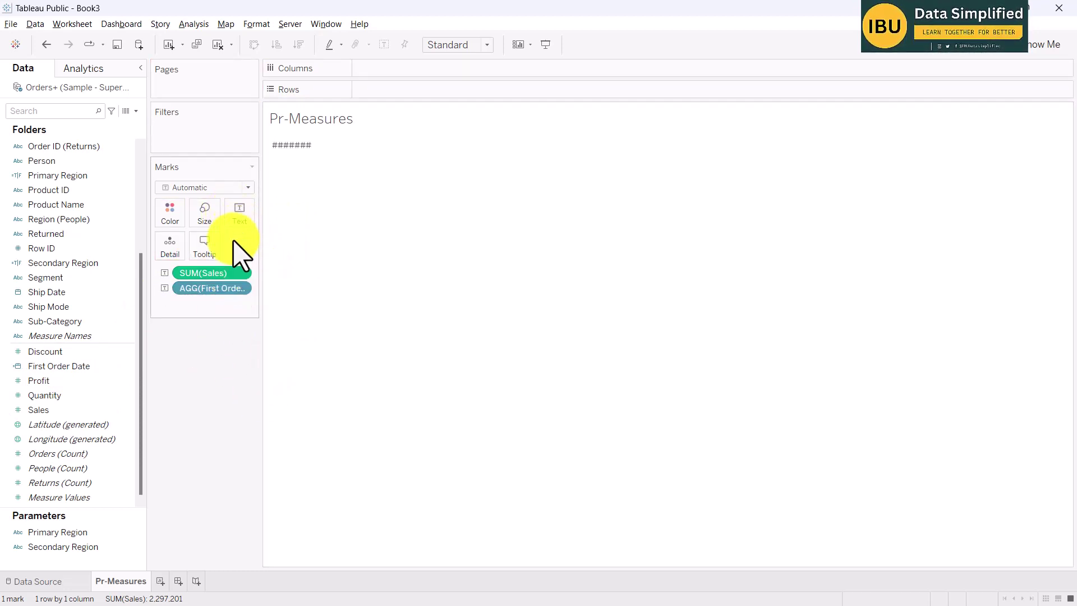
- Widen the text cell to fit its contents and place First Order Date above SUM(Sales) in the marks order
{"action": "mouse_move", "coordinate": [297, 145]}
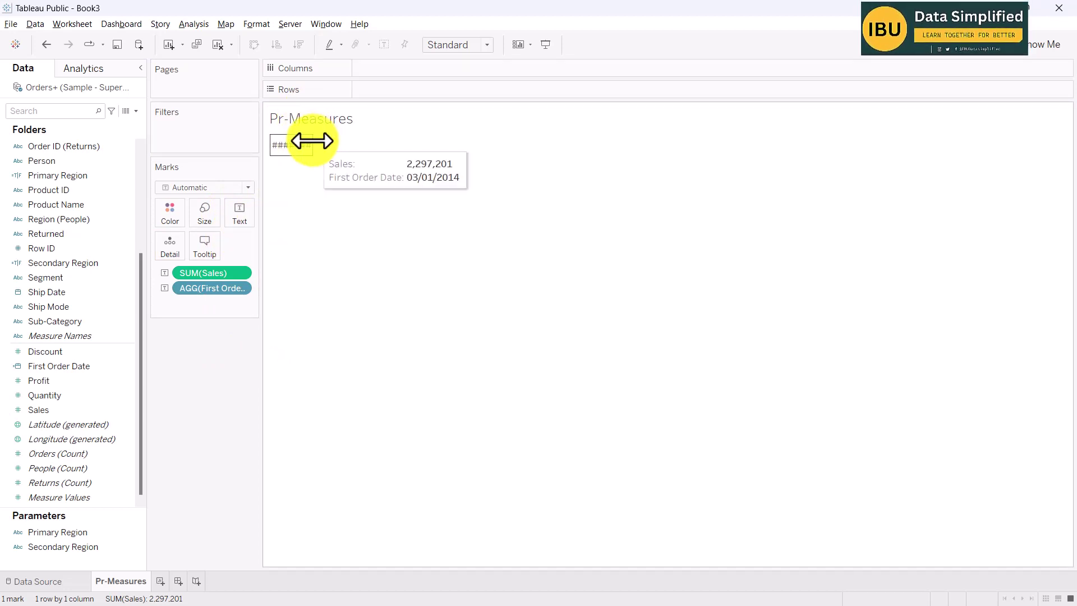
{"action": "left_click_drag", "start_coordinate": [313, 143], "coordinate": [352, 143]}
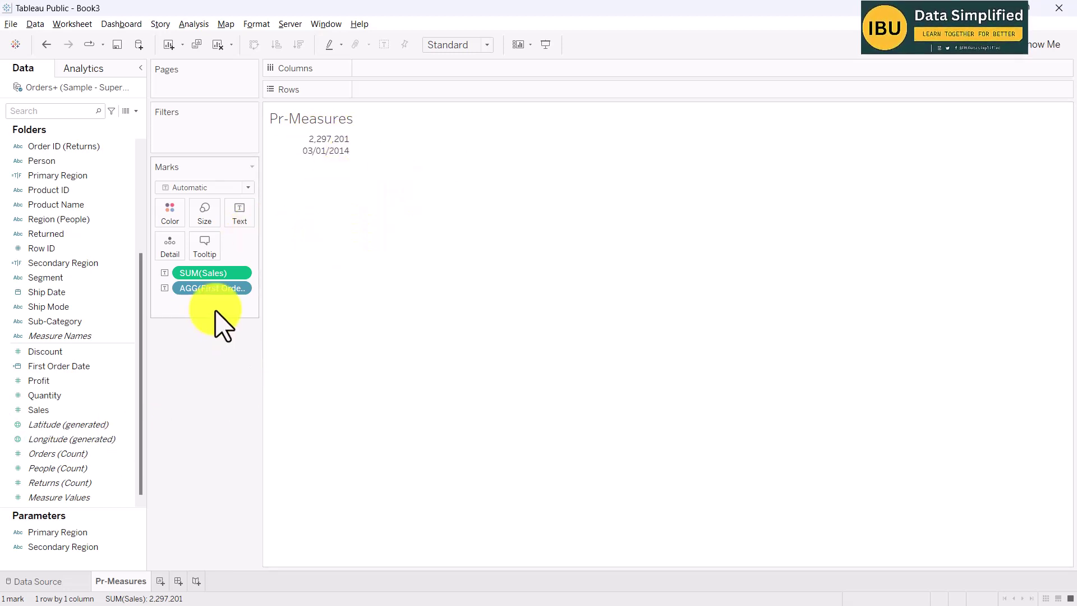
{"action": "left_click_drag", "start_coordinate": [212, 288], "coordinate": [197, 292]}
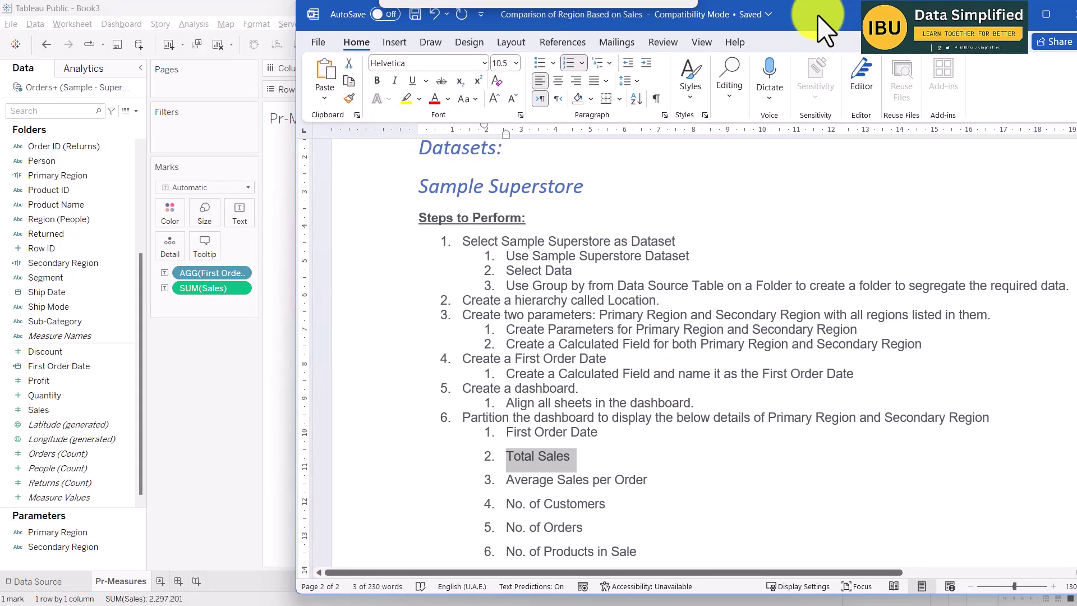
- Move the Word document aside, add a second Sales measure in Tableau, set it to Average, and place it on Text
{"action": "left_click_drag", "start_coordinate": [818, 16], "coordinate": [1076, 13]}
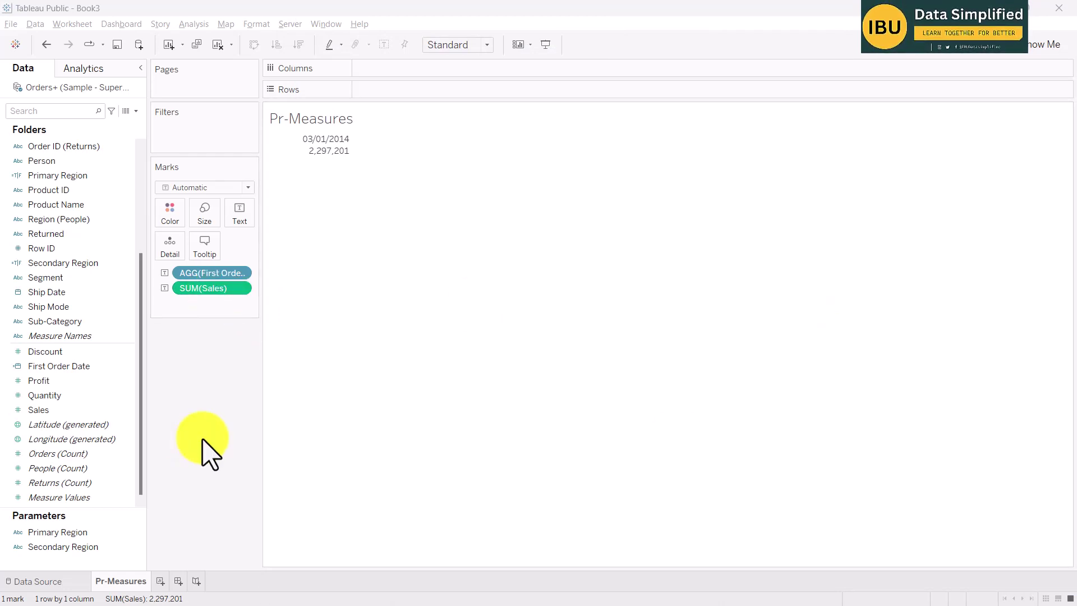
{"action": "left_click_drag", "start_coordinate": [43, 410], "coordinate": [180, 304]}
{"action": "left_click", "coordinate": [246, 304]}
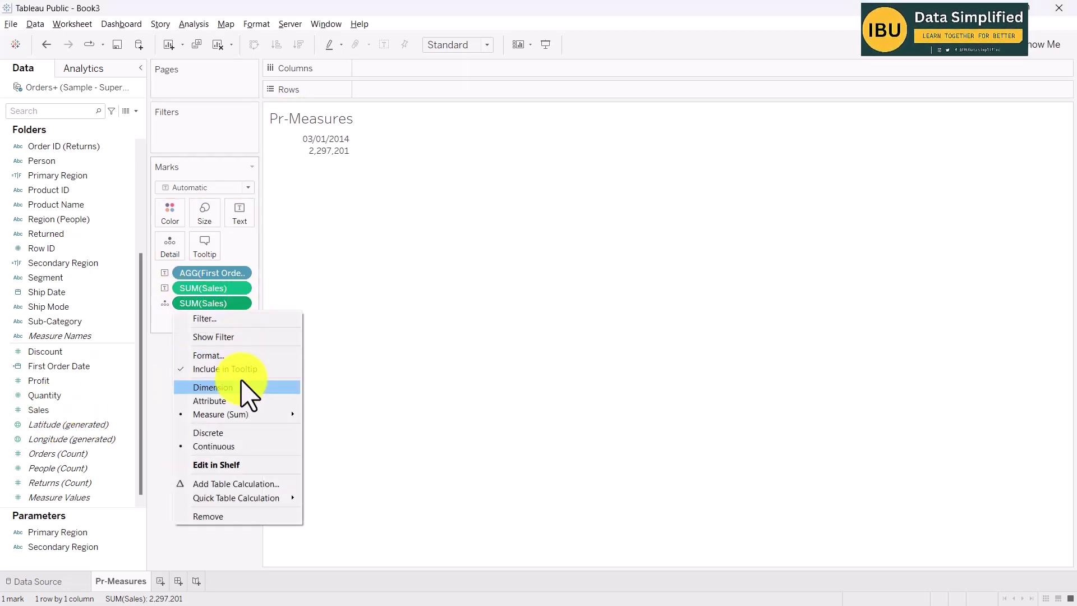
{"action": "mouse_move", "coordinate": [272, 416]}
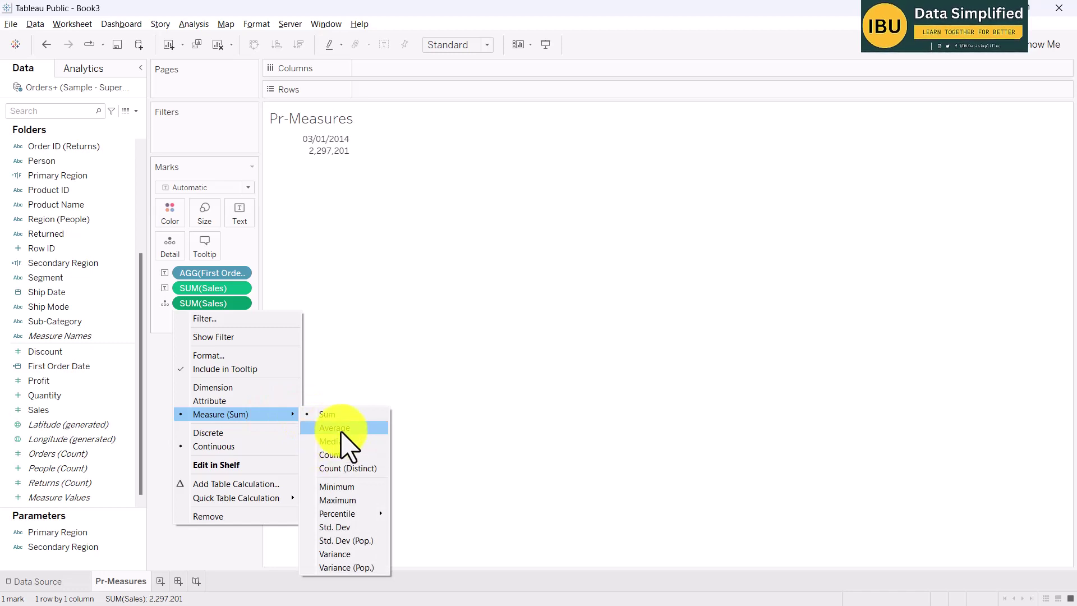
{"action": "left_click", "coordinate": [341, 429]}
{"action": "left_click_drag", "start_coordinate": [214, 302], "coordinate": [341, 192]}
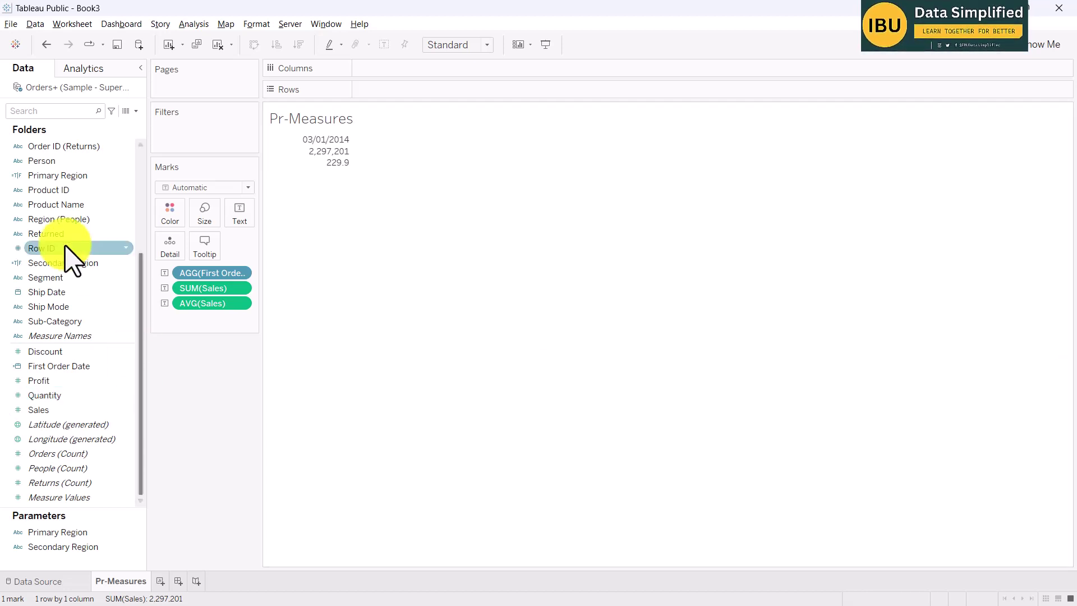
- Add Customer ID to the Marks card, convert it to a Count measure, and place it on Text
{"action": "scroll", "coordinate": [78, 249], "scroll_direction": "up", "scroll_amount": 2}
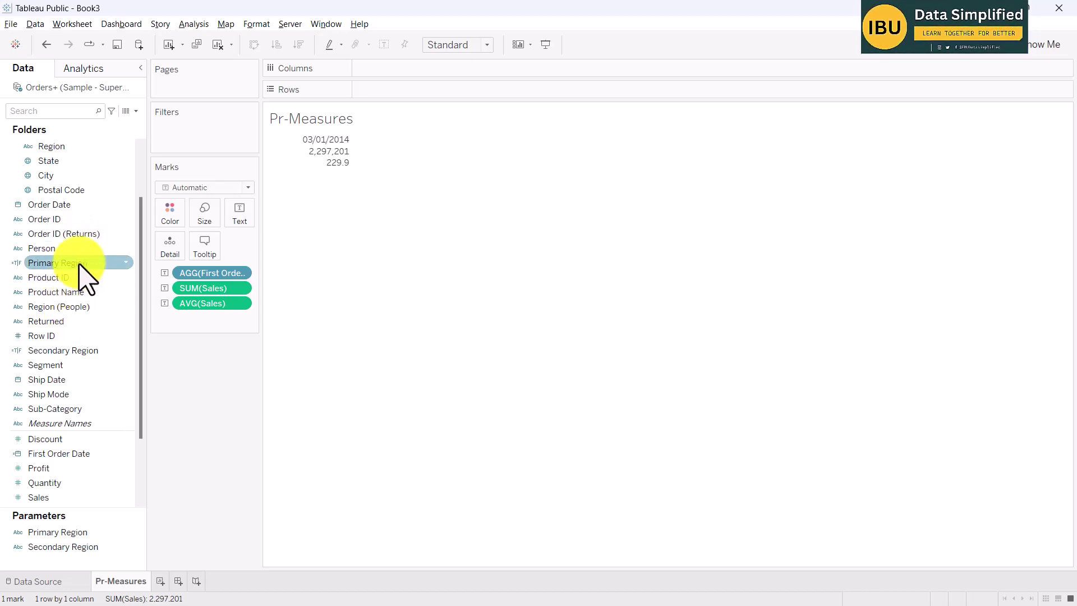
{"action": "scroll", "coordinate": [74, 348], "scroll_direction": "down", "scroll_amount": 2}
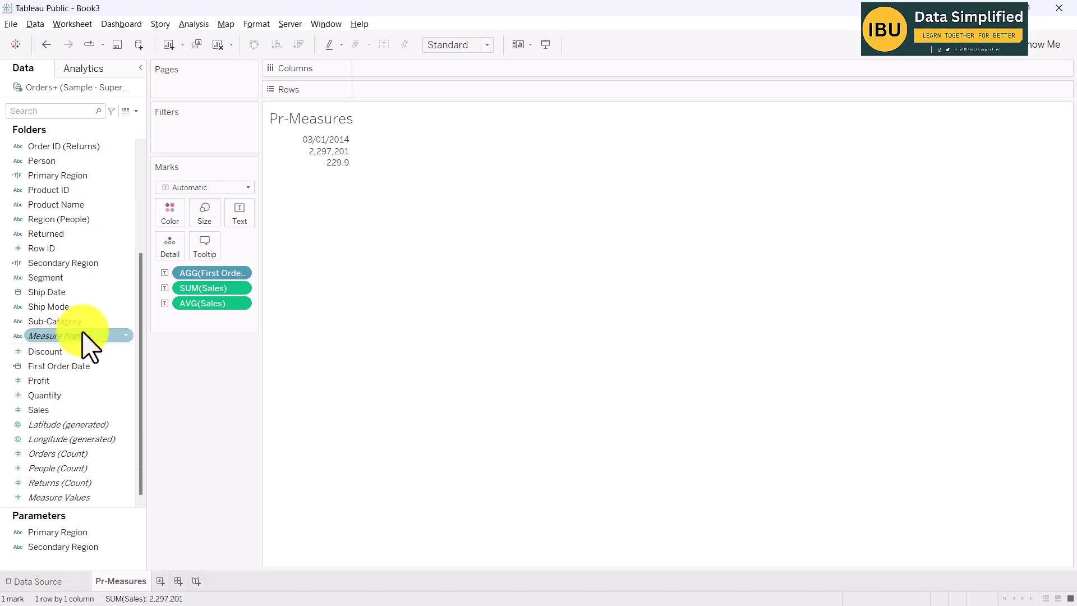
{"action": "scroll", "coordinate": [84, 331], "scroll_direction": "up", "scroll_amount": 4}
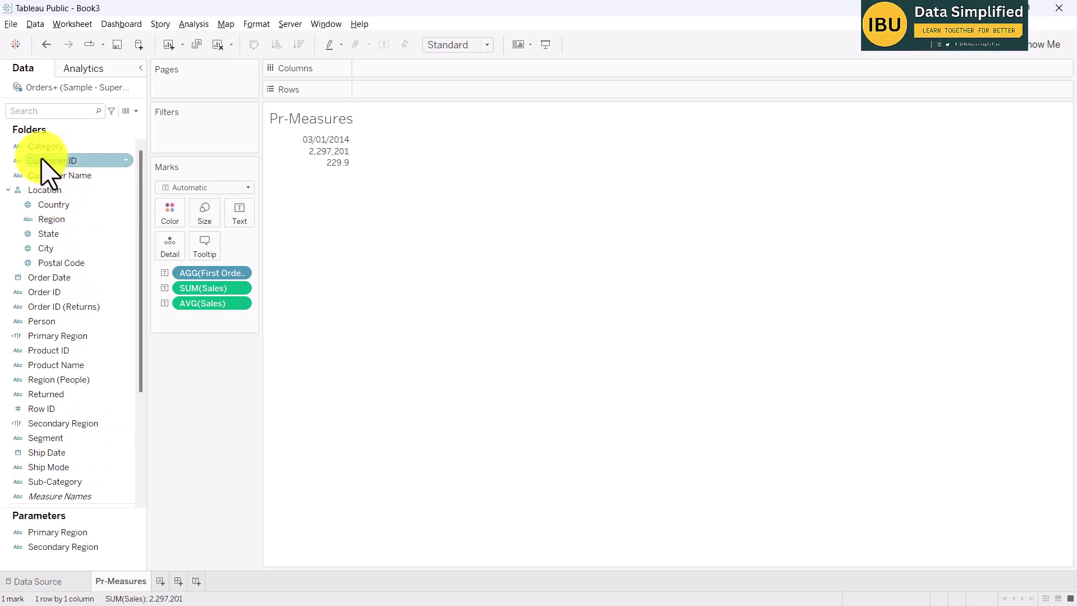
{"action": "left_click_drag", "start_coordinate": [40, 159], "coordinate": [187, 317]}
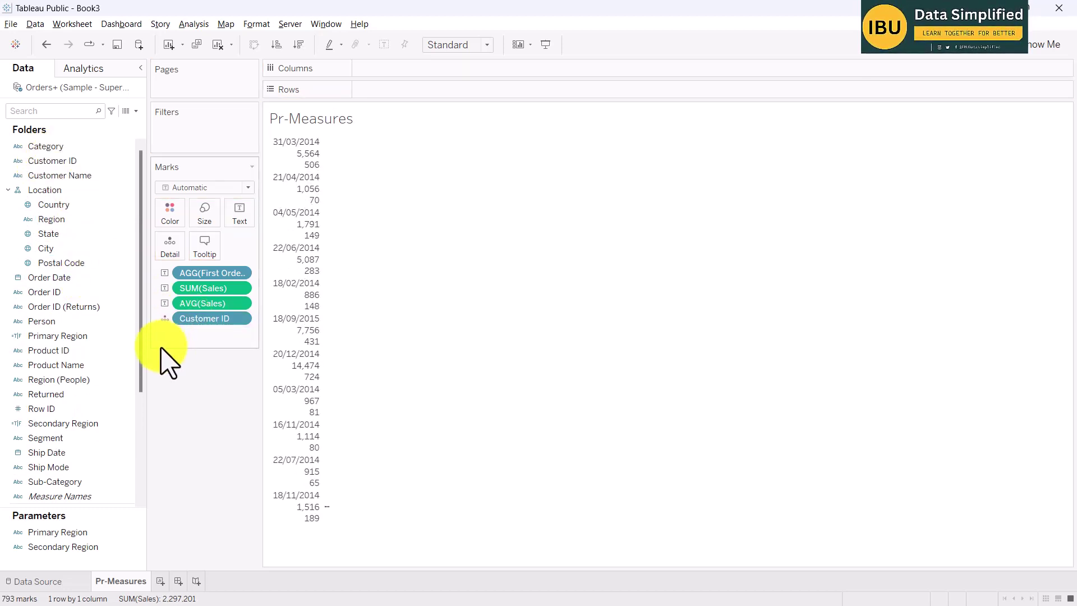
{"action": "left_click", "coordinate": [241, 318]}
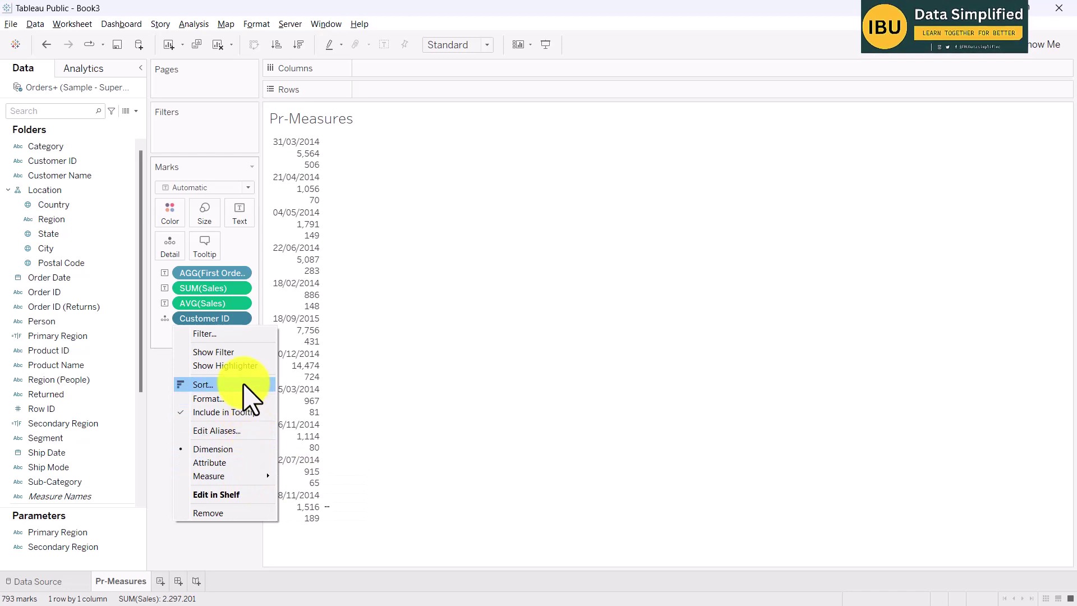
{"action": "left_click", "coordinate": [161, 337]}
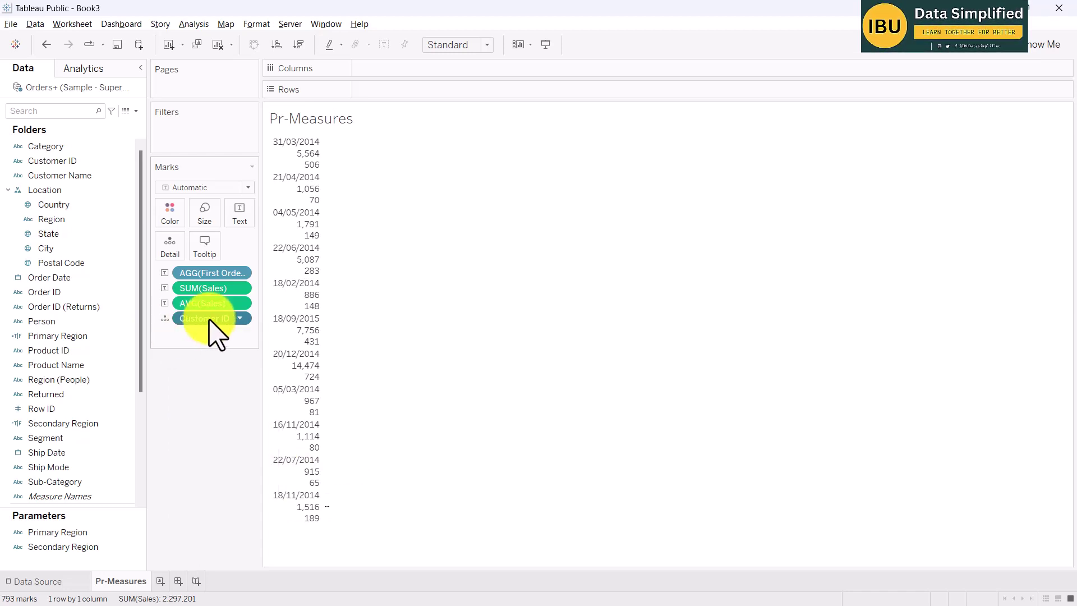
{"action": "right_click", "coordinate": [242, 331]}
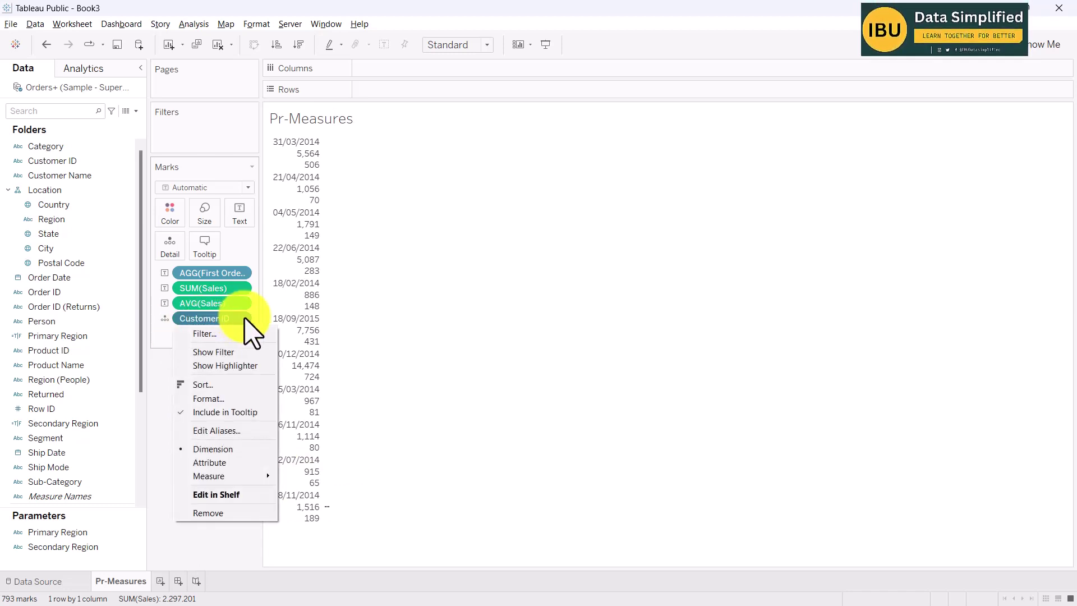
{"action": "mouse_move", "coordinate": [241, 477]}
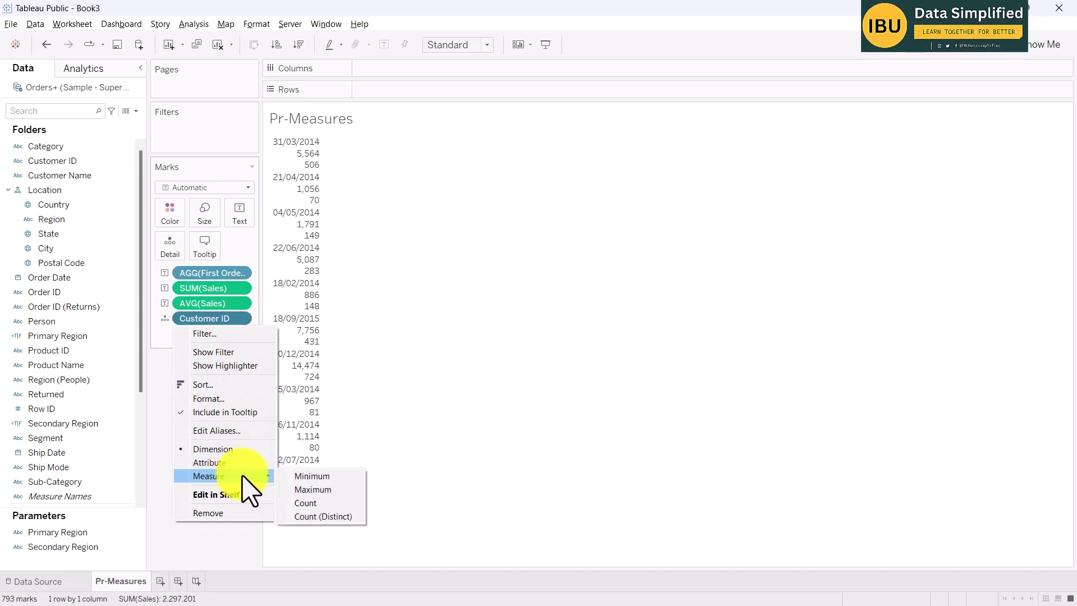
{"action": "left_click", "coordinate": [312, 502]}
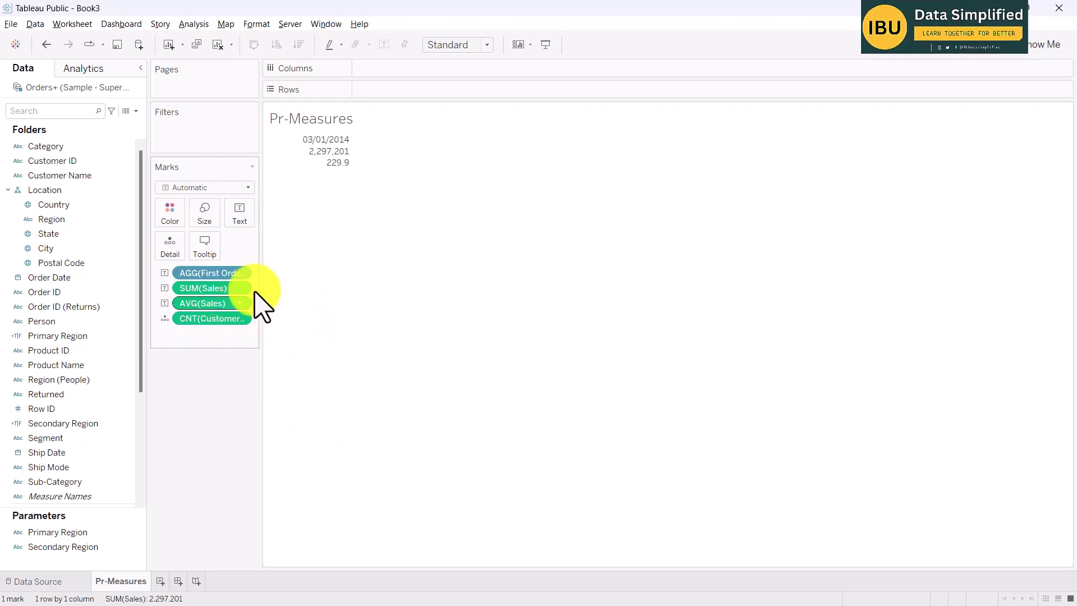
{"action": "left_click_drag", "start_coordinate": [210, 316], "coordinate": [236, 210]}
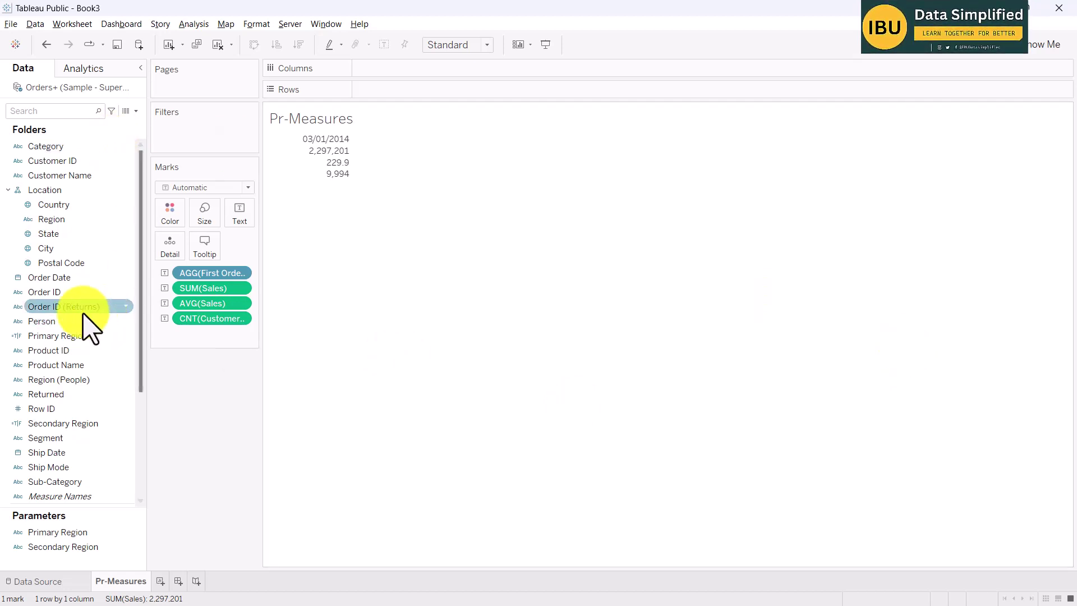
- Add Order ID to Text as a Count measure and widen the Marks card to fit the full field names
{"action": "left_click_drag", "start_coordinate": [56, 293], "coordinate": [238, 220]}
{"action": "left_click", "coordinate": [240, 333]}
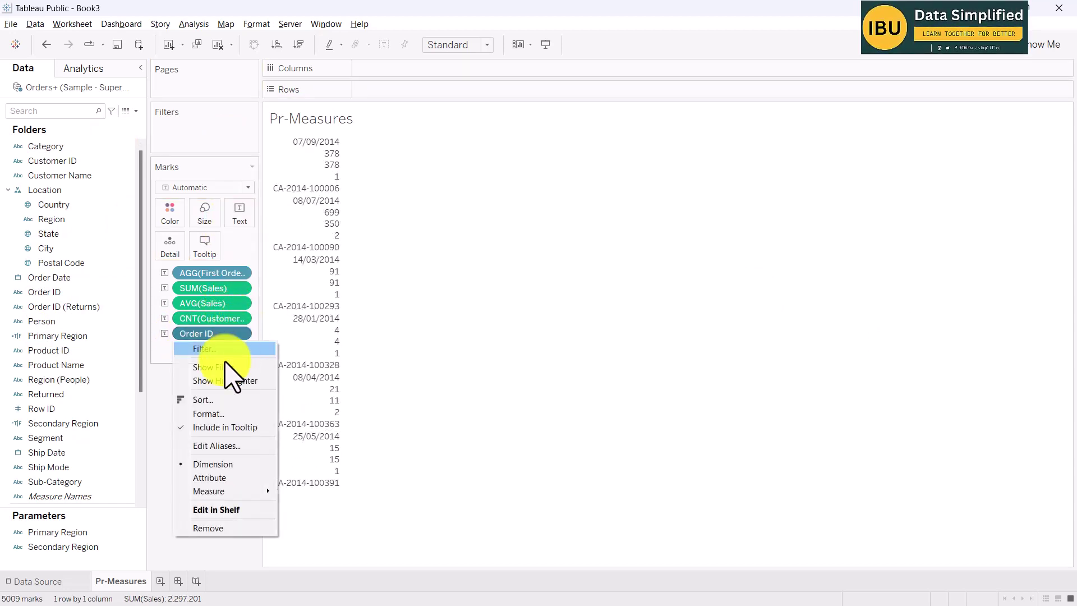
{"action": "mouse_move", "coordinate": [235, 491]}
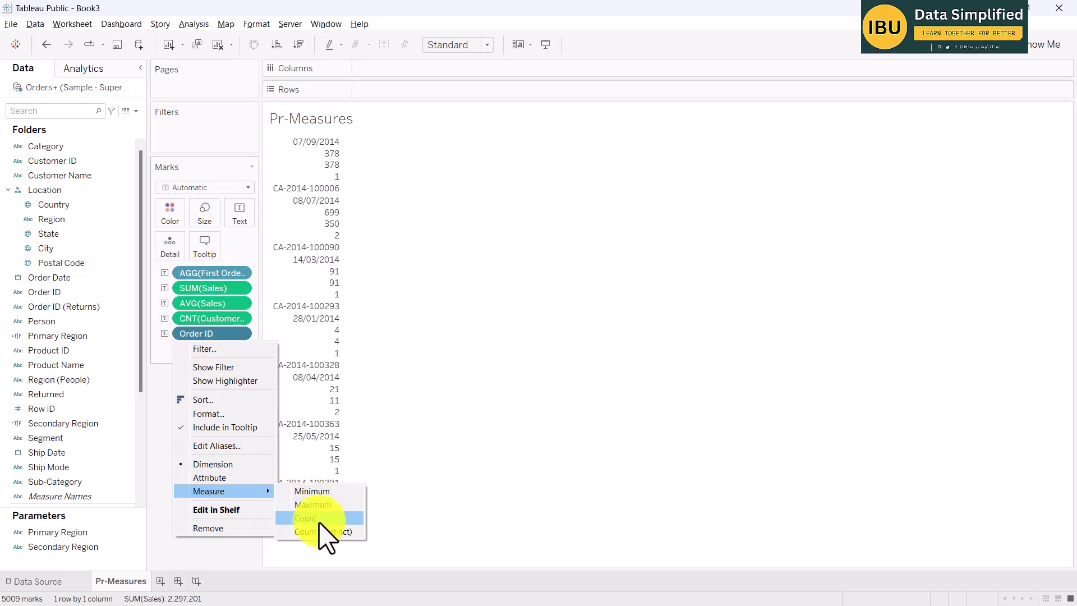
{"action": "left_click", "coordinate": [319, 520]}
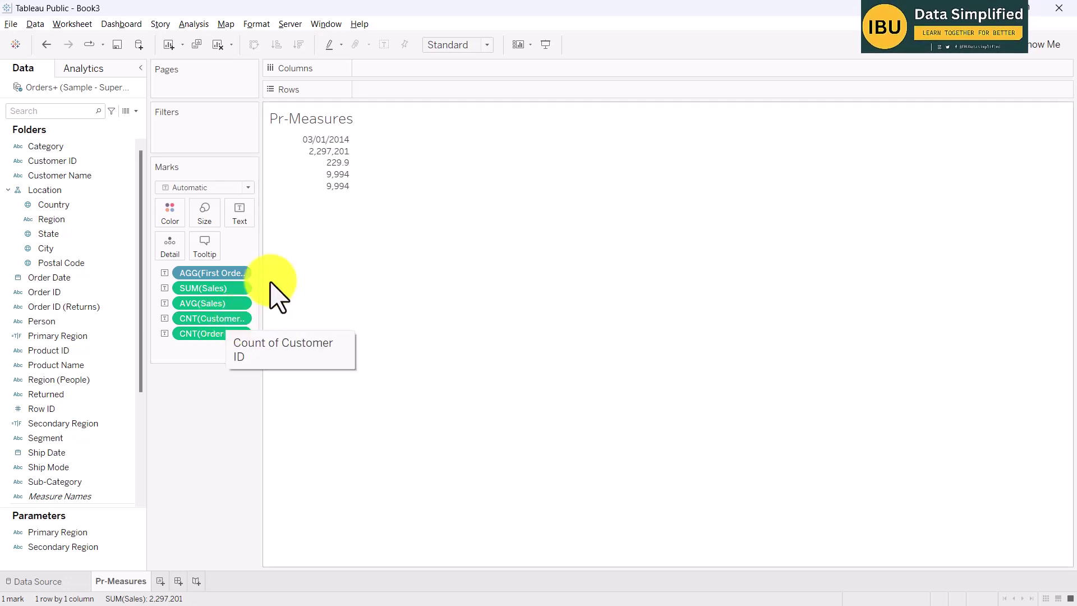
{"action": "left_click_drag", "start_coordinate": [262, 276], "coordinate": [294, 277]}
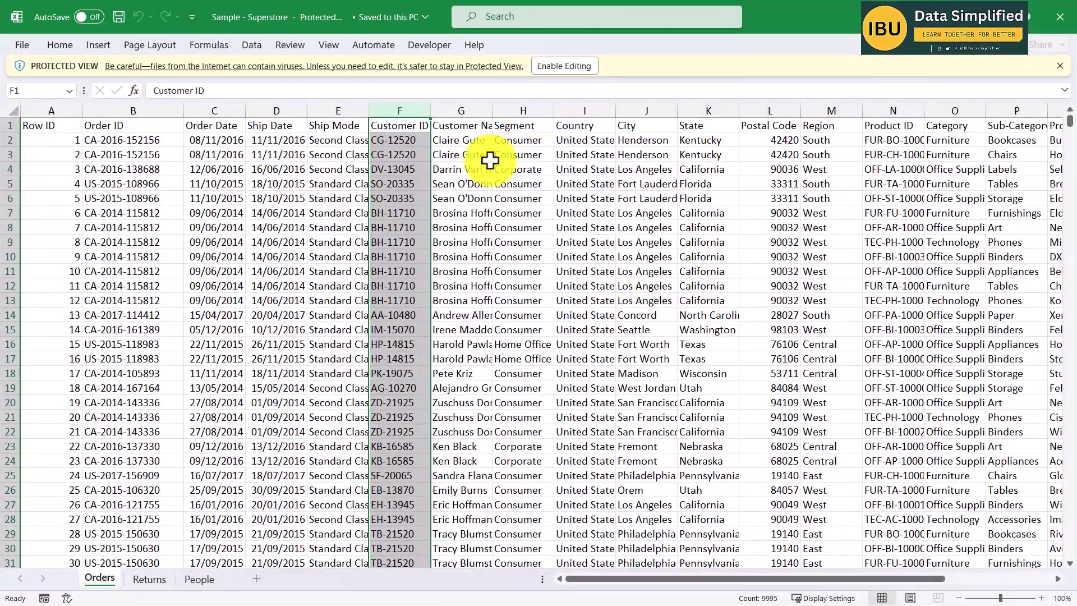
- Switch to the Sample - Superstore workbook in Excel and examine repeated Customer IDs on the Orders sheet, widening that column to fit
{"action": "left_click", "coordinate": [278, 256]}
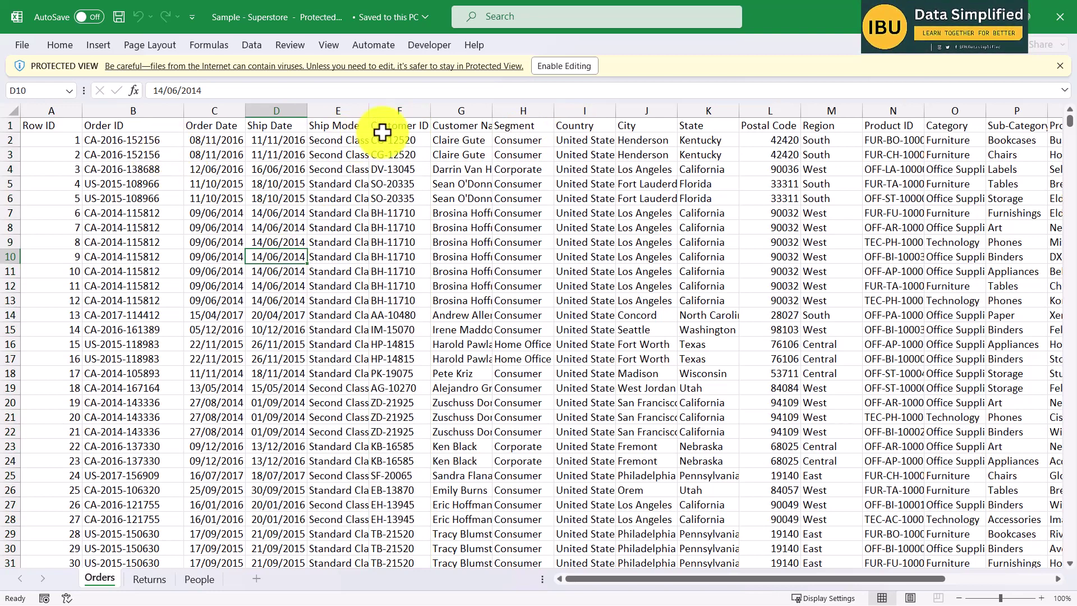
{"action": "double_click", "coordinate": [430, 111]}
{"action": "left_click_drag", "start_coordinate": [432, 138], "coordinate": [429, 152]}
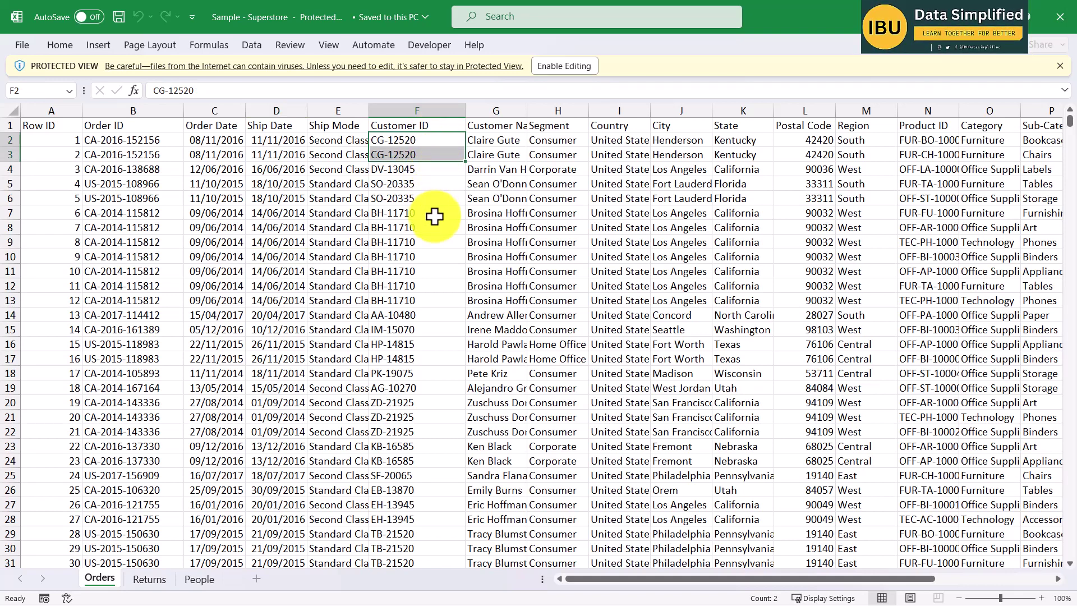
{"action": "left_click_drag", "start_coordinate": [435, 217], "coordinate": [435, 306]}
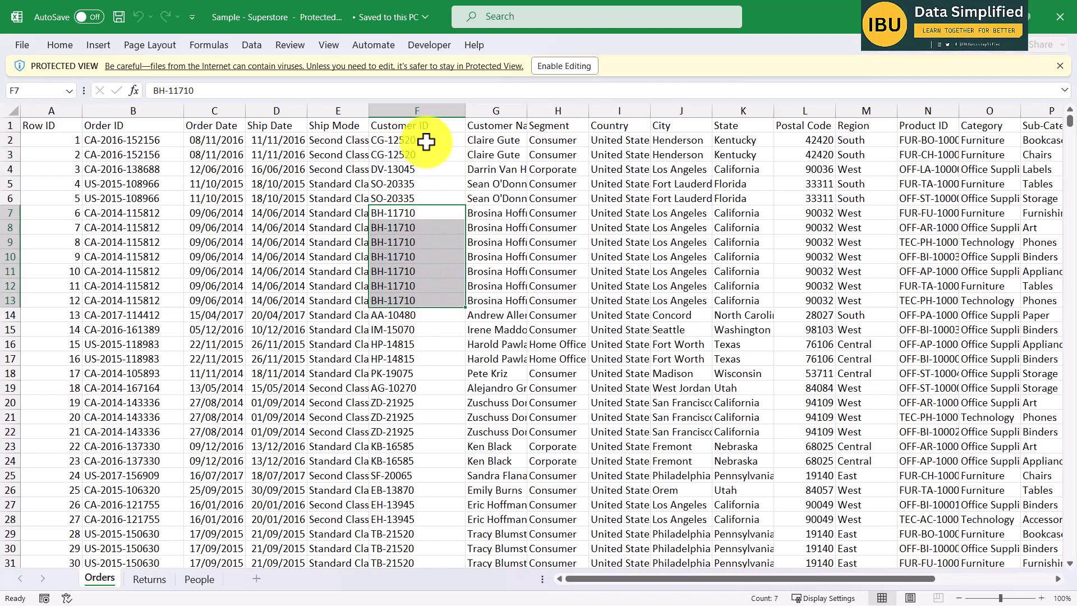
{"action": "left_click_drag", "start_coordinate": [427, 142], "coordinate": [434, 153]}
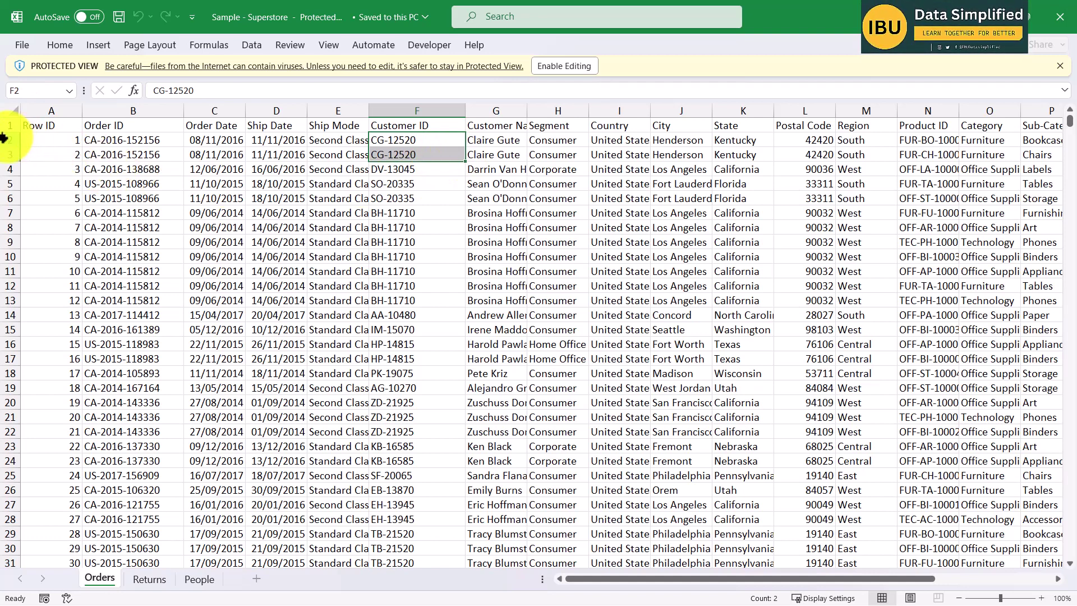
{"action": "left_click_drag", "start_coordinate": [4, 139], "coordinate": [8, 154]}
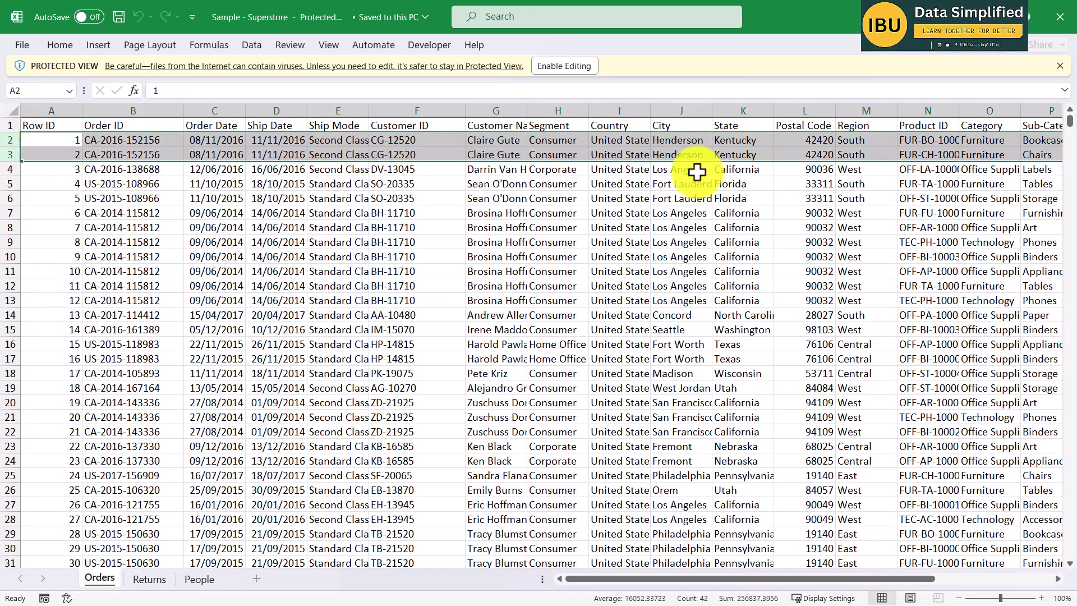
- Compare the sub-categories of the first two order rows, widening that column, and check for repeated Order IDs and Customer IDs
{"action": "left_click_drag", "start_coordinate": [779, 579], "coordinate": [861, 586]}
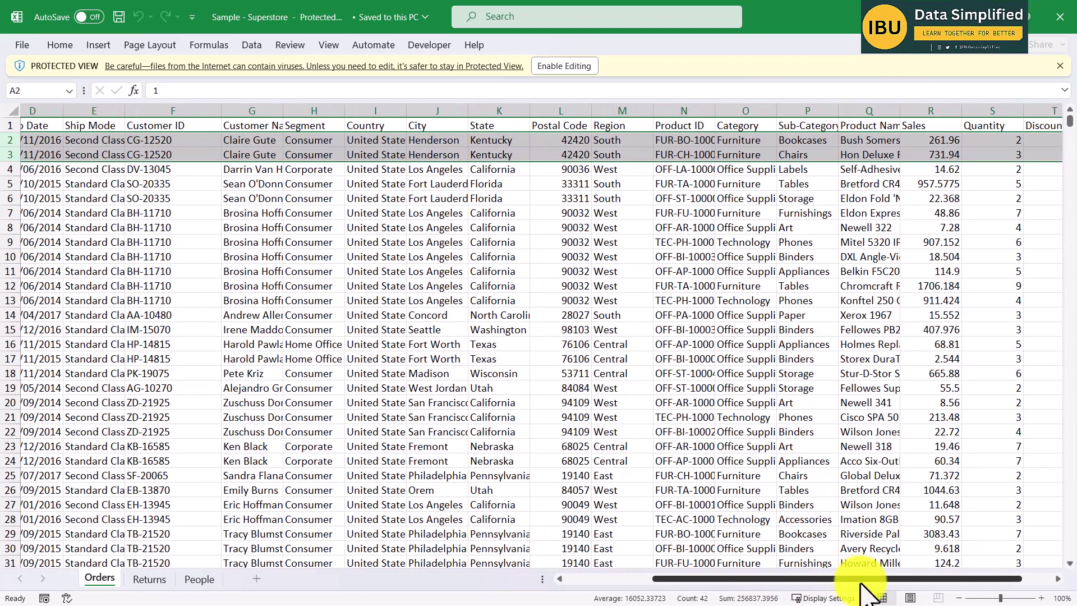
{"action": "left_click", "coordinate": [795, 138]}
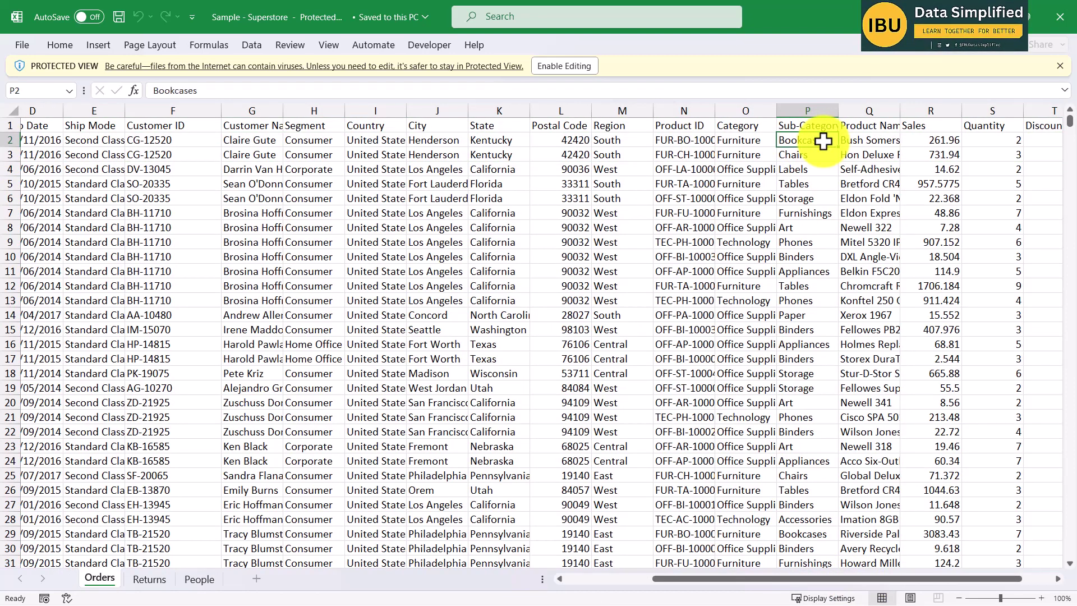
{"action": "double_click", "coordinate": [836, 112]}
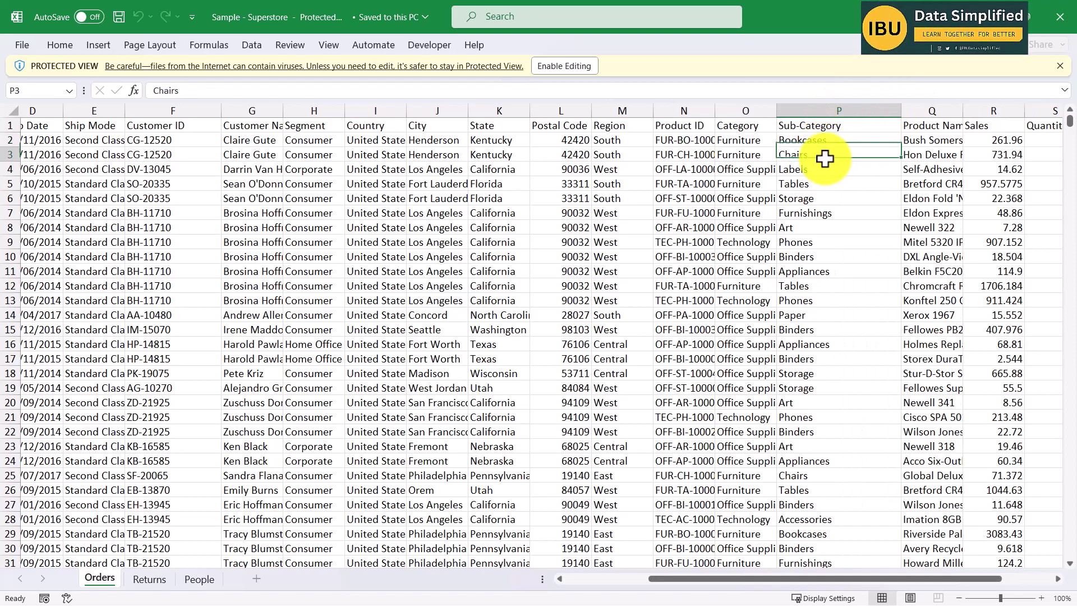
{"action": "left_click_drag", "start_coordinate": [825, 159], "coordinate": [824, 140]}
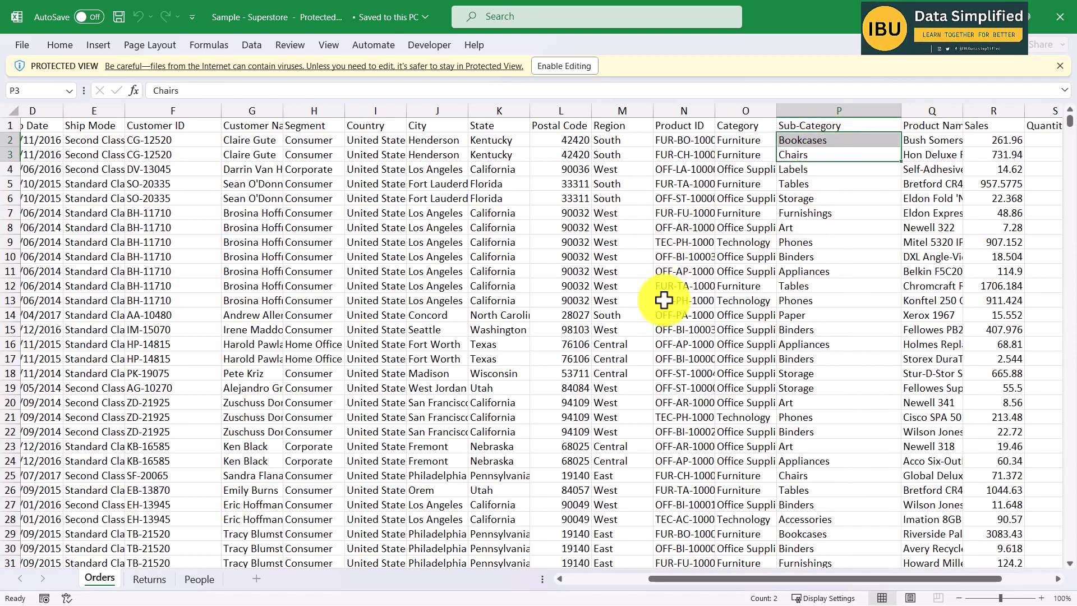
{"action": "left_click_drag", "start_coordinate": [664, 578], "coordinate": [577, 579]}
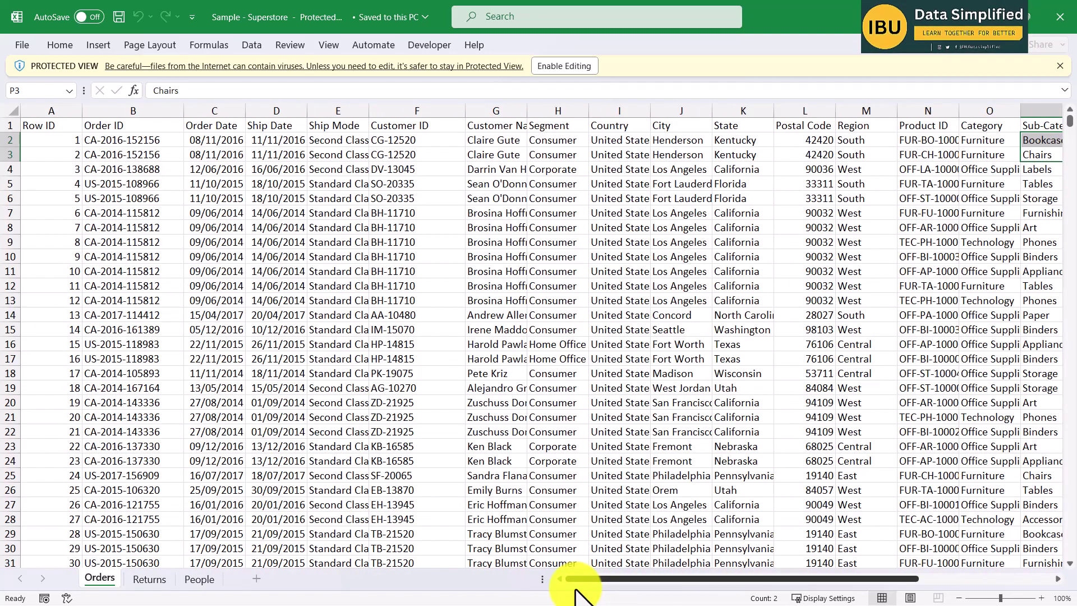
{"action": "left_click_drag", "start_coordinate": [144, 140], "coordinate": [145, 311]}
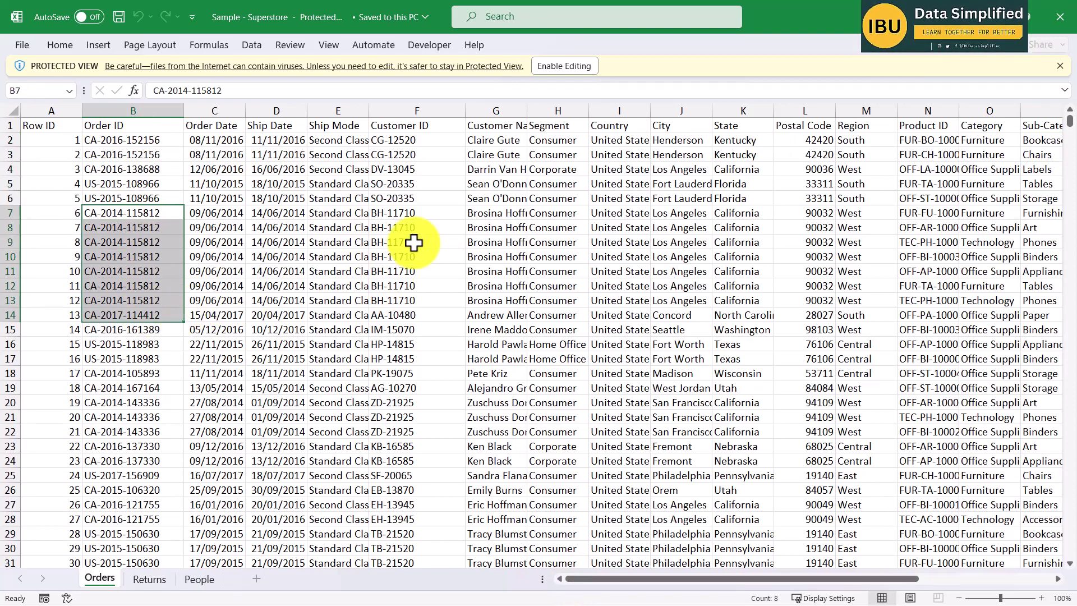
{"action": "left_click_drag", "start_coordinate": [418, 213], "coordinate": [414, 303]}
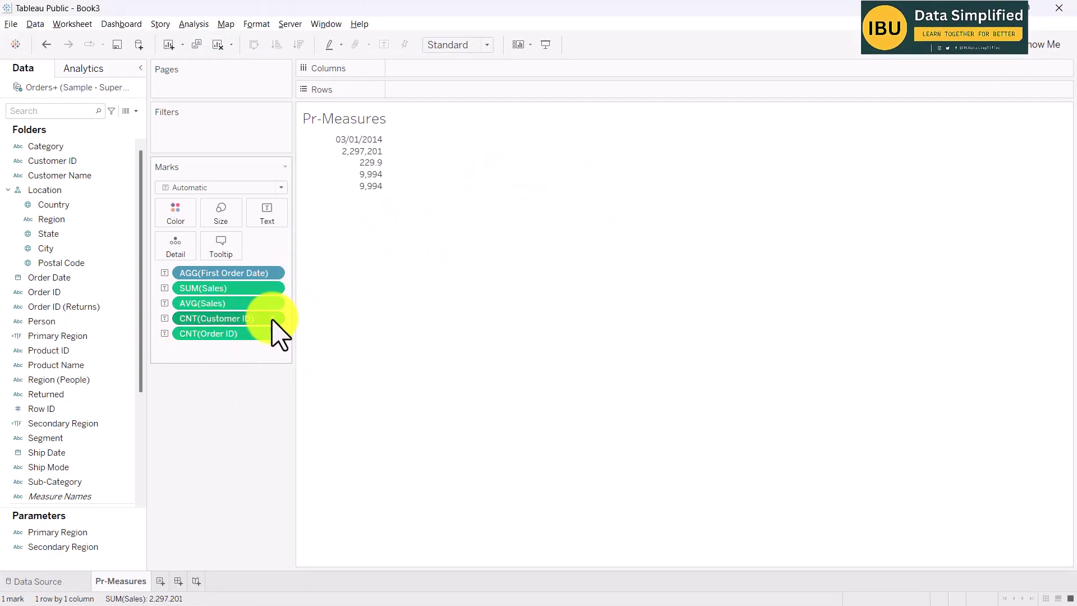
- Return to Tableau and change the Customer ID and Order ID measures on Text to Count (Distinct)
{"action": "right_click", "coordinate": [272, 321]}
{"action": "mouse_move", "coordinate": [278, 431]}
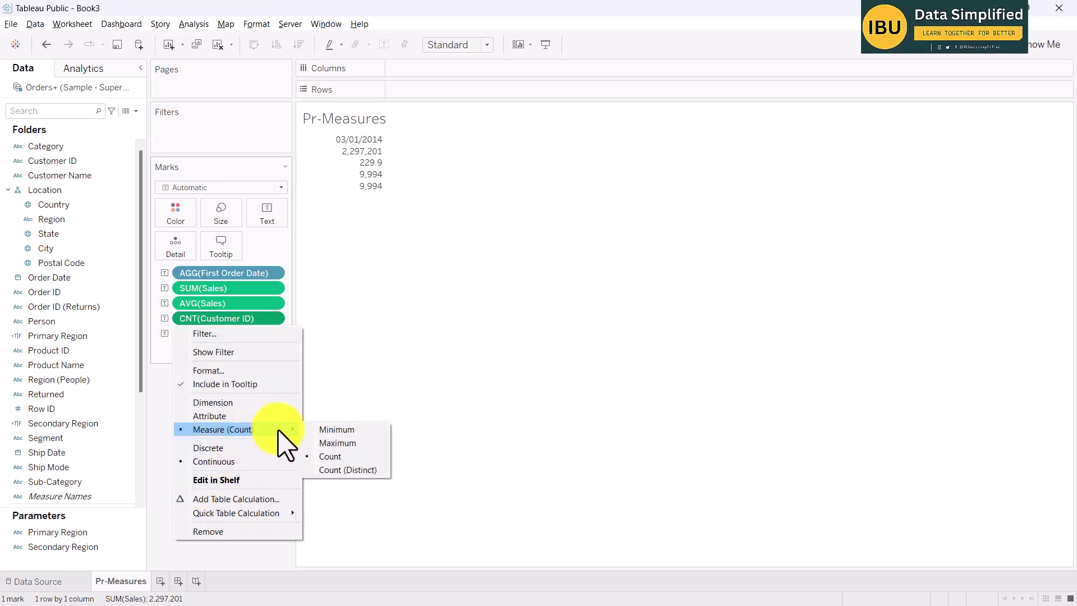
{"action": "left_click", "coordinate": [360, 474]}
{"action": "mouse_move", "coordinate": [372, 171]}
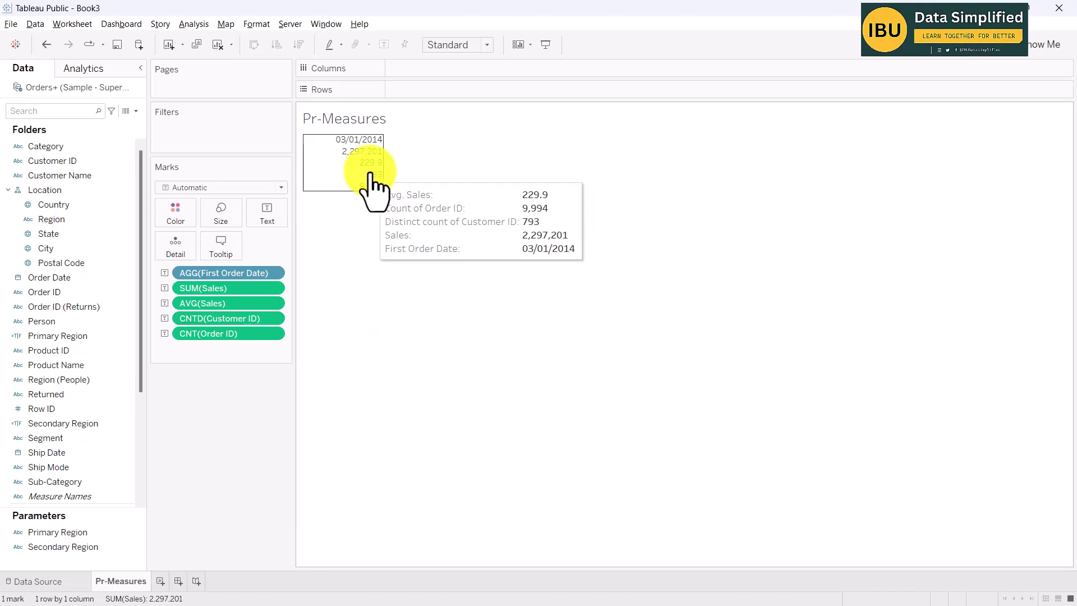
{"action": "right_click", "coordinate": [277, 337]}
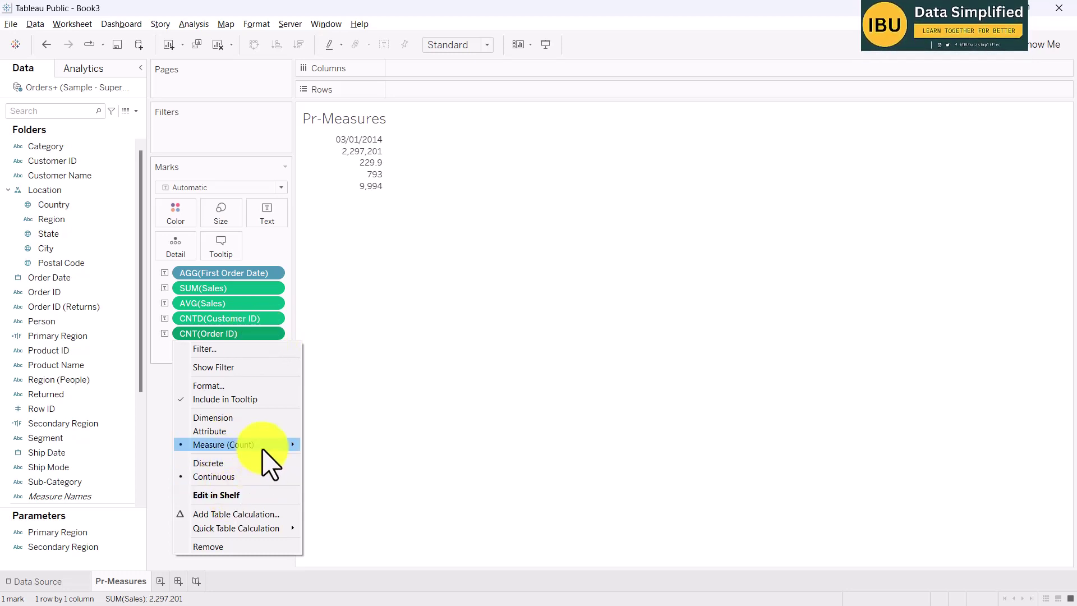
{"action": "mouse_move", "coordinate": [264, 444]}
{"action": "left_click", "coordinate": [336, 485]}
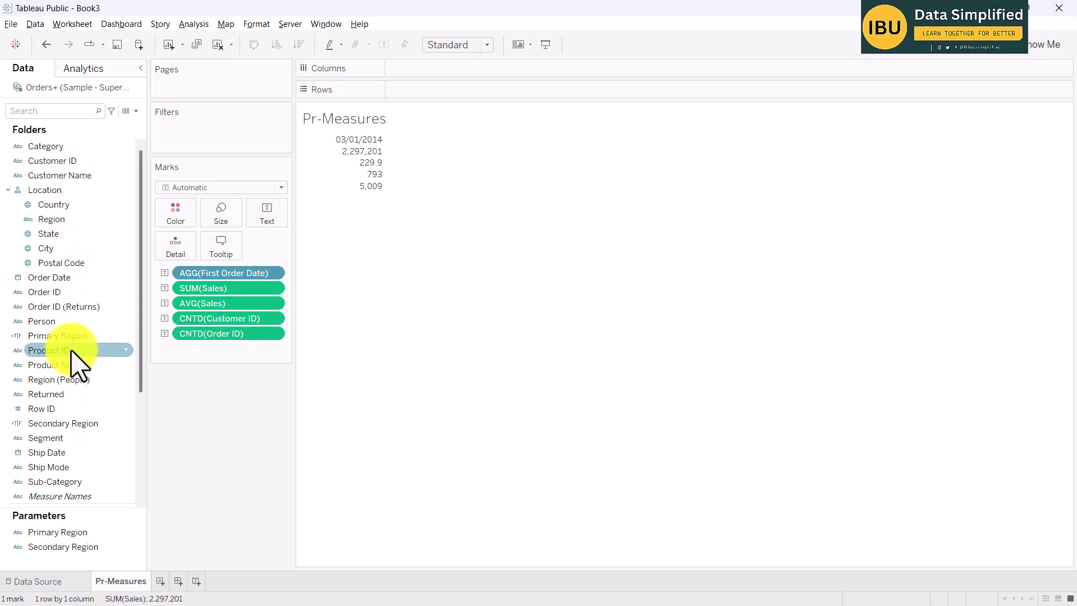
- Add Product ID to Text as a Count (Distinct) measure
{"action": "left_click_drag", "start_coordinate": [72, 352], "coordinate": [195, 385]}
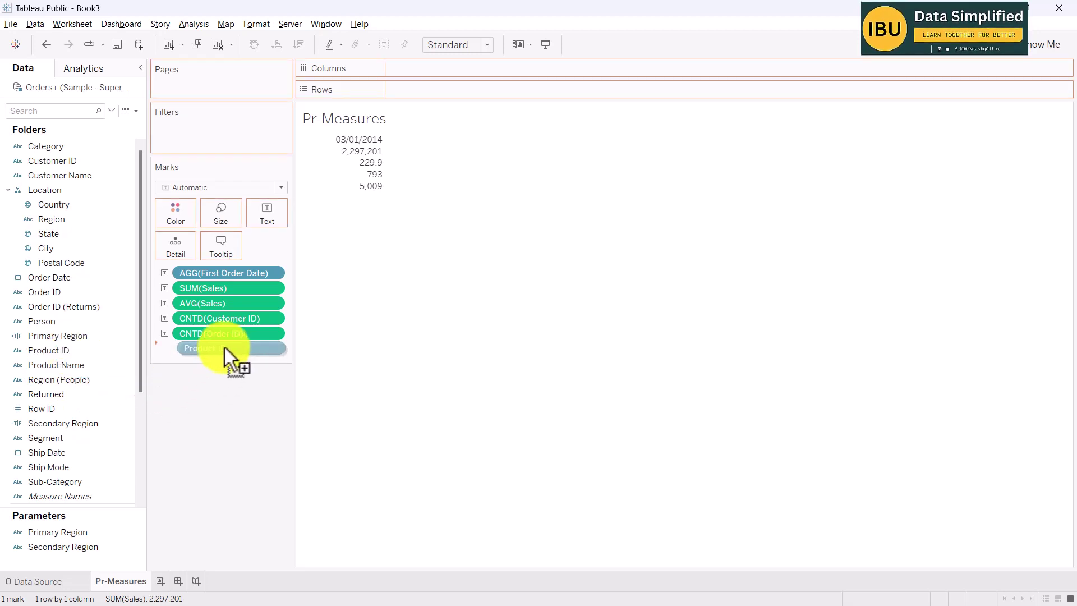
{"action": "left_click_drag", "start_coordinate": [224, 348], "coordinate": [277, 214]}
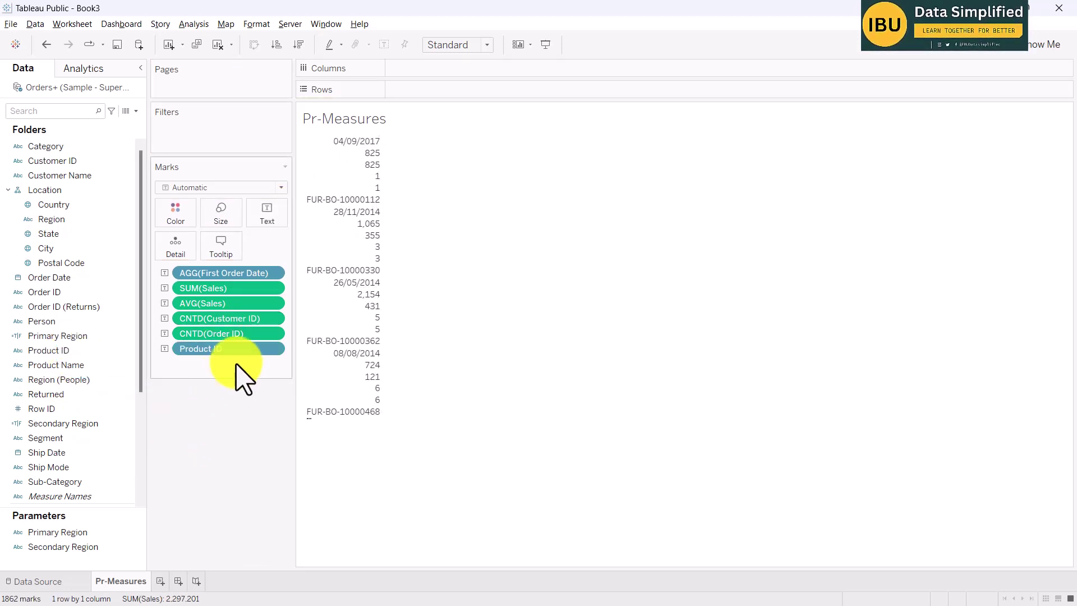
{"action": "left_click", "coordinate": [278, 349]}
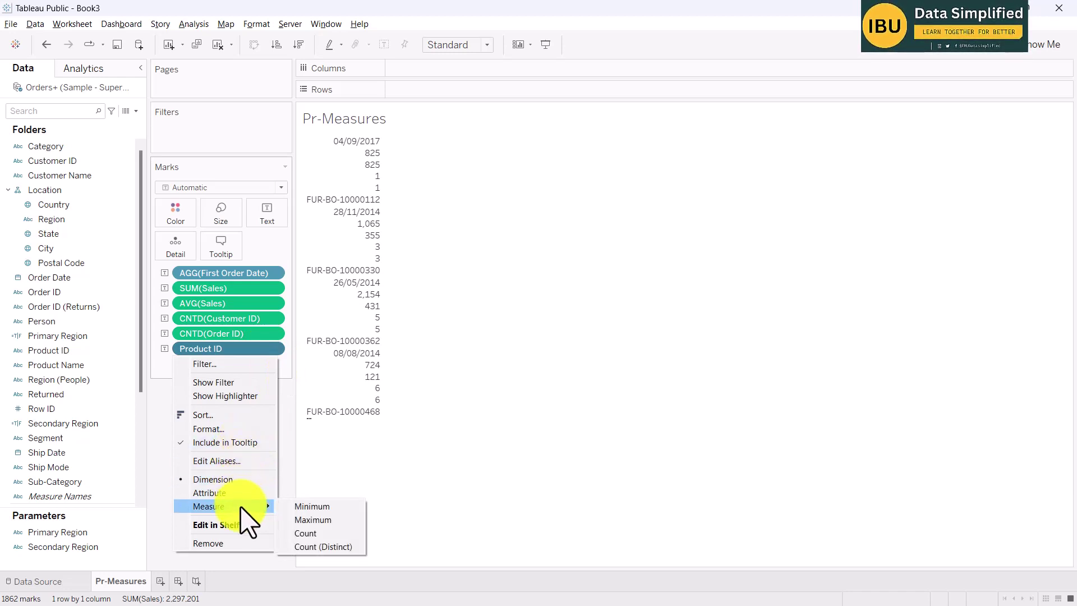
{"action": "left_click", "coordinate": [320, 547]}
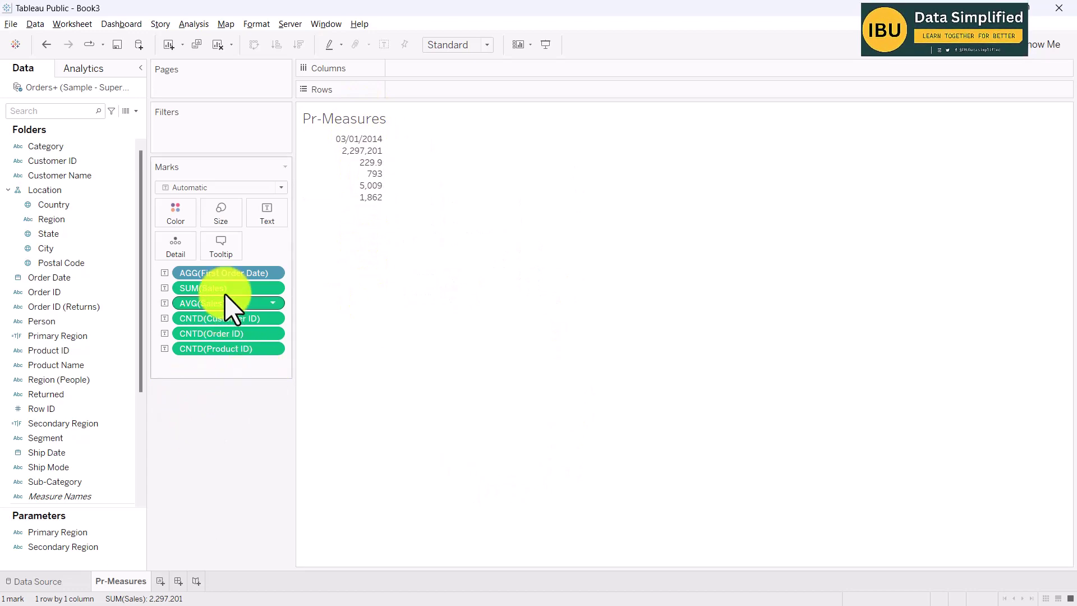
- Compare the required dashboard details in the Comparison of Region Based on Sales document in Word with the Pr-Measures values, and return to Tableau
{"action": "key", "text": "alt+Tab"}
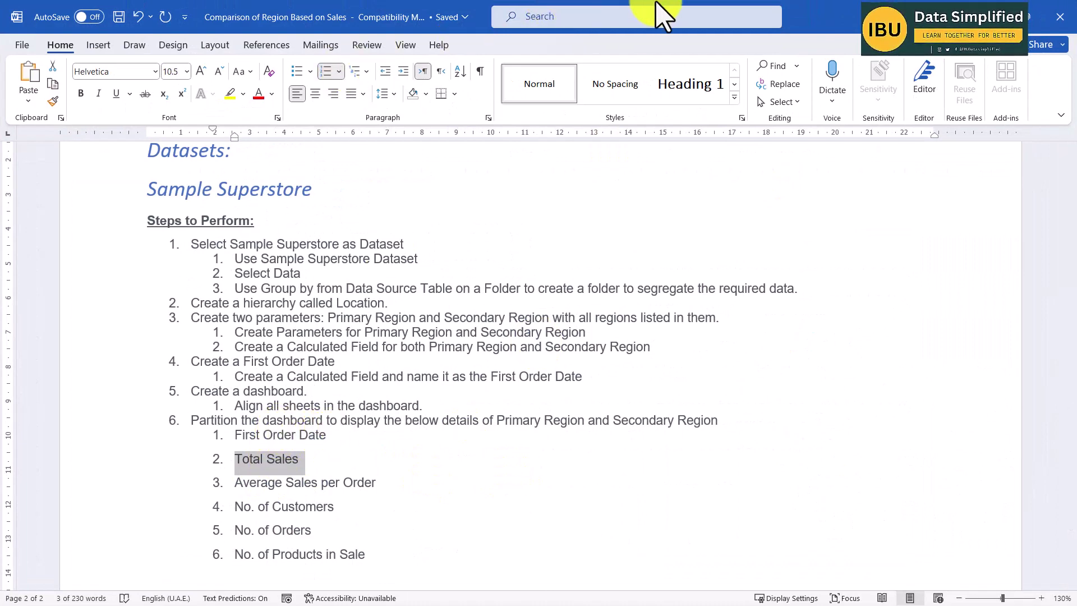
{"action": "double_click", "coordinate": [807, 17]}
{"action": "left_click_drag", "start_coordinate": [822, 25], "coordinate": [961, 52]}
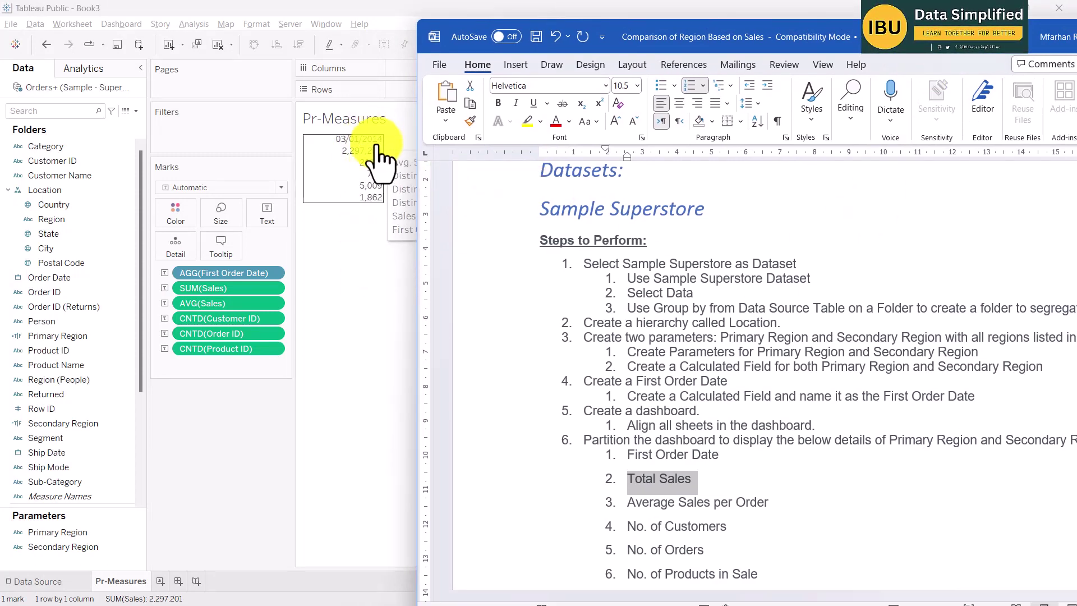
{"action": "left_click_drag", "start_coordinate": [954, 48], "coordinate": [954, 31]}
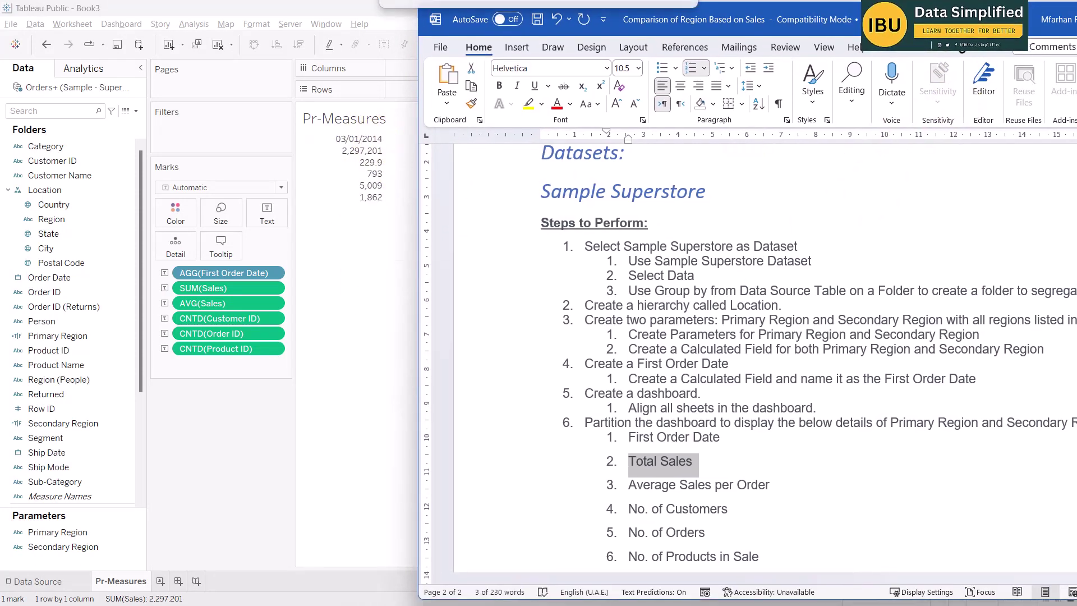
{"action": "scroll", "coordinate": [786, 292], "scroll_direction": "down", "scroll_amount": 3}
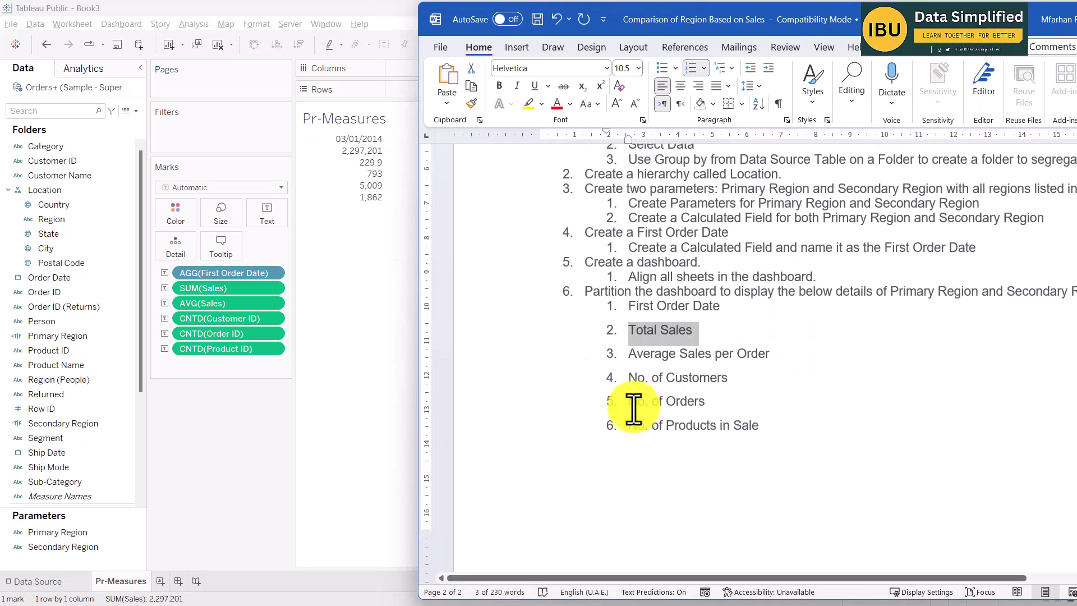
{"action": "mouse_move", "coordinate": [361, 160]}
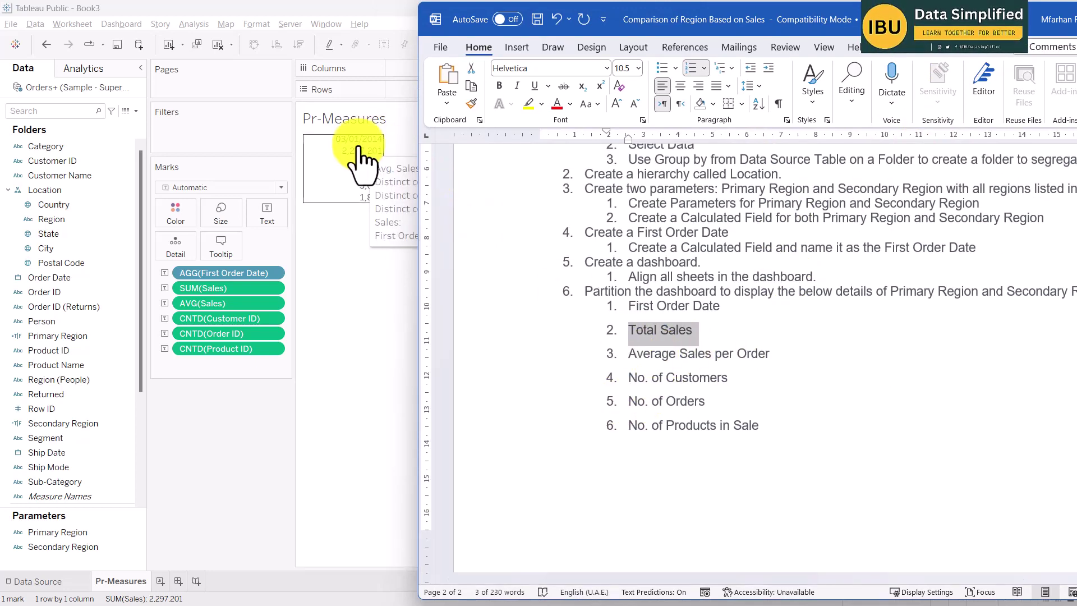
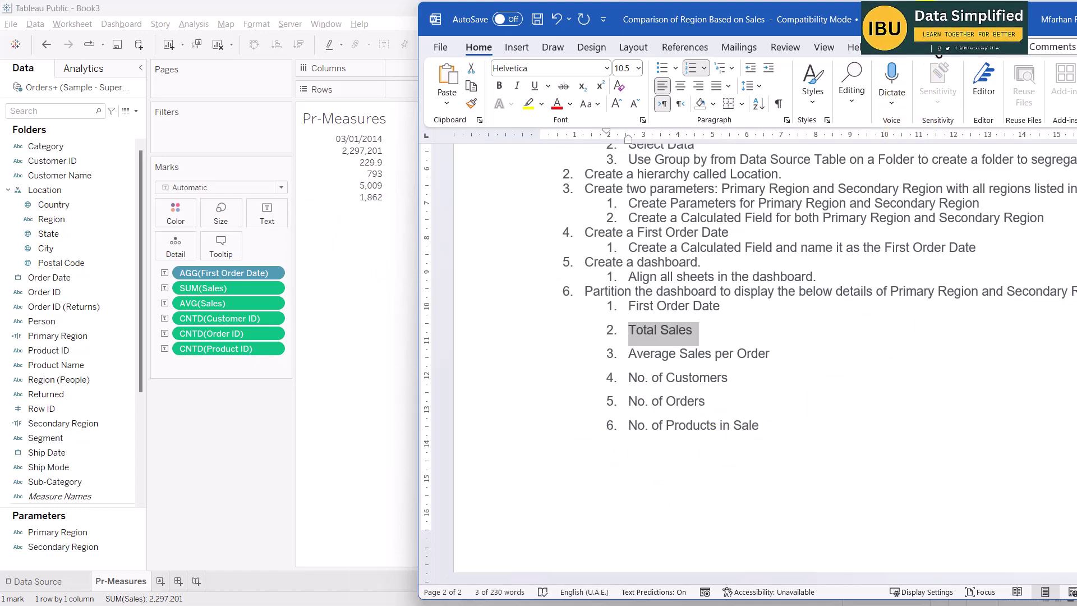
{"action": "left_click_drag", "start_coordinate": [923, 17], "coordinate": [560, 9]}
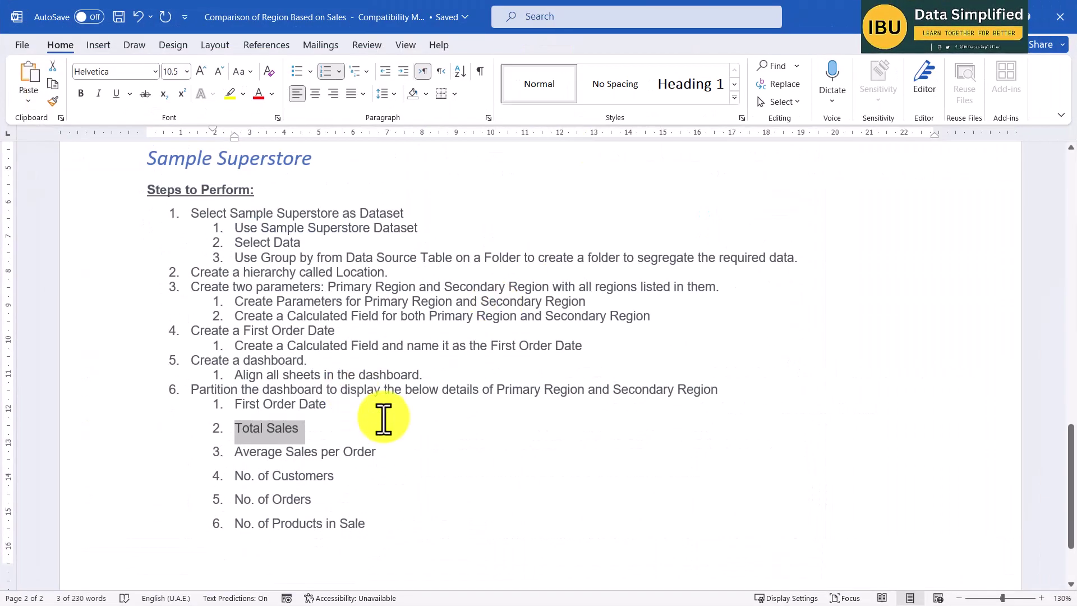
{"action": "scroll", "coordinate": [384, 418], "scroll_direction": "down", "scroll_amount": 3}
{"action": "scroll", "coordinate": [442, 469], "scroll_direction": "up", "scroll_amount": 5}
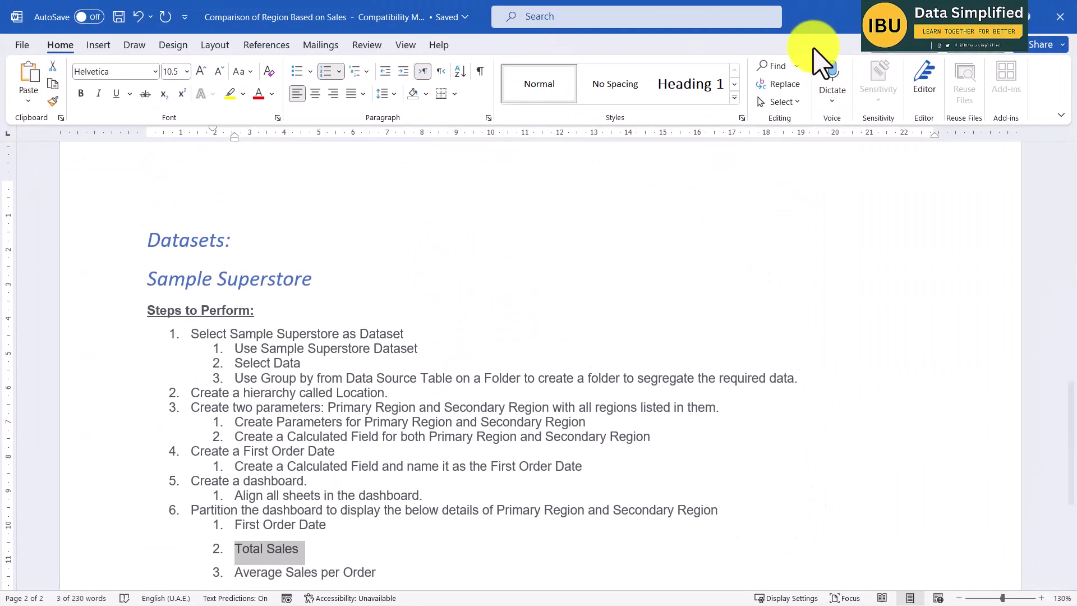
{"action": "left_click", "coordinate": [1006, 16]}
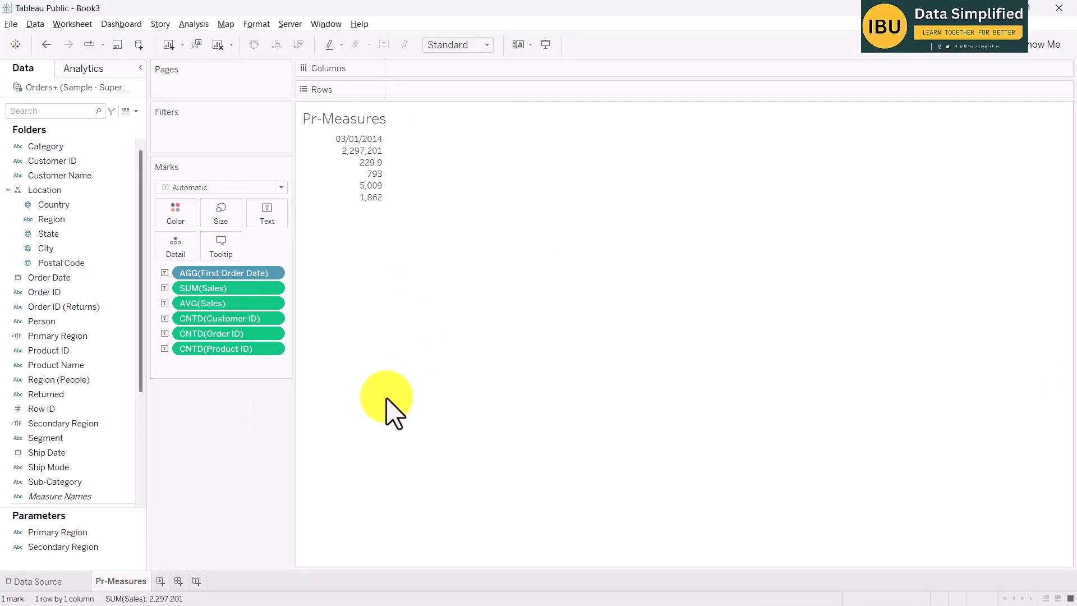
{"action": "left_click", "coordinate": [269, 223]}
{"action": "left_click", "coordinate": [360, 240]}
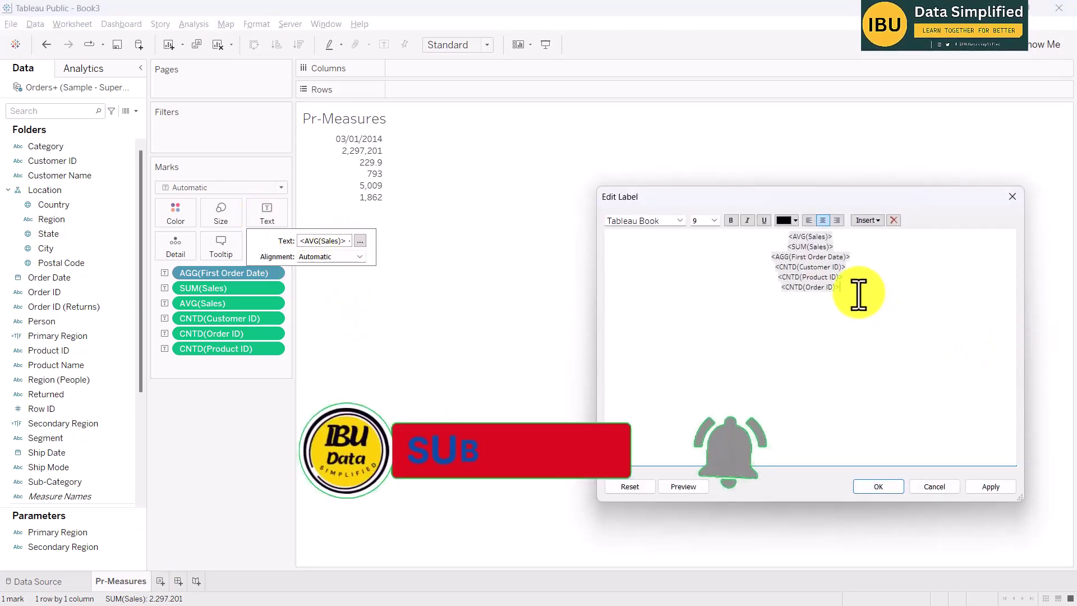
{"action": "left_click_drag", "start_coordinate": [856, 294], "coordinate": [750, 235]}
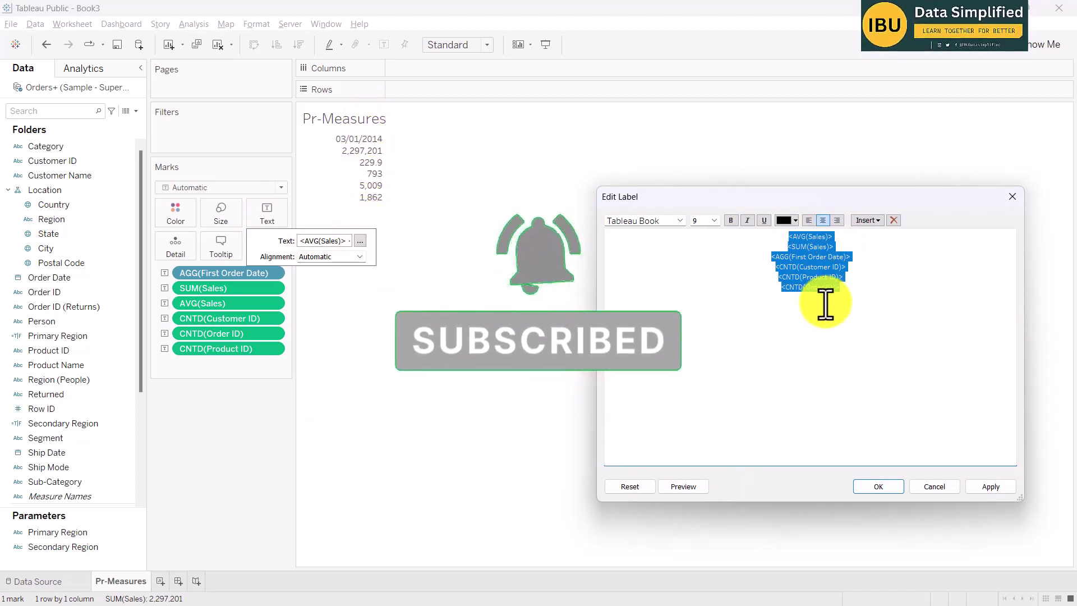
{"action": "left_click", "coordinate": [937, 486]}
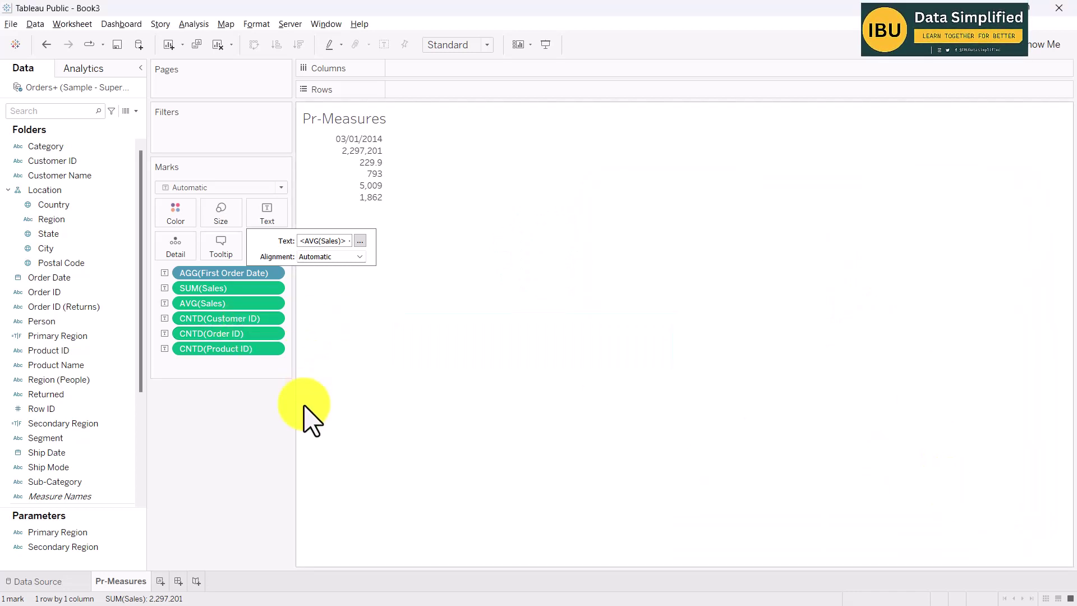
{"action": "left_click", "coordinate": [348, 365]}
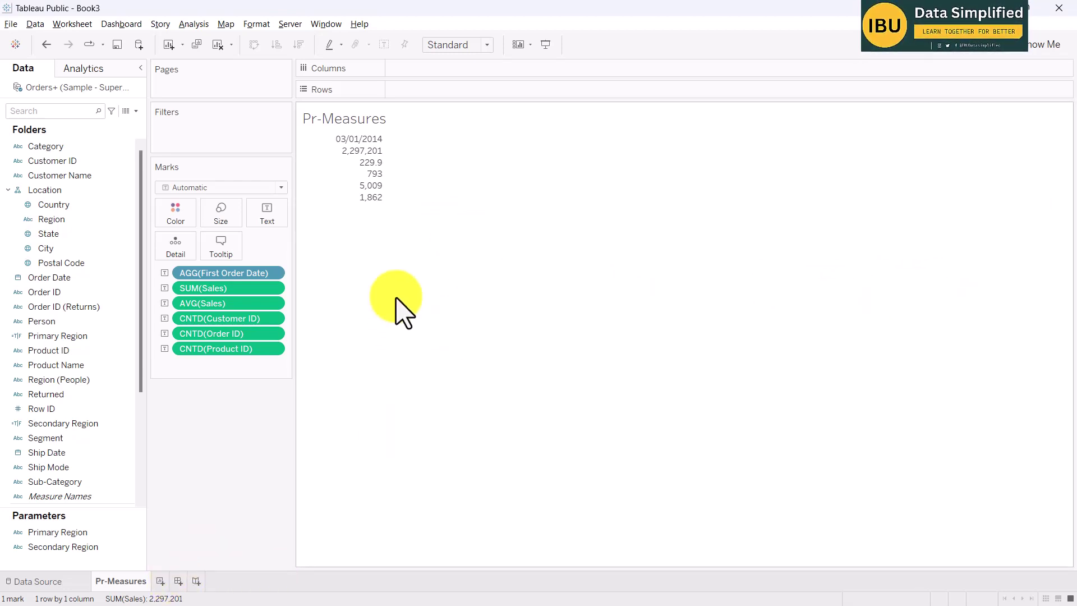
- Format the SUM(Sales) numbers as Currency (Custom) with a $ prefix and no decimals, based on the English (United States) locale
{"action": "left_click", "coordinate": [362, 165]}
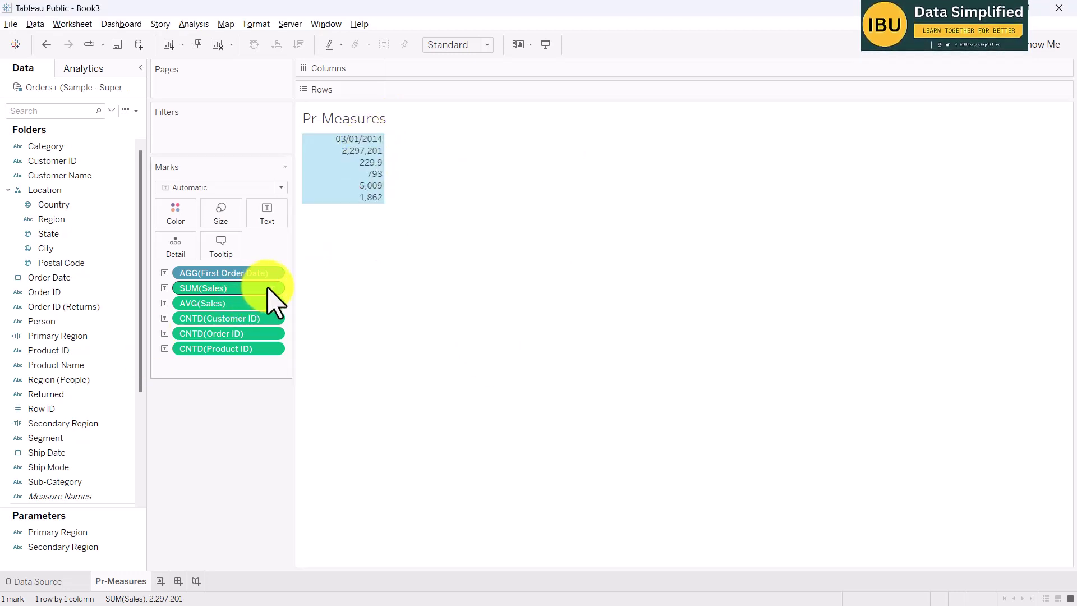
{"action": "right_click", "coordinate": [267, 287]}
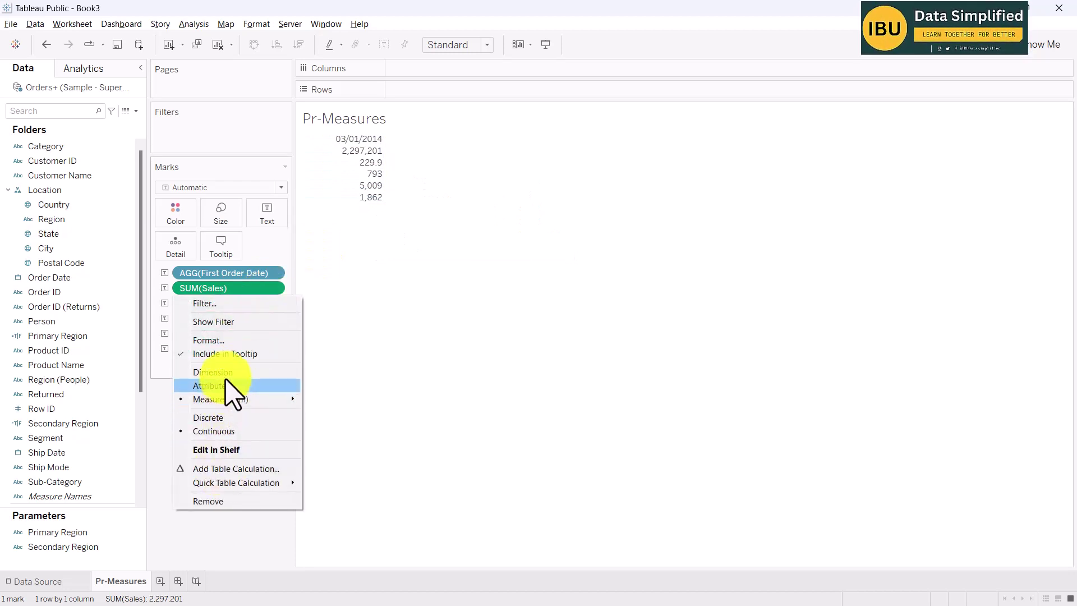
{"action": "left_click", "coordinate": [216, 340]}
{"action": "left_click", "coordinate": [121, 192]}
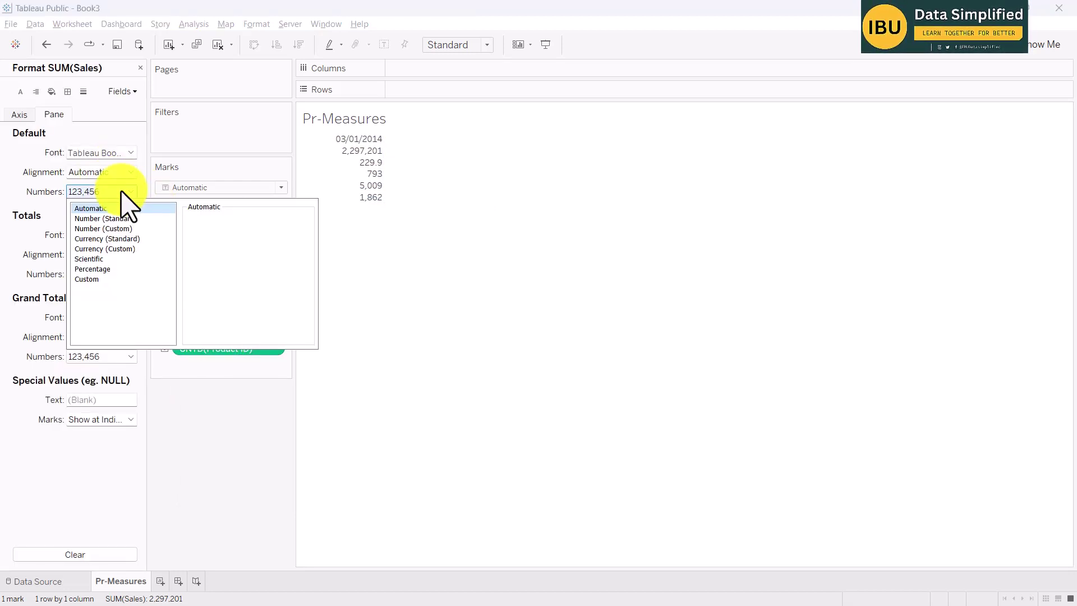
{"action": "left_click", "coordinate": [101, 228]}
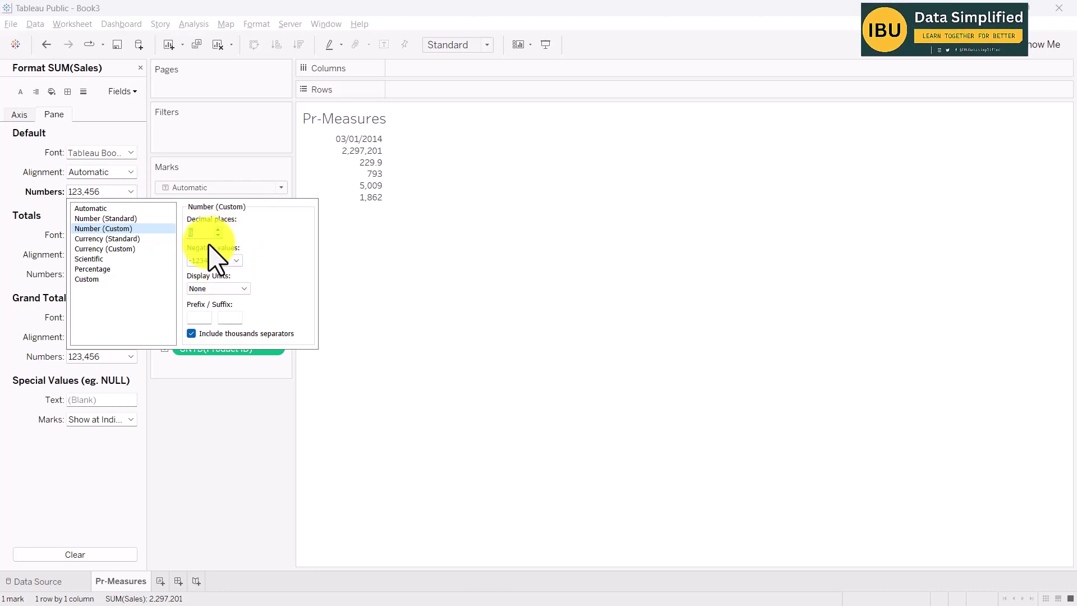
{"action": "left_click", "coordinate": [107, 239]}
{"action": "left_click", "coordinate": [283, 232]}
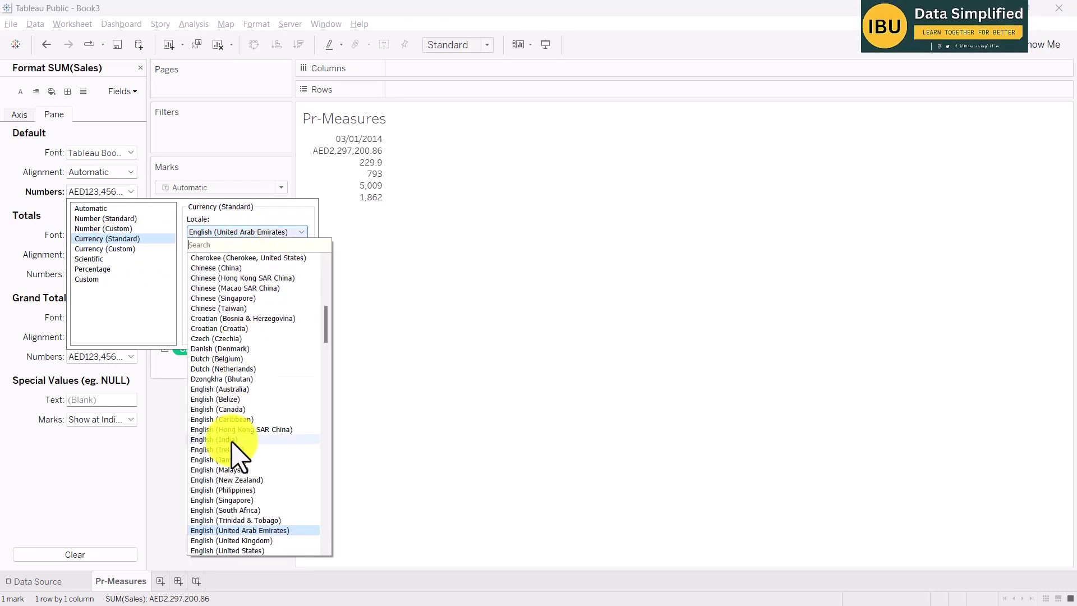
{"action": "left_click", "coordinate": [230, 550]}
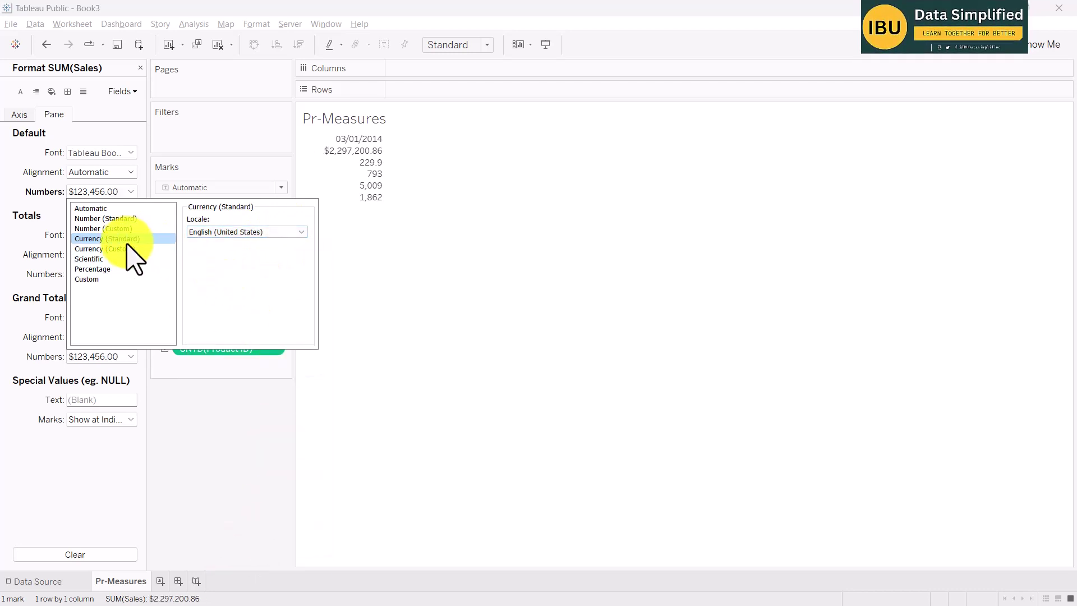
{"action": "left_click", "coordinate": [112, 248]}
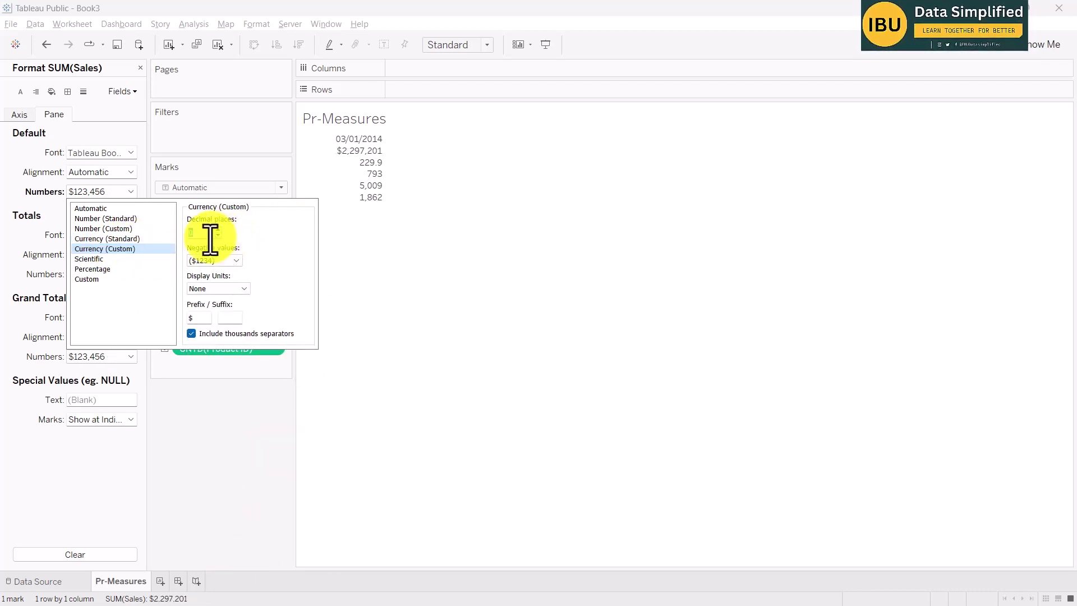
{"action": "left_click", "coordinate": [320, 312]}
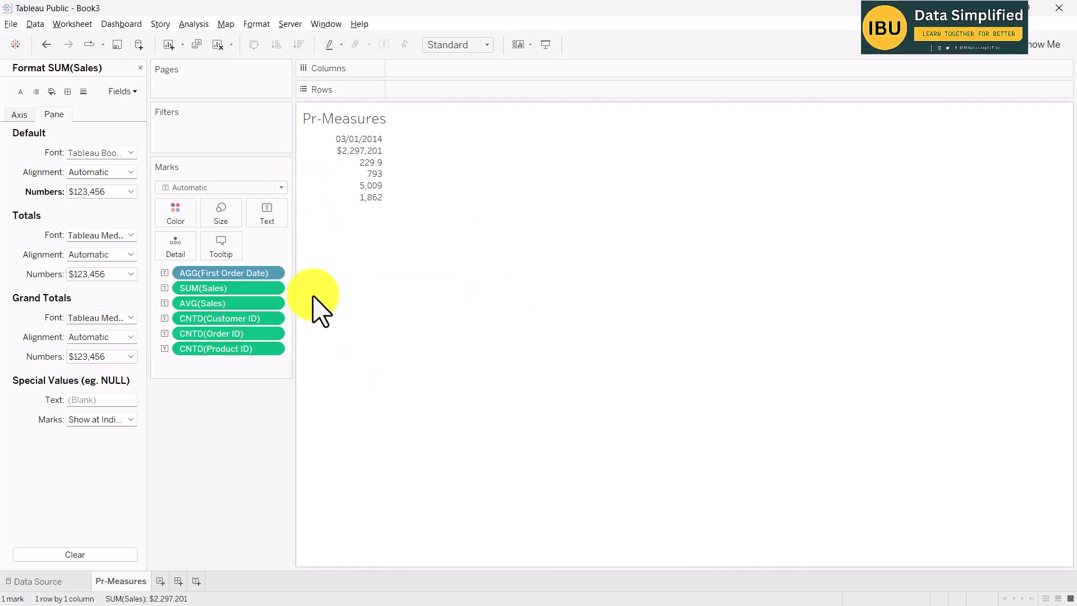
- Format the AVG(Sales) numbers as Currency (Custom) with a $ prefix and 0 decimal places, based on the English (United States) locale
{"action": "left_click", "coordinate": [243, 304]}
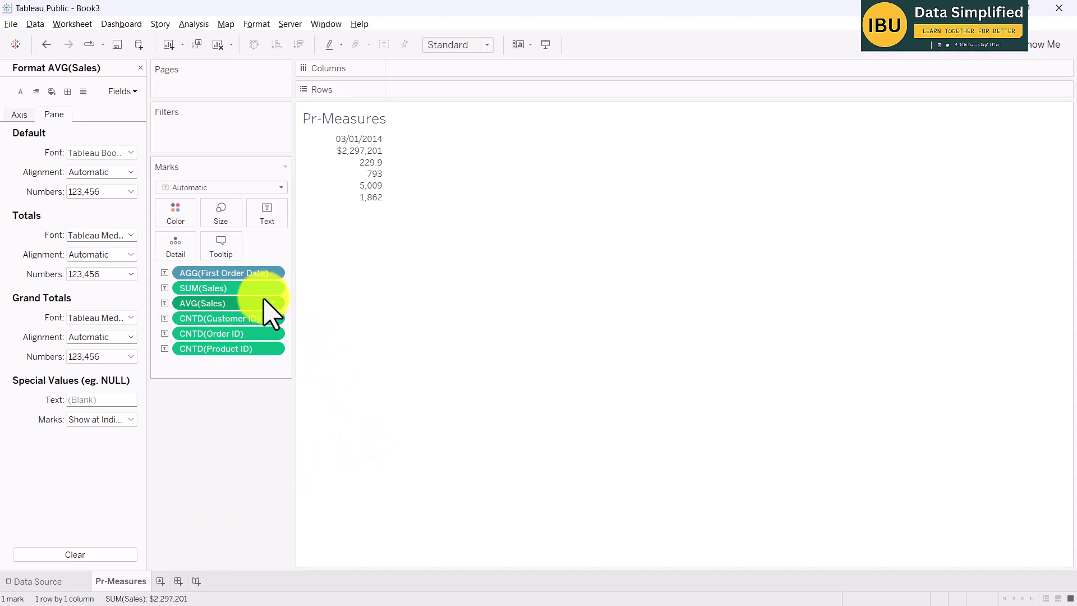
{"action": "left_click", "coordinate": [115, 192]}
{"action": "left_click", "coordinate": [153, 240]}
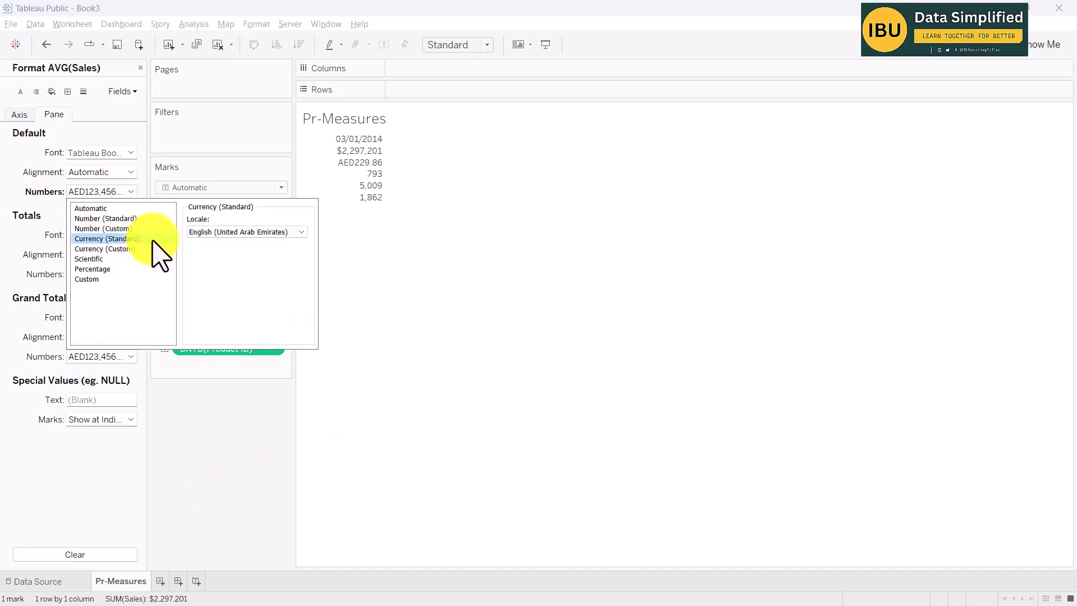
{"action": "left_click", "coordinate": [233, 232]}
{"action": "left_click", "coordinate": [228, 551]}
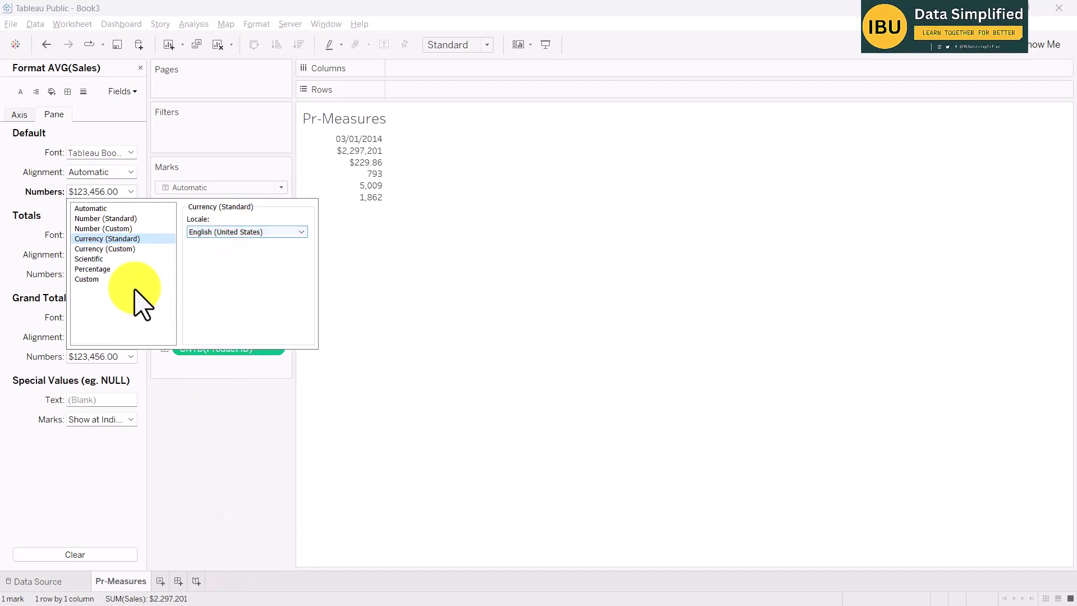
{"action": "left_click", "coordinate": [115, 249]}
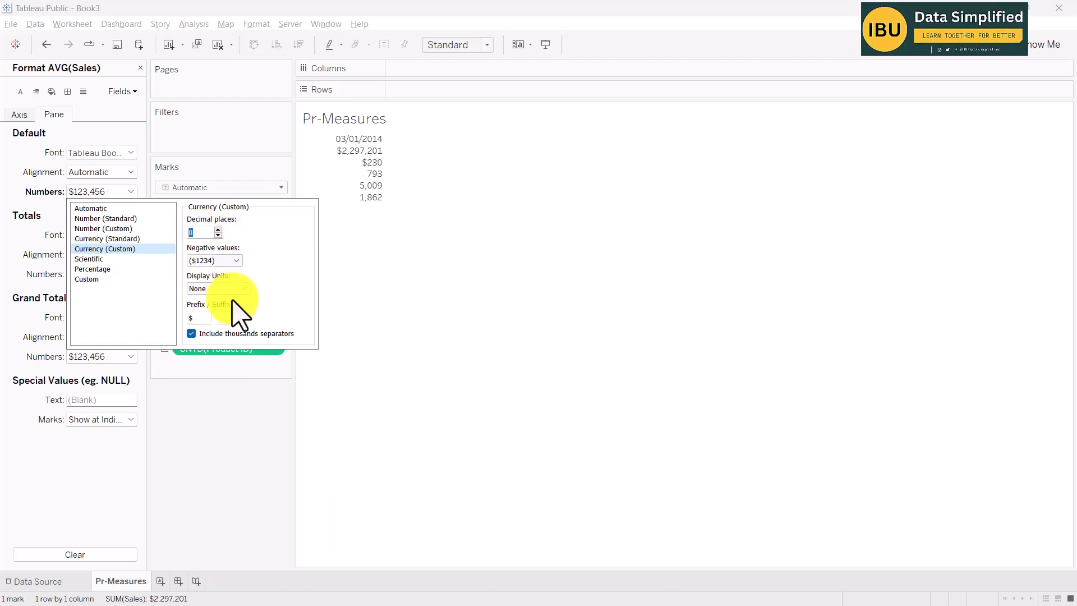
{"action": "left_click", "coordinate": [441, 258]}
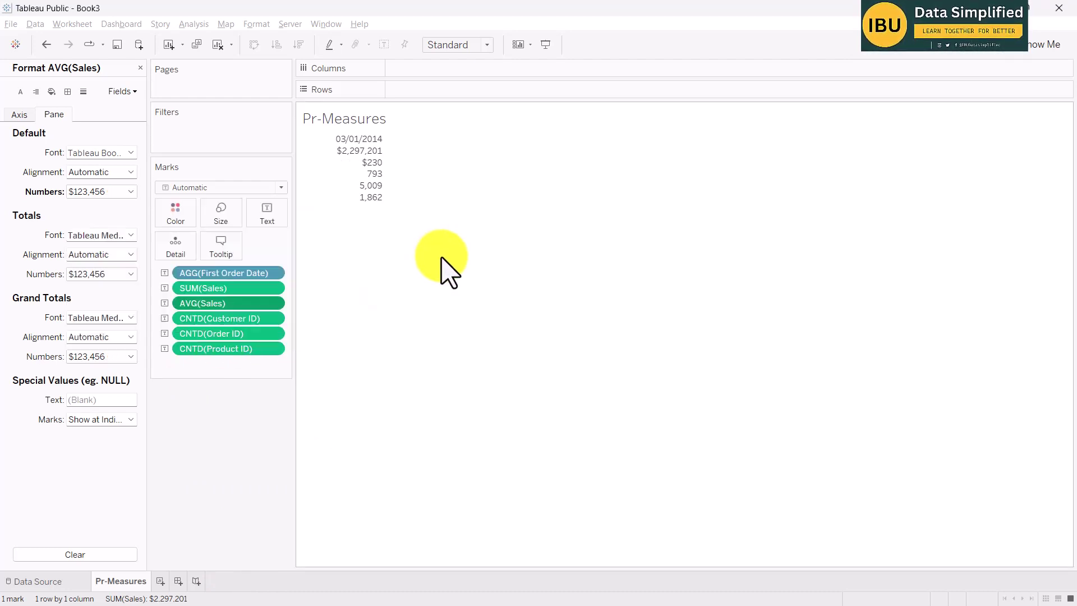
- Check the number format of the distinct Customer ID count
{"action": "left_click", "coordinate": [368, 193]}
{"action": "left_click", "coordinate": [220, 319]}
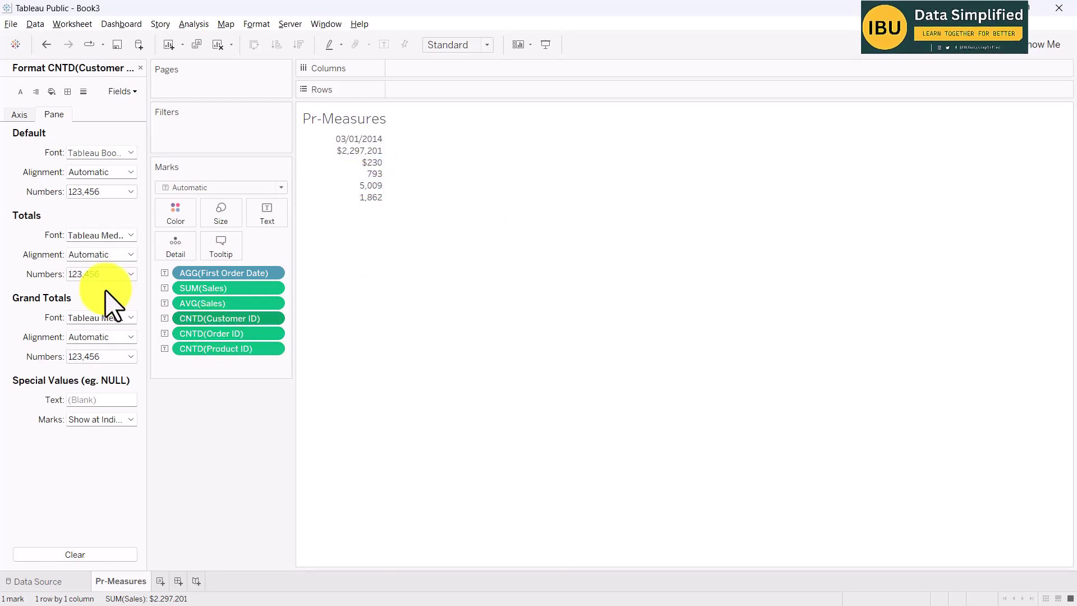
{"action": "left_click", "coordinate": [372, 199]}
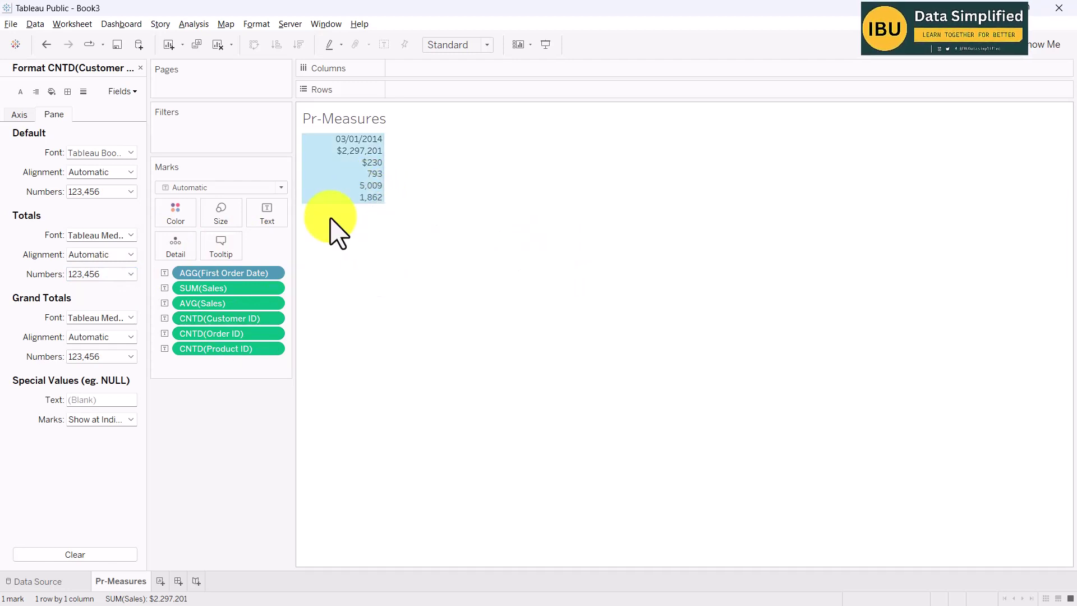
- Move the First Order Date line to the beginning of the Pr-Measures tooltip, above Avg. Sales, and apply the tooltip
{"action": "mouse_move", "coordinate": [370, 199]}
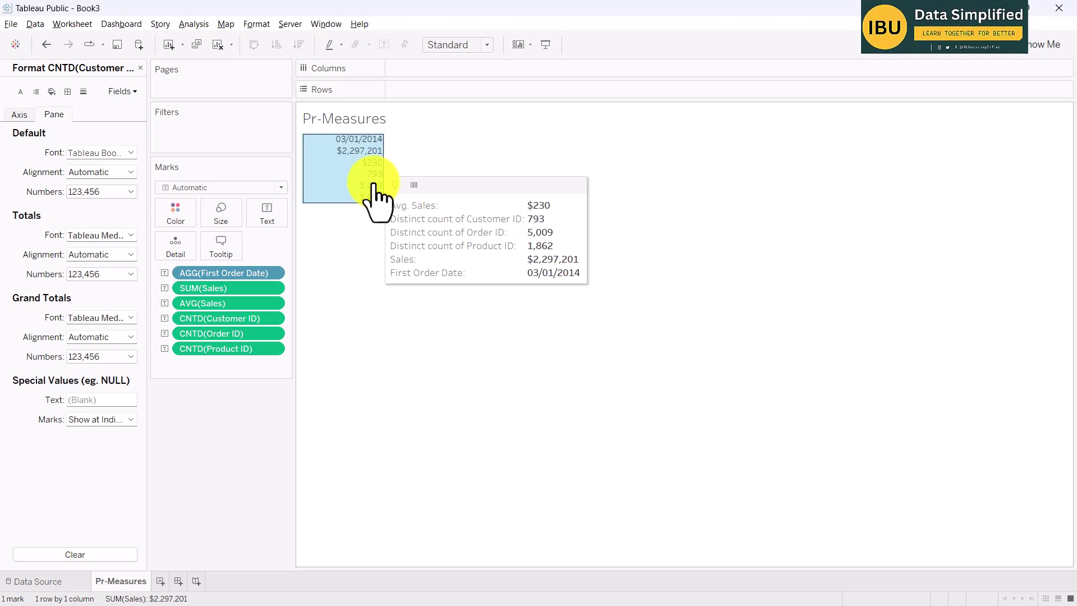
{"action": "left_click", "coordinate": [220, 245]}
{"action": "left_click_drag", "start_coordinate": [506, 206], "coordinate": [668, 191]}
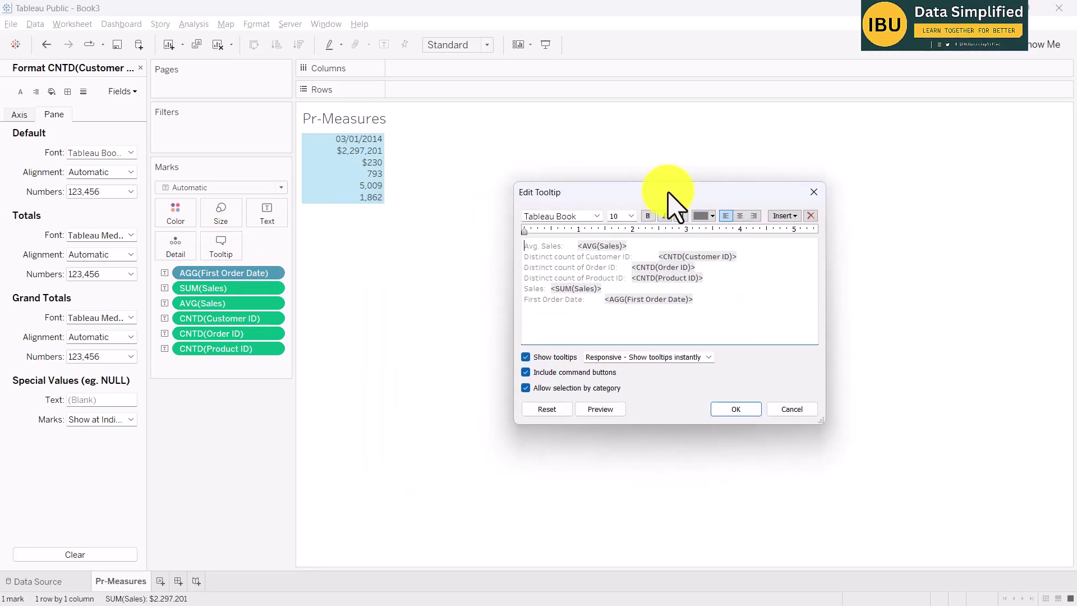
{"action": "left_click_drag", "start_coordinate": [732, 299], "coordinate": [535, 309]}
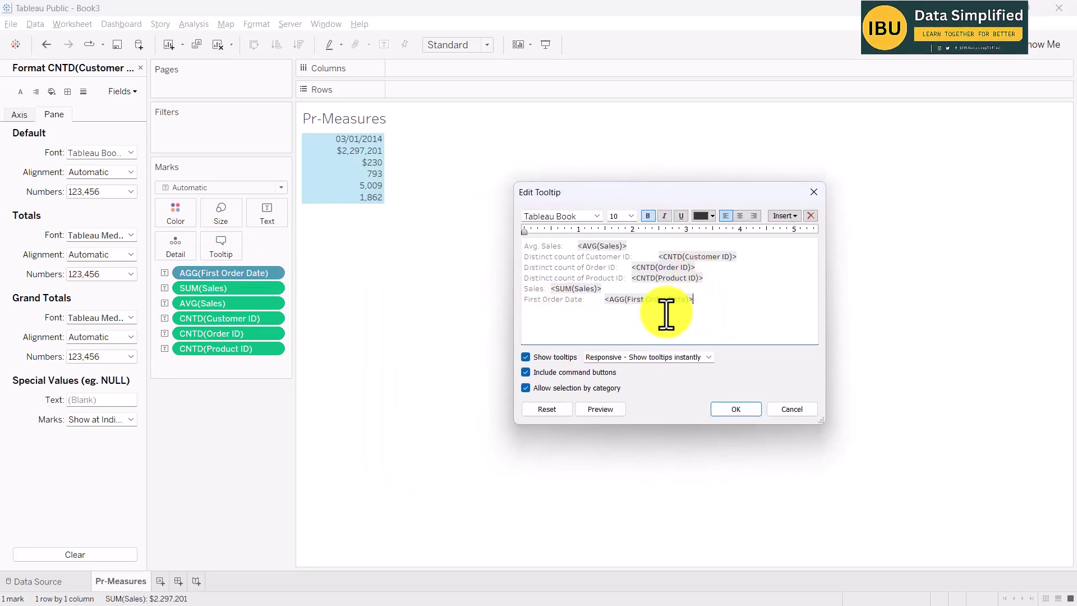
{"action": "left_click_drag", "start_coordinate": [707, 300], "coordinate": [516, 303]}
{"action": "key", "text": "ctrl+c"}
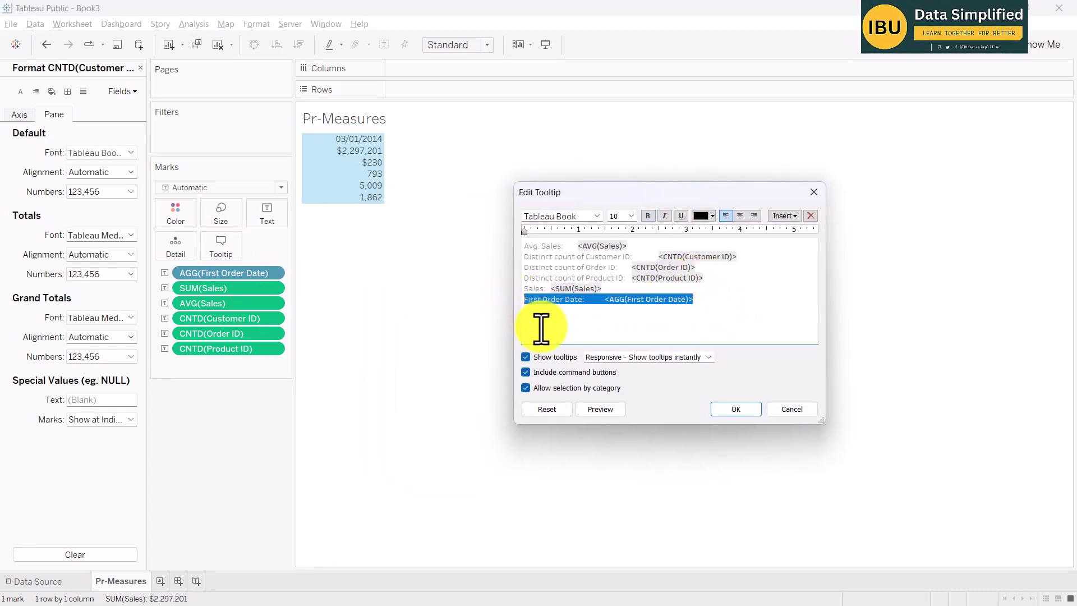
{"action": "key", "text": "Delete"}
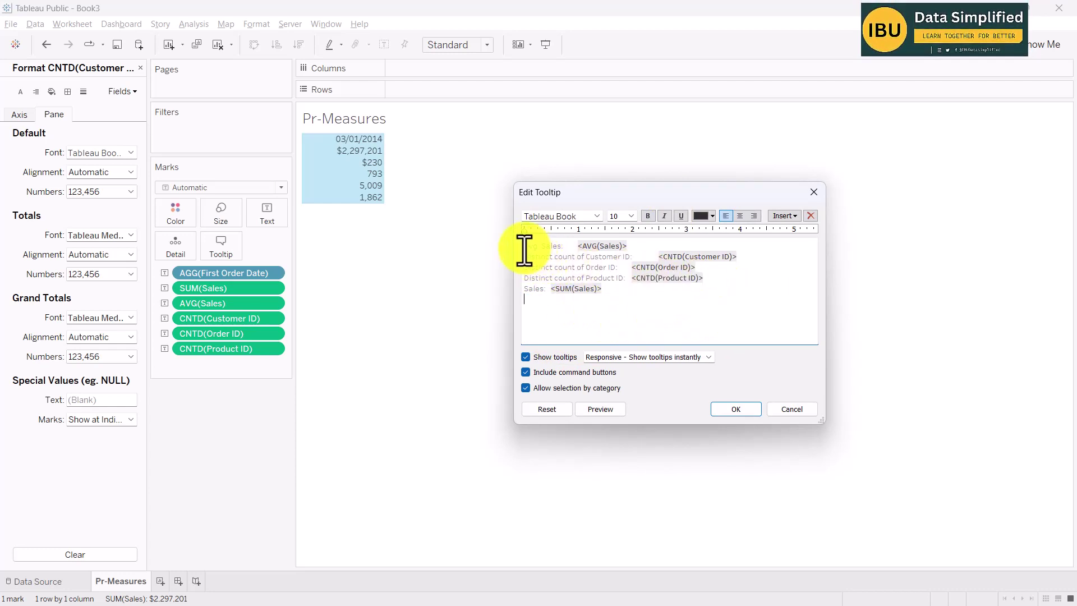
{"action": "left_click", "coordinate": [525, 247]}
{"action": "key", "text": "ctrl+v"}
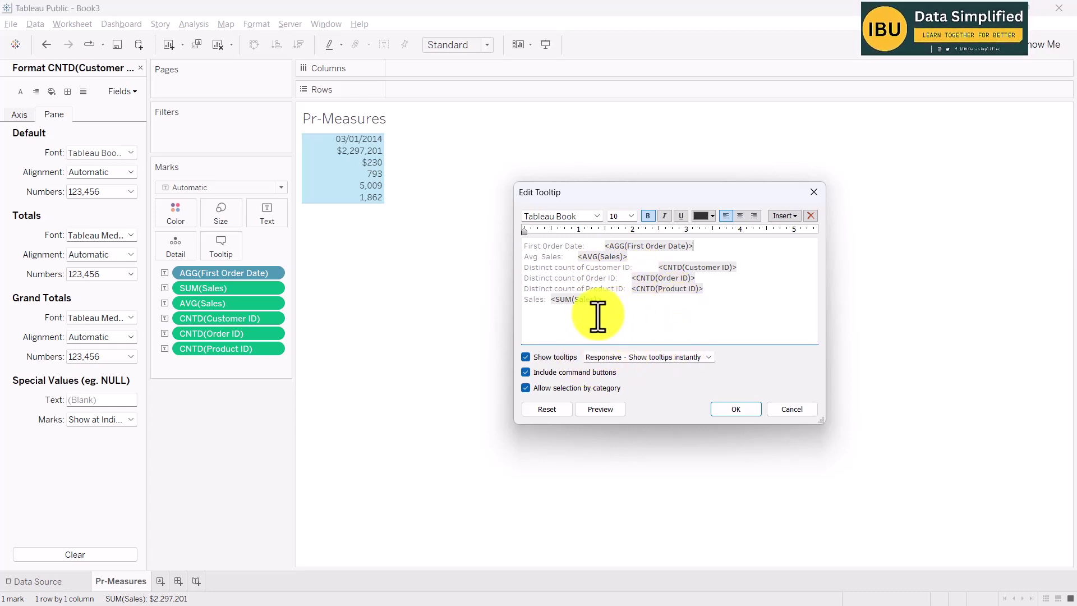
{"action": "left_click", "coordinate": [752, 399]}
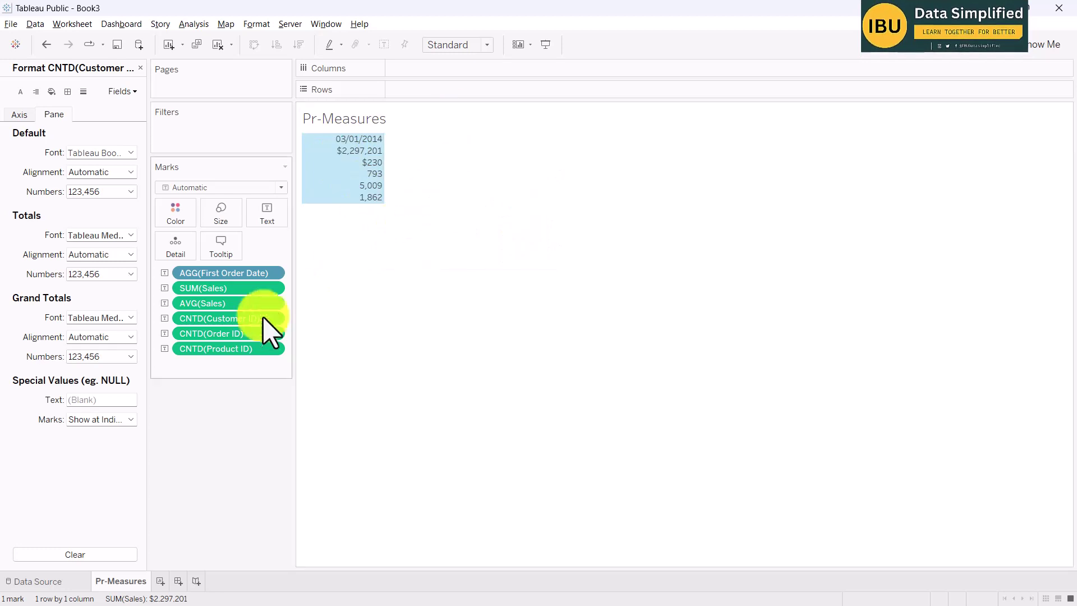
- Check the number format of the distinct Order ID count
{"action": "right_click", "coordinate": [274, 335]}
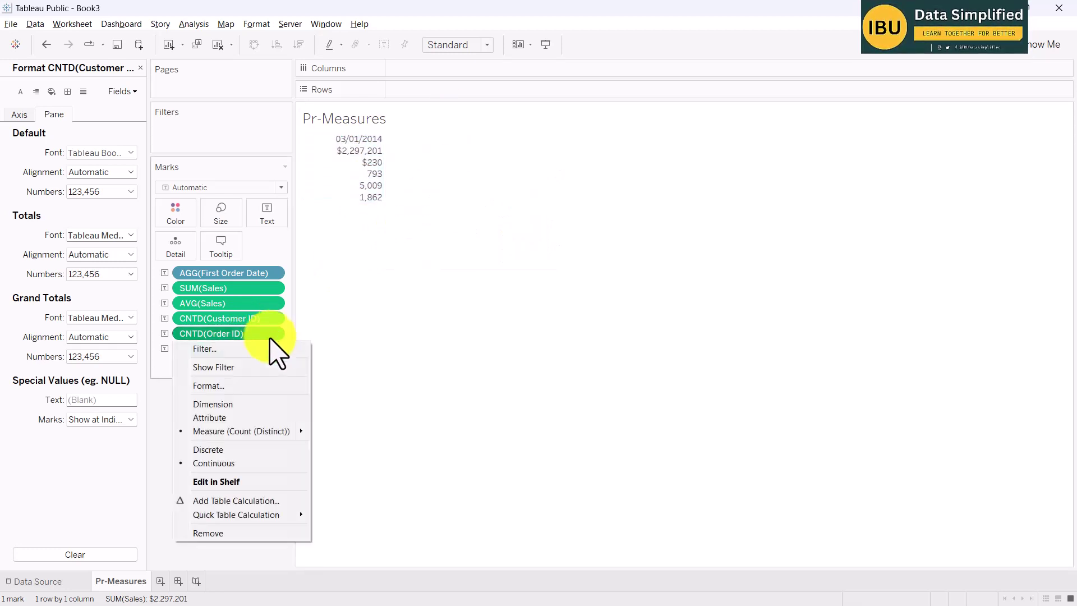
{"action": "left_click", "coordinate": [225, 385]}
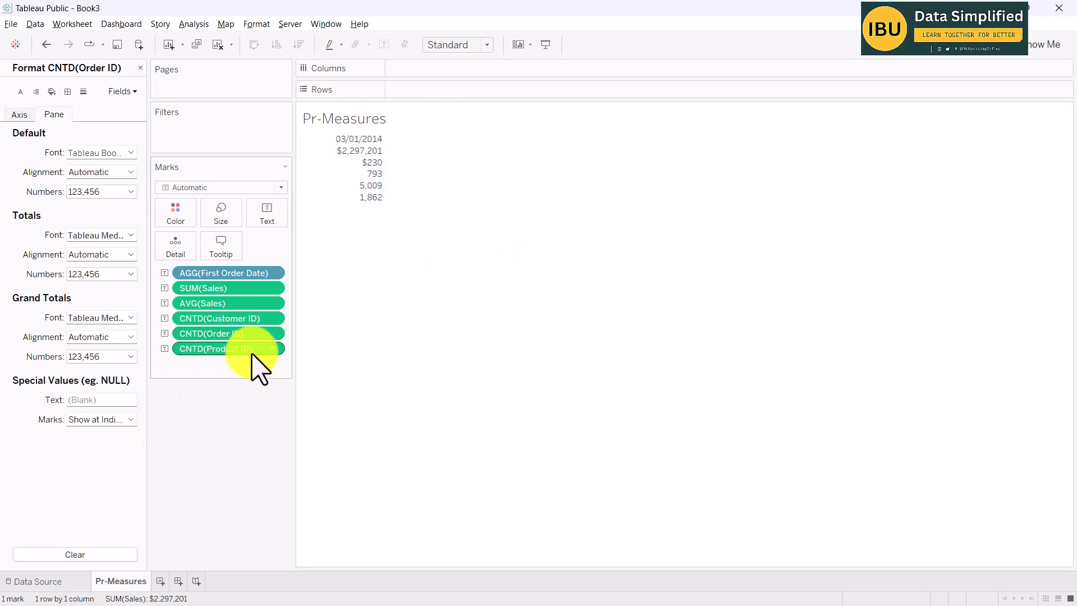
{"action": "mouse_move", "coordinate": [375, 178]}
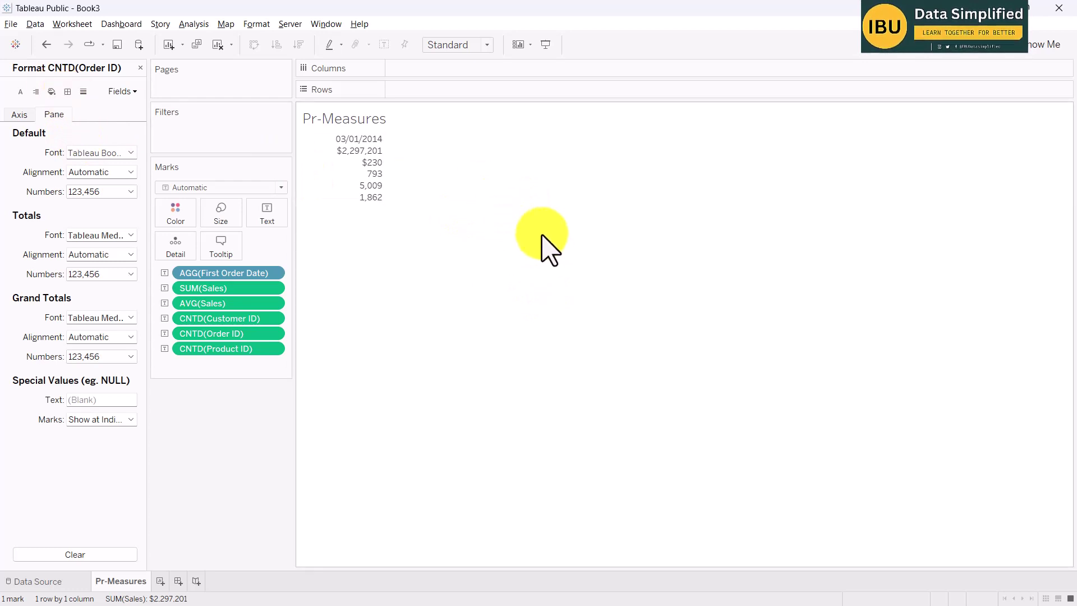
- Set the default worksheet shading of Pr-Measures to black
{"action": "right_click", "coordinate": [469, 246]}
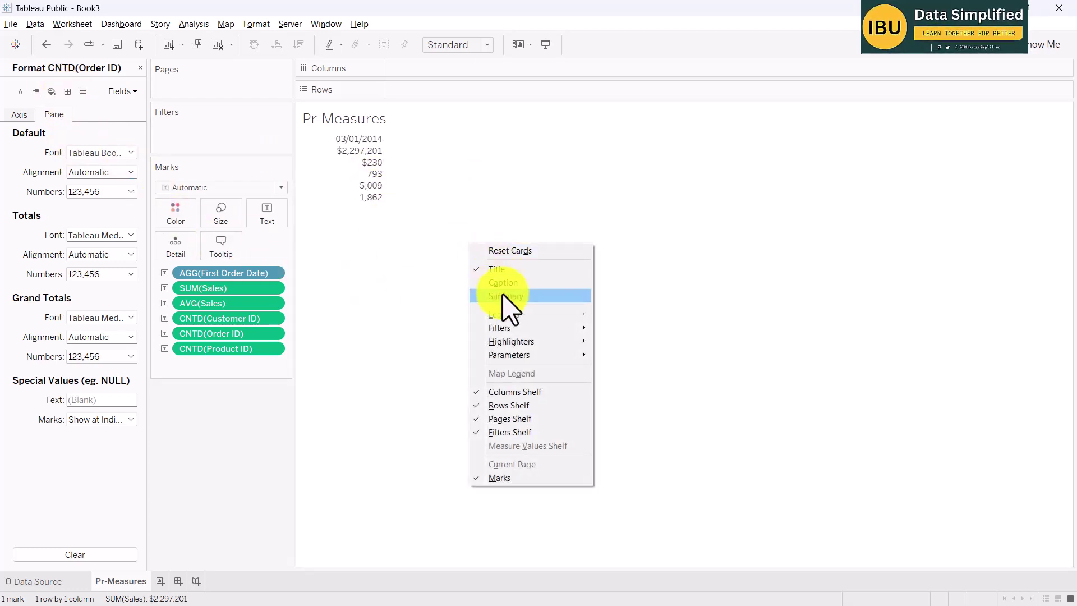
{"action": "right_click", "coordinate": [358, 145]}
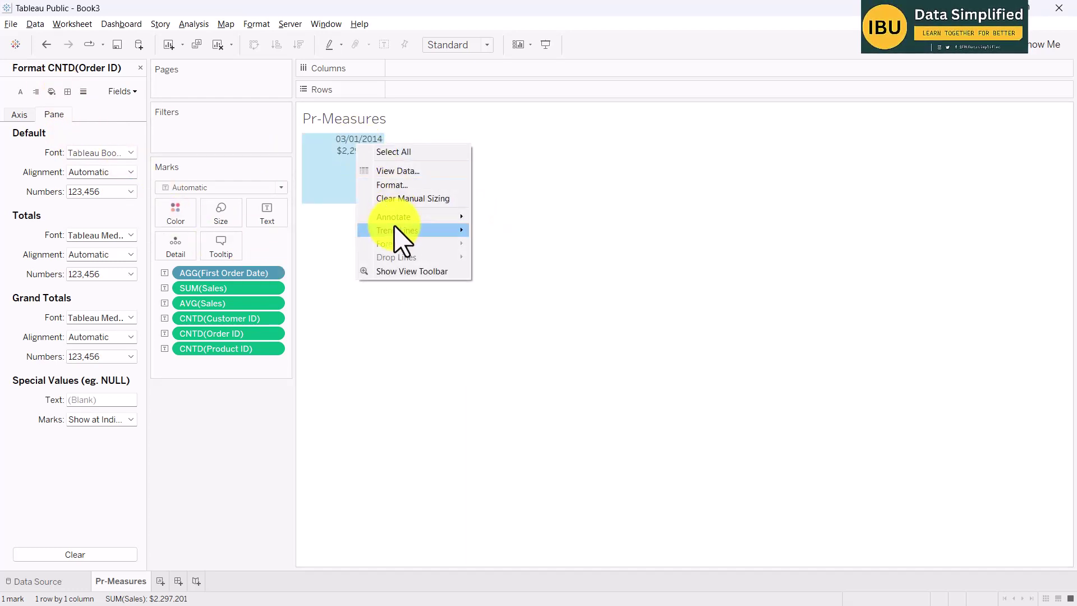
{"action": "left_click", "coordinate": [405, 184]}
{"action": "left_click", "coordinate": [52, 92]}
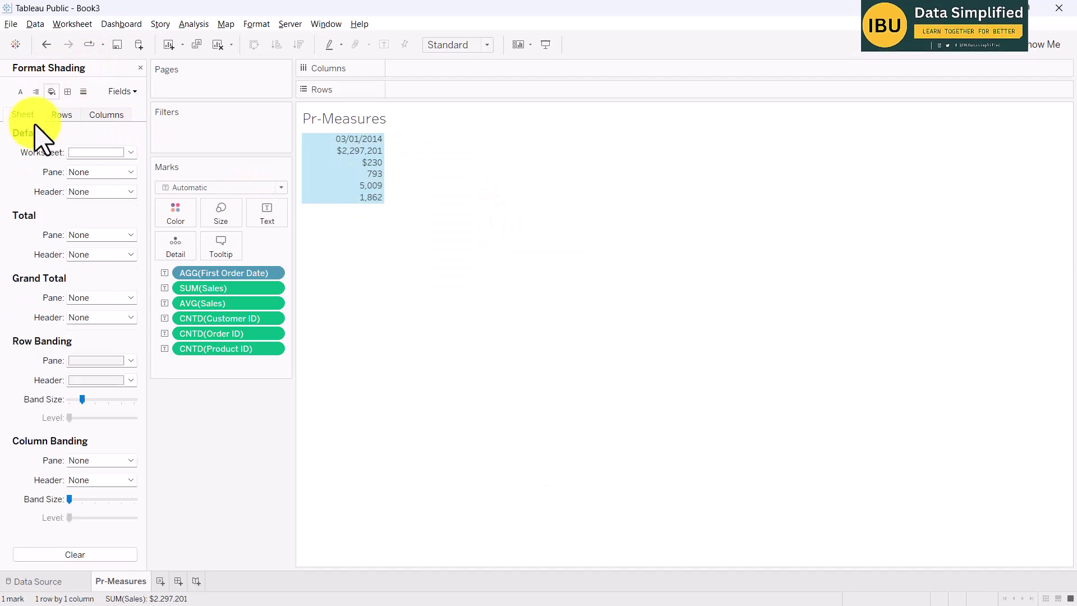
{"action": "left_click", "coordinate": [97, 152]}
{"action": "left_click", "coordinate": [75, 183]}
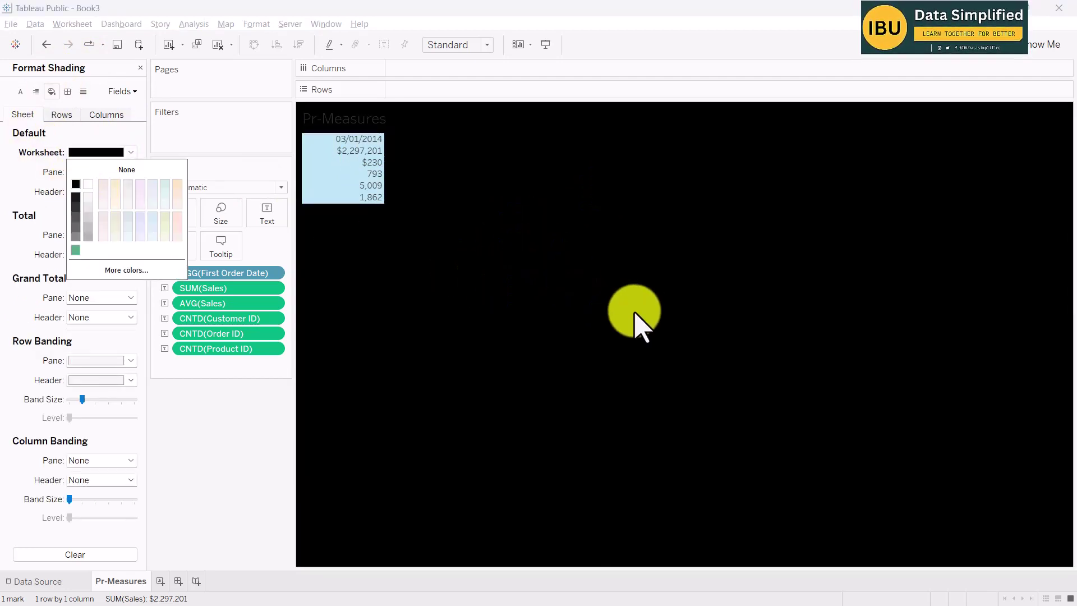
{"action": "left_click", "coordinate": [692, 312]}
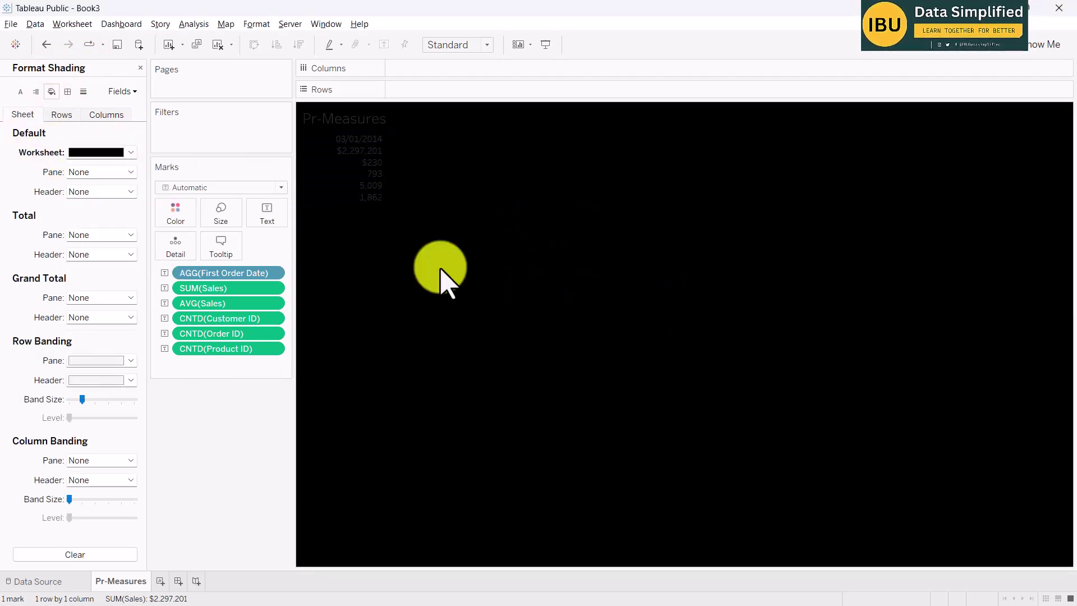
- Format the default pane font of Pr-Measures as size 10 in orange
{"action": "left_click", "coordinate": [373, 174]}
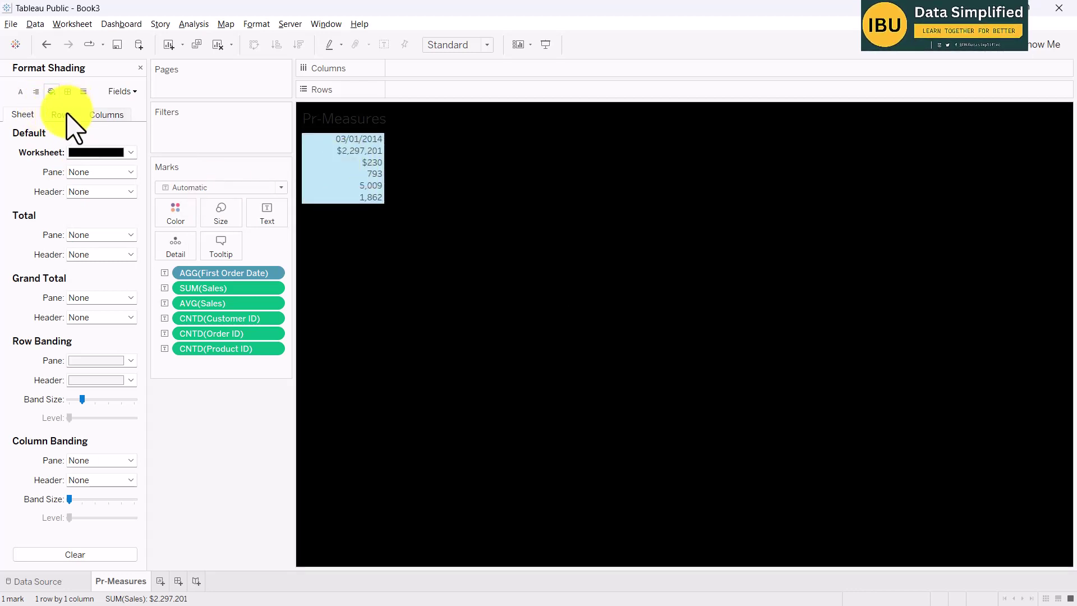
{"action": "left_click", "coordinate": [21, 92]}
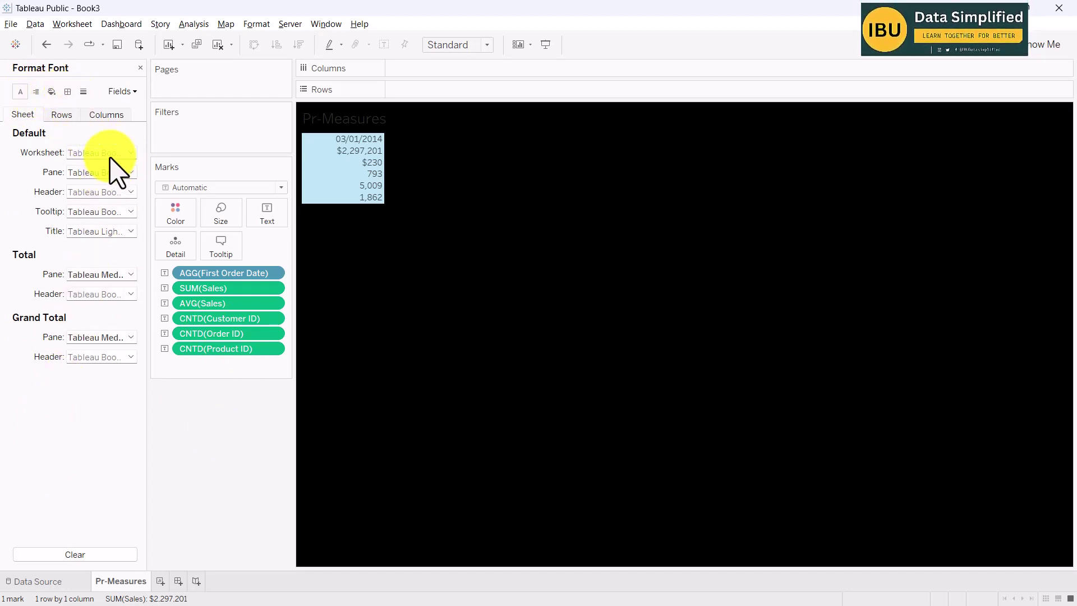
{"action": "left_click", "coordinate": [111, 172]}
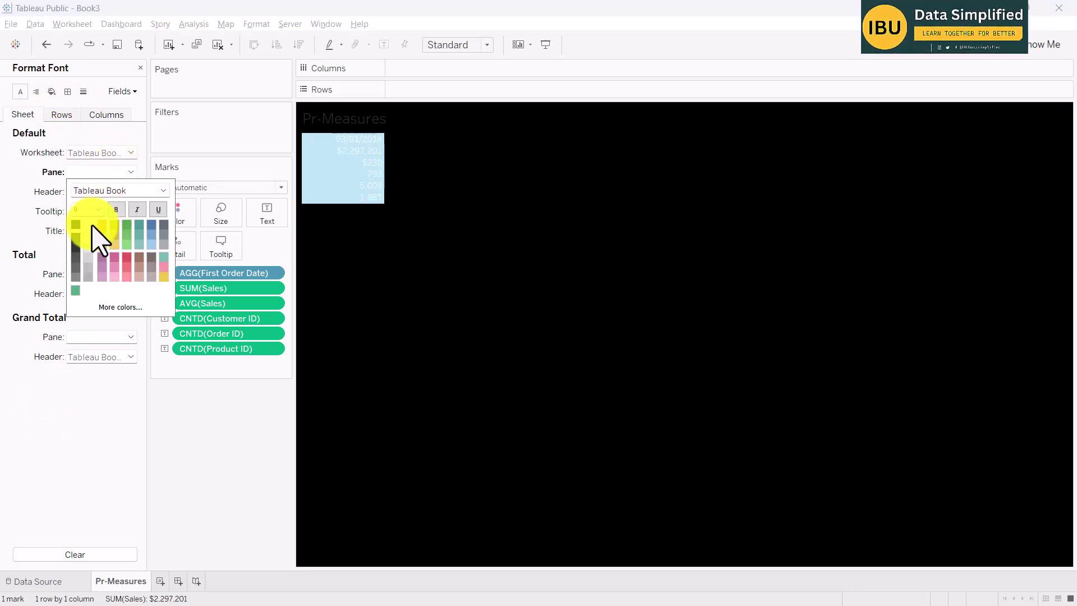
{"action": "left_click", "coordinate": [499, 230]}
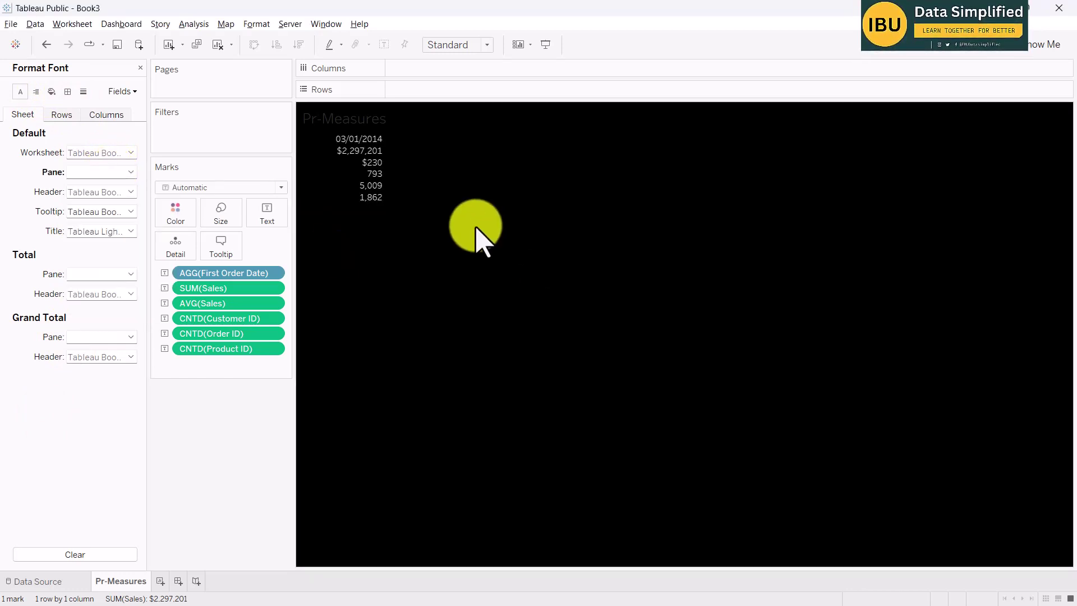
{"action": "left_click", "coordinate": [109, 191]}
{"action": "left_click", "coordinate": [99, 209]}
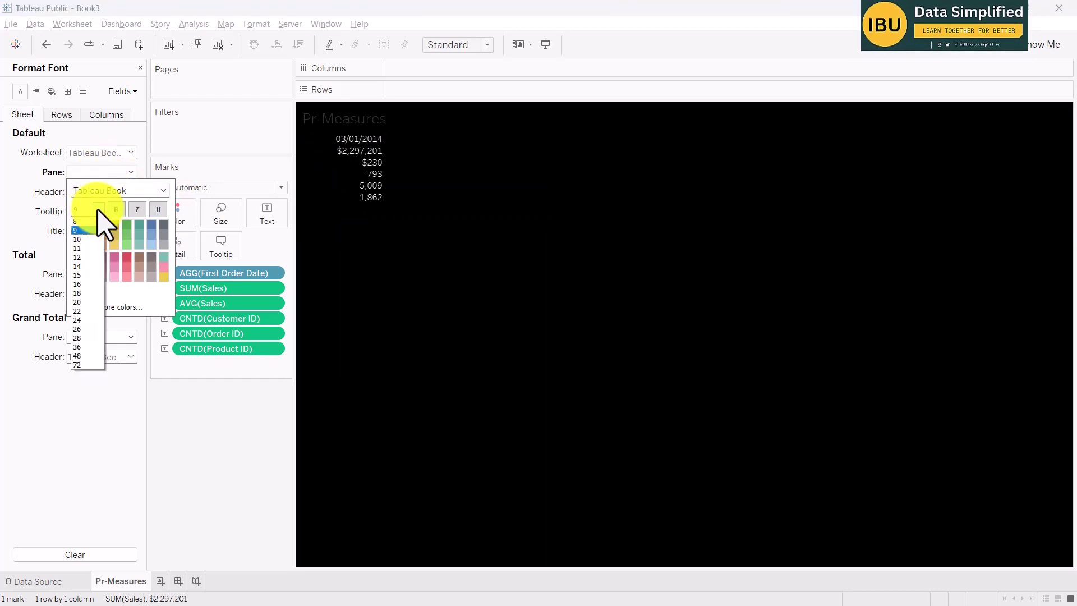
{"action": "left_click", "coordinate": [84, 240]}
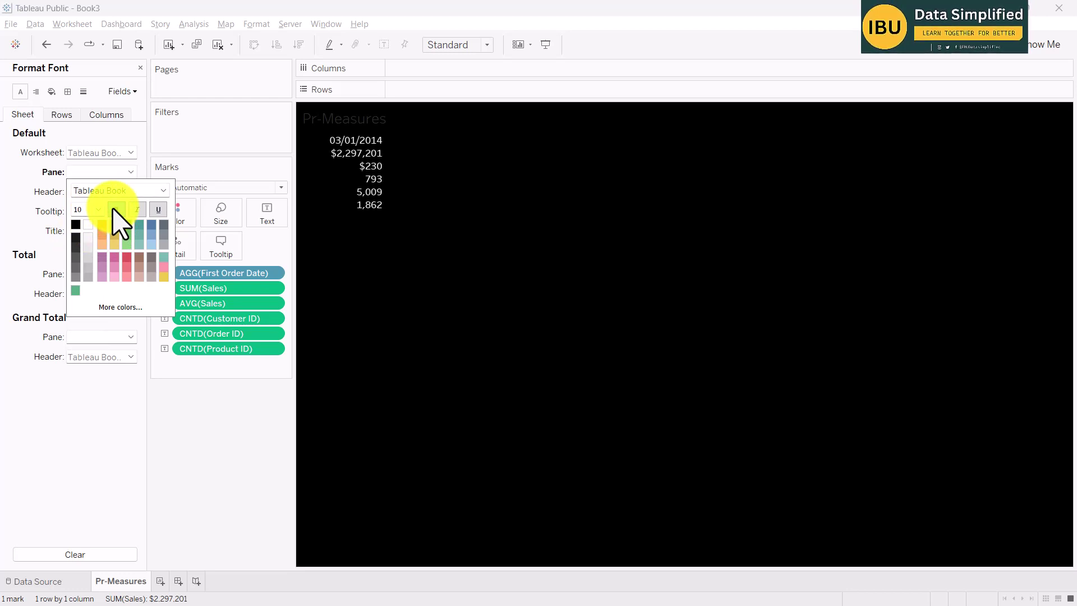
{"action": "left_click", "coordinate": [102, 225]}
{"action": "left_click", "coordinate": [561, 275]}
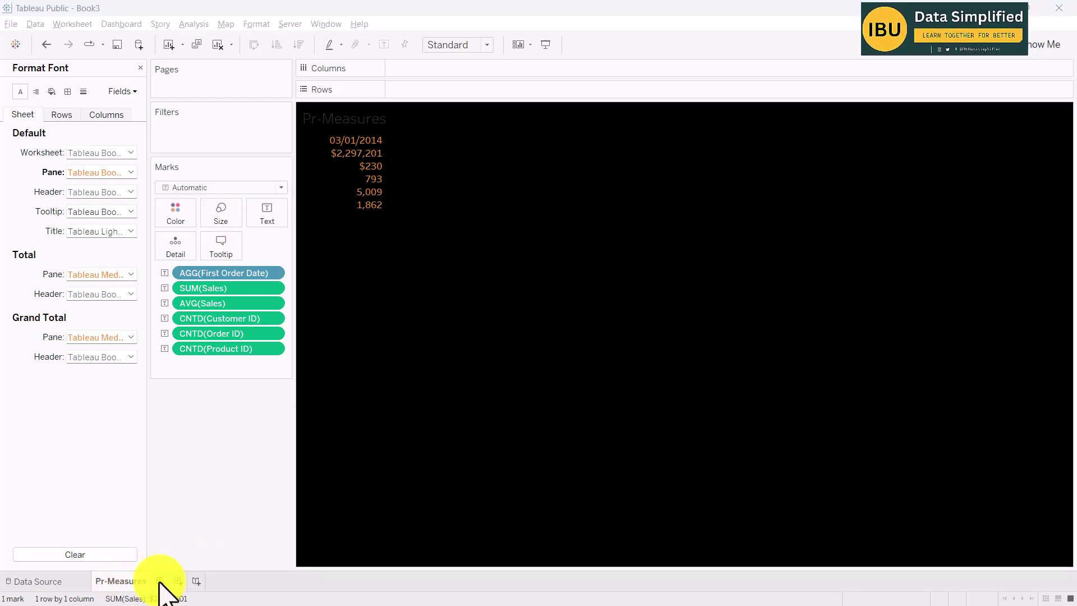
- Add a new worksheet and plot the City field in the view as a map
{"action": "left_click", "coordinate": [159, 581]}
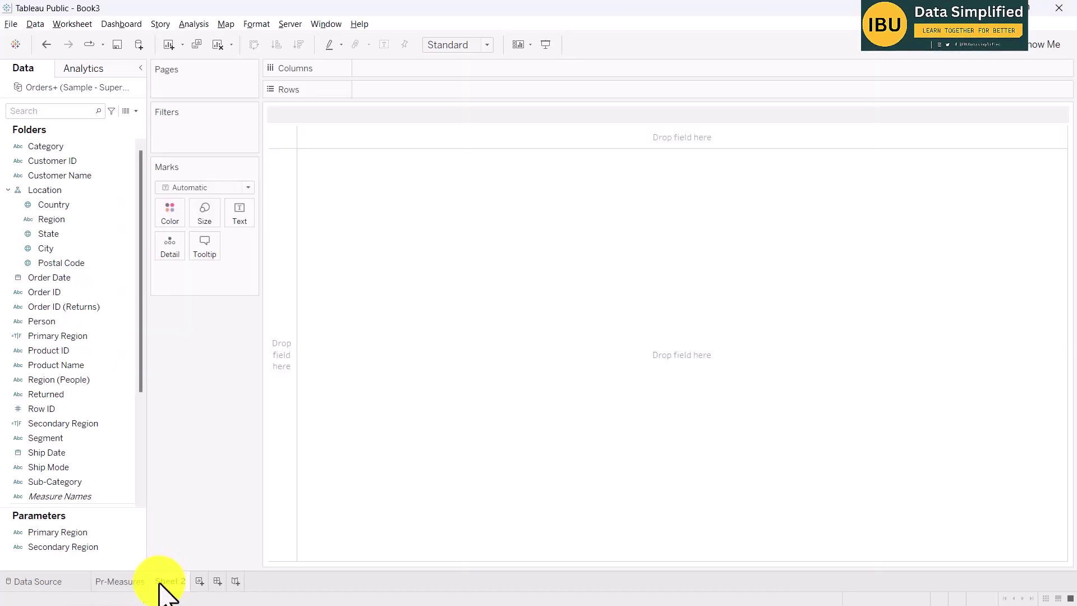
{"action": "left_click", "coordinate": [87, 235]}
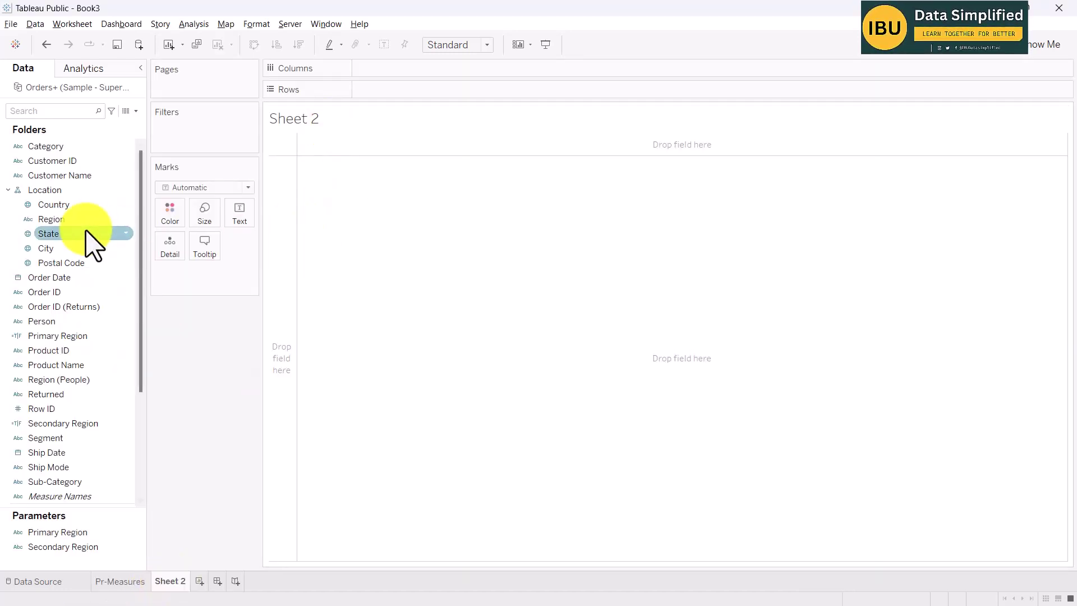
{"action": "left_click", "coordinate": [55, 248]}
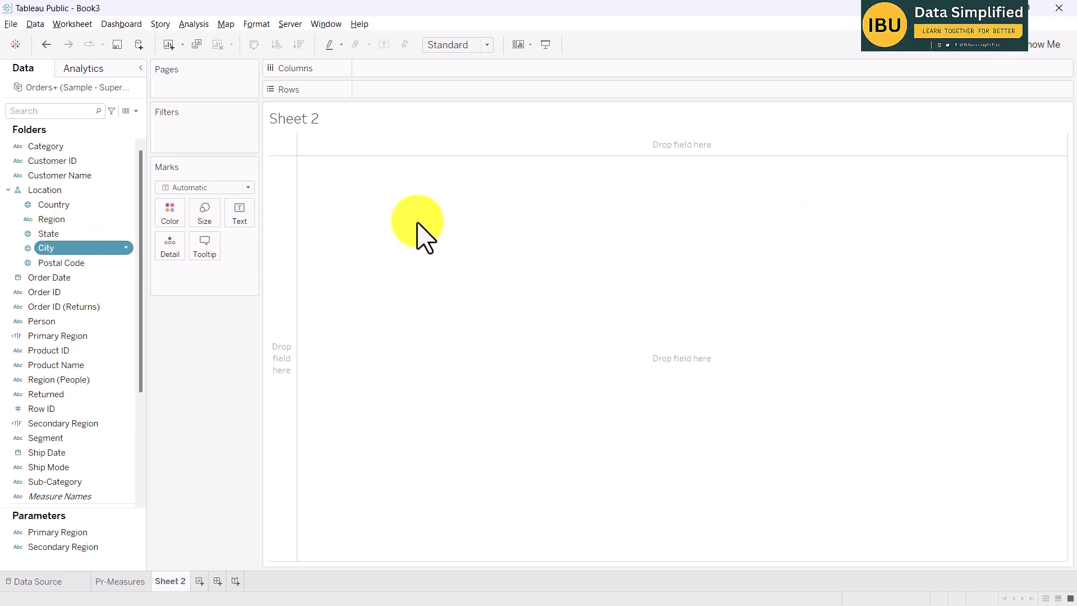
{"action": "left_click_drag", "start_coordinate": [417, 223], "coordinate": [398, 227]}
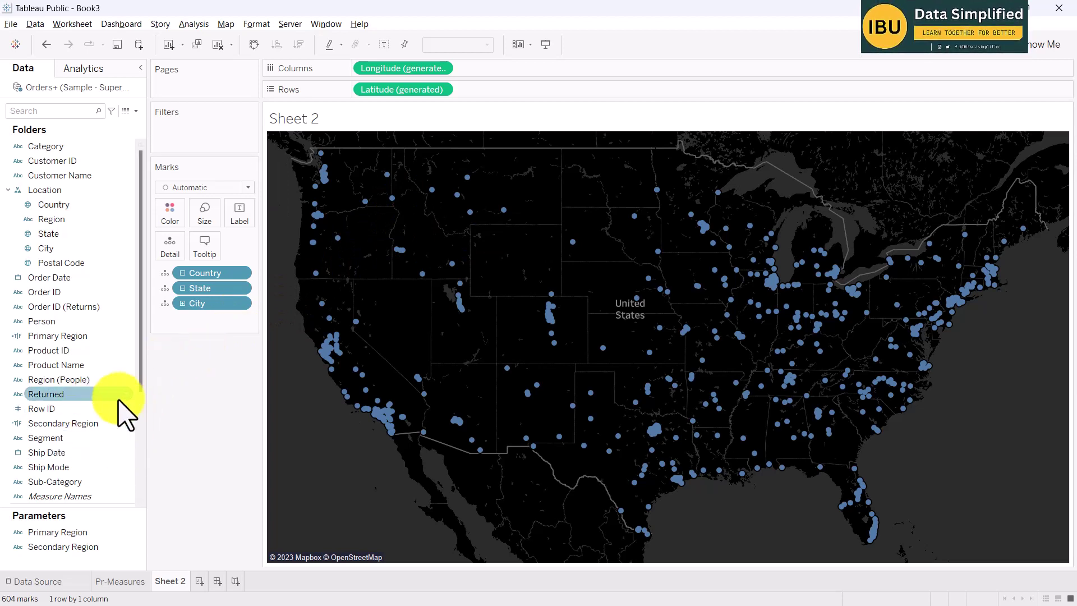
- Color the city marks on the map by the sum of Sales
{"action": "scroll", "coordinate": [84, 382], "scroll_direction": "down", "scroll_amount": 3}
{"action": "left_click_drag", "start_coordinate": [44, 439], "coordinate": [170, 222]}
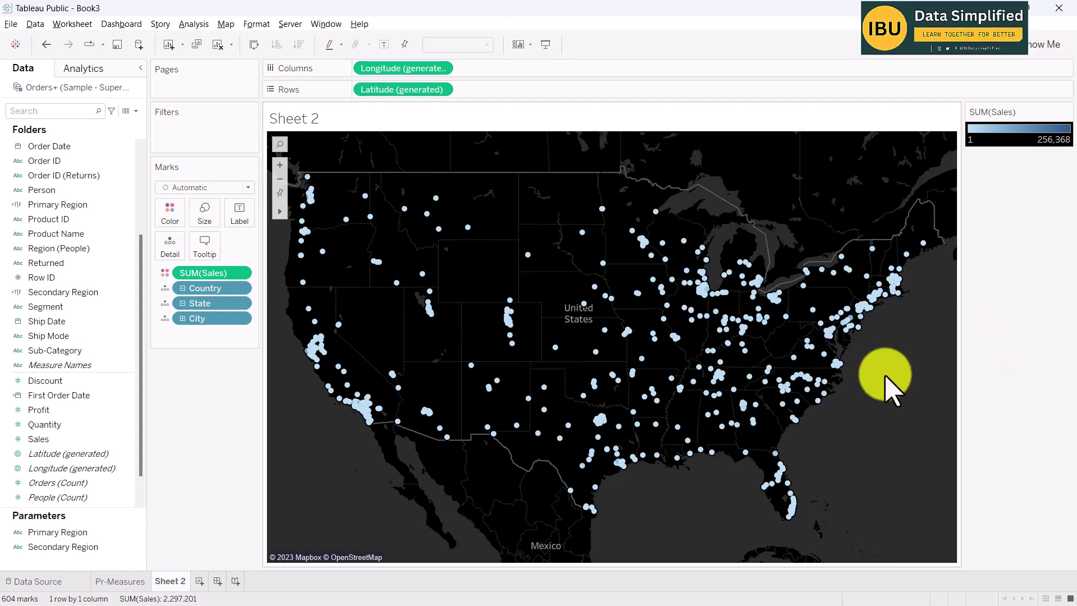
{"action": "mouse_move", "coordinate": [839, 336]}
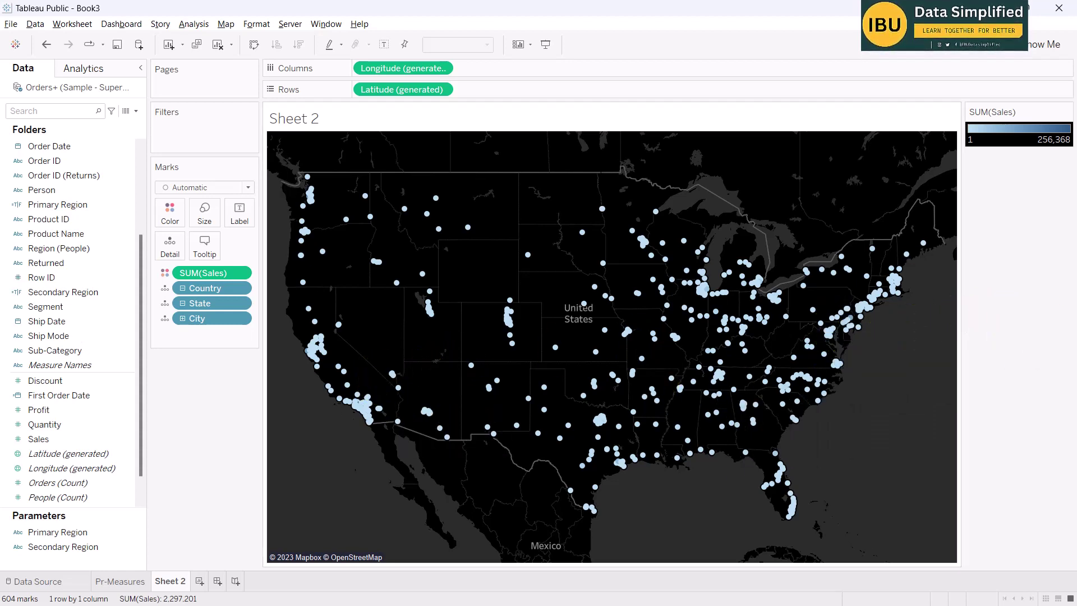
{"action": "left_click", "coordinate": [51, 336]}
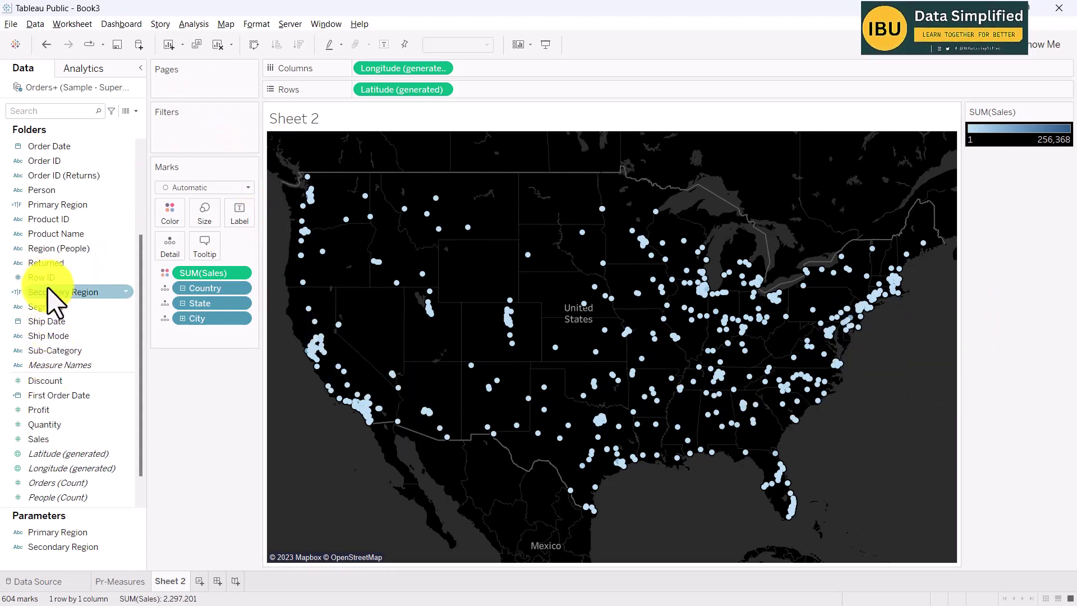
{"action": "left_click_drag", "start_coordinate": [42, 438], "coordinate": [174, 133]}
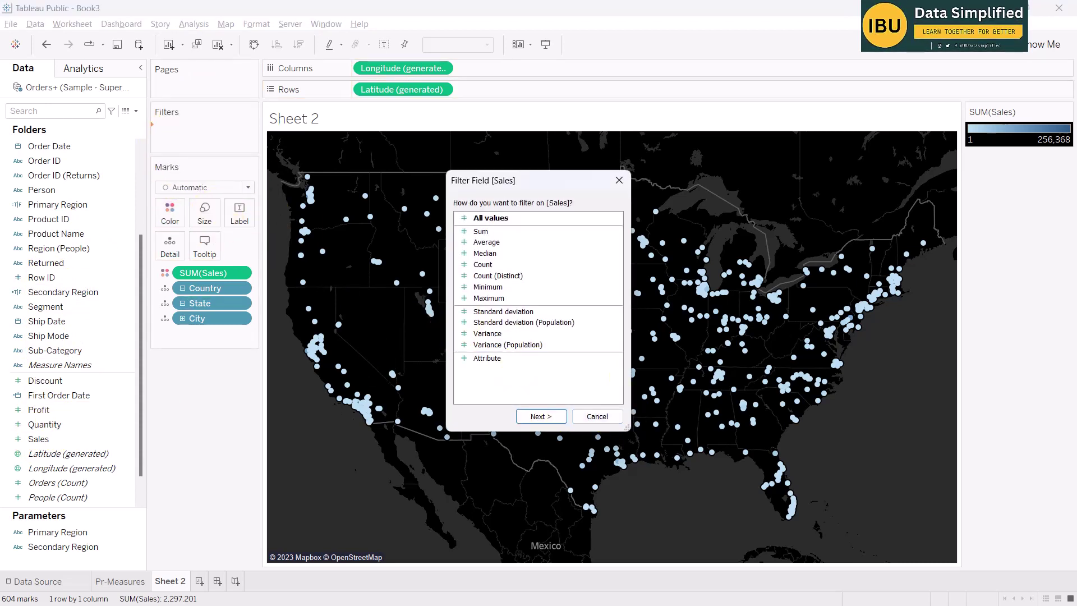
{"action": "left_click", "coordinate": [620, 181]}
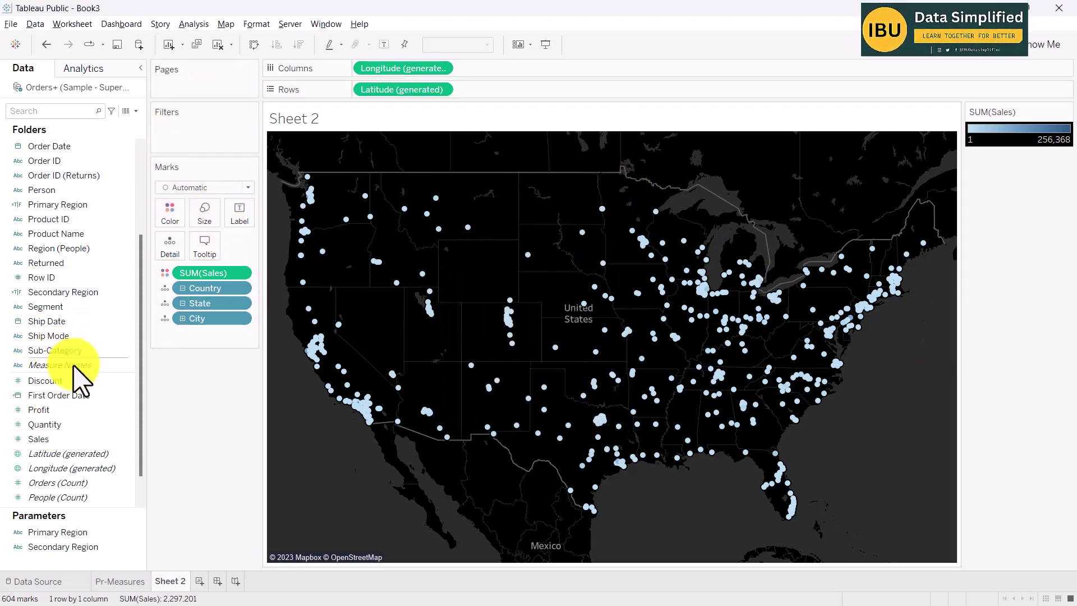
- Collapse the map's location hierarchy from City to State level and inspect the Sales tooltips of individual states
{"action": "left_click", "coordinate": [183, 304]}
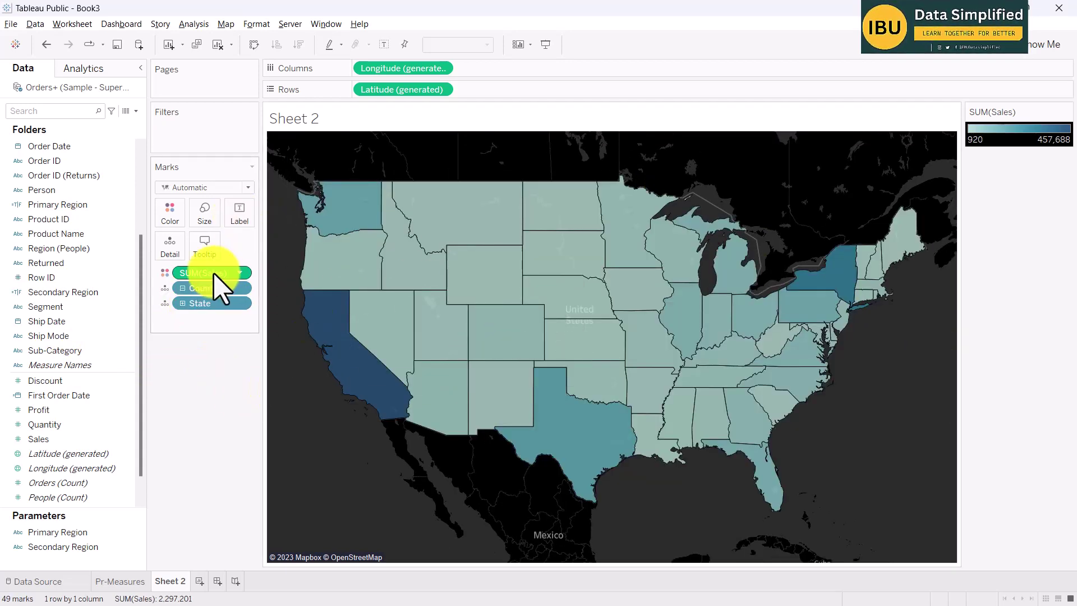
{"action": "mouse_move", "coordinate": [903, 247]}
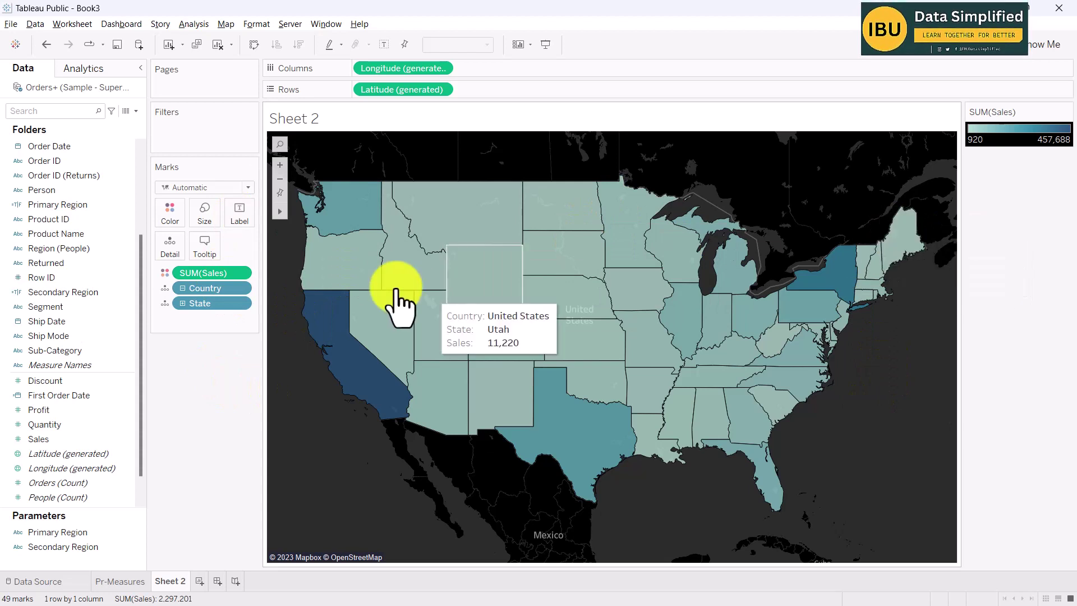
{"action": "mouse_move", "coordinate": [446, 206]}
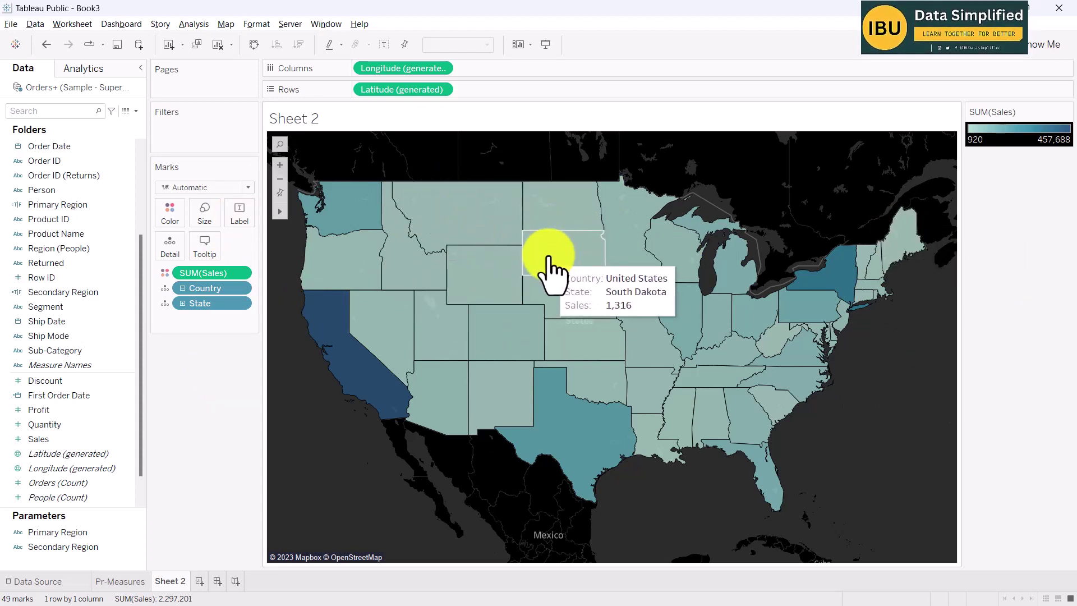
{"action": "mouse_move", "coordinate": [493, 343]}
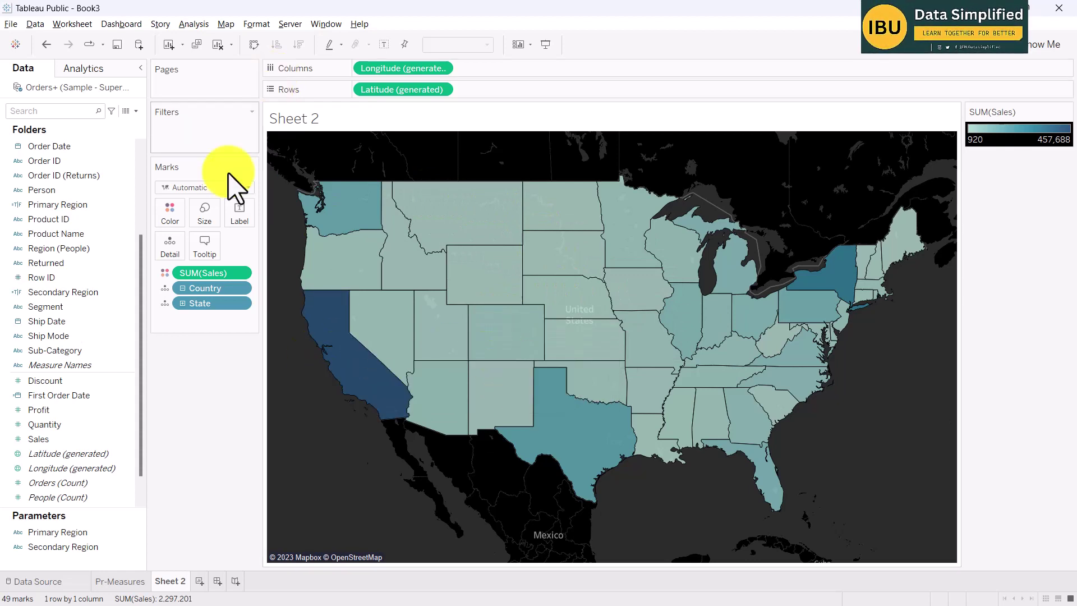
- Add a Region filter to the map sheet with all four regions selected
{"action": "left_click", "coordinate": [39, 410]}
{"action": "scroll", "coordinate": [61, 263], "scroll_direction": "up", "scroll_amount": 3}
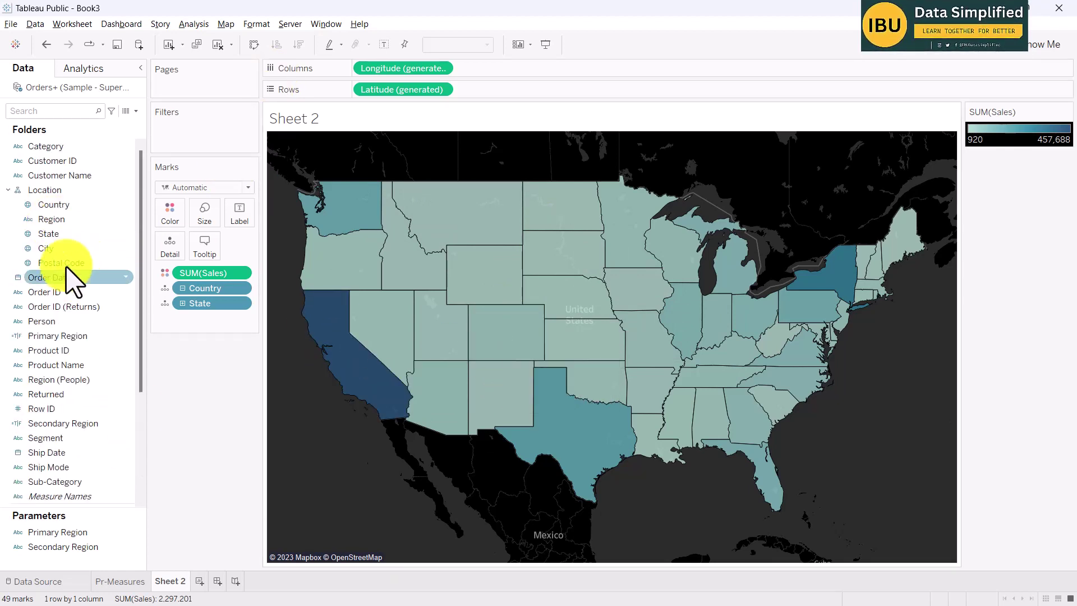
{"action": "left_click_drag", "start_coordinate": [51, 219], "coordinate": [168, 132]}
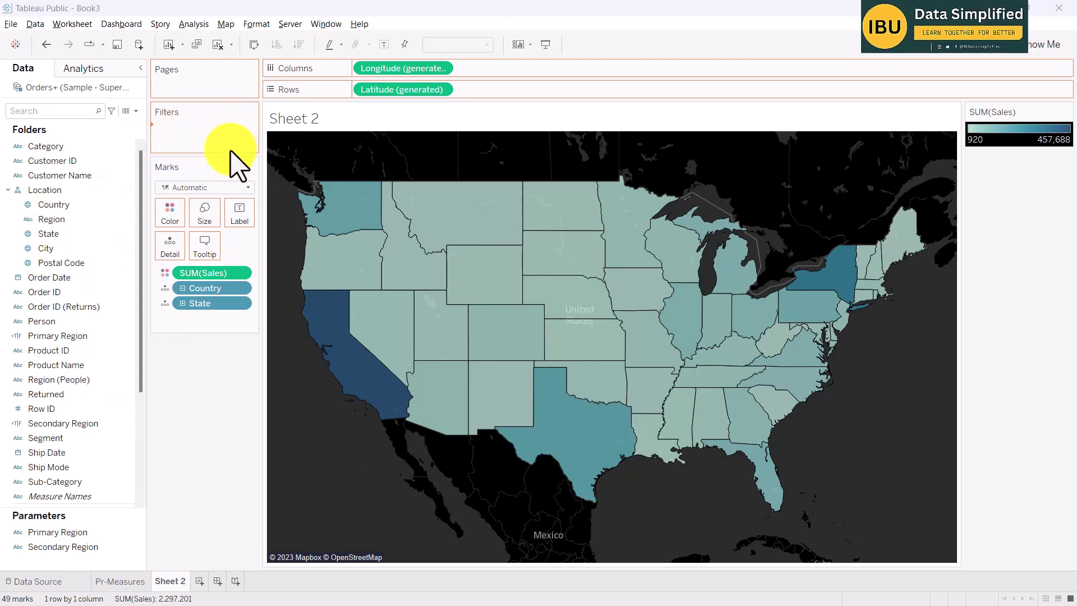
{"action": "left_click", "coordinate": [423, 208]}
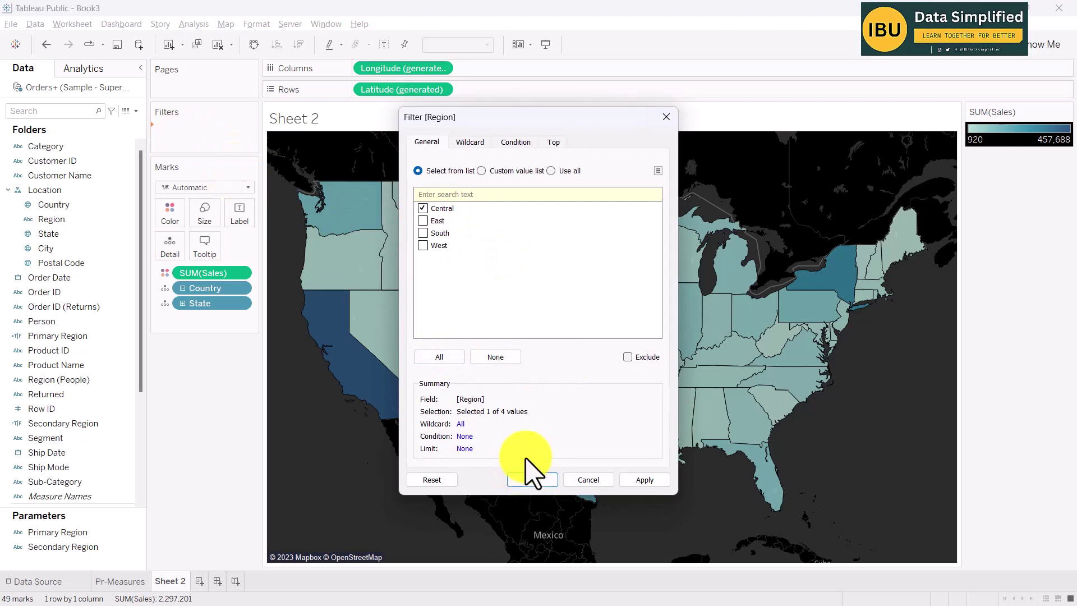
{"action": "left_click", "coordinate": [440, 356]}
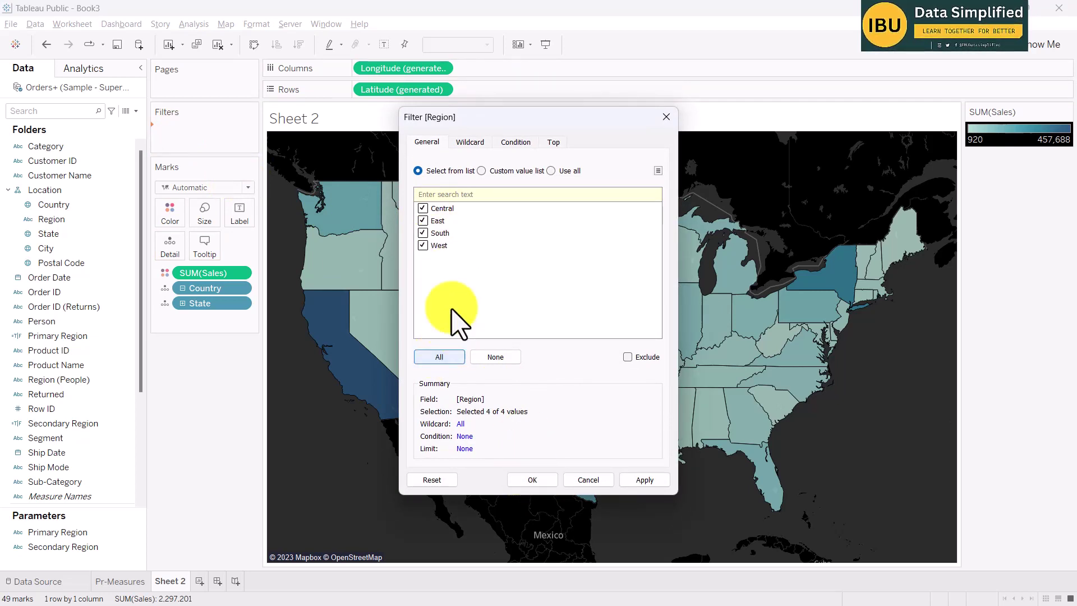
{"action": "left_click", "coordinate": [531, 480]}
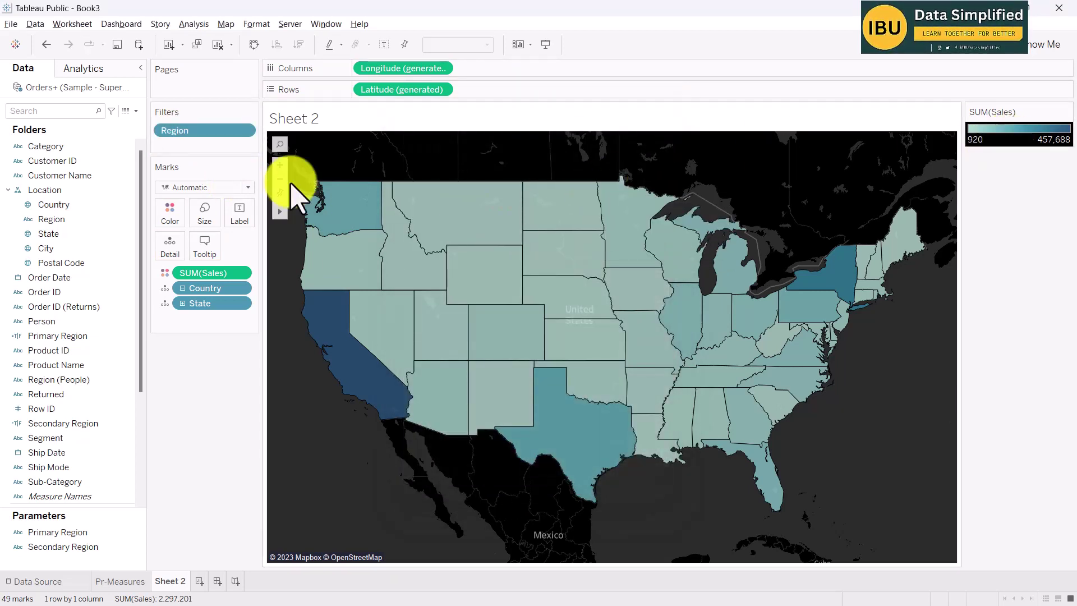
- Show the Region filter beside the map and restrict it to Central, followed by East only
{"action": "right_click", "coordinate": [223, 130]}
{"action": "left_click", "coordinate": [250, 152]}
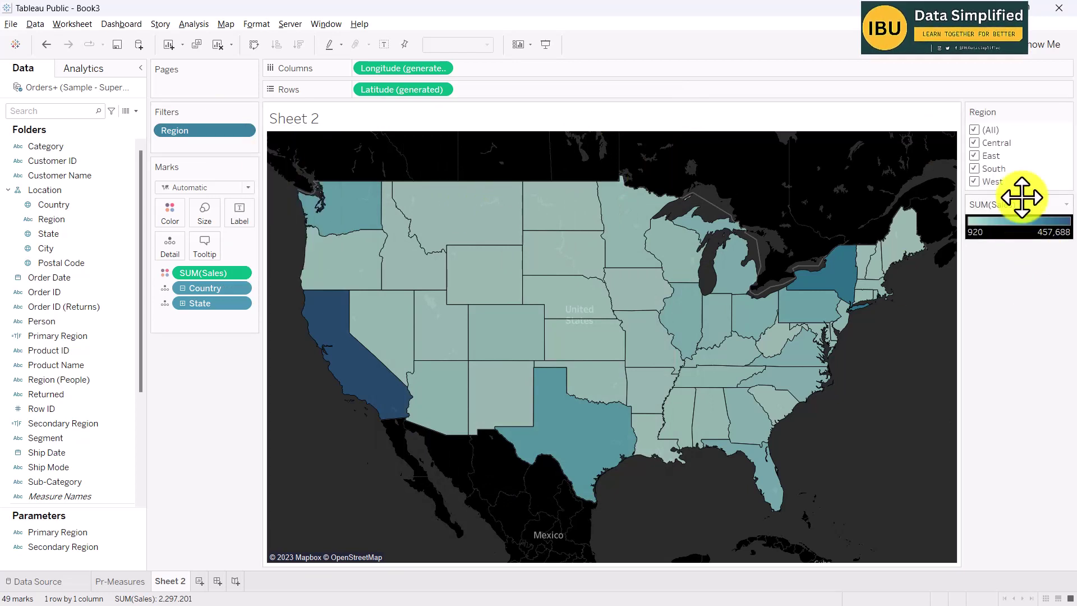
{"action": "left_click", "coordinate": [976, 130]}
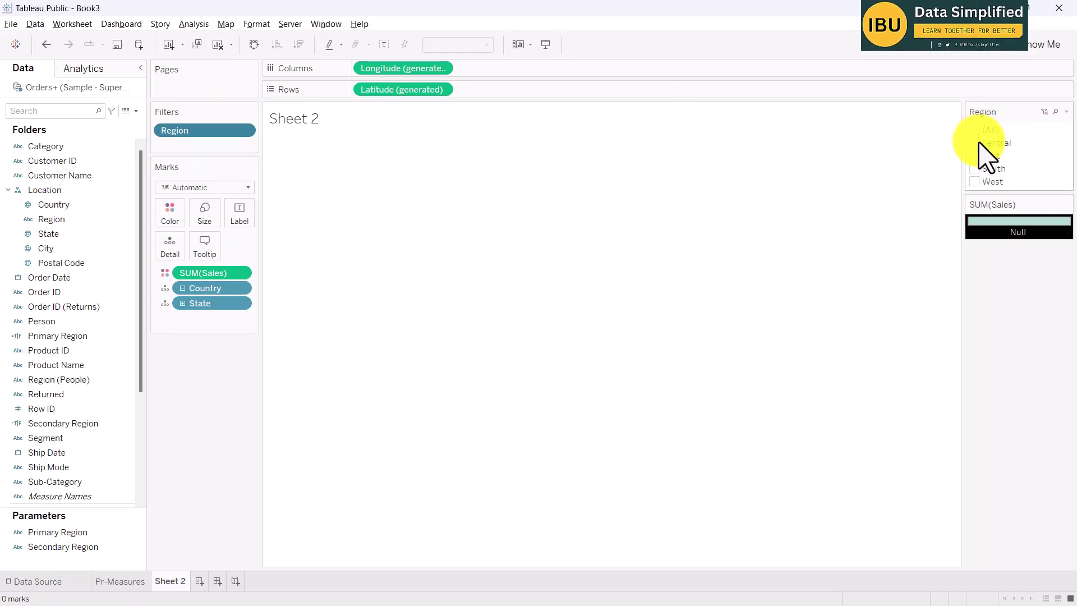
{"action": "left_click", "coordinate": [975, 143]}
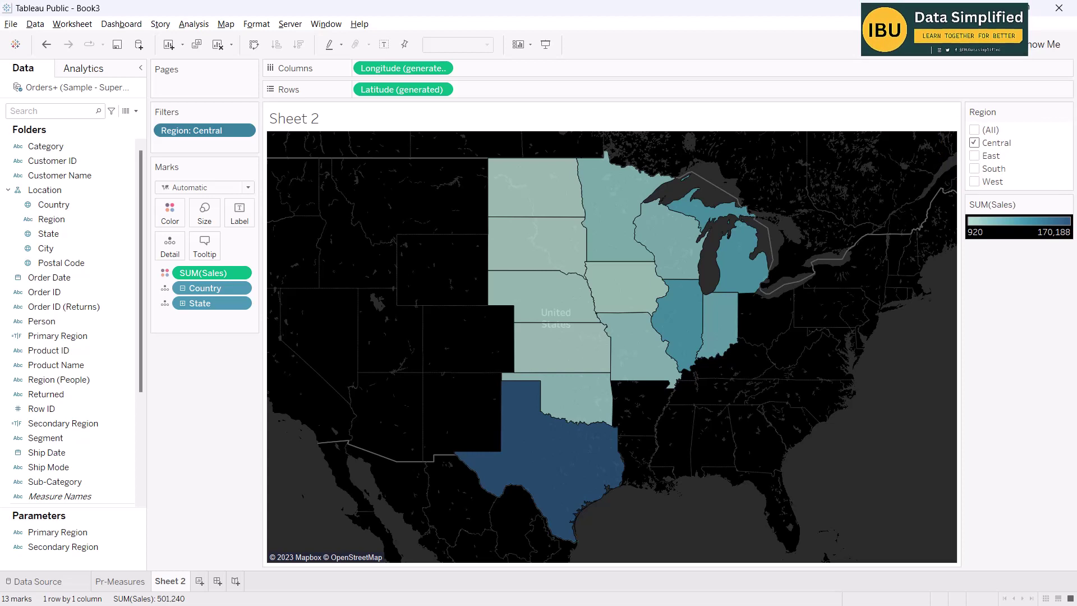
{"action": "left_click", "coordinate": [974, 144]}
{"action": "left_click", "coordinate": [975, 157]}
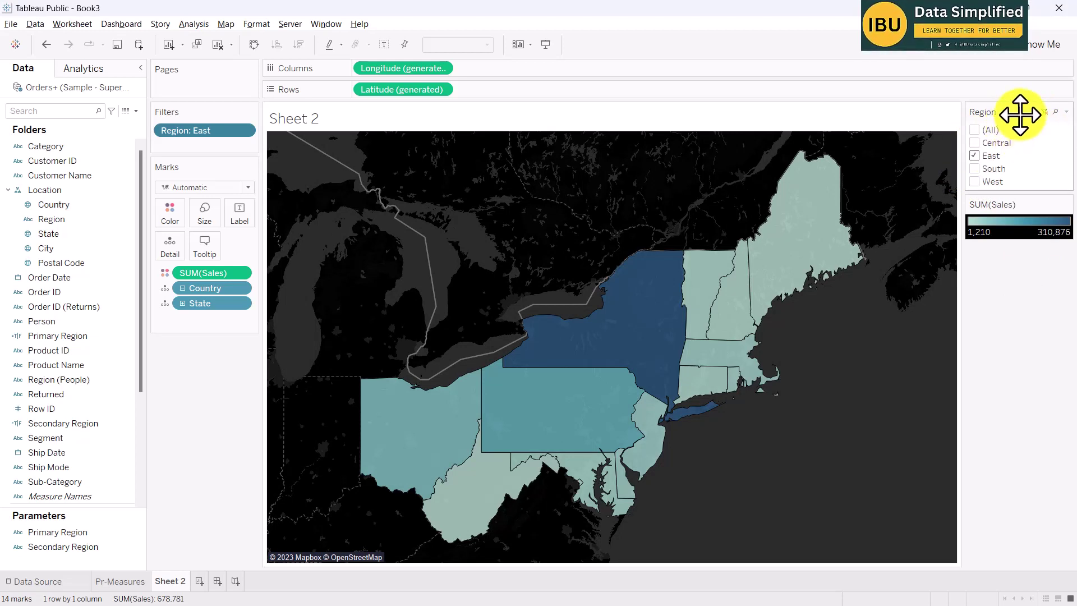
- Change the Region filter to a single-value dropdown and try it with Central, South and West
{"action": "left_click", "coordinate": [1066, 111]}
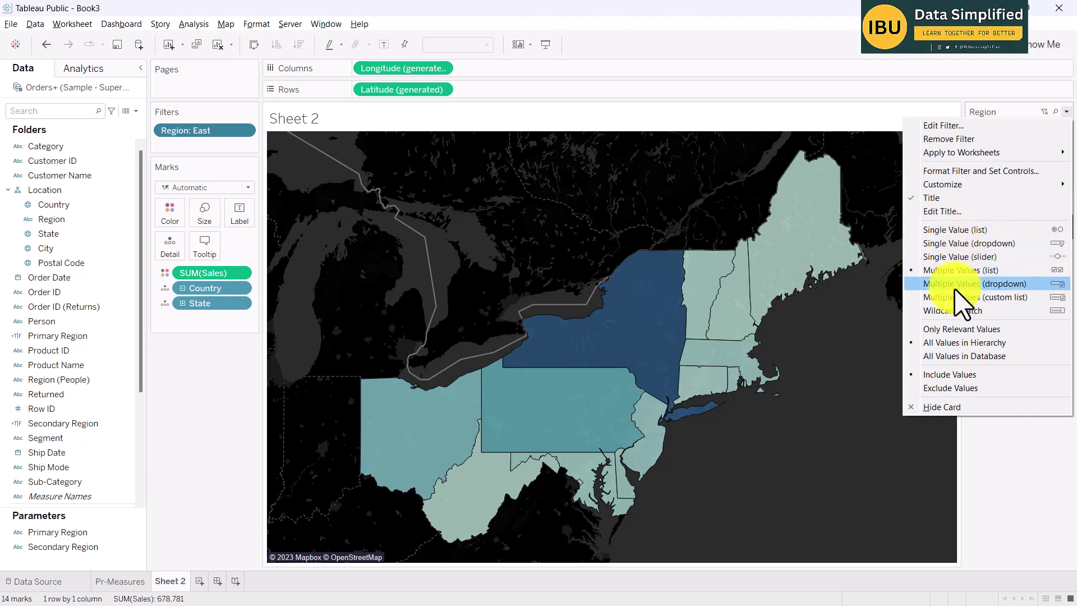
{"action": "left_click", "coordinate": [967, 243]}
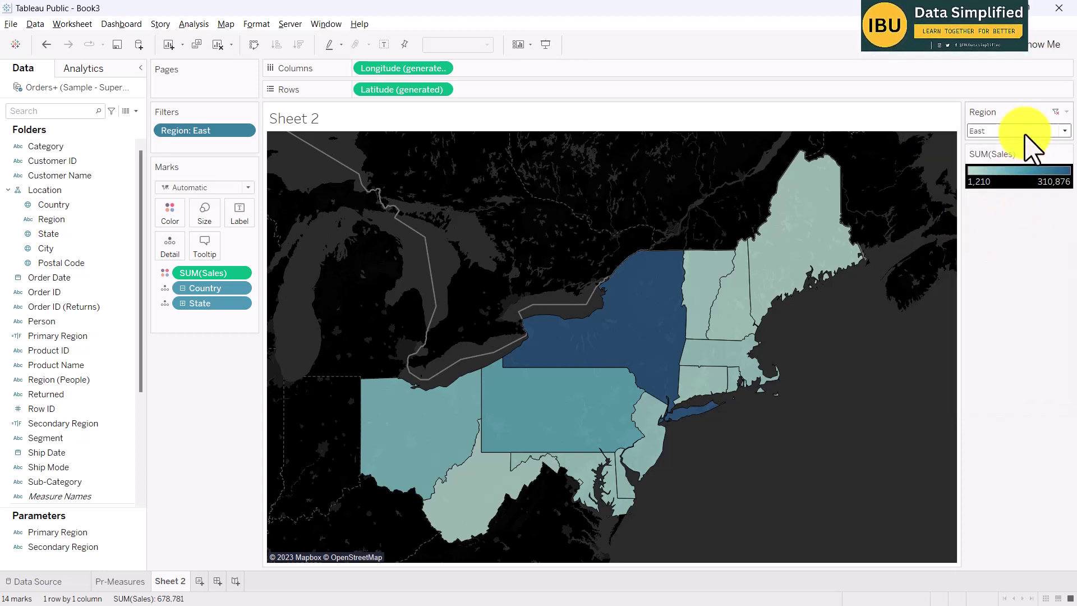
{"action": "left_click", "coordinate": [1063, 130]}
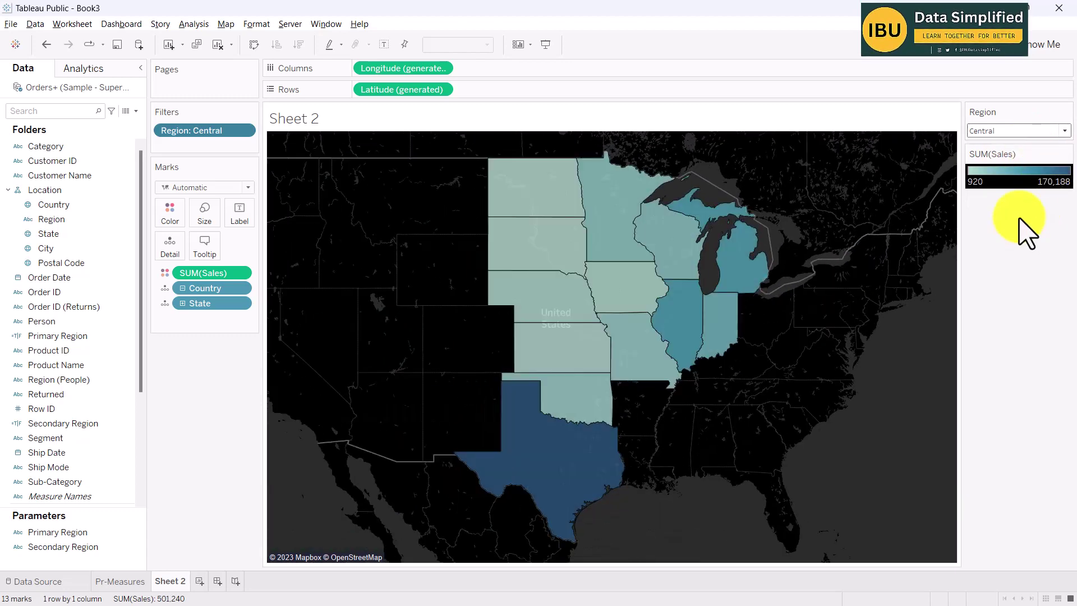
{"action": "left_click", "coordinate": [1064, 132]}
{"action": "left_click", "coordinate": [1001, 189]}
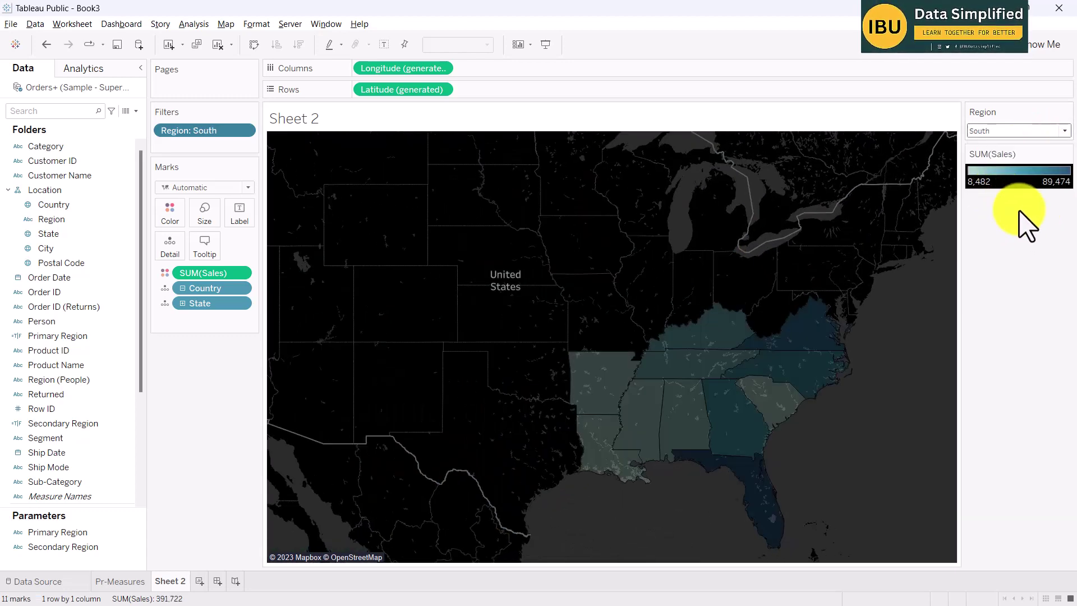
{"action": "left_click", "coordinate": [1064, 133]}
{"action": "left_click", "coordinate": [1003, 202]}
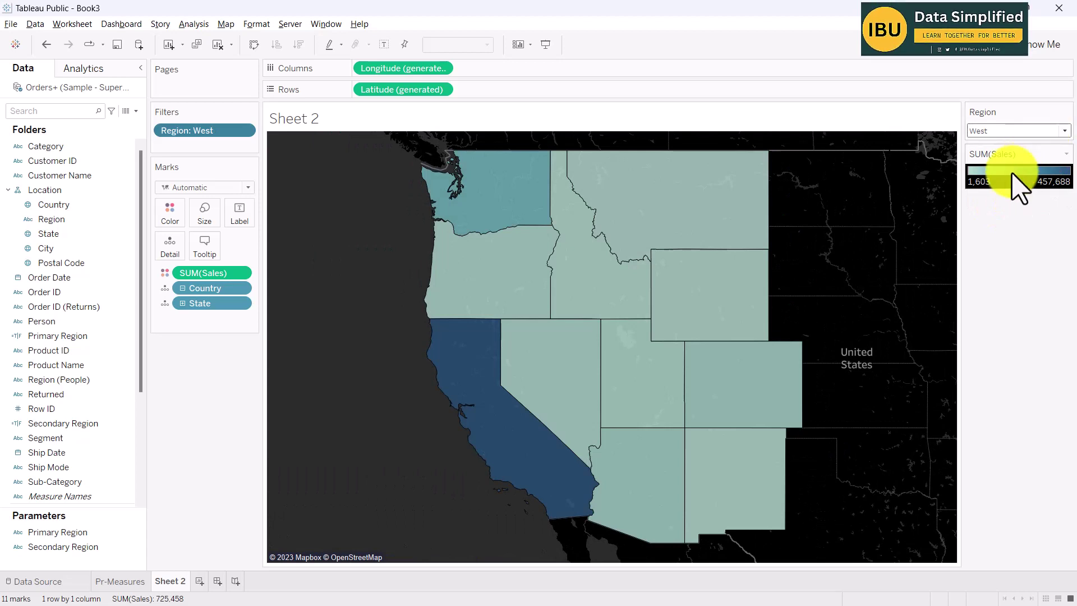
- Apply the Orange-Blue Diverging palette to the Sales colors of the map
{"action": "left_click", "coordinate": [1065, 154]}
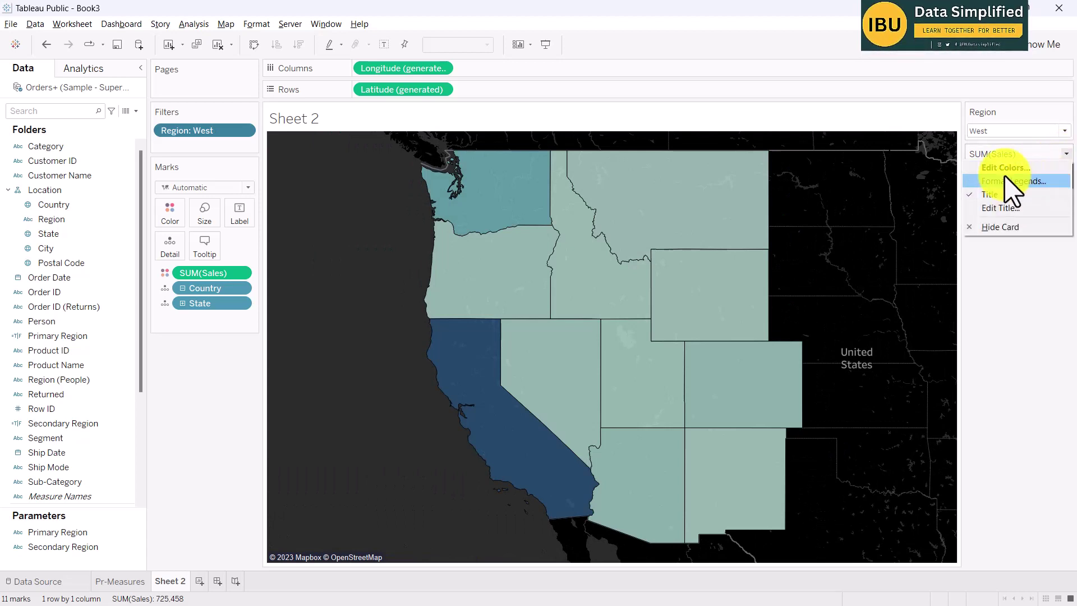
{"action": "left_click", "coordinate": [1005, 168]}
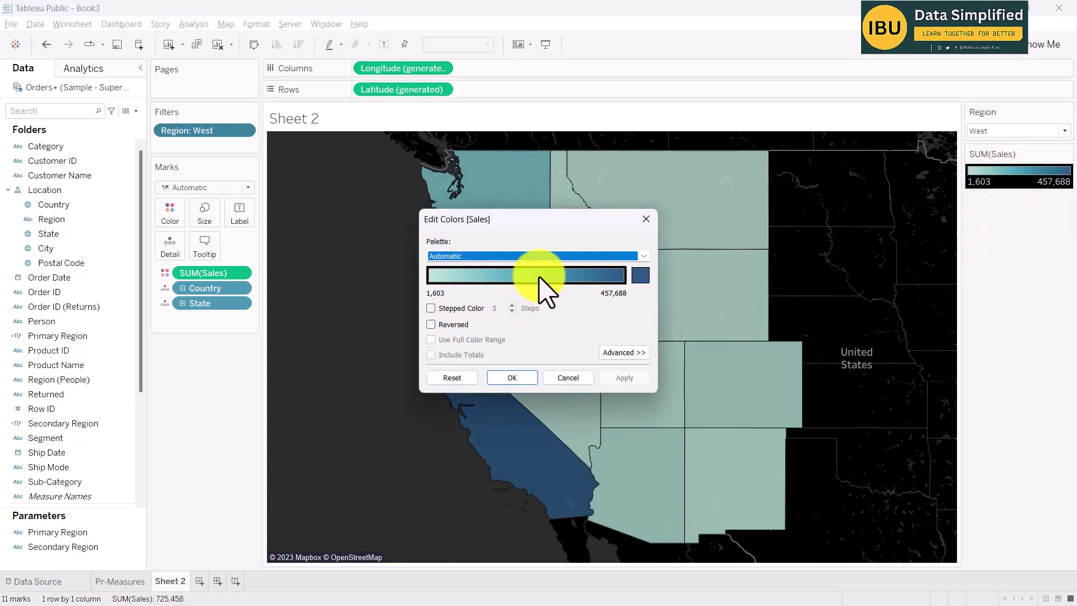
{"action": "left_click", "coordinate": [644, 258]}
{"action": "left_click", "coordinate": [496, 393]}
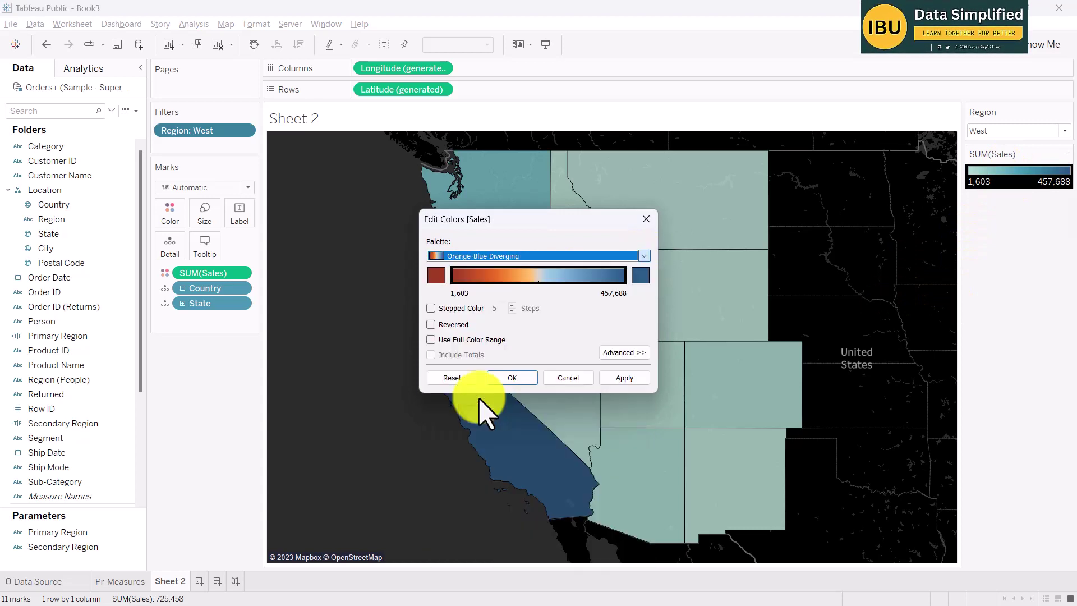
{"action": "left_click", "coordinate": [512, 378]}
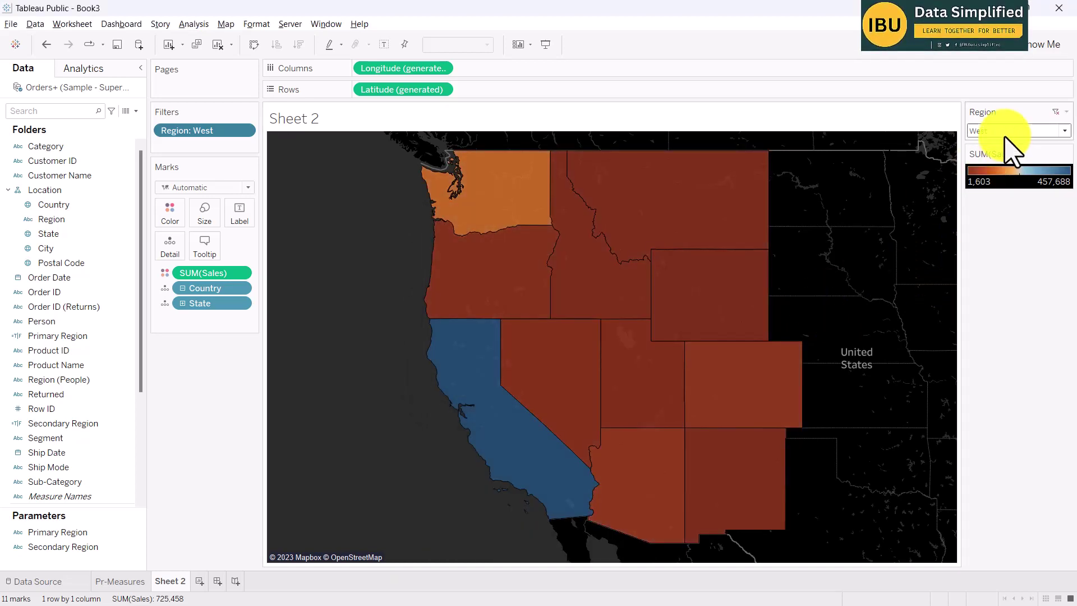
- Switch the Region filter to all regions and then to Central, and rename the map worksheet as Pr-Map
{"action": "left_click", "coordinate": [1064, 131]}
{"action": "left_click", "coordinate": [993, 168]}
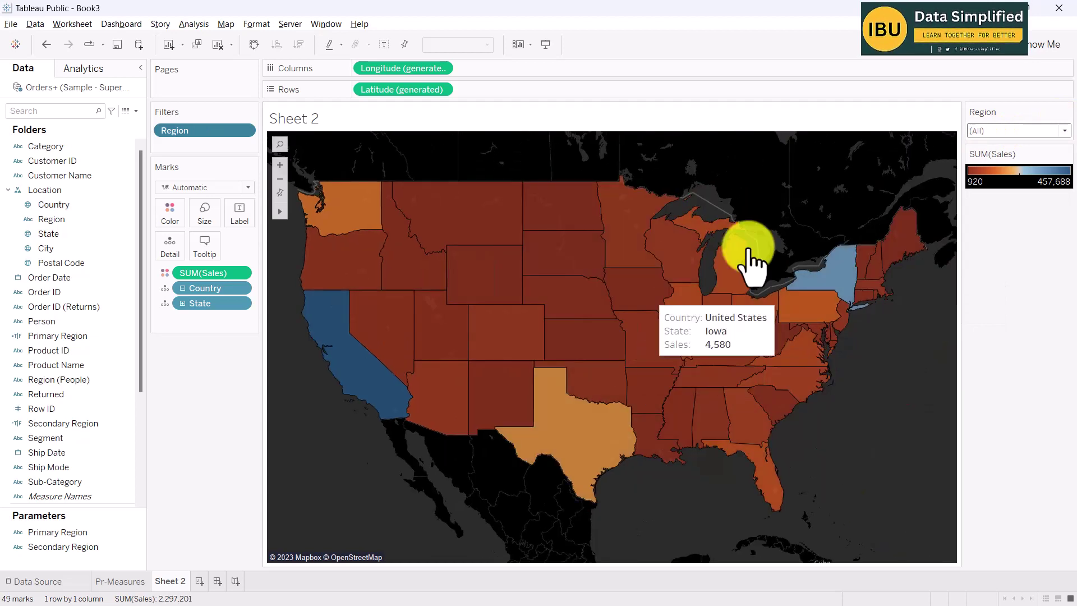
{"action": "left_click", "coordinate": [1064, 131]}
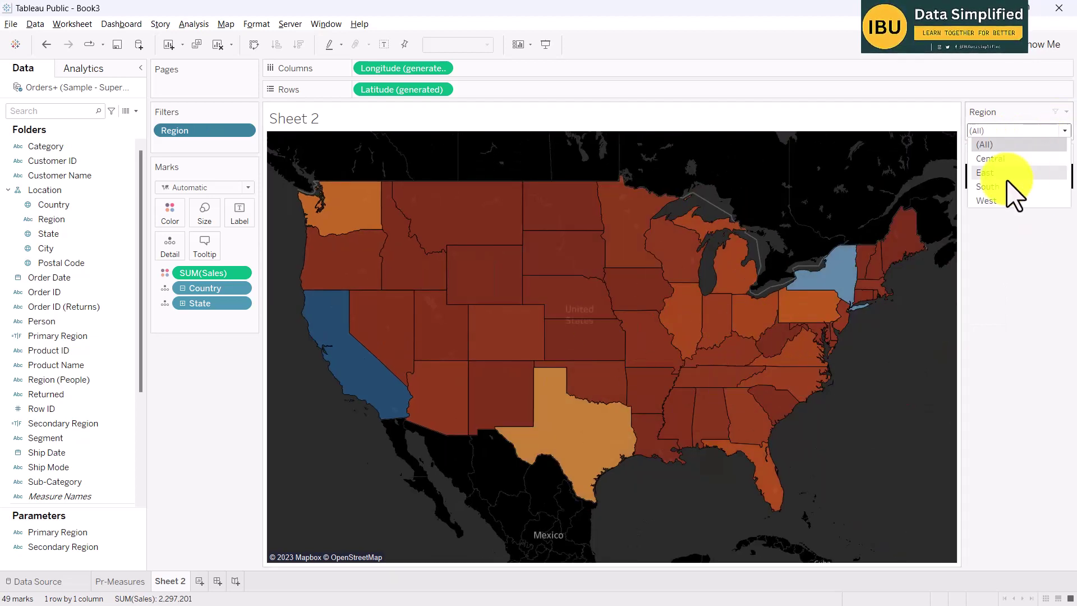
{"action": "left_click", "coordinate": [992, 160]}
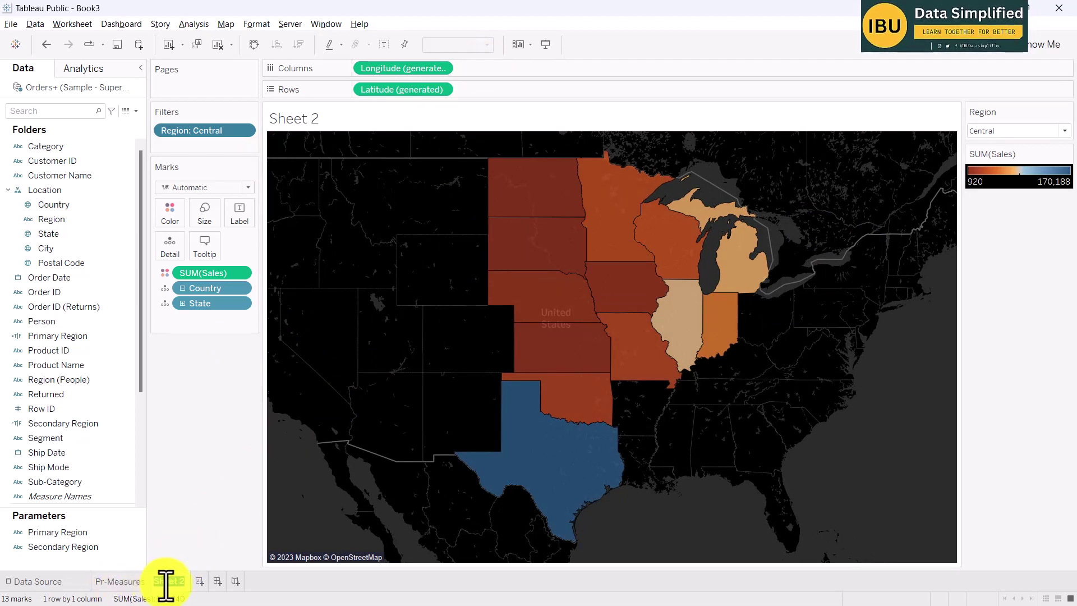
{"action": "mouse_move", "coordinate": [166, 586]}
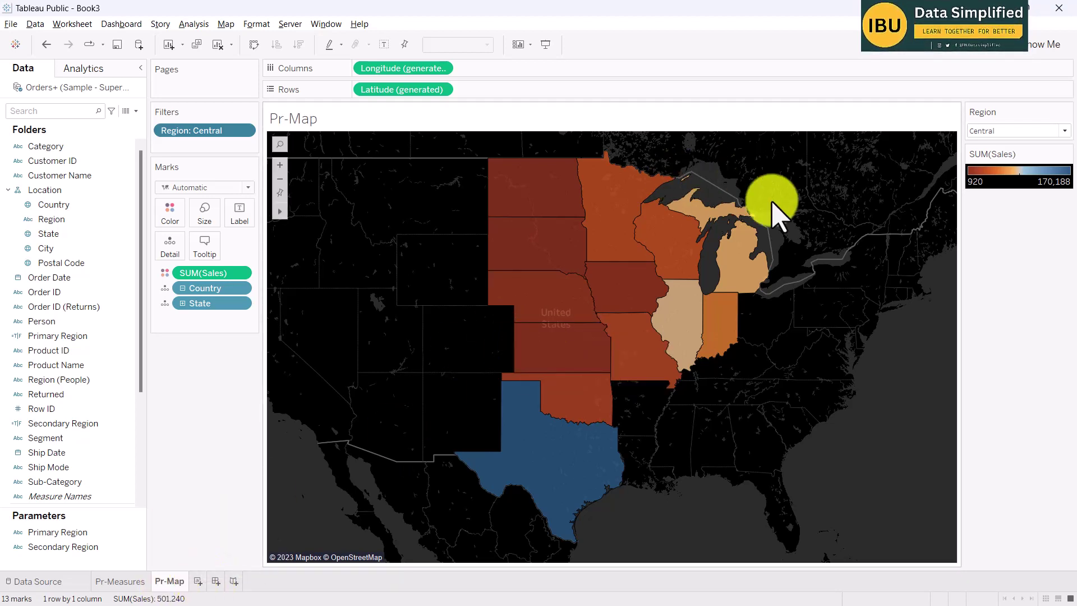
- Add a new worksheet and build a measure values table that keeps only the sum of Sales
{"action": "left_click", "coordinate": [197, 581]}
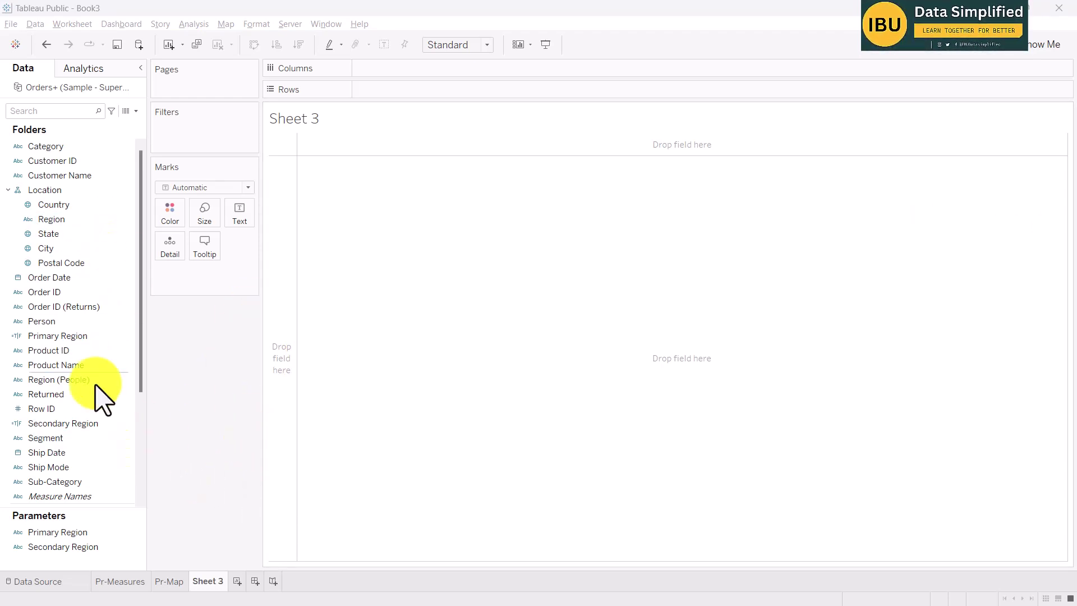
{"action": "left_click", "coordinate": [68, 438]}
{"action": "scroll", "coordinate": [68, 438], "scroll_direction": "down", "scroll_amount": 3}
{"action": "left_click", "coordinate": [45, 438], "text": "ctrl"}
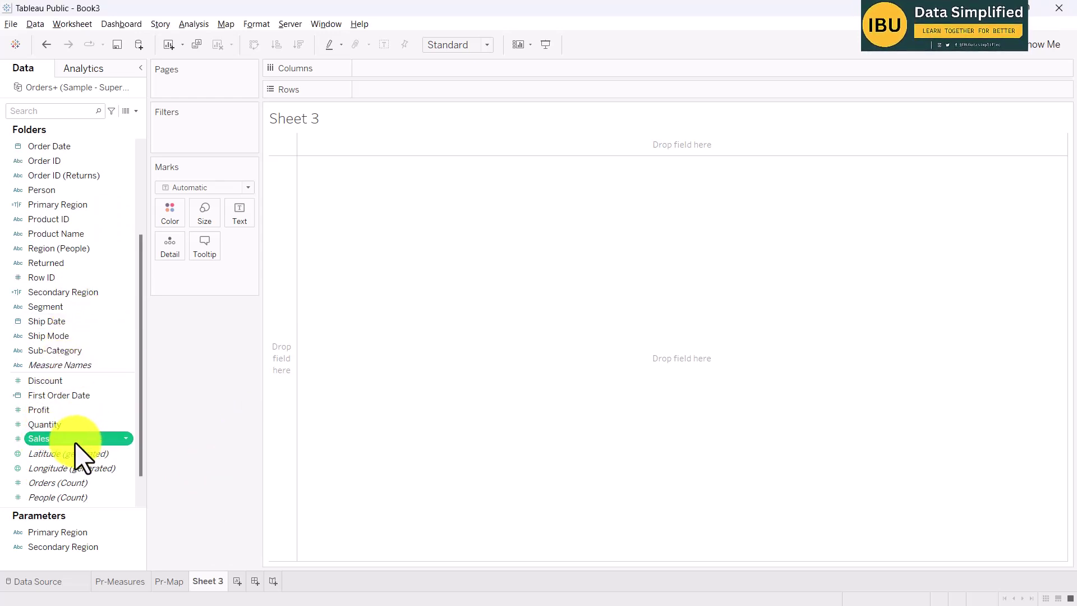
{"action": "scroll", "coordinate": [79, 455], "scroll_direction": "down", "scroll_amount": 1}
{"action": "left_click_drag", "start_coordinate": [84, 336], "coordinate": [407, 126]}
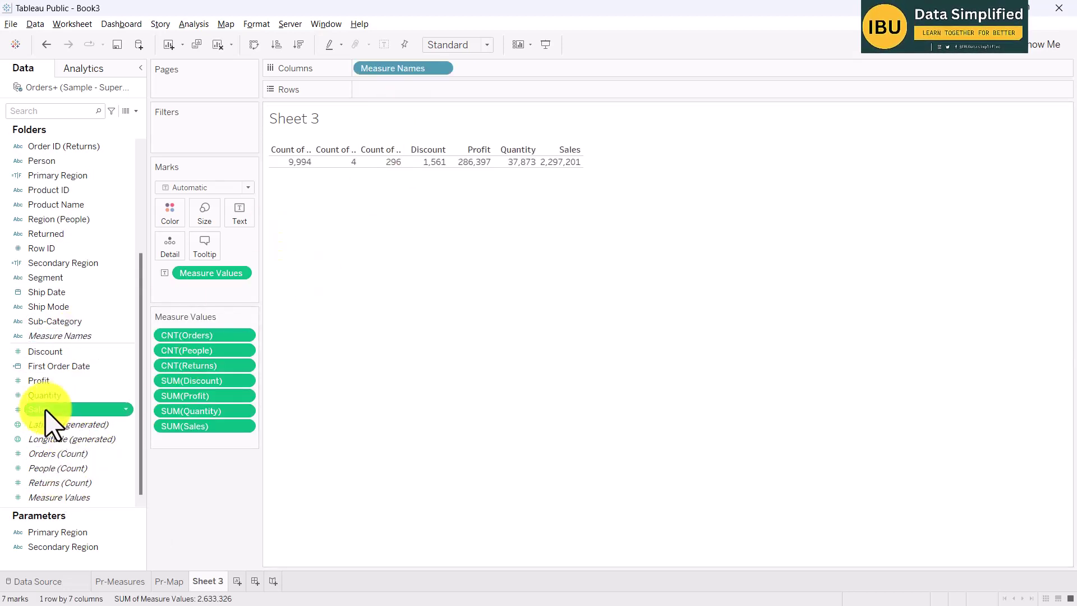
{"action": "left_click_drag", "start_coordinate": [44, 411], "coordinate": [370, 317]}
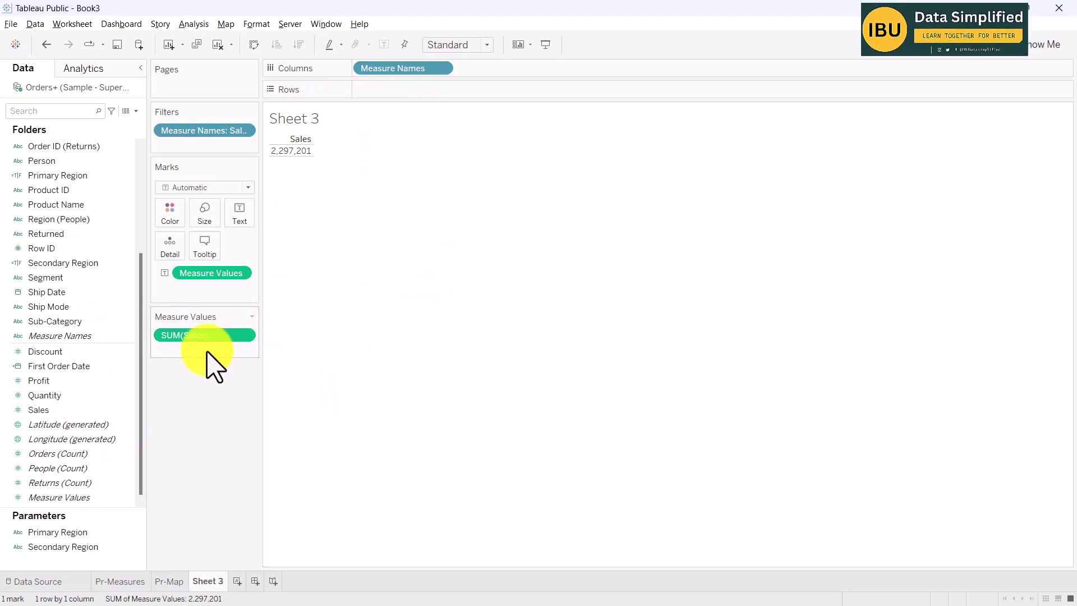
- Break the Sales table down by Sub-Category in rows and fit it to the entire view
{"action": "double_click", "coordinate": [71, 322]}
{"action": "left_click_drag", "start_coordinate": [414, 68], "coordinate": [399, 88]}
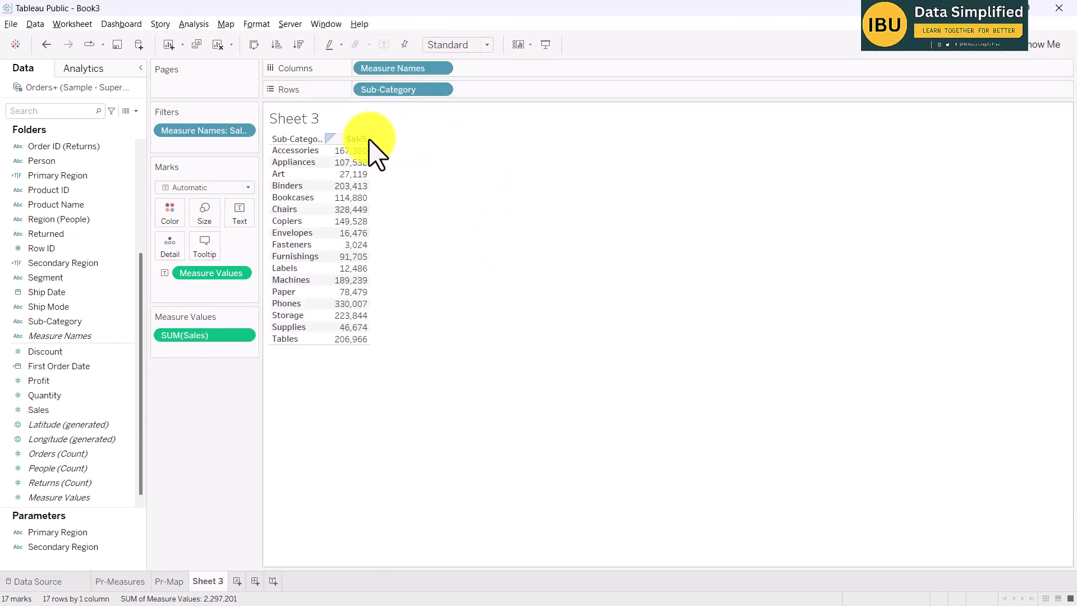
{"action": "mouse_move", "coordinate": [369, 138]}
{"action": "left_mouse_down"}
{"action": "mouse_move", "coordinate": [435, 137]}
{"action": "mouse_move", "coordinate": [378, 137]}
{"action": "left_mouse_up"}
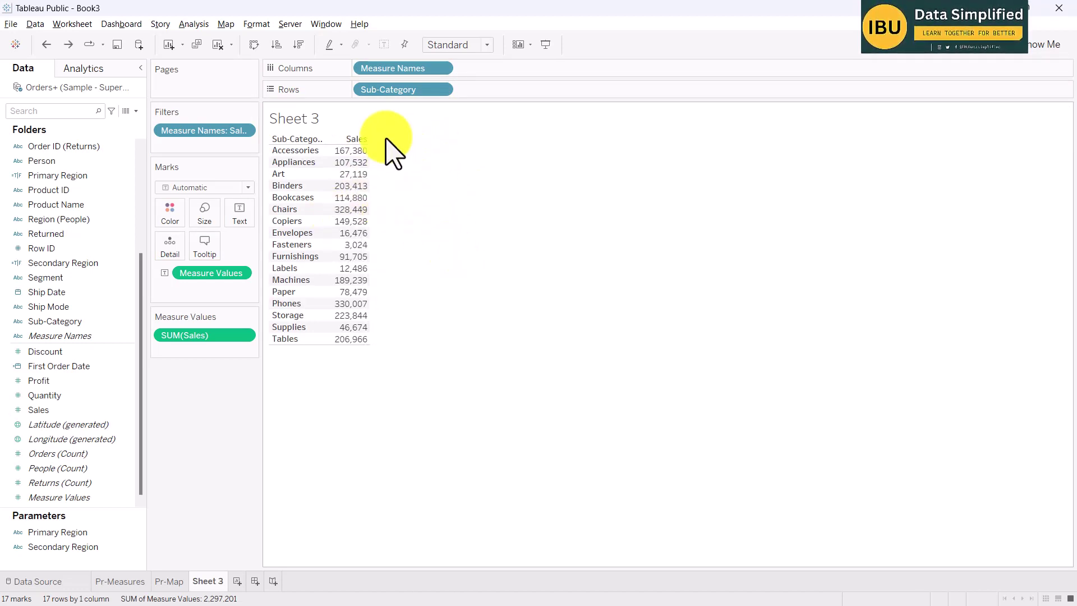
{"action": "left_click", "coordinate": [487, 45]}
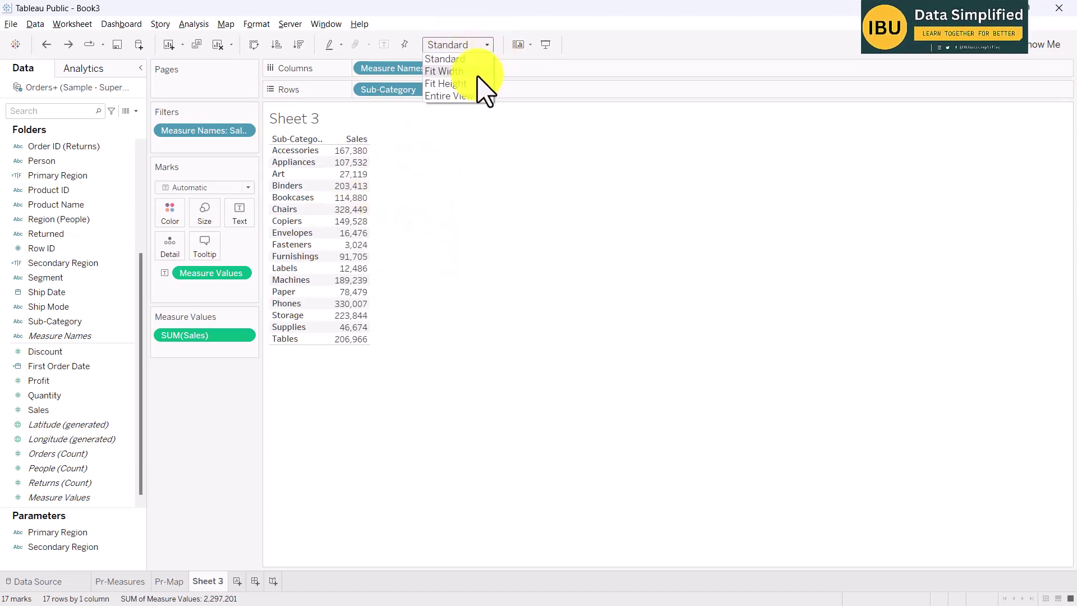
{"action": "left_click", "coordinate": [449, 96]}
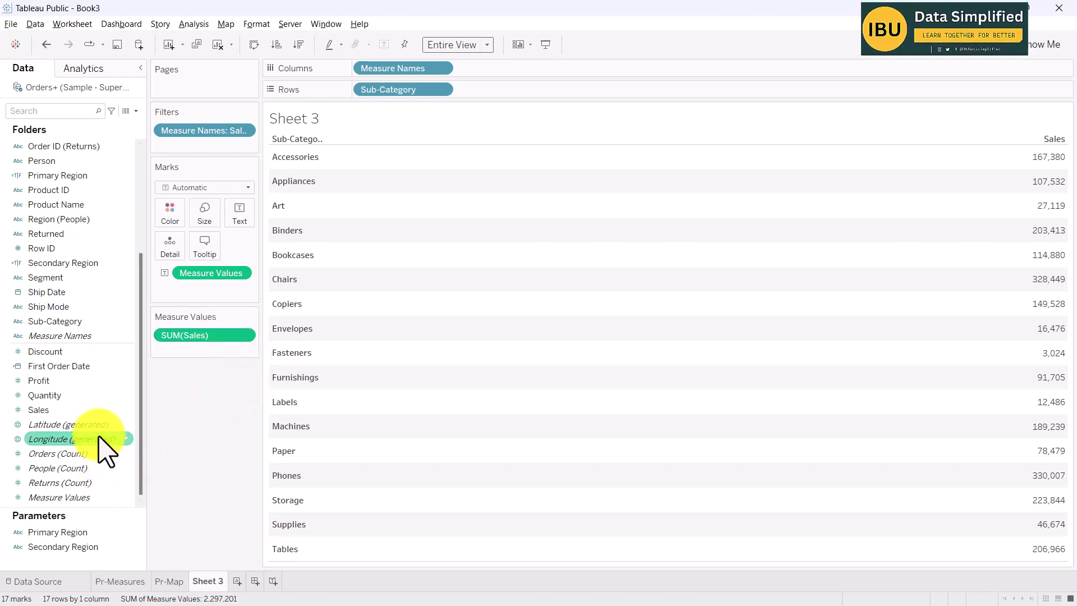
- Open the options of the SUM(Sales) measure in the Sub-Category table
{"action": "right_click", "coordinate": [235, 337]}
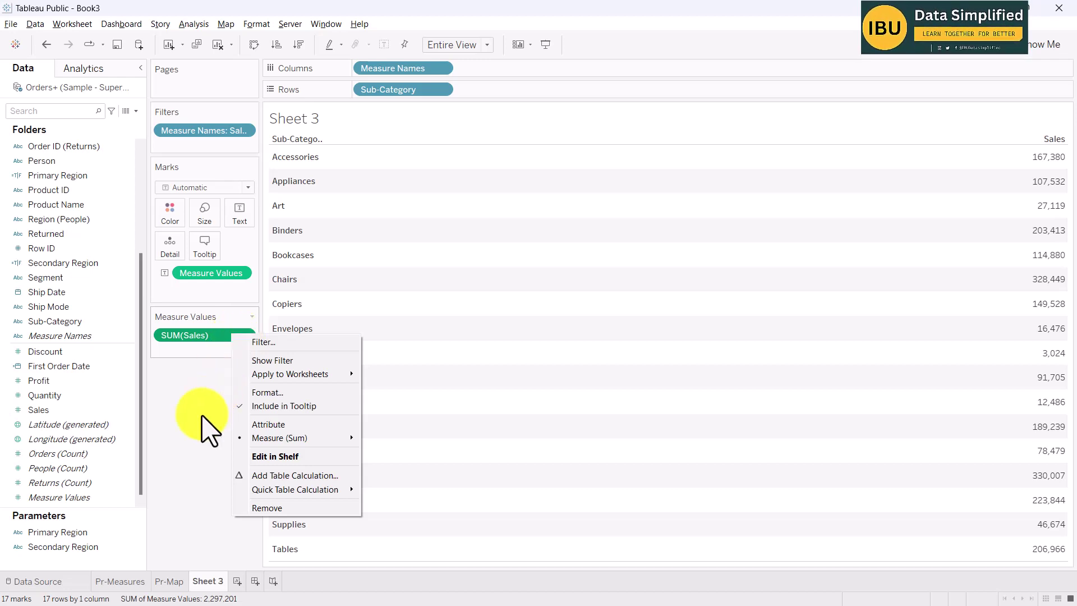
- Try to add Sales a second time directly to the Measure Values to give it a different aggregation
{"action": "left_click", "coordinate": [201, 429]}
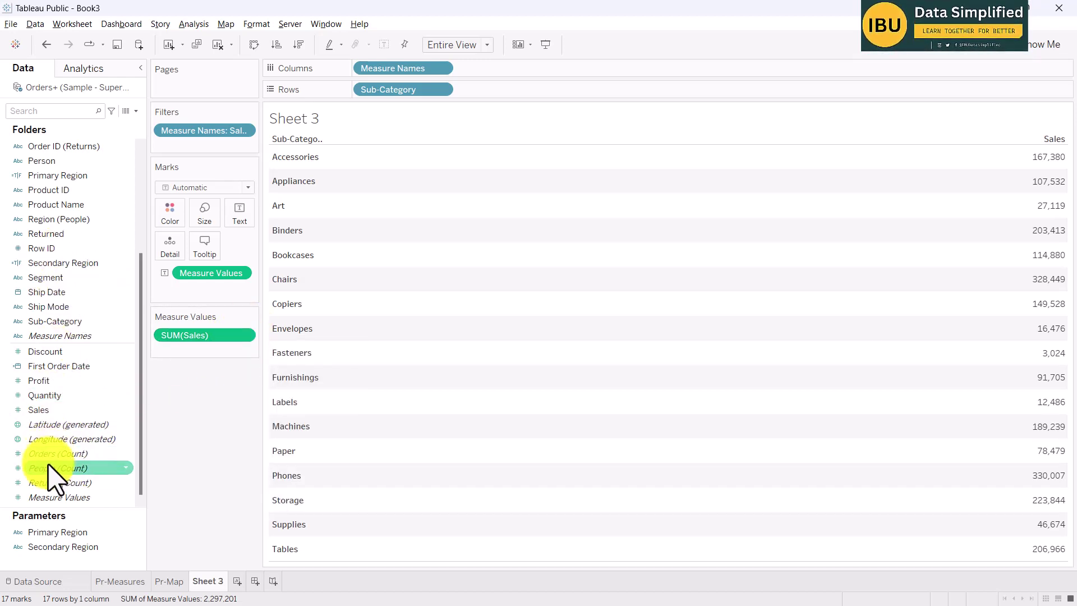
{"action": "left_click_drag", "start_coordinate": [46, 408], "coordinate": [182, 349]}
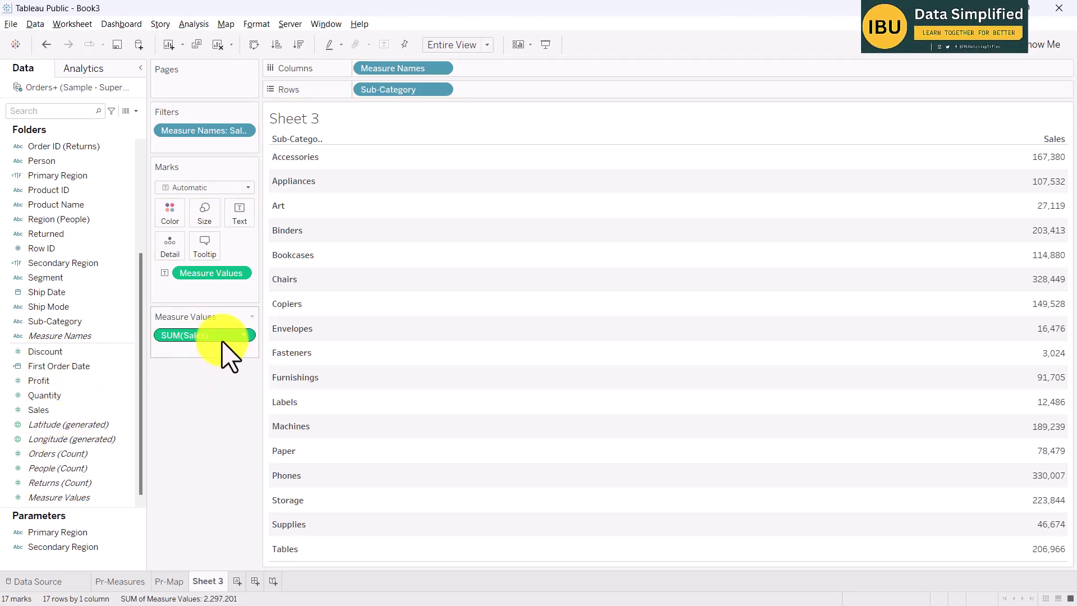
{"action": "left_click", "coordinate": [244, 334]}
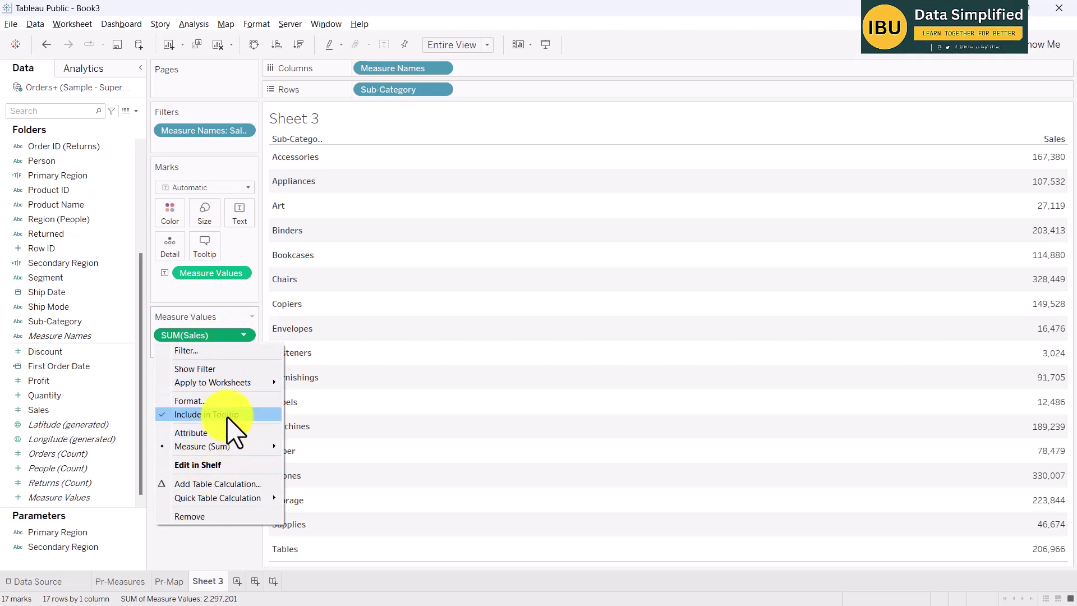
{"action": "mouse_move", "coordinate": [229, 446]}
{"action": "left_click", "coordinate": [319, 513]}
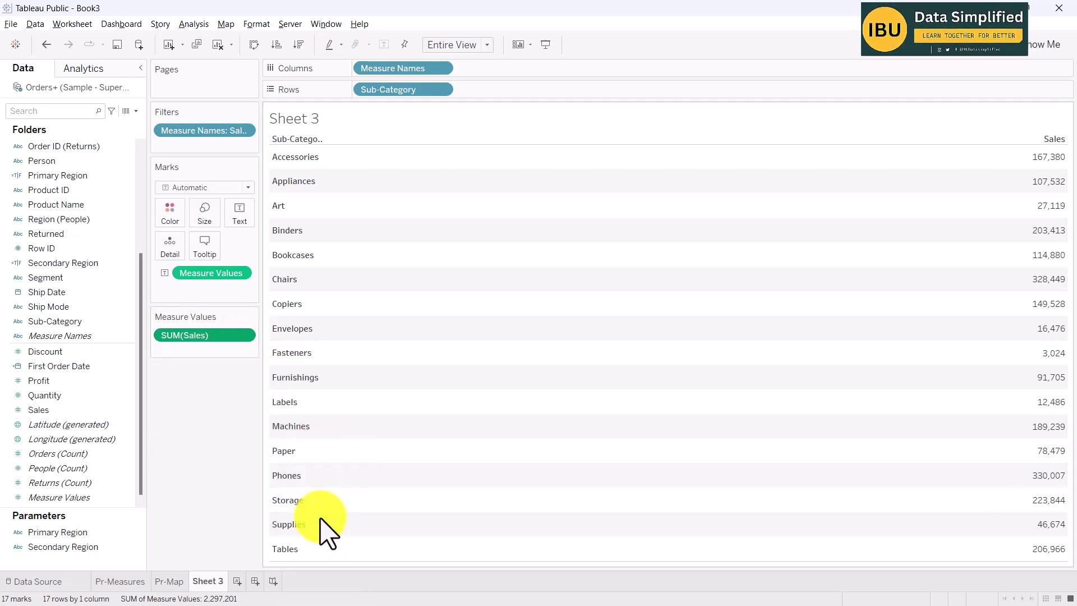
{"action": "key", "text": "ctrl+z"}
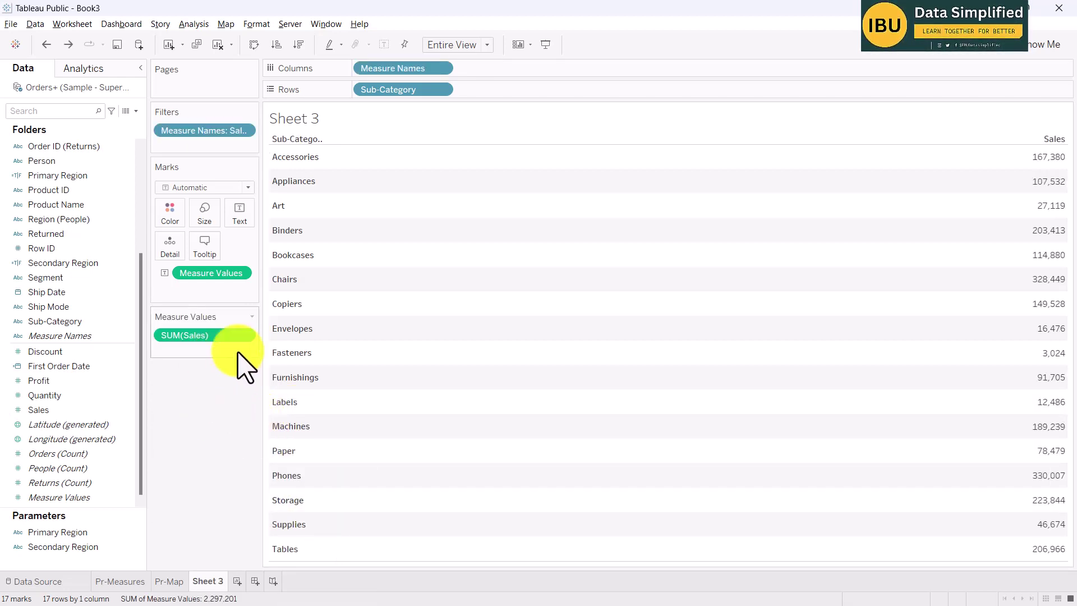
{"action": "left_click", "coordinate": [55, 408]}
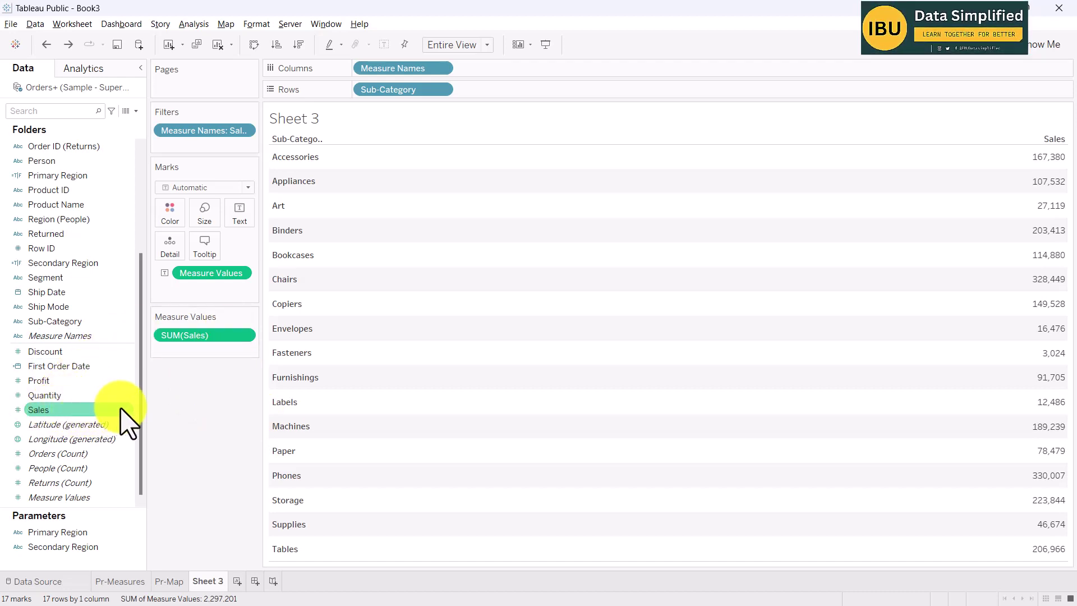
{"action": "left_click_drag", "start_coordinate": [123, 409], "coordinate": [241, 364]}
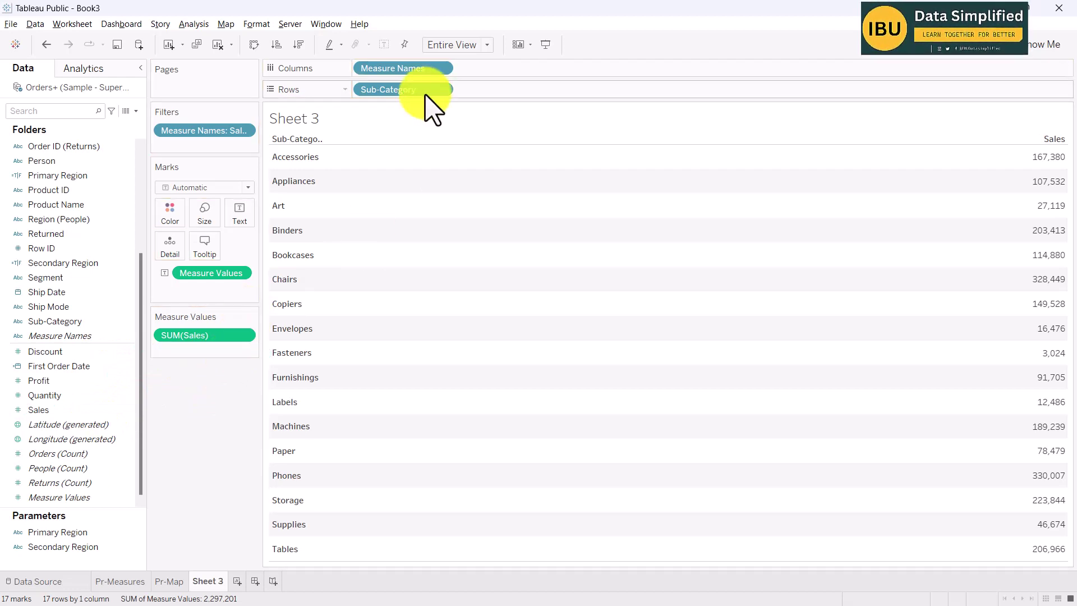
{"action": "right_click", "coordinate": [224, 337]}
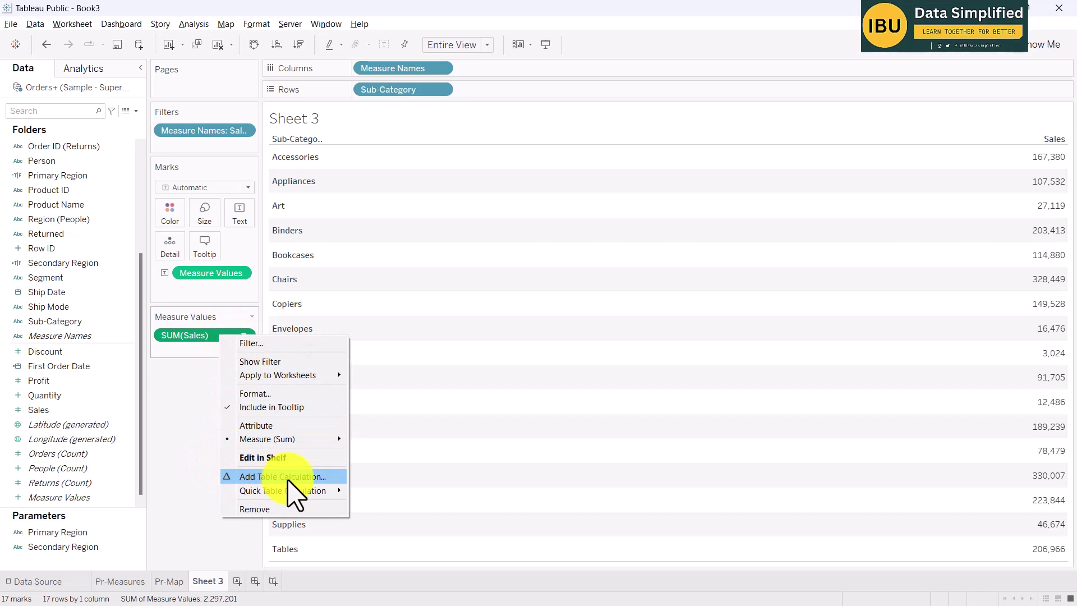
{"action": "mouse_move", "coordinate": [290, 440]}
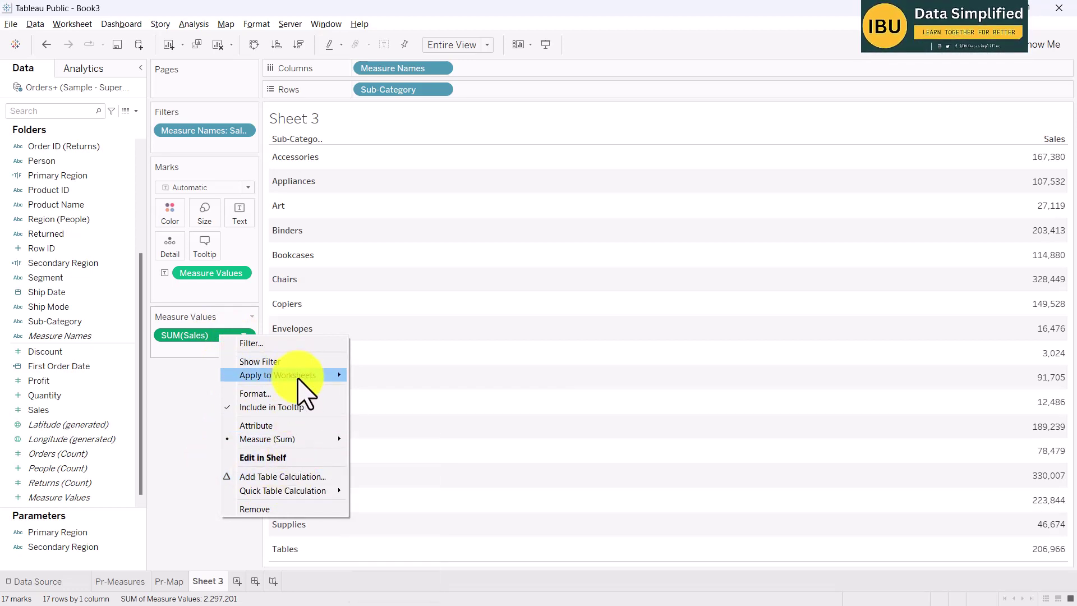
{"action": "key", "text": "Escape"}
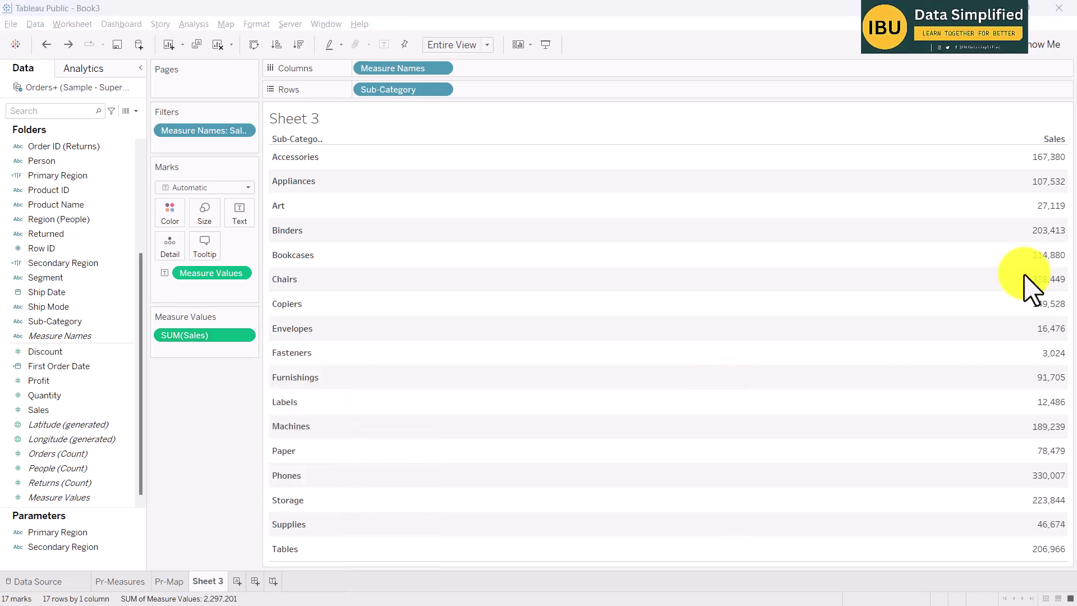
- Add Sales to the Marks card, set its aggregation to Minimum, and move it into Measure Values below SUM(Sales)
{"action": "left_click", "coordinate": [93, 394]}
{"action": "left_click", "coordinate": [47, 414]}
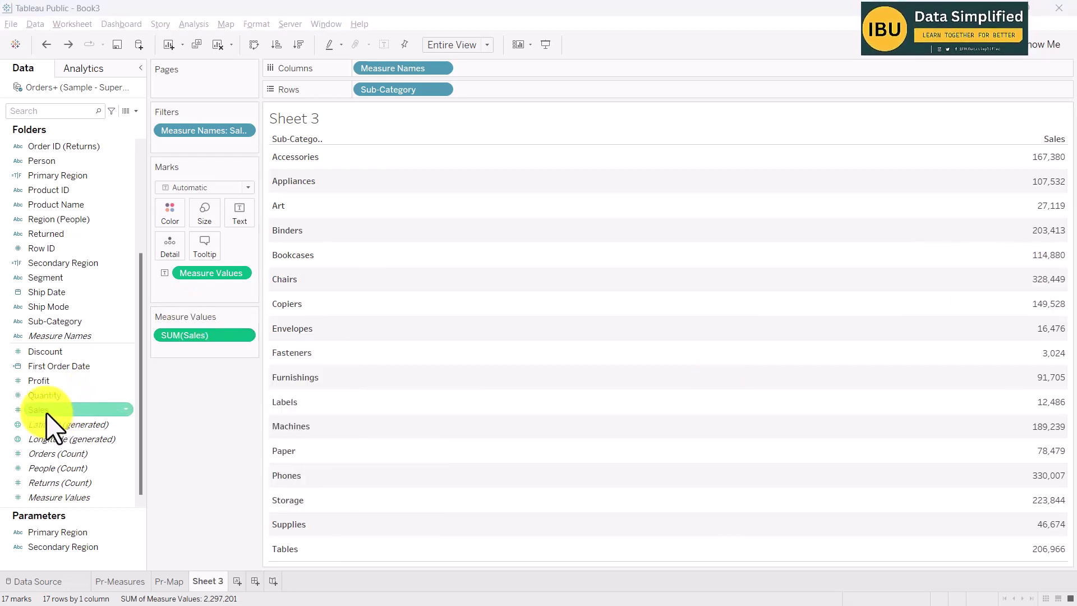
{"action": "left_click_drag", "start_coordinate": [48, 413], "coordinate": [178, 290]}
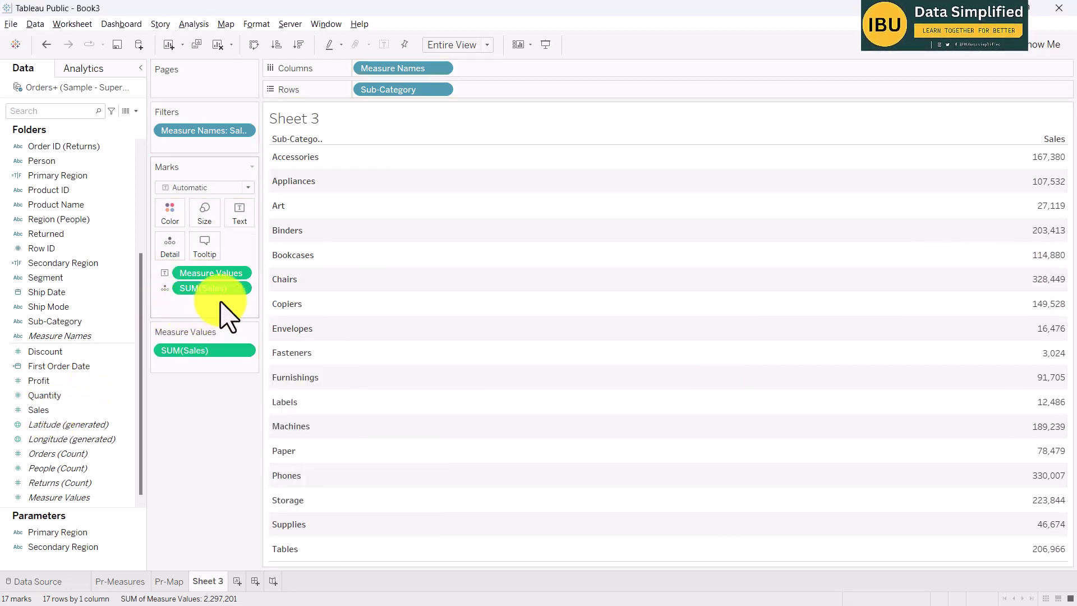
{"action": "left_click", "coordinate": [235, 289]}
{"action": "mouse_move", "coordinate": [234, 413]}
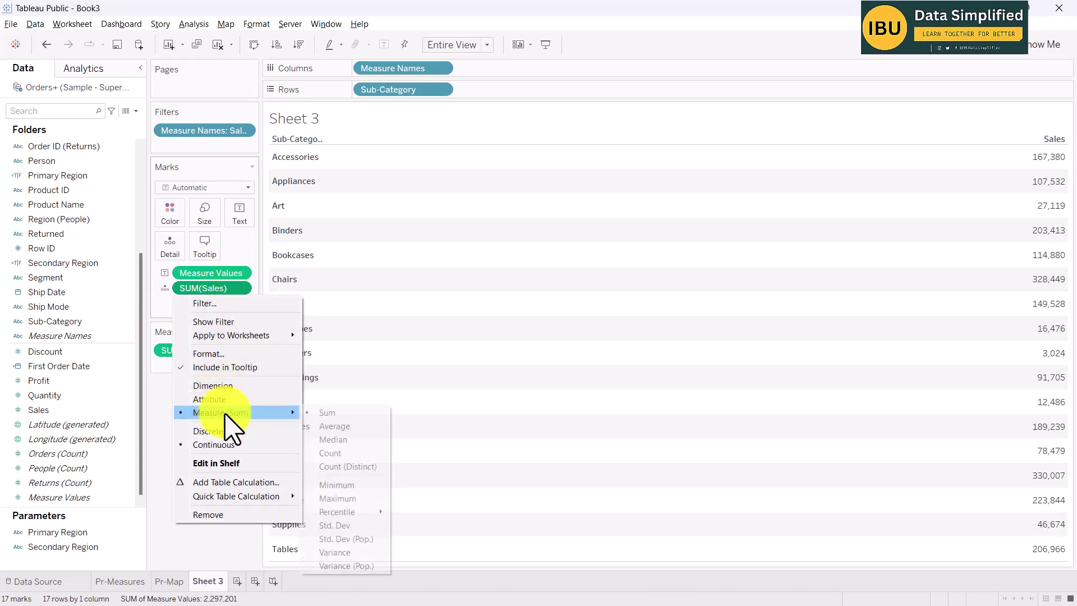
{"action": "left_click", "coordinate": [339, 485]}
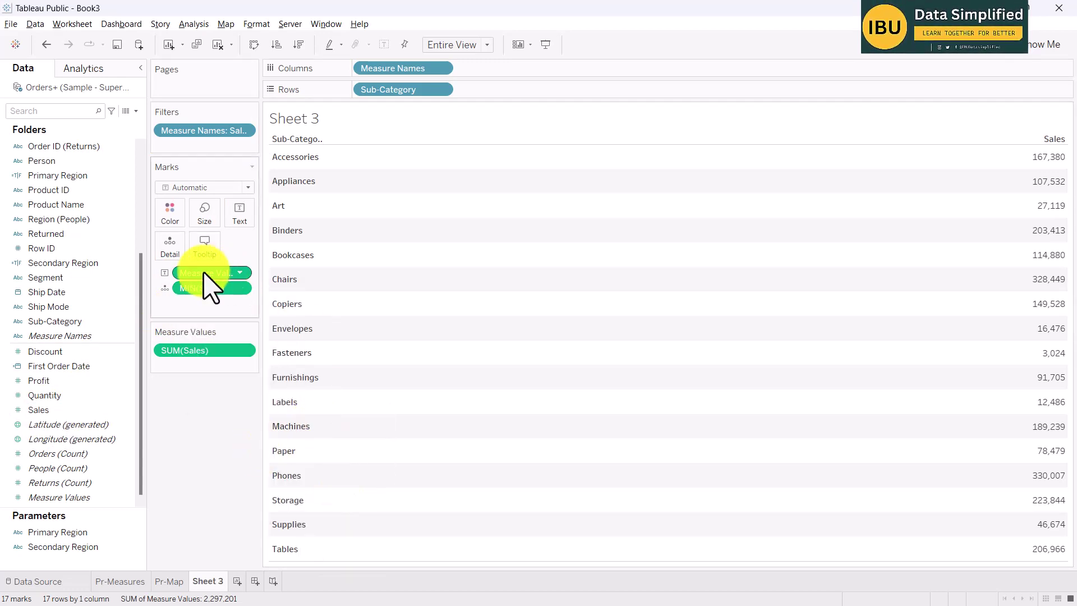
{"action": "left_click_drag", "start_coordinate": [200, 289], "coordinate": [203, 310]}
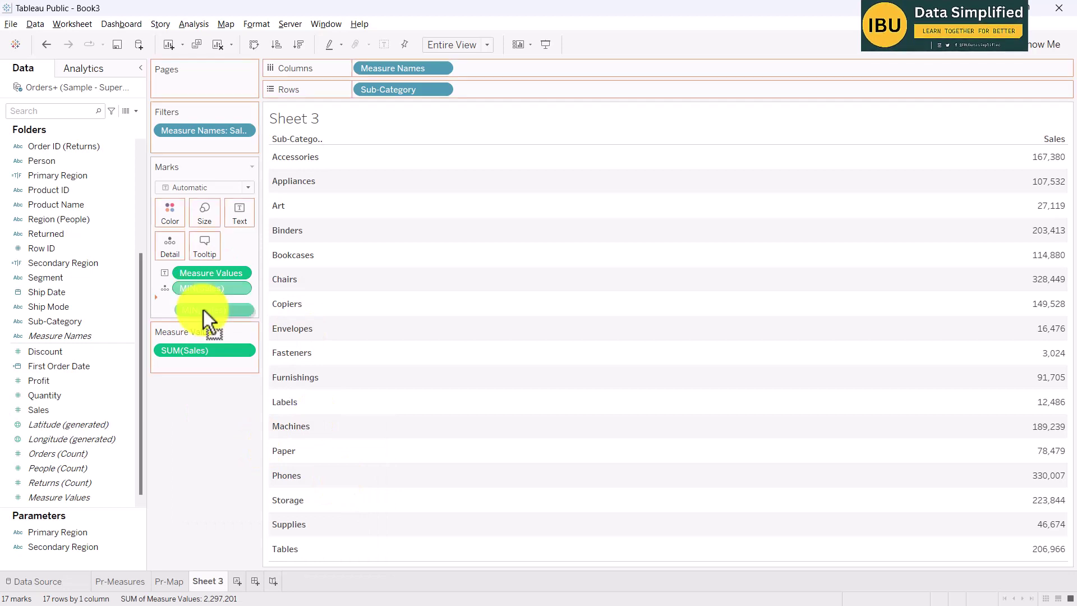
{"action": "left_click_drag", "start_coordinate": [188, 364], "coordinate": [194, 387]}
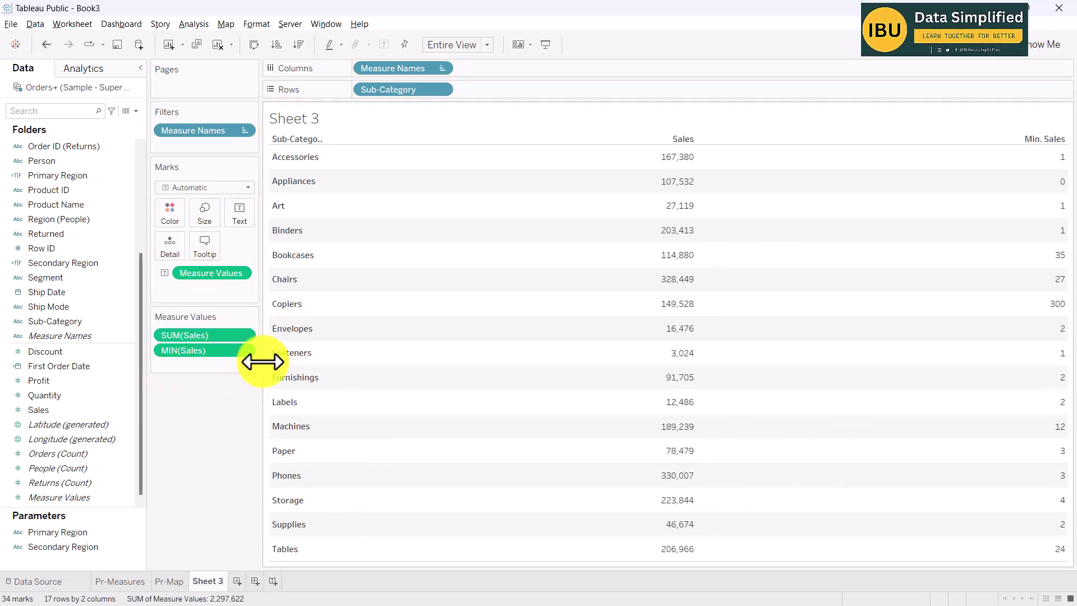
- Add another Sales measure aggregated as Maximum and place it in Measure Values below MIN(Sales)
{"action": "left_click_drag", "start_coordinate": [39, 409], "coordinate": [187, 308]}
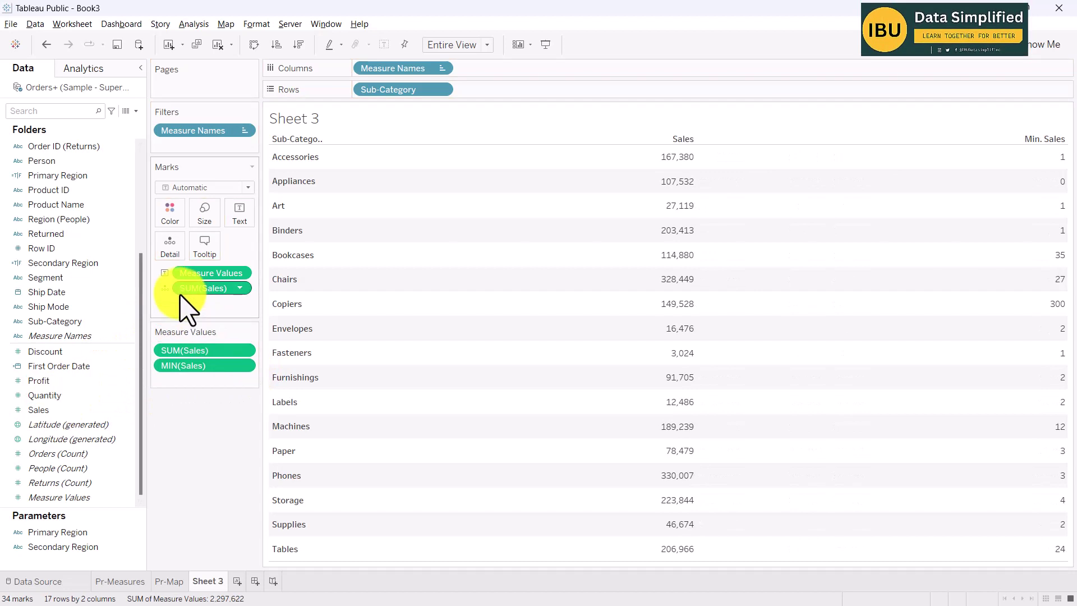
{"action": "left_click", "coordinate": [243, 289]}
{"action": "mouse_move", "coordinate": [283, 413]}
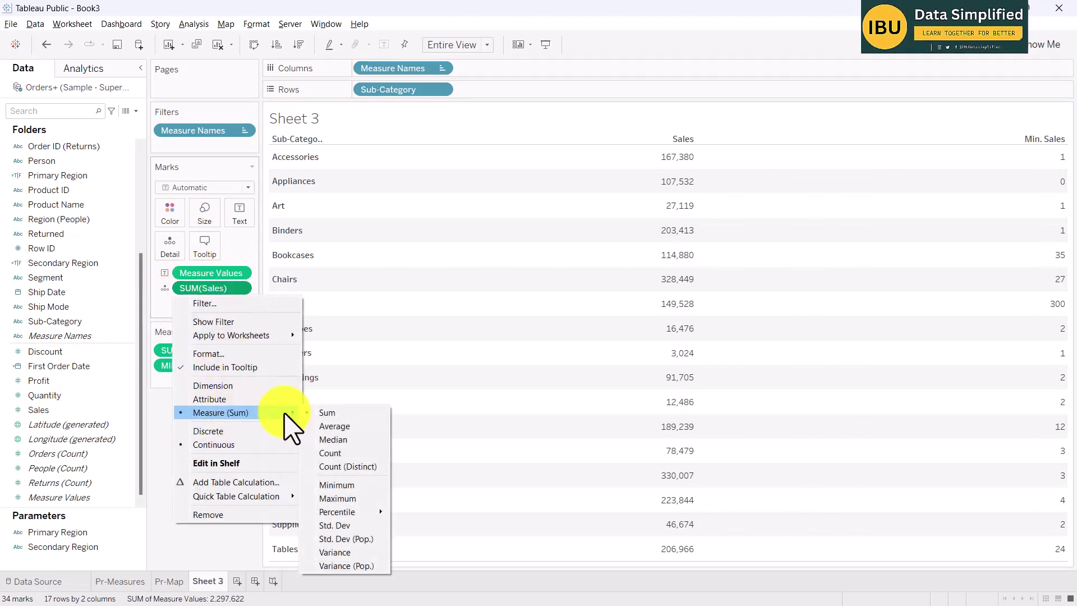
{"action": "left_click", "coordinate": [332, 498]}
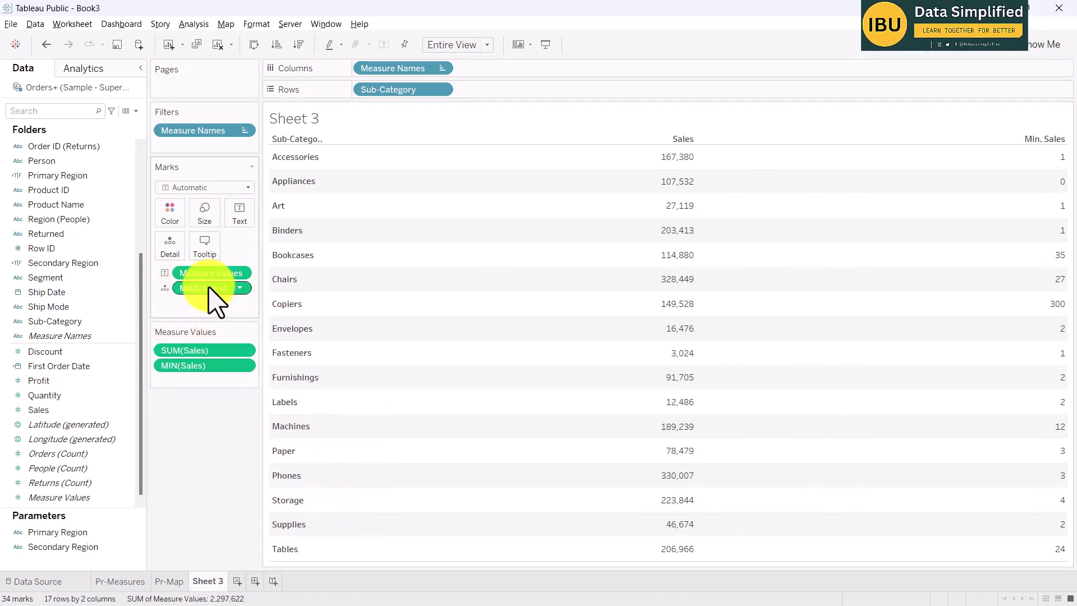
{"action": "left_click_drag", "start_coordinate": [208, 287], "coordinate": [196, 382]}
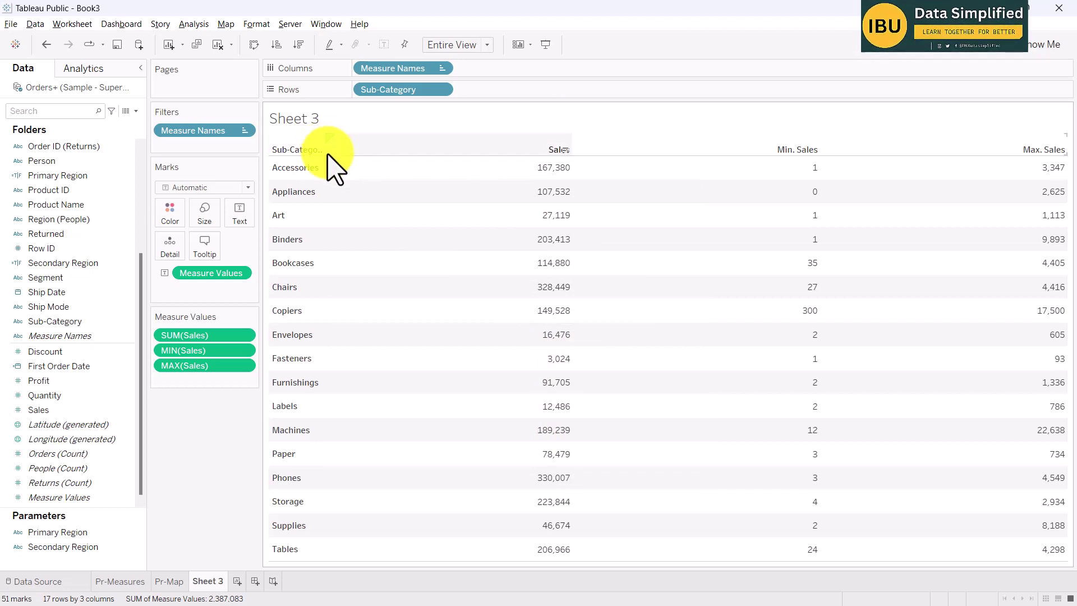
- Preview the table with the Standard fit and return it to Entire View
{"action": "left_click", "coordinate": [483, 46]}
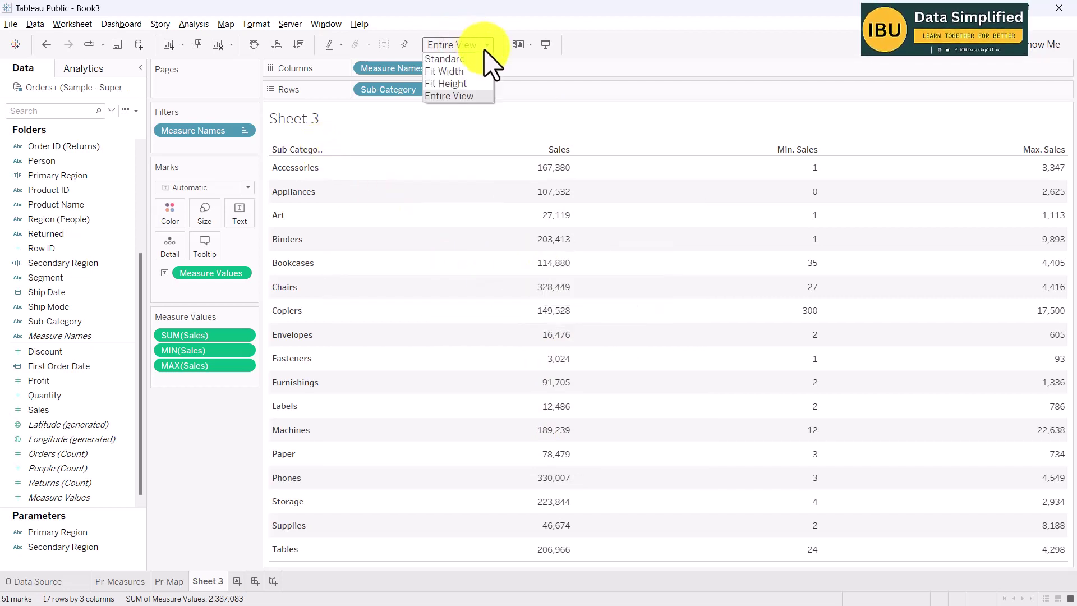
{"action": "left_click", "coordinate": [474, 59]}
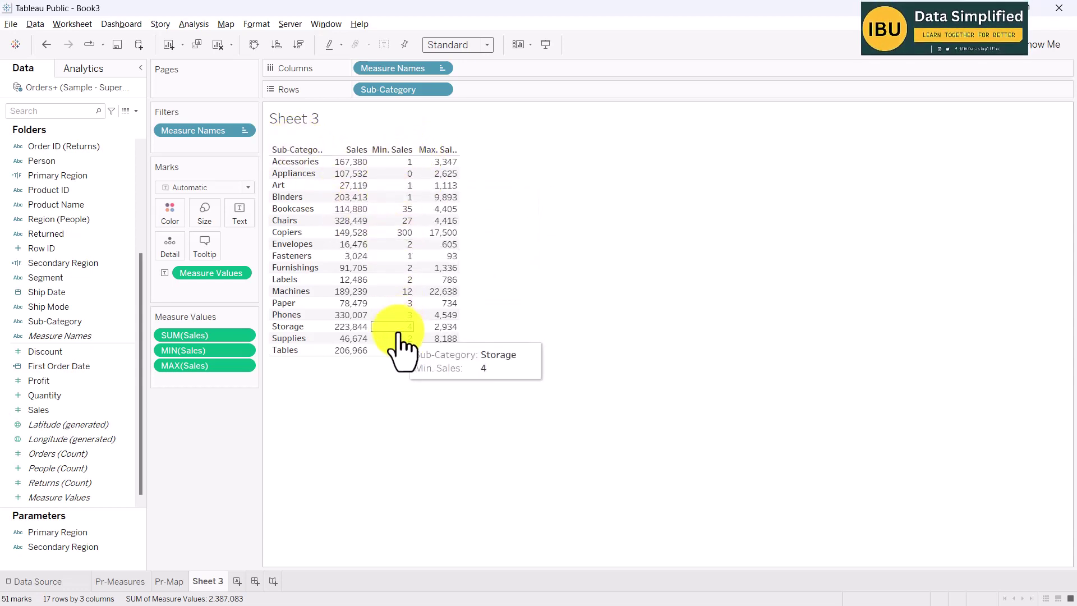
{"action": "left_click", "coordinate": [484, 45]}
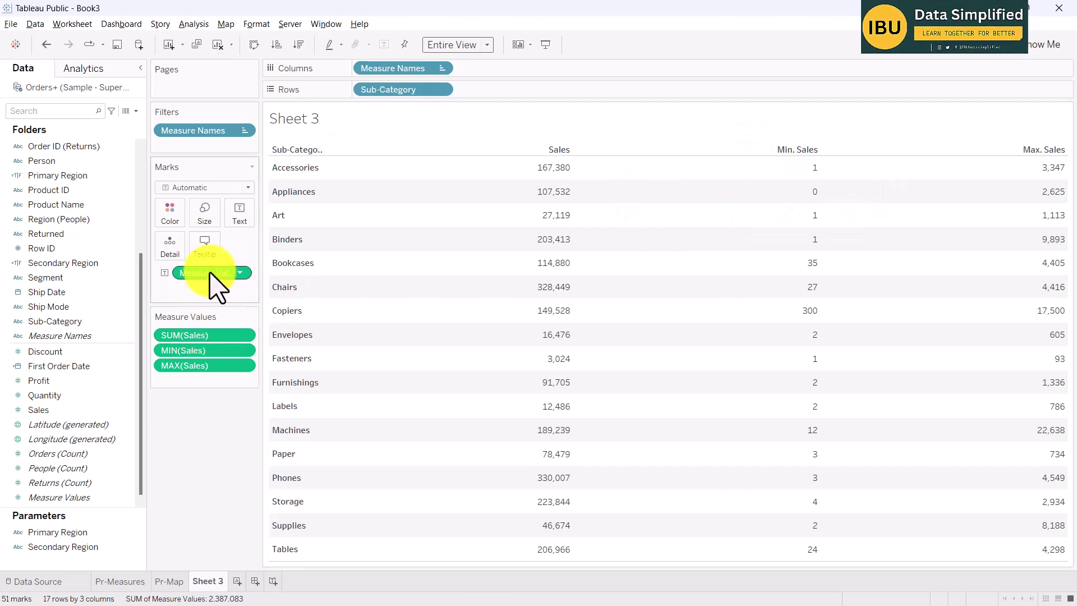
- Format the Measure Values numbers as Currency (Standard) with the English (United States) locale
{"action": "left_click", "coordinate": [242, 273]}
{"action": "left_click", "coordinate": [219, 338]}
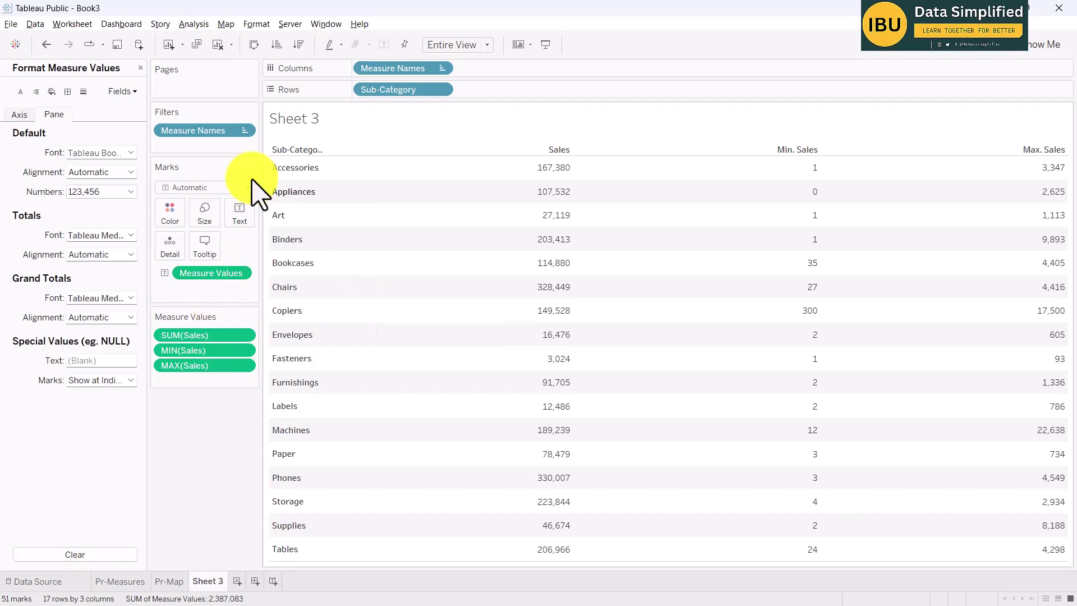
{"action": "left_click", "coordinate": [130, 192]}
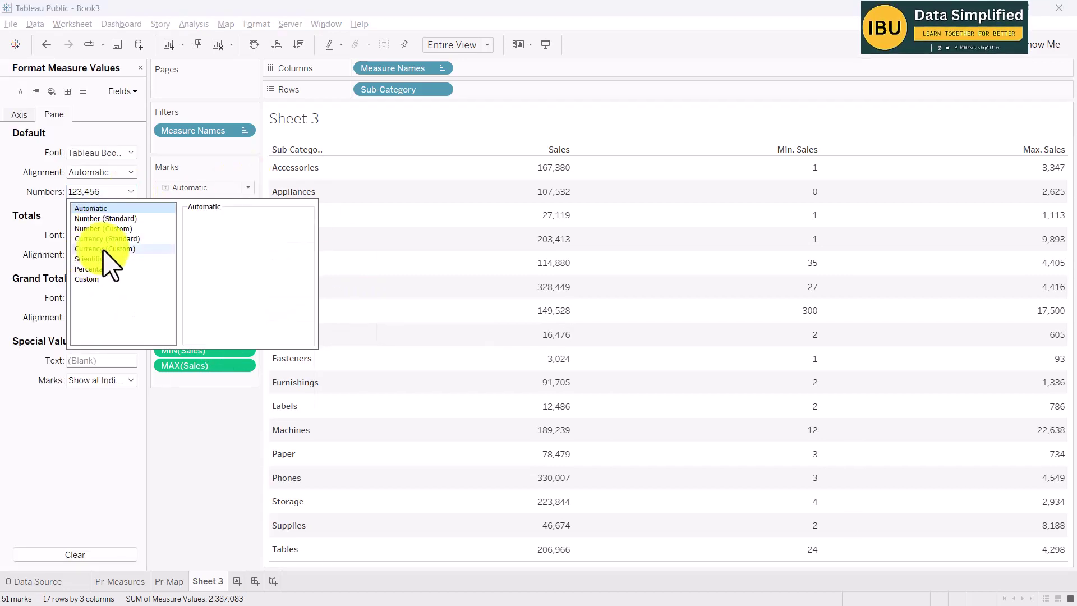
{"action": "left_click", "coordinate": [106, 239]}
{"action": "left_click", "coordinate": [266, 232]}
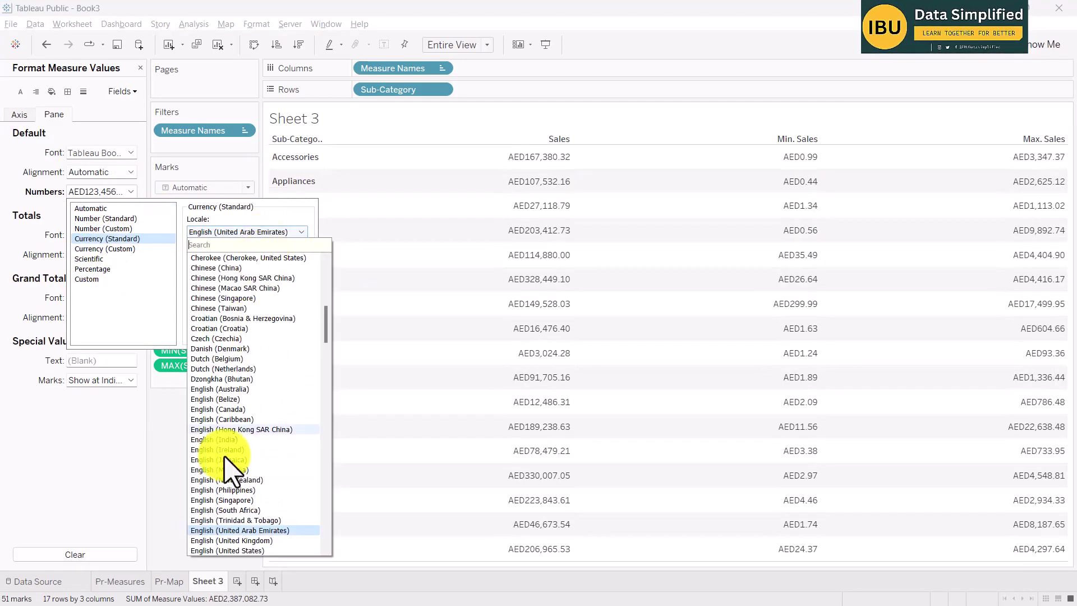
{"action": "left_click", "coordinate": [227, 550]}
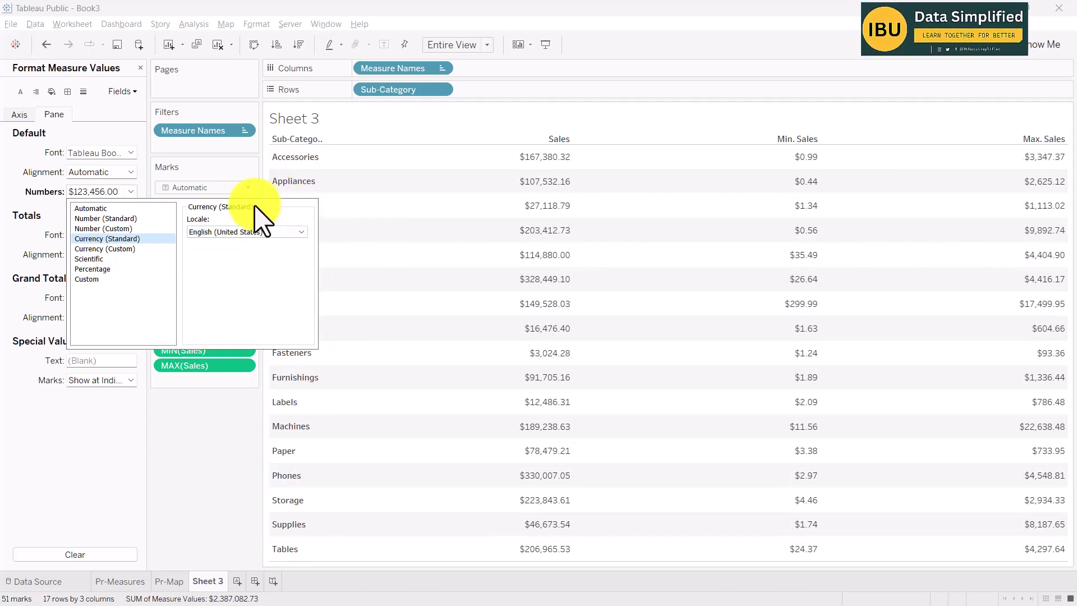
{"action": "left_click", "coordinate": [197, 448]}
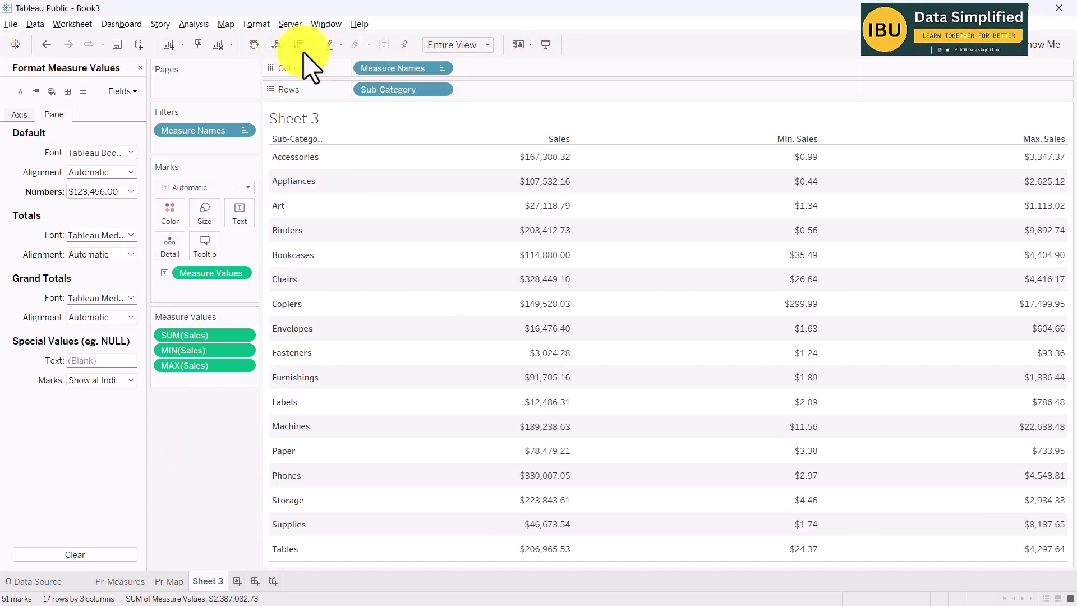
{"action": "left_click", "coordinate": [442, 69]}
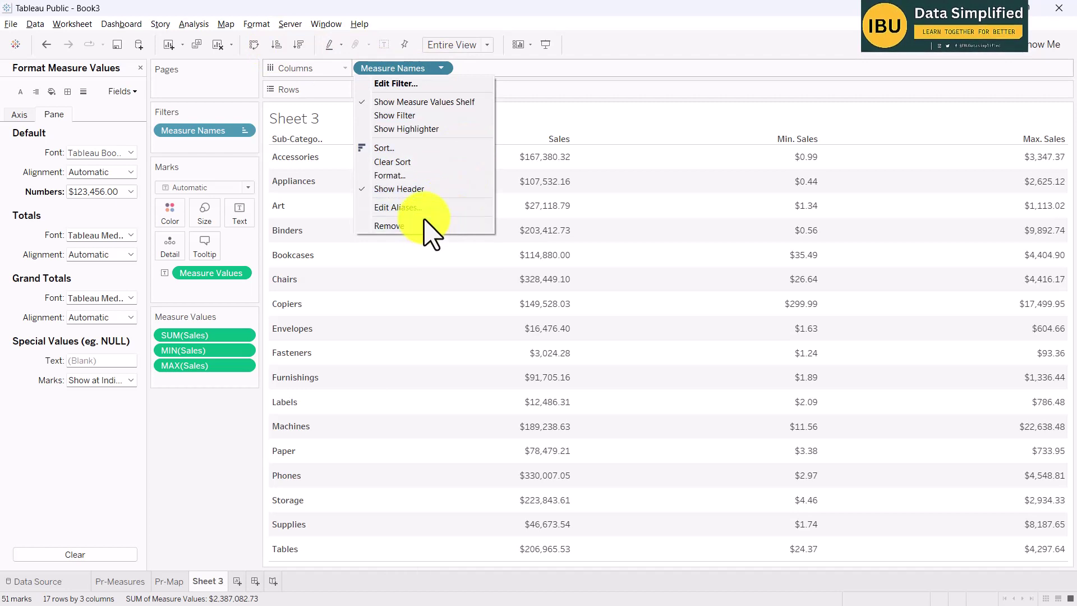
{"action": "left_click", "coordinate": [431, 152]}
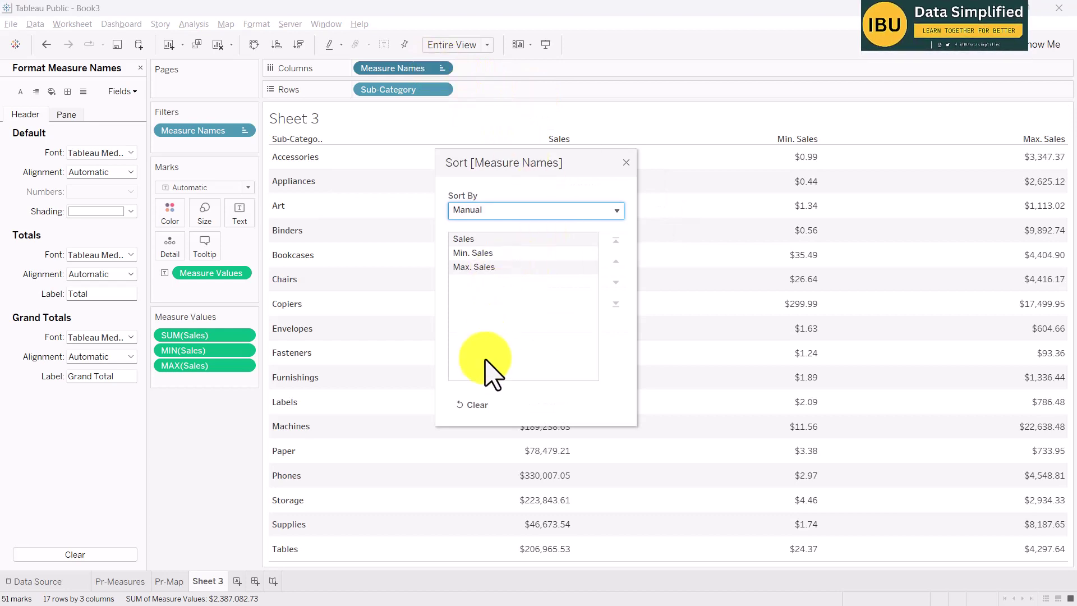
{"action": "left_click", "coordinate": [626, 162]}
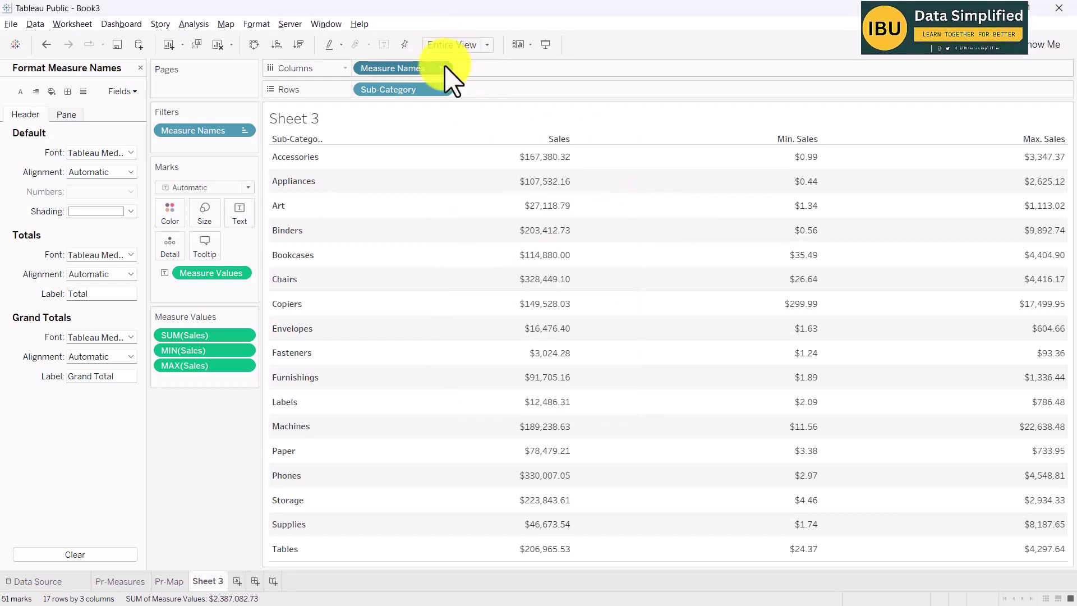
- Manually sort Measure Names in the columns so that Max. Sales comes first
{"action": "left_click", "coordinate": [442, 67]}
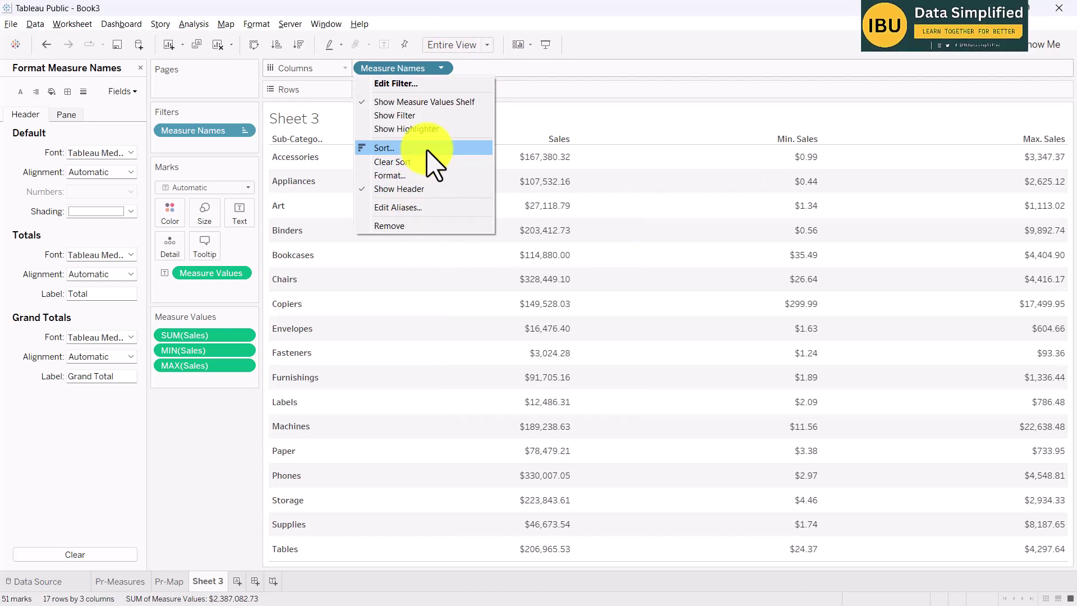
{"action": "left_click", "coordinate": [428, 151]}
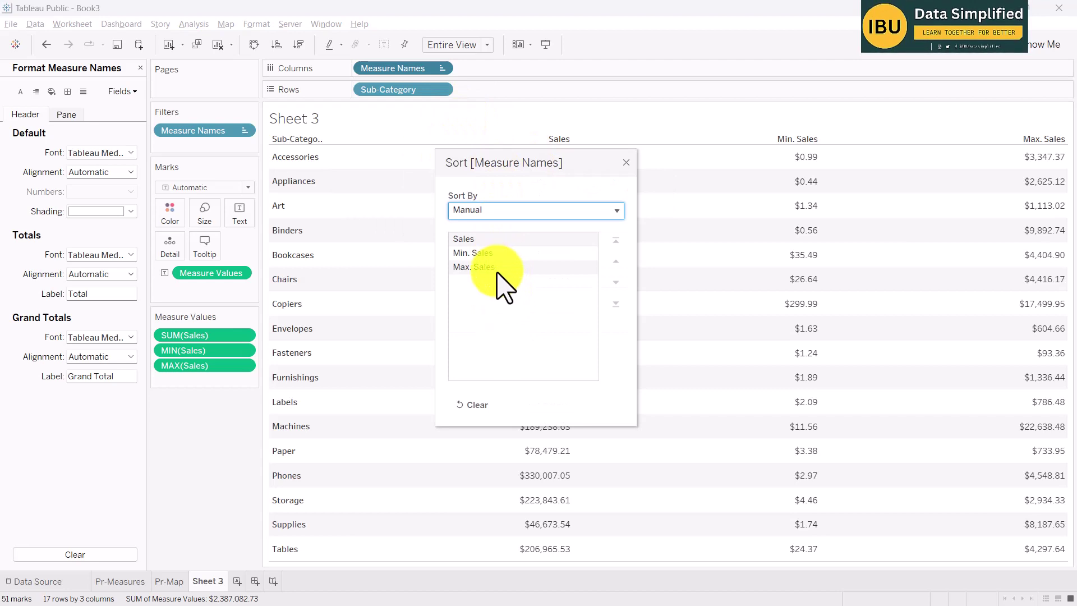
{"action": "left_click", "coordinate": [497, 268]}
{"action": "left_click", "coordinate": [616, 241]}
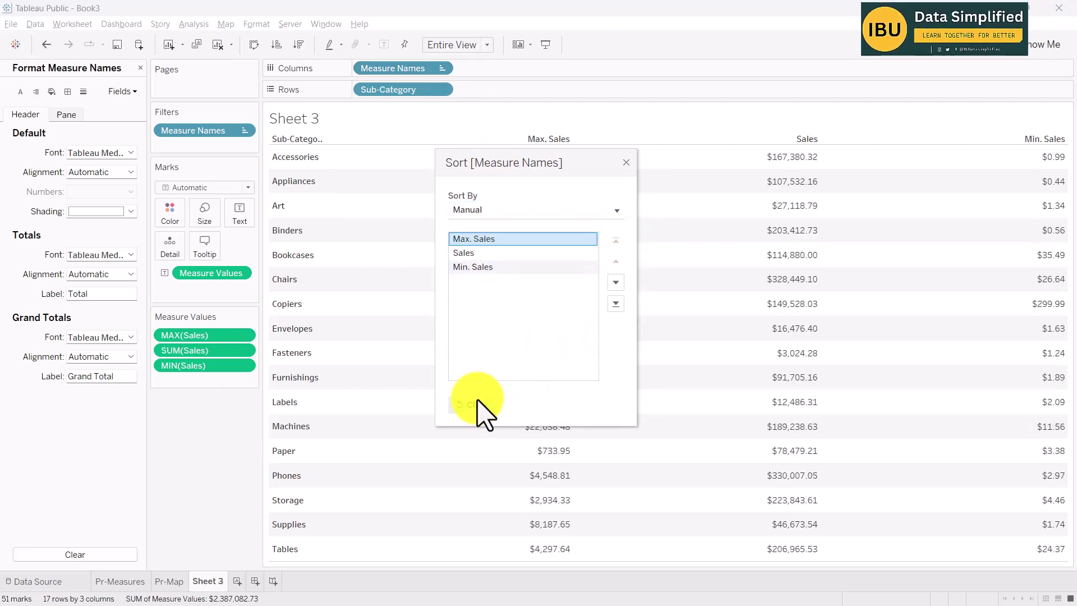
{"action": "left_click", "coordinate": [626, 162]}
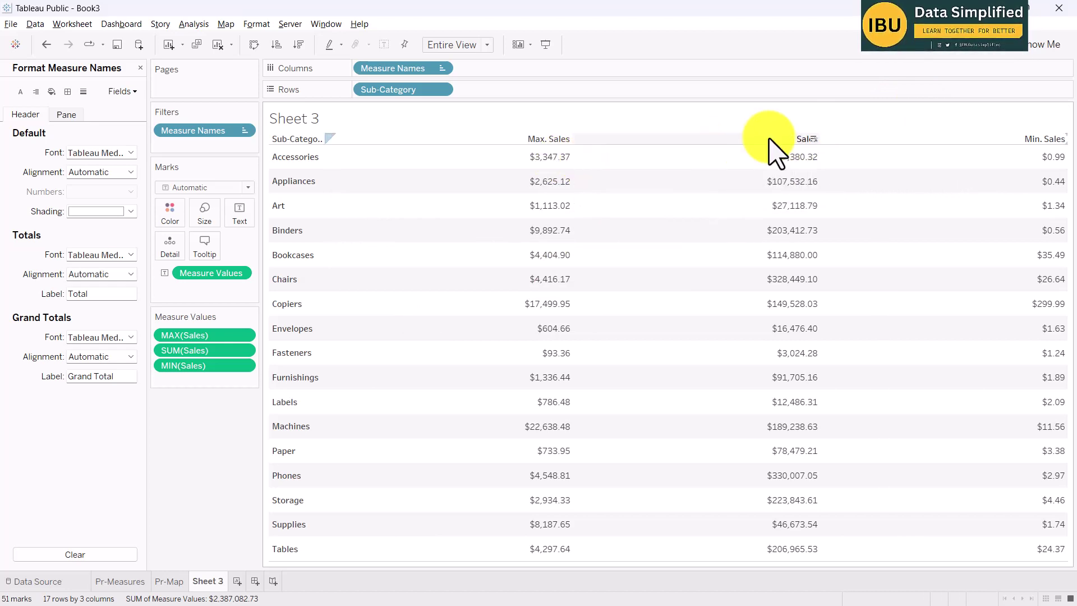
- Manually sort Measure Names with Sales first, and move MAX(Sales) below MIN(Sales) in Measure Values
{"action": "left_click", "coordinate": [441, 67]}
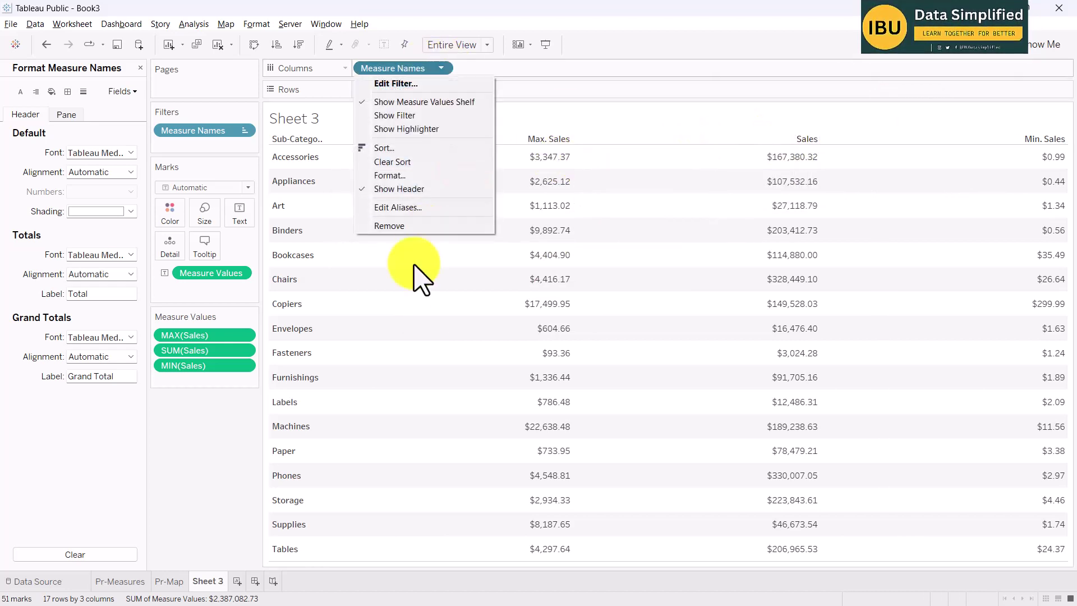
{"action": "left_click", "coordinate": [422, 148]}
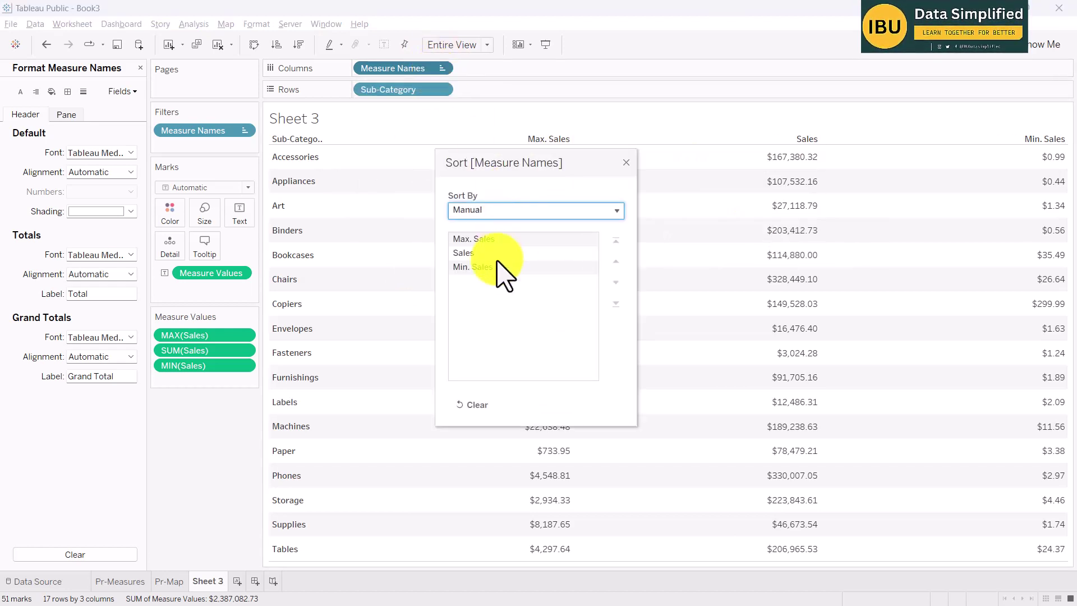
{"action": "left_click", "coordinate": [485, 253]}
{"action": "left_click", "coordinate": [615, 260]}
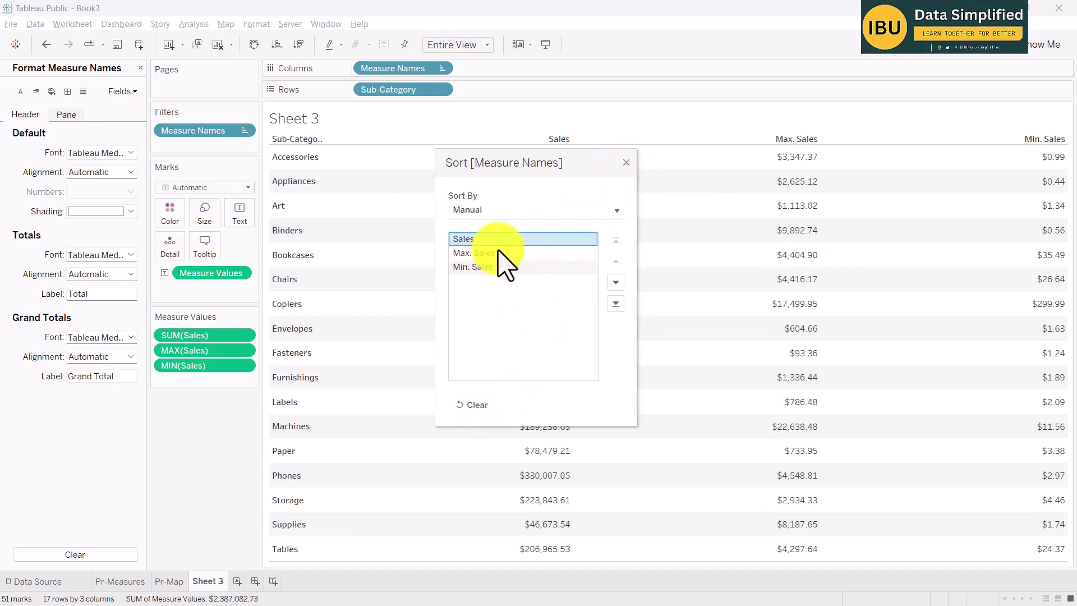
{"action": "left_click", "coordinate": [627, 162]}
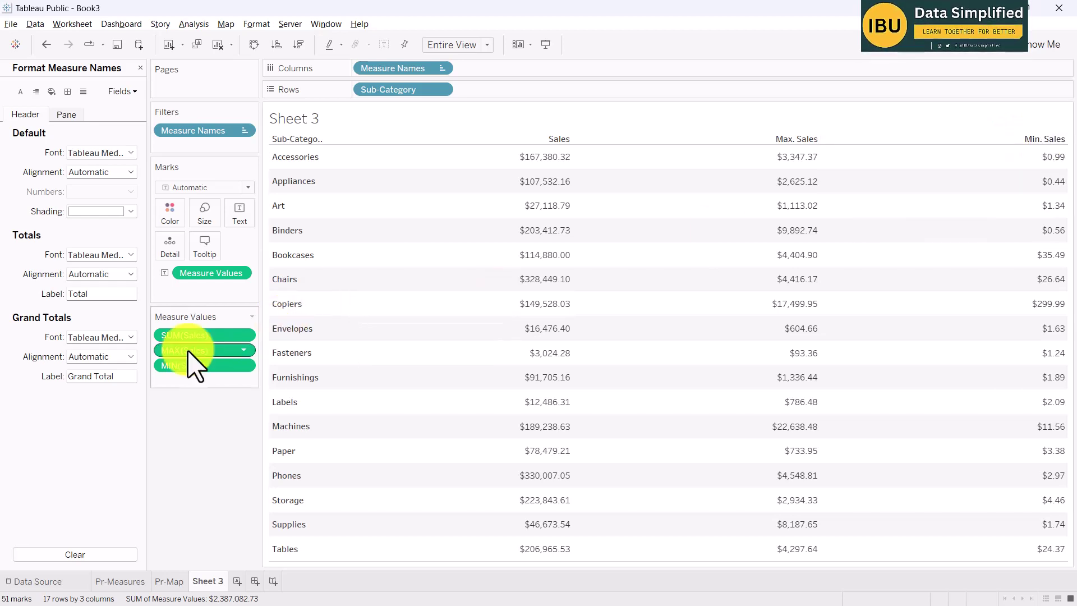
{"action": "left_click_drag", "start_coordinate": [200, 356], "coordinate": [221, 365]}
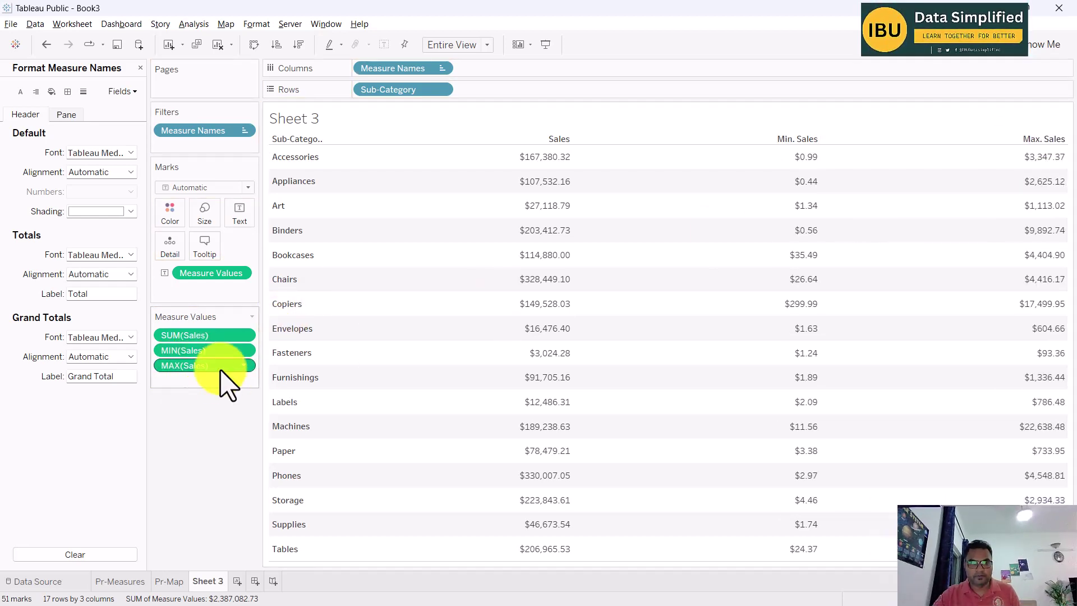
- Set the table's view fit to Standard
{"action": "left_click", "coordinate": [486, 45]}
{"action": "left_click", "coordinate": [446, 59]}
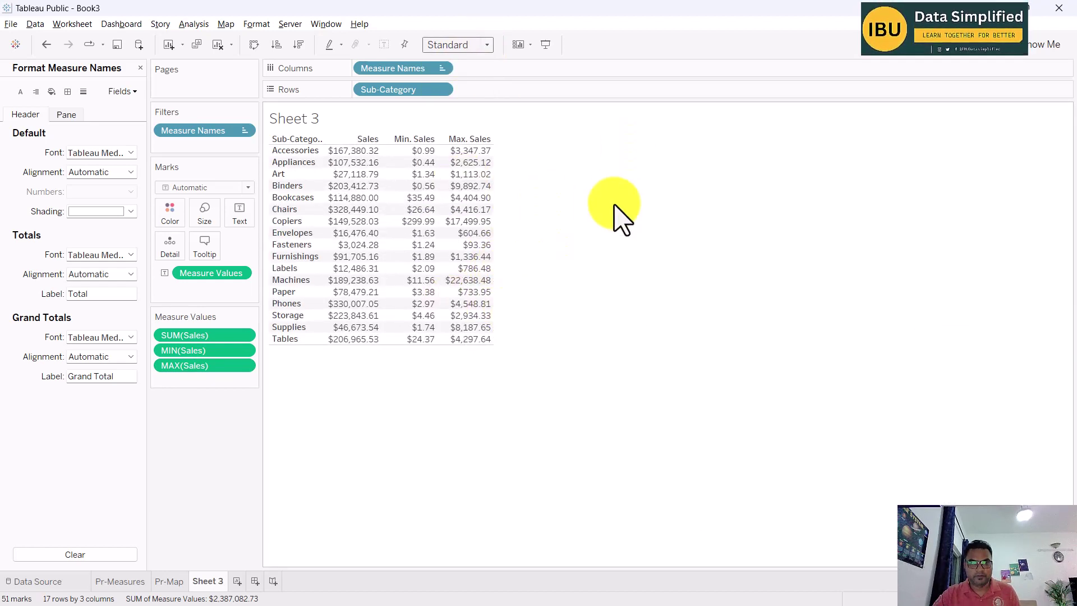
{"action": "right_click", "coordinate": [631, 189]}
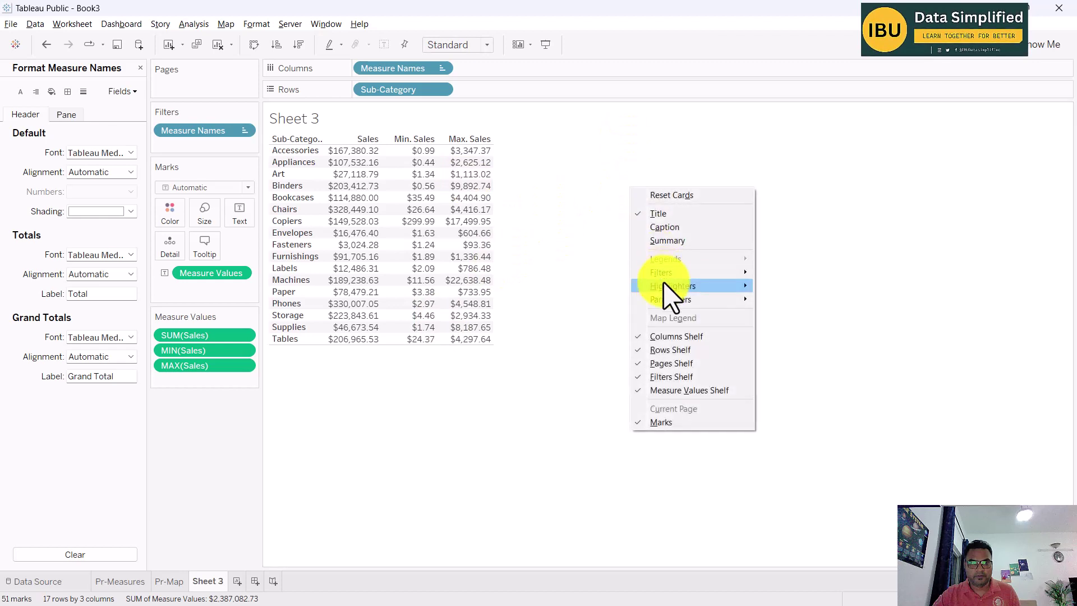
{"action": "left_click", "coordinate": [591, 196]}
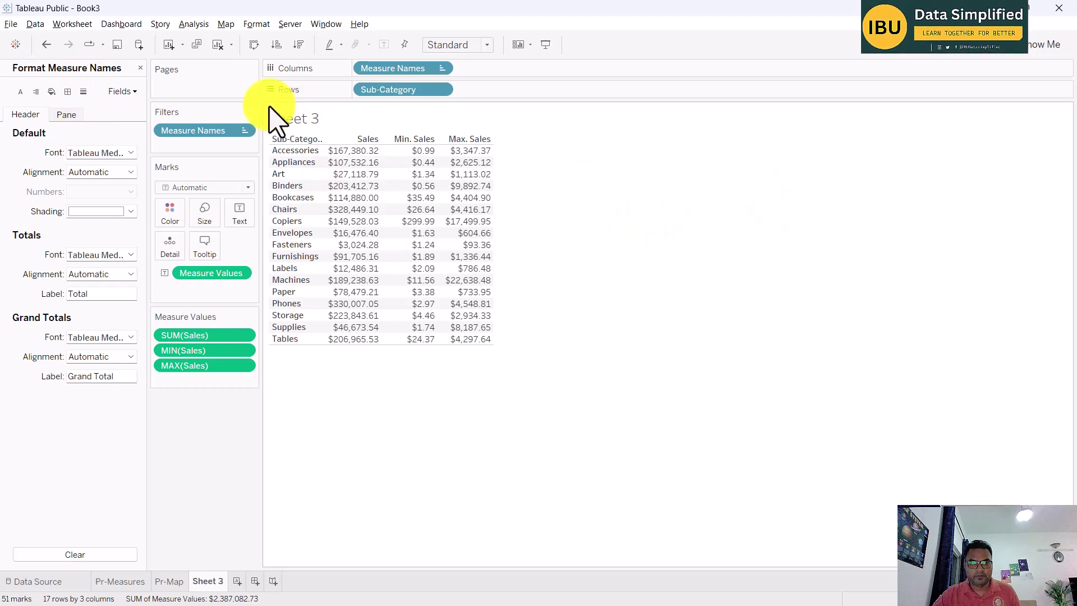
- Set the default worksheet shading to black
{"action": "left_click", "coordinate": [52, 91]}
{"action": "left_click", "coordinate": [104, 152]}
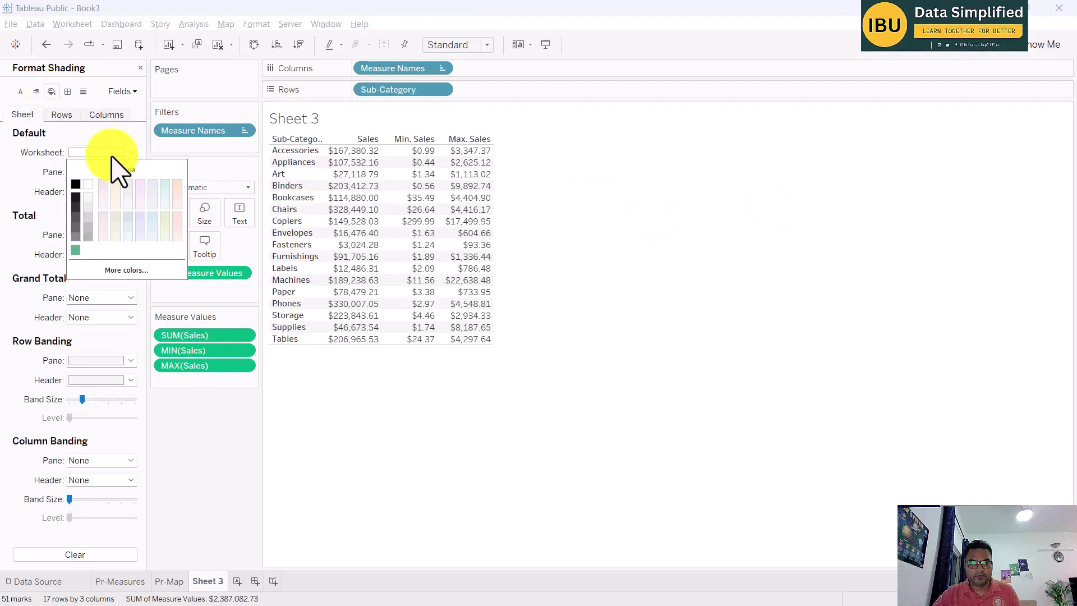
{"action": "left_click", "coordinate": [76, 184]}
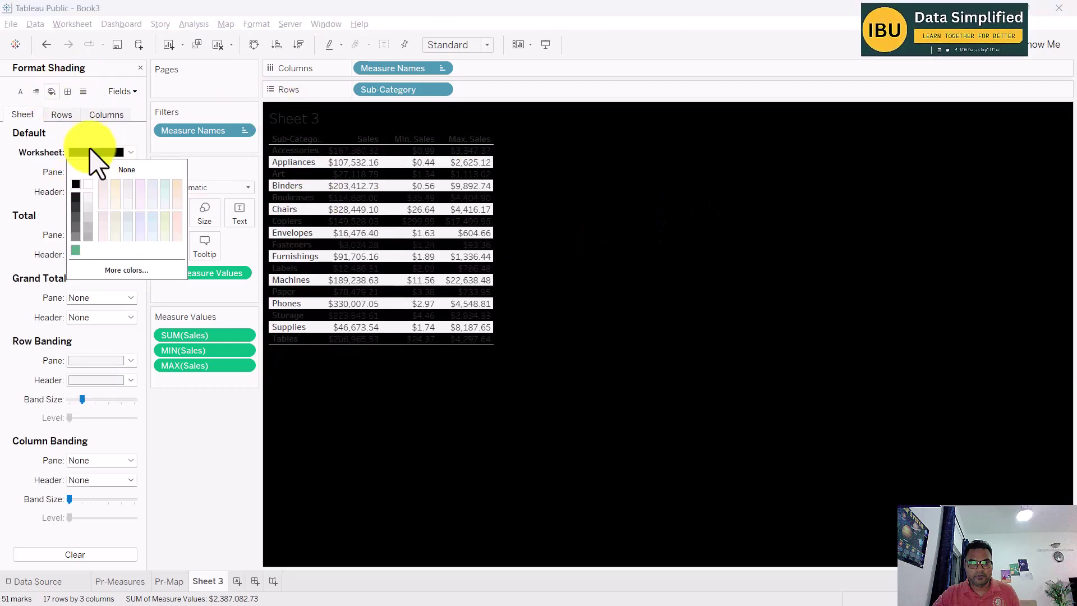
- Give the sheet a solid default cell border and a black default pane border in the second line thickness
{"action": "left_click", "coordinate": [67, 92]}
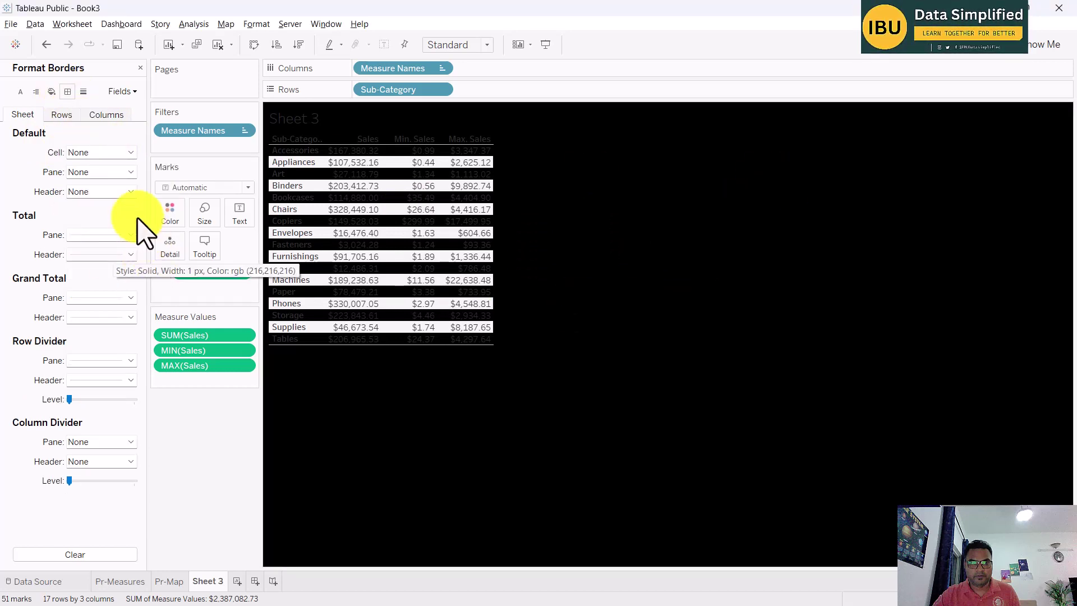
{"action": "left_click", "coordinate": [95, 154]}
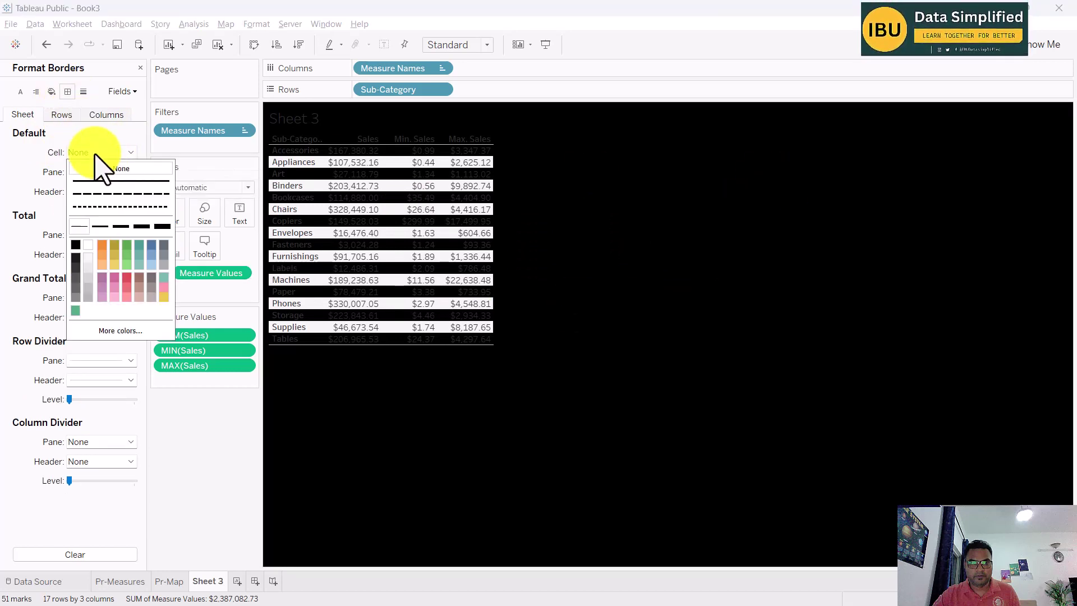
{"action": "left_click", "coordinate": [94, 181]}
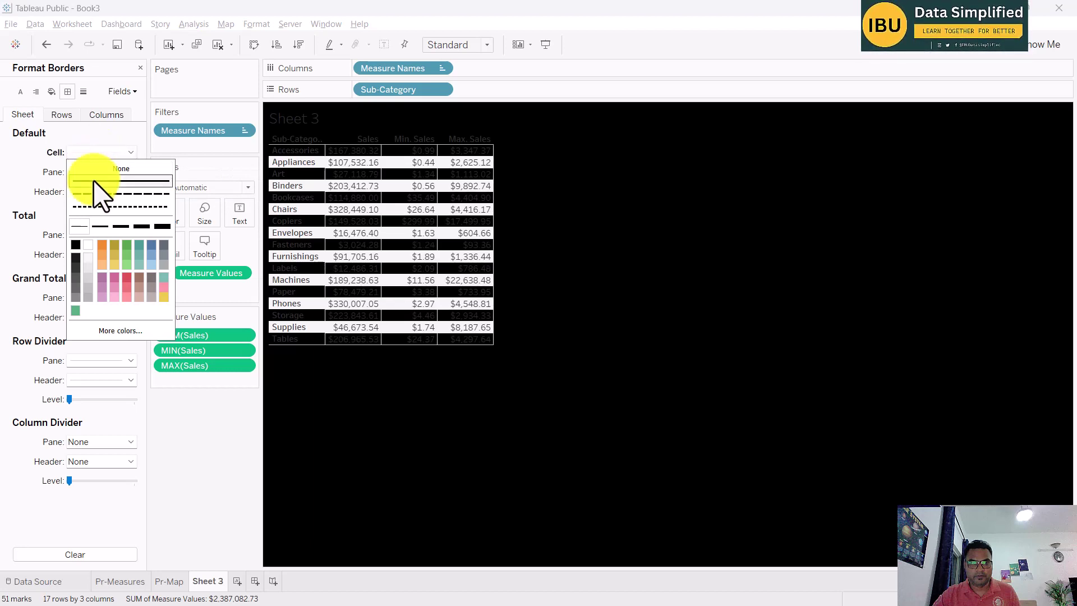
{"action": "left_click", "coordinate": [49, 192]}
{"action": "left_click", "coordinate": [95, 173]}
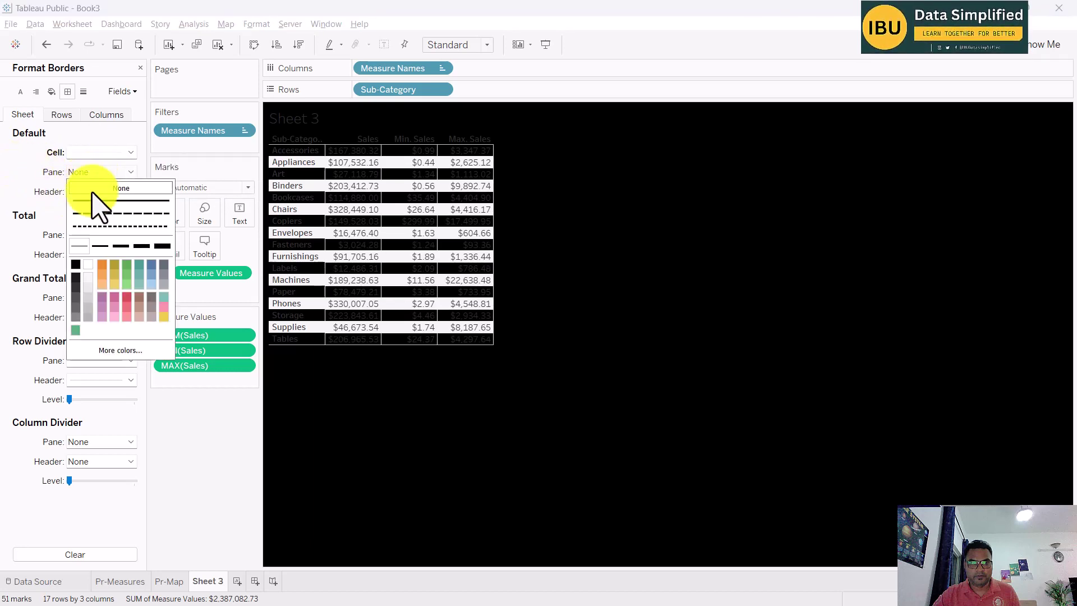
{"action": "left_click", "coordinate": [76, 265]}
{"action": "left_click", "coordinate": [100, 245]}
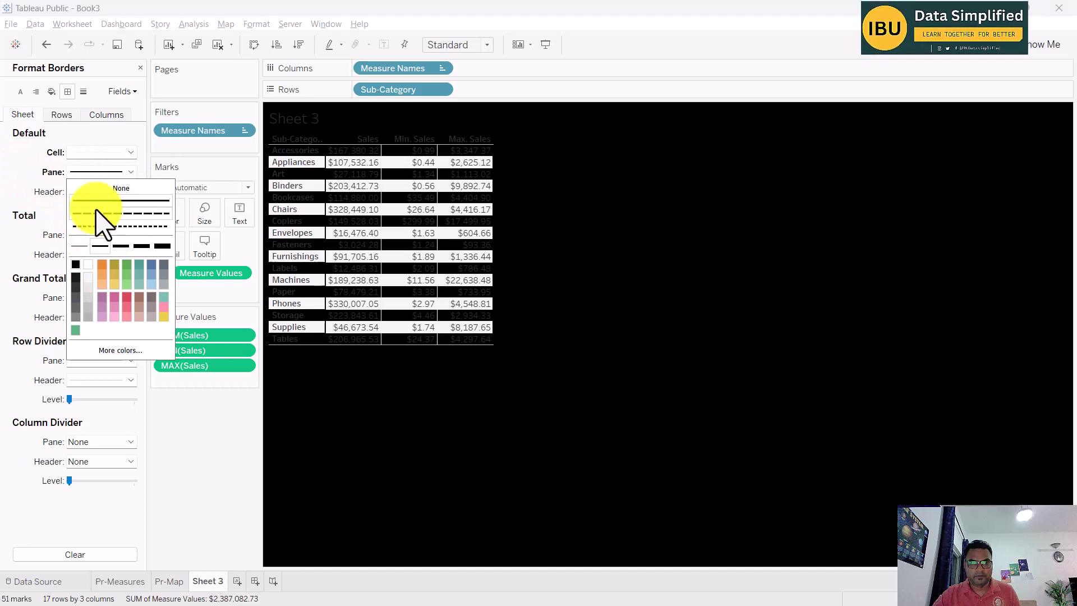
- Colour the default cell border black and add a black default header border in the second line thickness
{"action": "left_click", "coordinate": [97, 154]}
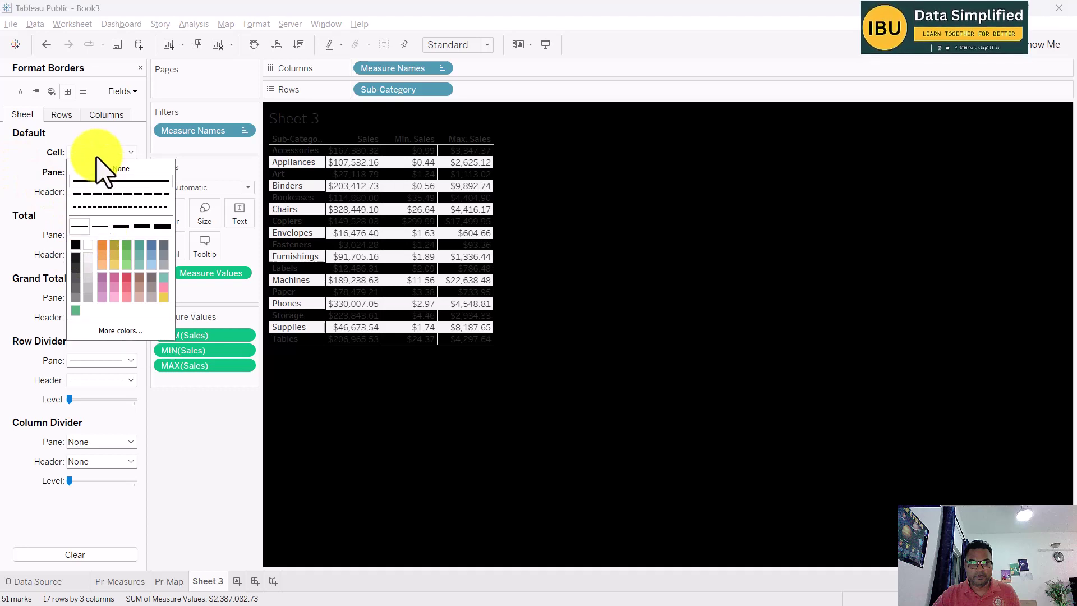
{"action": "left_click", "coordinate": [75, 244]}
{"action": "left_click", "coordinate": [84, 192]}
{"action": "left_click", "coordinate": [104, 193]}
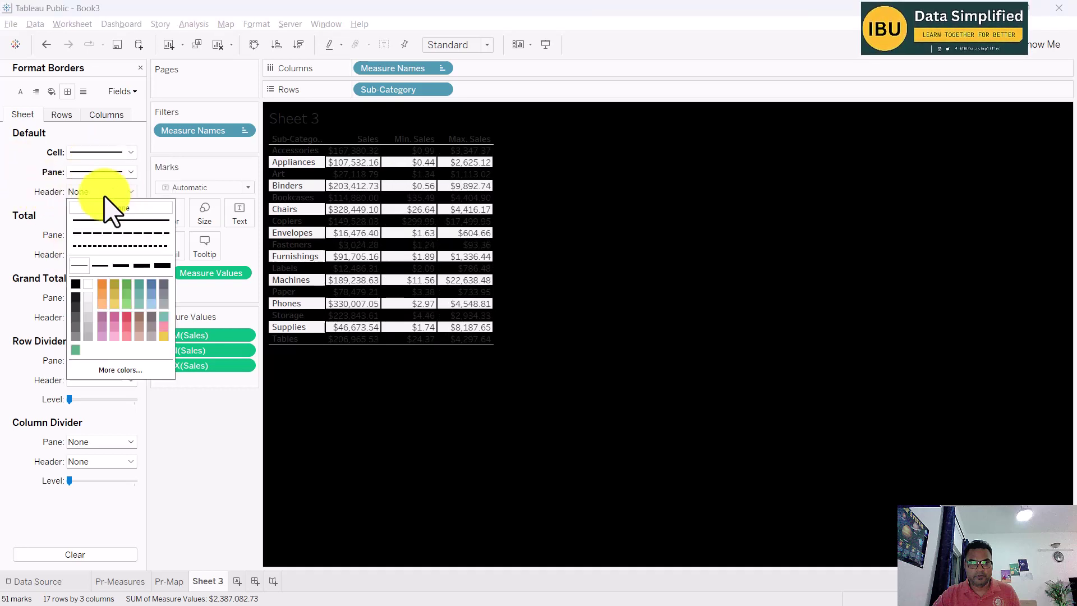
{"action": "left_click", "coordinate": [101, 266]}
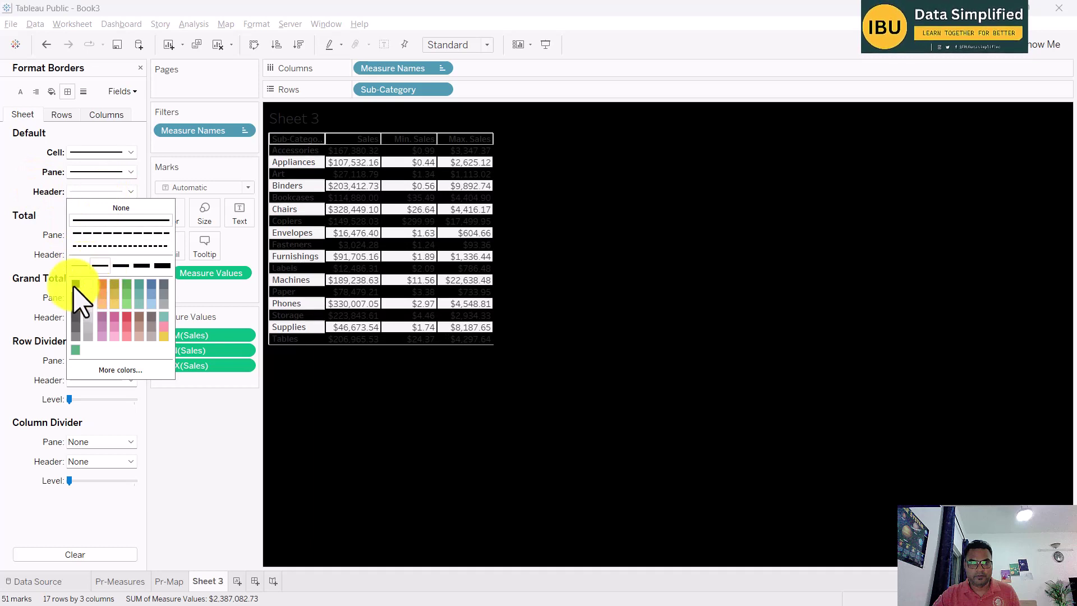
{"action": "left_click", "coordinate": [41, 228]}
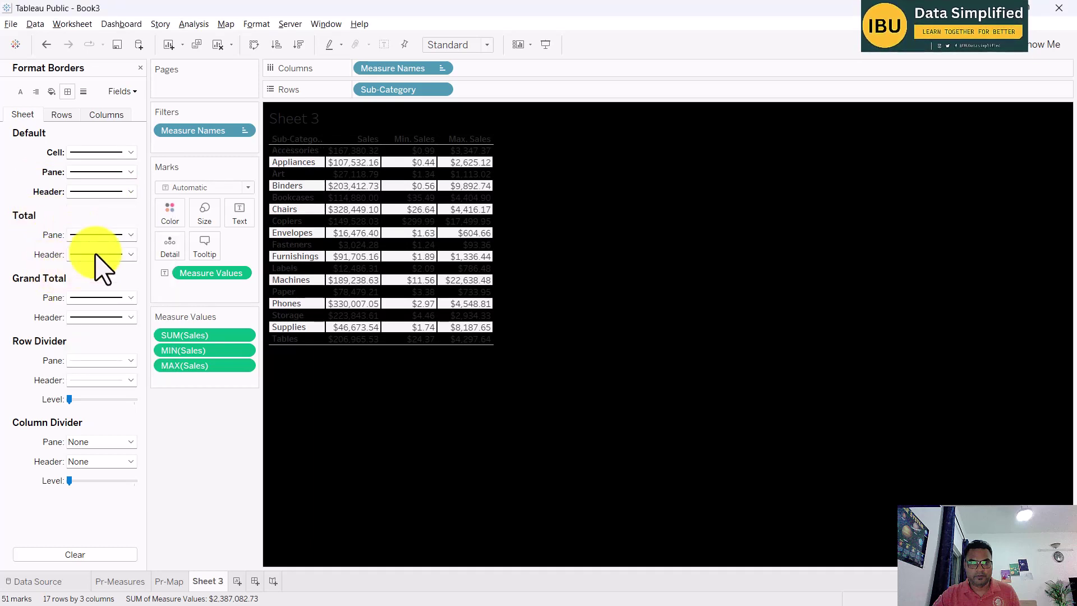
- Recolour the sheet's default cell, pane and header borders white
{"action": "left_click", "coordinate": [132, 234]}
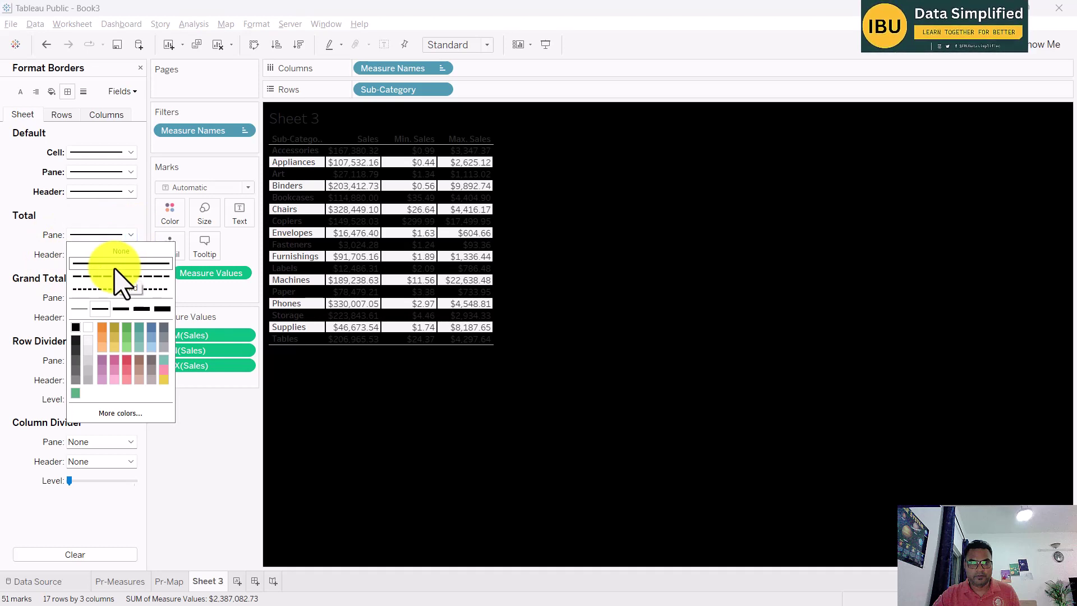
{"action": "left_click", "coordinate": [132, 164]}
{"action": "left_click", "coordinate": [131, 152]}
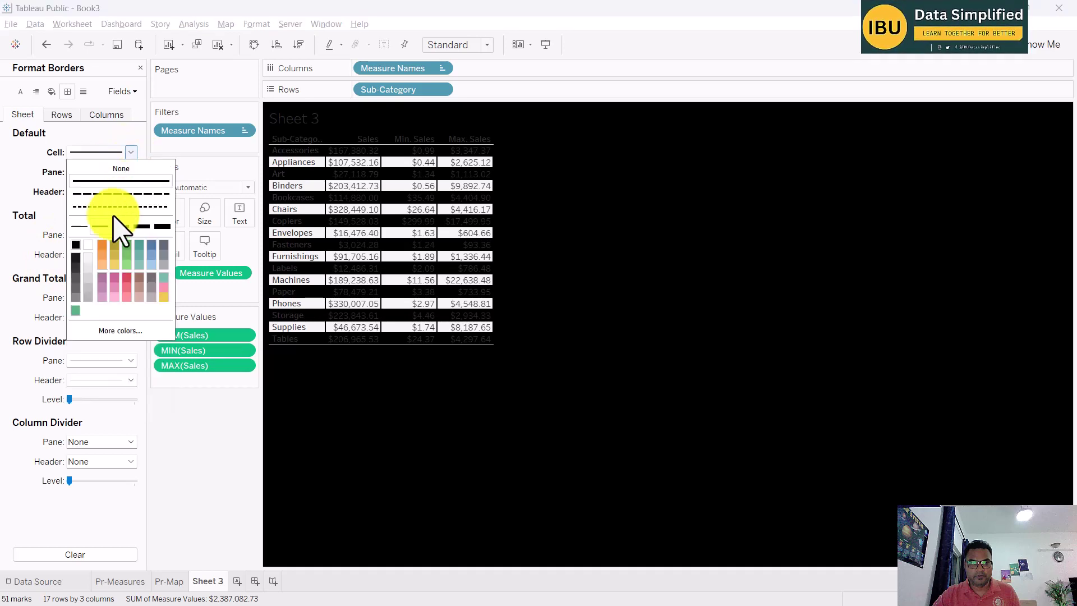
{"action": "left_click", "coordinate": [88, 245]}
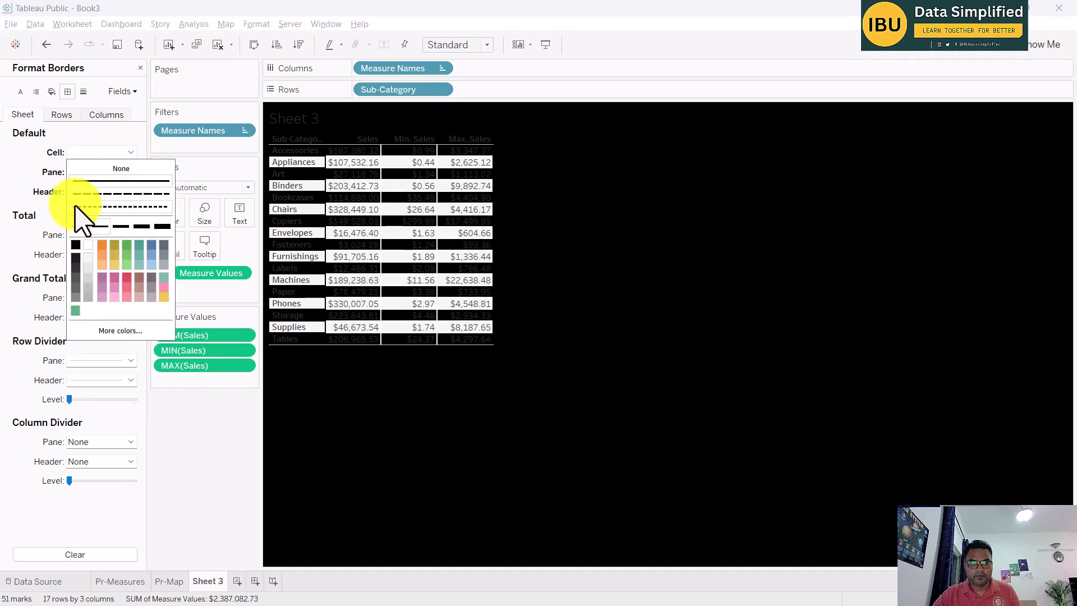
{"action": "left_click", "coordinate": [110, 193]}
{"action": "left_click", "coordinate": [101, 171]}
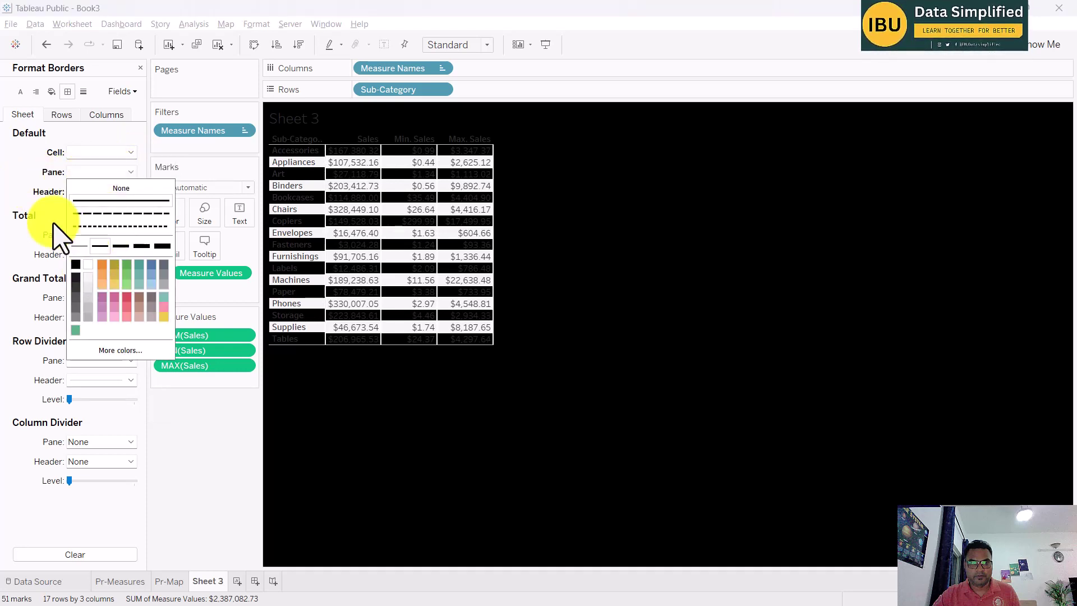
{"action": "left_click", "coordinate": [120, 200]}
{"action": "left_click", "coordinate": [112, 191]}
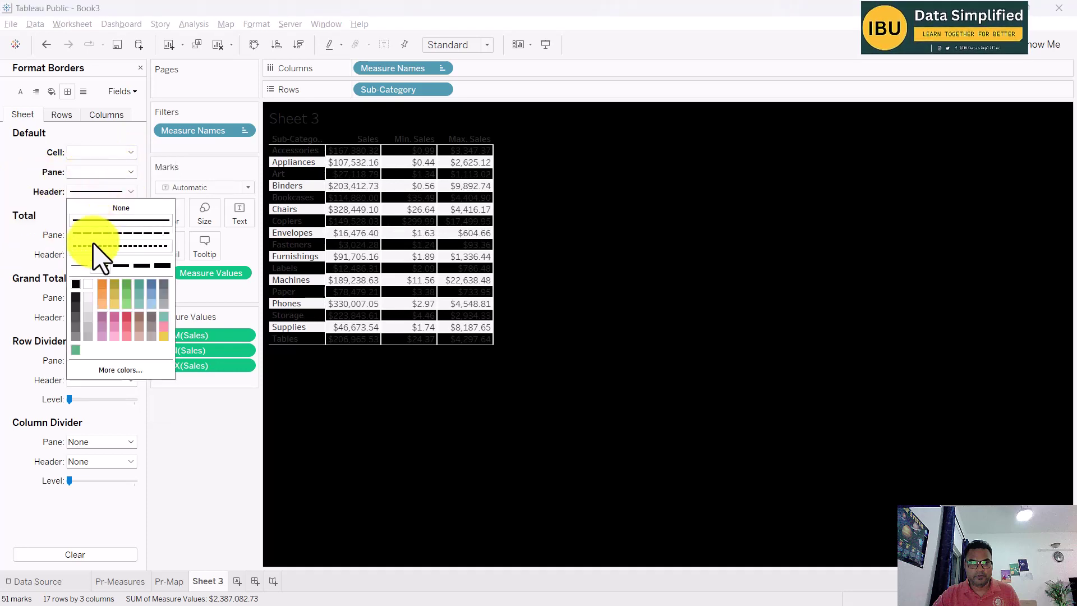
{"action": "left_click", "coordinate": [88, 284]}
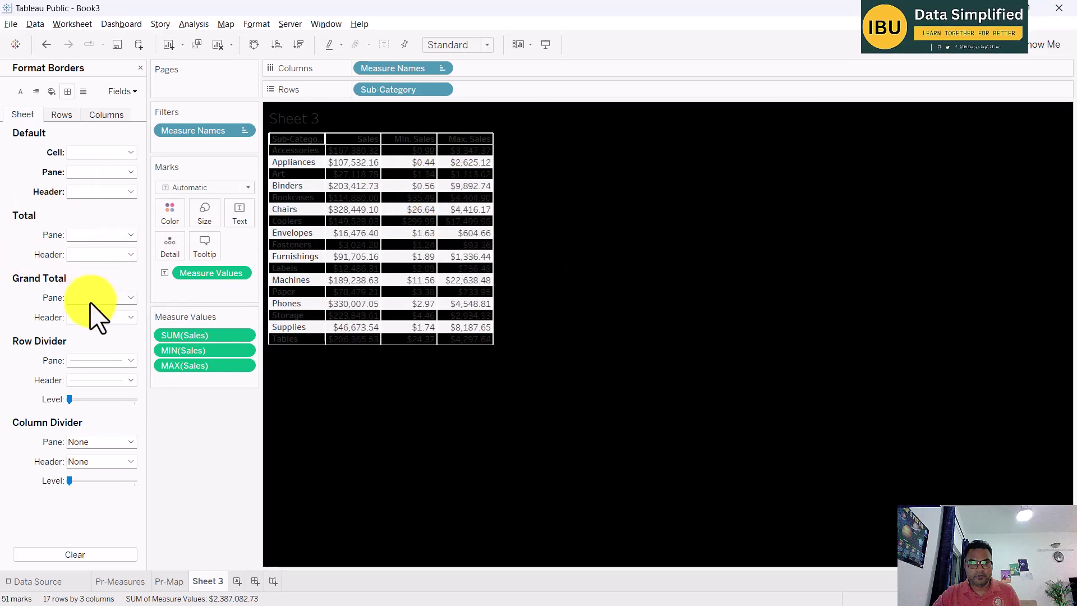
- Examine the border settings for rows, columns and the whole sheet, including the Grand Total pane border for rows
{"action": "left_click", "coordinate": [60, 114]}
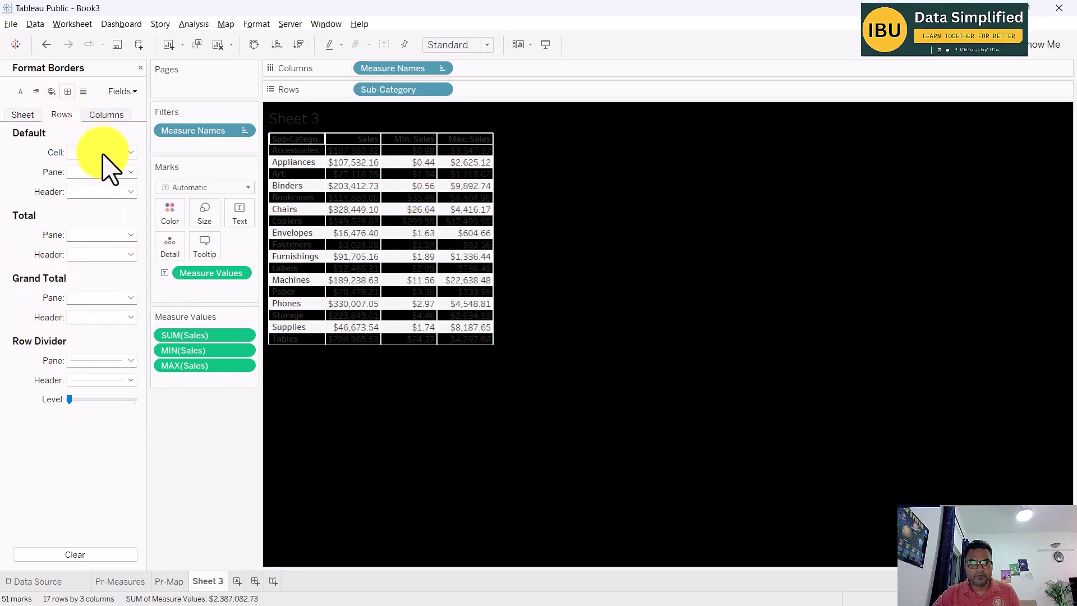
{"action": "left_click", "coordinate": [108, 170]}
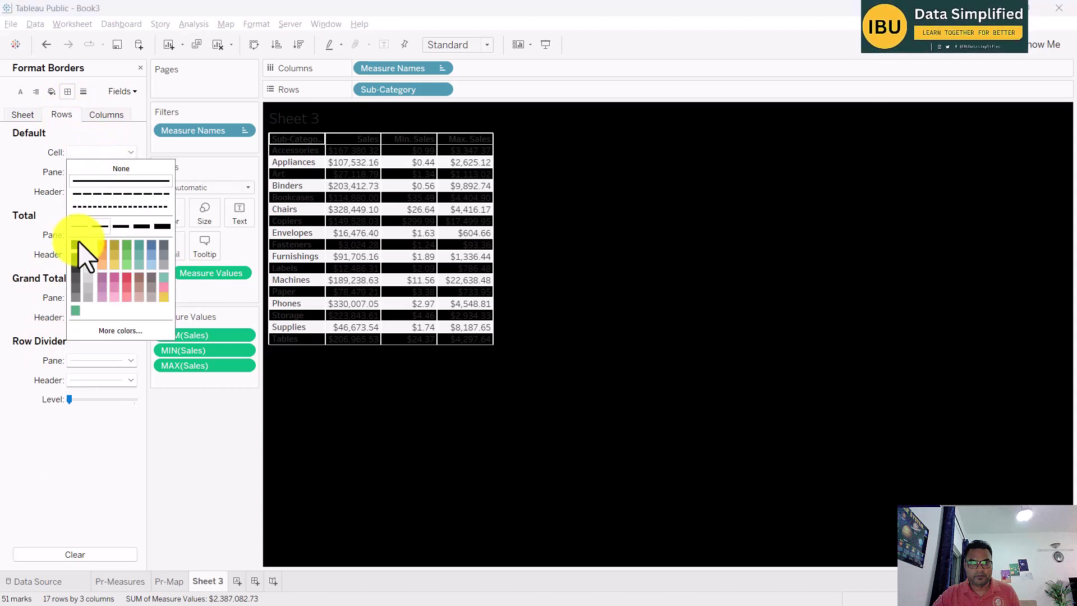
{"action": "left_click", "coordinate": [24, 168]}
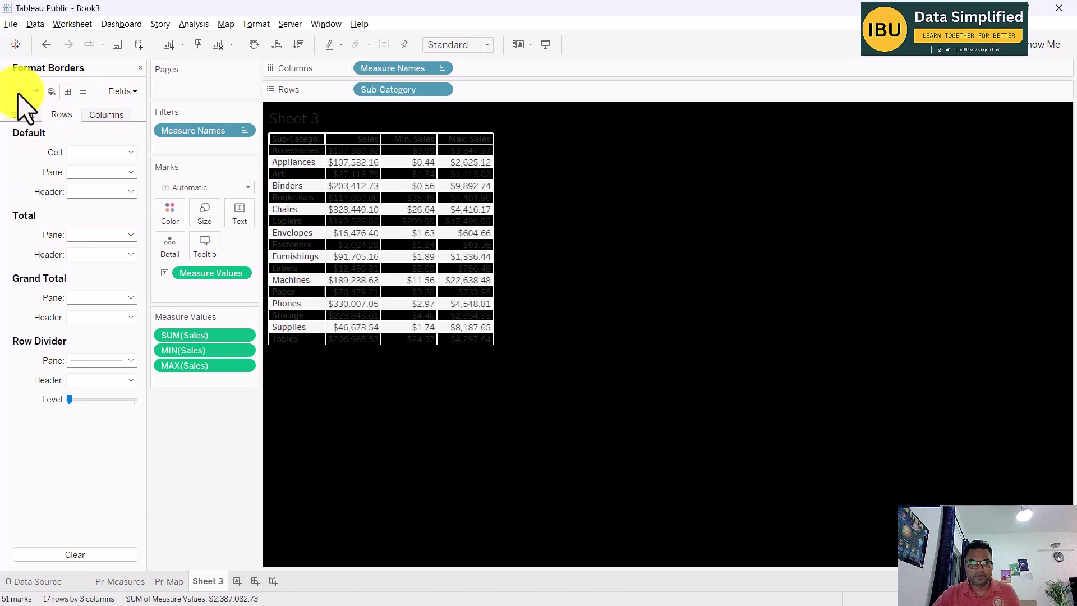
{"action": "left_click", "coordinate": [106, 115]}
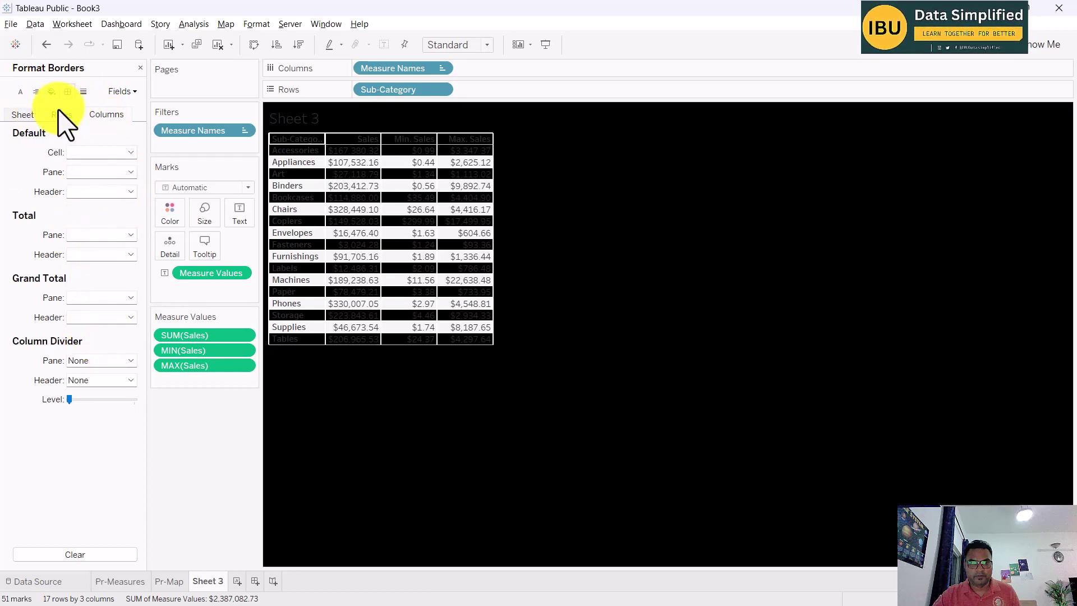
{"action": "left_click", "coordinate": [23, 115]}
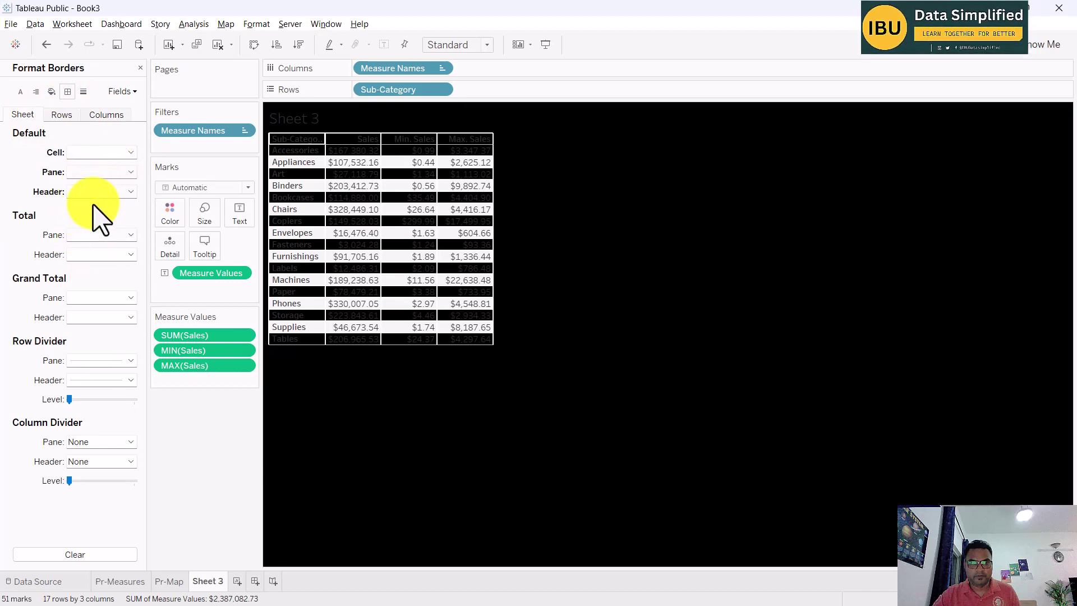
{"action": "left_click", "coordinate": [63, 115]}
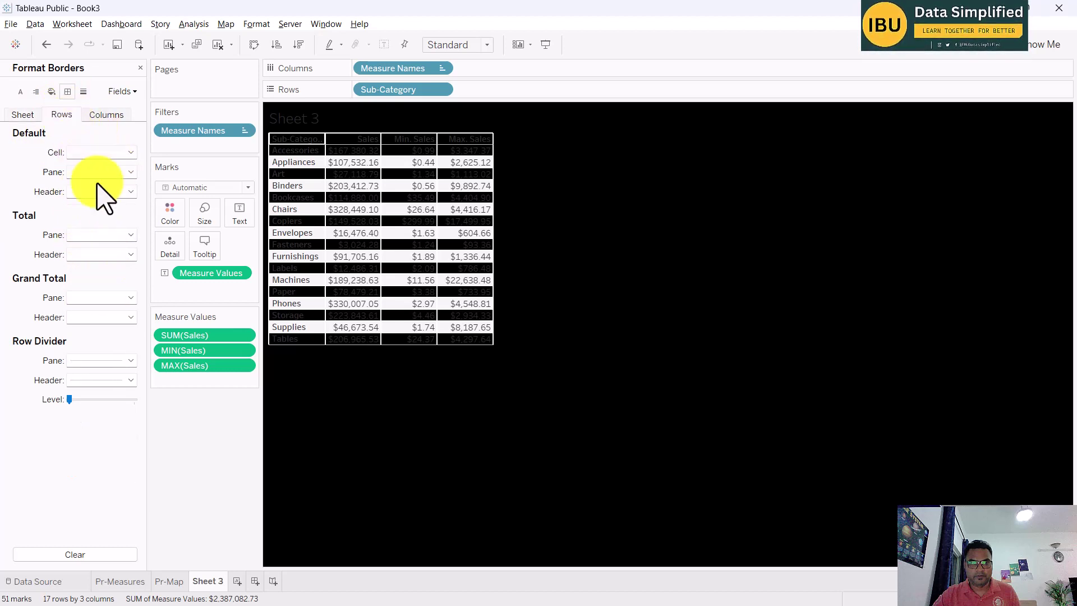
{"action": "left_click", "coordinate": [97, 297]}
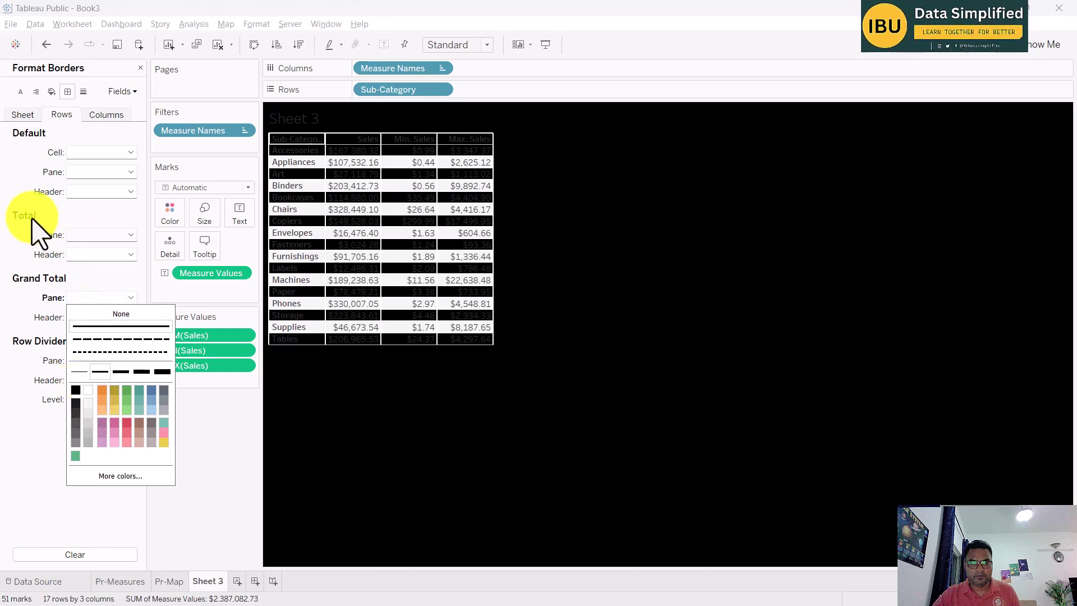
{"action": "left_click", "coordinate": [24, 192]}
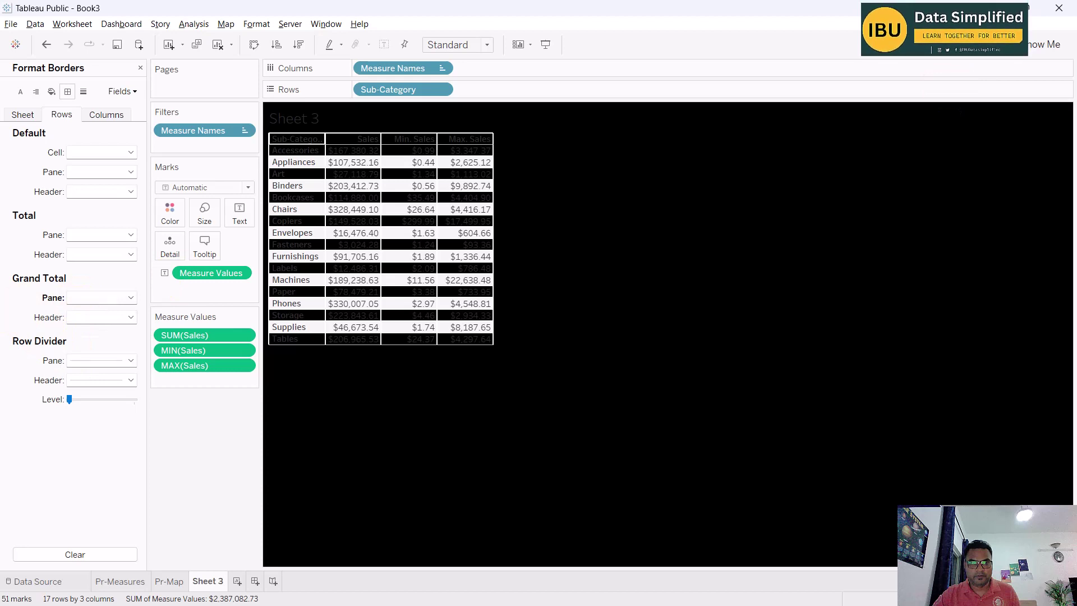
- Open the Measure Values text label for editing
{"action": "left_click", "coordinate": [20, 92]}
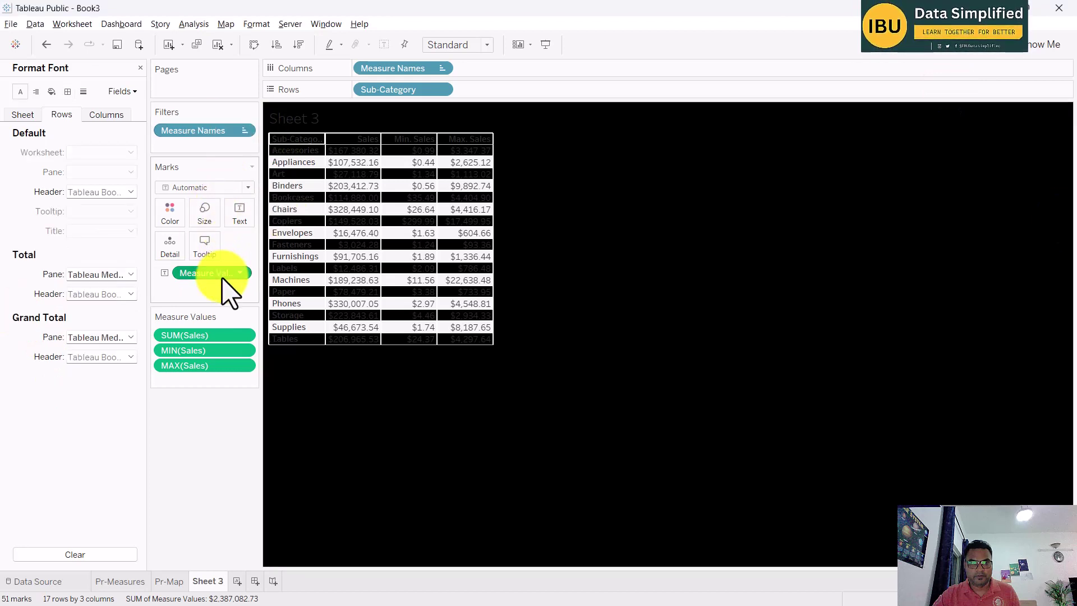
{"action": "left_click", "coordinate": [240, 223]}
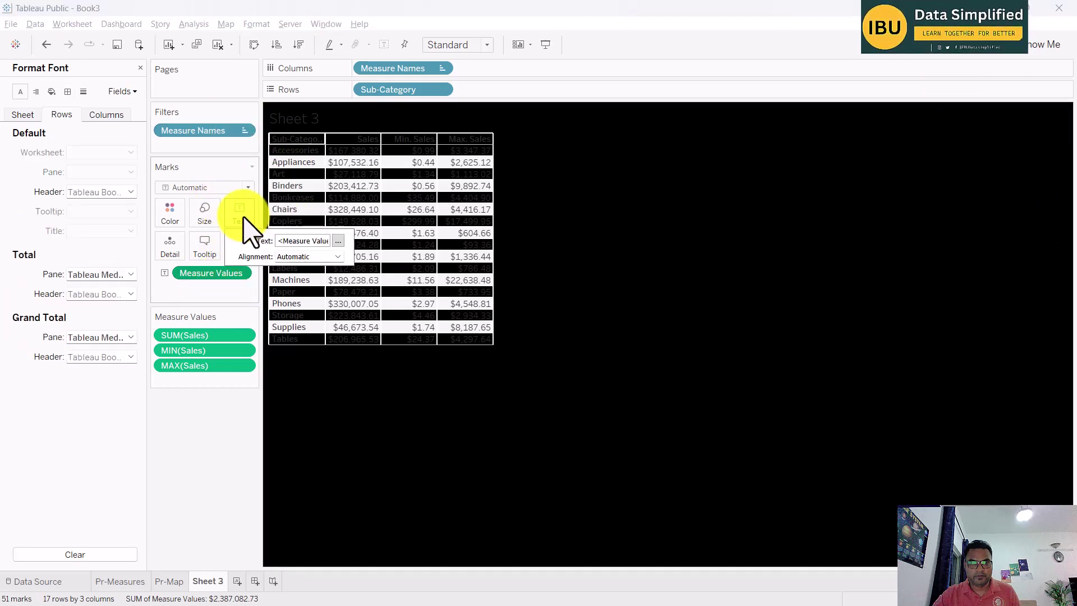
{"action": "left_click", "coordinate": [338, 240]}
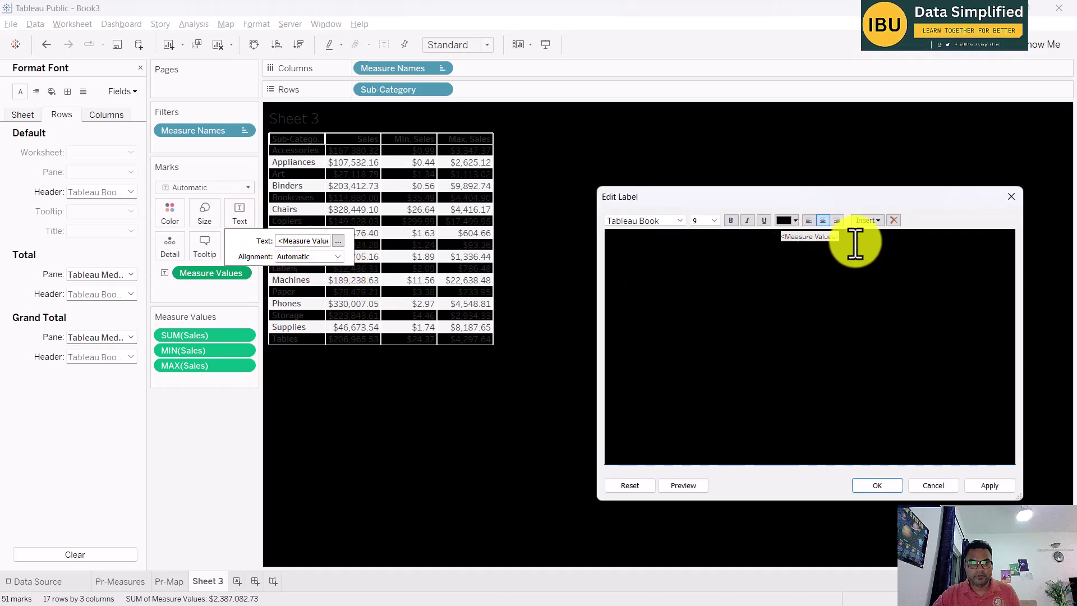
{"action": "left_click", "coordinate": [716, 221]}
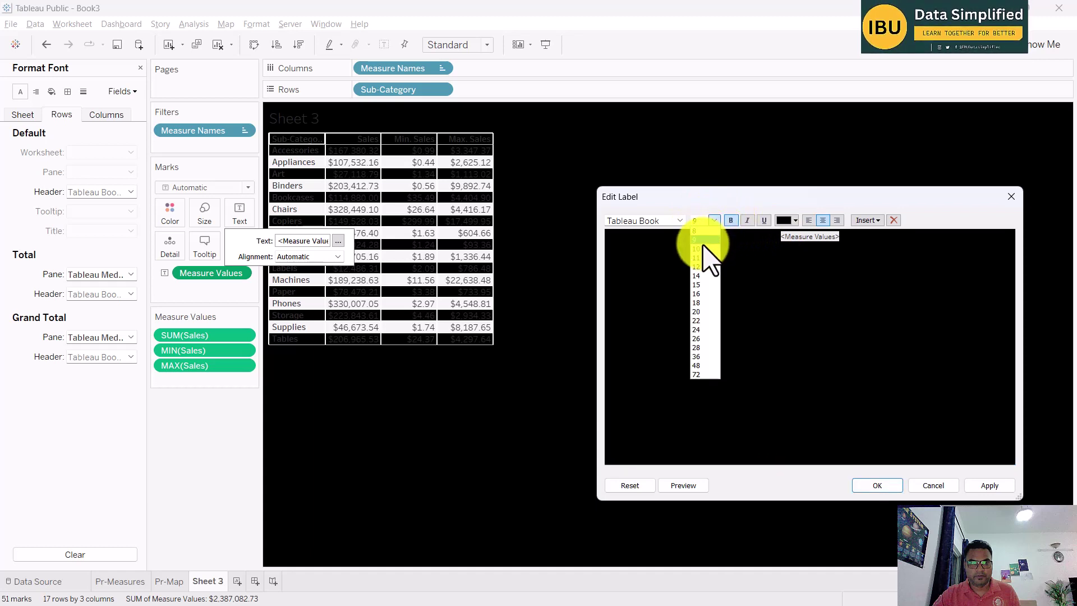
{"action": "left_click", "coordinate": [699, 249]}
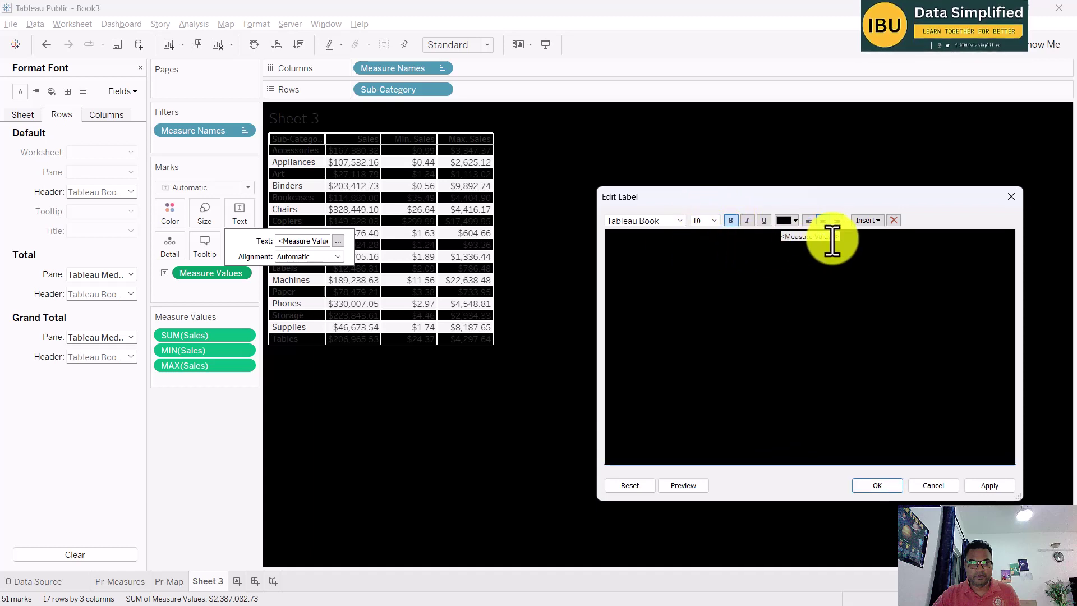
{"action": "left_click", "coordinate": [795, 222]}
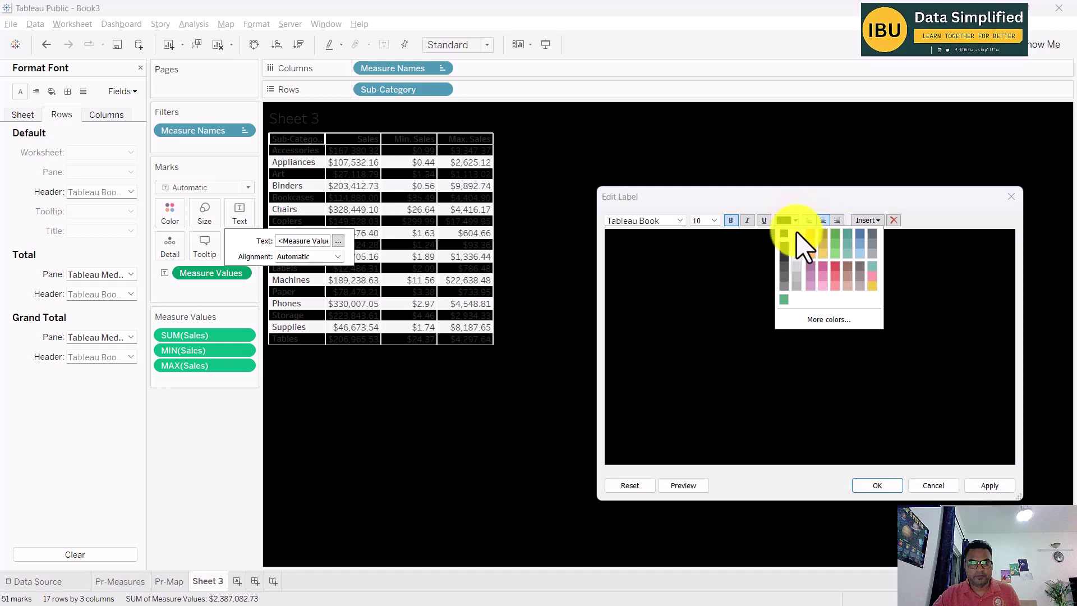
{"action": "left_click", "coordinate": [796, 233]}
- Format the whole Measure Values label text as white, bold and size 10
{"action": "left_click_drag", "start_coordinate": [881, 248], "coordinate": [739, 265]}
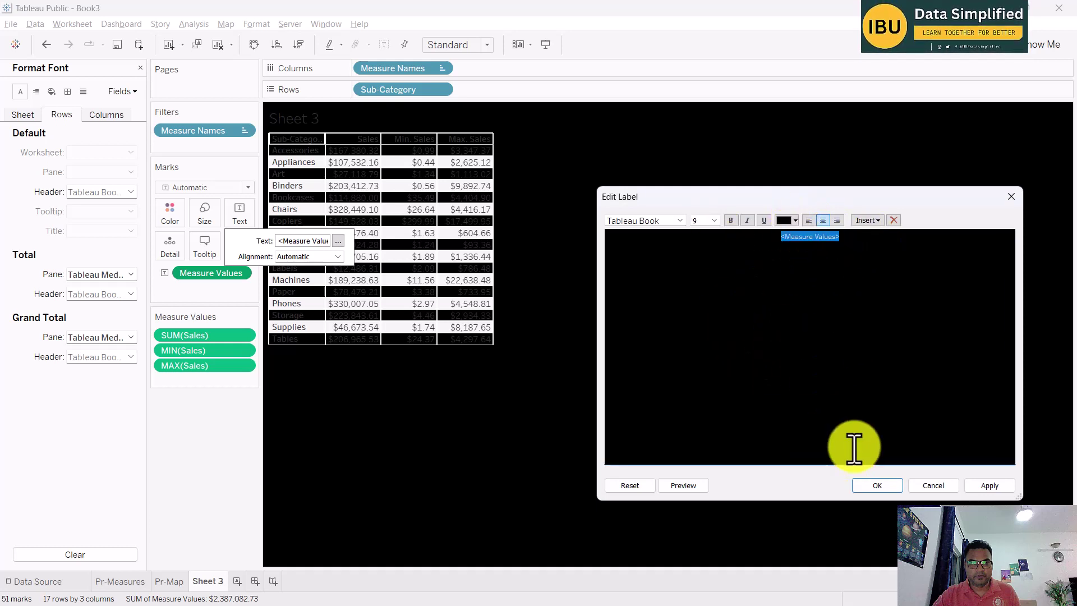
{"action": "left_click", "coordinate": [796, 221]}
{"action": "left_click", "coordinate": [796, 234]}
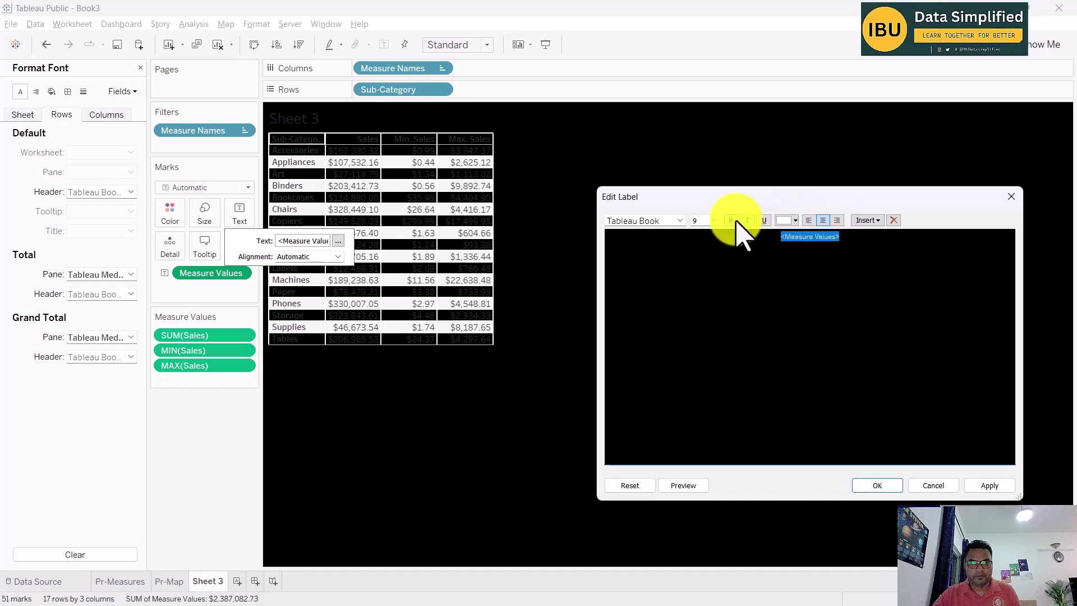
{"action": "left_click", "coordinate": [715, 221]}
{"action": "left_click", "coordinate": [704, 248]}
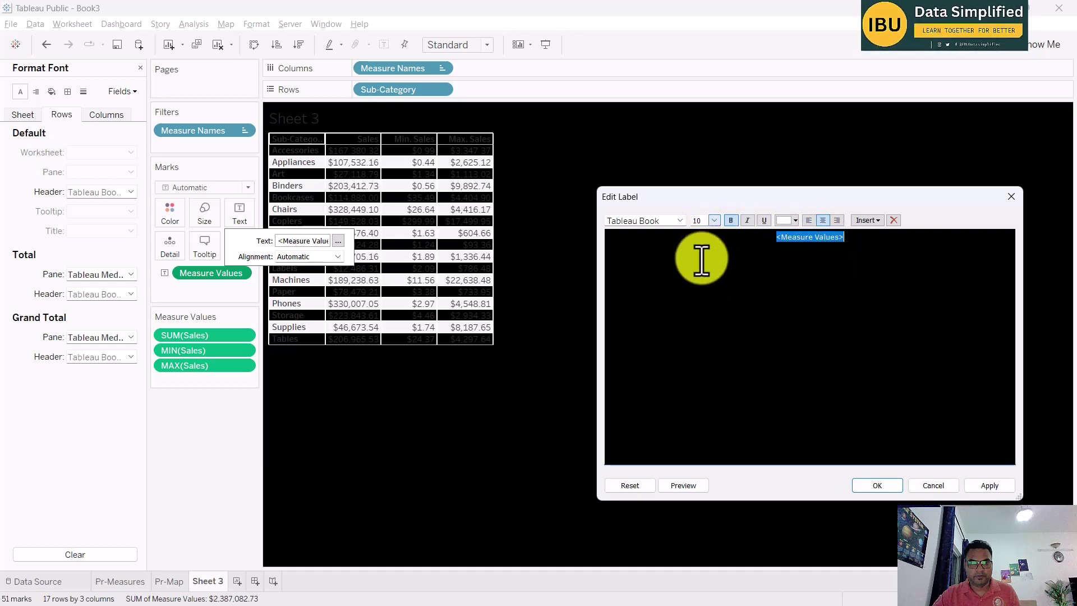
{"action": "left_click", "coordinate": [879, 484]}
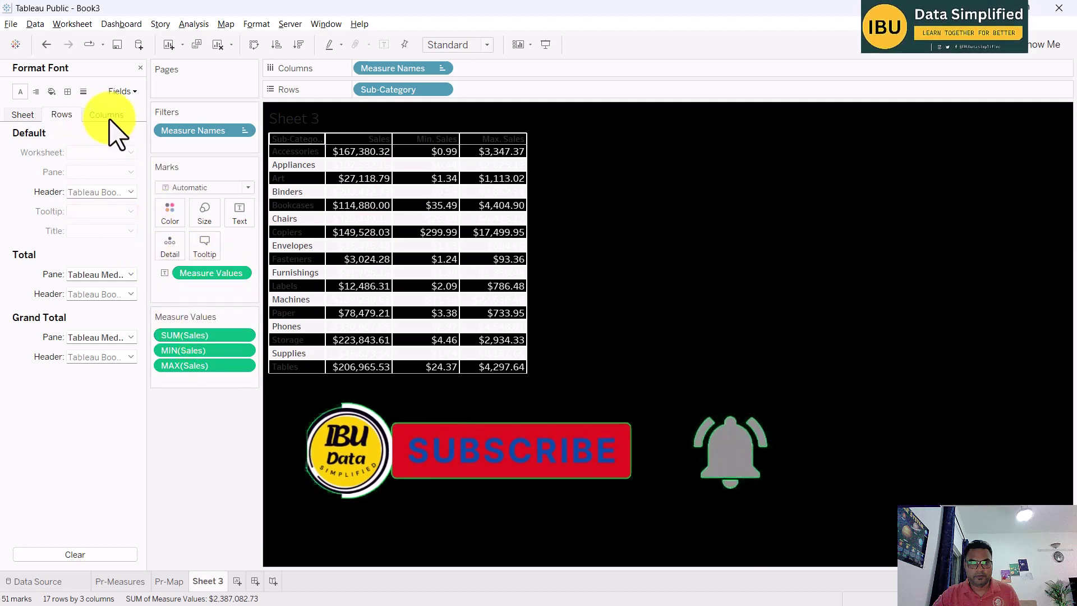
- Shade the sheet's row banding black for both the pane and the header
{"action": "left_click", "coordinate": [52, 91]}
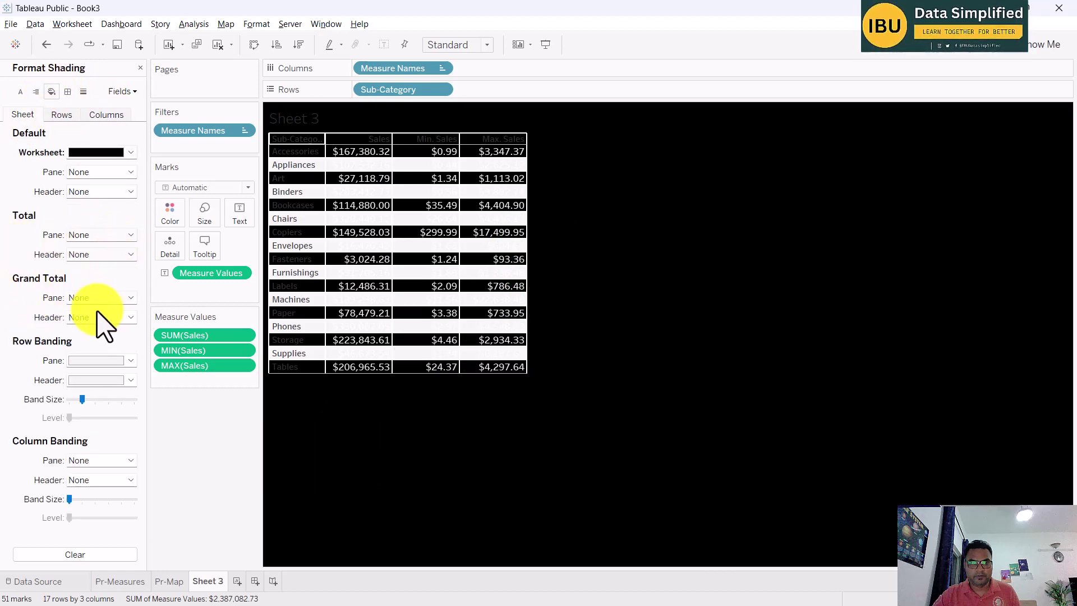
{"action": "left_click", "coordinate": [103, 360]}
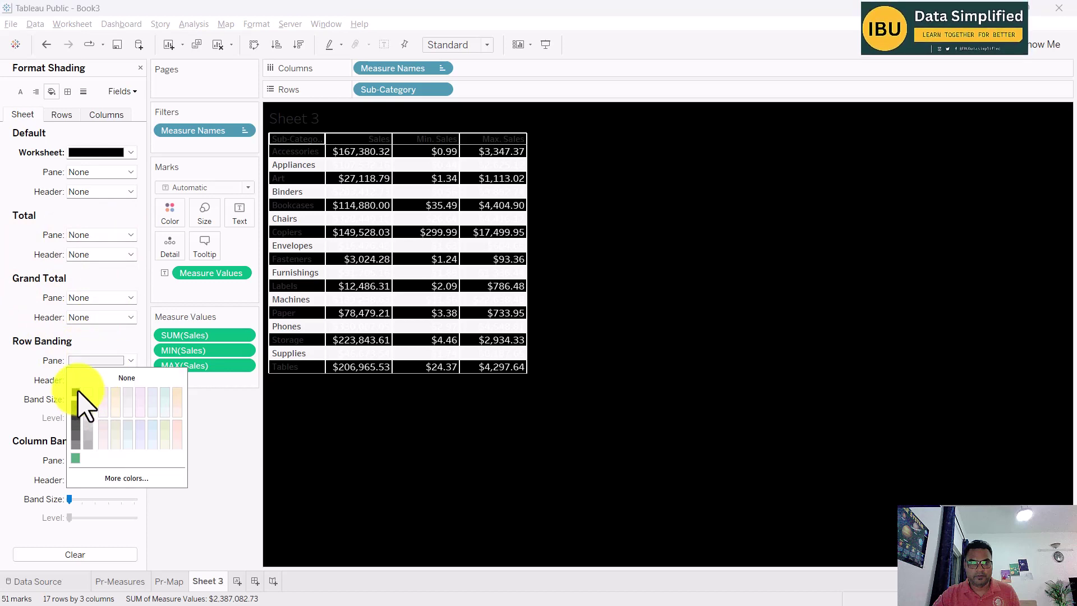
{"action": "left_click", "coordinate": [75, 392]}
{"action": "left_click", "coordinate": [94, 380]}
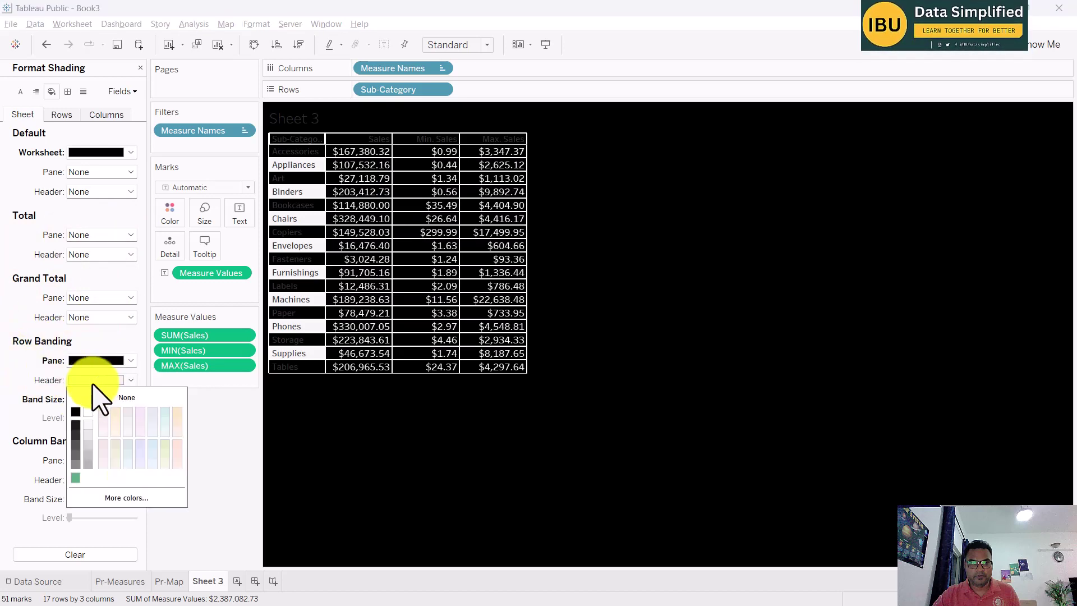
{"action": "left_click", "coordinate": [76, 412]}
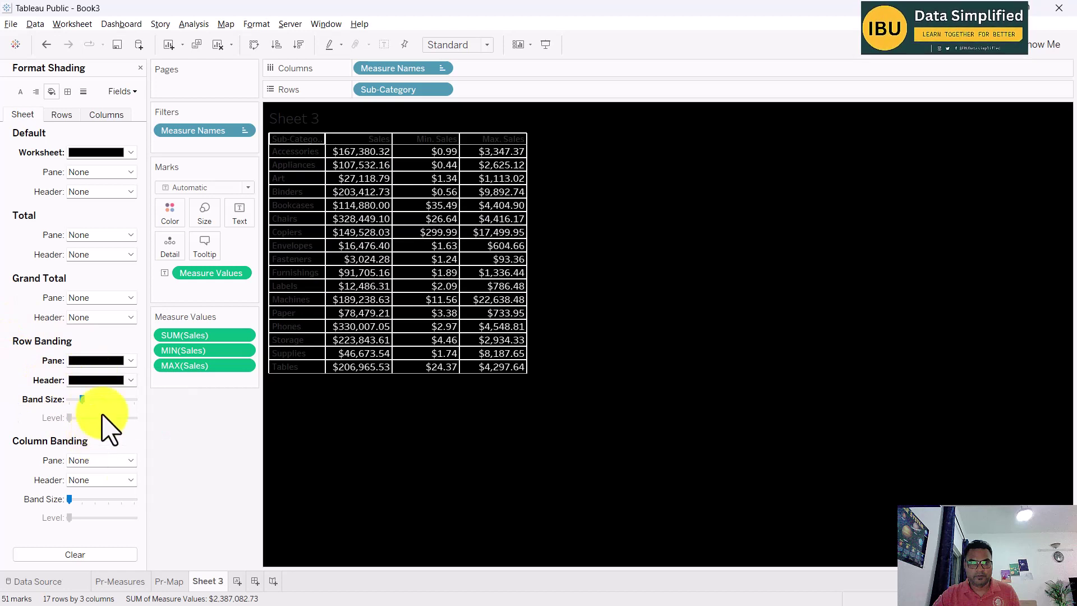
- Set the sheet's pane shading to white for both Grand Total and Total
{"action": "left_click", "coordinate": [115, 298]}
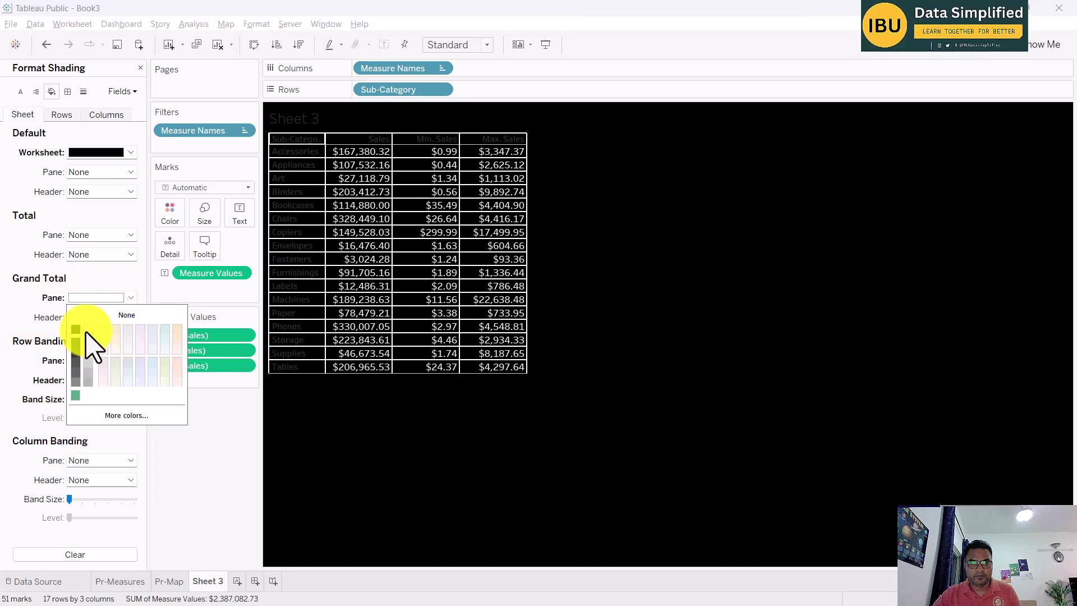
{"action": "left_click", "coordinate": [34, 306]}
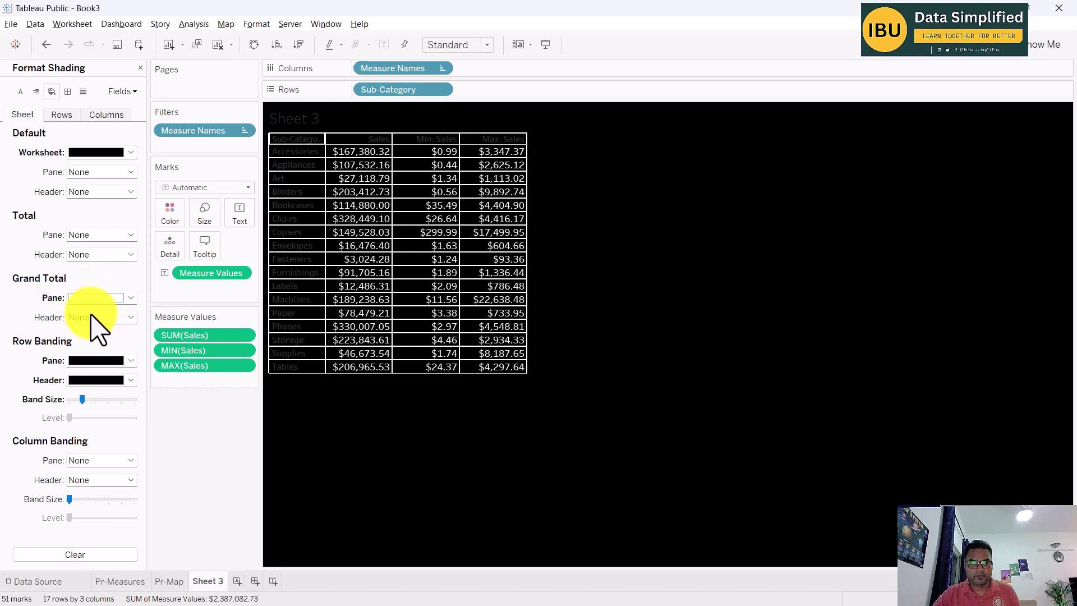
{"action": "left_click", "coordinate": [118, 236]}
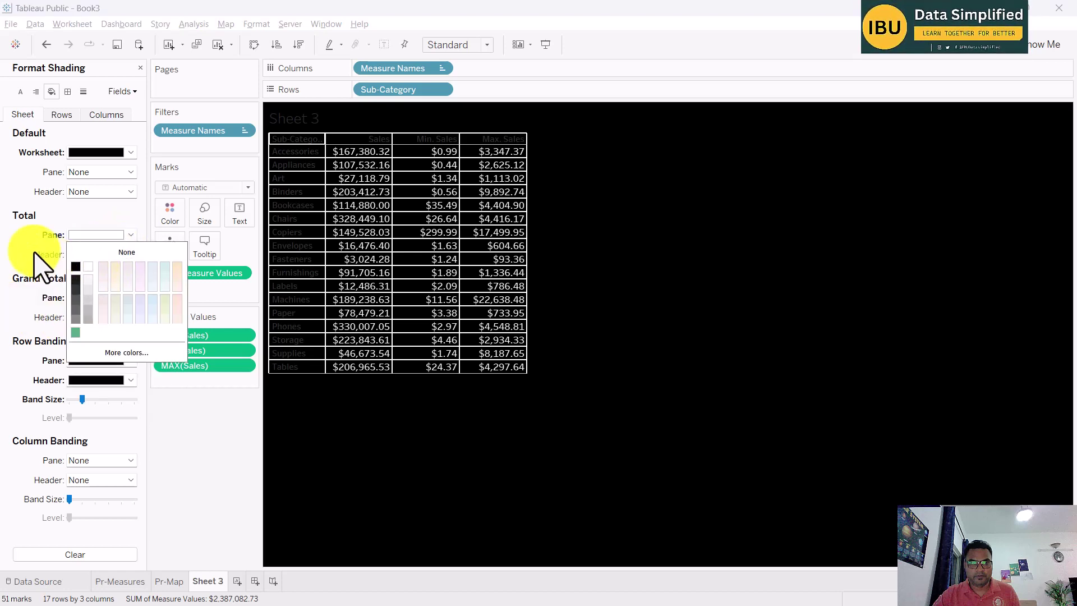
{"action": "left_click", "coordinate": [78, 267]}
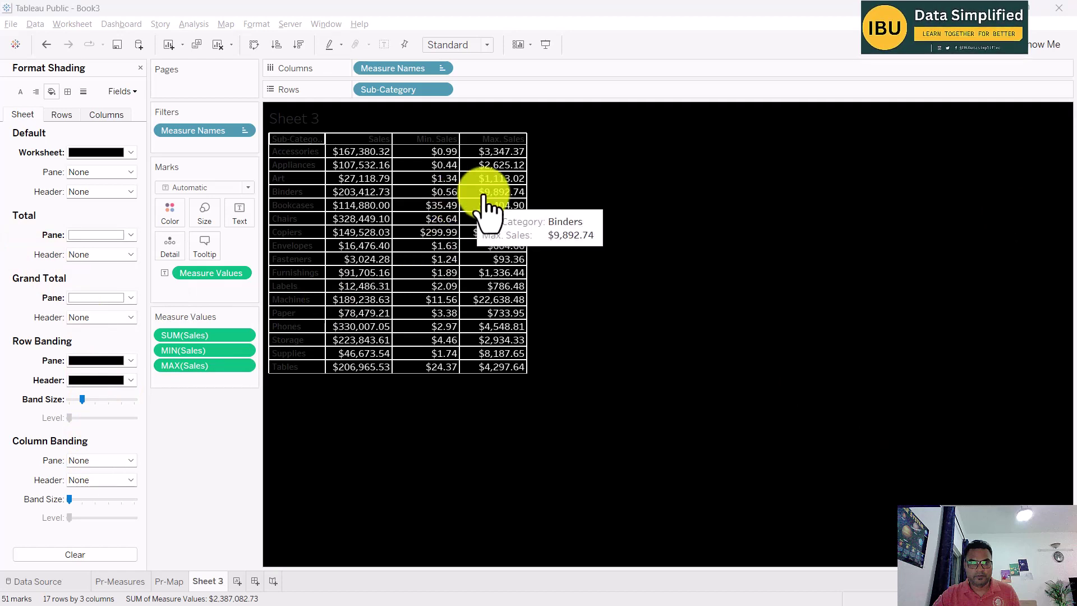
- Change the sheet's default worksheet font colour to white
{"action": "left_click", "coordinate": [62, 115]}
{"action": "left_click", "coordinate": [20, 92]}
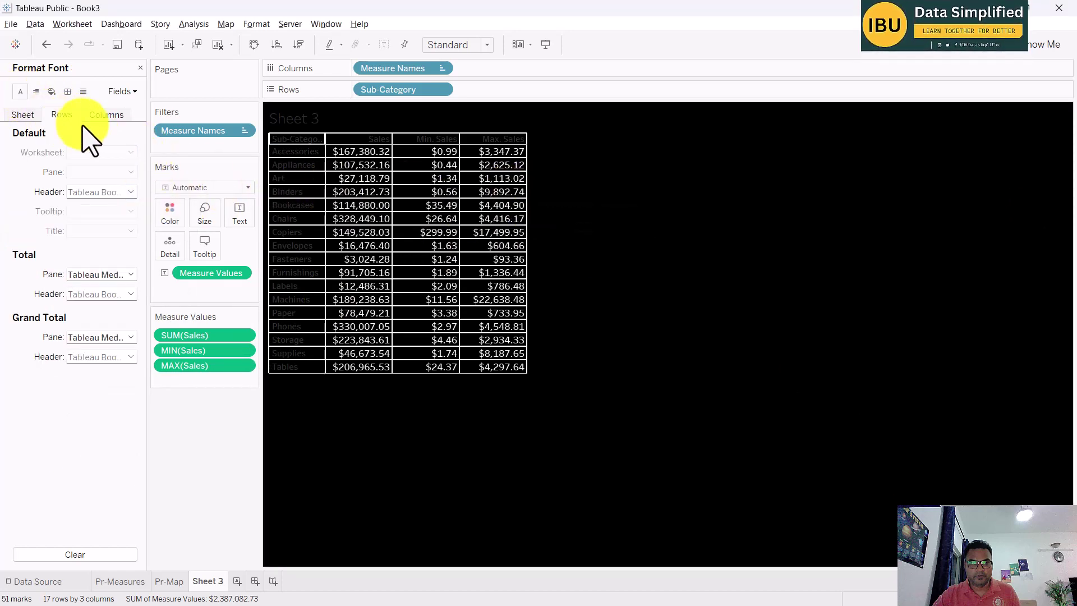
{"action": "left_click", "coordinate": [298, 185]}
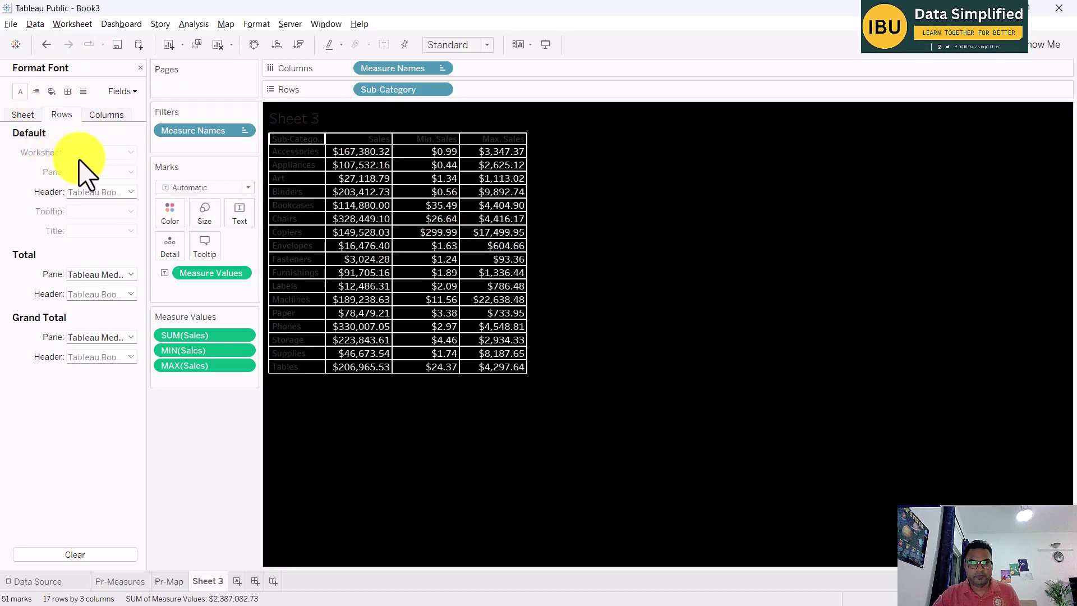
{"action": "left_click", "coordinate": [359, 219]}
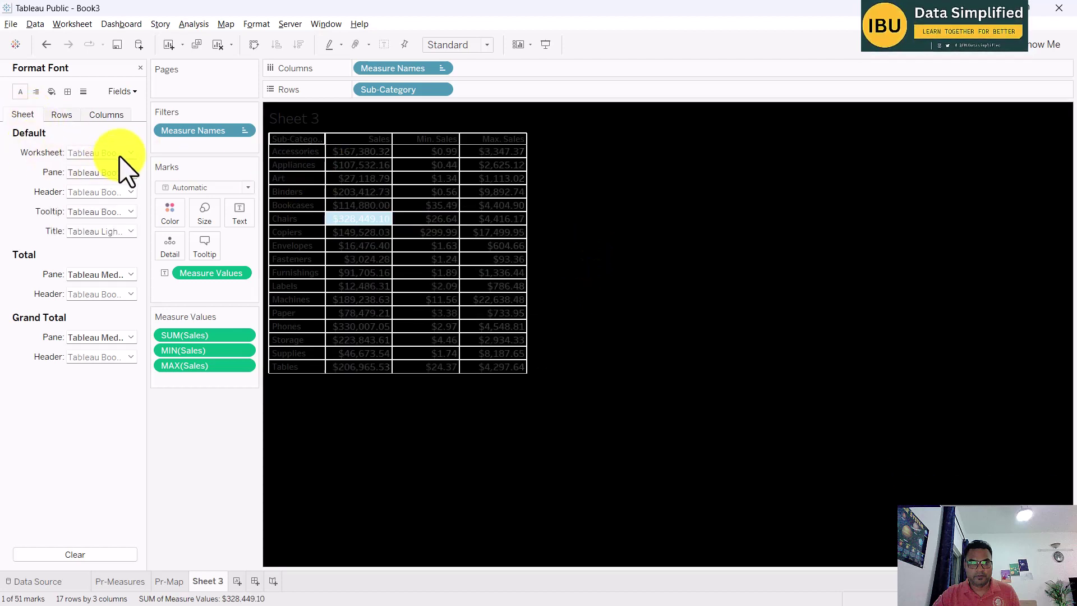
{"action": "left_click", "coordinate": [119, 153]}
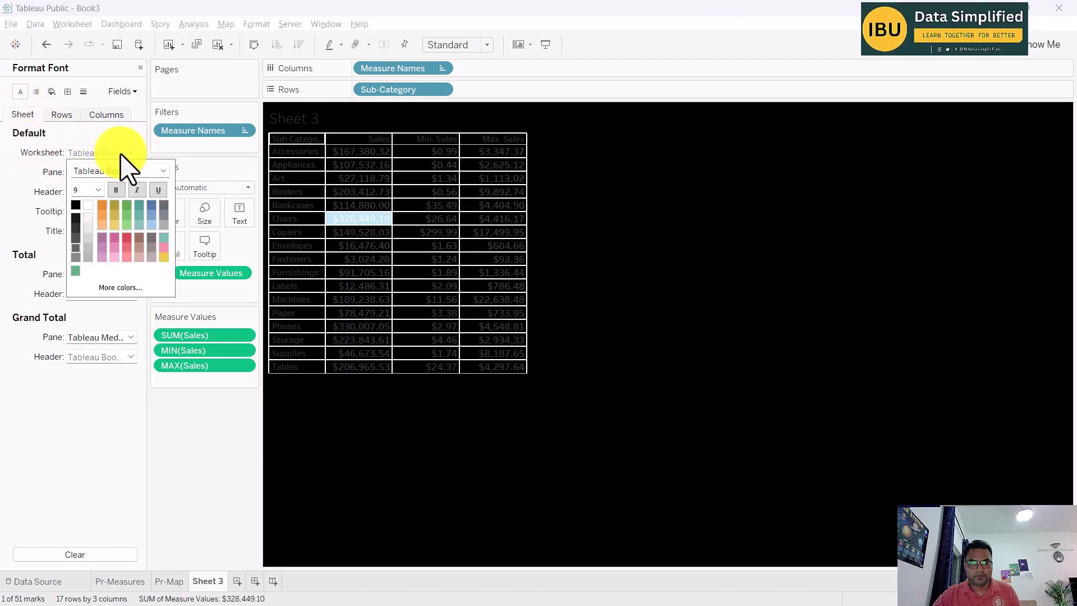
{"action": "left_click", "coordinate": [90, 208]}
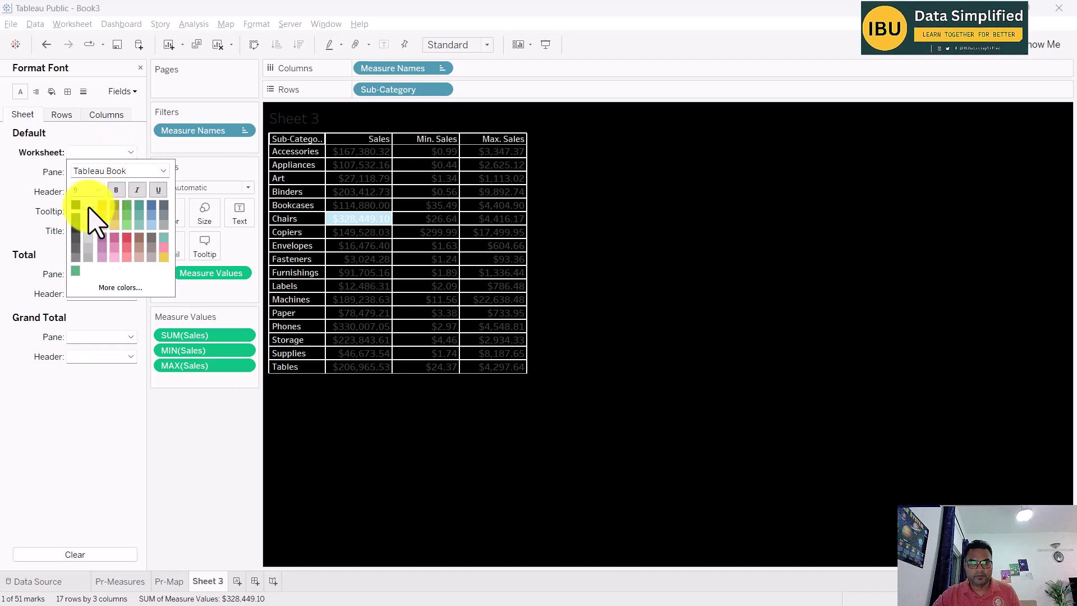
- Make the default worksheet font bold and size 10, try orange as its colour, and return it to white
{"action": "left_click", "coordinate": [99, 190]}
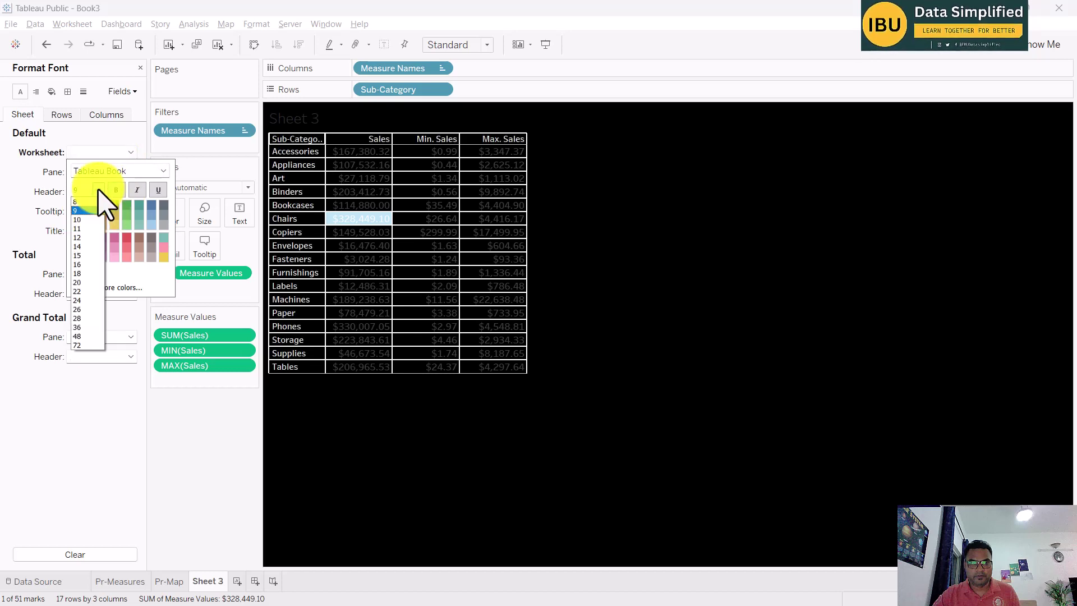
{"action": "left_click", "coordinate": [85, 218]}
{"action": "left_click", "coordinate": [117, 190]}
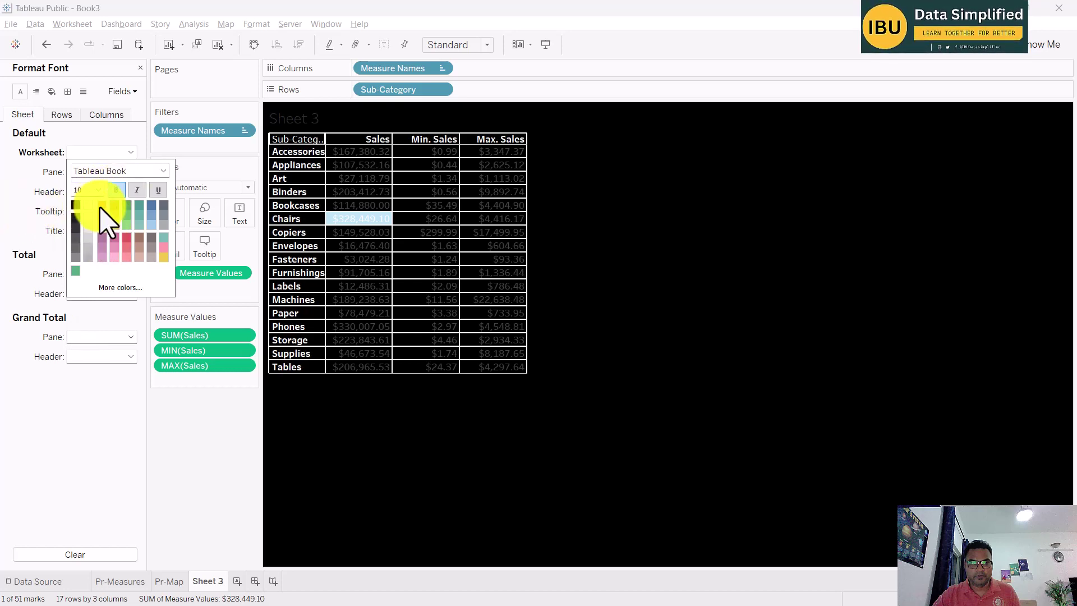
{"action": "left_click", "coordinate": [103, 209]}
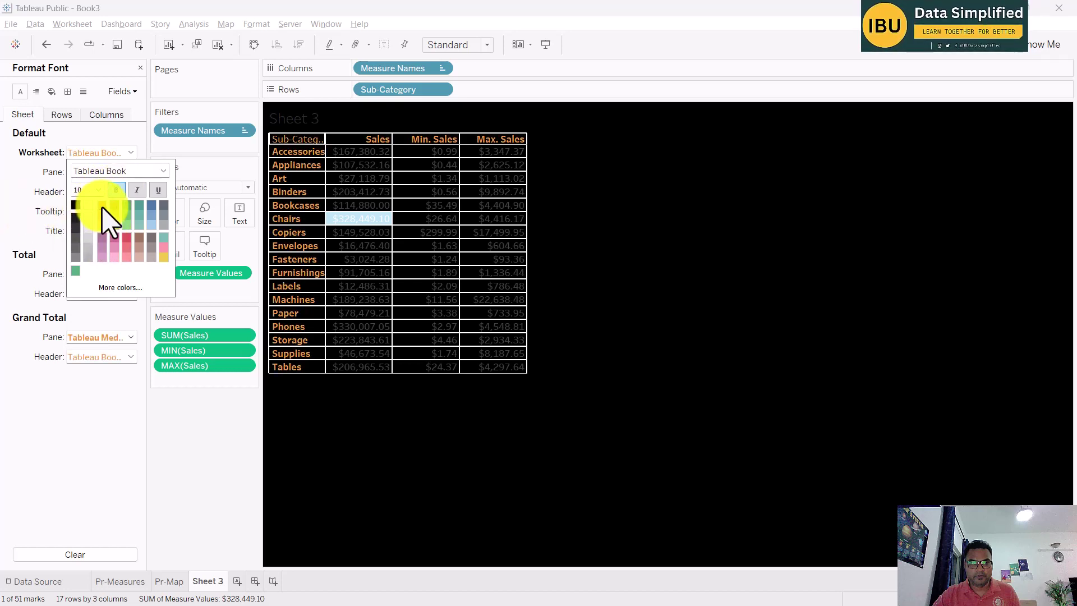
{"action": "left_click", "coordinate": [88, 205]}
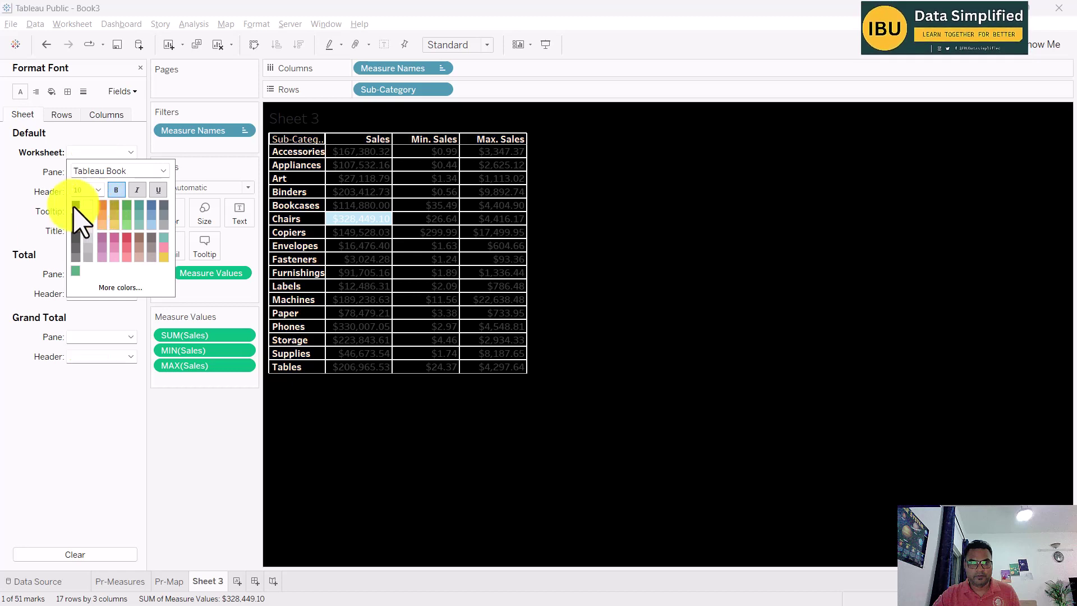
{"action": "left_click", "coordinate": [29, 230]}
- Colour the sheet's Total pane font white and check the default tooltip font options
{"action": "left_click", "coordinate": [101, 274]}
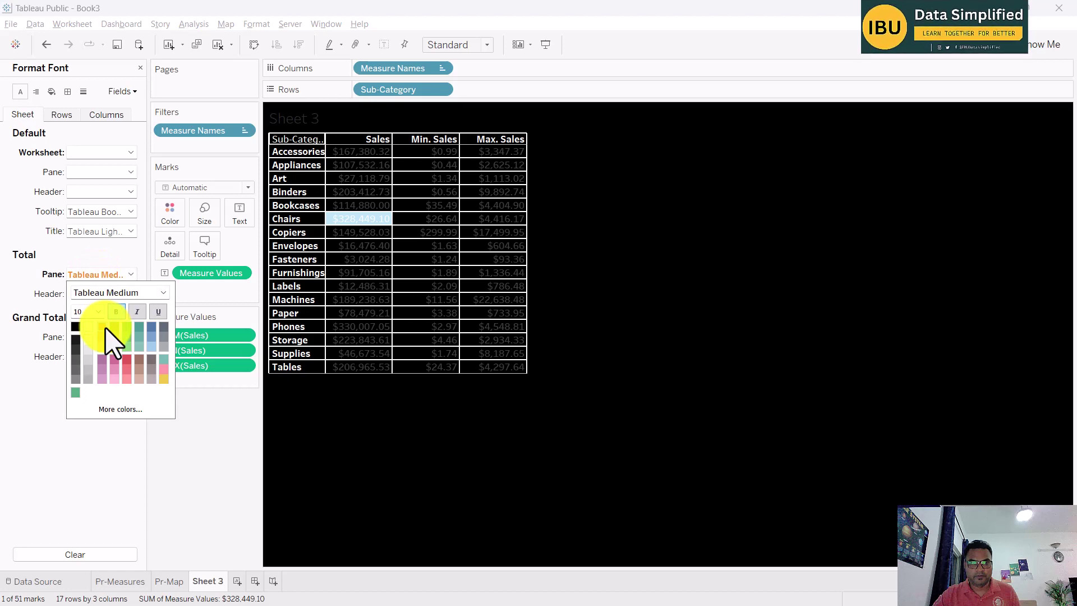
{"action": "left_click", "coordinate": [50, 244]}
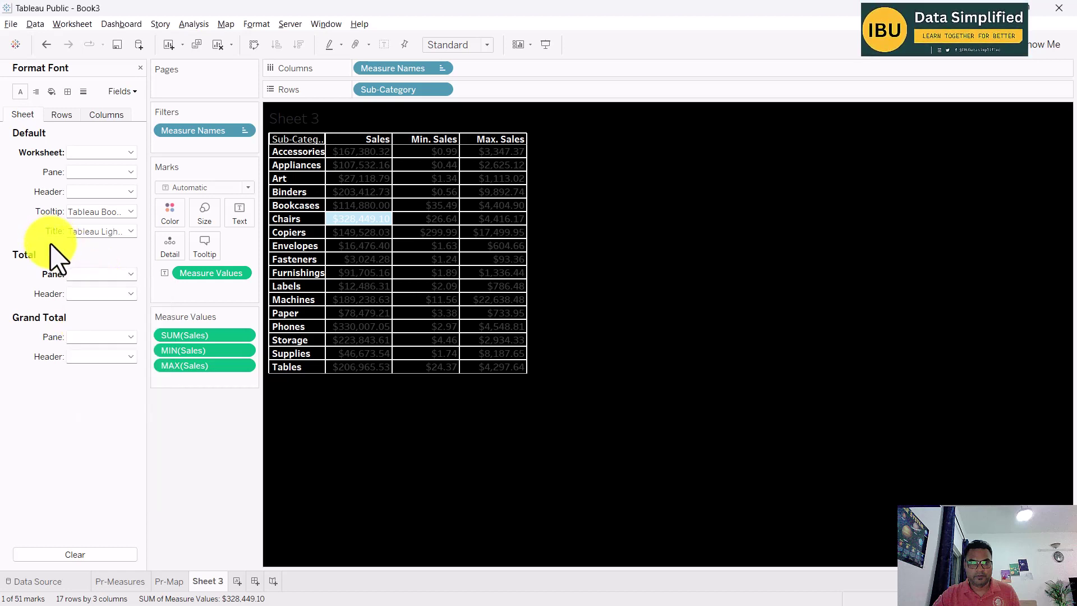
{"action": "left_click", "coordinate": [132, 212]}
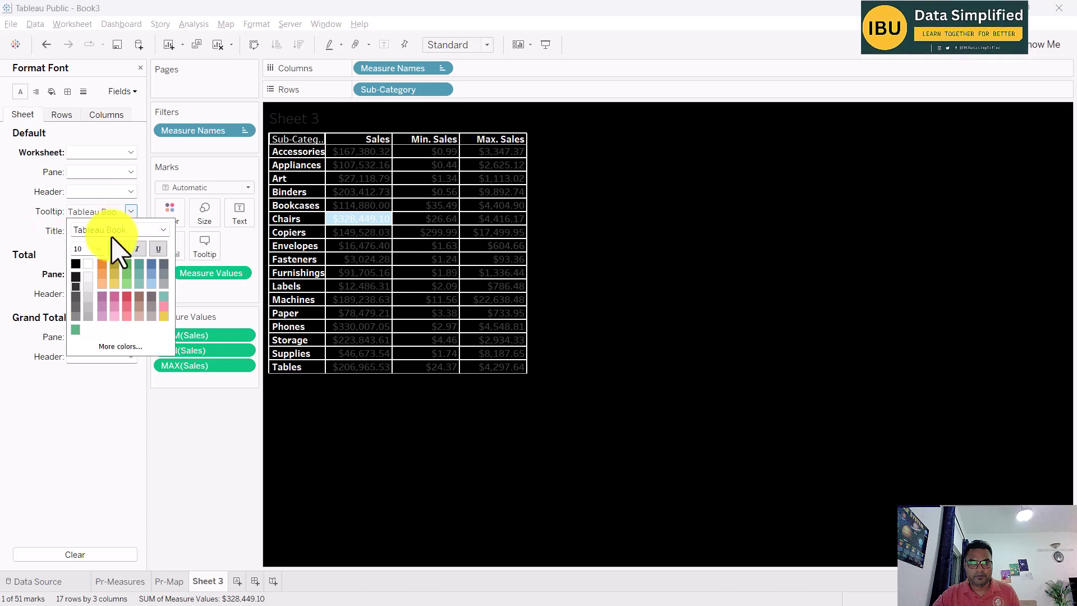
{"action": "left_click", "coordinate": [544, 278]}
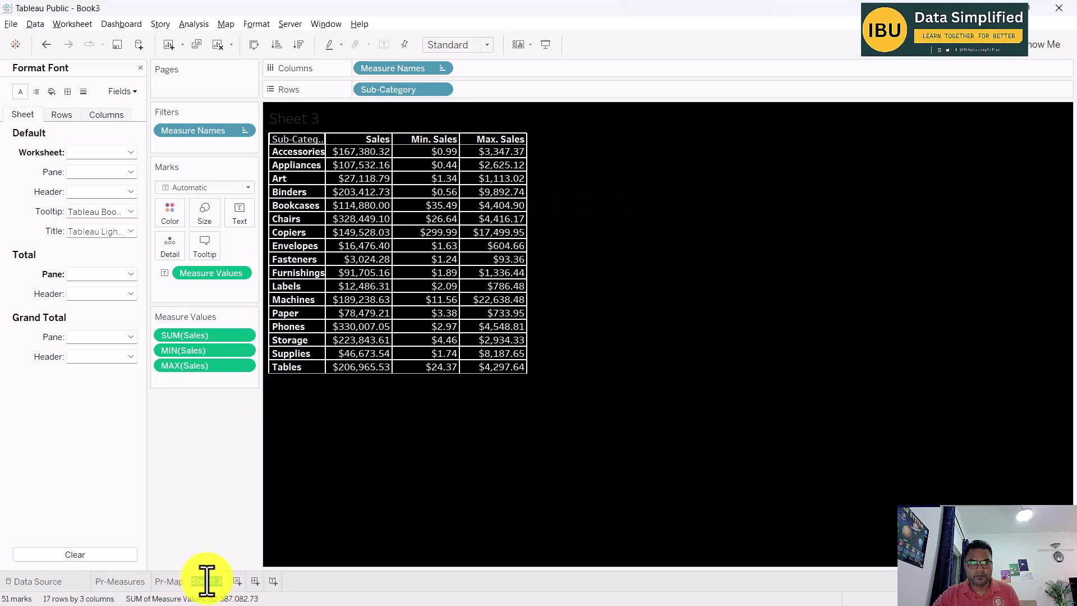
- Rename Sheet 3 as Pr-RegSales and add a new worksheet
{"action": "mouse_move", "coordinate": [206, 580]}
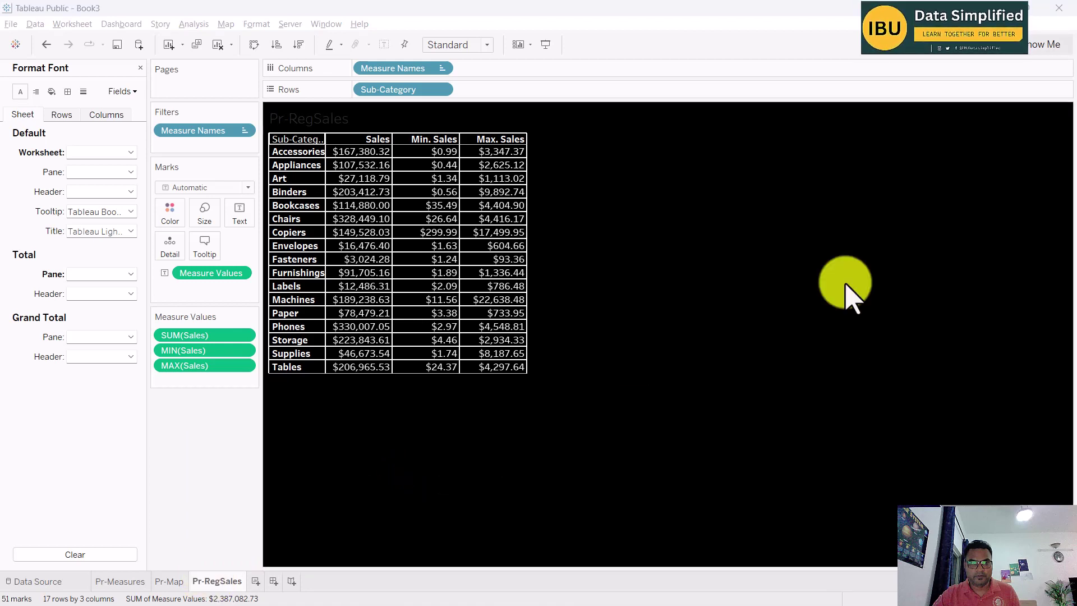
{"action": "left_click", "coordinate": [255, 581]}
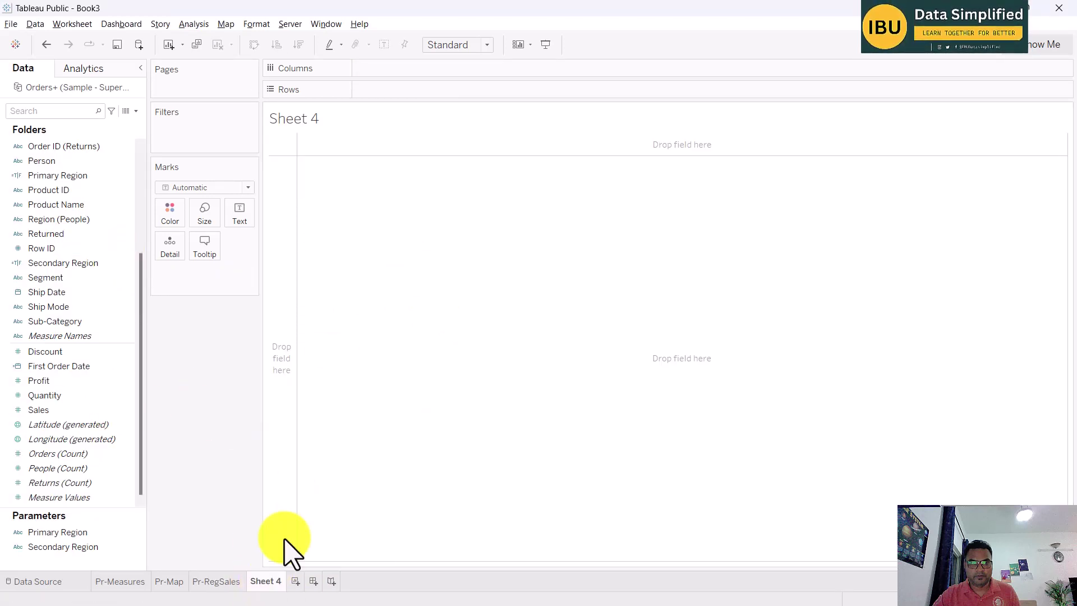
- Plot Sales by Sub-Category and Order Date as a continuous line chart on Sheet 4
{"action": "left_click", "coordinate": [53, 409]}
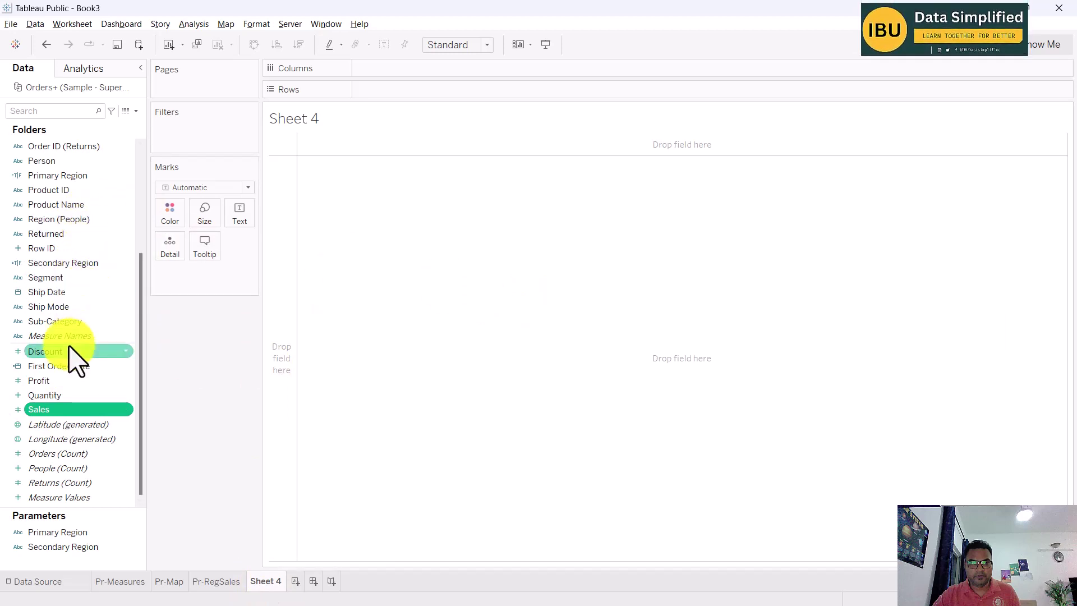
{"action": "left_click", "coordinate": [64, 321], "text": "ctrl"}
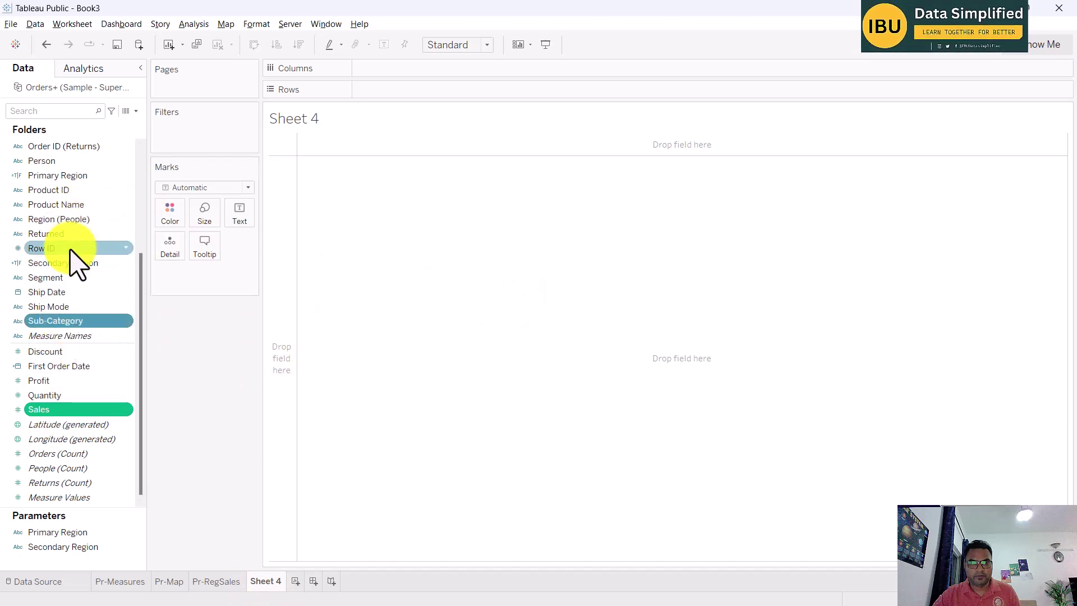
{"action": "scroll", "coordinate": [84, 247], "scroll_direction": "up", "scroll_amount": 1}
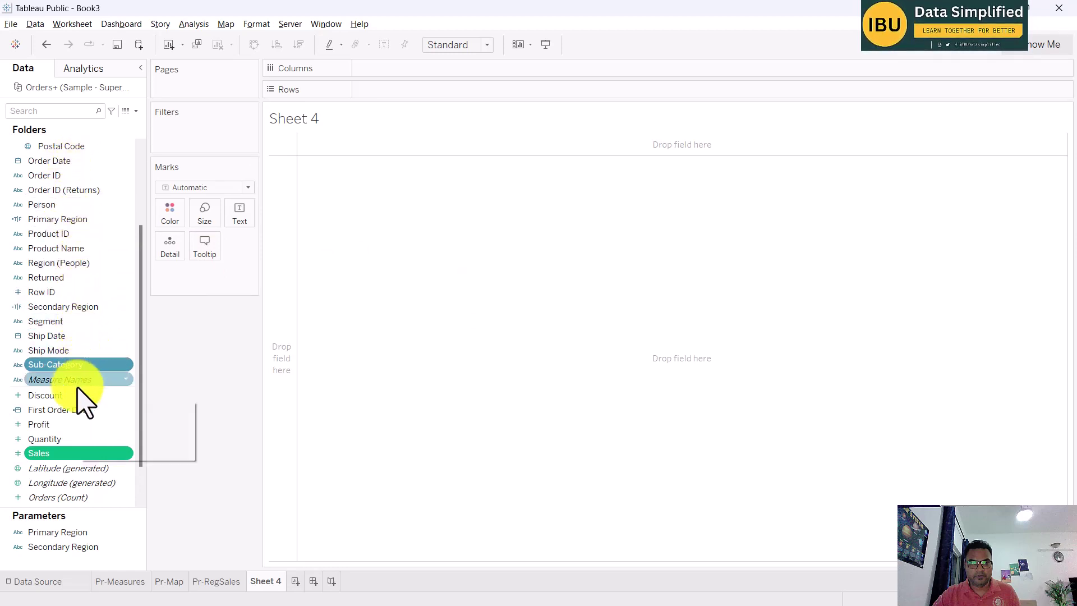
{"action": "double_click", "coordinate": [80, 365]}
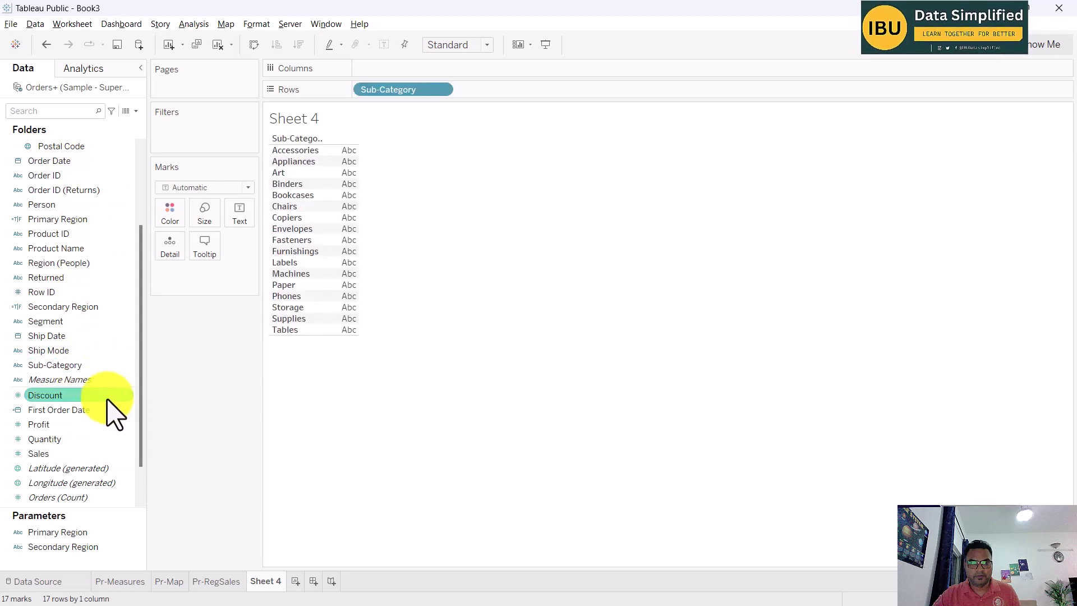
{"action": "double_click", "coordinate": [50, 453]}
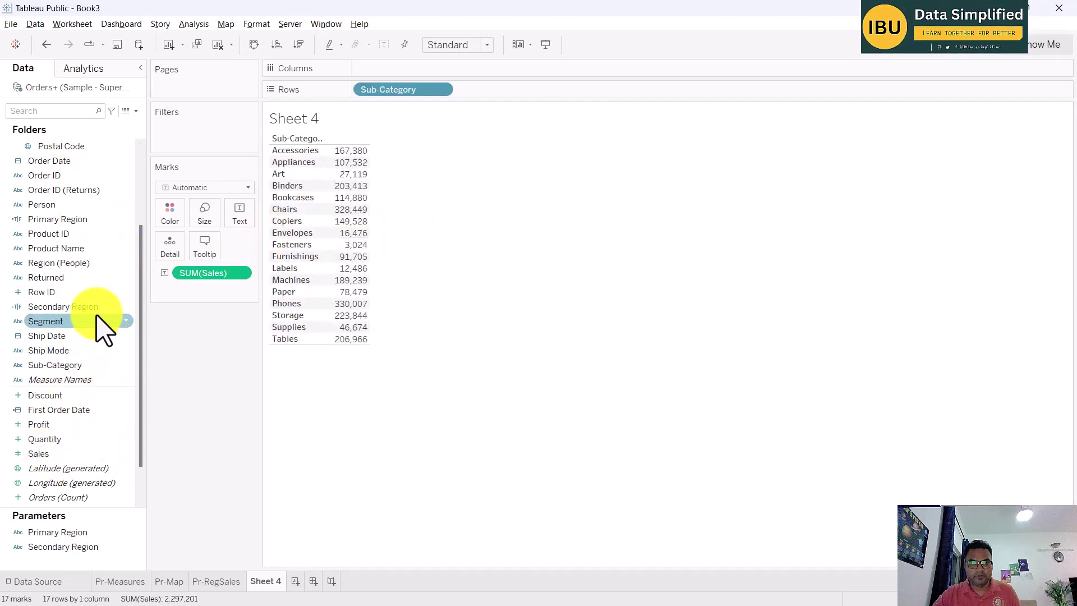
{"action": "scroll", "coordinate": [101, 314], "scroll_direction": "up", "scroll_amount": 1}
{"action": "double_click", "coordinate": [53, 204]}
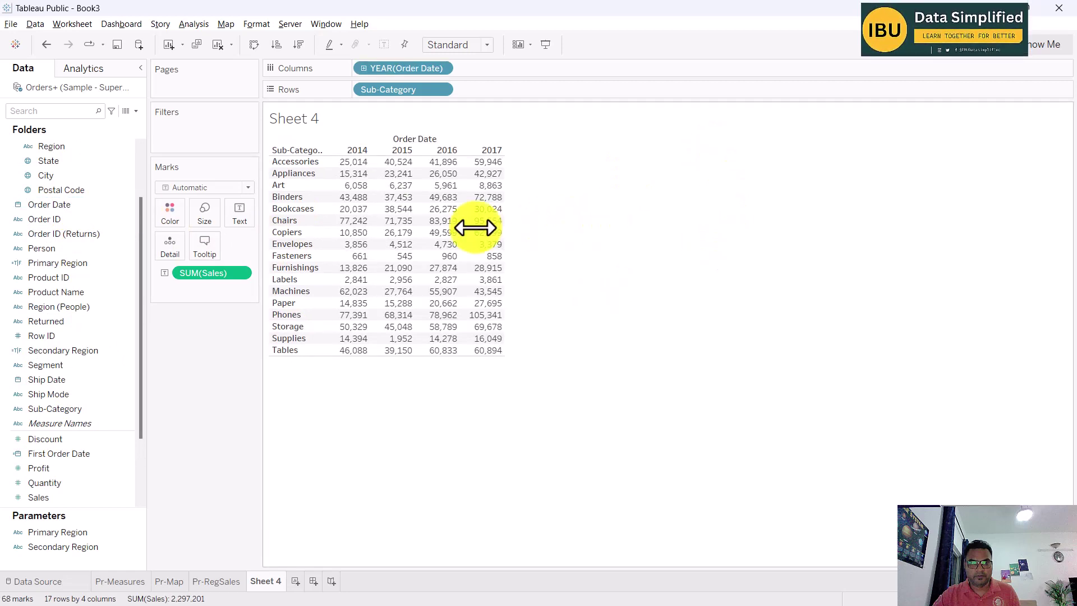
{"action": "left_click", "coordinate": [1044, 44]}
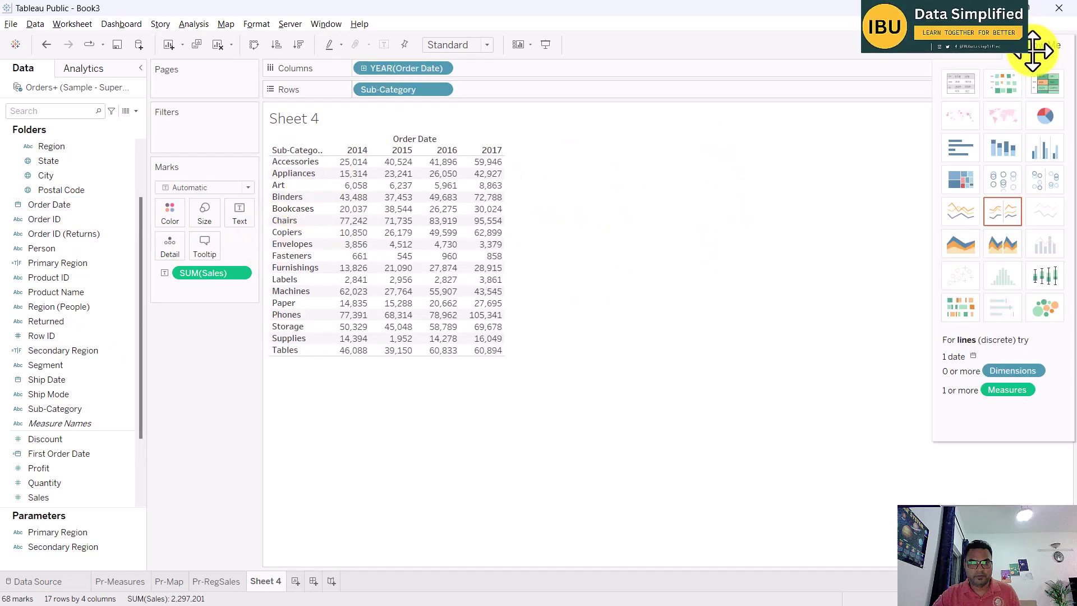
{"action": "left_click", "coordinate": [970, 214]}
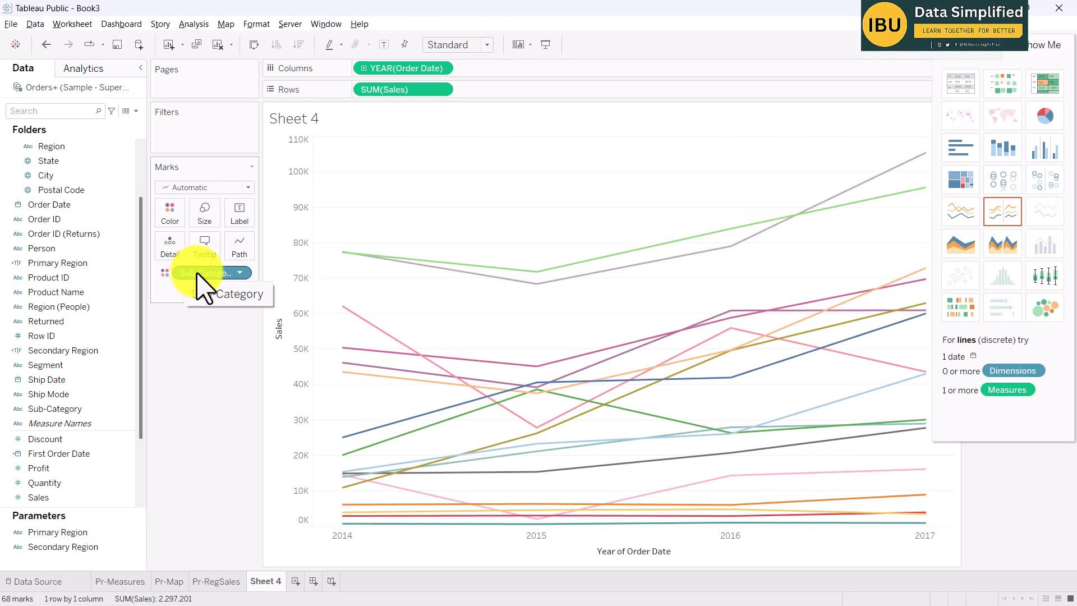
- Move Sub-Category from the colour mark to the start of Rows and set Order Date to continuous Week Number
{"action": "left_click_drag", "start_coordinate": [196, 272], "coordinate": [305, 215]}
{"action": "left_click_drag", "start_coordinate": [355, 88], "coordinate": [359, 89]}
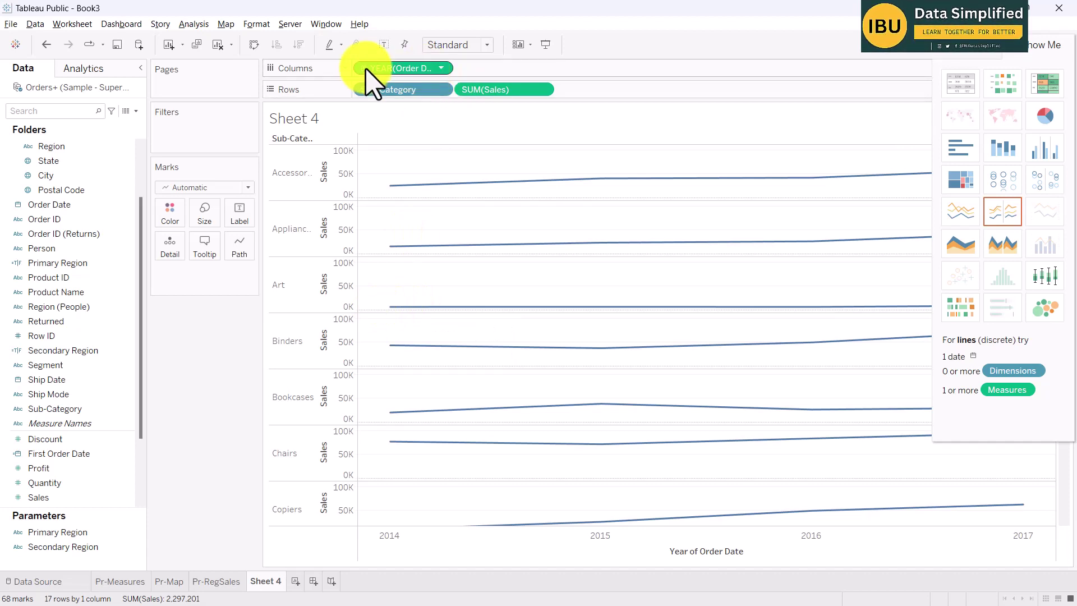
{"action": "left_click", "coordinate": [442, 68]}
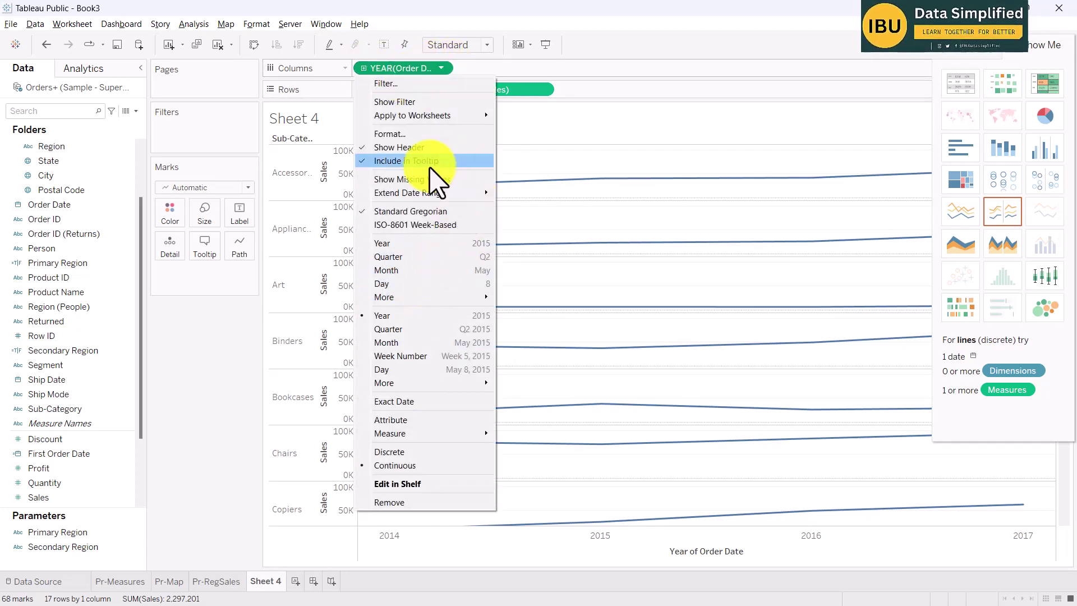
{"action": "left_click", "coordinate": [400, 356]}
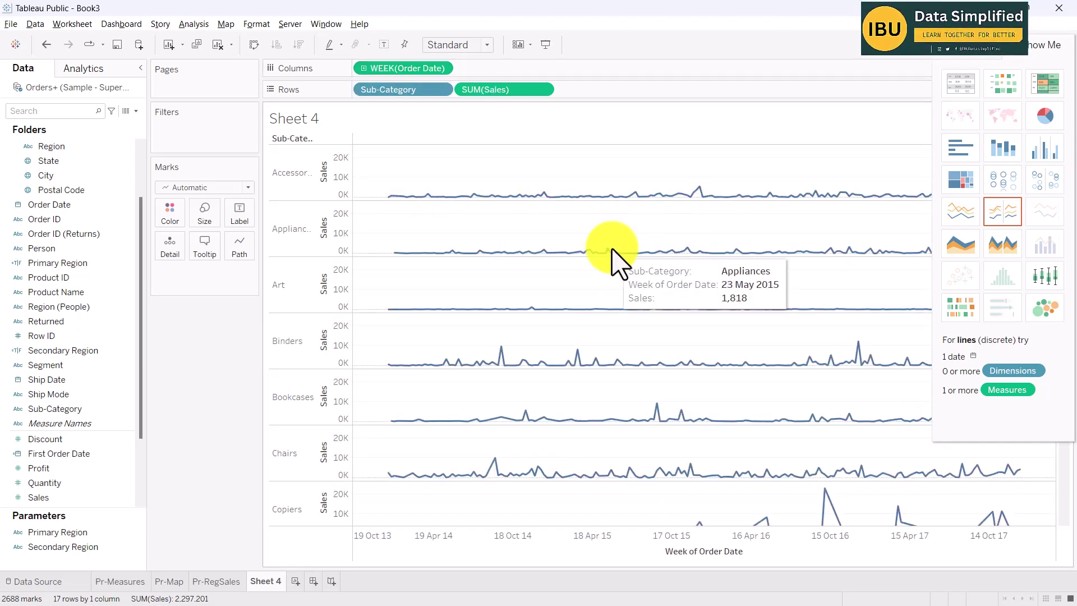
- Hide the Sales axis, the Sub-Category row labels and the Week of Order Date axis
{"action": "right_click", "coordinate": [325, 159]}
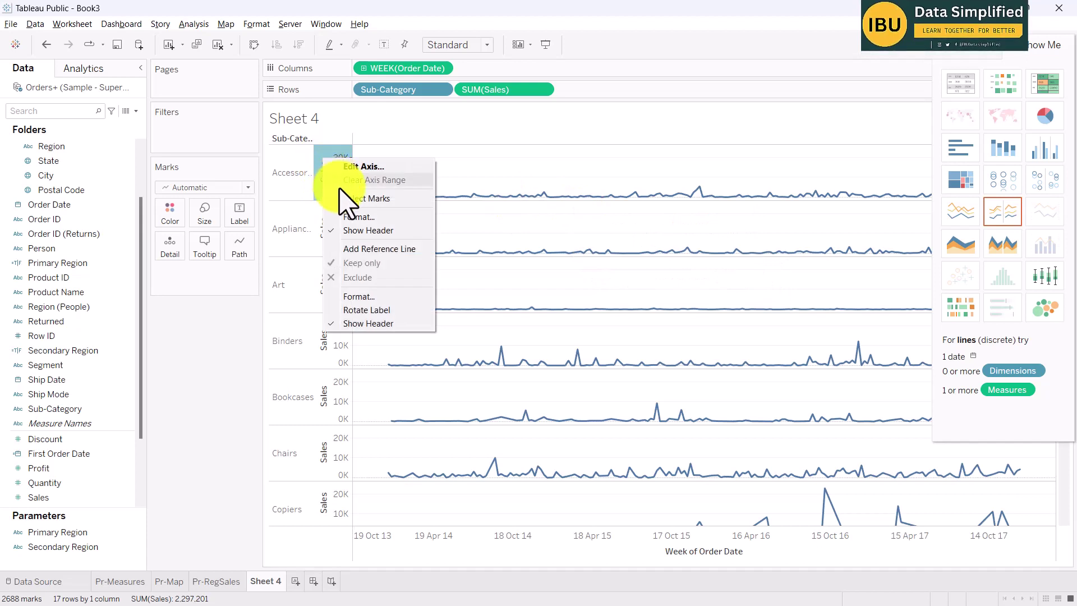
{"action": "left_click", "coordinate": [357, 230]}
{"action": "right_click", "coordinate": [290, 169]}
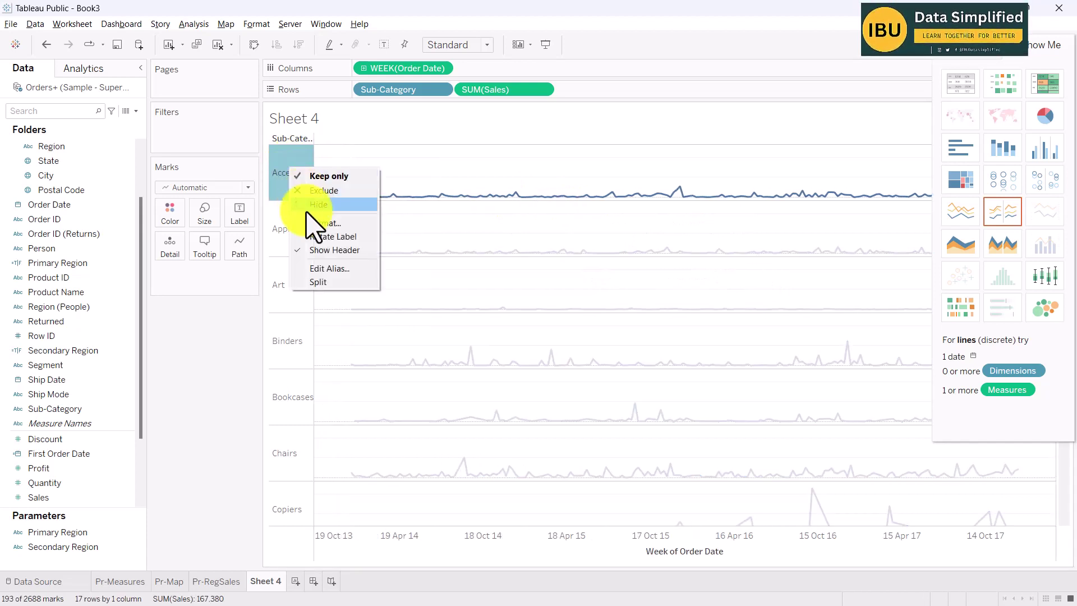
{"action": "left_click", "coordinate": [325, 250]}
{"action": "right_click", "coordinate": [390, 536]}
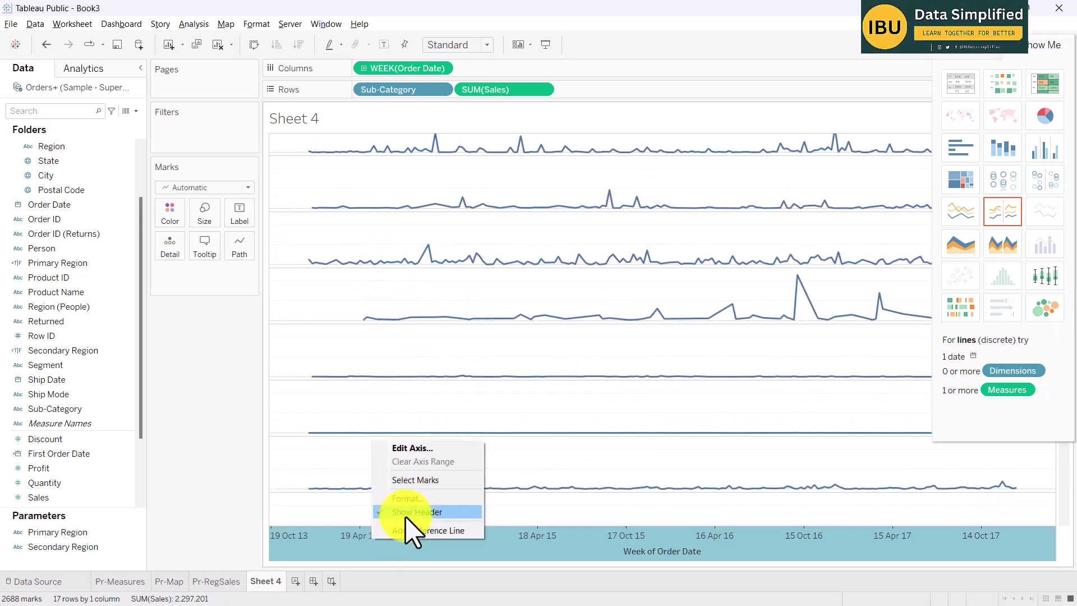
{"action": "left_click", "coordinate": [412, 499]}
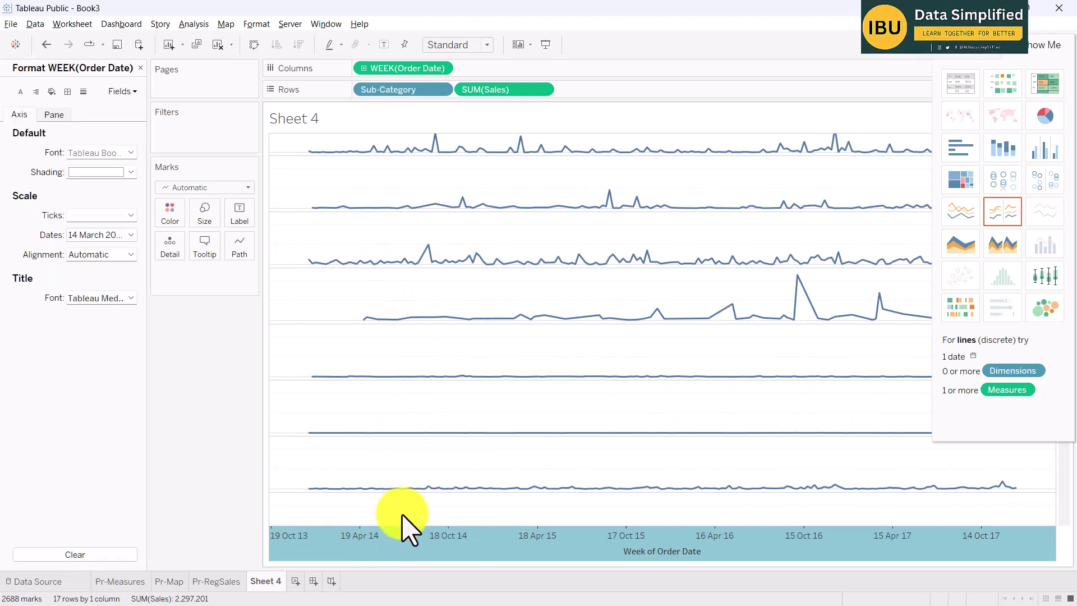
{"action": "right_click", "coordinate": [393, 555]}
{"action": "left_click", "coordinate": [432, 577]}
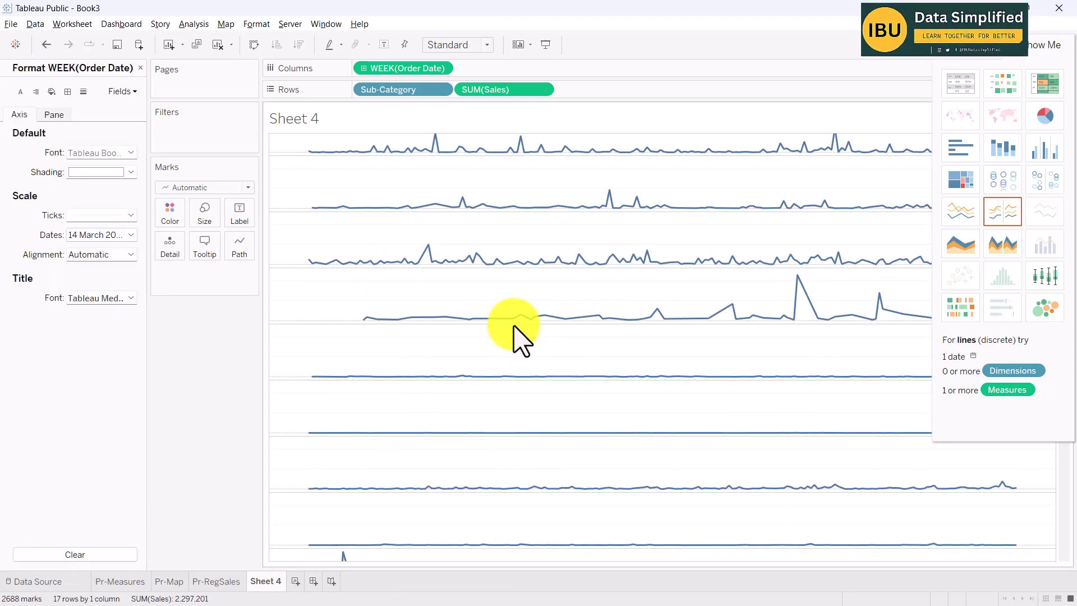
- Fit the chart to Entire View and close the chart type suggestions
{"action": "scroll", "coordinate": [423, 303], "scroll_direction": "down", "scroll_amount": 2}
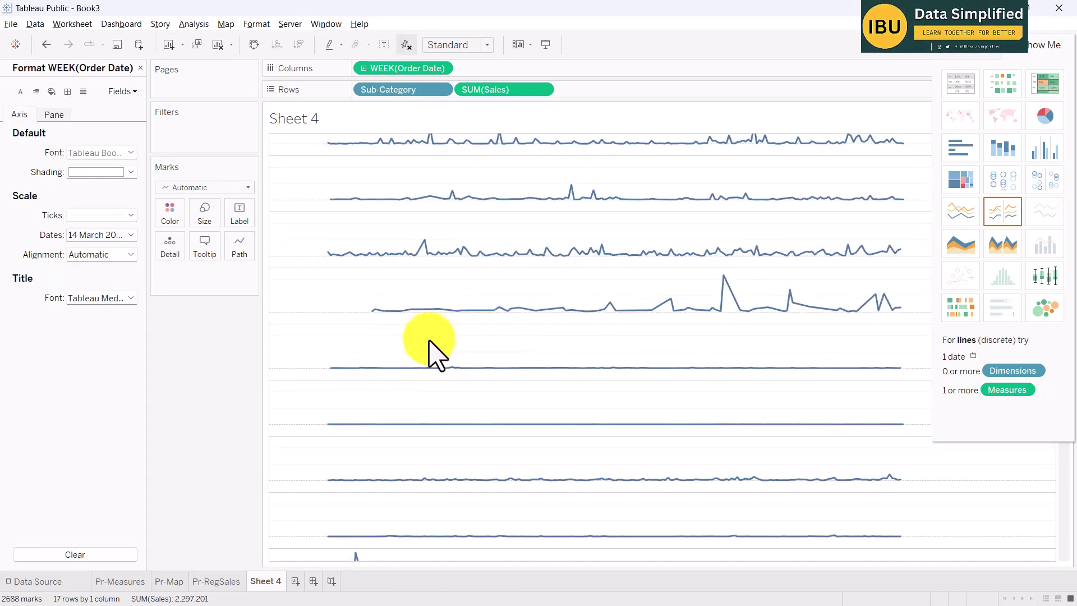
{"action": "left_click", "coordinate": [459, 45]}
{"action": "left_click", "coordinate": [466, 100]}
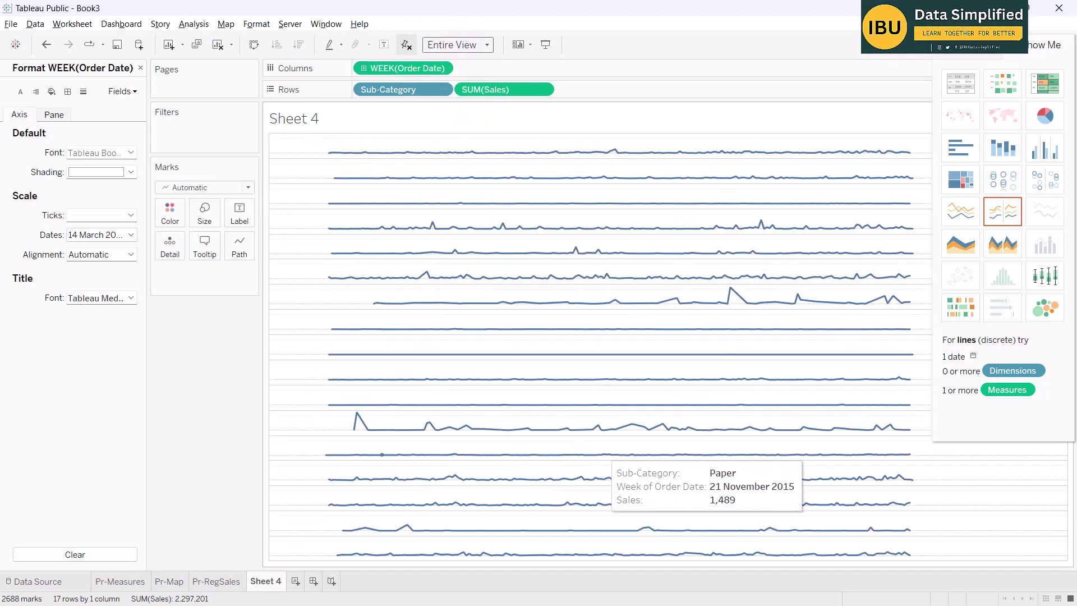
{"action": "left_click", "coordinate": [1038, 45]}
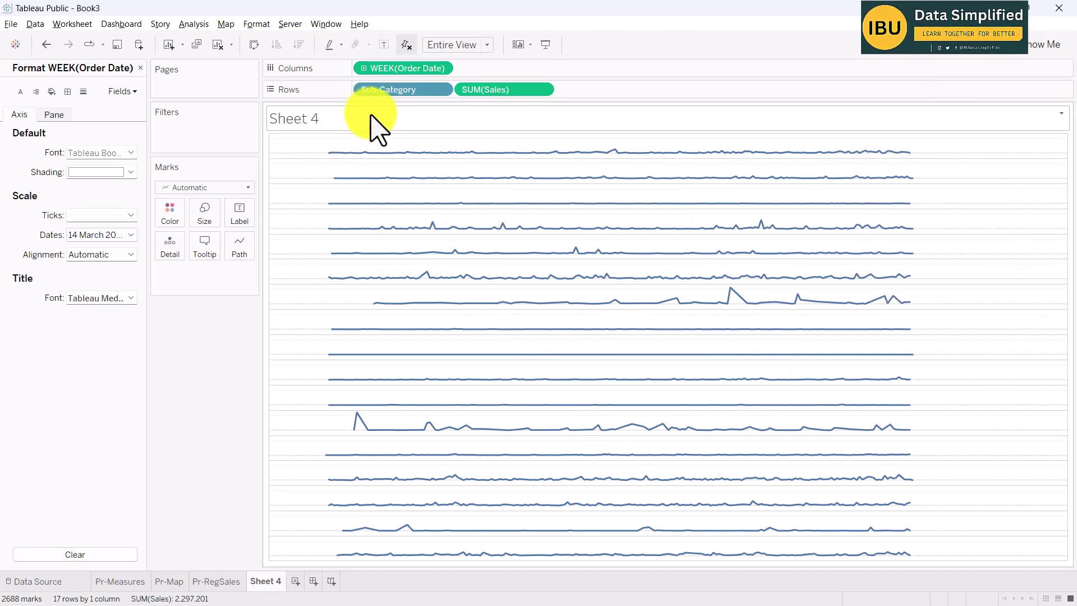
- Shade the whole worksheet background black
{"action": "right_click", "coordinate": [377, 128]}
{"action": "left_click", "coordinate": [424, 119]}
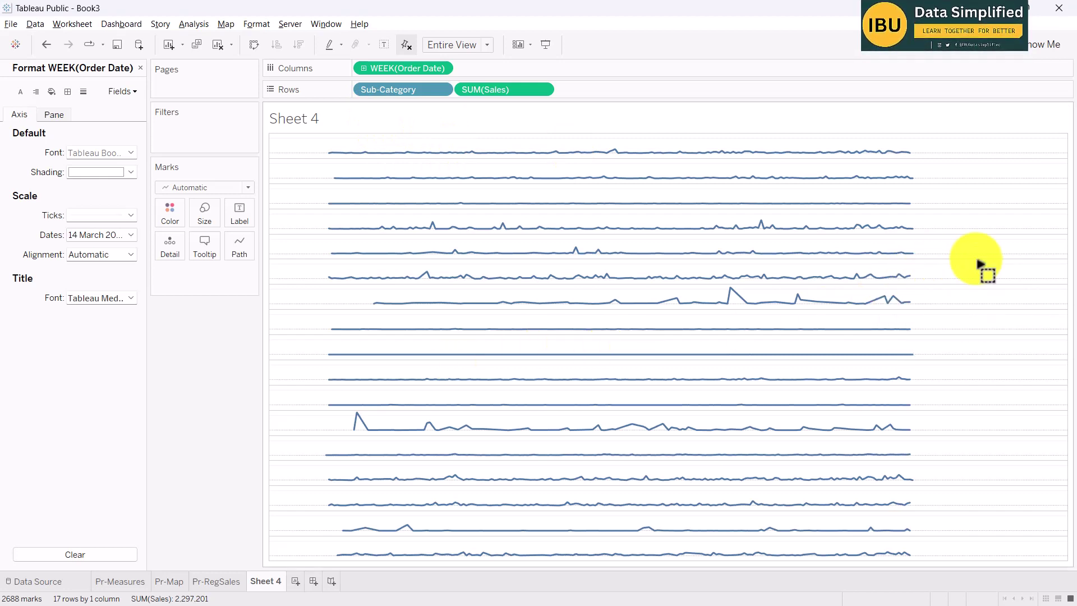
{"action": "left_click", "coordinate": [52, 92]}
{"action": "left_click", "coordinate": [100, 152]}
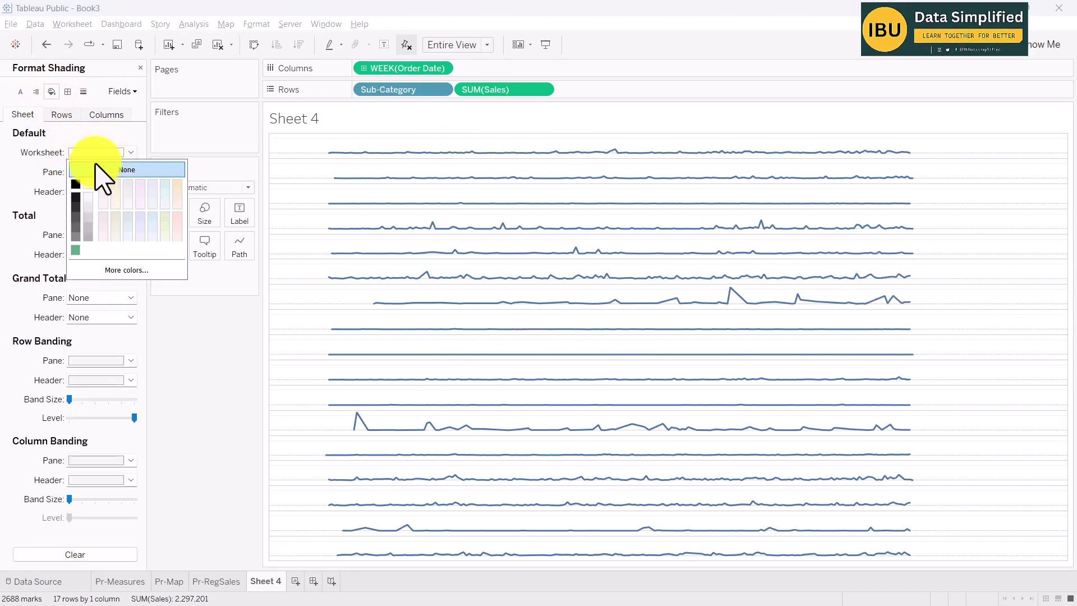
{"action": "left_click", "coordinate": [80, 184]}
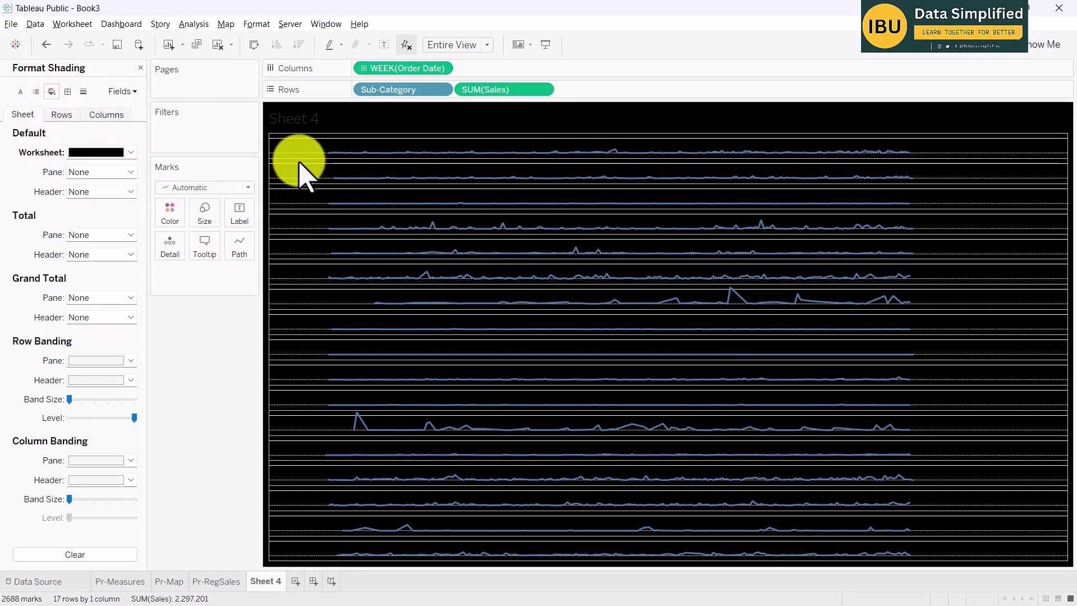
- Try solid grid lines on the sheet and set them to None
{"action": "left_click", "coordinate": [83, 90]}
{"action": "left_click", "coordinate": [101, 152]}
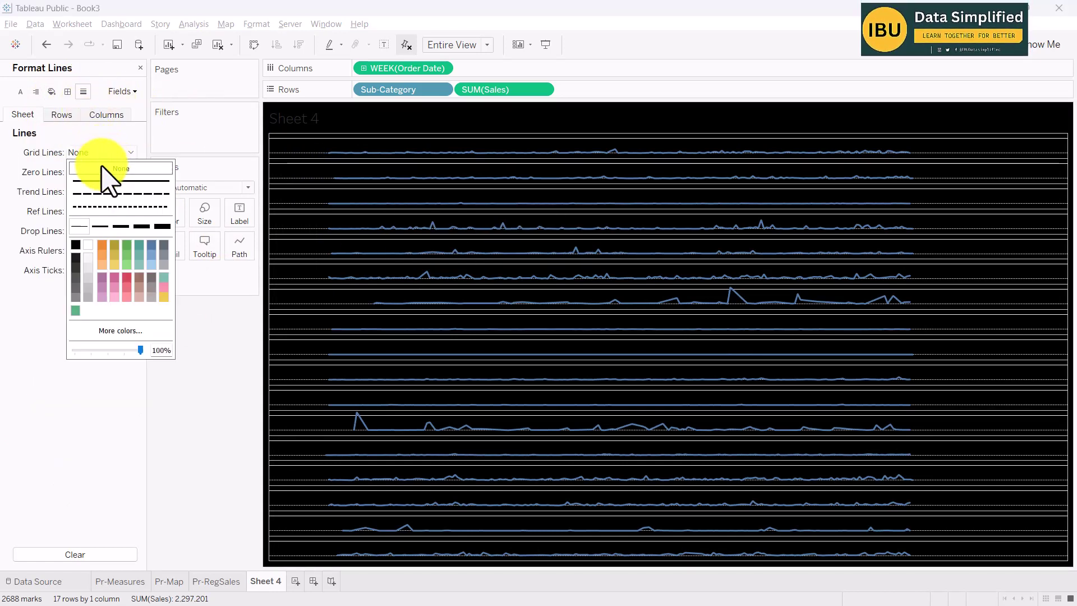
{"action": "left_click", "coordinate": [99, 181]}
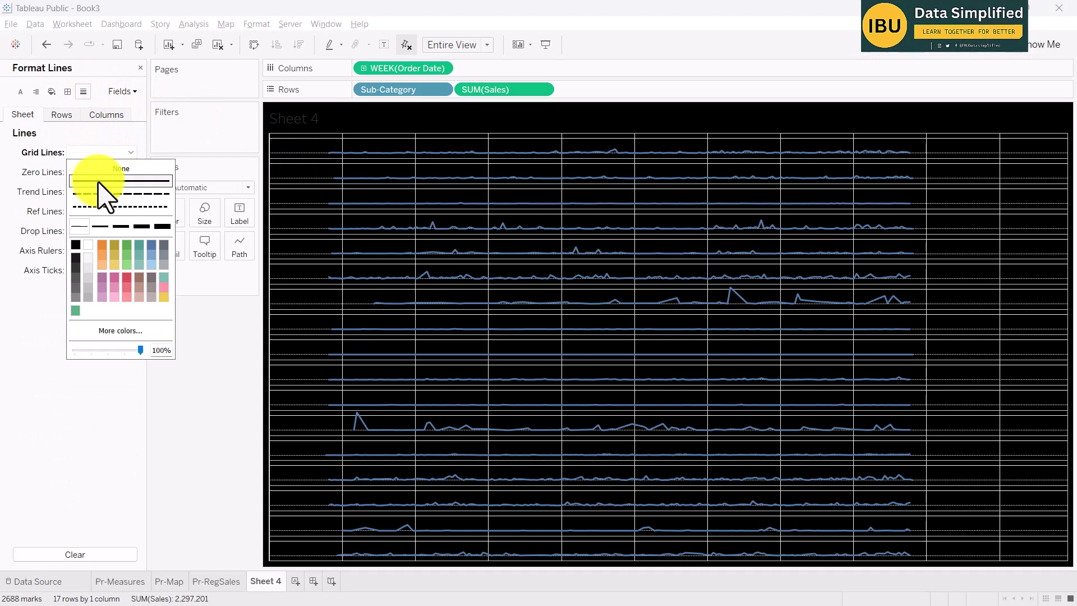
{"action": "left_click", "coordinate": [92, 169]}
- Set the sheet's default Cell border and the Grand Total Pane and Header borders to None
{"action": "left_click", "coordinate": [68, 91]}
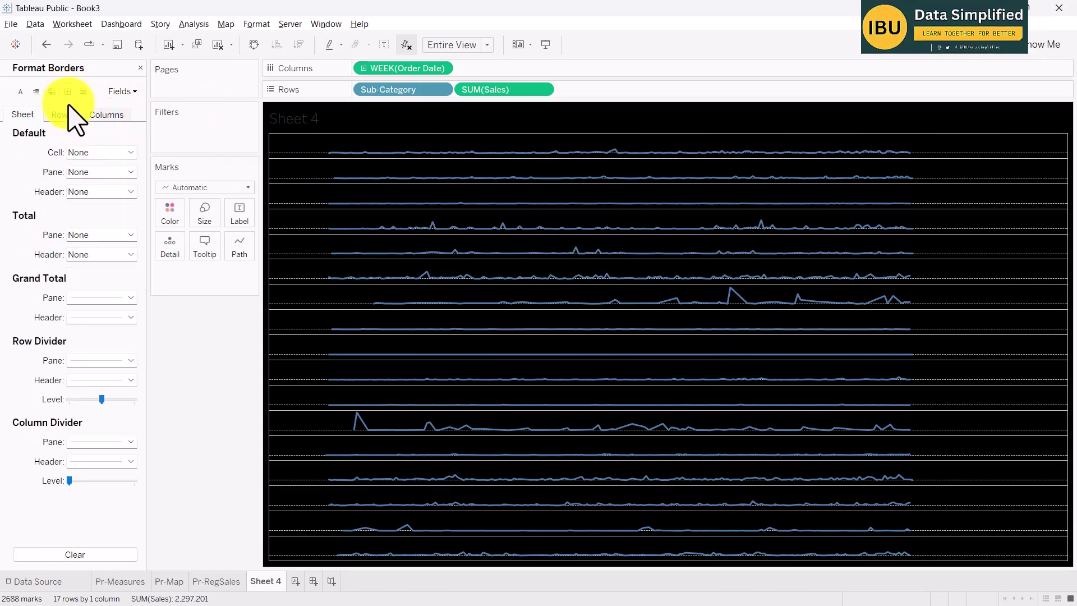
{"action": "left_click", "coordinate": [91, 153]}
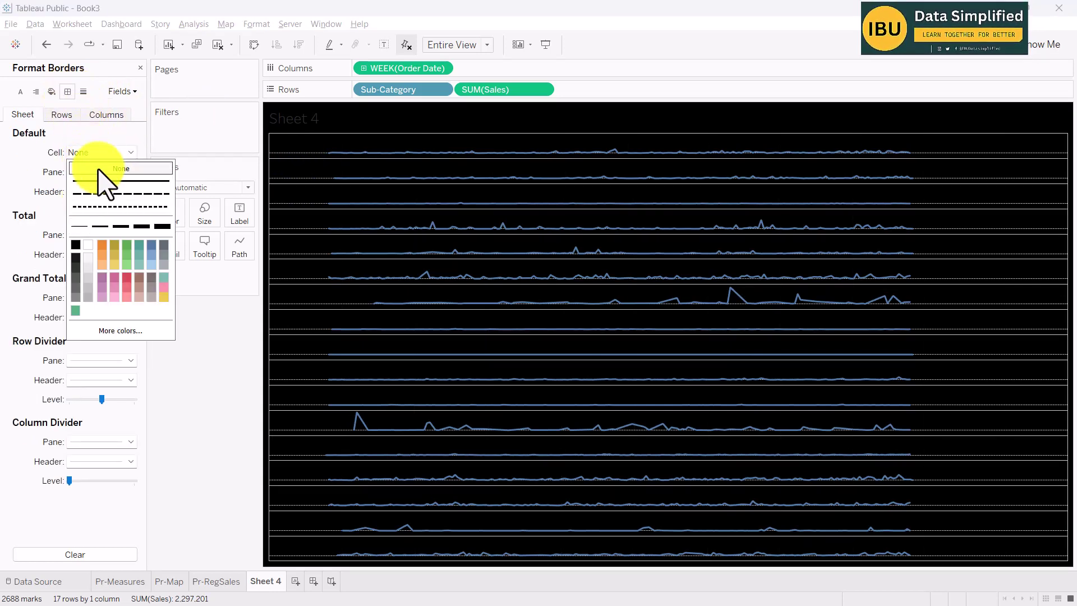
{"action": "left_click", "coordinate": [89, 168]}
{"action": "left_click", "coordinate": [95, 297]}
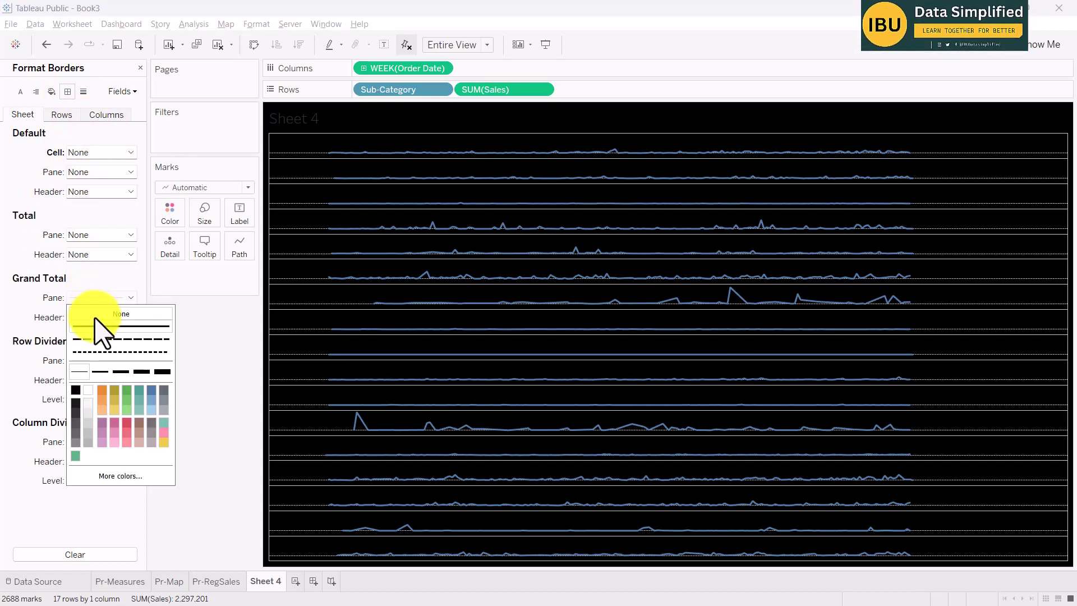
{"action": "left_click", "coordinate": [95, 316]}
{"action": "left_click", "coordinate": [93, 317]}
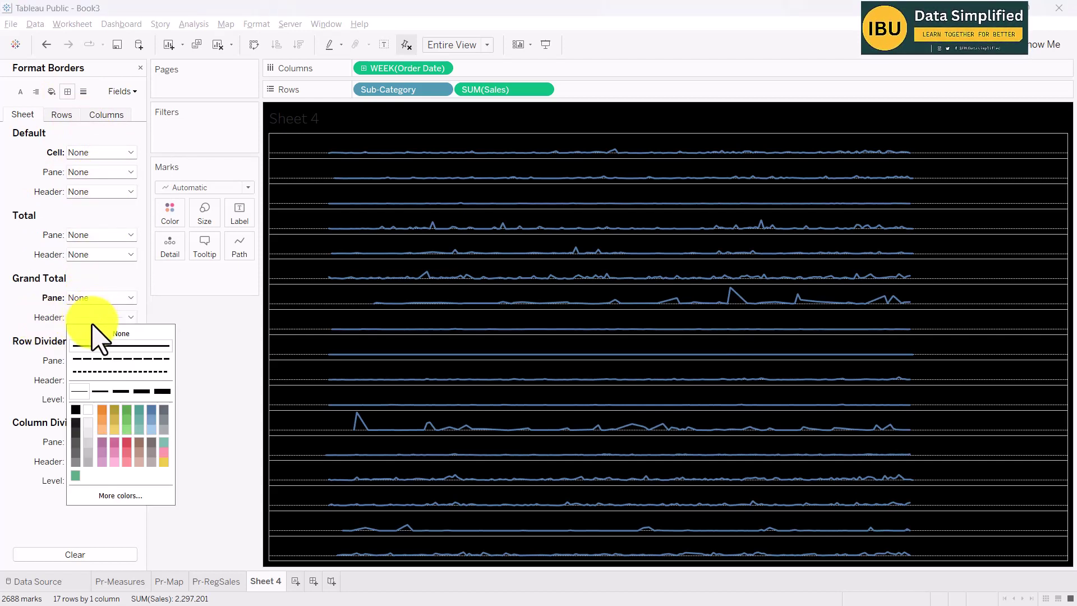
{"action": "left_click", "coordinate": [79, 333]}
- Remove the Pane borders of both the Row Divider and the Column Divider
{"action": "left_click", "coordinate": [90, 360]}
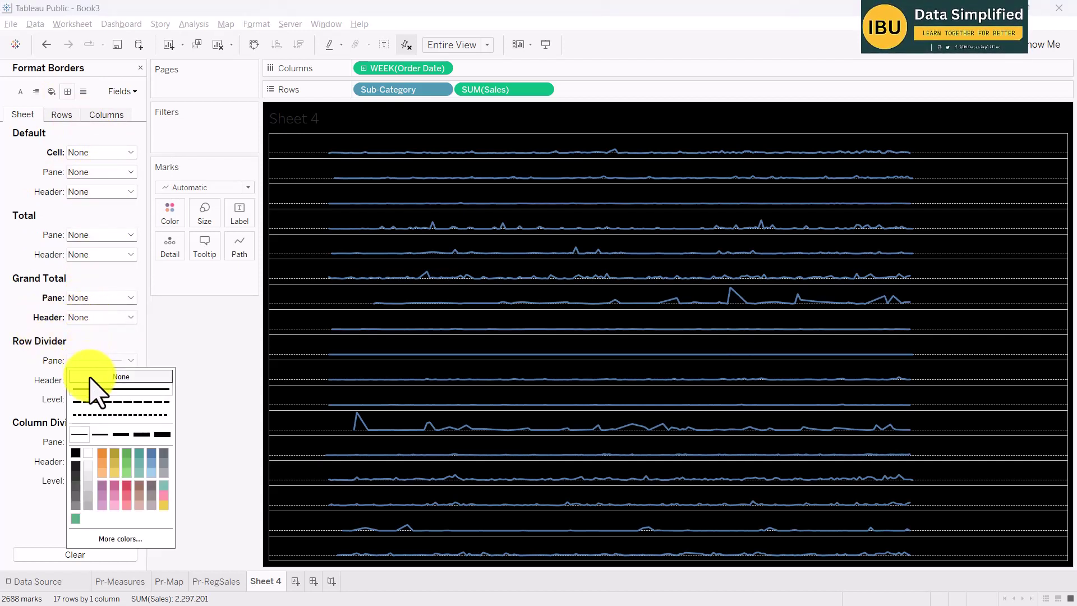
{"action": "left_click", "coordinate": [33, 393]}
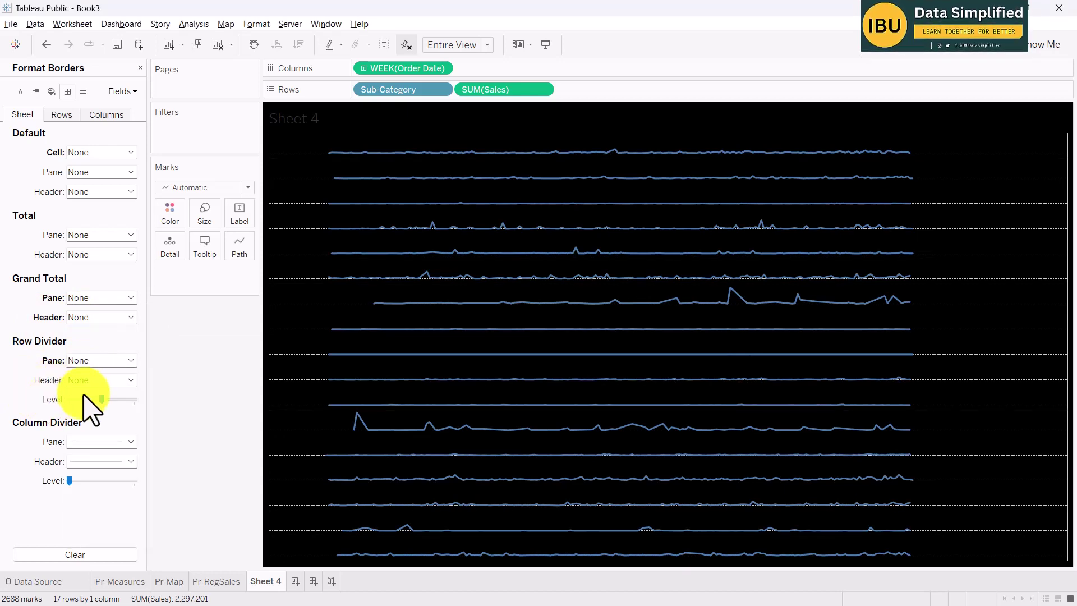
{"action": "left_click", "coordinate": [90, 442]}
- Try the short-dashed line pattern for the chart's path and return it to the solid pattern
{"action": "left_click", "coordinate": [240, 247]}
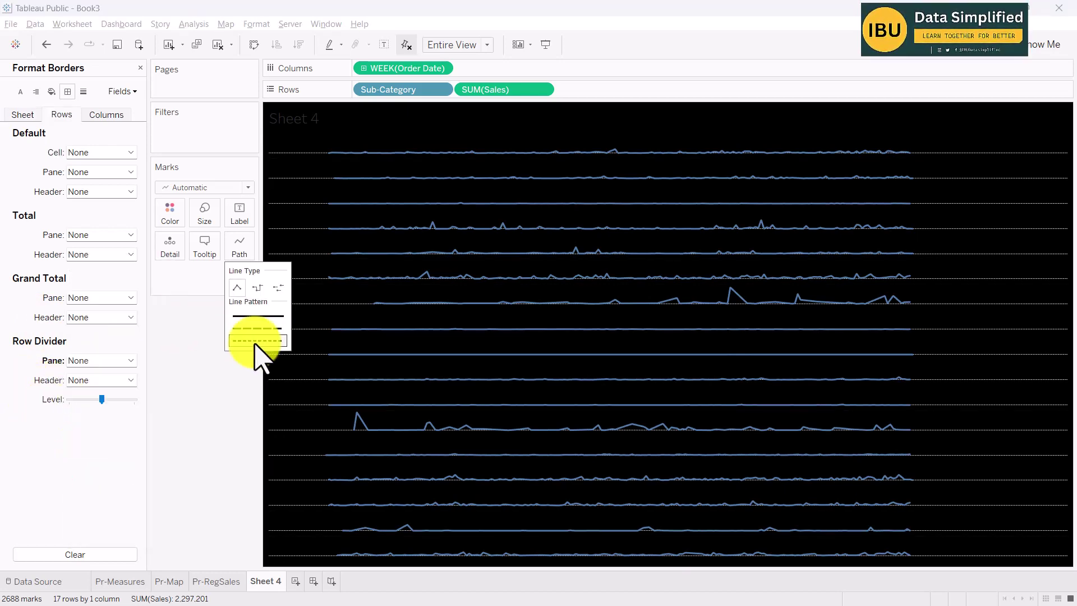
{"action": "left_click", "coordinate": [255, 340]}
{"action": "left_click", "coordinate": [256, 315]}
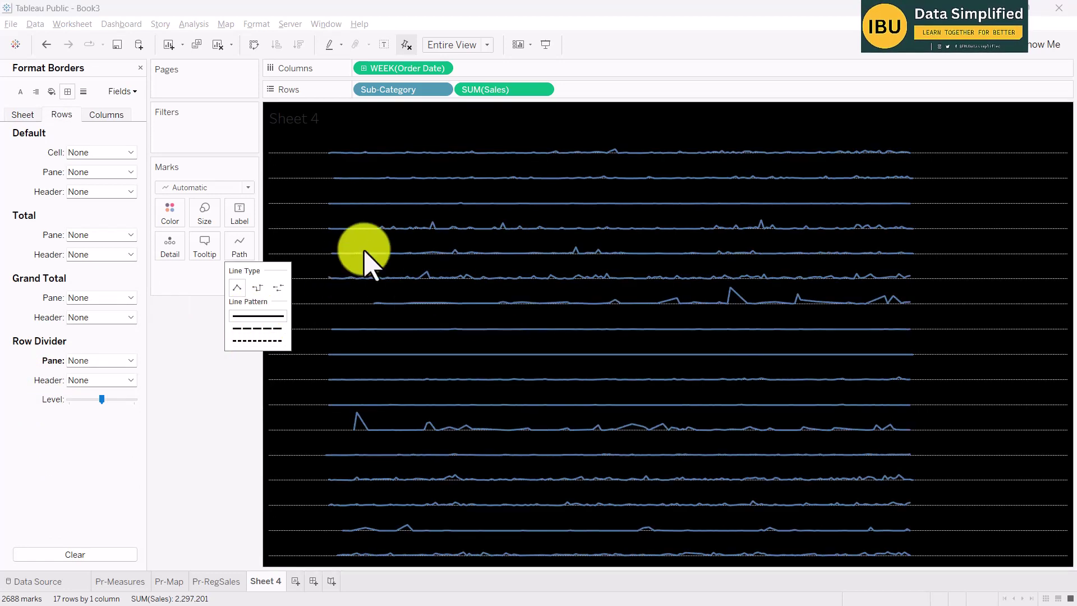
{"action": "left_click", "coordinate": [240, 250]}
{"action": "left_click", "coordinate": [245, 248]}
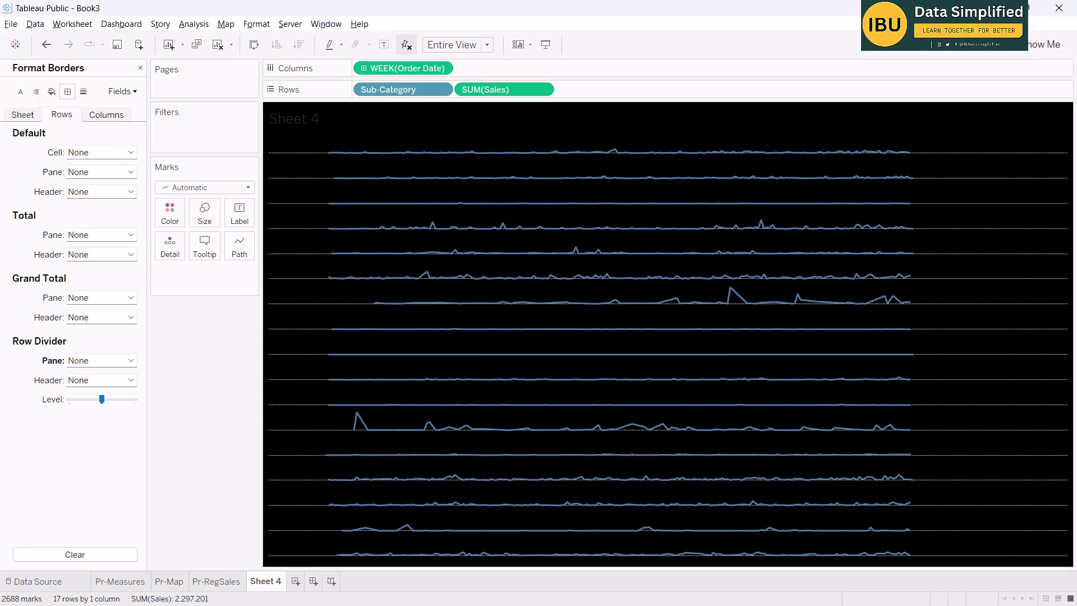
- Set both the Grid Lines and the Zero Lines for rows to None
{"action": "left_click", "coordinate": [83, 91]}
{"action": "left_click", "coordinate": [104, 152]}
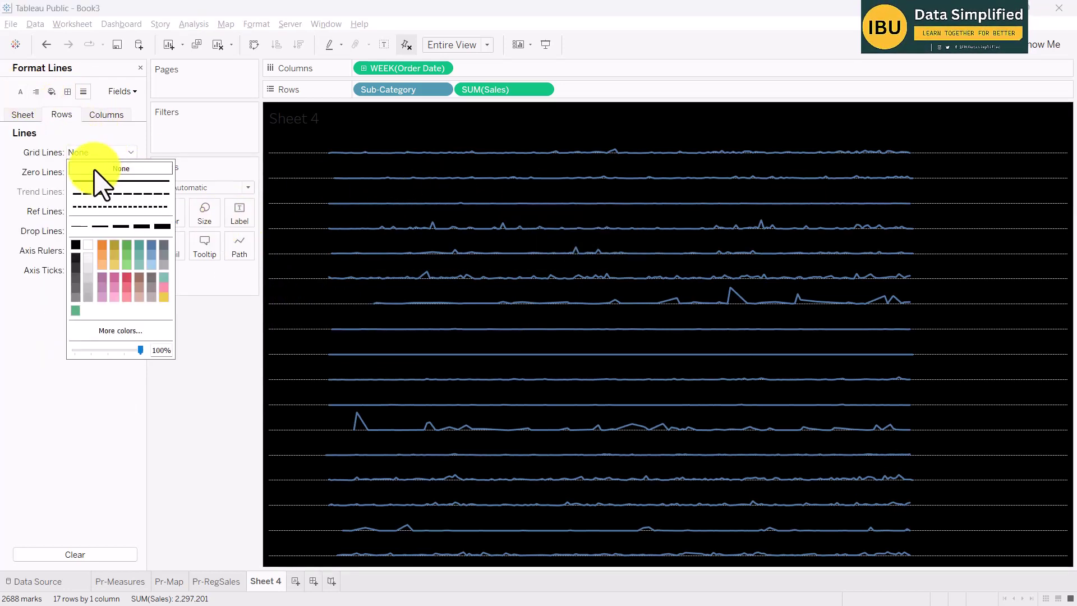
{"action": "left_click", "coordinate": [83, 169]}
{"action": "left_click", "coordinate": [101, 171]}
{"action": "left_click", "coordinate": [89, 188]}
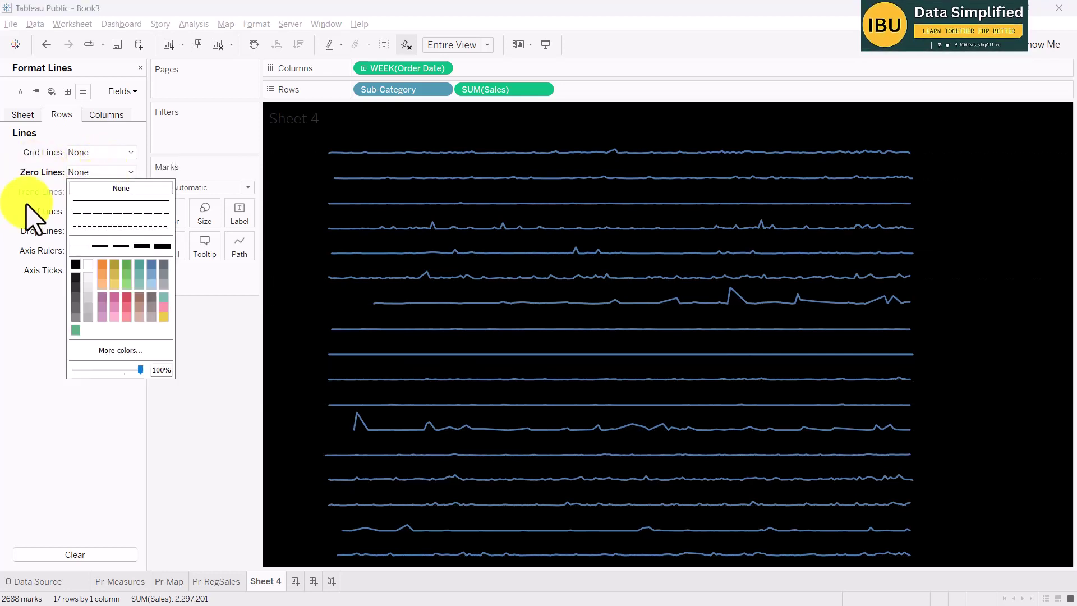
{"action": "left_click", "coordinate": [104, 211]}
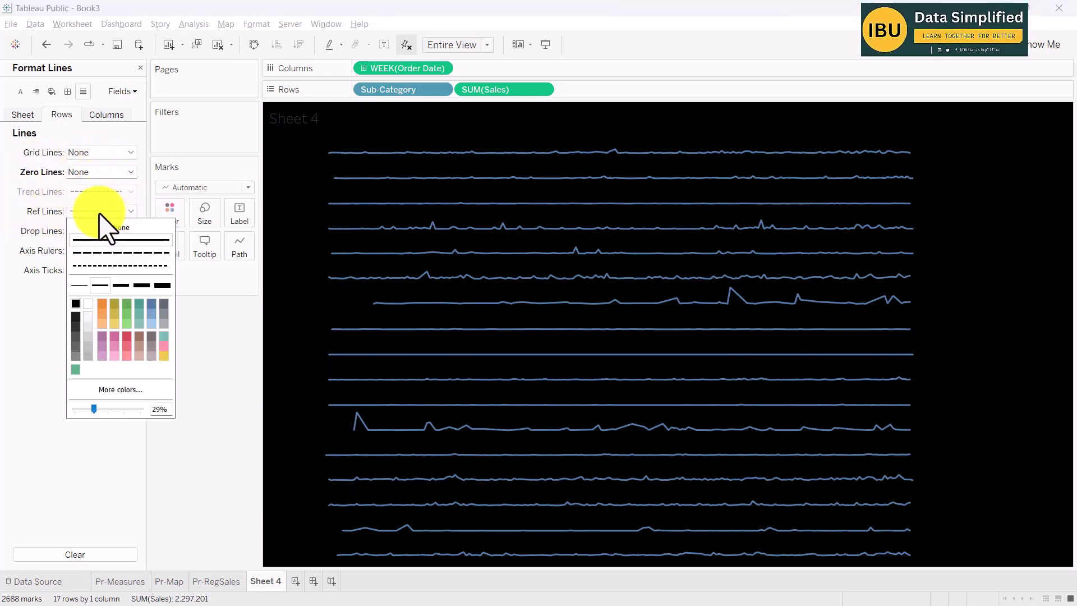
{"action": "left_click", "coordinate": [36, 353]}
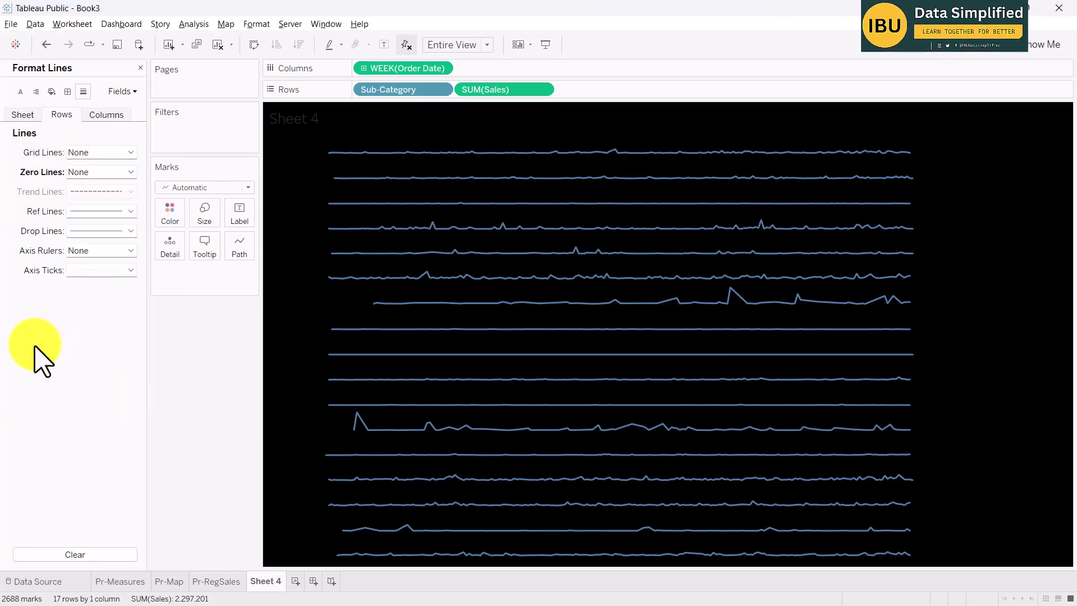
{"action": "left_click", "coordinate": [475, 203]}
{"action": "left_click", "coordinate": [326, 218]}
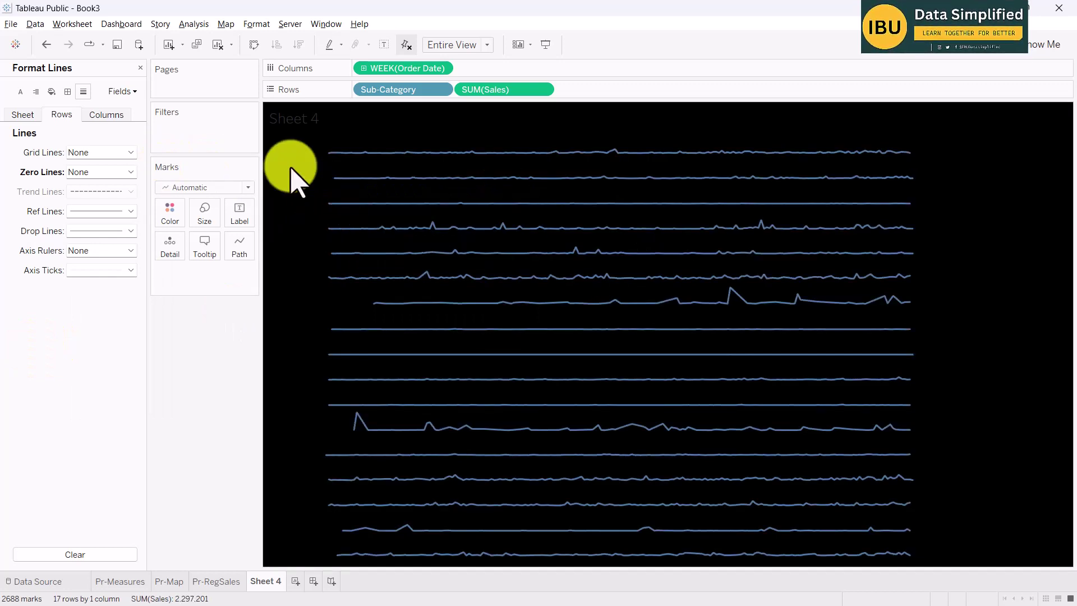
{"action": "left_click", "coordinate": [72, 118]}
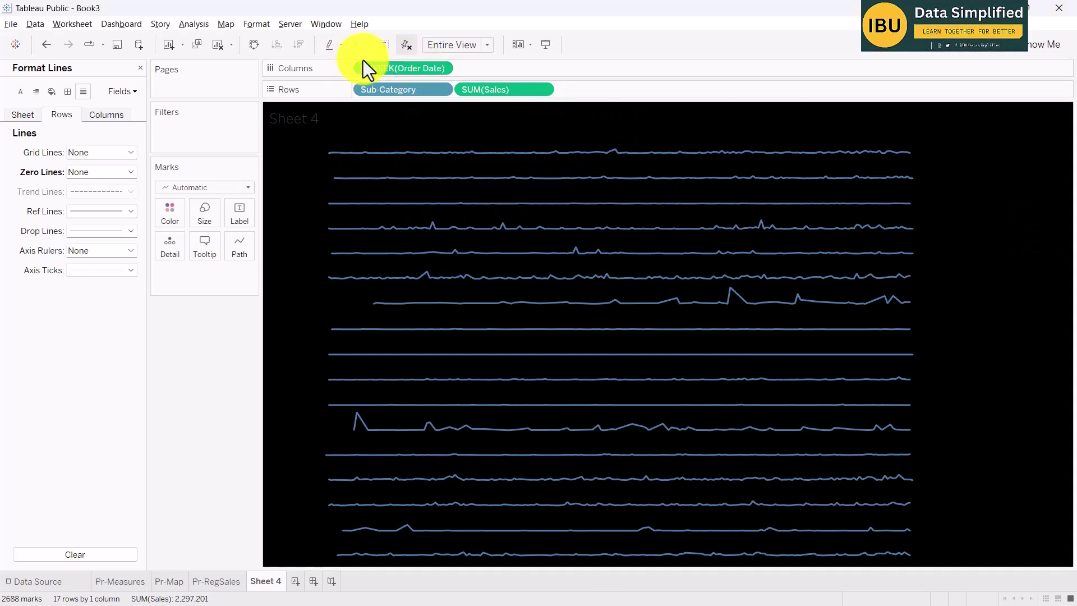
- Change the color of the Sales trend lines to white
{"action": "left_click", "coordinate": [168, 213]}
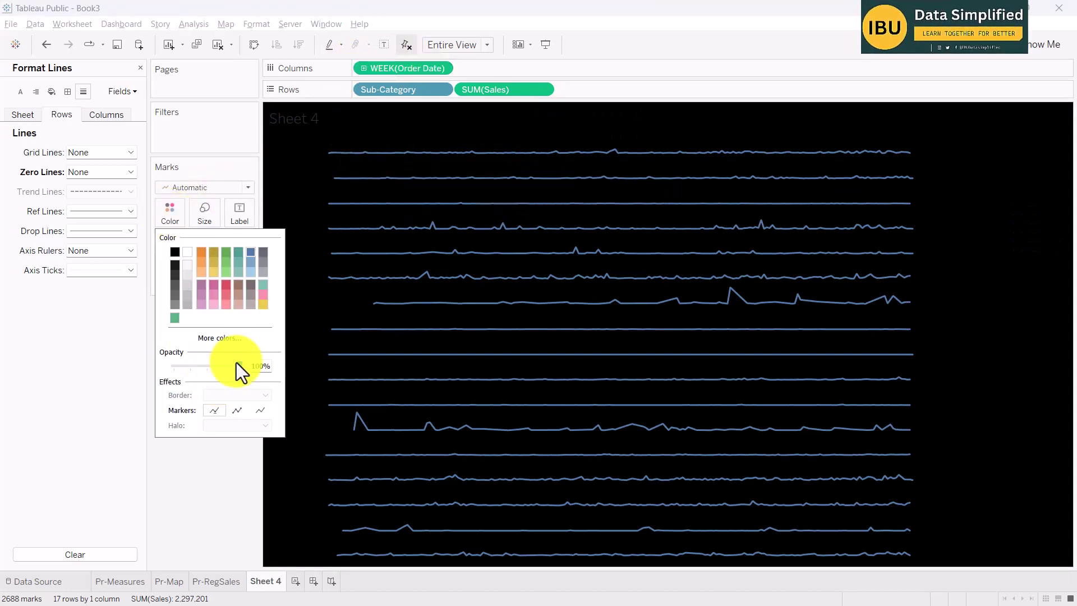
{"action": "left_click", "coordinate": [219, 339]}
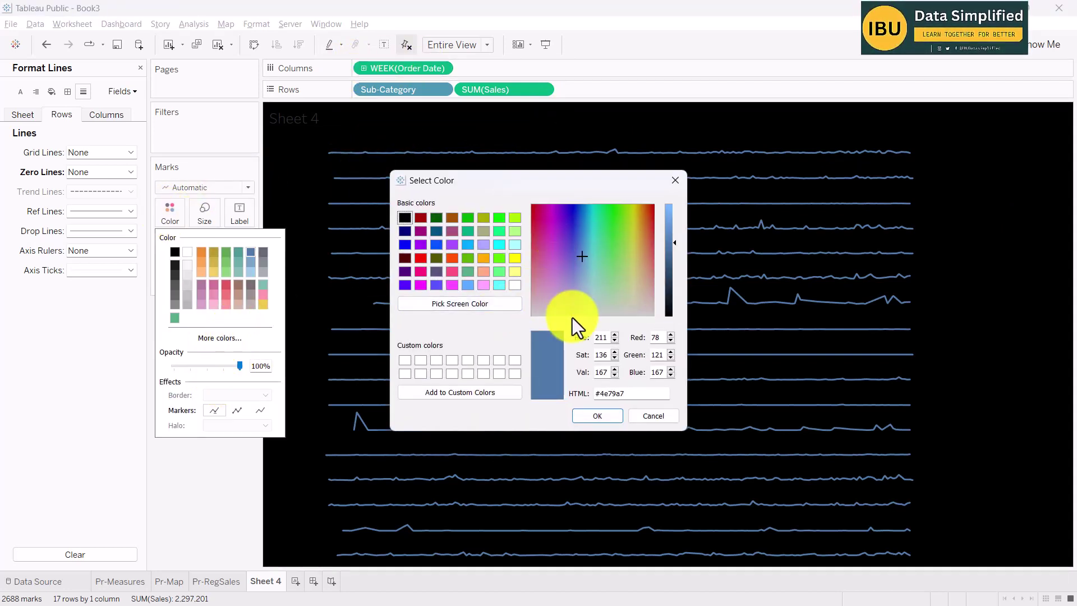
{"action": "key", "text": "Escape"}
{"action": "left_click", "coordinate": [187, 252]}
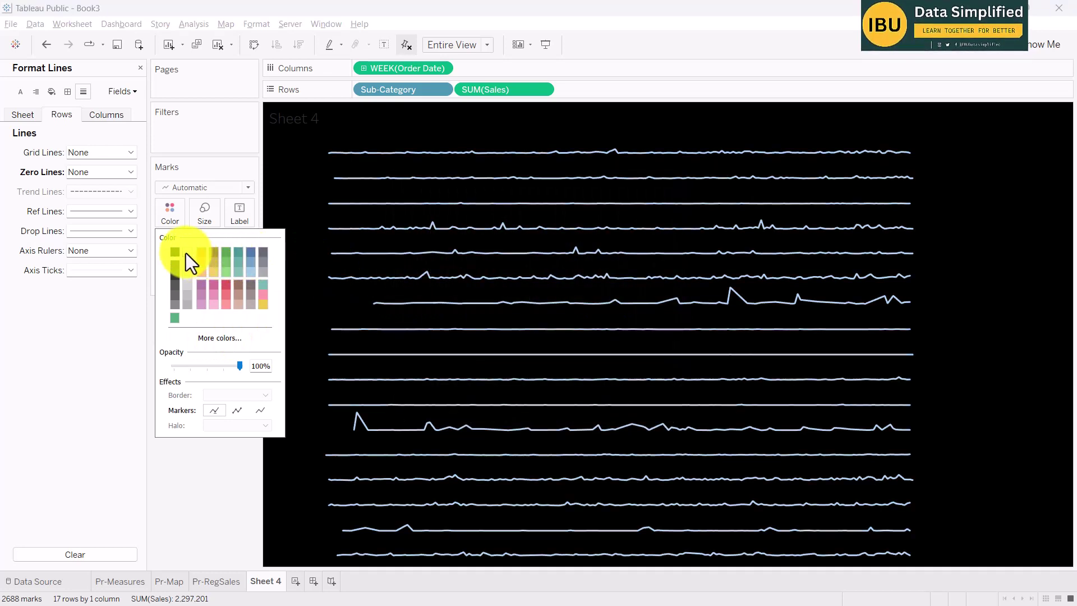
{"action": "left_click", "coordinate": [304, 159]}
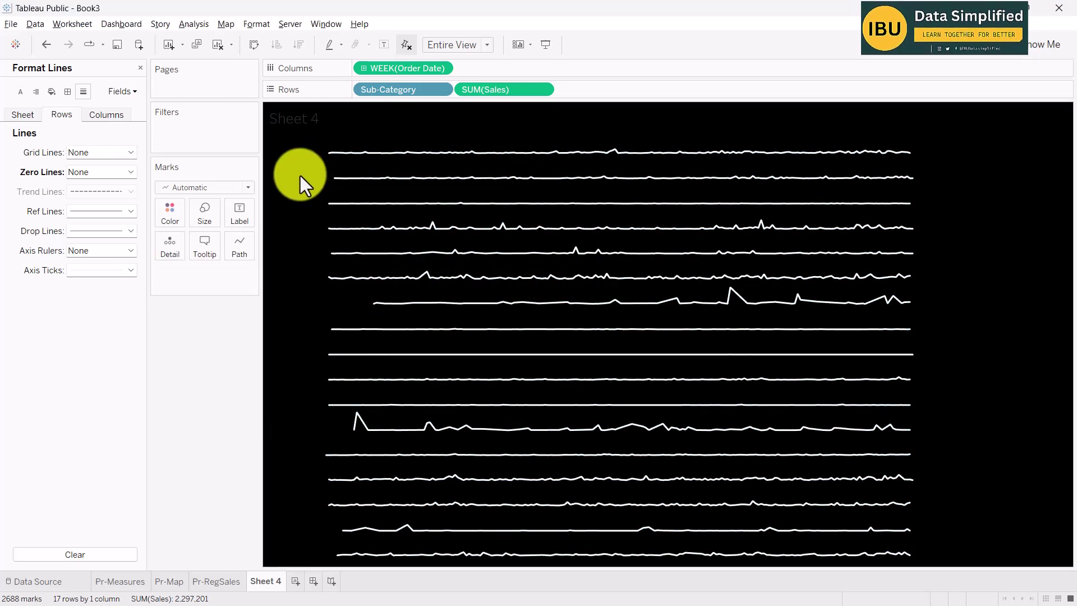
- Rename Sheet 4 as "Pr-Sales Line"
{"action": "double_click", "coordinate": [261, 580]}
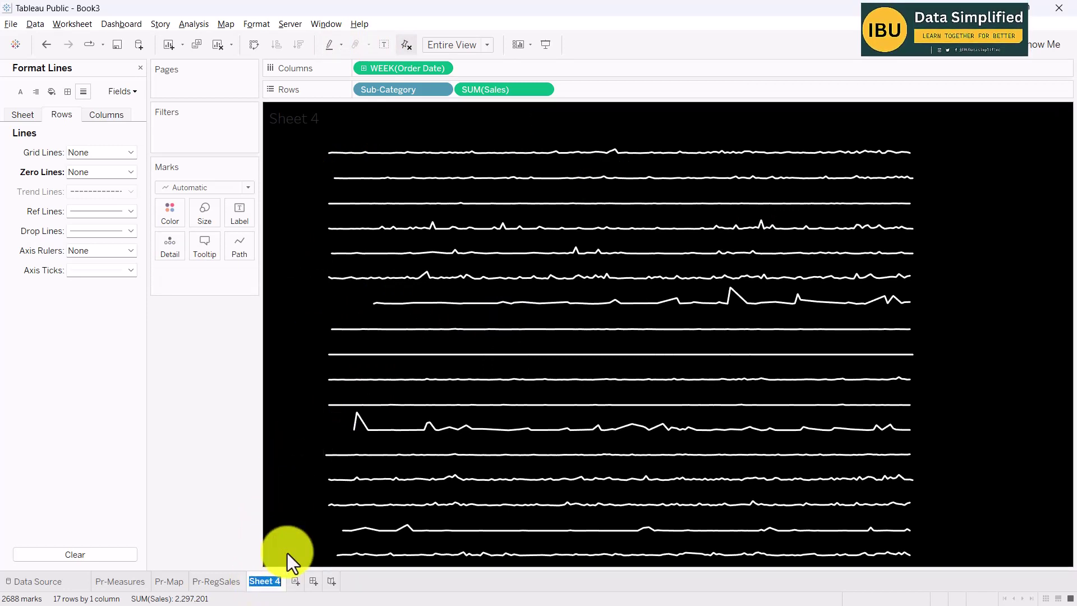
{"action": "type", "text": "Pr"}
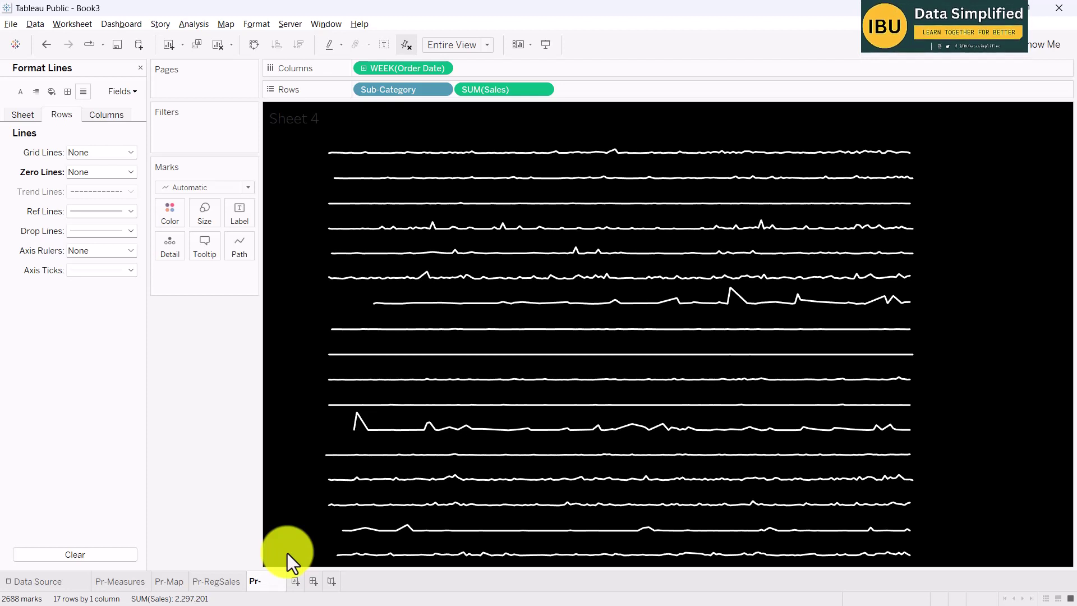
{"action": "type", "text": "-Sa"}
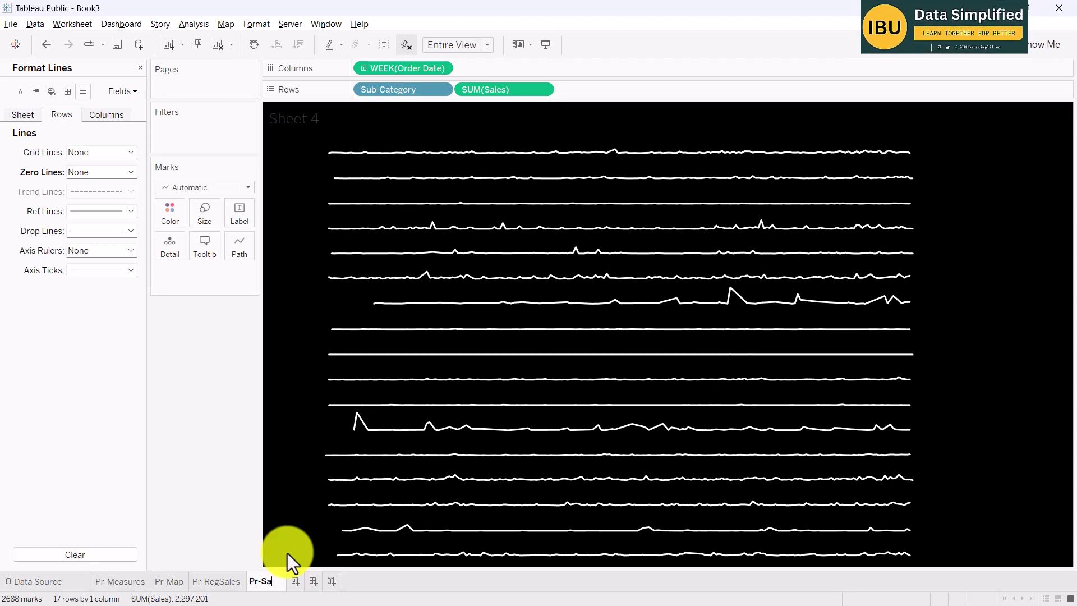
{"action": "type", "text": "les L"}
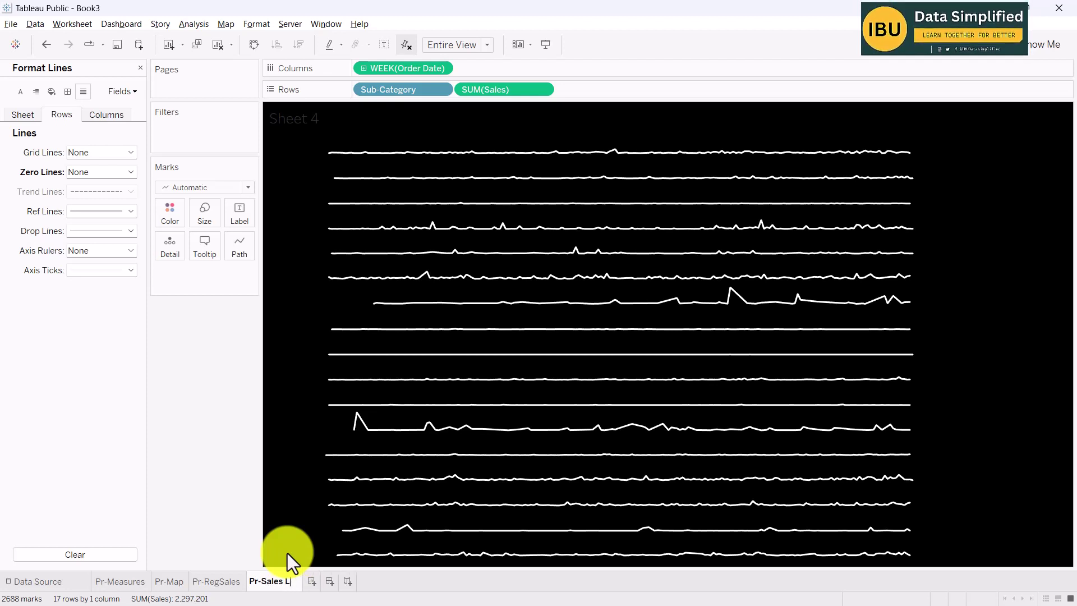
{"action": "type", "text": "ine"}
{"action": "key", "text": "Return"}
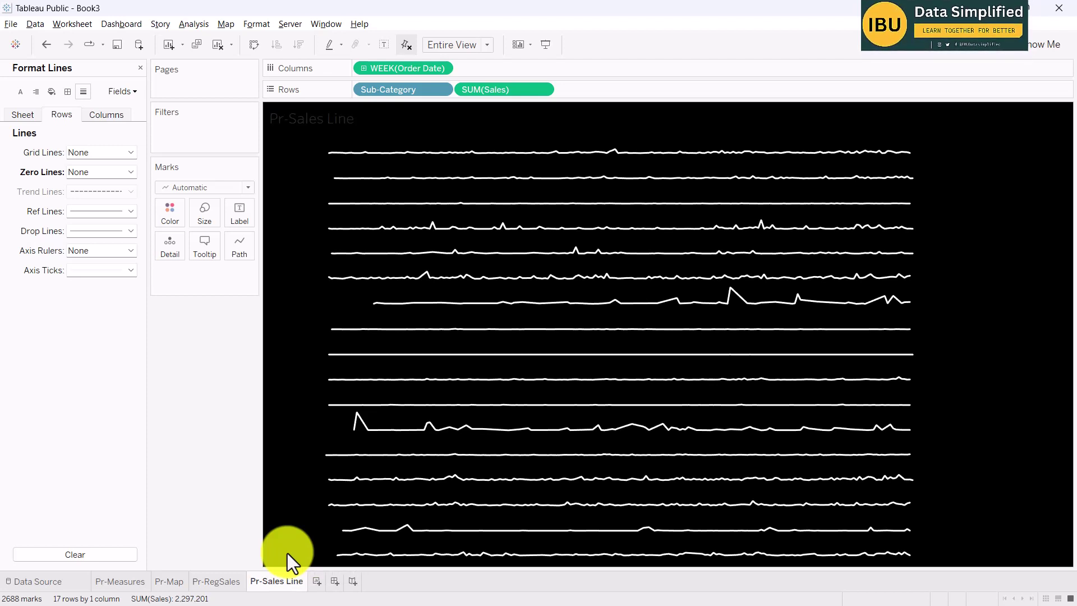
- Create a new worksheet and build a horizontal bar chart of Sales by Sub-Category
{"action": "mouse_move", "coordinate": [366, 504]}
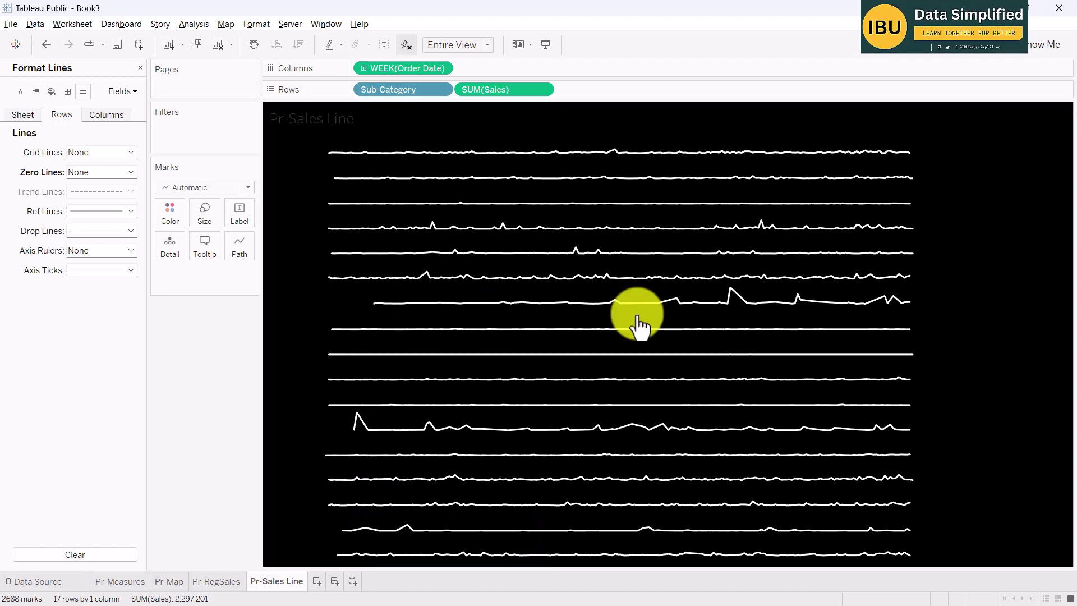
{"action": "left_click", "coordinate": [316, 581]}
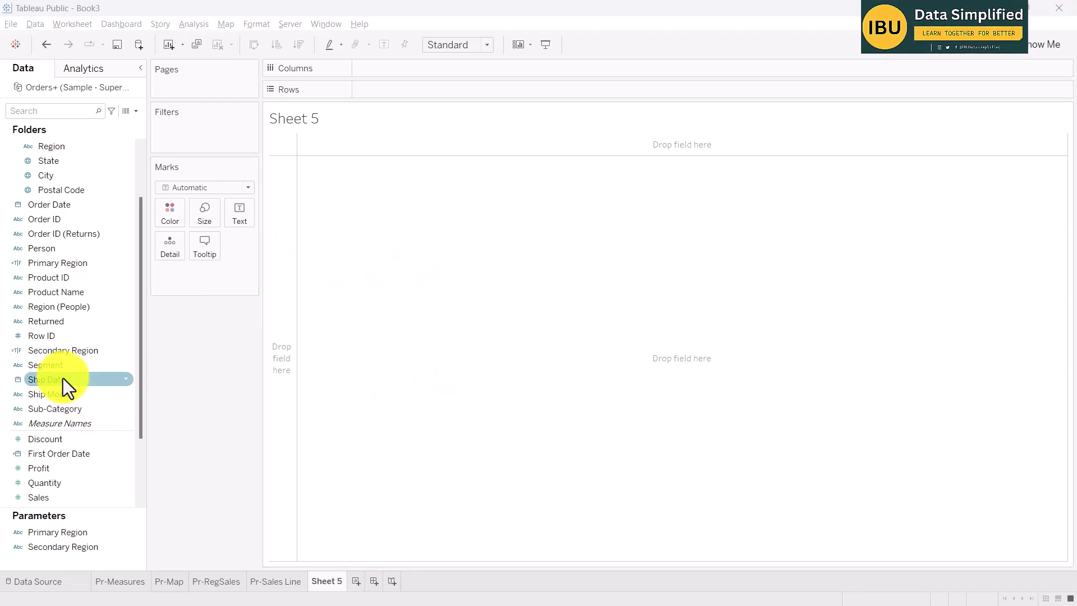
{"action": "scroll", "coordinate": [57, 348], "scroll_direction": "down", "scroll_amount": 2}
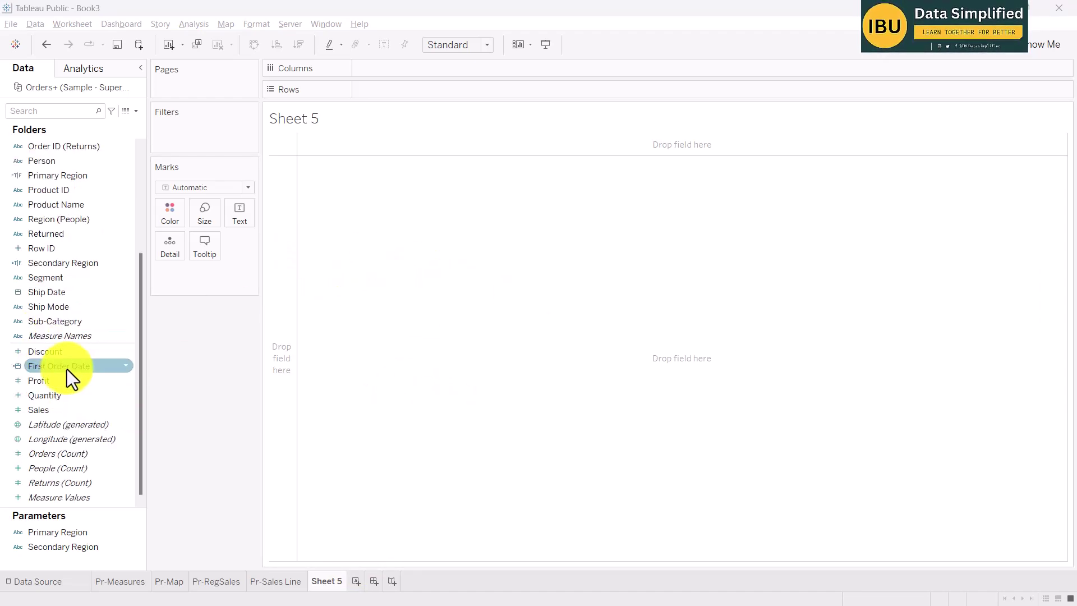
{"action": "double_click", "coordinate": [46, 411]}
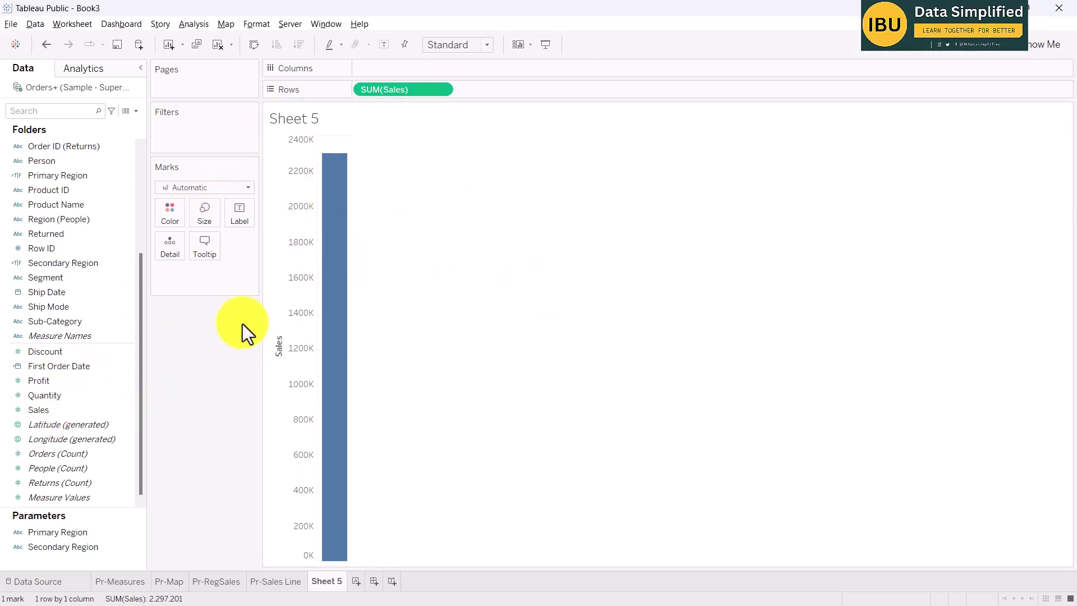
{"action": "left_click", "coordinate": [60, 321]}
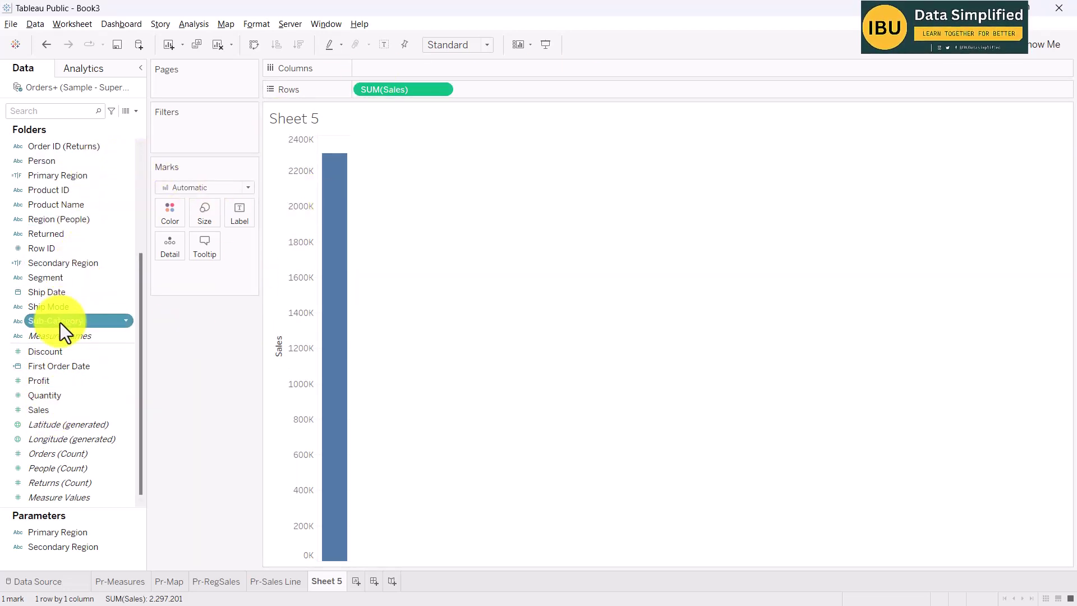
{"action": "double_click", "coordinate": [60, 322]}
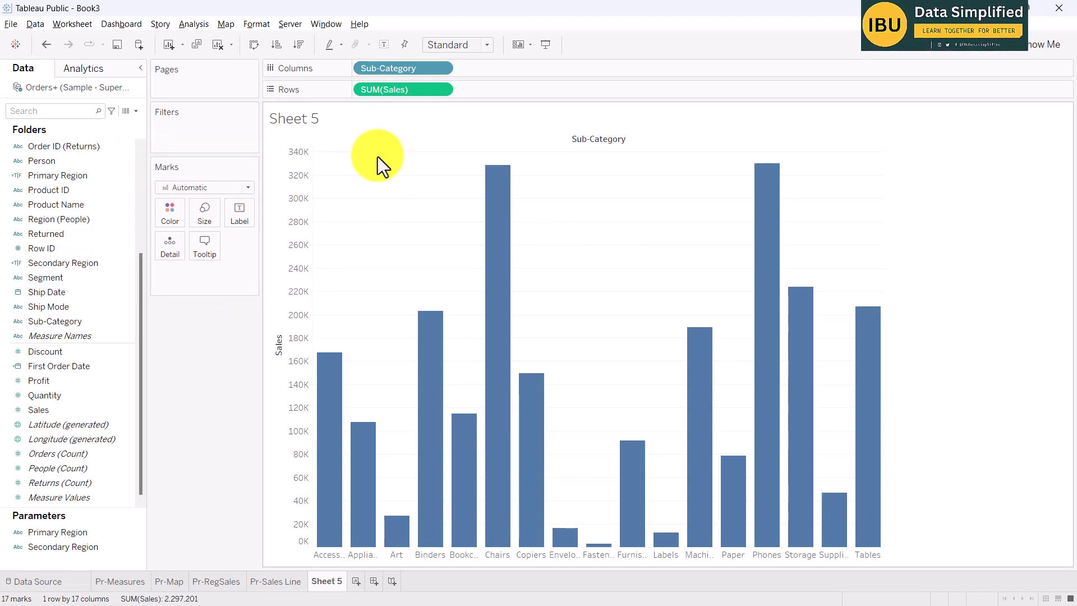
{"action": "left_click", "coordinate": [1038, 46]}
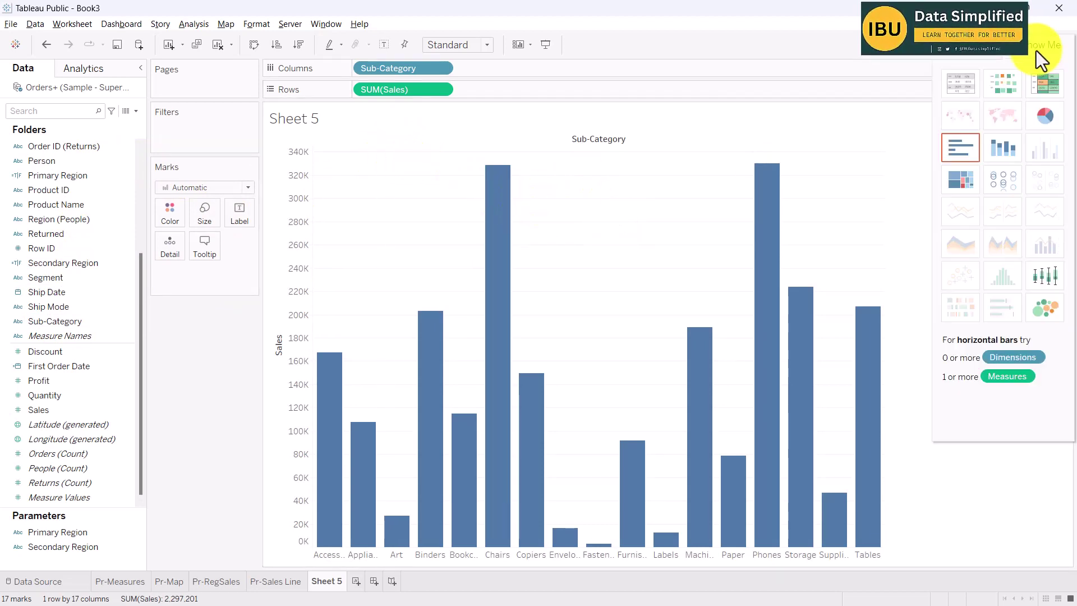
{"action": "left_click", "coordinate": [964, 150]}
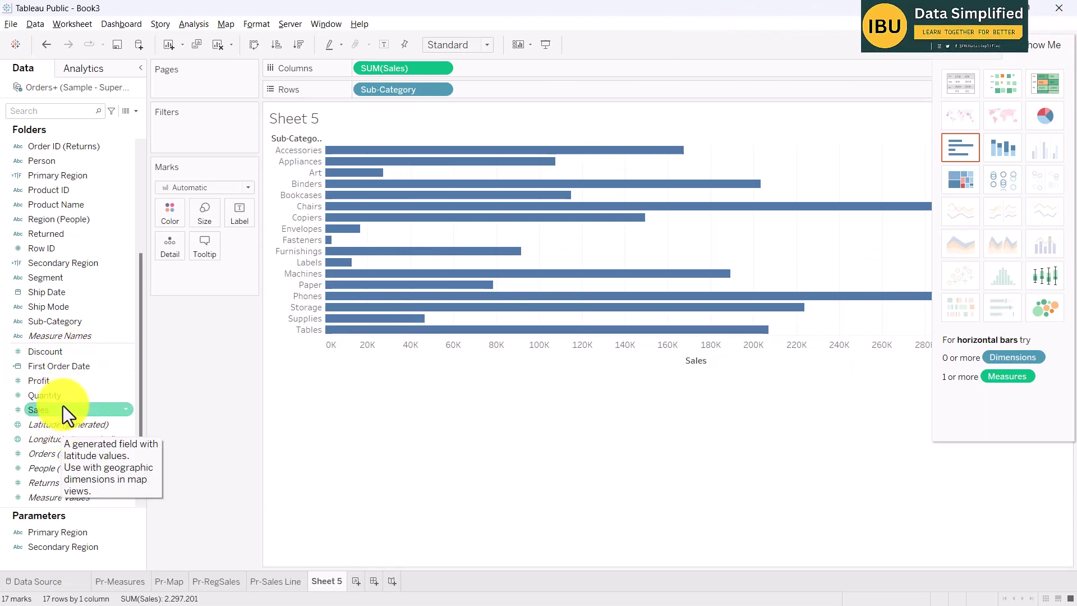
- Color the bars by Sales using the Orange-Blue Diverging palette
{"action": "left_click_drag", "start_coordinate": [45, 410], "coordinate": [173, 219]}
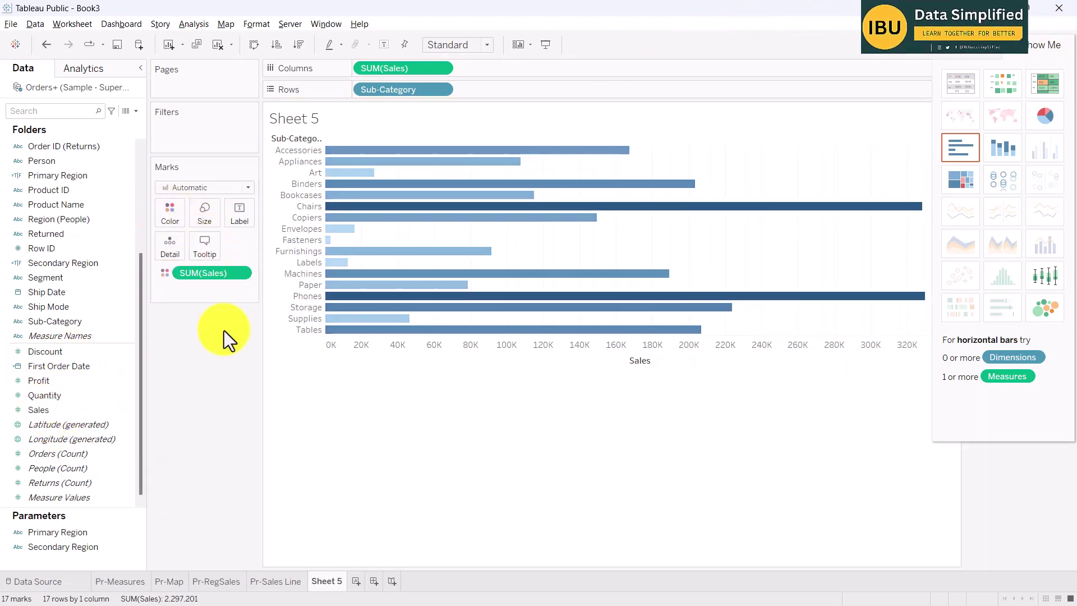
{"action": "left_click", "coordinate": [1034, 44]}
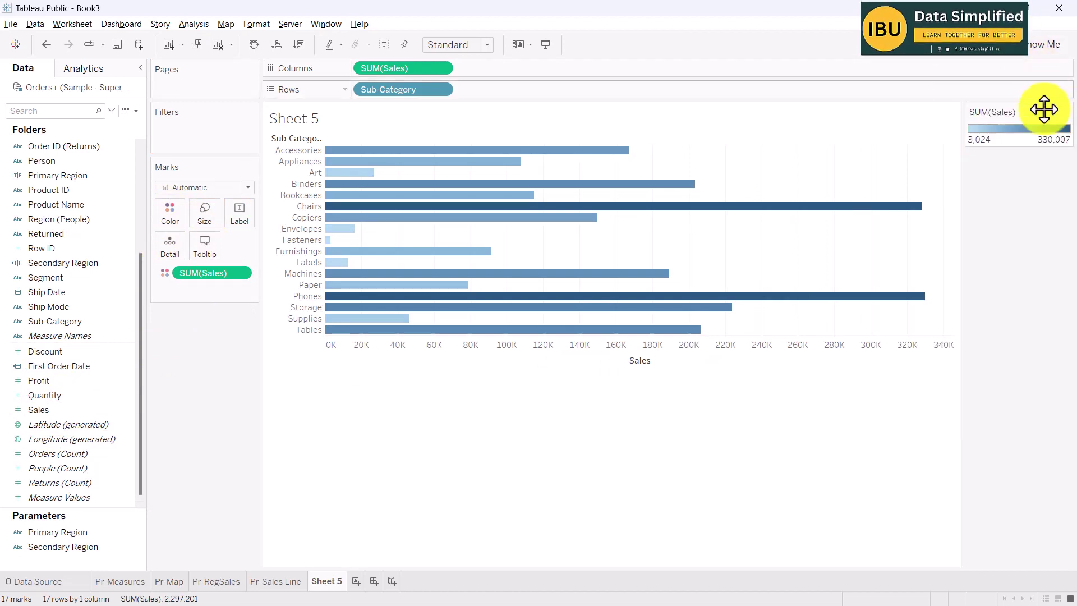
{"action": "left_click", "coordinate": [1066, 112]}
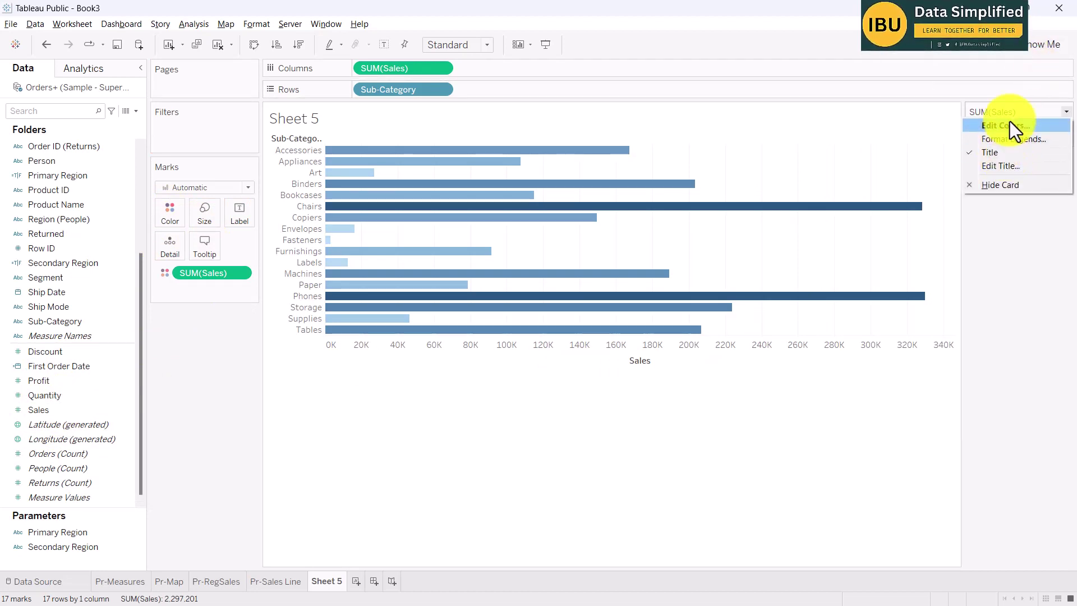
{"action": "left_click", "coordinate": [1010, 124]}
{"action": "left_click", "coordinate": [641, 276]}
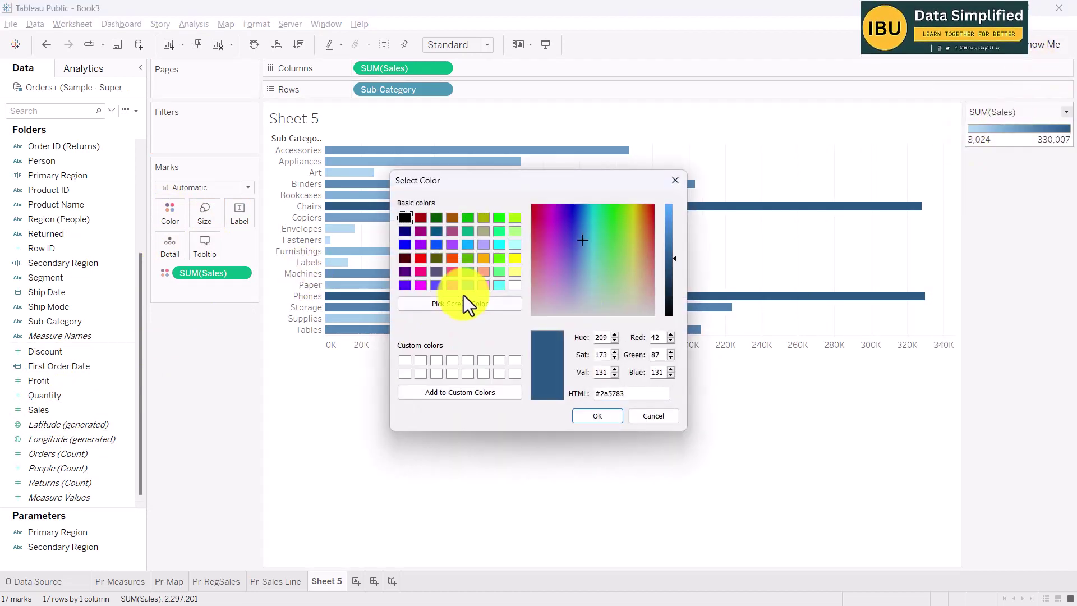
{"action": "left_click", "coordinate": [675, 180]}
{"action": "left_click", "coordinate": [621, 254]}
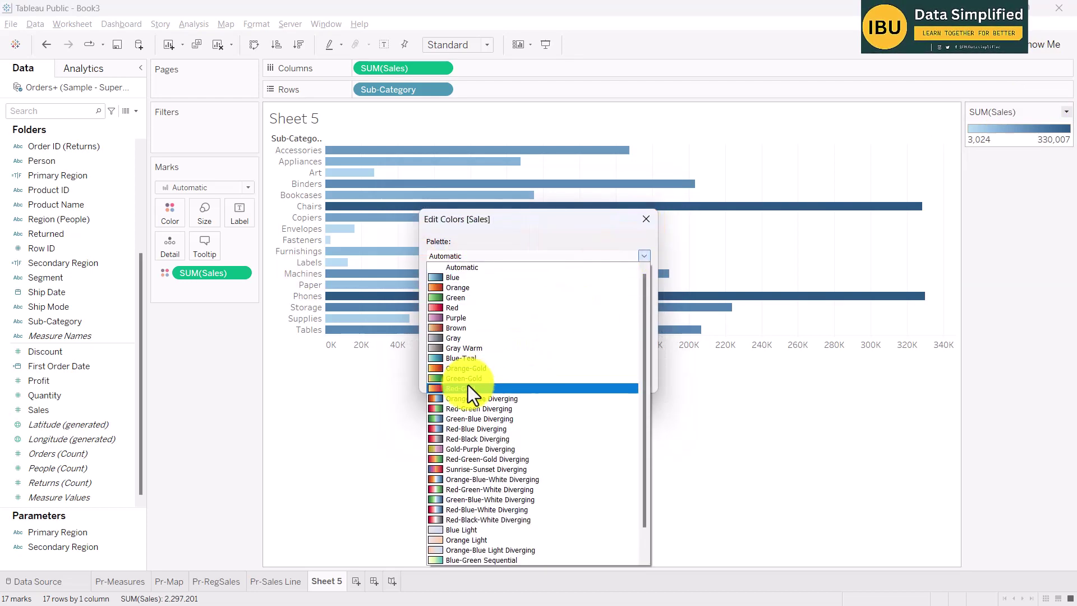
{"action": "left_click", "coordinate": [468, 385]}
{"action": "left_click", "coordinate": [509, 379]}
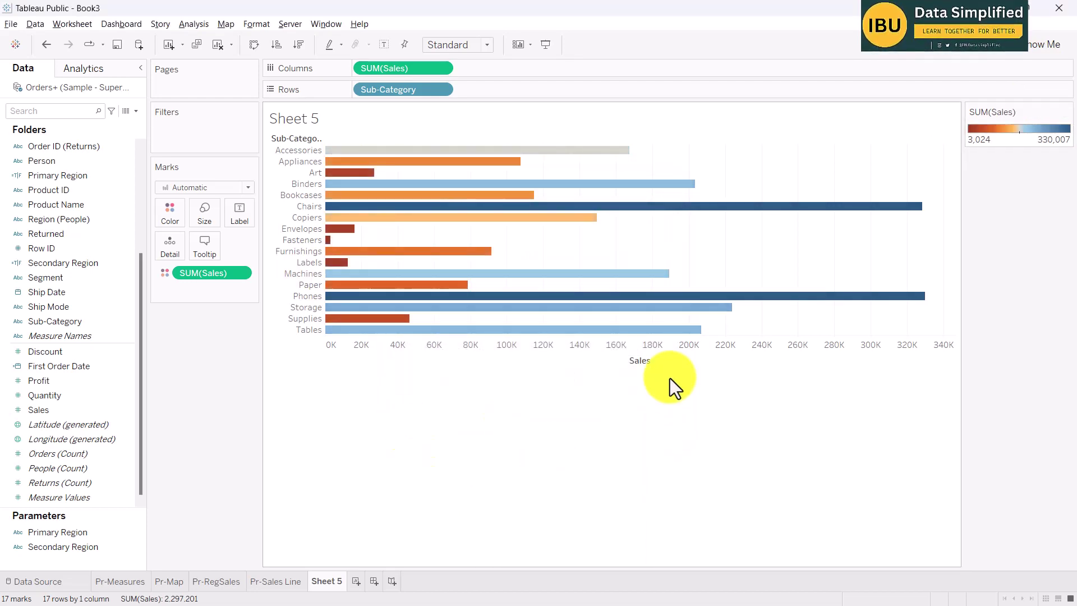
- Hide the Sub-Category row headers and the Sales axis header of the bar chart
{"action": "right_click", "coordinate": [292, 148]}
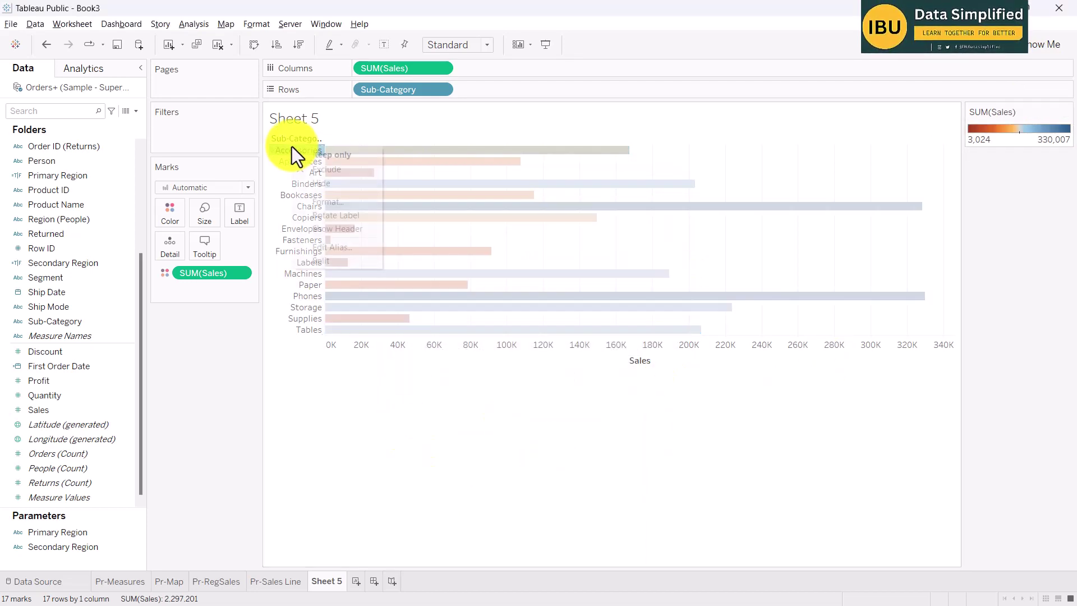
{"action": "left_click", "coordinate": [328, 228]}
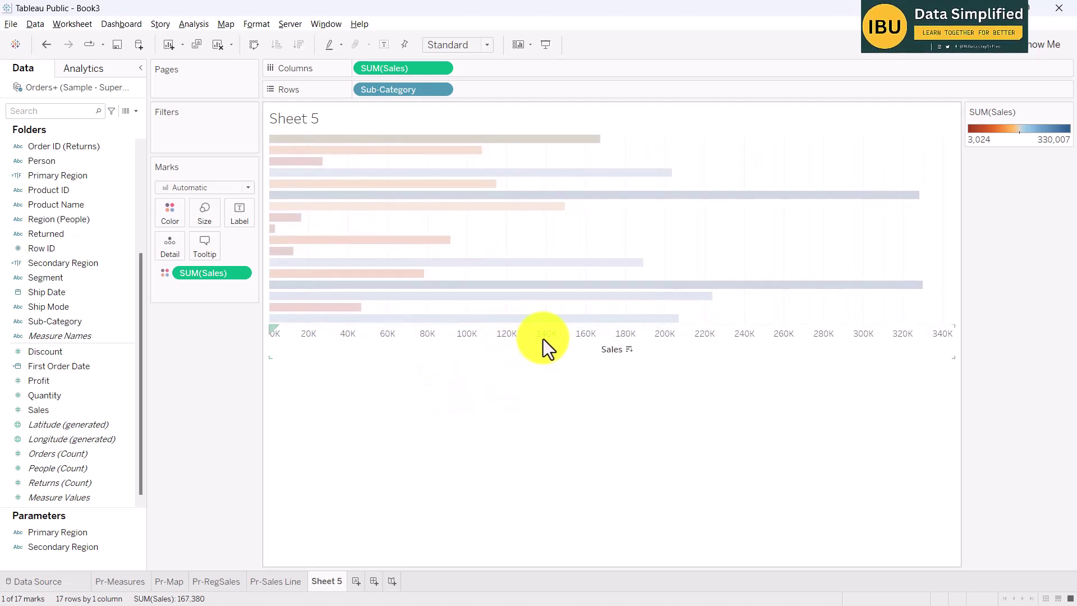
{"action": "right_click", "coordinate": [558, 339]}
{"action": "left_click", "coordinate": [598, 377]}
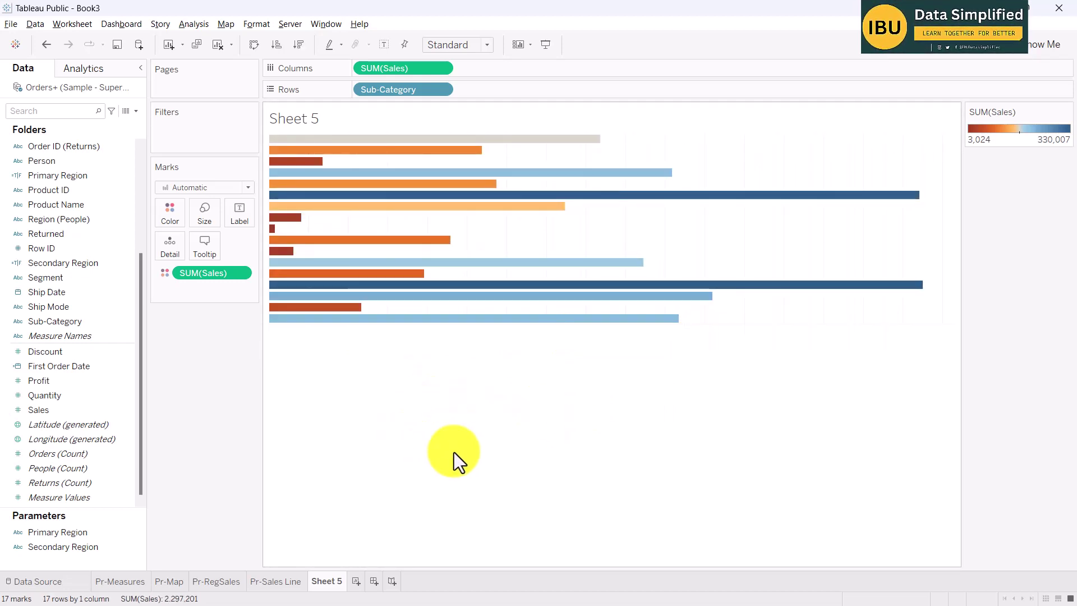
{"action": "right_click", "coordinate": [503, 418]}
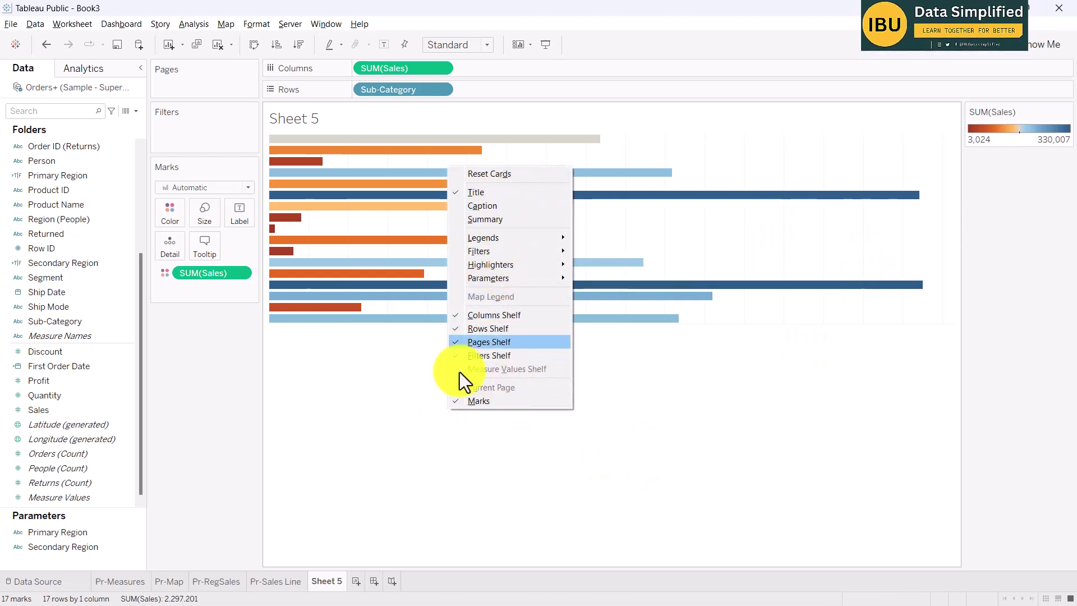
{"action": "left_click", "coordinate": [434, 440]}
{"action": "right_click", "coordinate": [451, 423]}
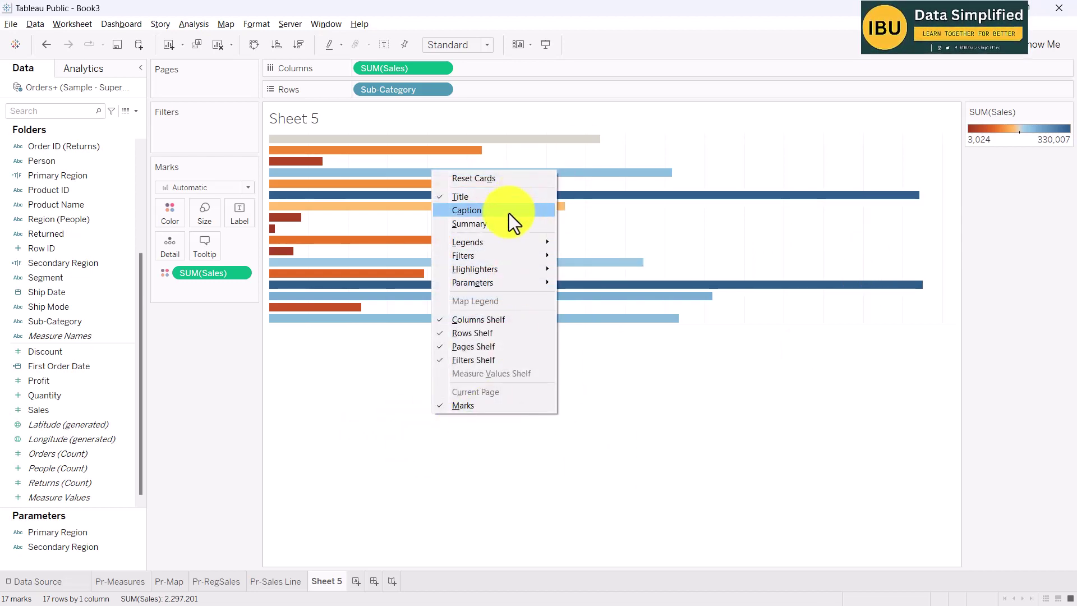
{"action": "left_click", "coordinate": [347, 196]}
{"action": "right_click", "coordinate": [538, 224]}
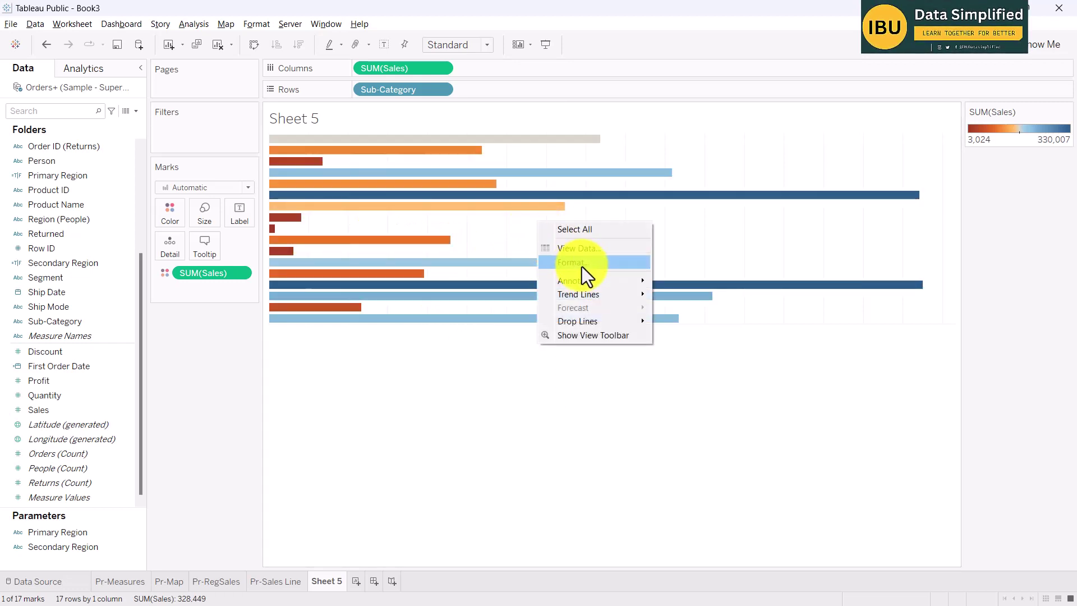
{"action": "left_click", "coordinate": [581, 267]}
{"action": "left_click", "coordinate": [51, 92]}
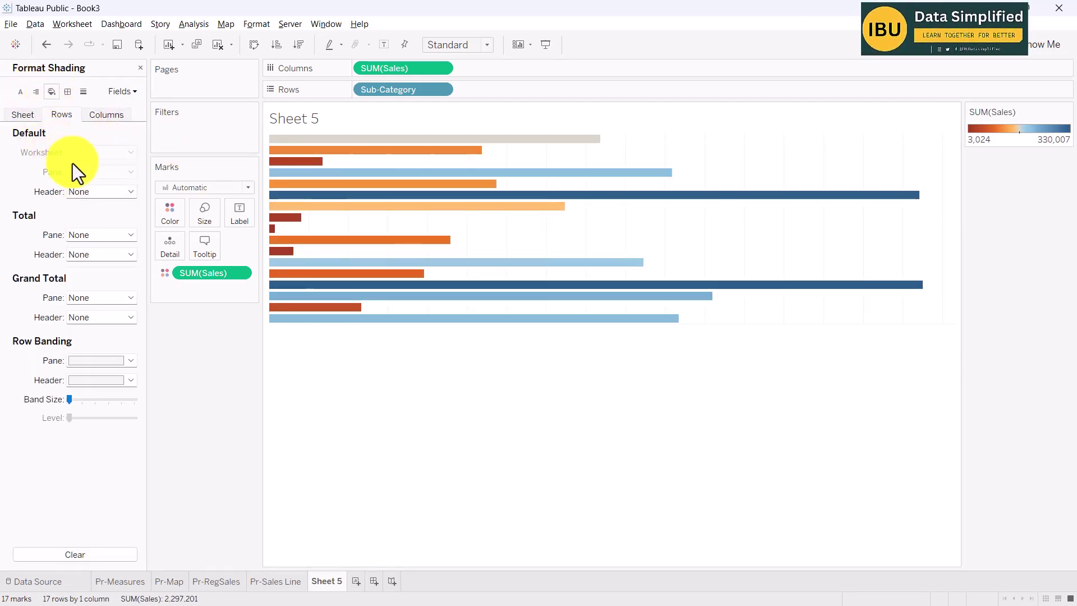
{"action": "left_click", "coordinate": [21, 92]}
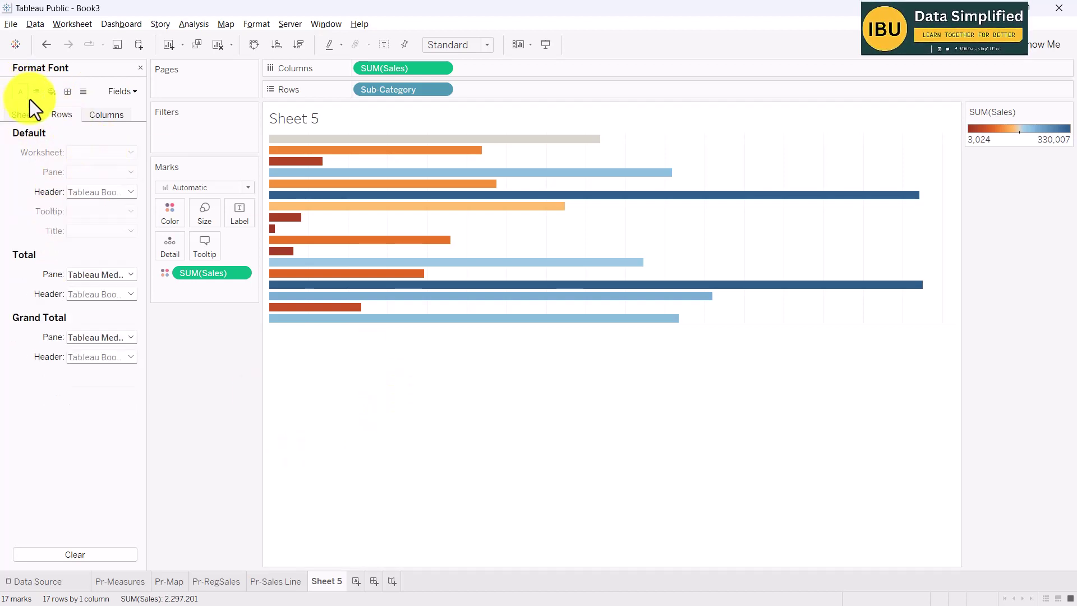
{"action": "left_click", "coordinate": [368, 174]}
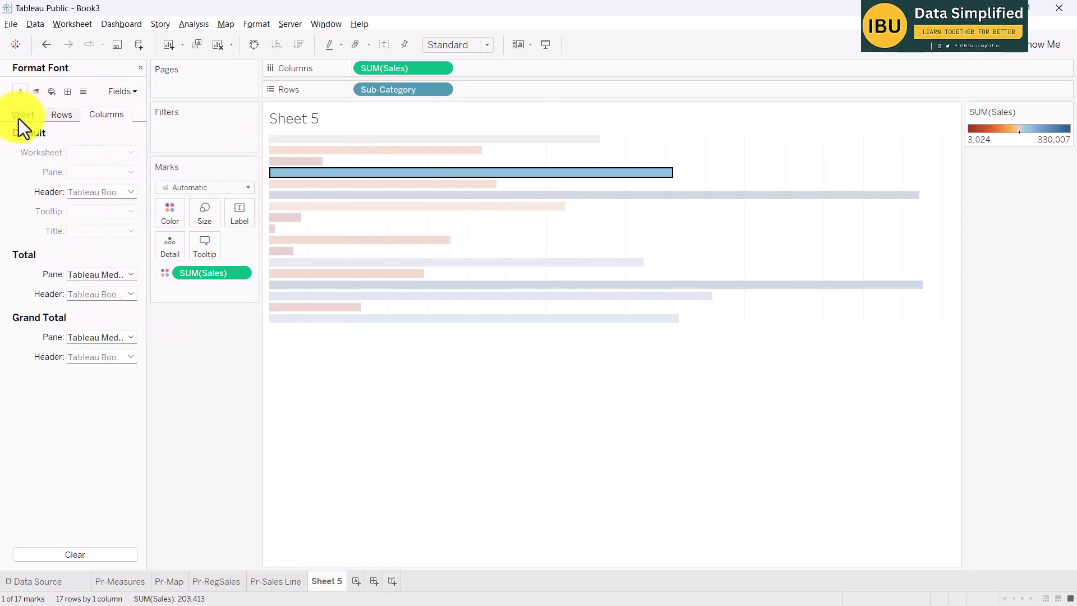
{"action": "left_click", "coordinate": [420, 490]}
- Duplicate the Pr-Sales Line worksheet
{"action": "left_click", "coordinate": [288, 583]}
{"action": "right_click", "coordinate": [287, 583]}
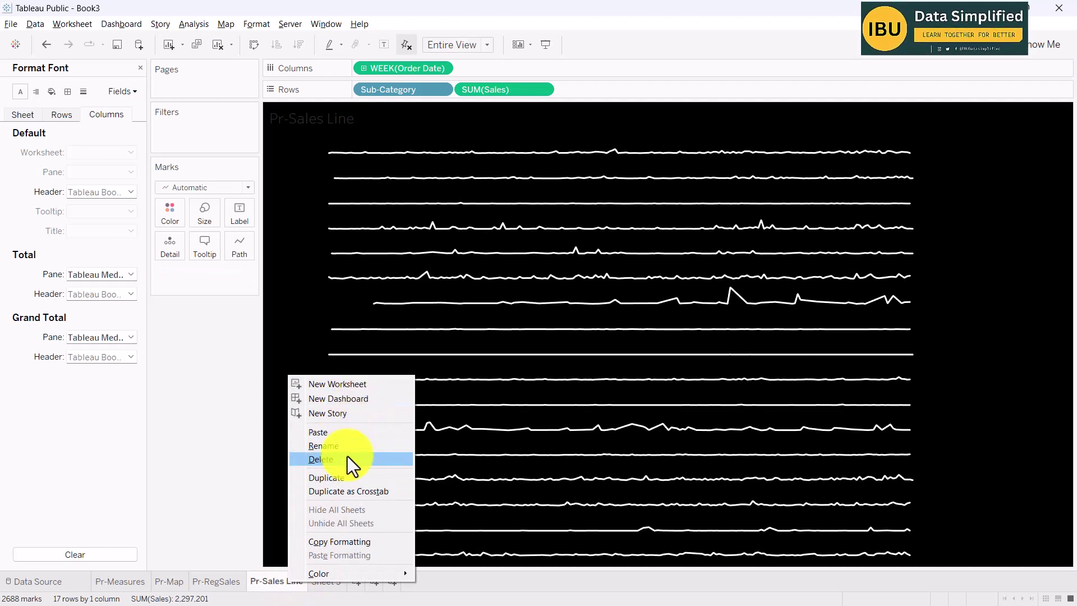
{"action": "left_click", "coordinate": [336, 478]}
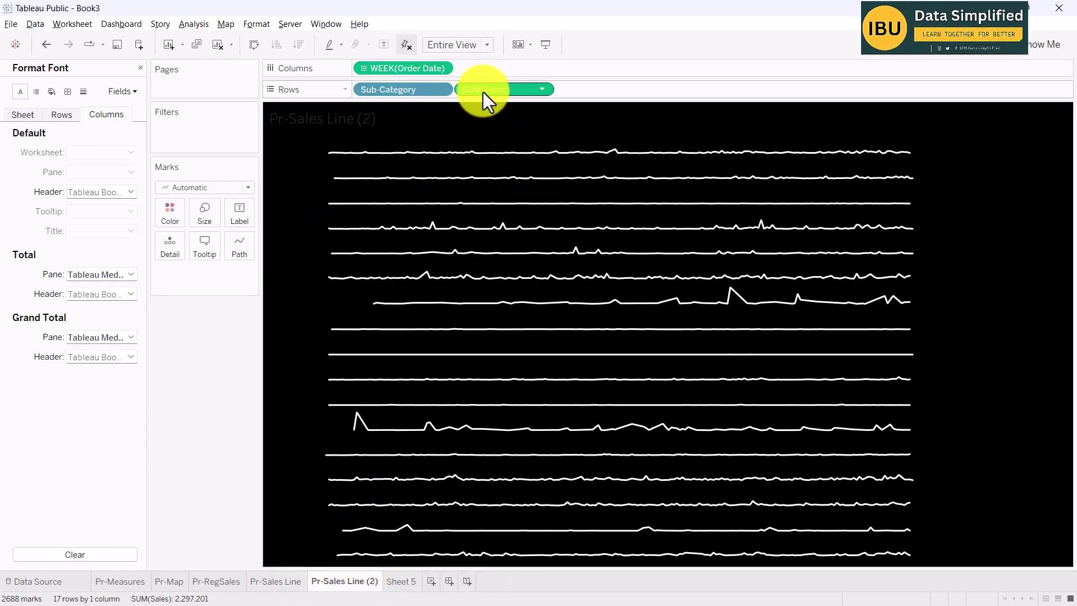
- Clear all fields from the duplicated sheet's shelves and build a bar chart of Sales by Sub-Category
{"action": "left_click_drag", "start_coordinate": [403, 67], "coordinate": [213, 320]}
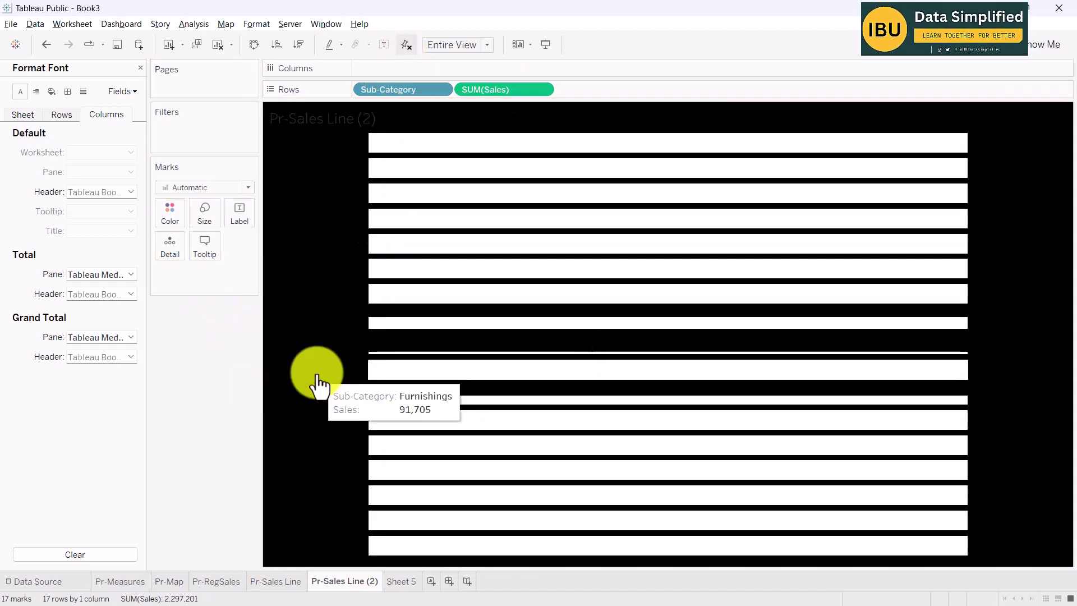
{"action": "left_click", "coordinate": [141, 68]}
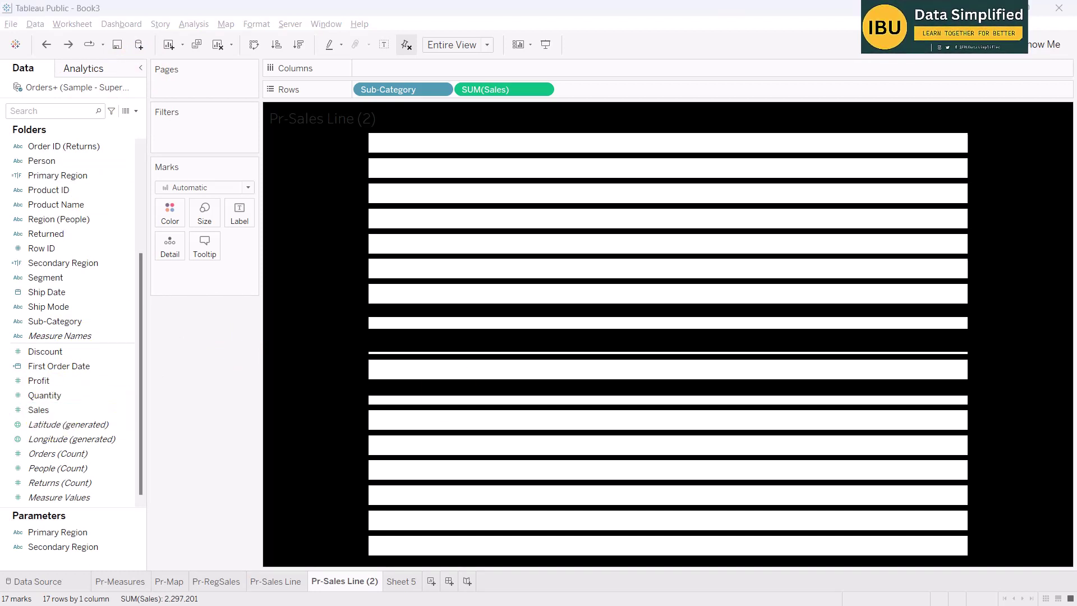
{"action": "left_click_drag", "start_coordinate": [373, 89], "coordinate": [509, 119]}
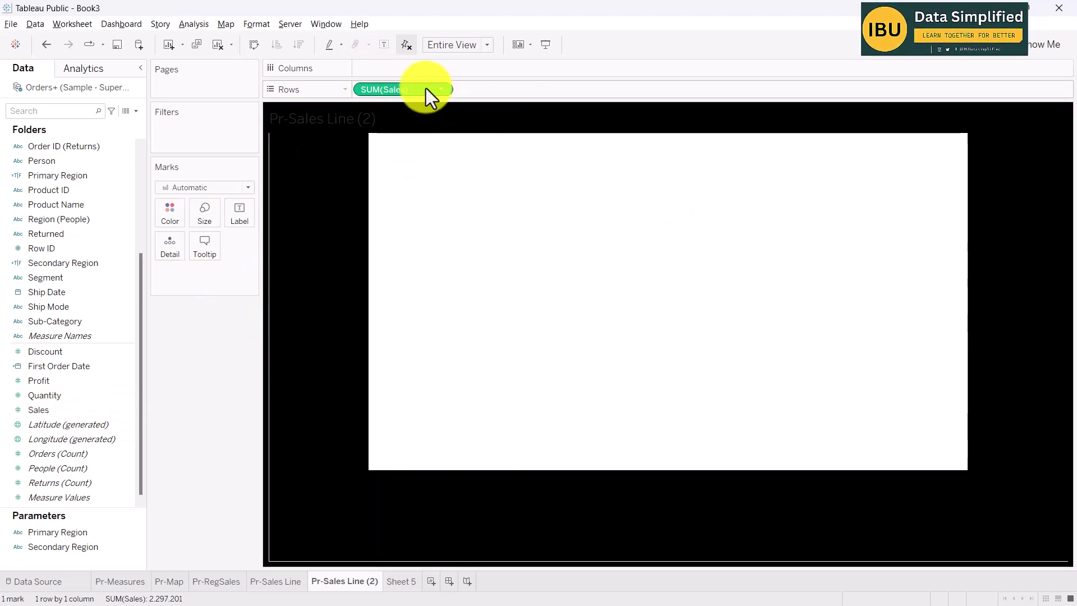
{"action": "left_click_drag", "start_coordinate": [426, 88], "coordinate": [255, 382]}
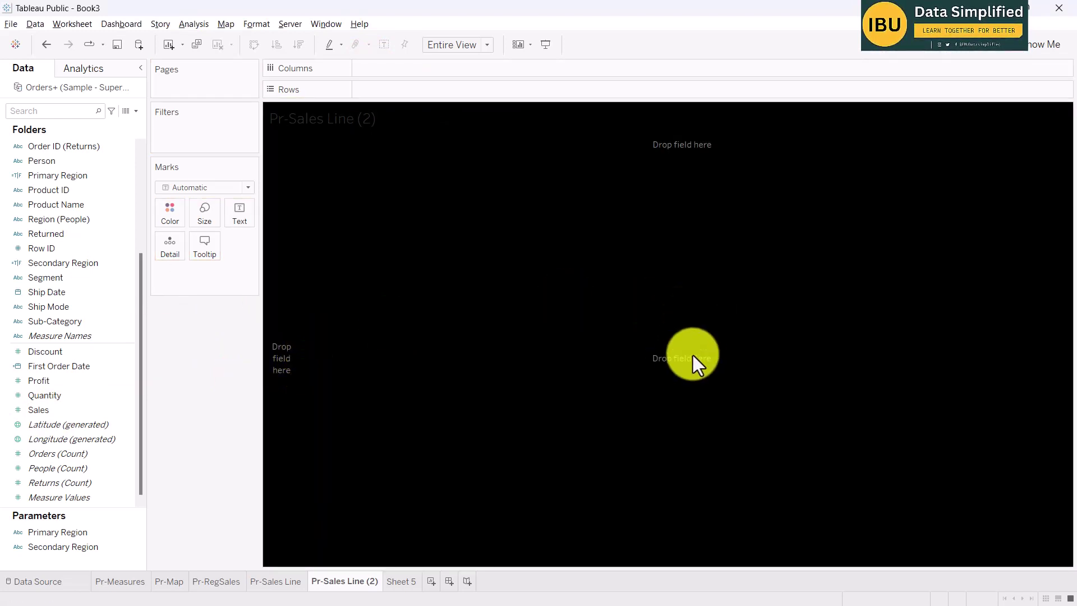
{"action": "double_click", "coordinate": [57, 410]}
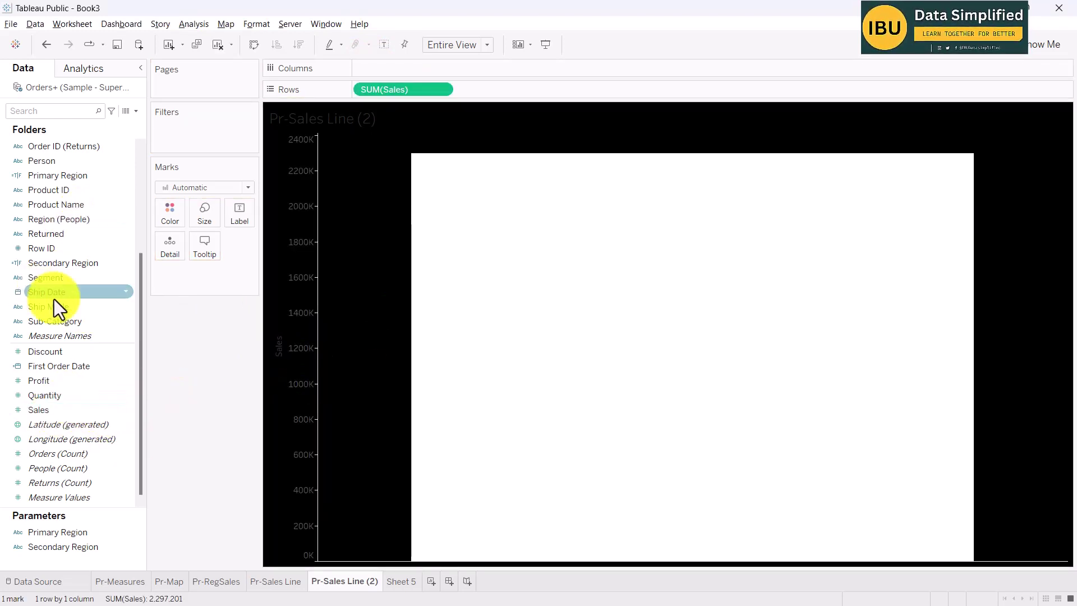
{"action": "double_click", "coordinate": [63, 321]}
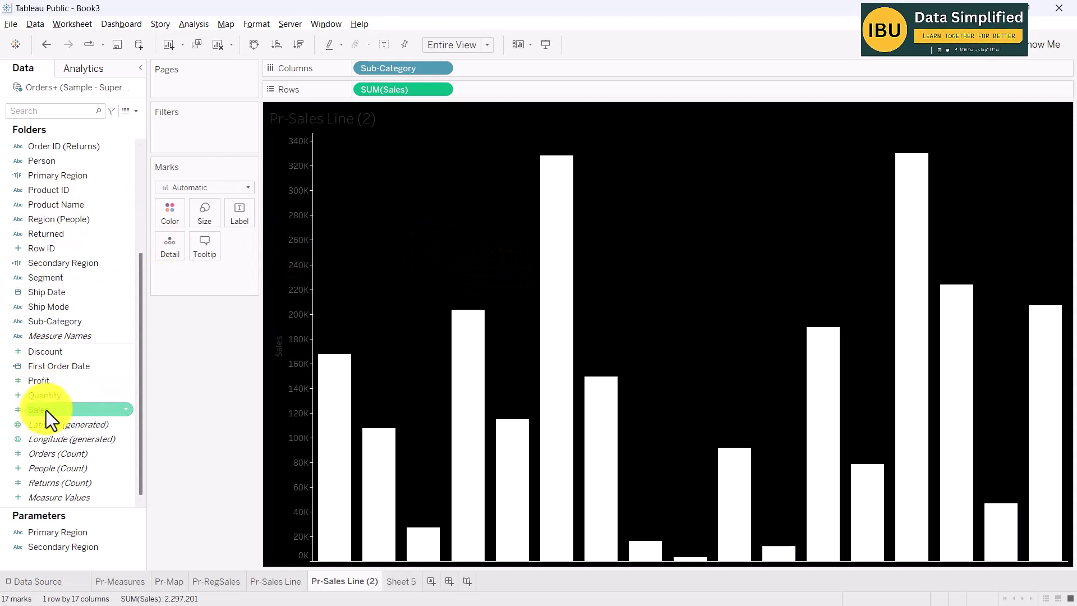
- Color the bars by Sales using the Orange-Blue Diverging palette
{"action": "left_click_drag", "start_coordinate": [46, 409], "coordinate": [169, 247]}
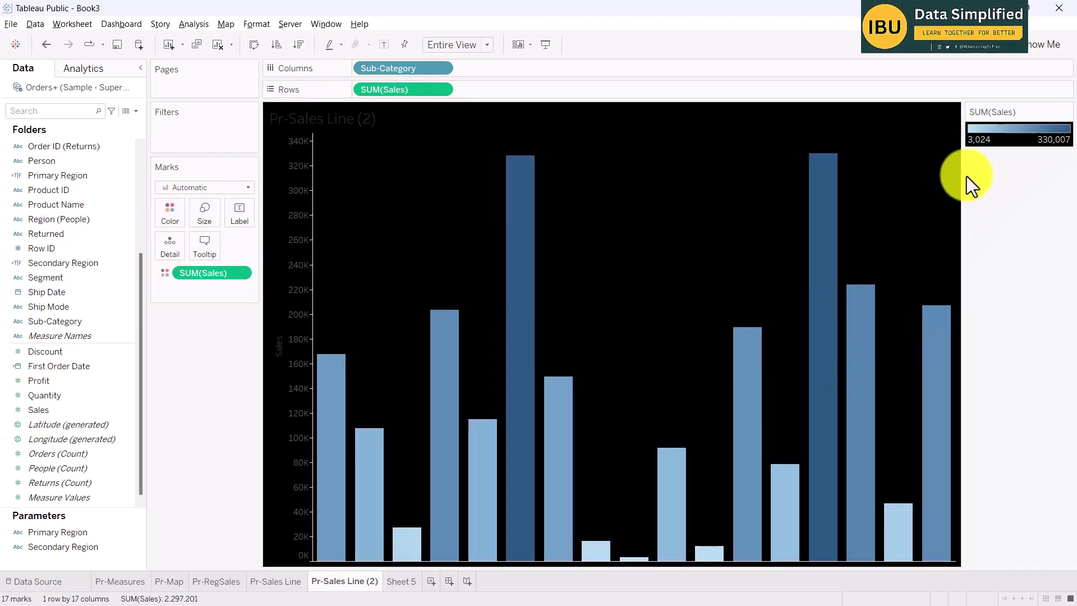
{"action": "left_click", "coordinate": [1065, 111]}
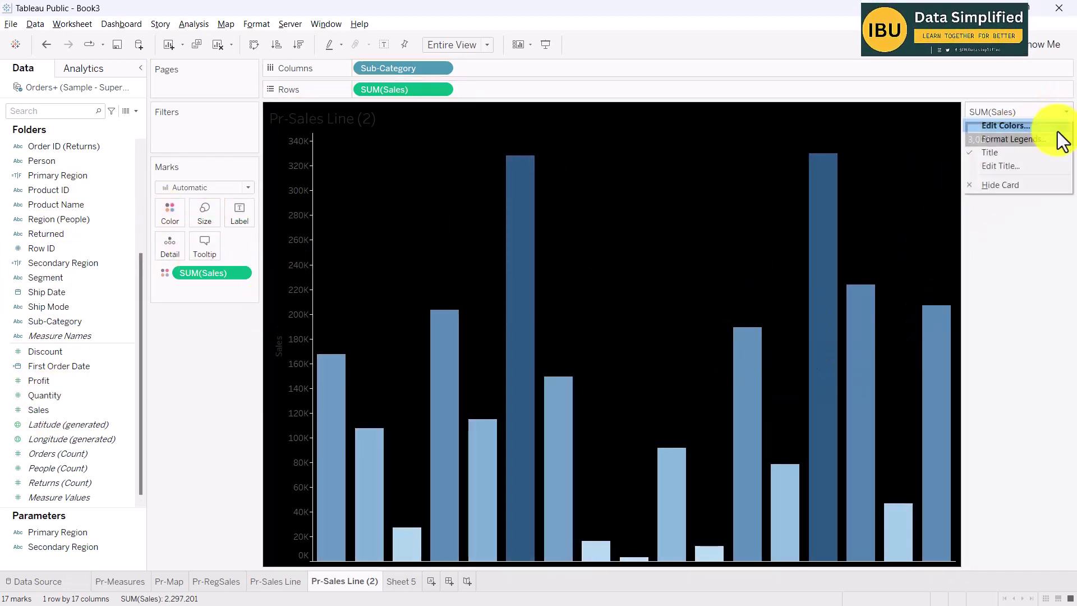
{"action": "left_click", "coordinate": [1002, 128]}
{"action": "left_click", "coordinate": [643, 256]}
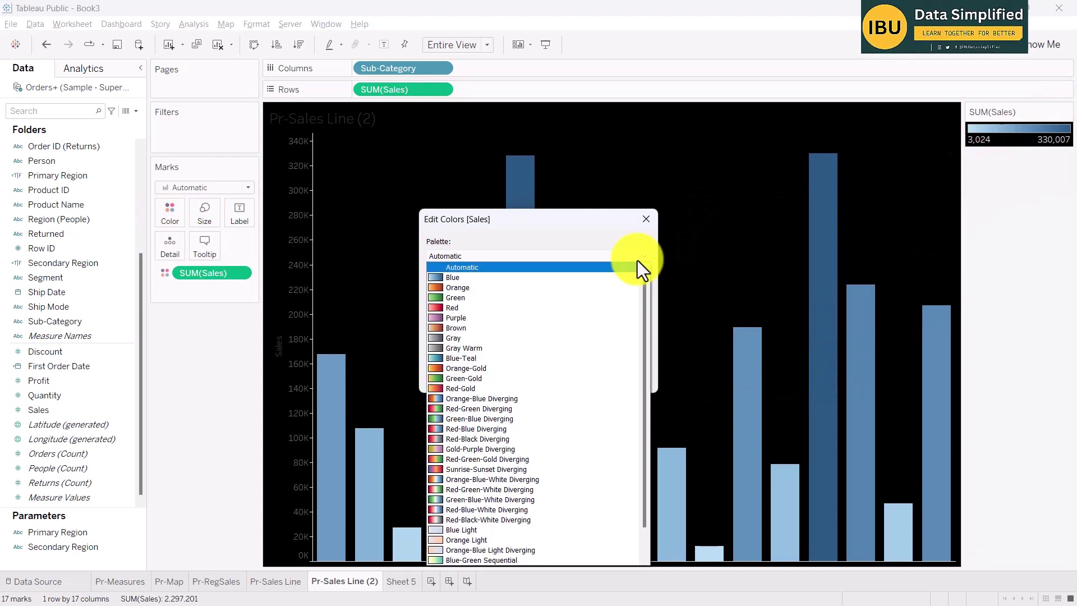
{"action": "left_click", "coordinate": [488, 398]}
{"action": "left_click", "coordinate": [513, 377]}
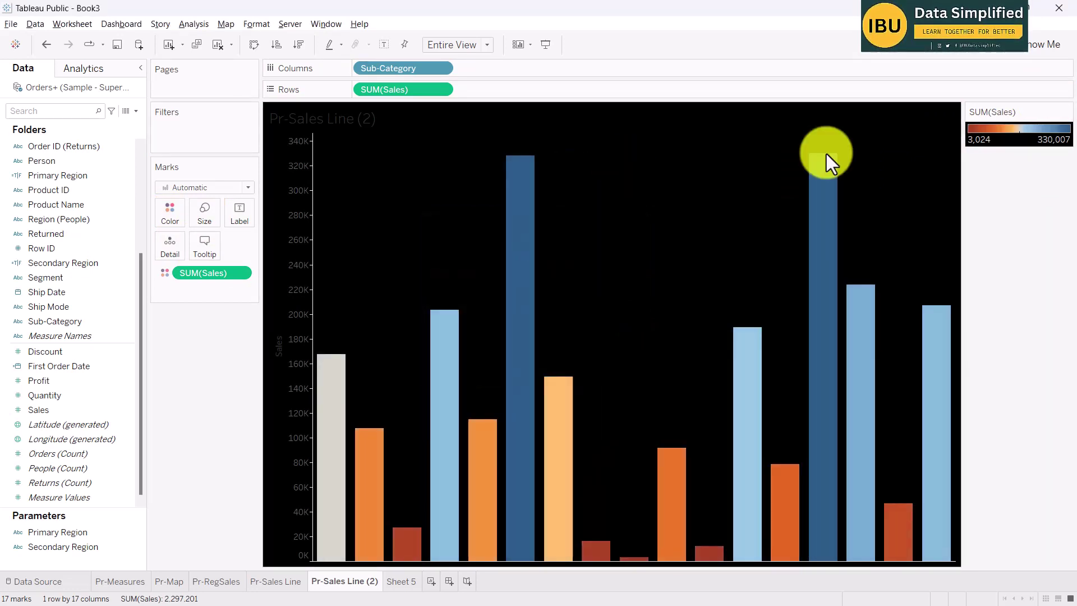
- Convert the Sub-Category Sales chart to horizontal bars
{"action": "left_click", "coordinate": [1043, 45]}
{"action": "left_click", "coordinate": [956, 154]}
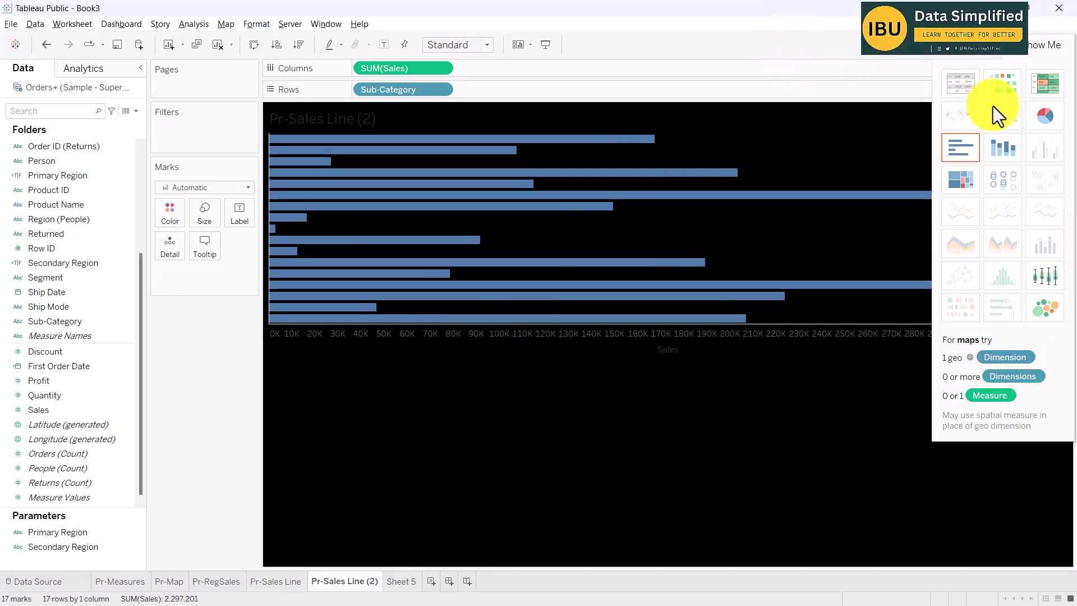
{"action": "left_click", "coordinate": [1034, 43]}
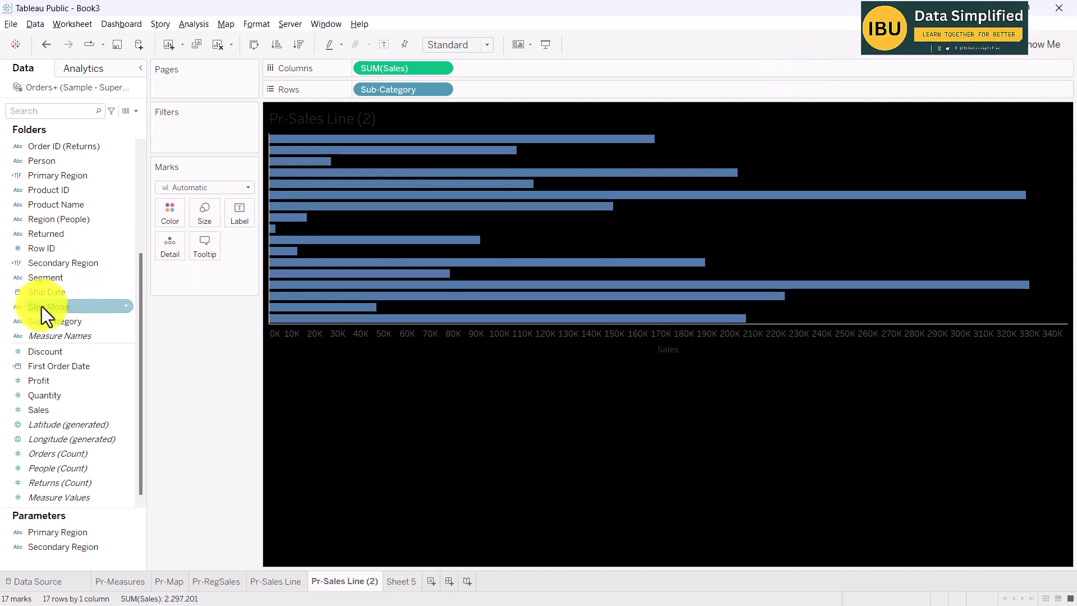
- Add Sales back as the color of the horizontal bars
{"action": "left_click_drag", "start_coordinate": [39, 409], "coordinate": [170, 213]}
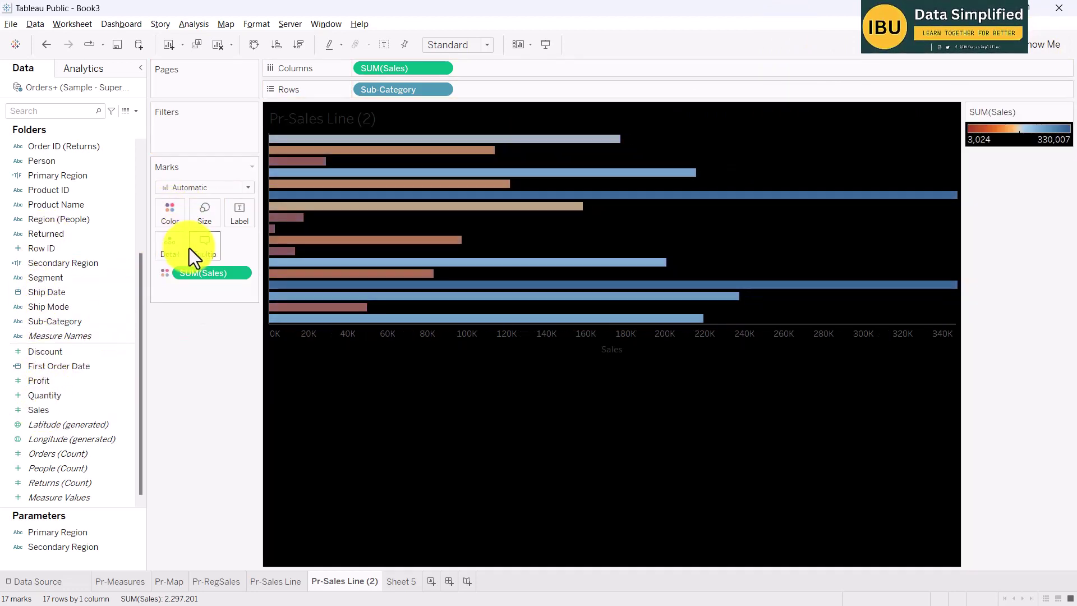
{"action": "left_click", "coordinate": [1068, 113]}
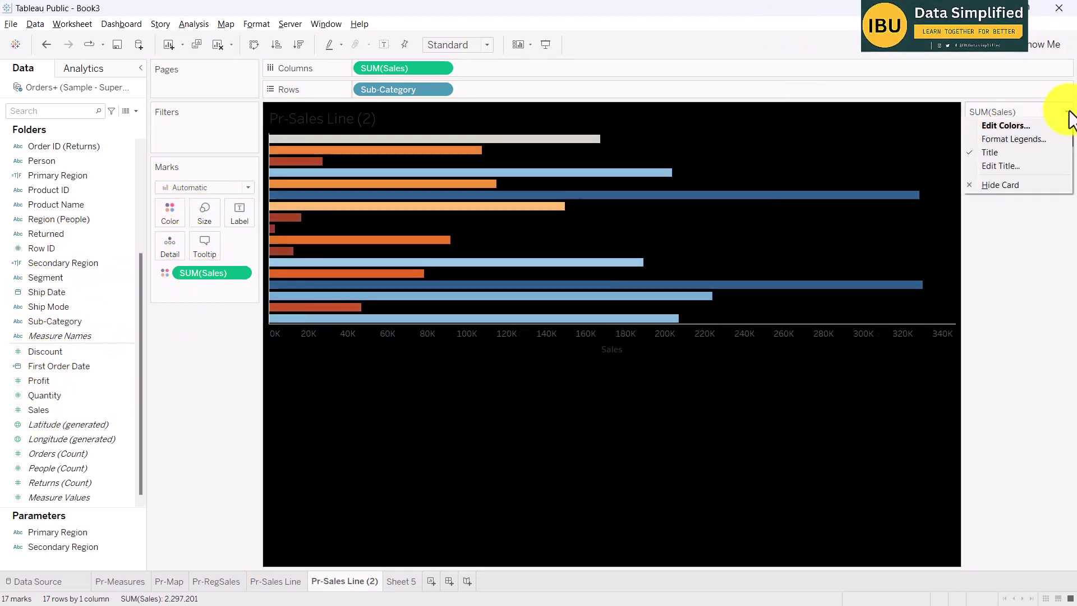
{"action": "left_click", "coordinate": [1035, 241]}
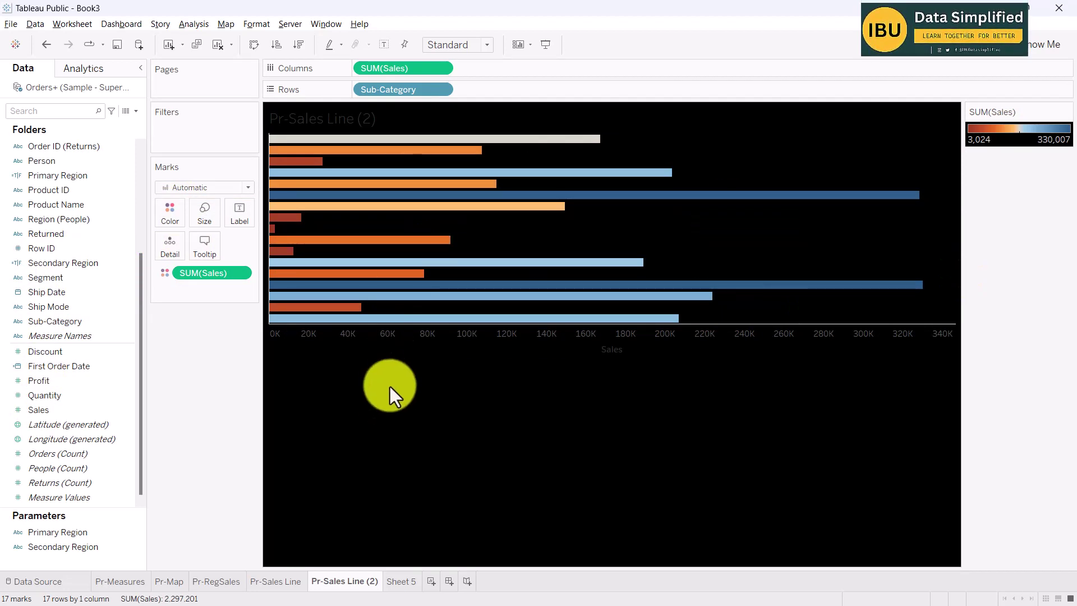
- Hide the Sales axis header on the duplicated sheet
{"action": "right_click", "coordinate": [476, 344]}
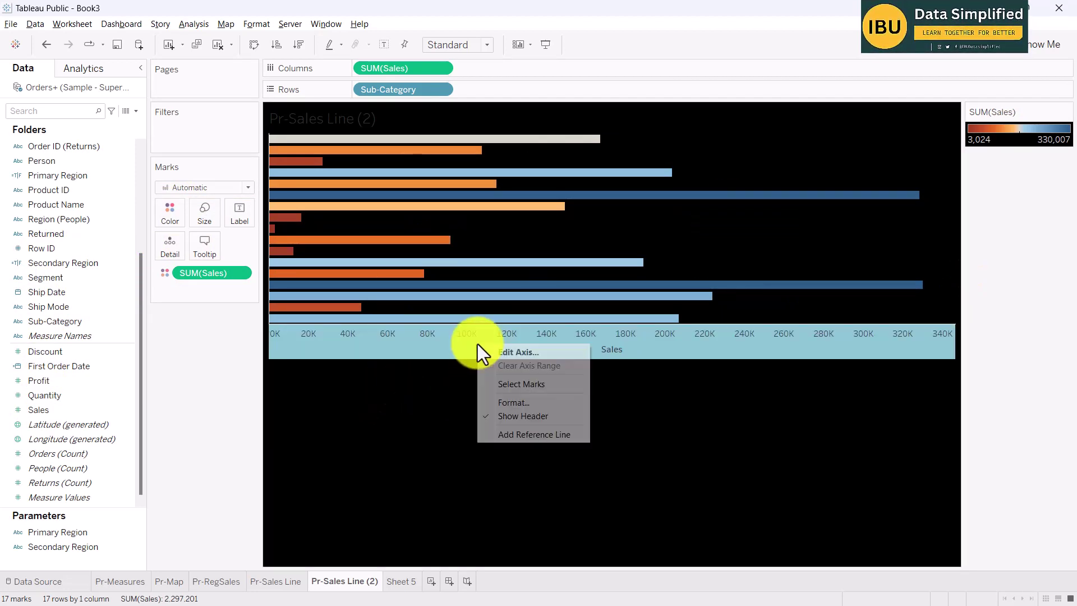
{"action": "left_click", "coordinate": [507, 416]}
{"action": "right_click", "coordinate": [303, 119]}
{"action": "left_click", "coordinate": [617, 327]}
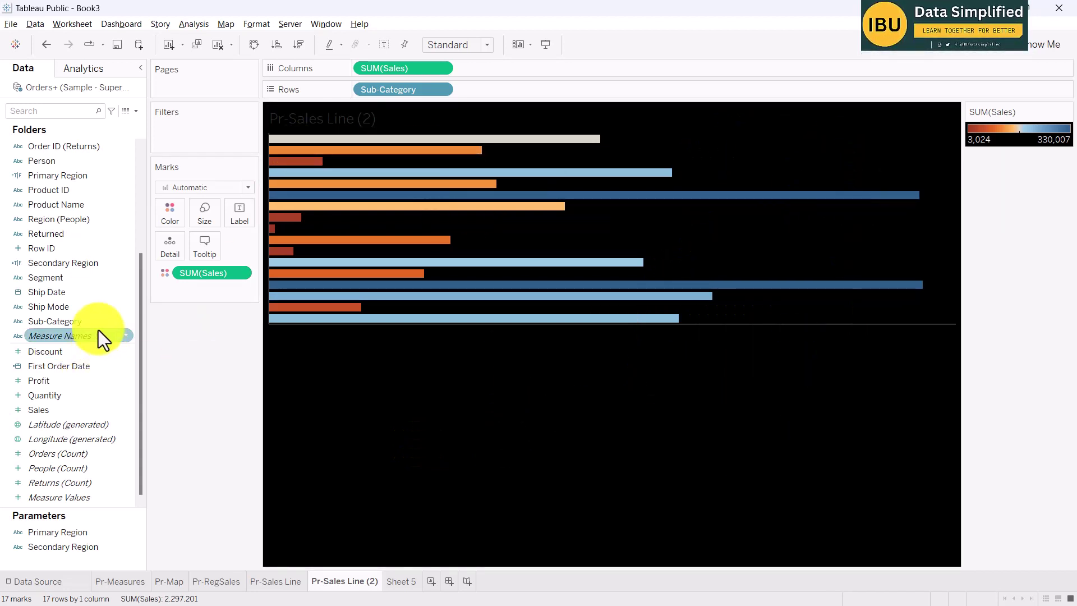
- Set the chart's column axis rulers to None
{"action": "right_click", "coordinate": [753, 222]}
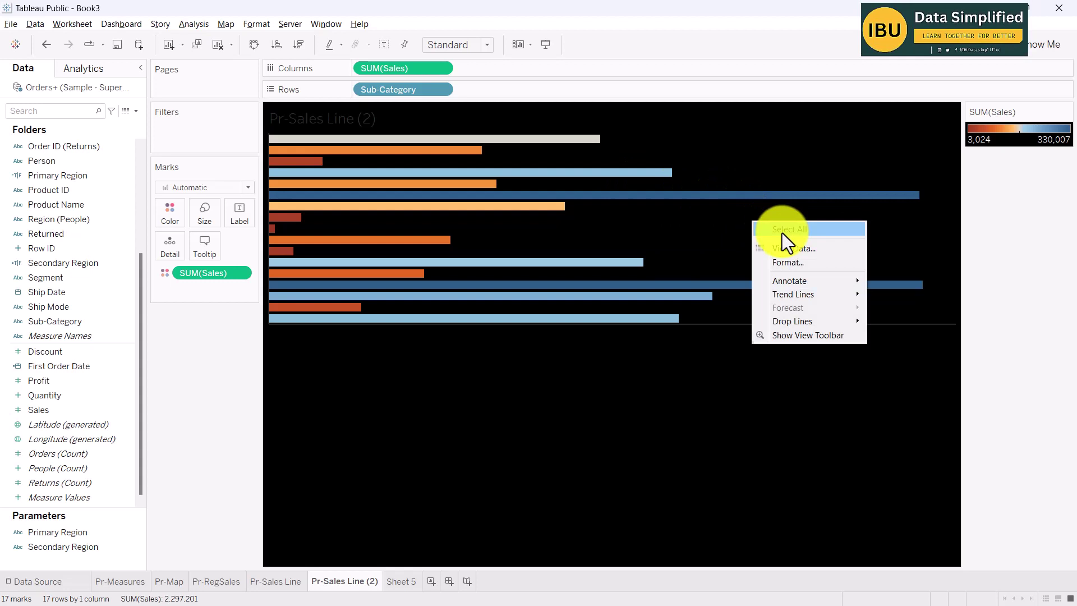
{"action": "left_click", "coordinate": [791, 263]}
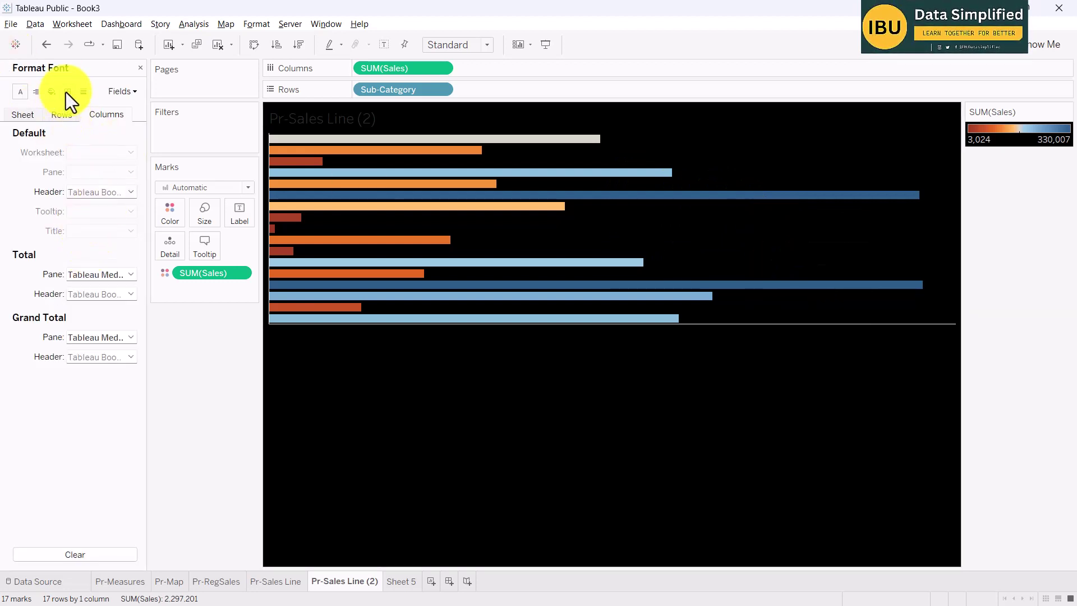
{"action": "left_click", "coordinate": [83, 91]}
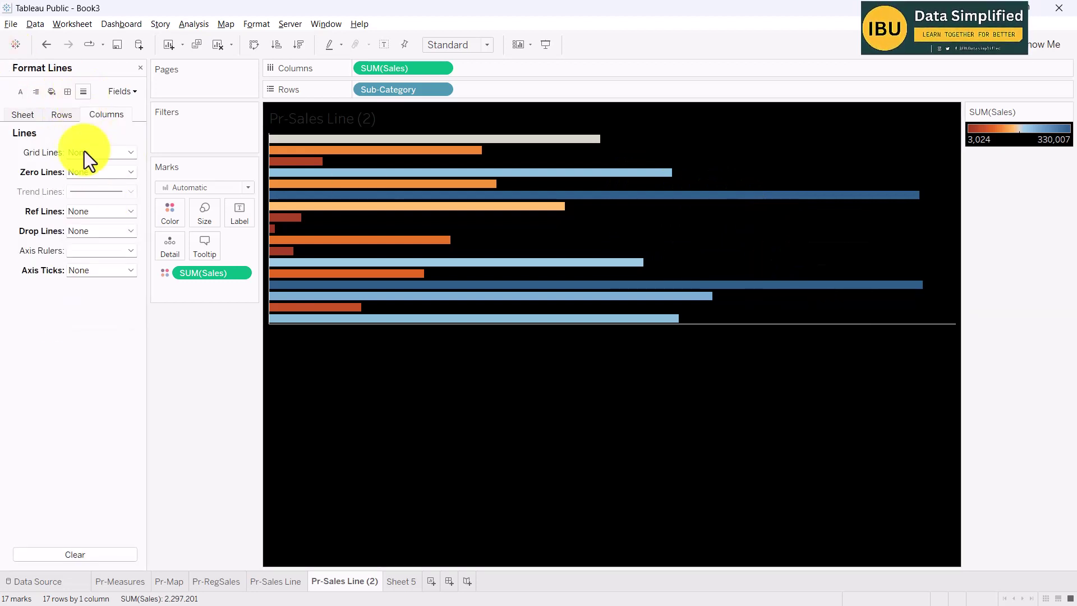
{"action": "left_click", "coordinate": [95, 250]}
{"action": "left_click", "coordinate": [112, 265]}
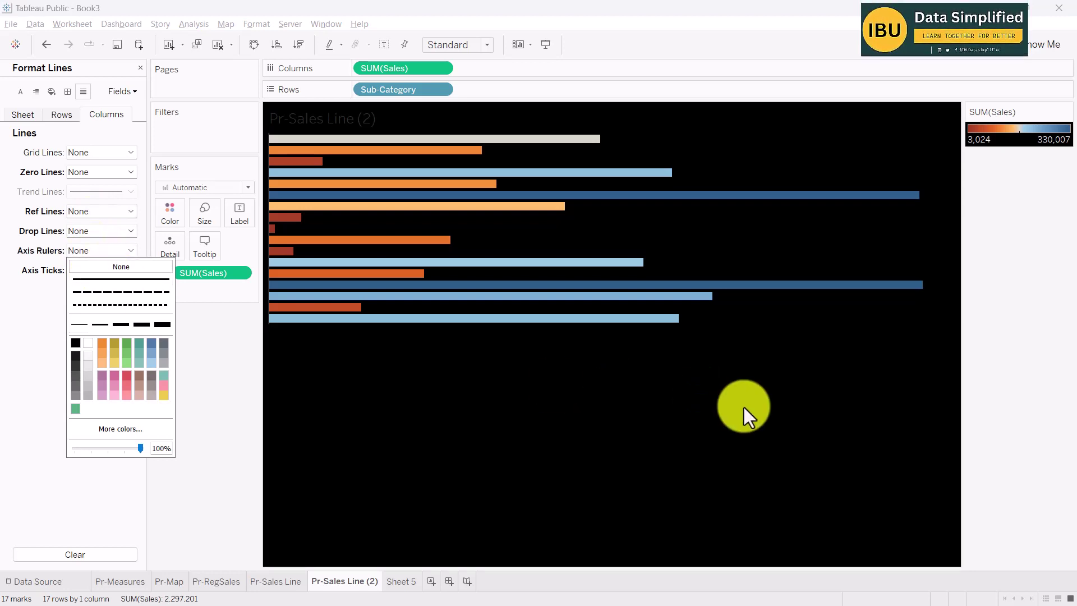
{"action": "left_click", "coordinate": [529, 445]}
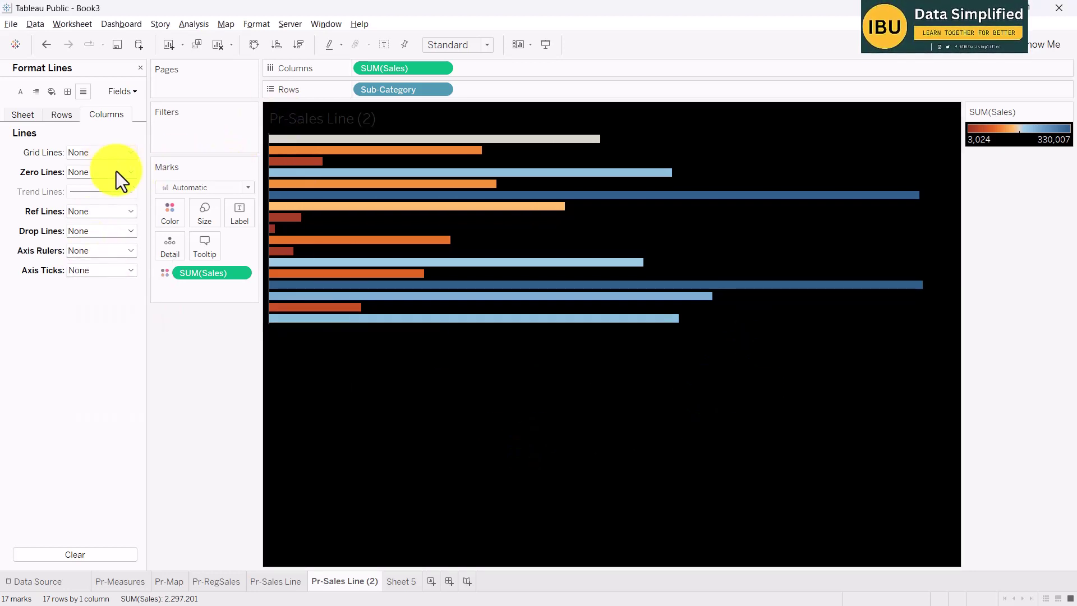
{"action": "left_click", "coordinate": [71, 89]}
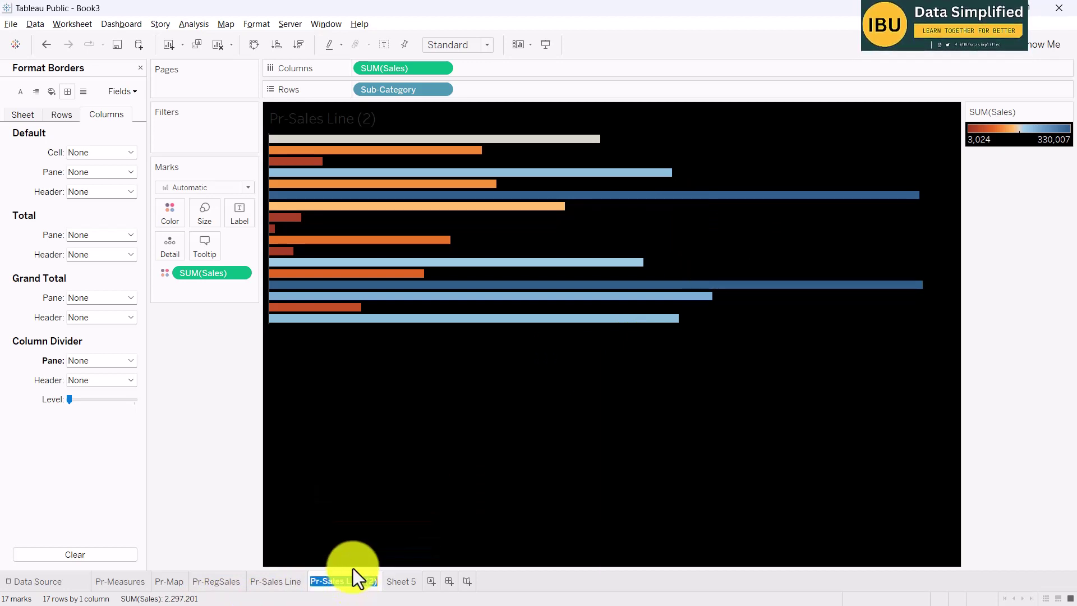
- Rename the duplicated sheet as "Pr-Sales Chart"
{"action": "left_click", "coordinate": [366, 583]}
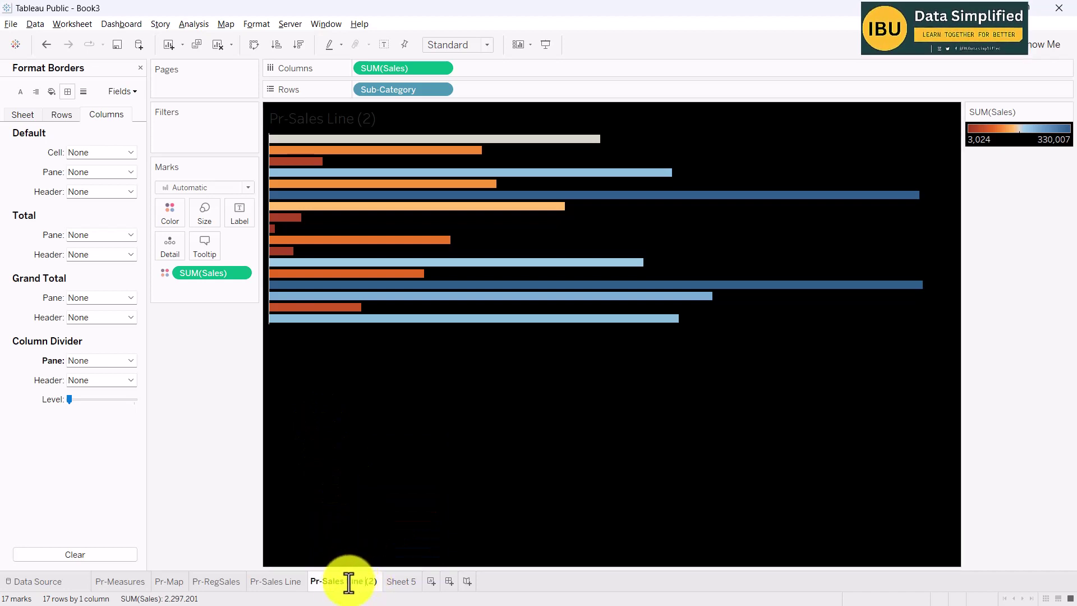
{"action": "left_click_drag", "start_coordinate": [349, 582], "coordinate": [408, 582]}
{"action": "type", "text": "Chart"}
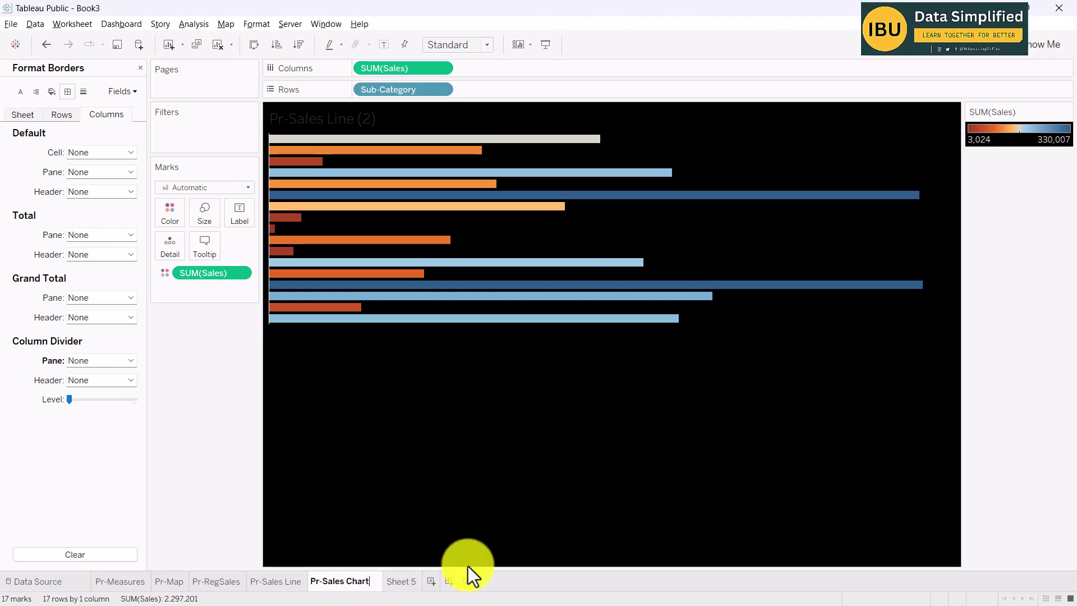
{"action": "key", "text": "Return"}
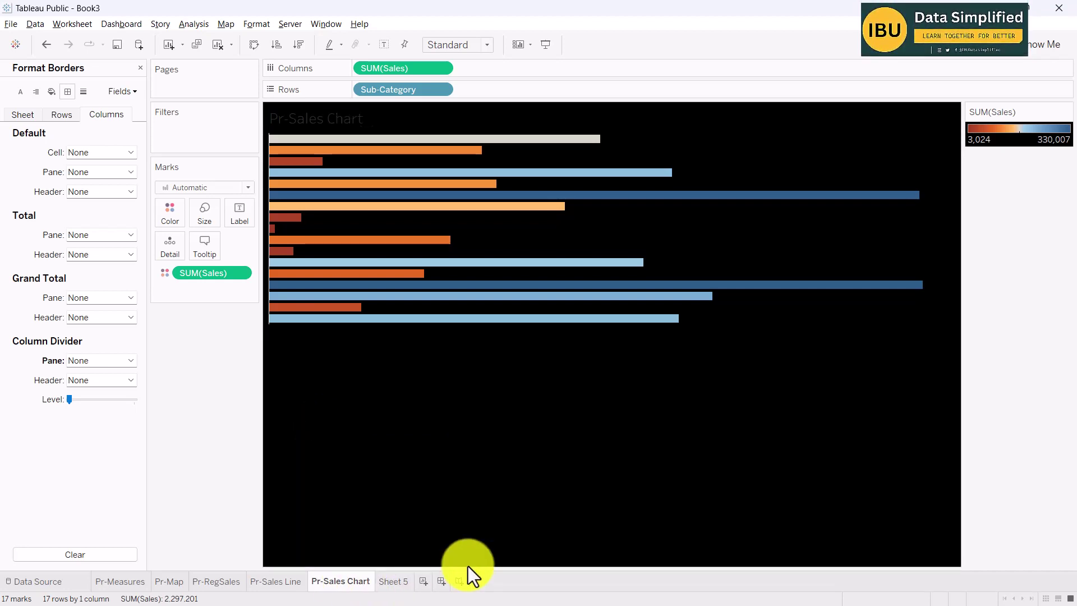
- Delete Sheet 5 from the workbook
{"action": "left_click", "coordinate": [389, 581]}
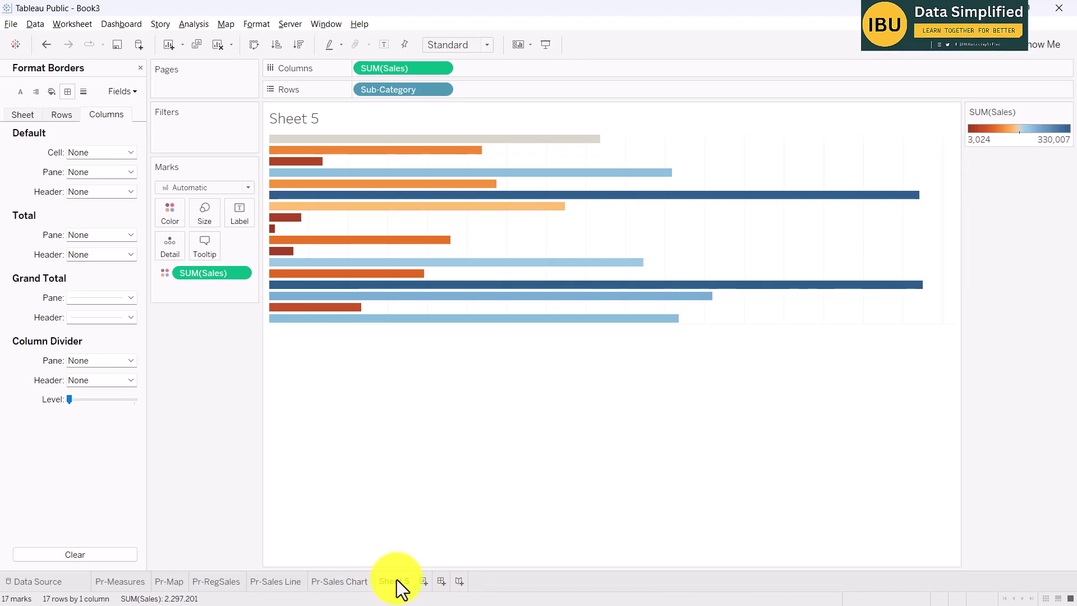
{"action": "right_click", "coordinate": [415, 426]}
{"action": "left_click", "coordinate": [369, 307]}
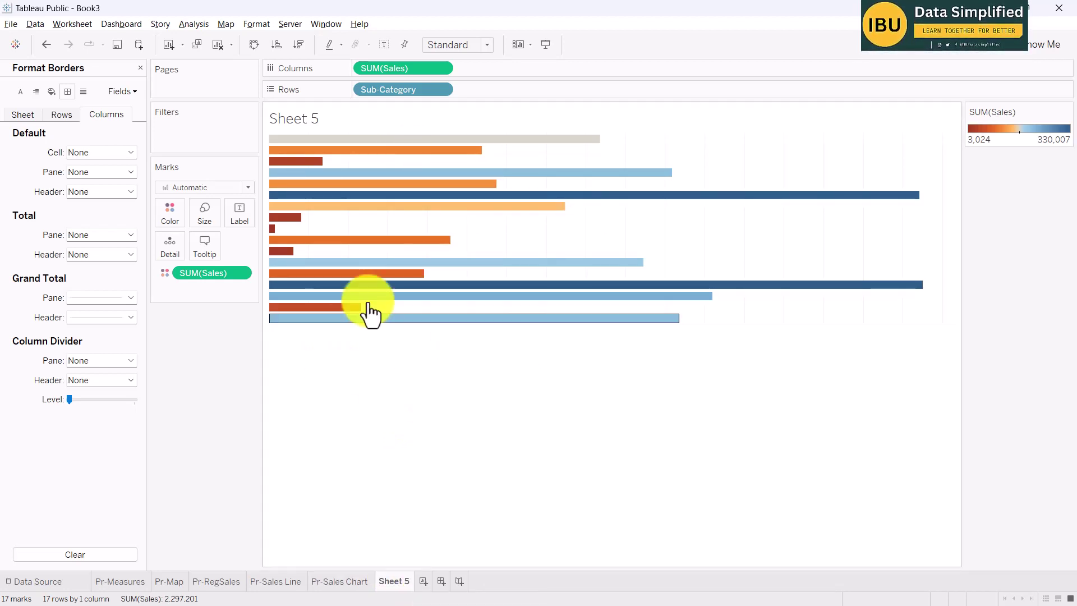
{"action": "right_click", "coordinate": [644, 216]}
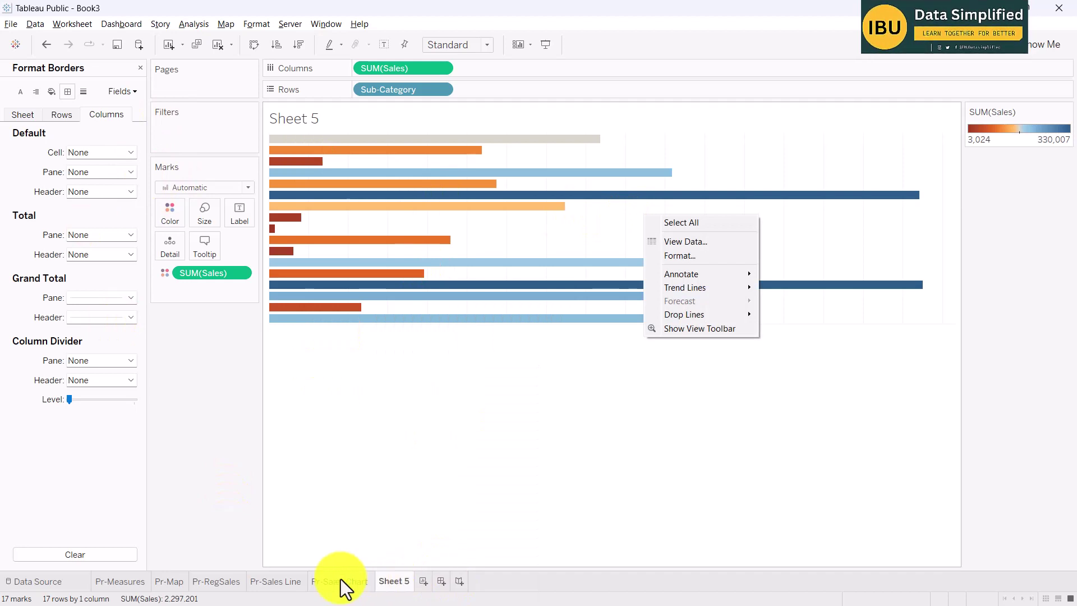
{"action": "right_click", "coordinate": [397, 583]}
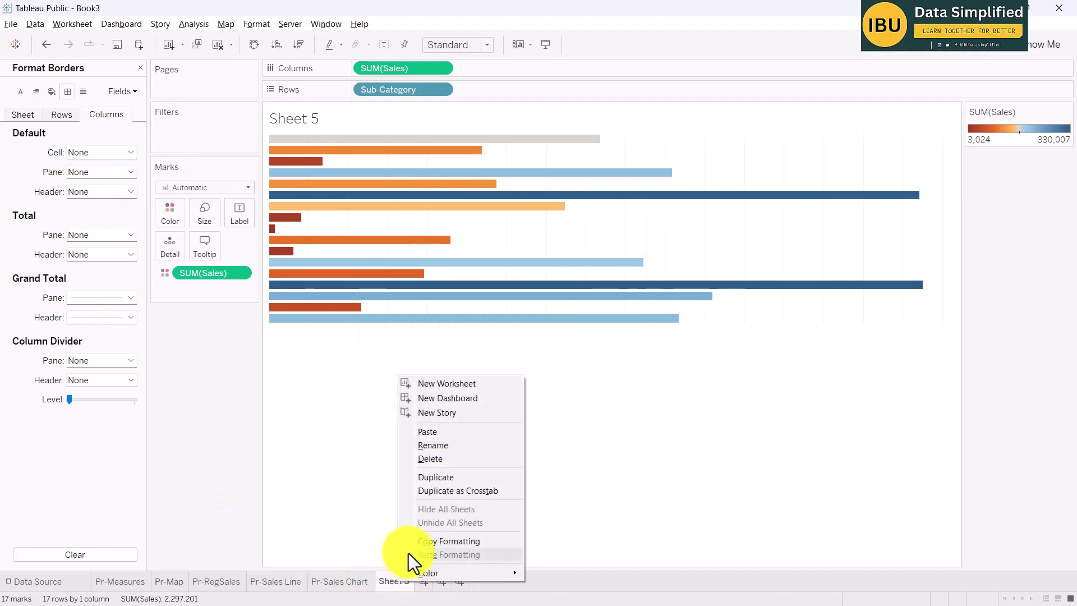
{"action": "left_click", "coordinate": [449, 460]}
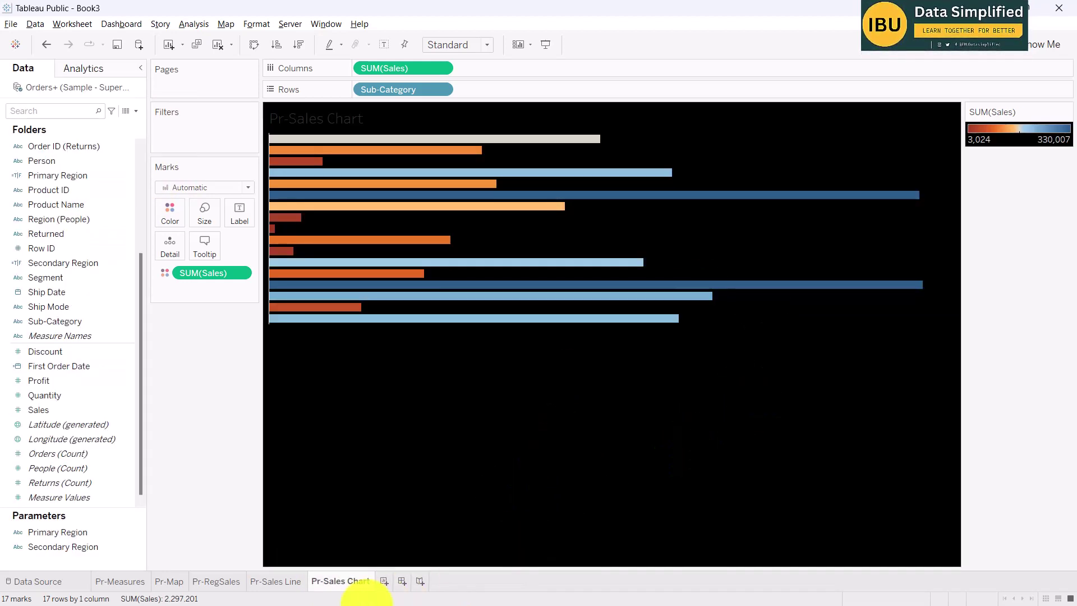
- Duplicate the Pr-Measures sheet
{"action": "mouse_move", "coordinate": [120, 591]}
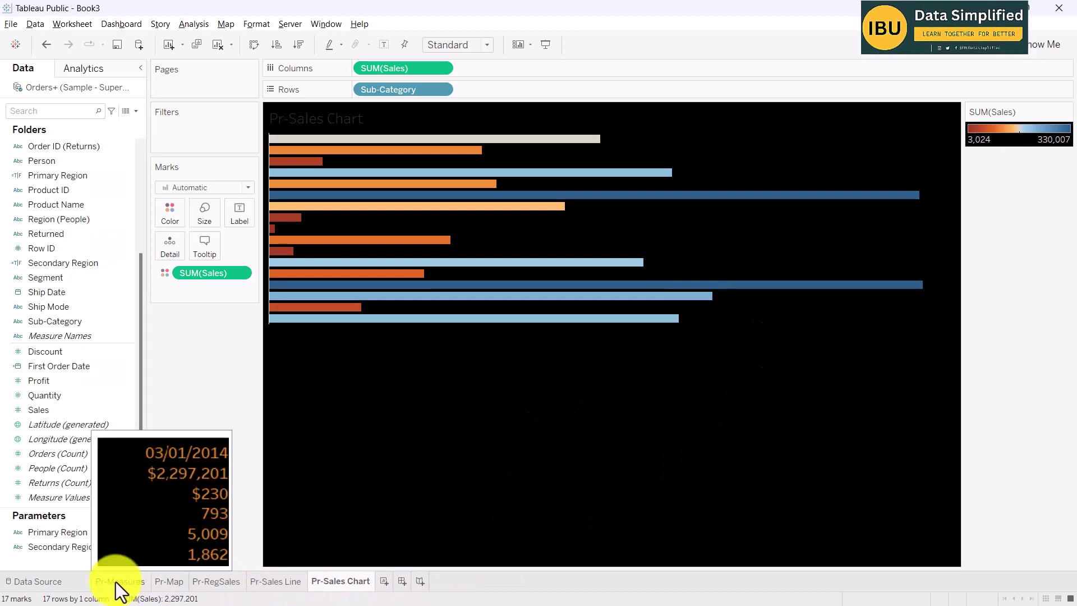
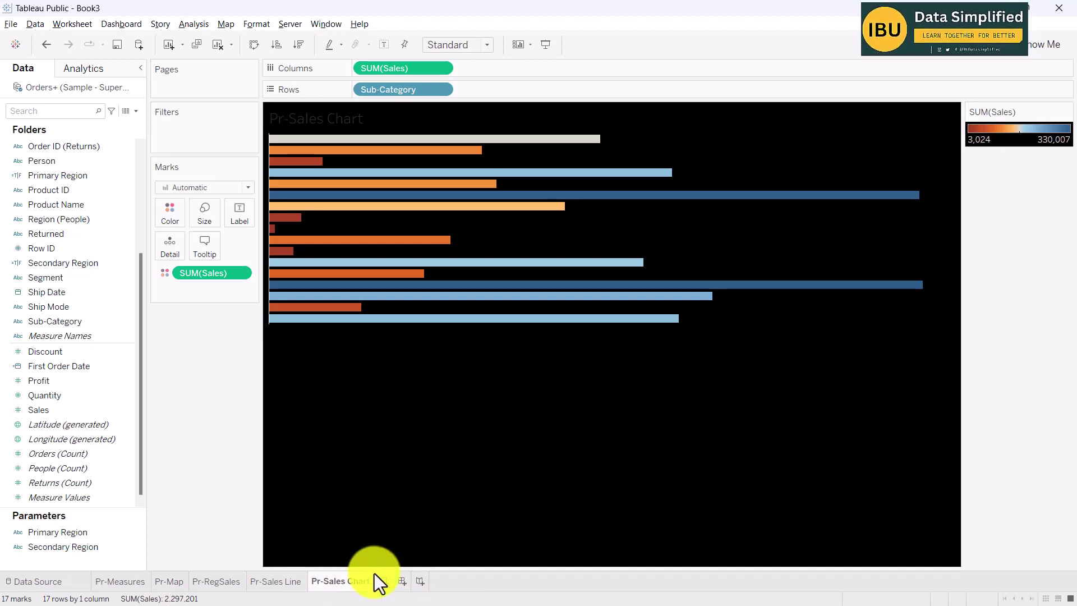
{"action": "left_click", "coordinate": [120, 582]}
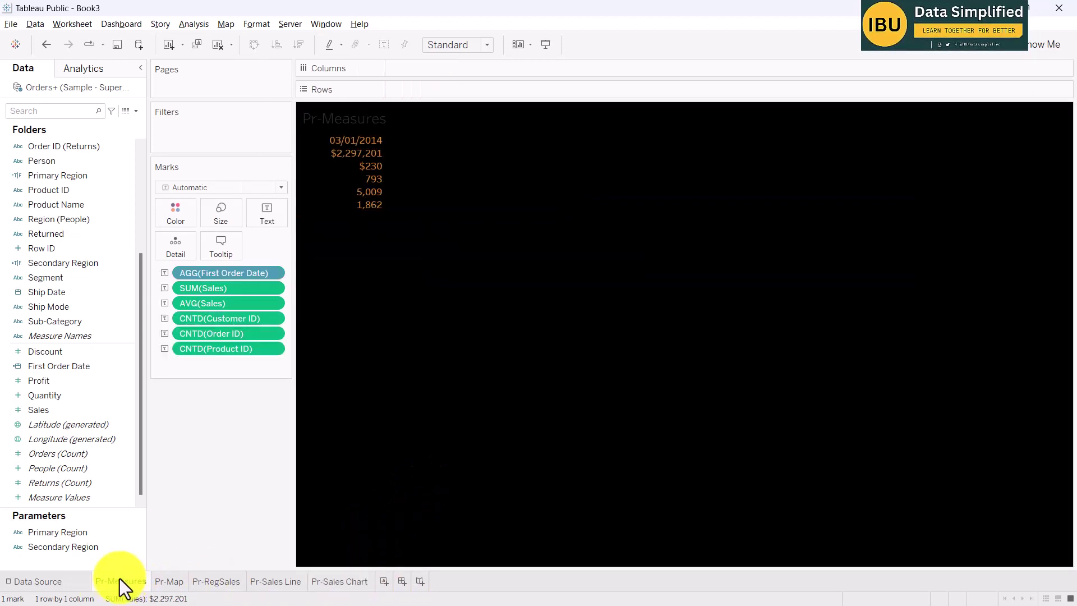
{"action": "right_click", "coordinate": [119, 578]}
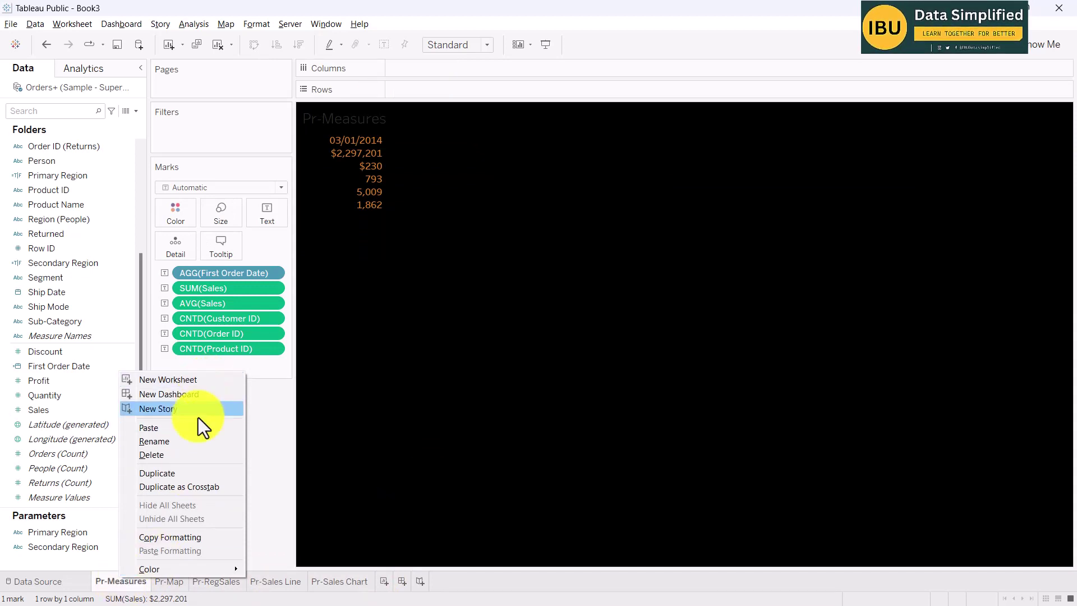
{"action": "left_click", "coordinate": [180, 472]}
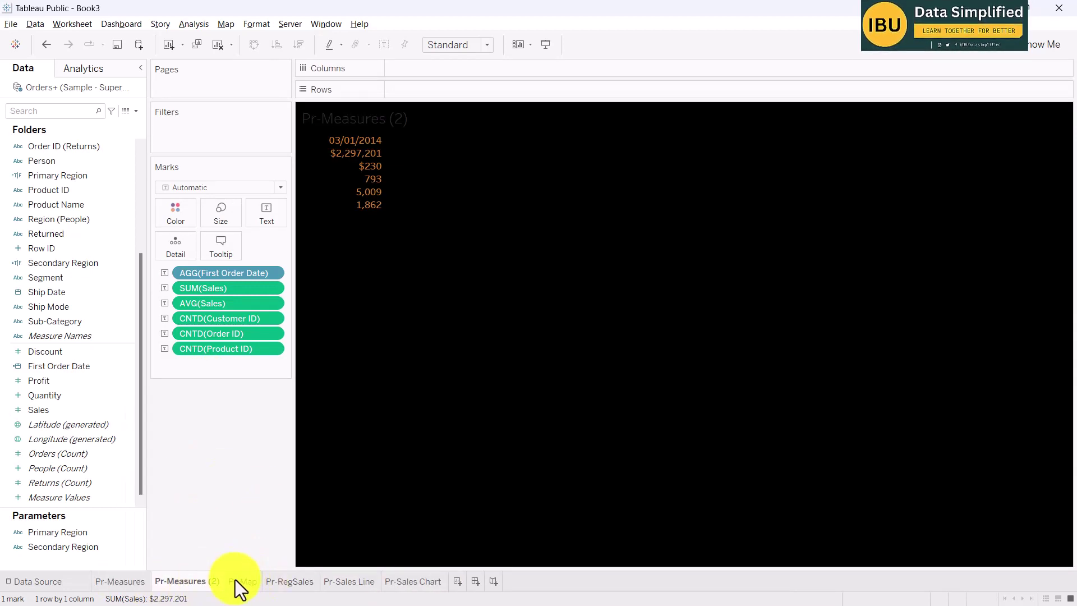
- Duplicate the Pr-Map, Pr-RegSales, Pr-Sales Line and Pr-Sales Chart sheets together
{"action": "left_click", "coordinate": [248, 581]}
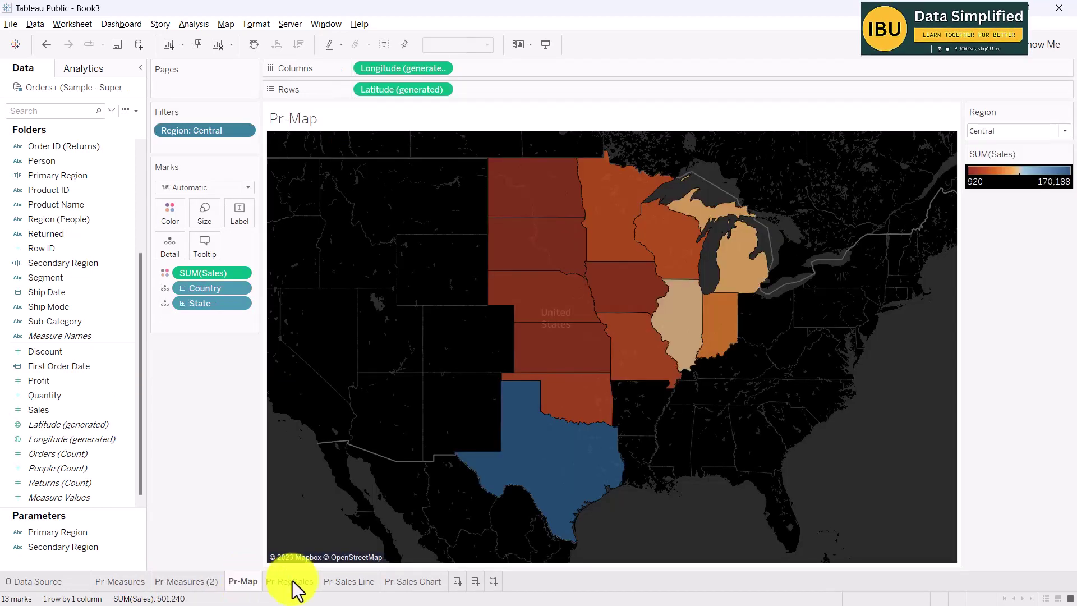
{"action": "right_click", "coordinate": [402, 582]}
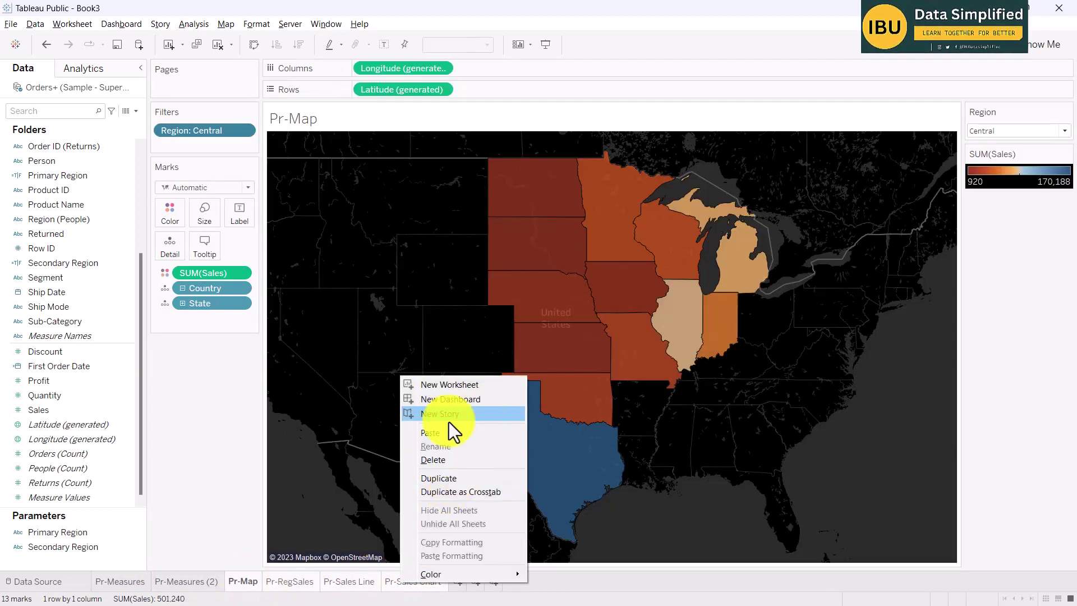
{"action": "left_click", "coordinate": [443, 483]}
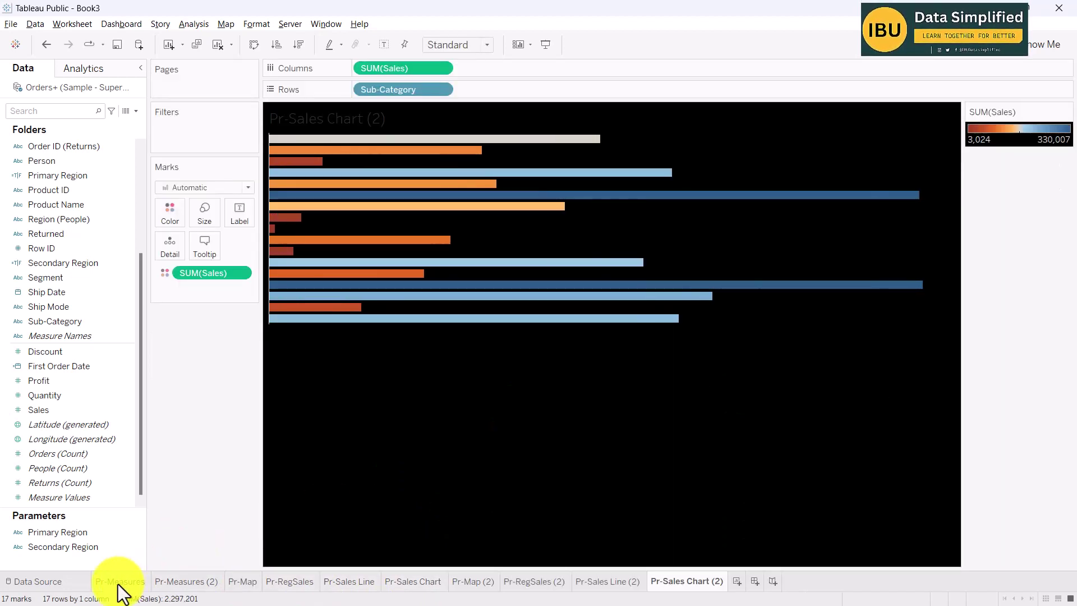
- Rename the copy of the Pr-Measures sheet as "SC-Measures"
{"action": "left_click", "coordinate": [182, 580]}
{"action": "double_click", "coordinate": [163, 581]}
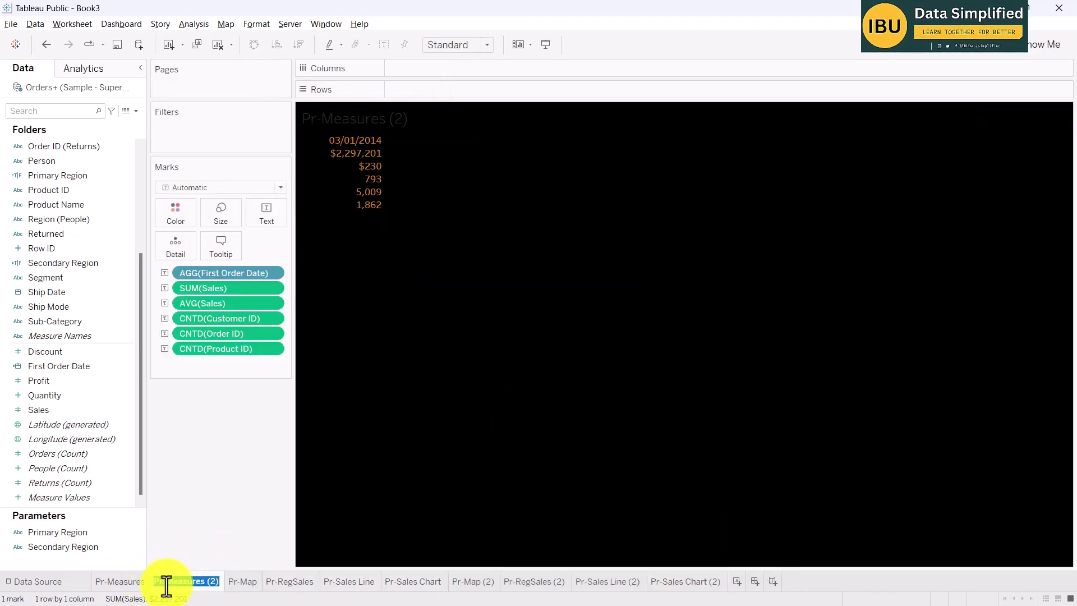
{"action": "left_click", "coordinate": [147, 582]}
{"action": "left_click_drag", "start_coordinate": [152, 581], "coordinate": [163, 581]}
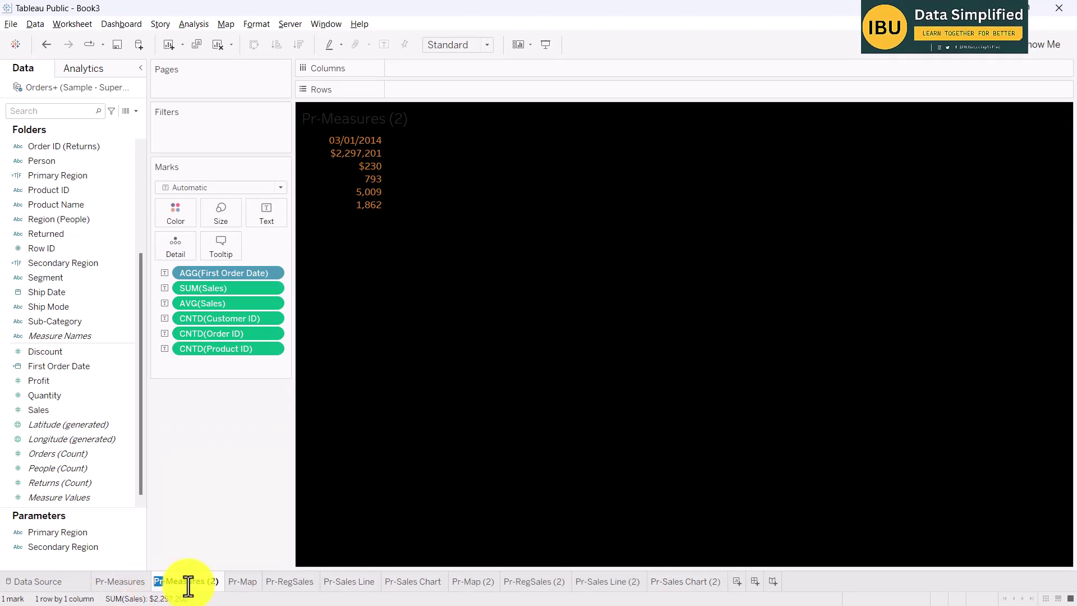
{"action": "mouse_move", "coordinate": [187, 585]}
{"action": "type", "text": "S"}
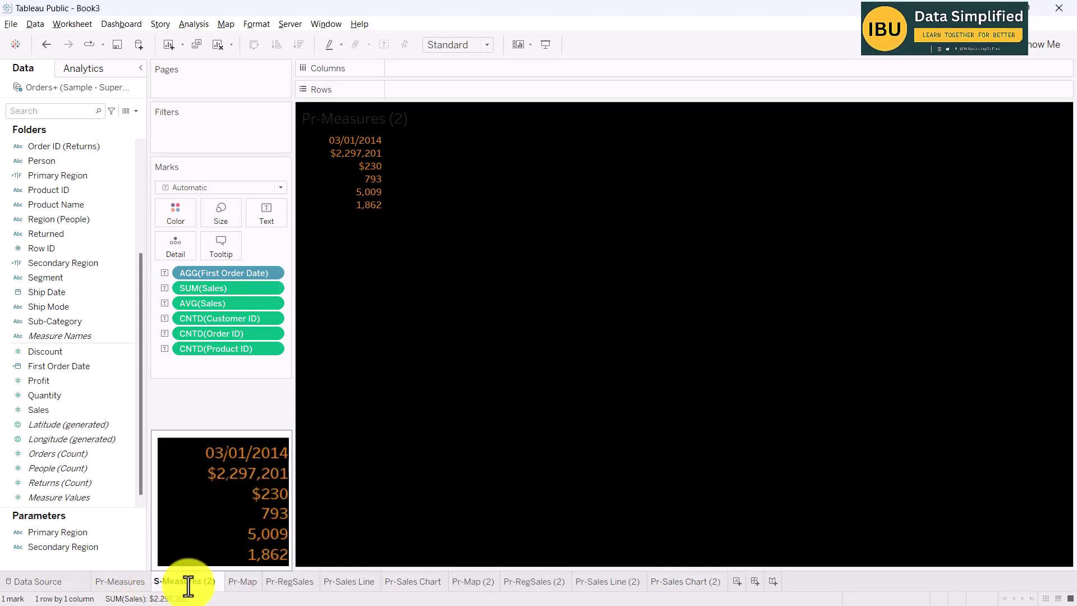
{"action": "type", "text": "c"}
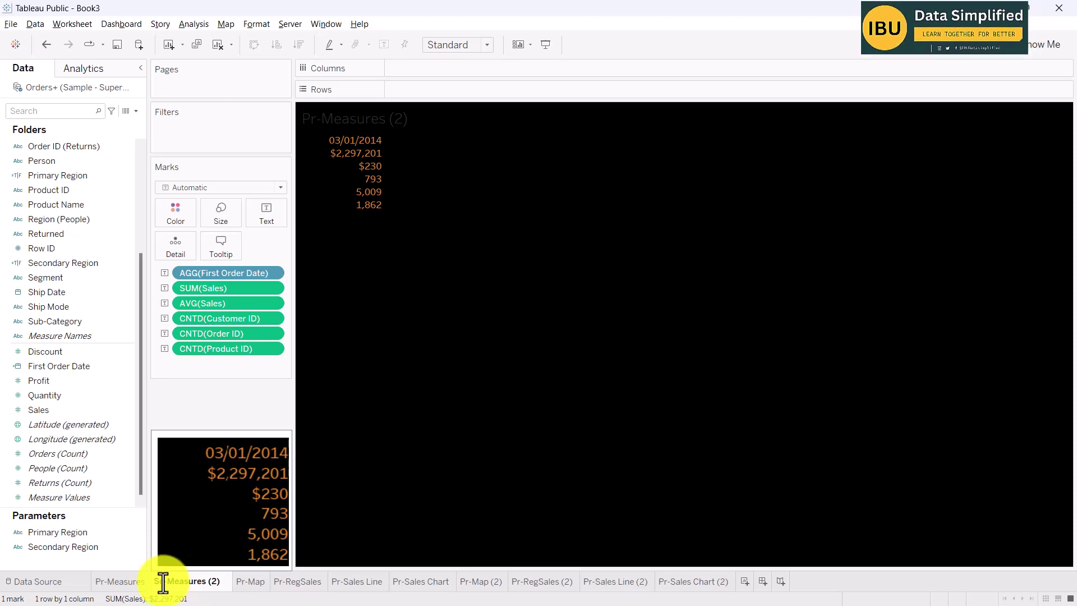
{"action": "key", "text": "BackSpace"}
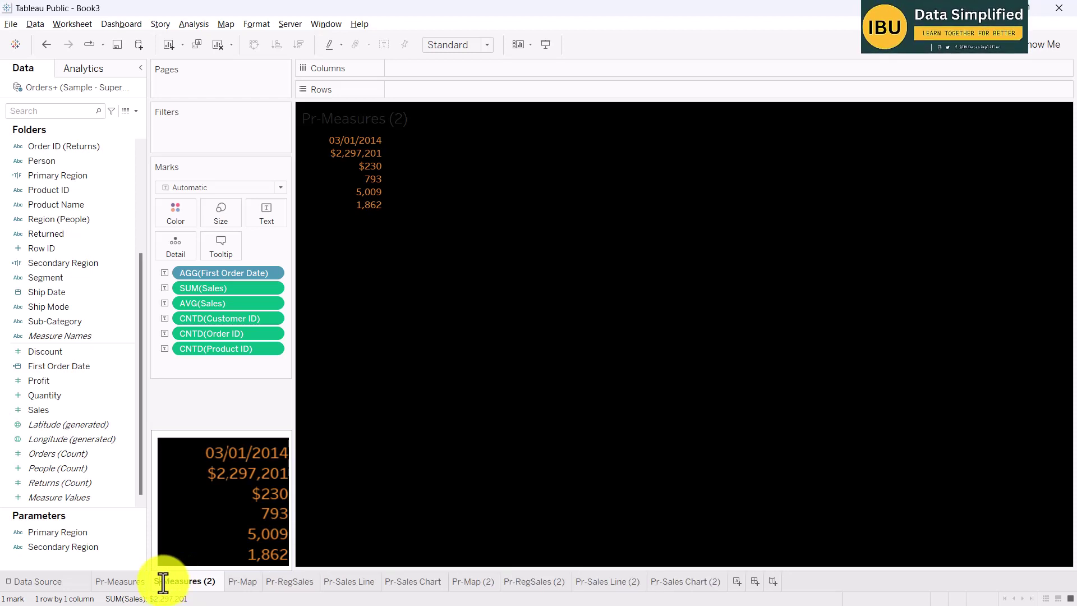
{"action": "type", "text": "c"}
{"action": "left_click_drag", "start_coordinate": [170, 581], "coordinate": [132, 577]}
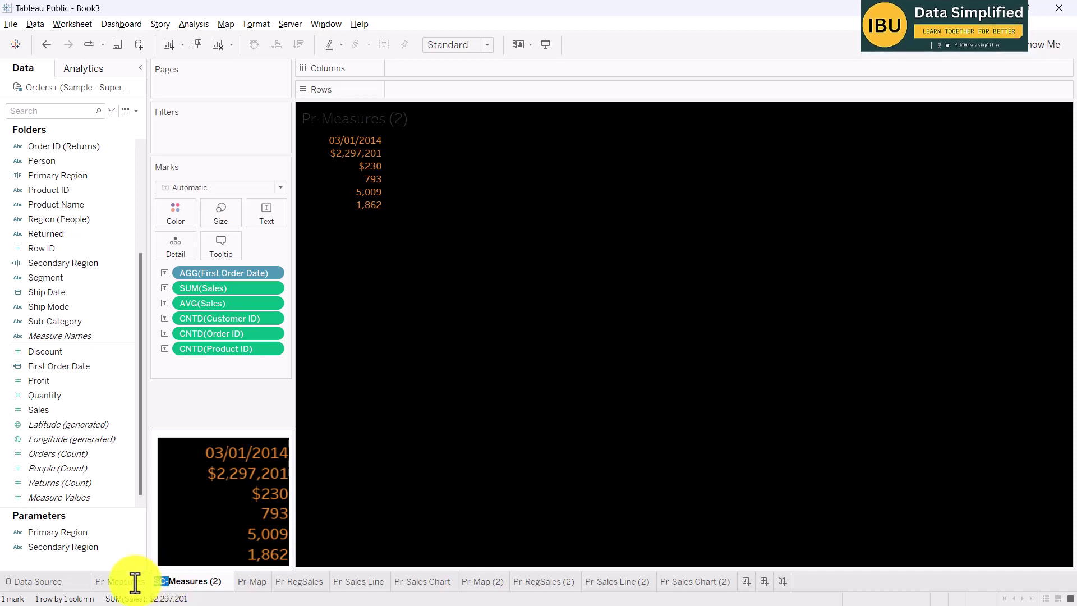
{"action": "left_click", "coordinate": [209, 581]}
{"action": "key", "text": "Delete"}
{"action": "key", "text": "Delete"}
{"action": "key", "text": "Delete"}
{"action": "key", "text": "Delete"}
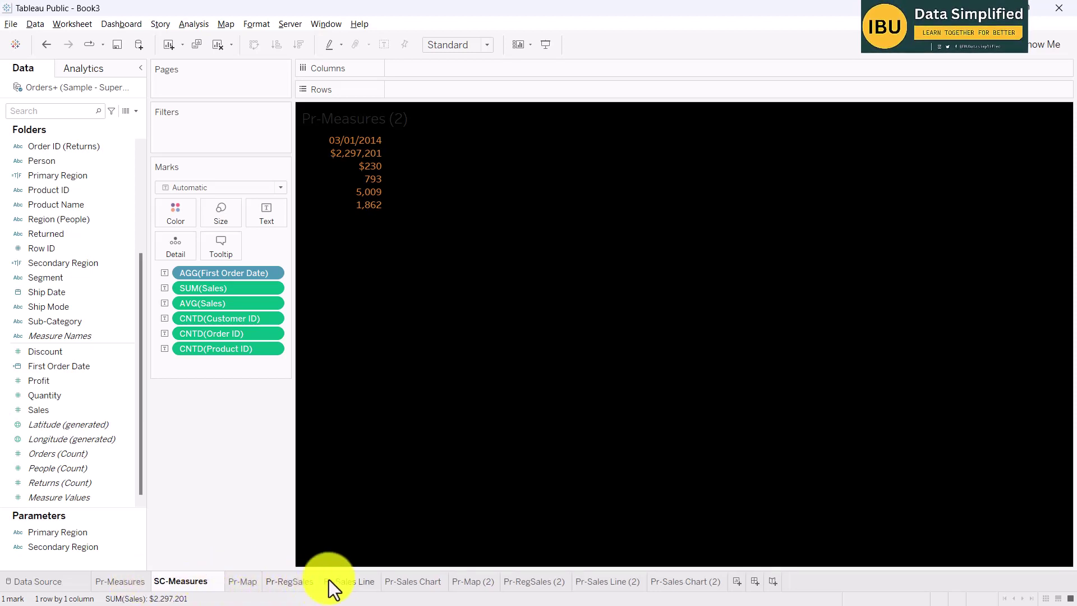
{"action": "left_click", "coordinate": [264, 582]}
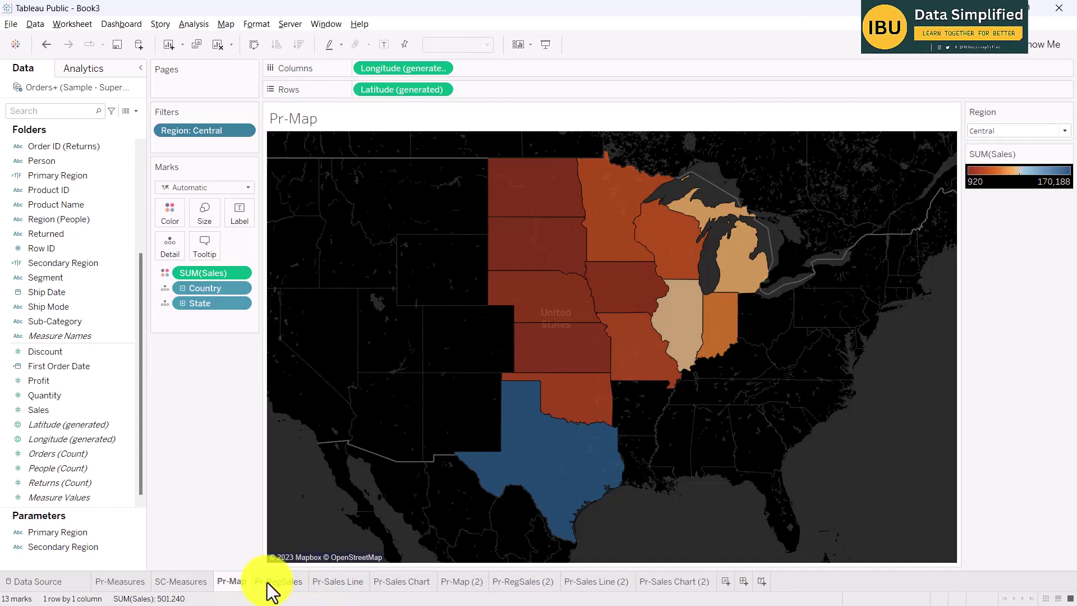
- Rename the copy of the Pr-Map sheet as "SC-Map"
{"action": "double_click", "coordinate": [470, 581]}
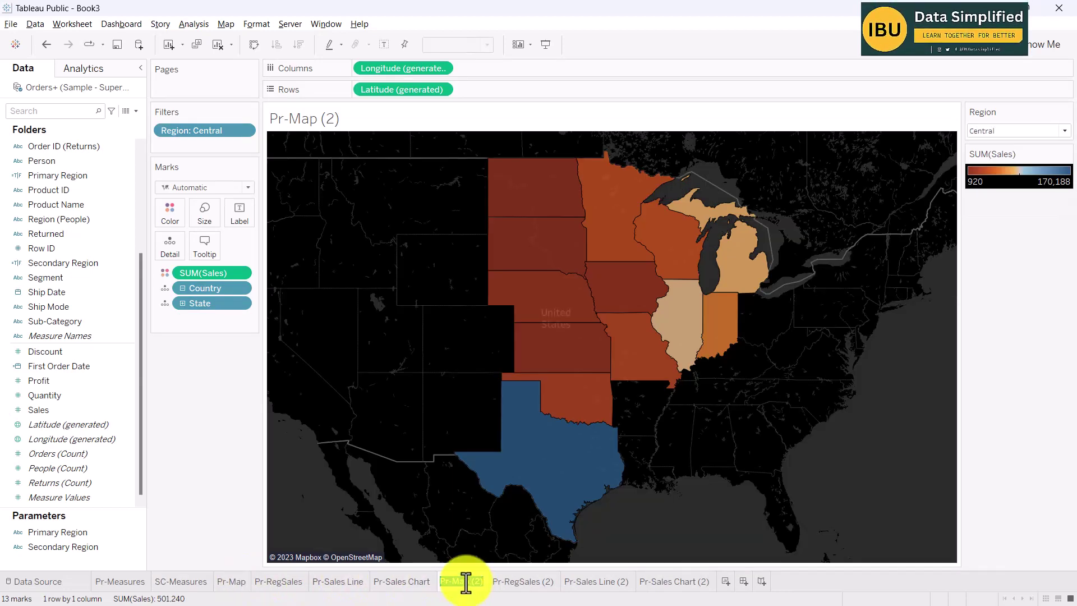
{"action": "left_click_drag", "start_coordinate": [450, 584], "coordinate": [496, 584]}
{"action": "type", "text": "SC"}
{"action": "key", "text": "BackSpace"}
- Rename the copy of the Pr-RegSales sheet as "SC-RegSales"
{"action": "left_click", "coordinate": [528, 580]}
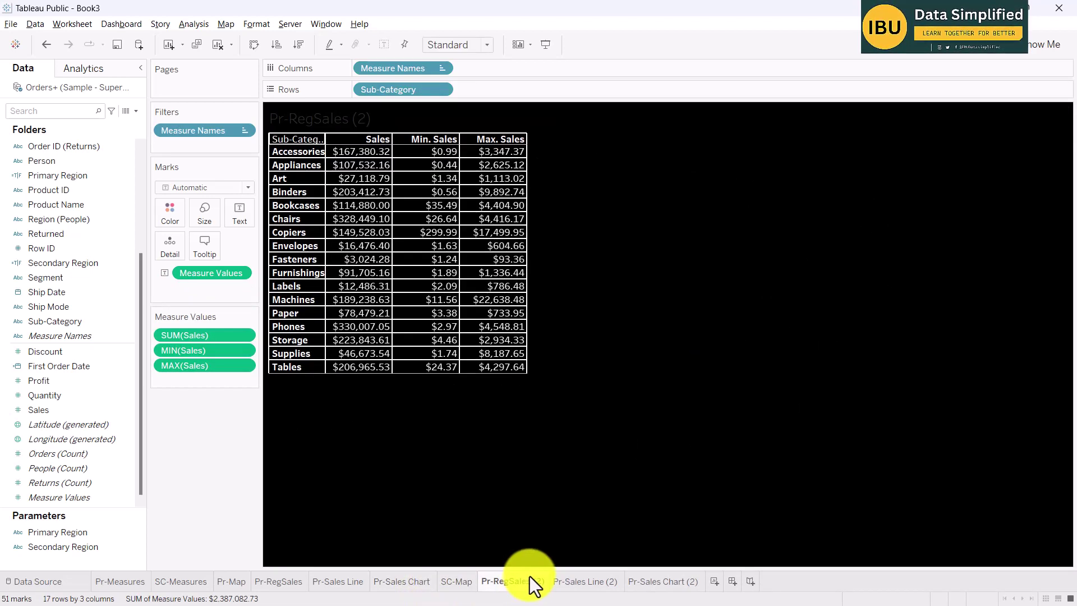
{"action": "double_click", "coordinate": [525, 585]}
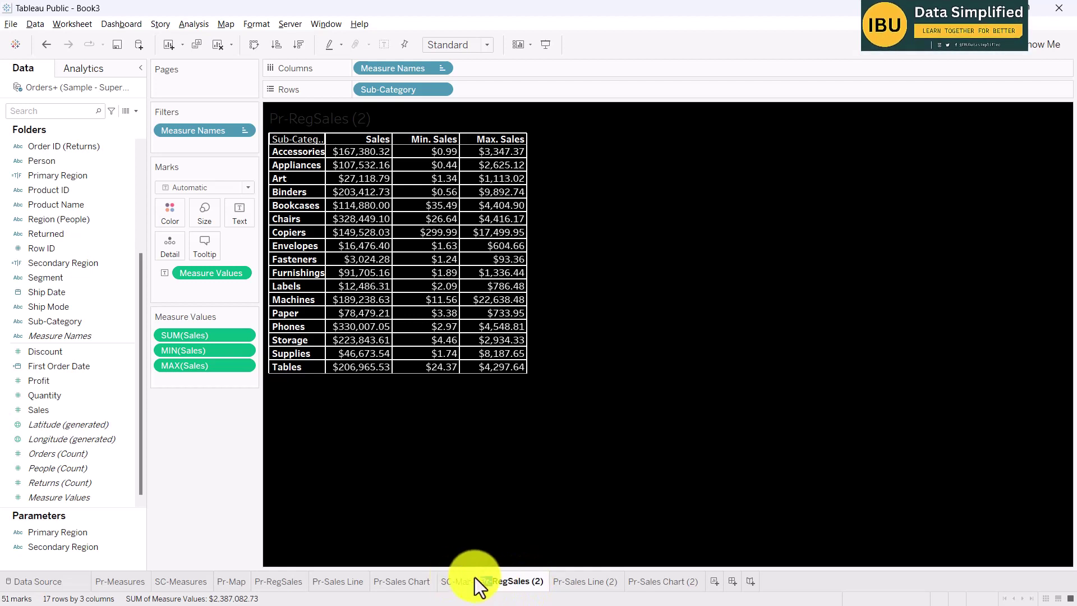
{"action": "left_click_drag", "start_coordinate": [474, 584], "coordinate": [488, 582]}
{"action": "type", "text": "SC"}
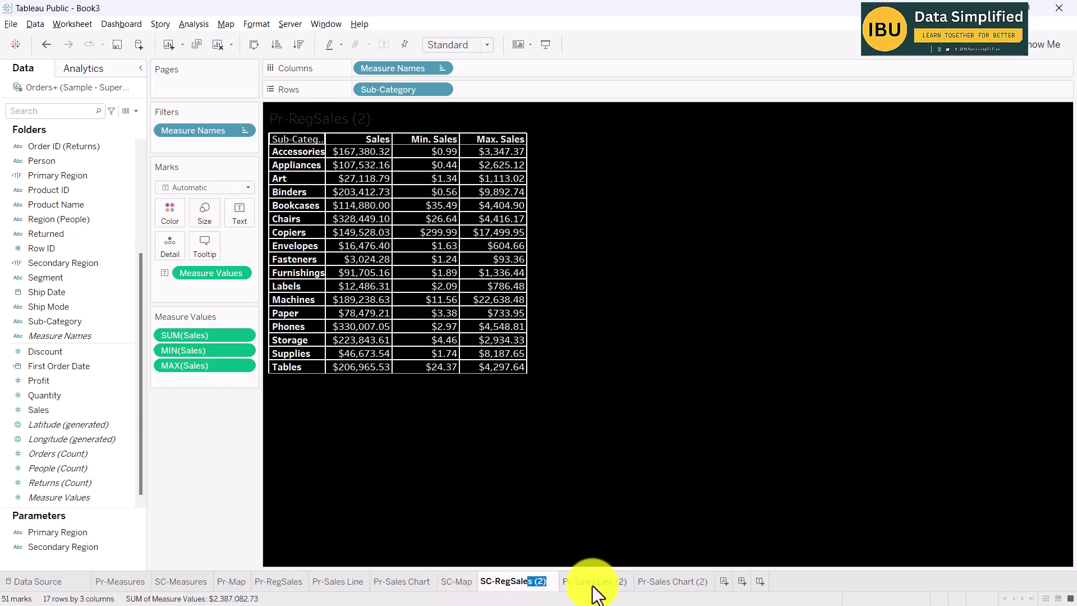
{"action": "left_click_drag", "start_coordinate": [534, 581], "coordinate": [563, 581]}
{"action": "key", "text": "BackSpace"}
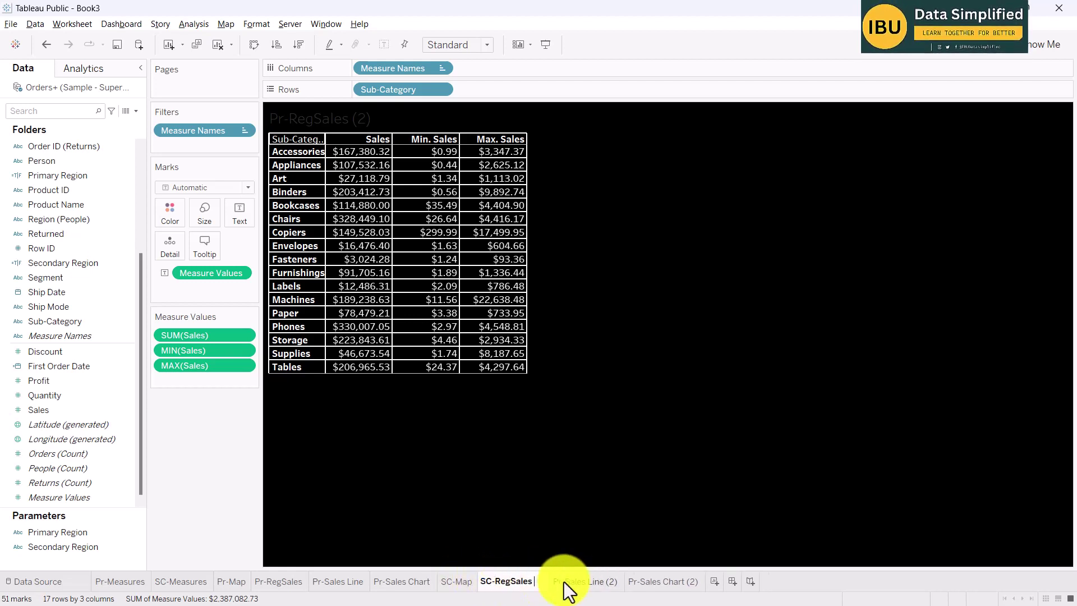
- Rename the copy of the Pr-Sales Line sheet as "SC-Sales Line"
{"action": "left_click", "coordinate": [548, 583]}
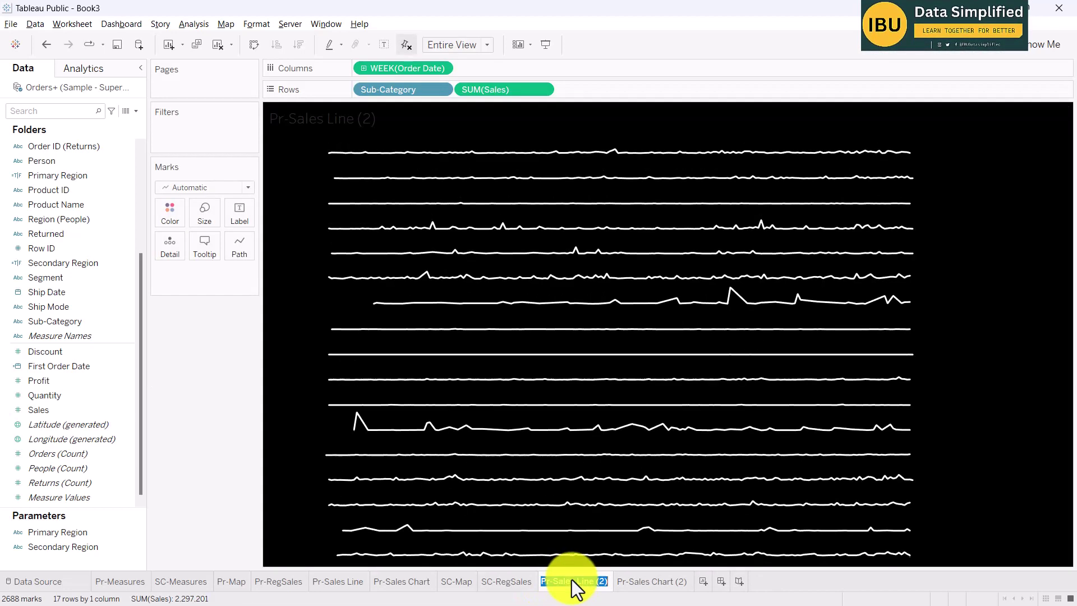
{"action": "double_click", "coordinate": [550, 583]}
{"action": "left_click_drag", "start_coordinate": [551, 582], "coordinate": [519, 587]}
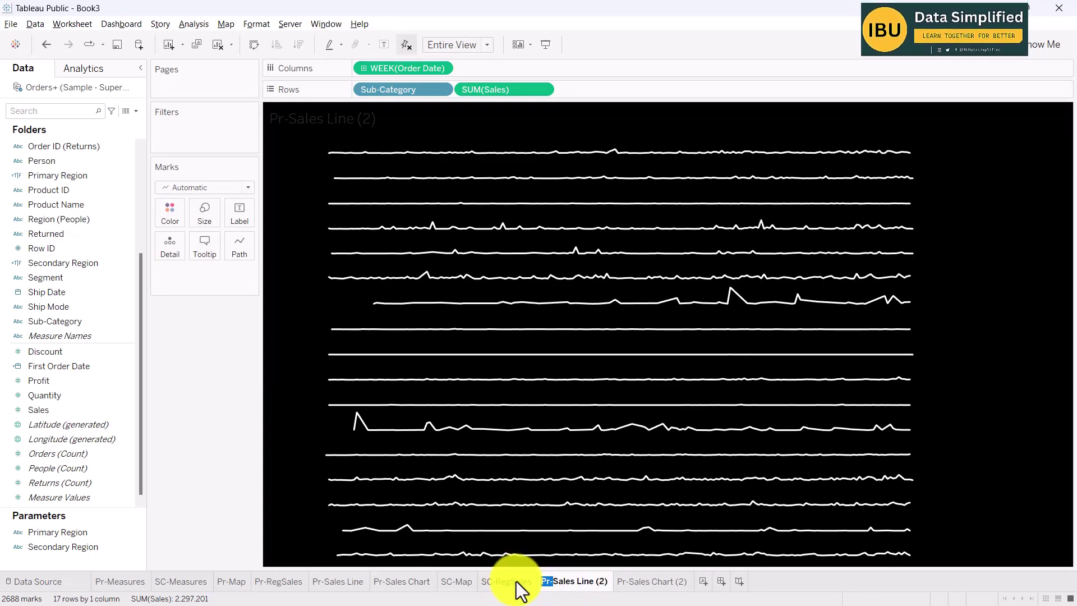
{"action": "type", "text": "SC"}
{"action": "left_click_drag", "start_coordinate": [595, 582], "coordinate": [621, 581]}
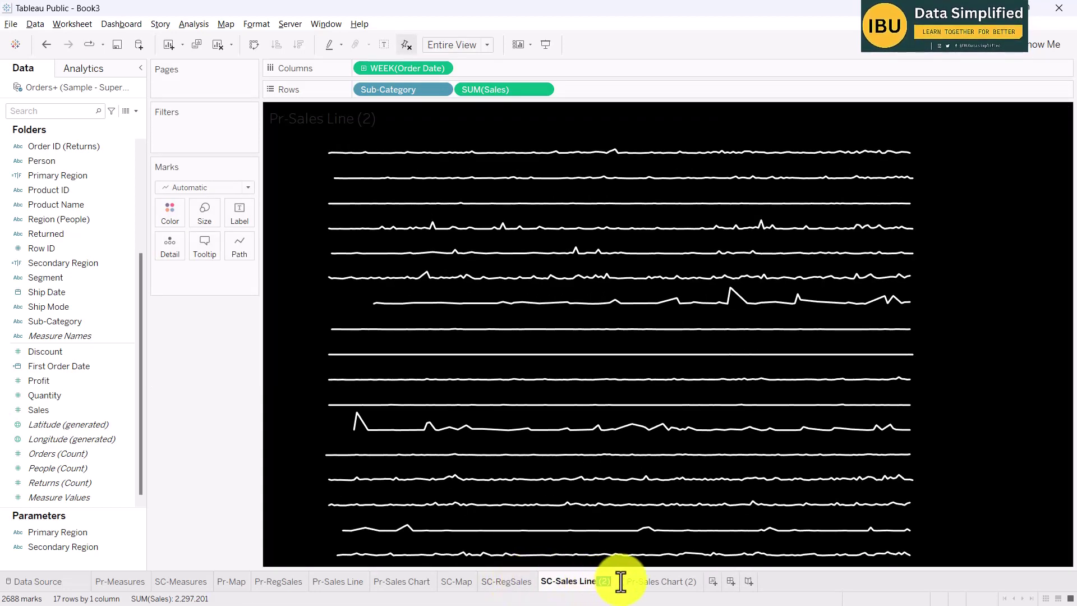
{"action": "key", "text": "BackSpace"}
- Rename the copy of the Pr-Sales Chart sheet as "SC-Sales Chart"
{"action": "left_click", "coordinate": [655, 582]}
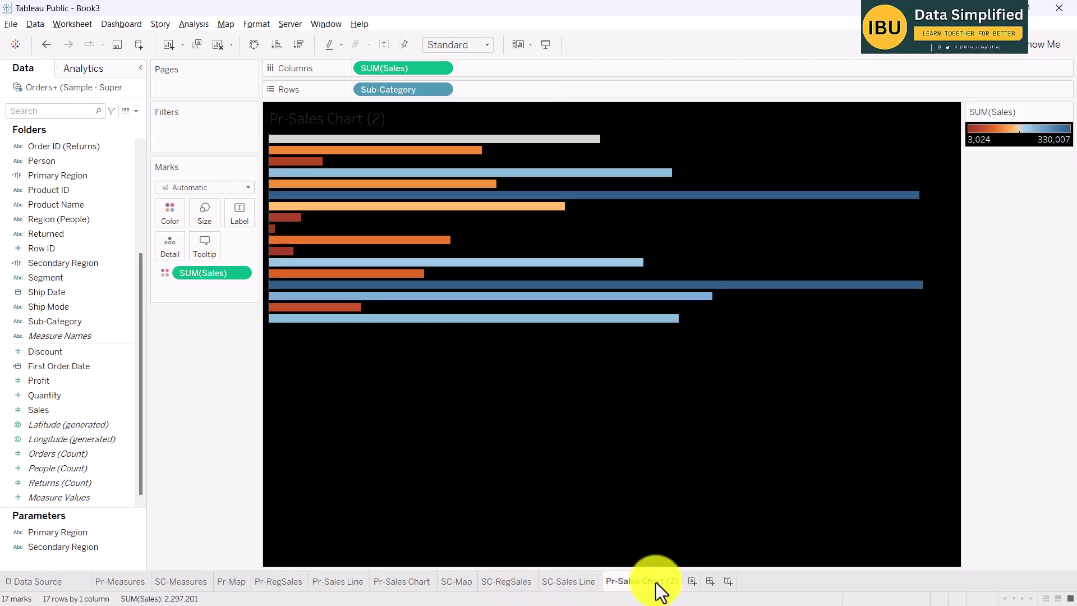
{"action": "double_click", "coordinate": [656, 582]}
{"action": "left_click_drag", "start_coordinate": [618, 582], "coordinate": [562, 582]}
{"action": "type", "text": "SC-"}
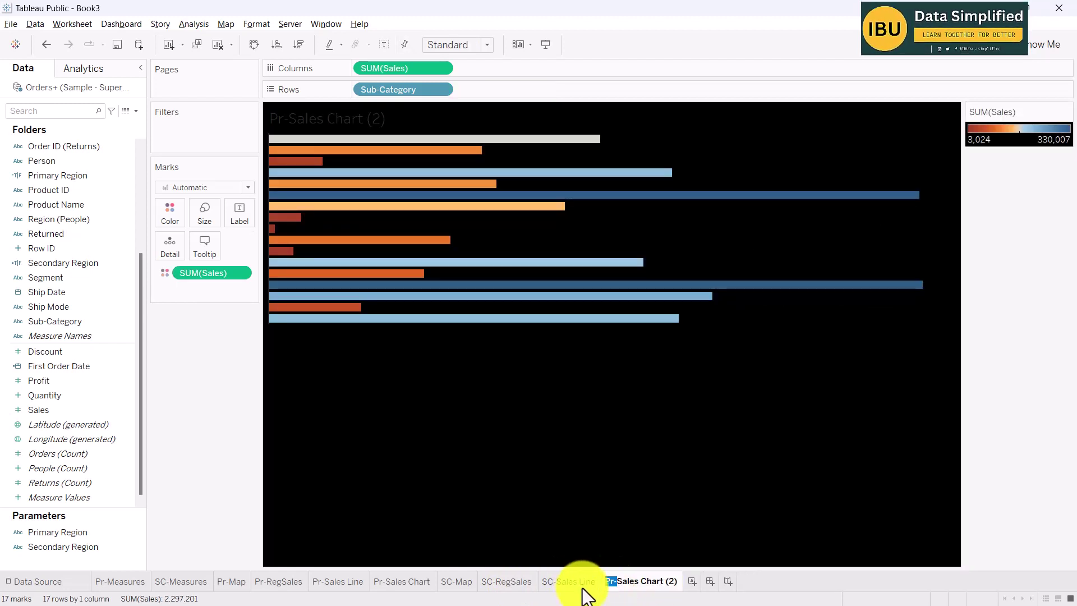
{"action": "left_click_drag", "start_coordinate": [666, 582], "coordinate": [688, 585]}
{"action": "key", "text": "BackSpace"}
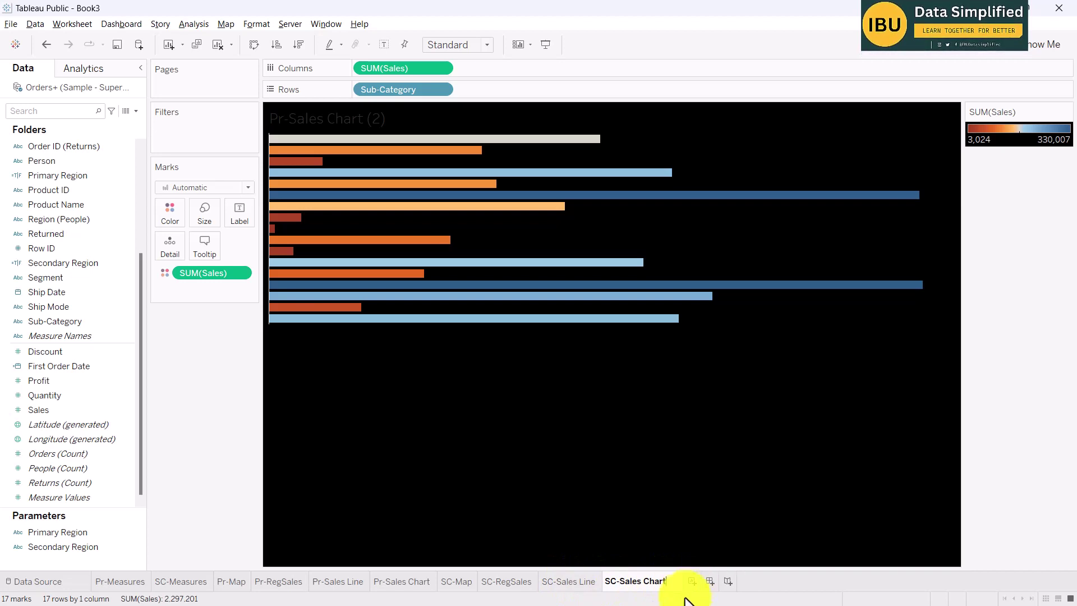
{"action": "key", "text": "Return"}
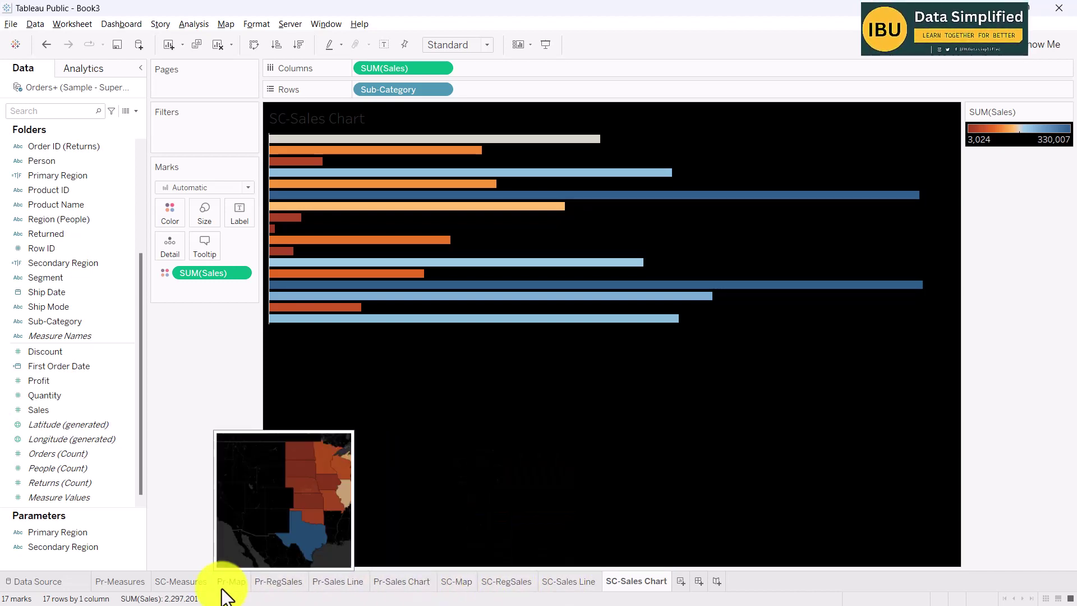
- Move the SC-Measures sheet between Pr-Sales Chart and SC-Map, and open the Pr-Measures sheet
{"action": "left_click", "coordinate": [170, 582]}
{"action": "mouse_move", "coordinate": [170, 582]}
{"action": "left_mouse_down"}
{"action": "mouse_move", "coordinate": [128, 584]}
{"action": "mouse_move", "coordinate": [464, 587]}
{"action": "mouse_move", "coordinate": [446, 584]}
{"action": "left_mouse_up"}
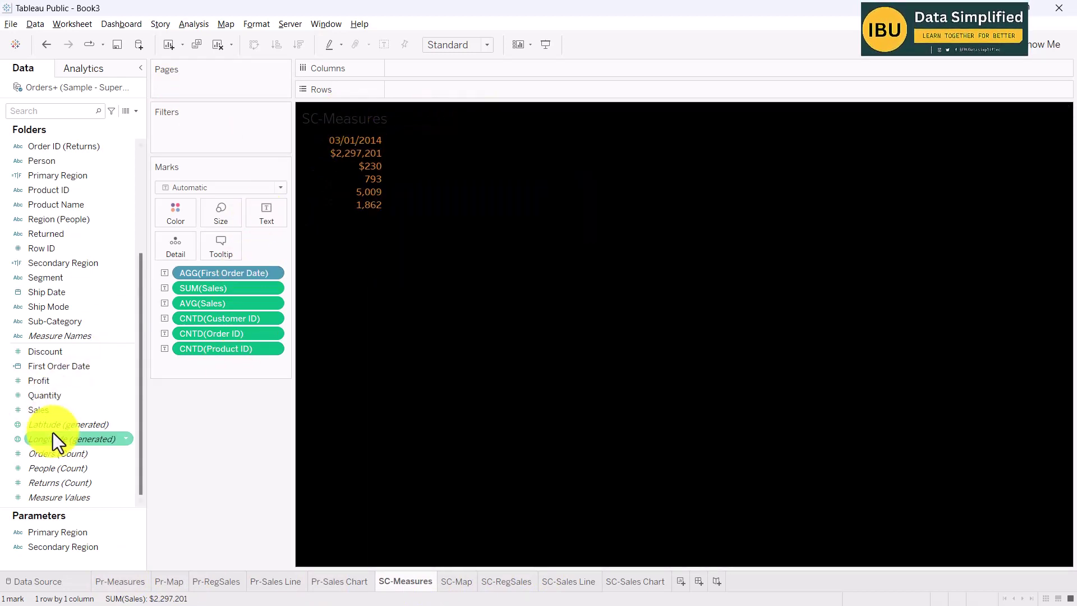
{"action": "left_click", "coordinate": [132, 584]}
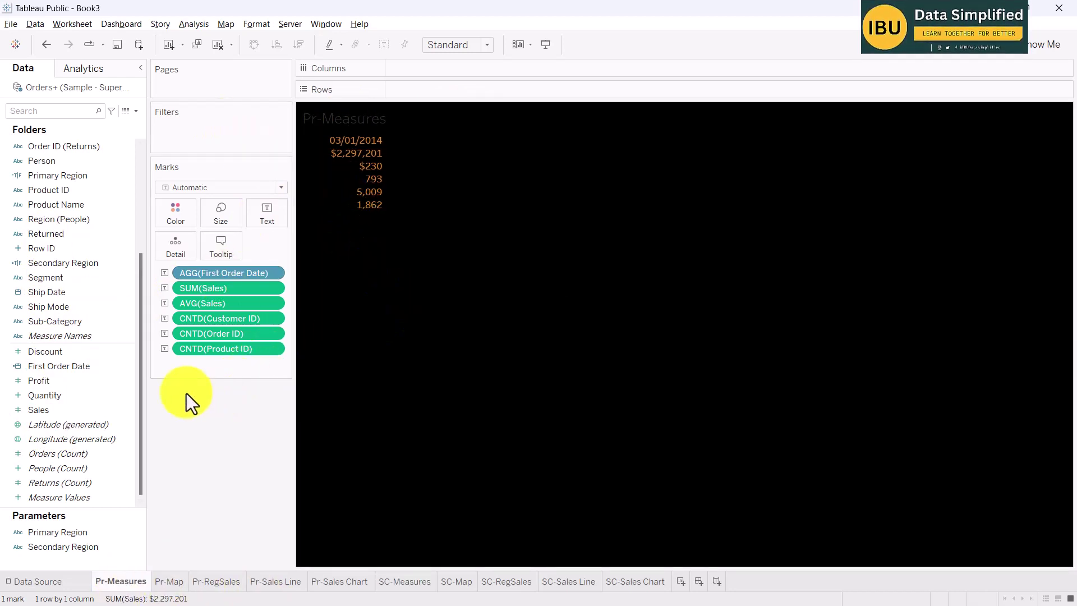
- Add a Region filter to the Pr-Measures sheet that keeps only Central
{"action": "scroll", "coordinate": [56, 191], "scroll_direction": "up", "scroll_amount": 4}
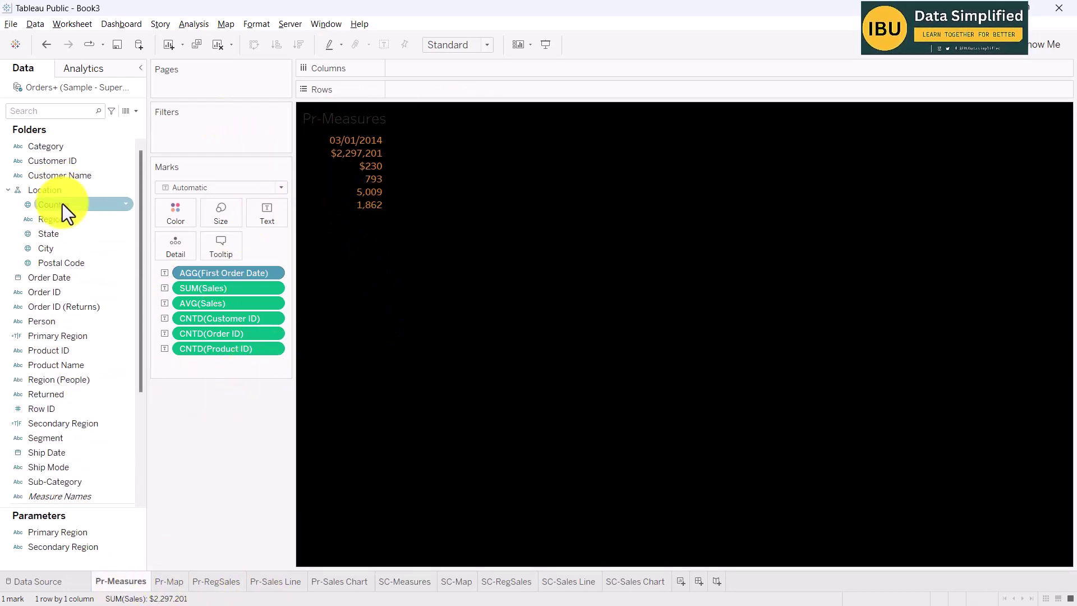
{"action": "left_click_drag", "start_coordinate": [50, 219], "coordinate": [176, 132]}
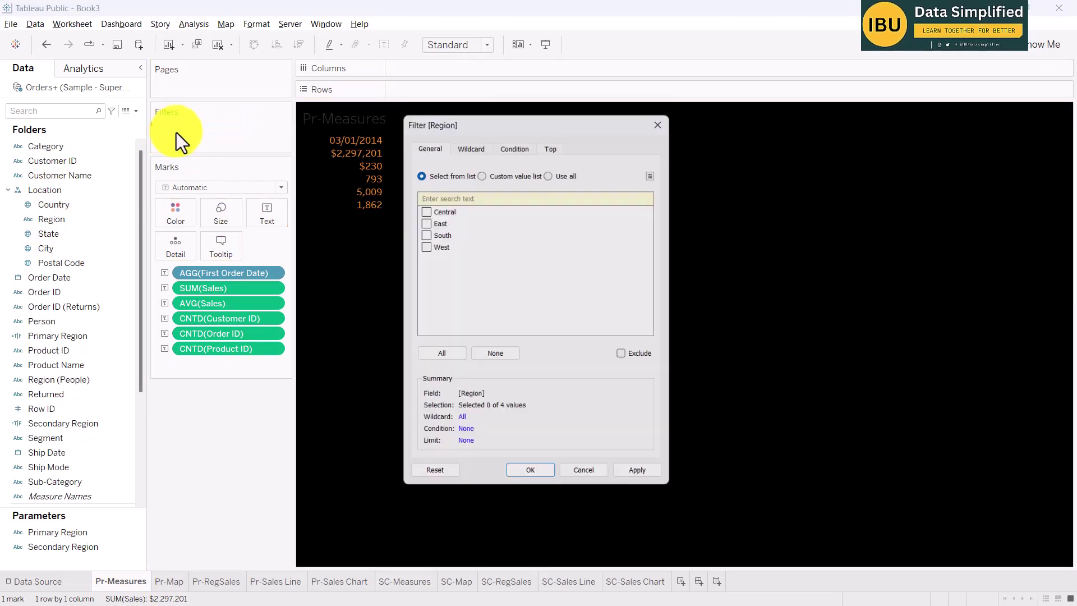
{"action": "left_click", "coordinate": [534, 479]}
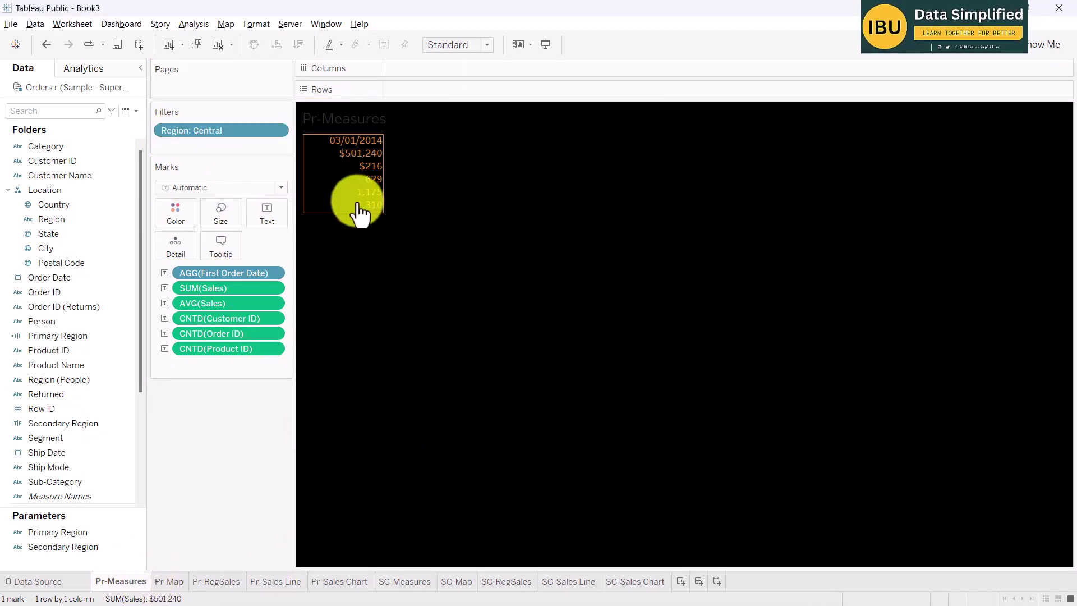
{"action": "mouse_move", "coordinate": [384, 185]}
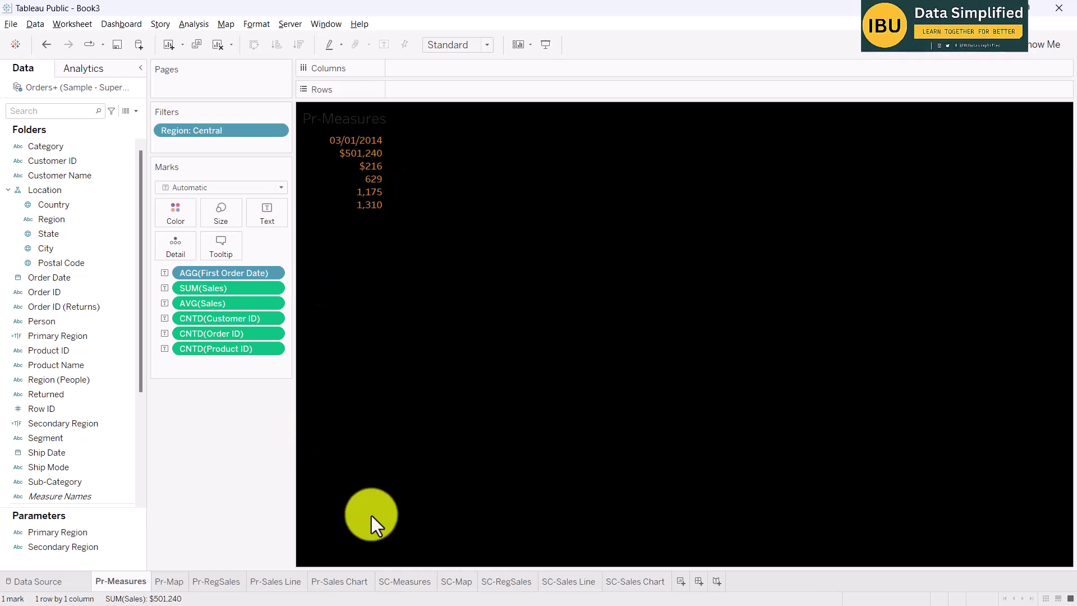
- Add a Region filter to the SC-Measures sheet that keeps only East
{"action": "left_click", "coordinate": [394, 581]}
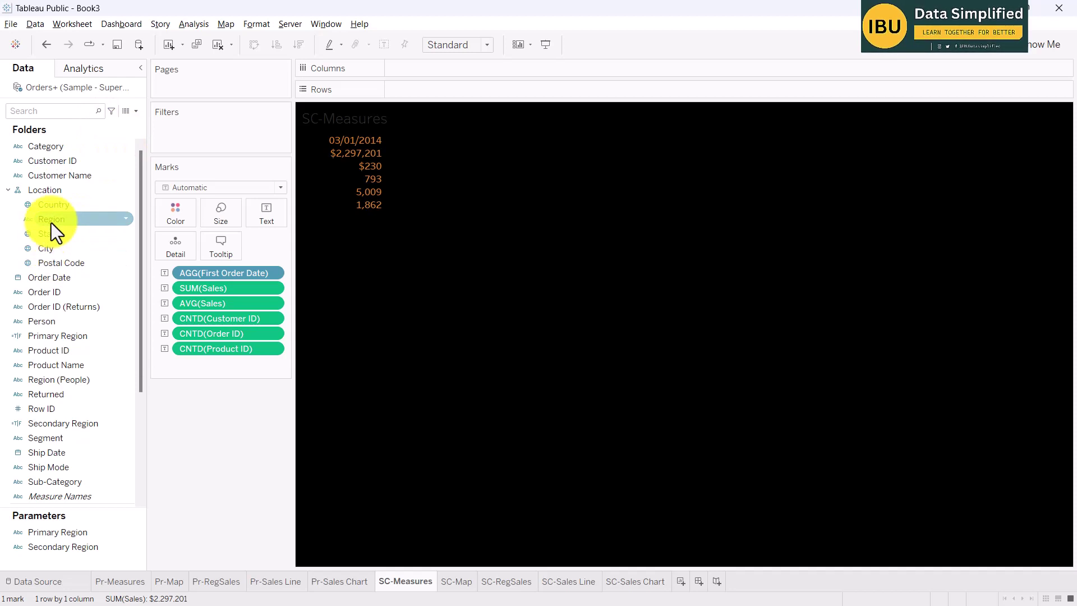
{"action": "left_click_drag", "start_coordinate": [51, 223], "coordinate": [174, 141]}
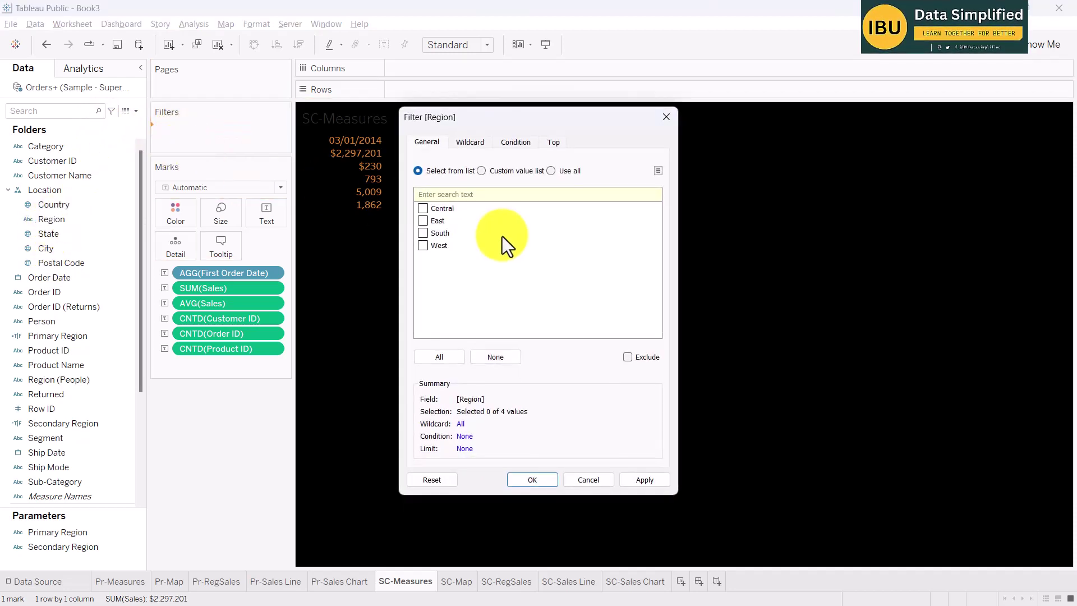
{"action": "left_click", "coordinate": [426, 220]}
{"action": "left_click", "coordinate": [529, 480]}
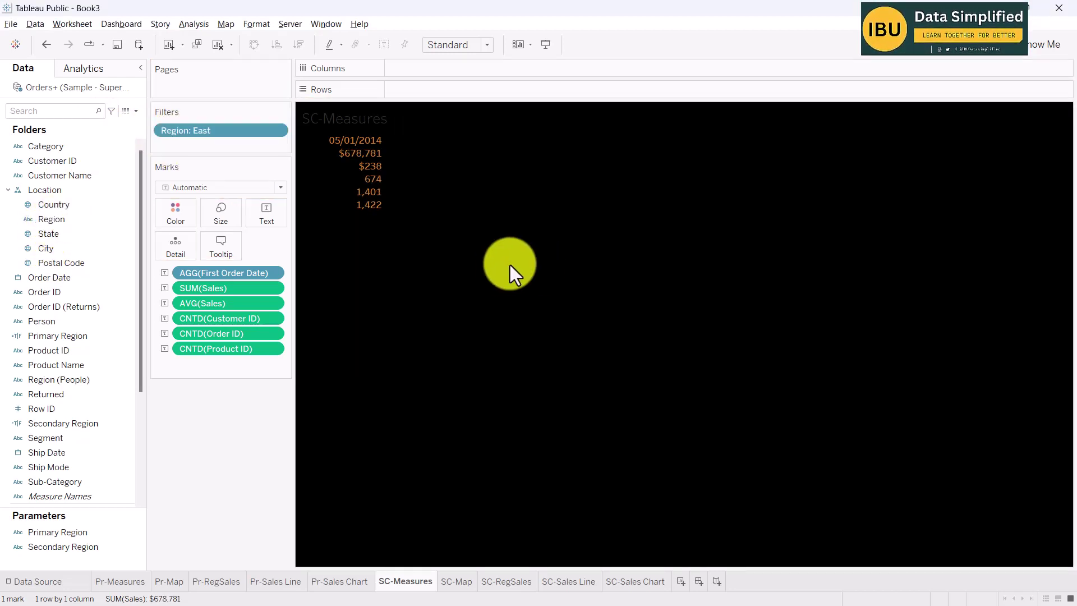
- Check the Pr-Map sheet and set the Region filter on the SC-Map sheet to East
{"action": "left_click", "coordinate": [169, 581]}
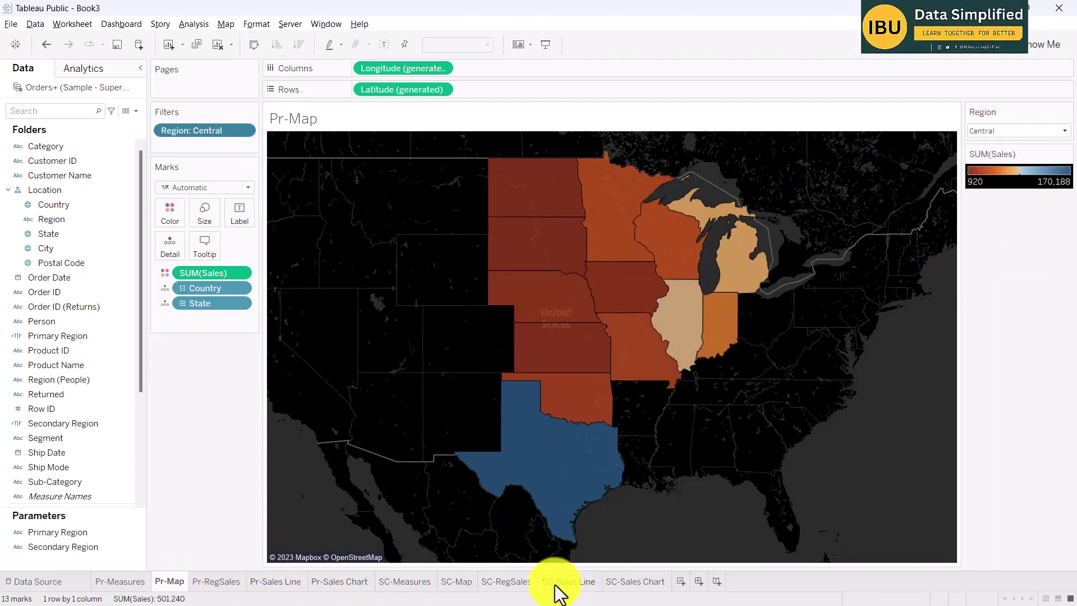
{"action": "left_click", "coordinate": [454, 587]}
{"action": "left_click", "coordinate": [1004, 131]}
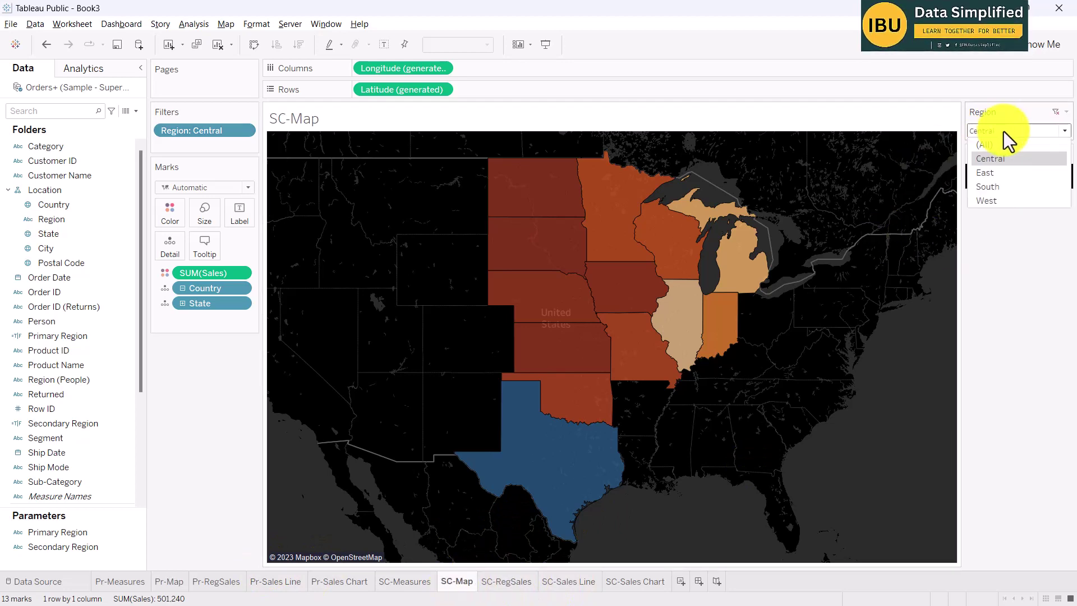
{"action": "left_click", "coordinate": [990, 172]}
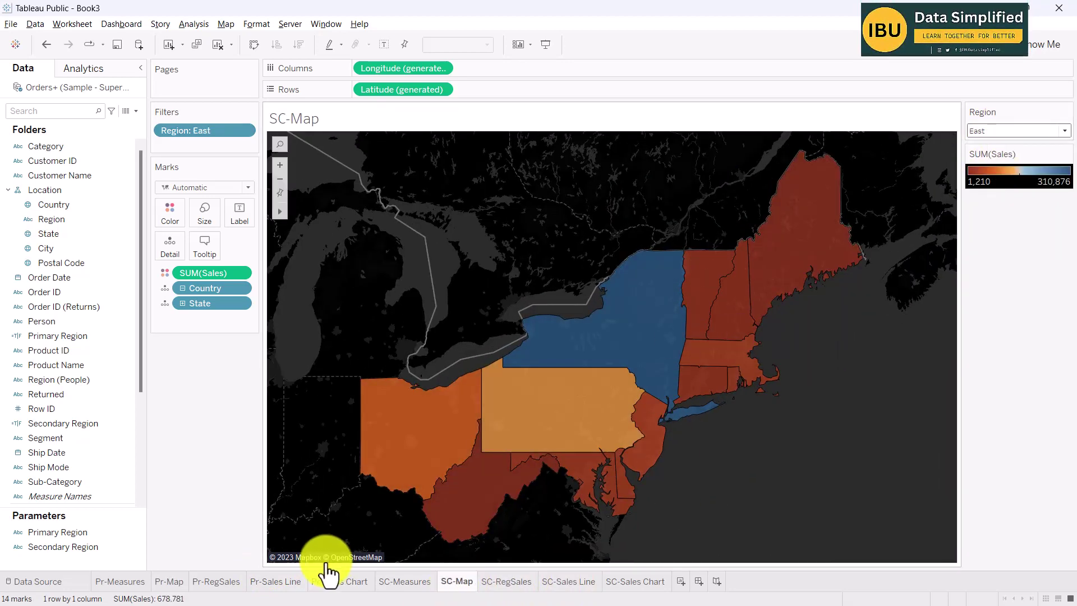
- Add a Region filter to the Pr-RegSales table that keeps only Central
{"action": "left_click", "coordinate": [221, 583]}
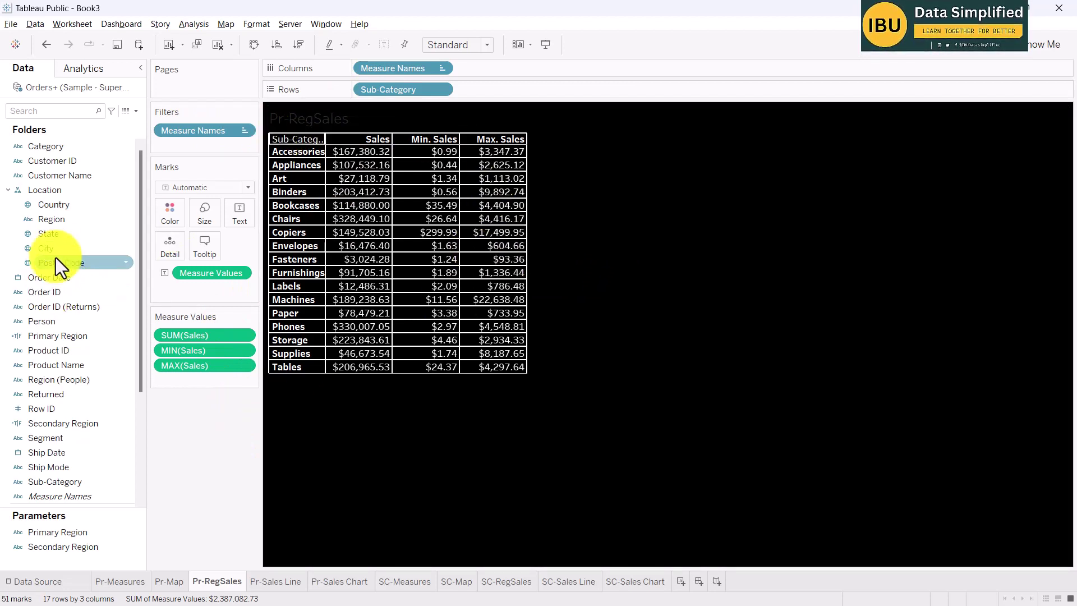
{"action": "left_click_drag", "start_coordinate": [67, 221], "coordinate": [169, 149]}
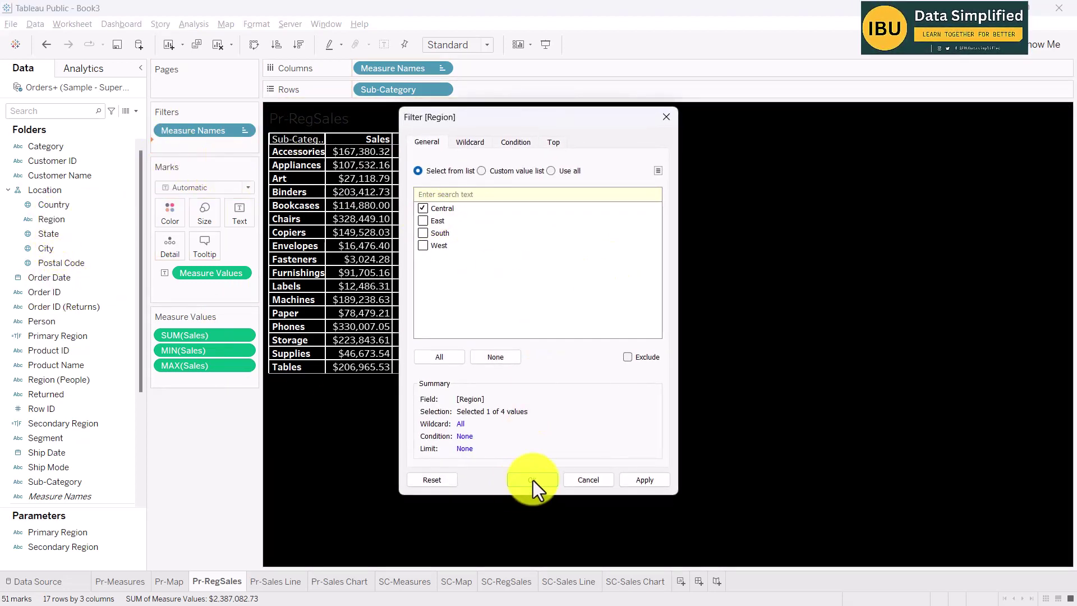
{"action": "left_click", "coordinate": [533, 480]}
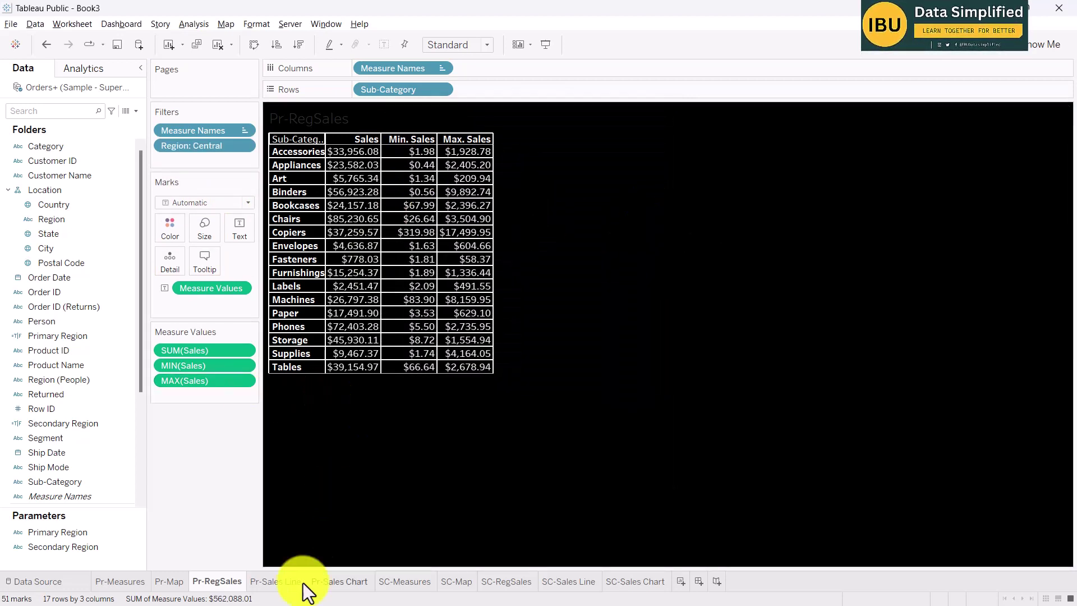
- Add a Region filter to the SC-RegSales table that keeps only East
{"action": "left_click", "coordinate": [518, 581]}
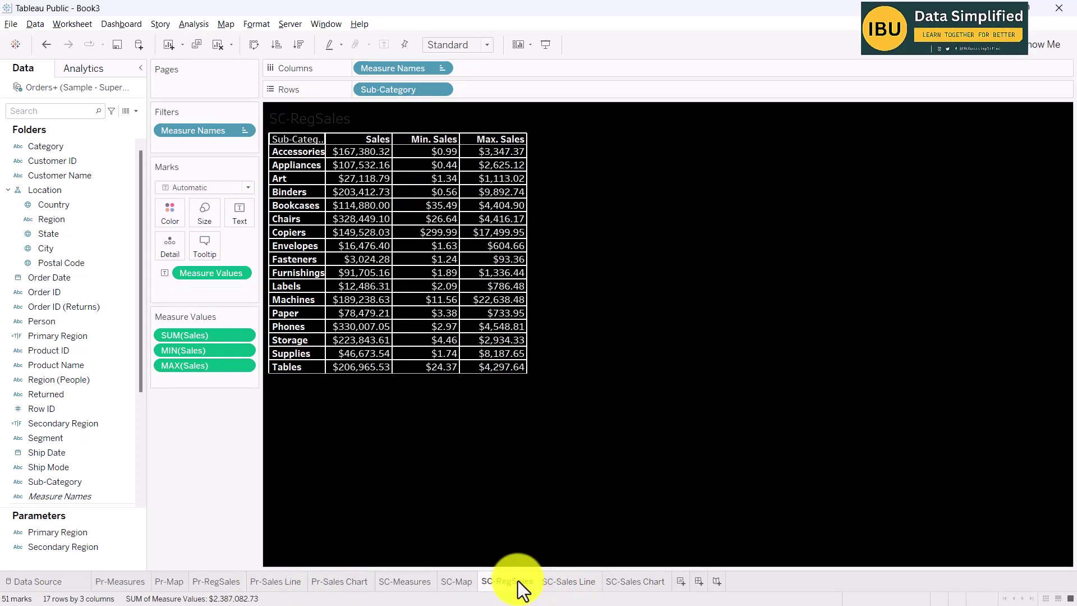
{"action": "left_click_drag", "start_coordinate": [51, 219], "coordinate": [156, 143]}
{"action": "left_click", "coordinate": [423, 220]}
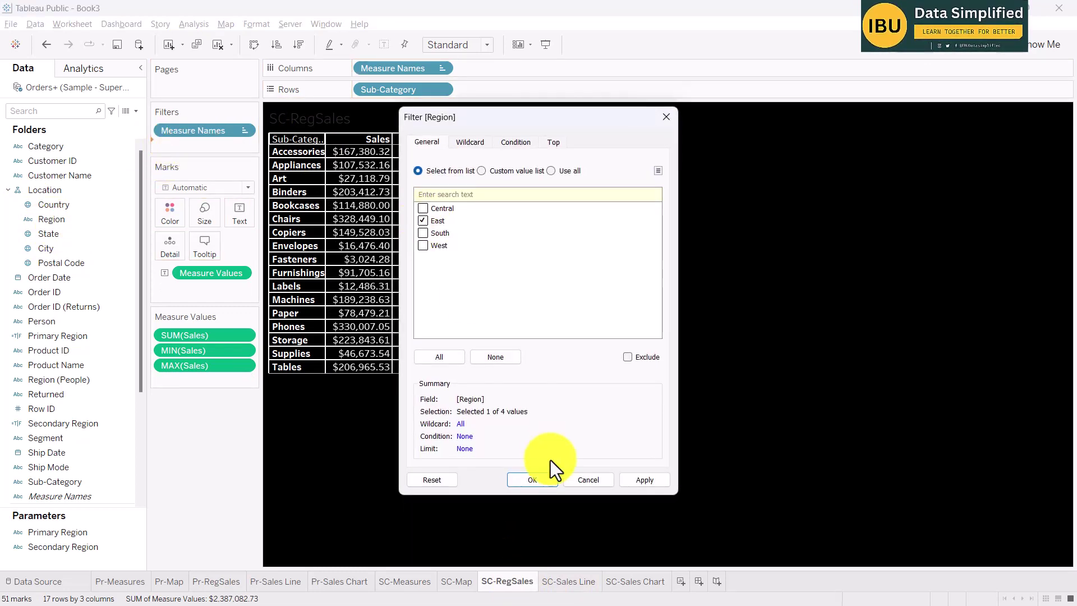
{"action": "left_click", "coordinate": [532, 480]}
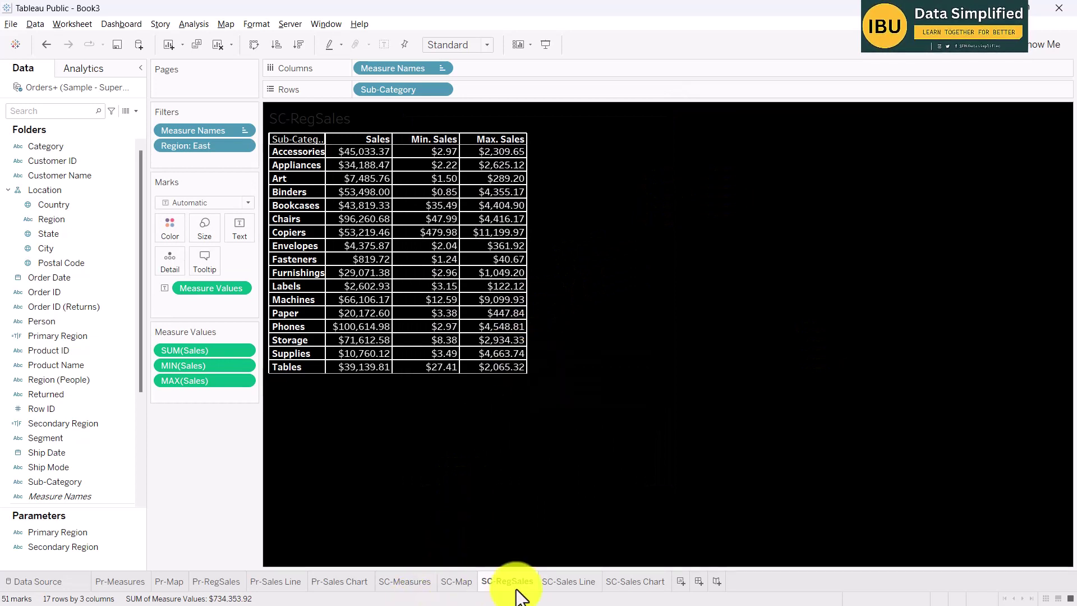
- Add a Region filter to the Pr-Sales Line sheet that keeps only Central
{"action": "left_click", "coordinate": [273, 581]}
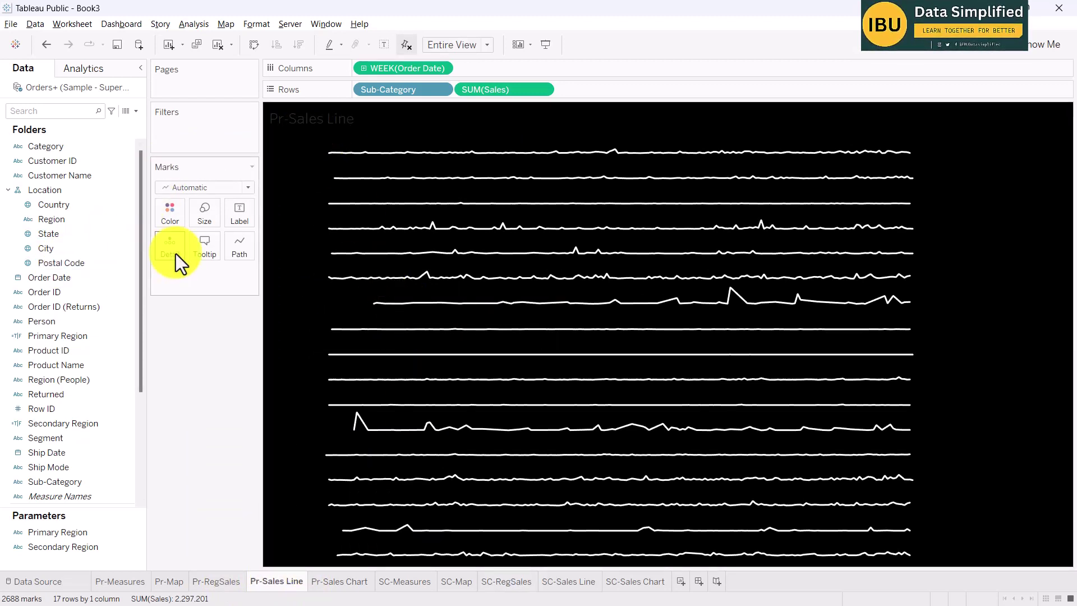
{"action": "left_click_drag", "start_coordinate": [51, 219], "coordinate": [170, 129]}
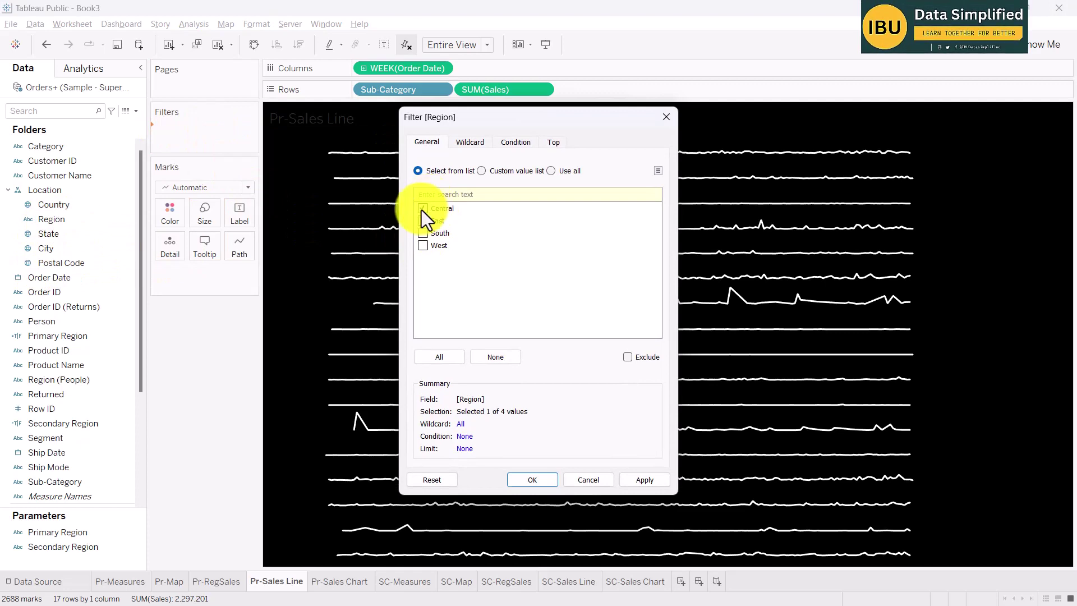
{"action": "left_click", "coordinate": [541, 479]}
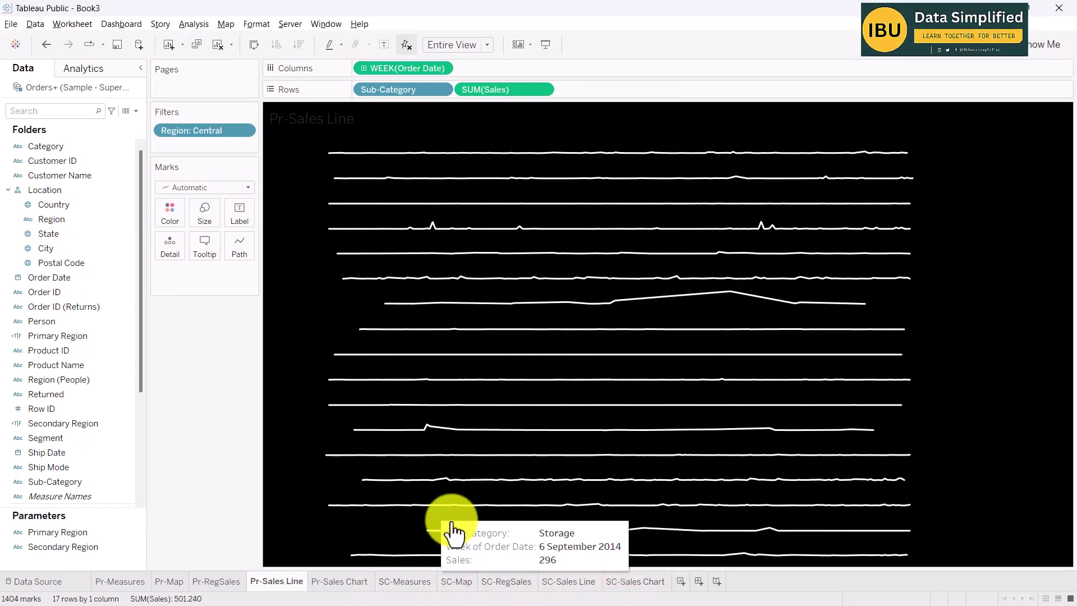
- Add a Region filter to the SC-Sales Line sheet that keeps only East
{"action": "mouse_move", "coordinate": [593, 592]}
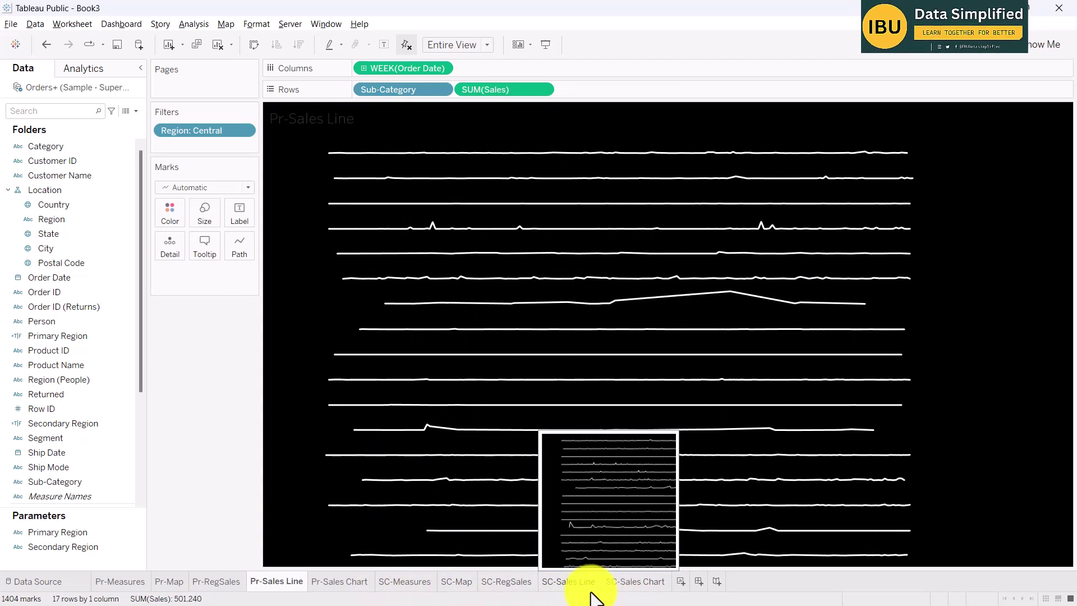
{"action": "left_click", "coordinate": [571, 586]}
{"action": "left_click", "coordinate": [42, 206]}
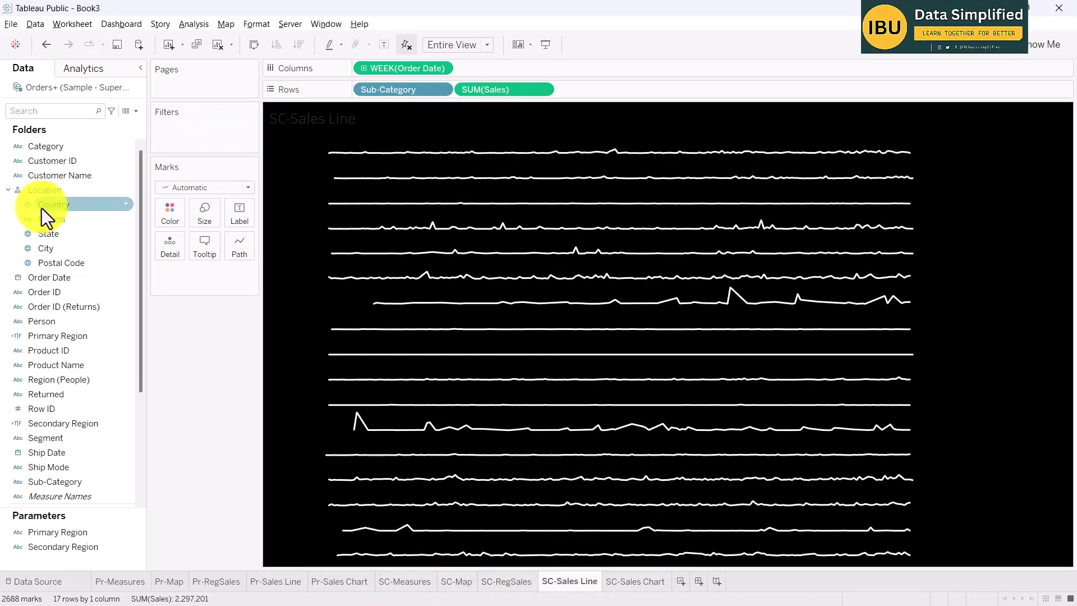
{"action": "left_click_drag", "start_coordinate": [51, 222], "coordinate": [208, 139]}
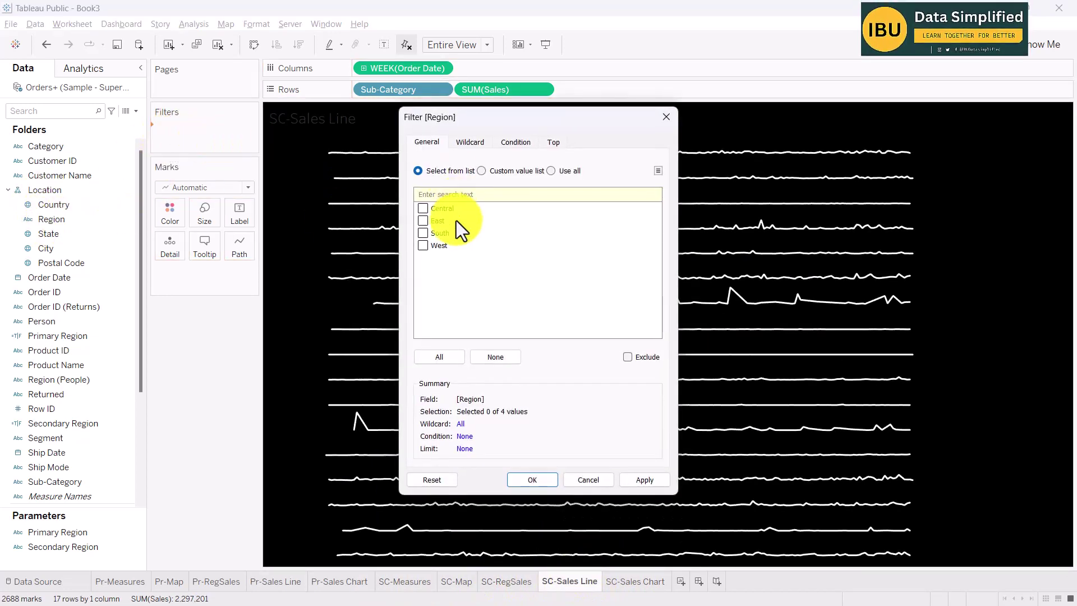
{"action": "left_click", "coordinate": [535, 478]}
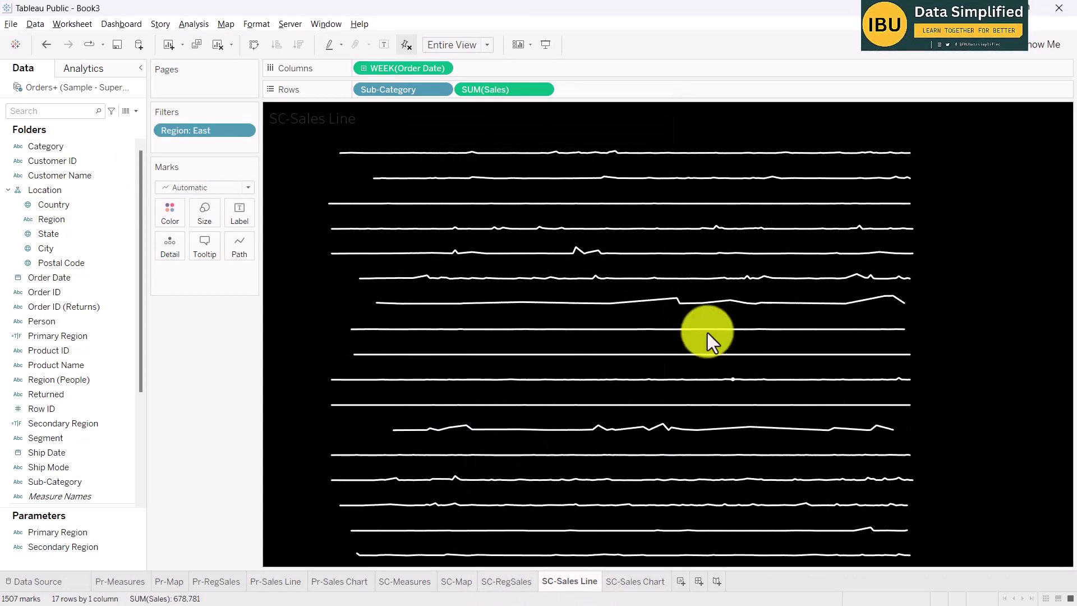
- Add a Region filter to the Pr-Sales Chart sheet with all regions selected
{"action": "left_click", "coordinate": [635, 582]}
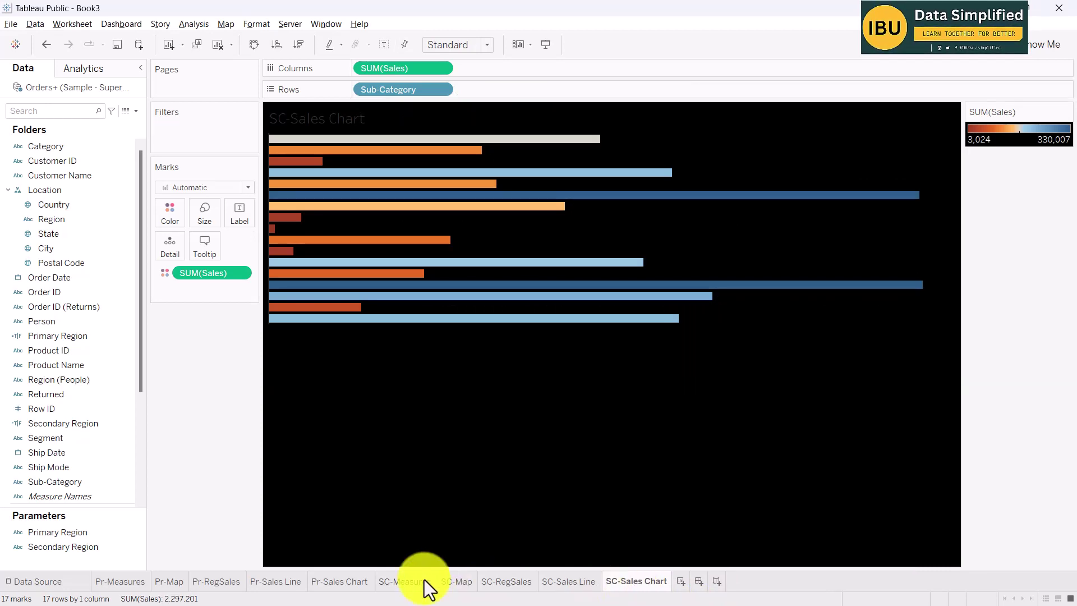
{"action": "left_click", "coordinate": [345, 583]}
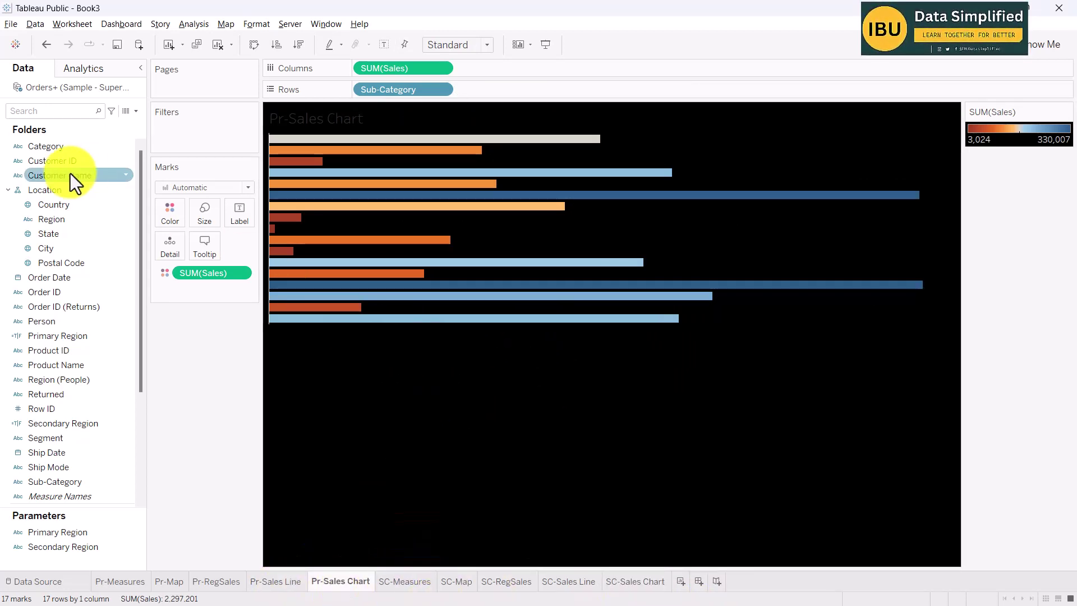
{"action": "left_click_drag", "start_coordinate": [53, 217], "coordinate": [165, 128]}
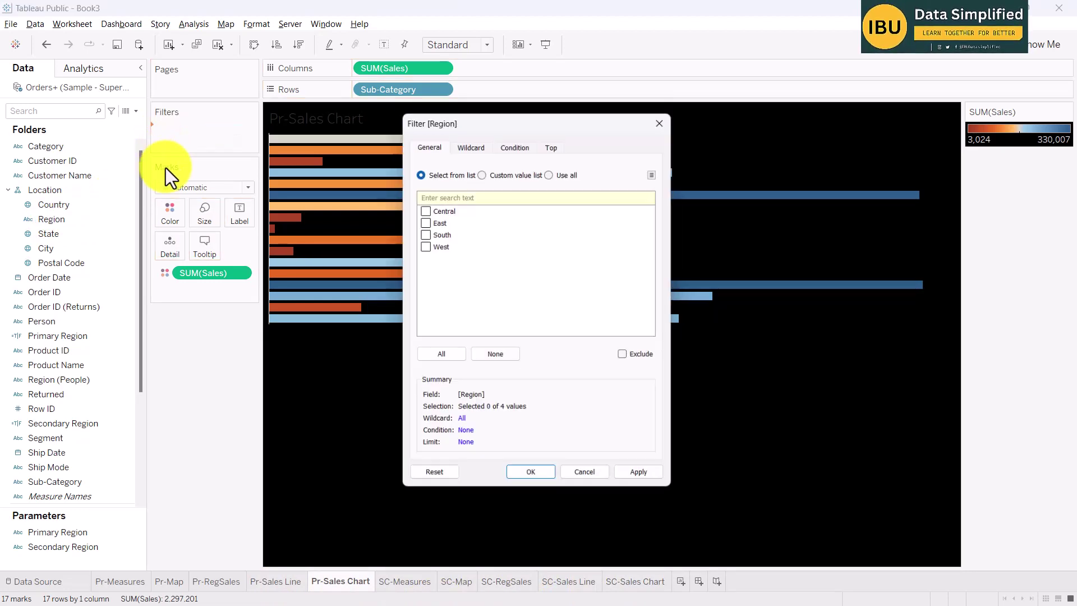
{"action": "left_click", "coordinate": [441, 357]}
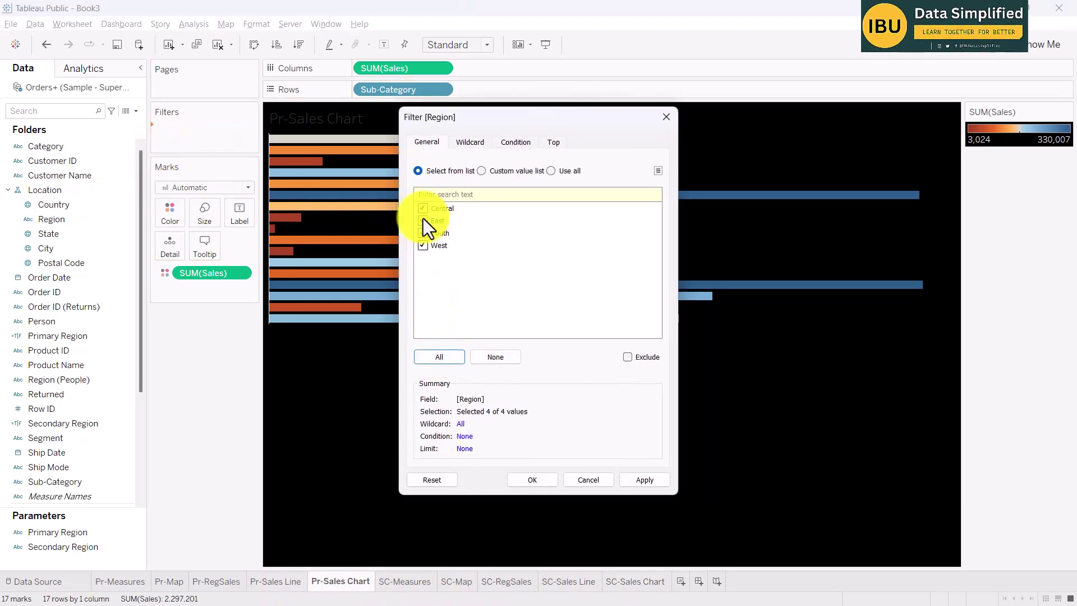
{"action": "left_click", "coordinate": [534, 479]}
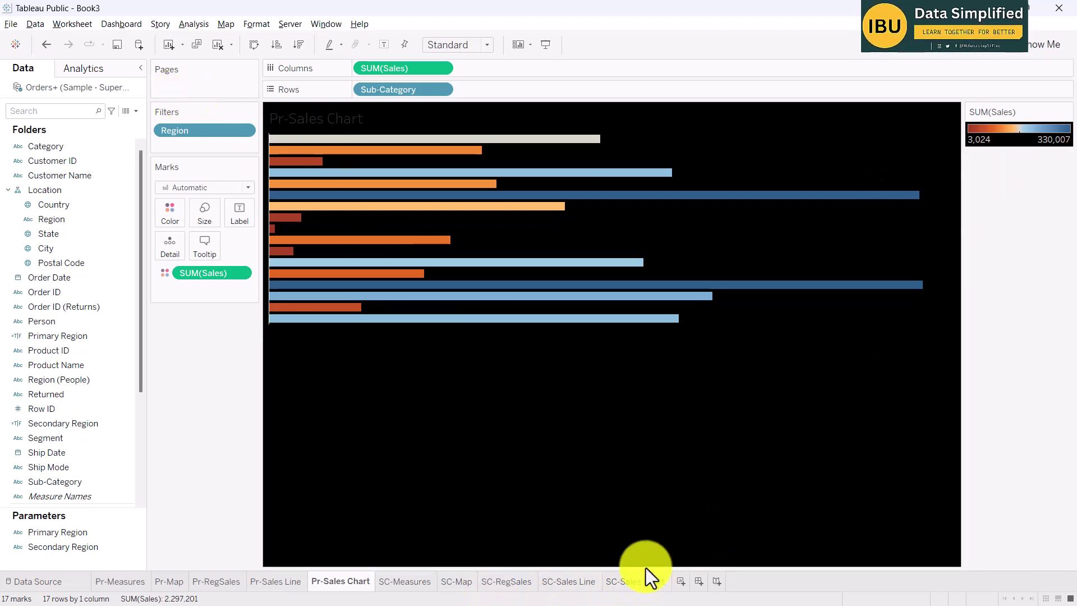
- Add a Region filter to the SC-Sales Chart sheet with all regions selected
{"action": "left_click", "coordinate": [629, 581]}
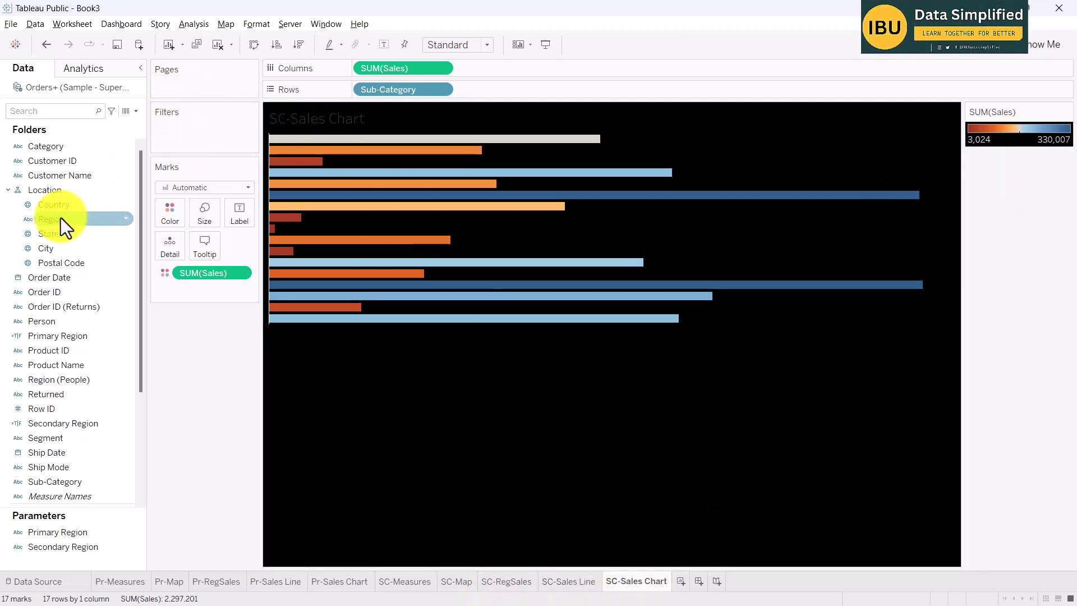
{"action": "left_click_drag", "start_coordinate": [54, 217], "coordinate": [166, 125]}
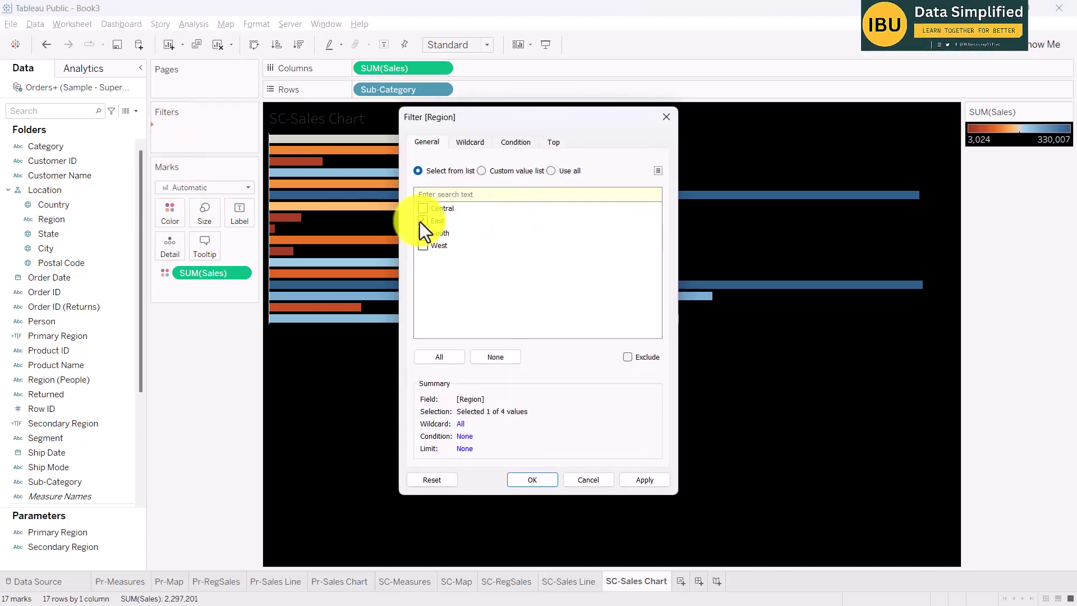
{"action": "left_click", "coordinate": [538, 478]}
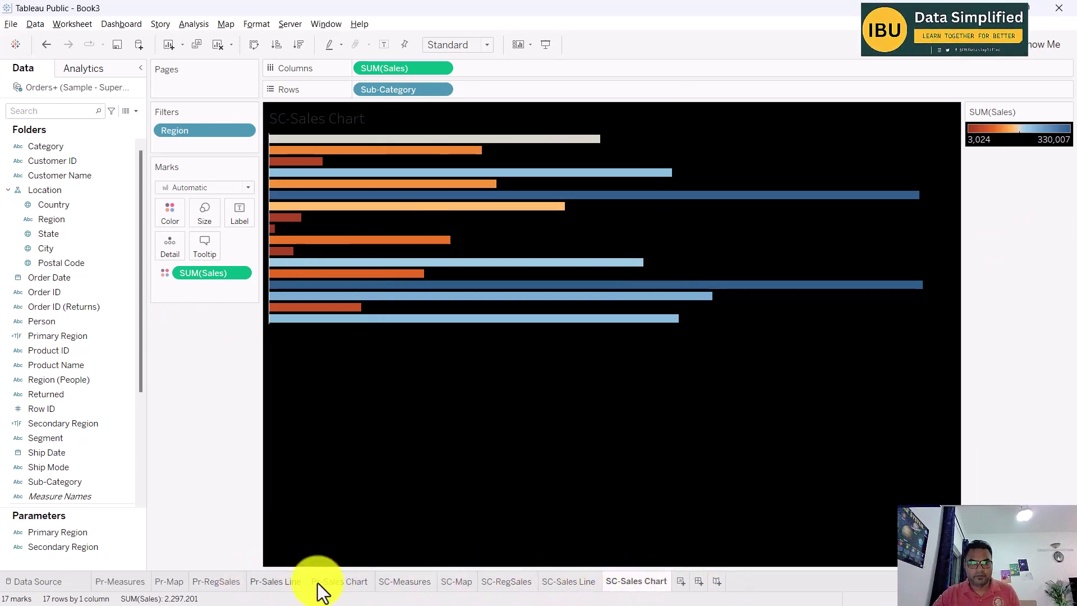
- Create a new dashboard and set its size to Automatic
{"action": "left_click", "coordinate": [699, 580]}
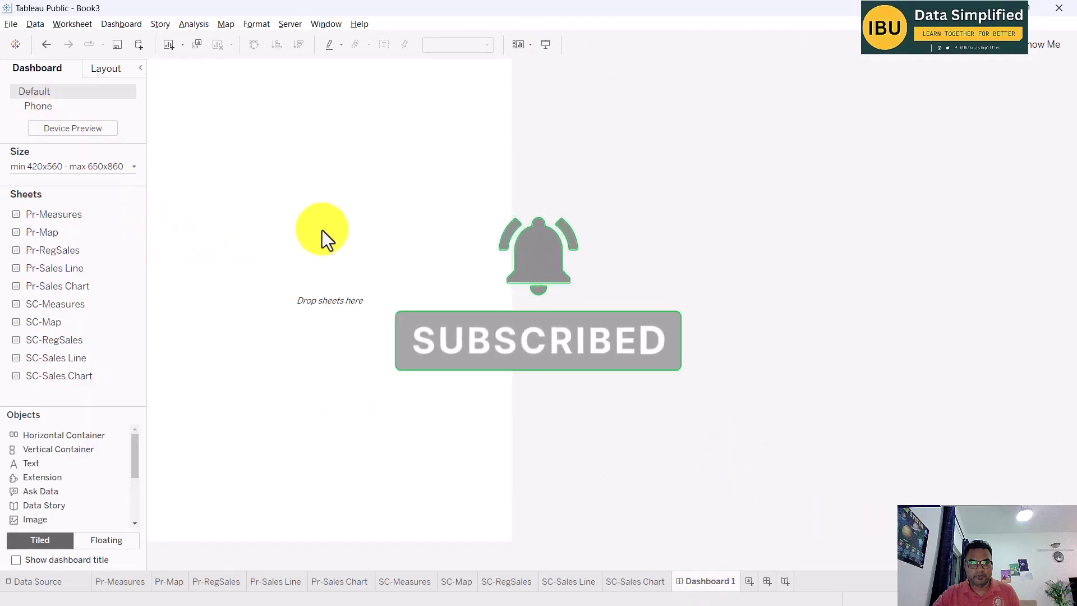
{"action": "left_click", "coordinate": [130, 166]}
{"action": "left_click", "coordinate": [70, 184]}
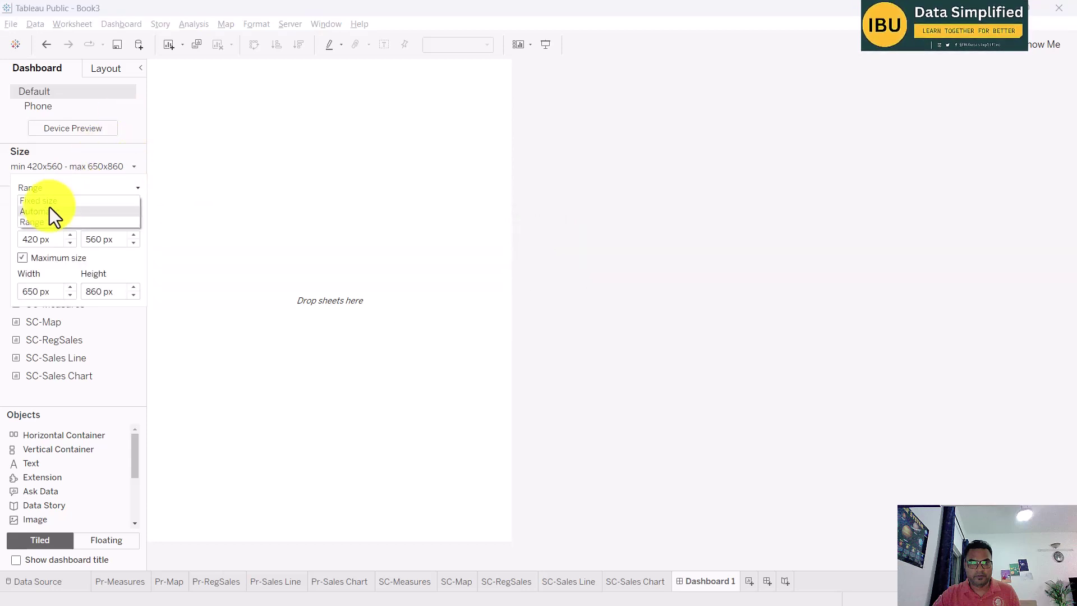
{"action": "left_click", "coordinate": [76, 167]}
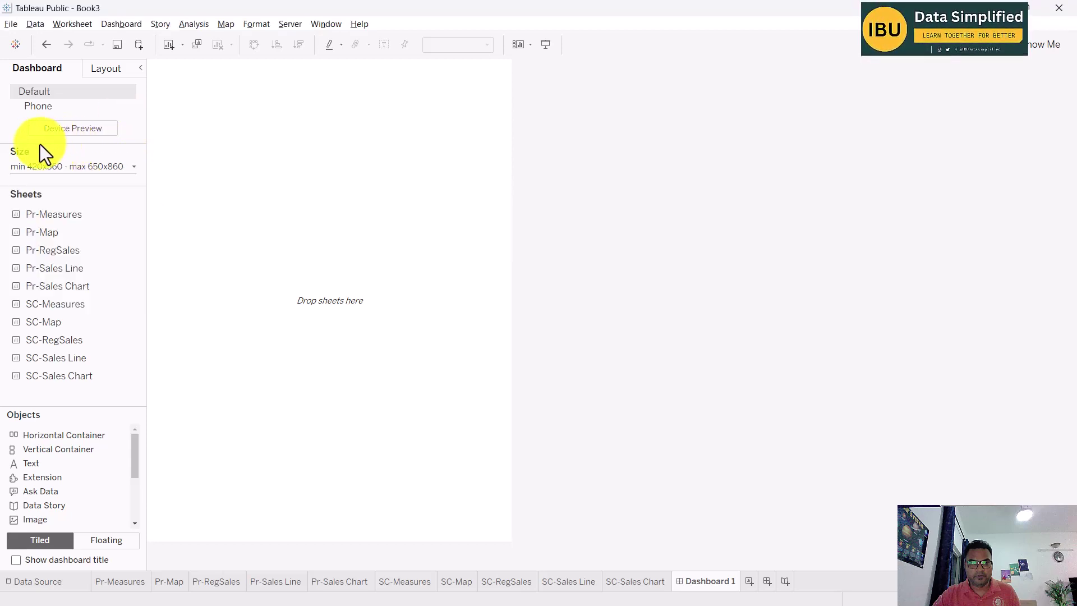
{"action": "left_click", "coordinate": [84, 167]}
{"action": "left_click", "coordinate": [51, 187]}
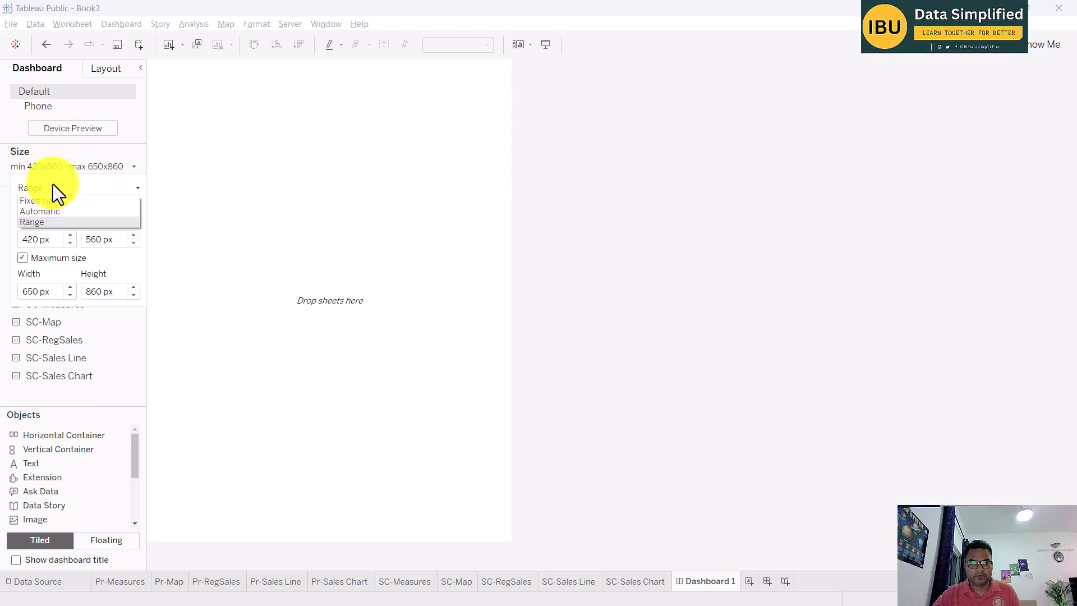
{"action": "left_click", "coordinate": [52, 206]}
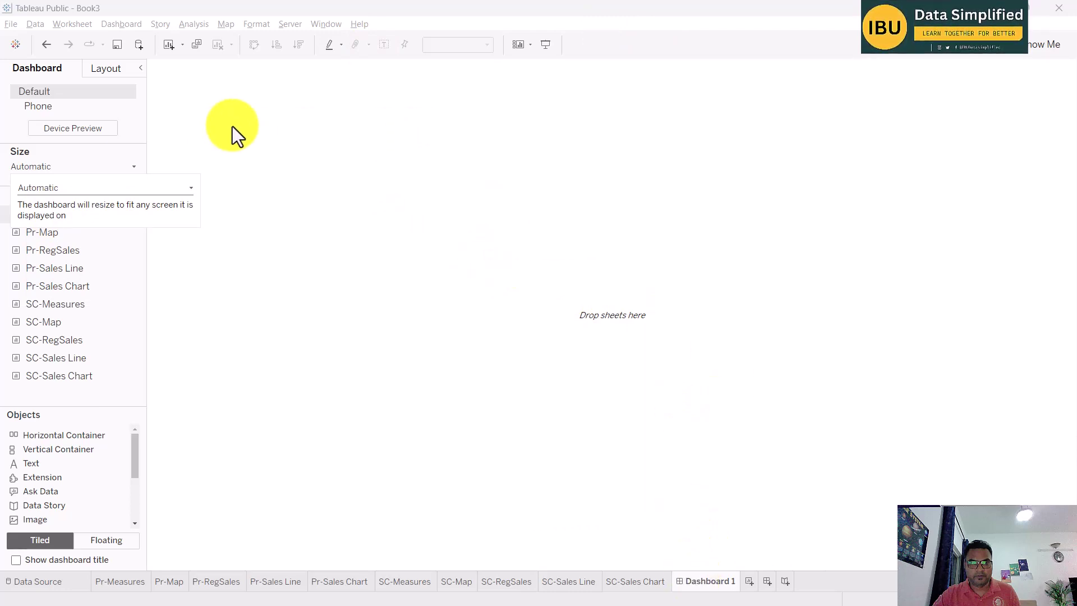
{"action": "left_click", "coordinate": [177, 421]}
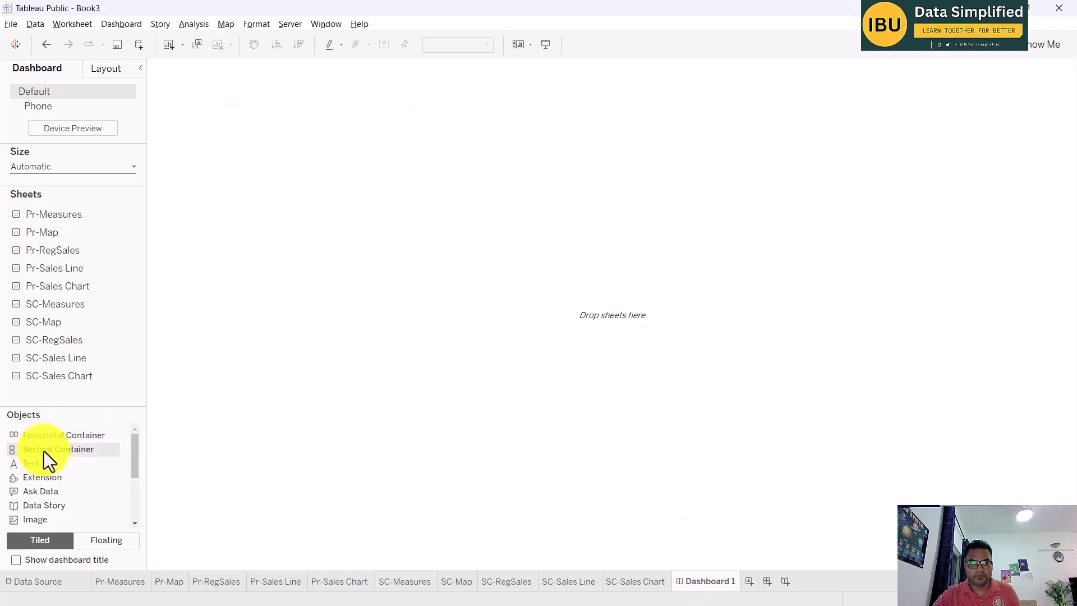
- Add a vertical container to the dashboard and insert a text object in it reading "Sales Comarison by Region"
{"action": "left_click_drag", "start_coordinate": [43, 451], "coordinate": [557, 171]}
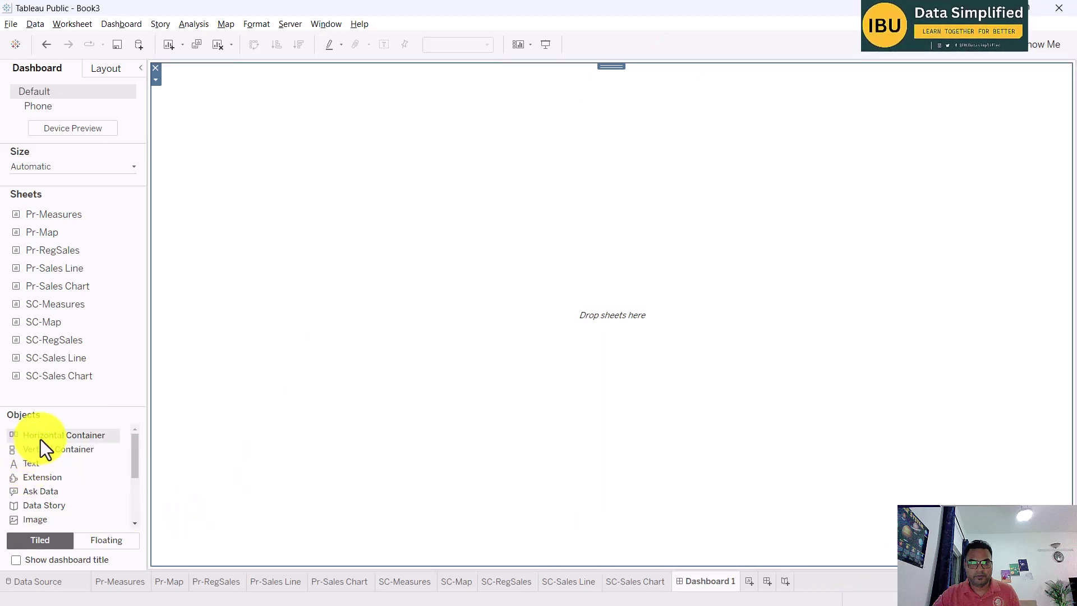
{"action": "mouse_move", "coordinate": [35, 467]}
{"action": "left_mouse_down"}
{"action": "mouse_move", "coordinate": [321, 133]}
{"action": "mouse_move", "coordinate": [343, 71]}
{"action": "mouse_move", "coordinate": [359, 89]}
{"action": "left_mouse_up"}
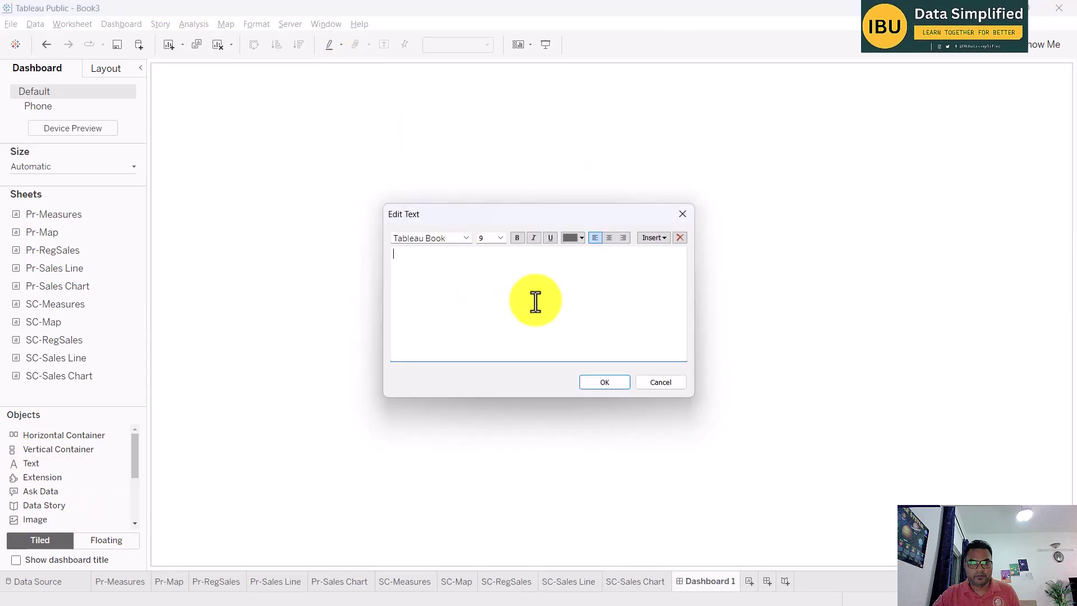
{"action": "left_click", "coordinate": [535, 302]}
{"action": "key", "text": "alt+Tab"}
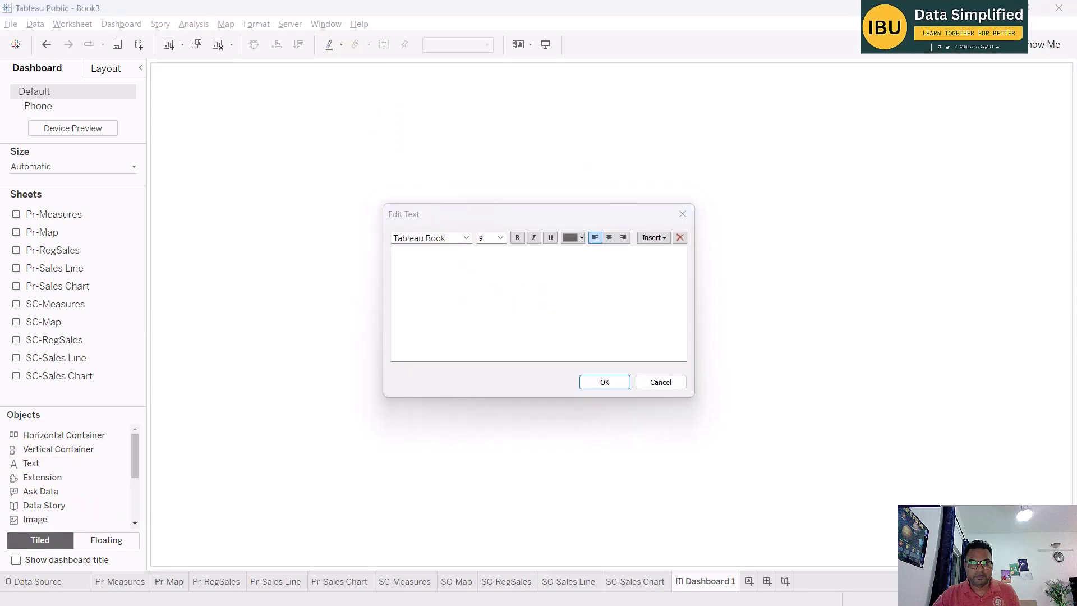
{"action": "left_click", "coordinate": [476, 296]}
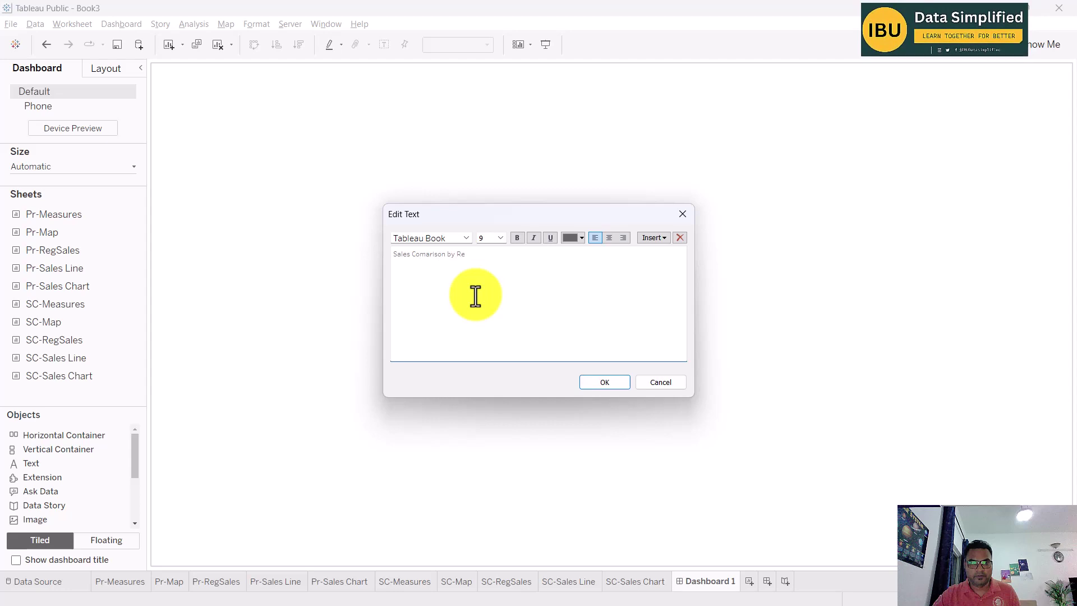
- Format the title text as white, bold, size 20, and shrink its text object to a thin strip above the empty area
{"action": "key", "text": "ctrl+a"}
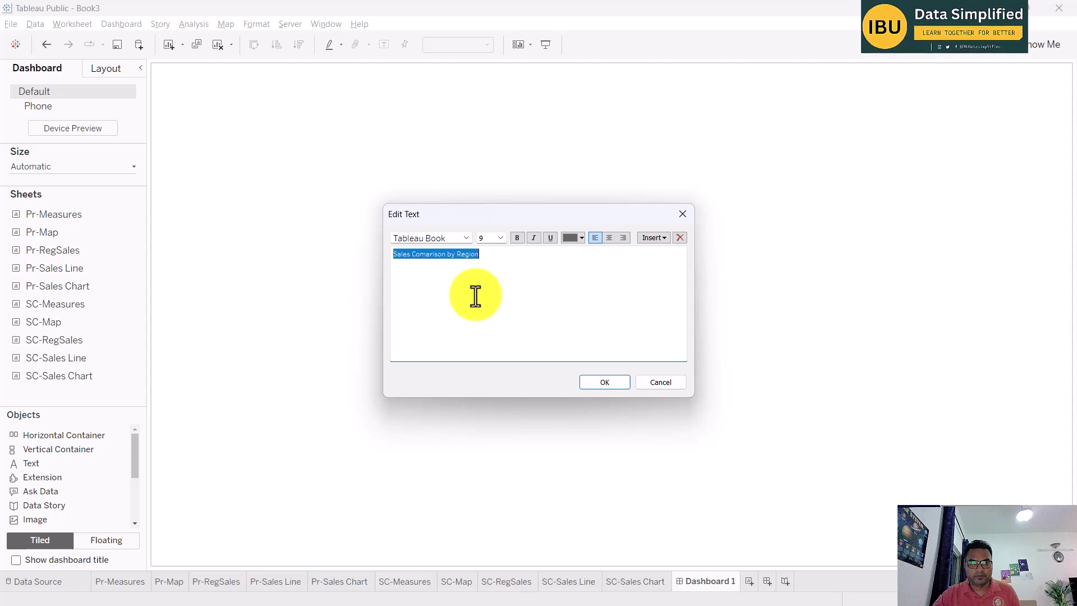
{"action": "left_click", "coordinate": [582, 237]}
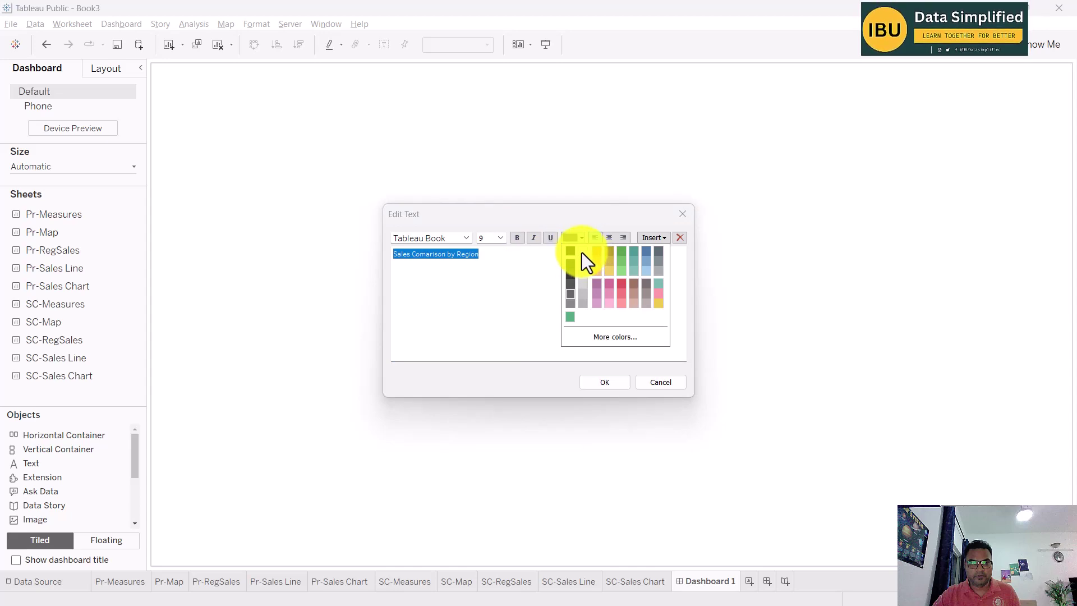
{"action": "left_click", "coordinate": [582, 252]}
{"action": "left_click", "coordinate": [501, 237]}
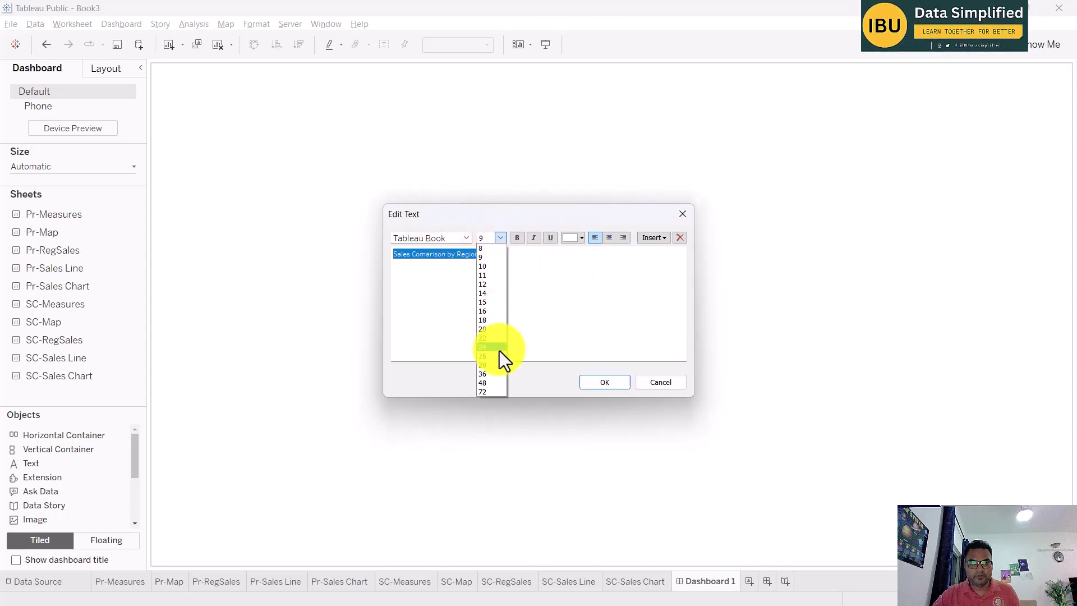
{"action": "left_click", "coordinate": [493, 322]}
{"action": "left_click", "coordinate": [499, 238]}
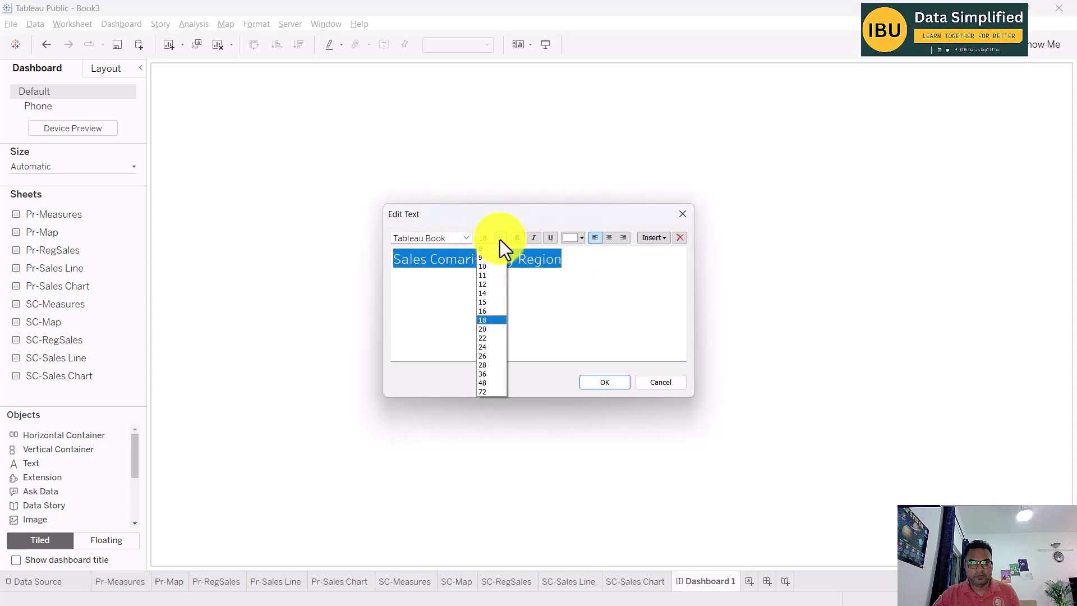
{"action": "left_click", "coordinate": [492, 329]}
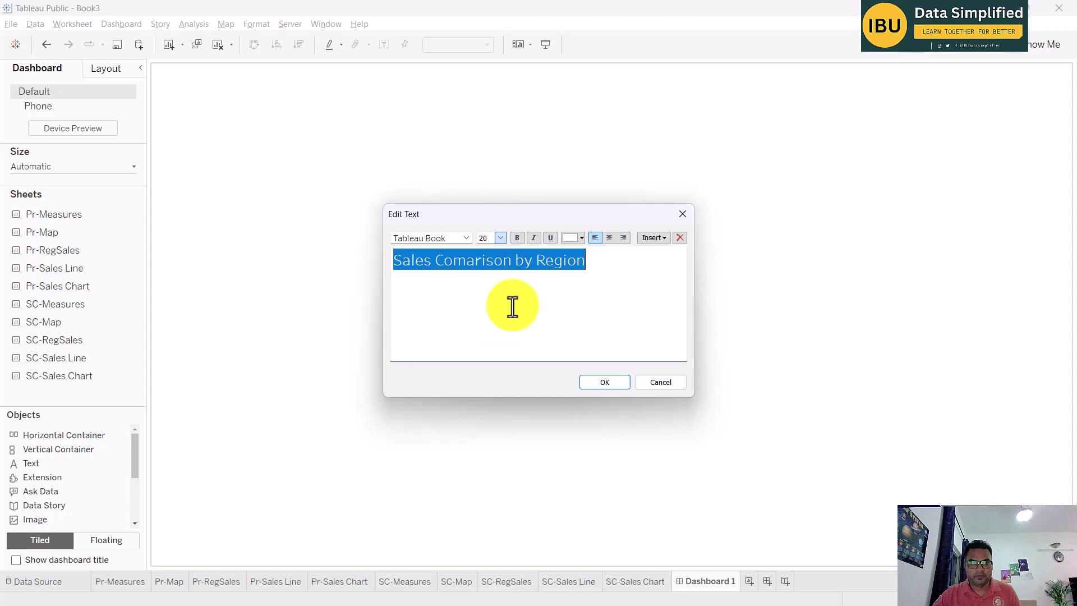
{"action": "left_click", "coordinate": [516, 240]}
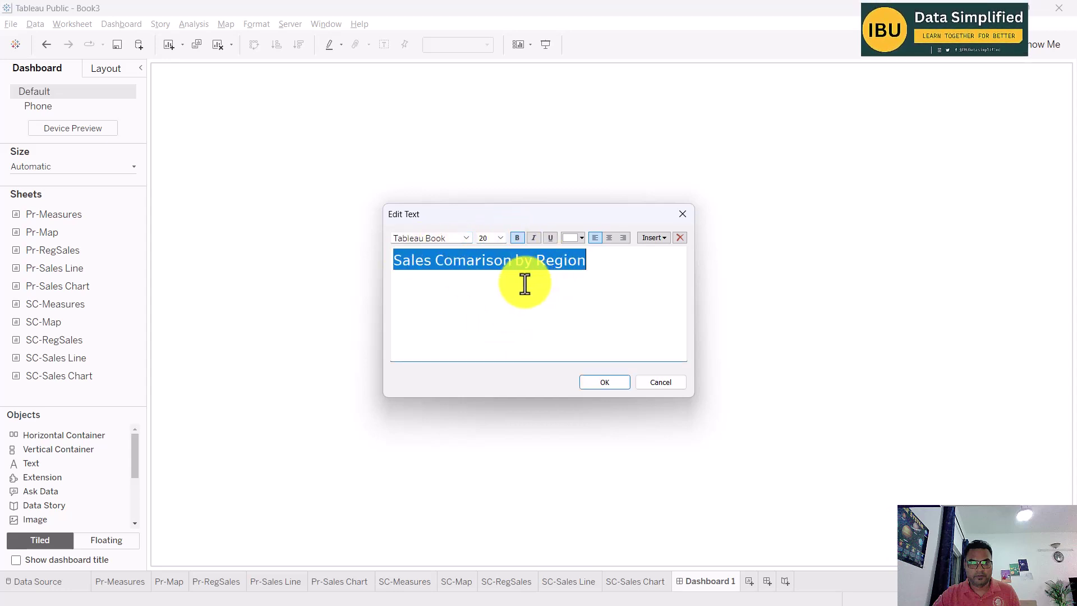
{"action": "left_click", "coordinate": [605, 382]}
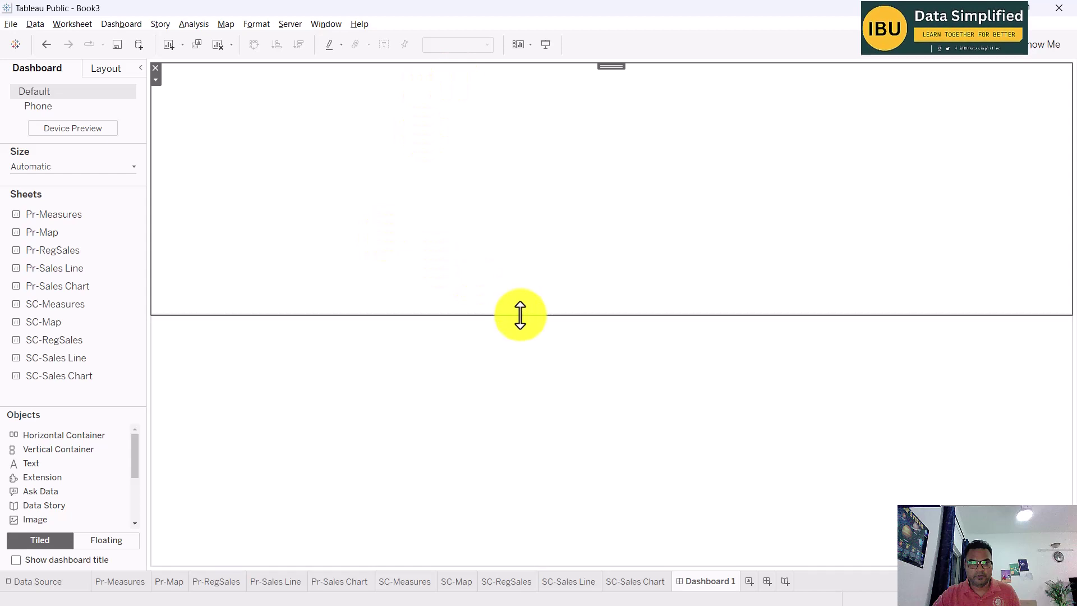
{"action": "left_click_drag", "start_coordinate": [519, 312], "coordinate": [518, 92]}
- Set the default dashboard shading to black and make the title strip slightly taller
{"action": "left_click", "coordinate": [129, 23]}
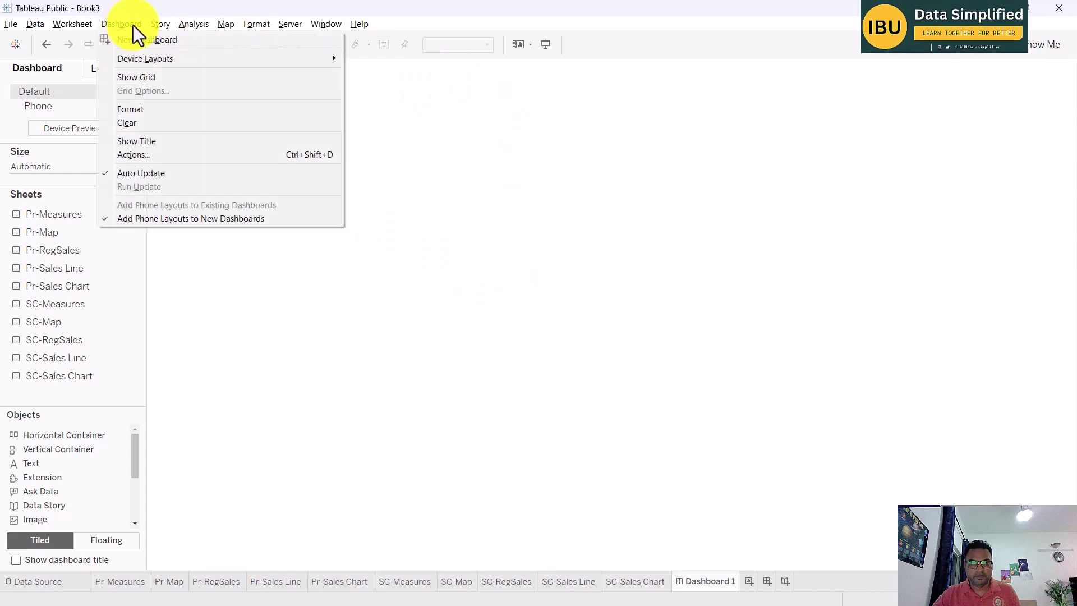
{"action": "left_click", "coordinate": [143, 111]}
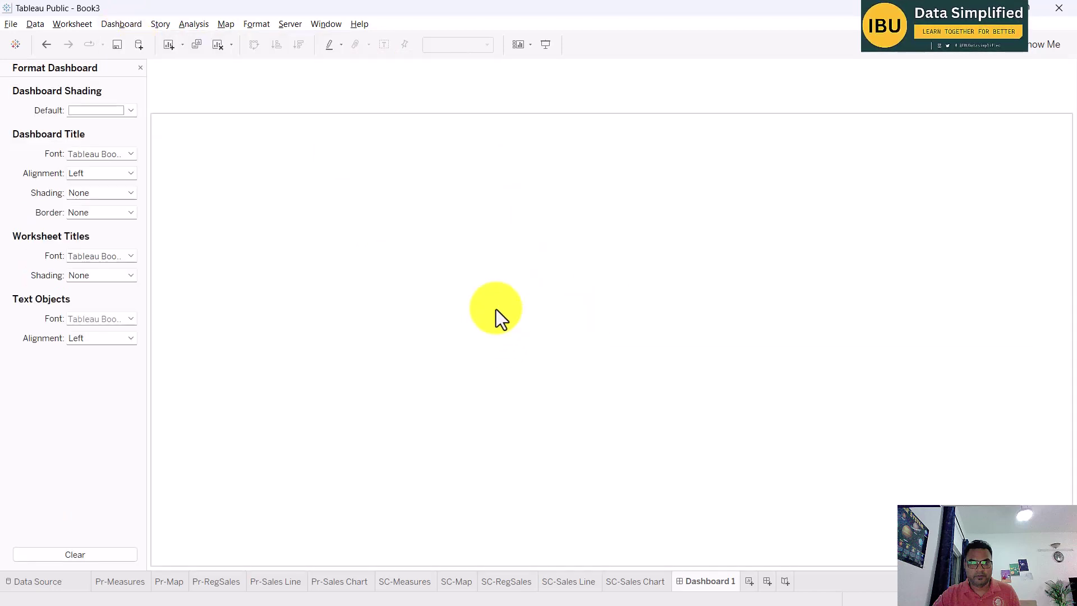
{"action": "left_click", "coordinate": [115, 111]}
{"action": "left_click", "coordinate": [77, 142]}
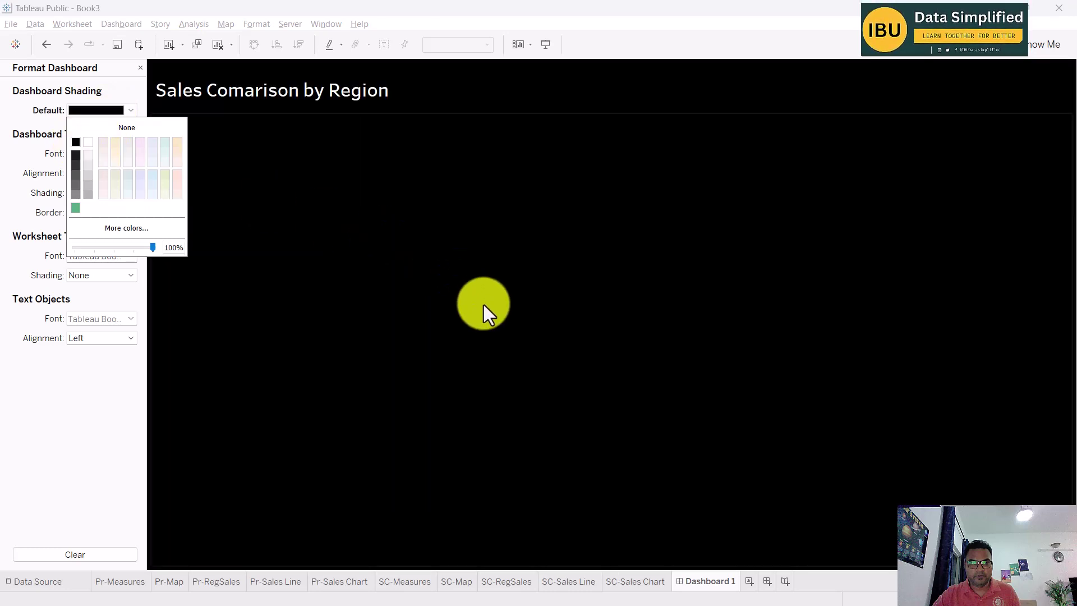
{"action": "left_click", "coordinate": [490, 291]}
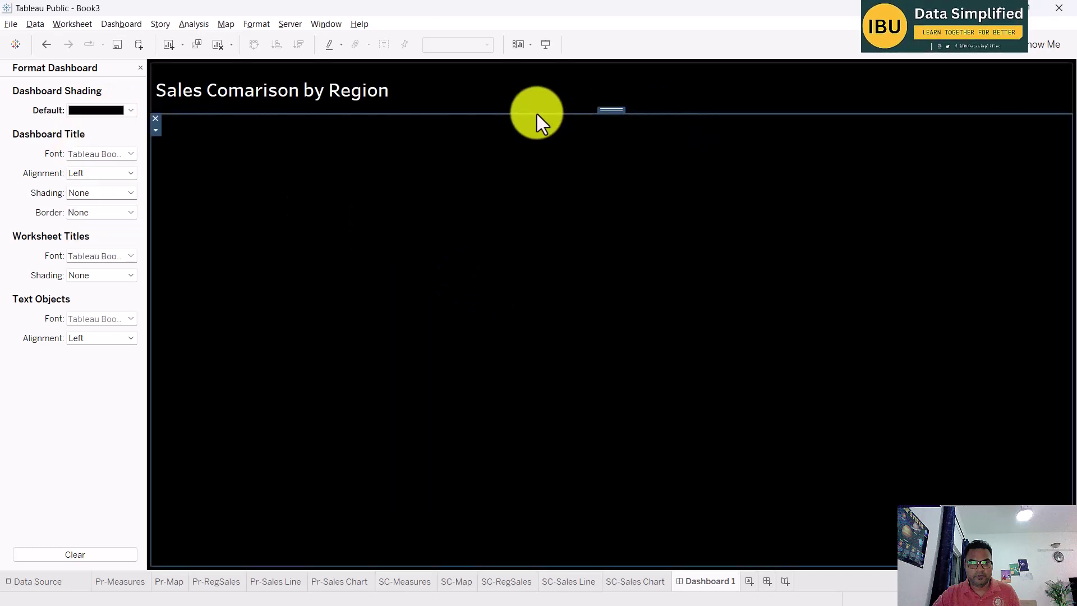
{"action": "left_click_drag", "start_coordinate": [537, 113], "coordinate": [537, 136]}
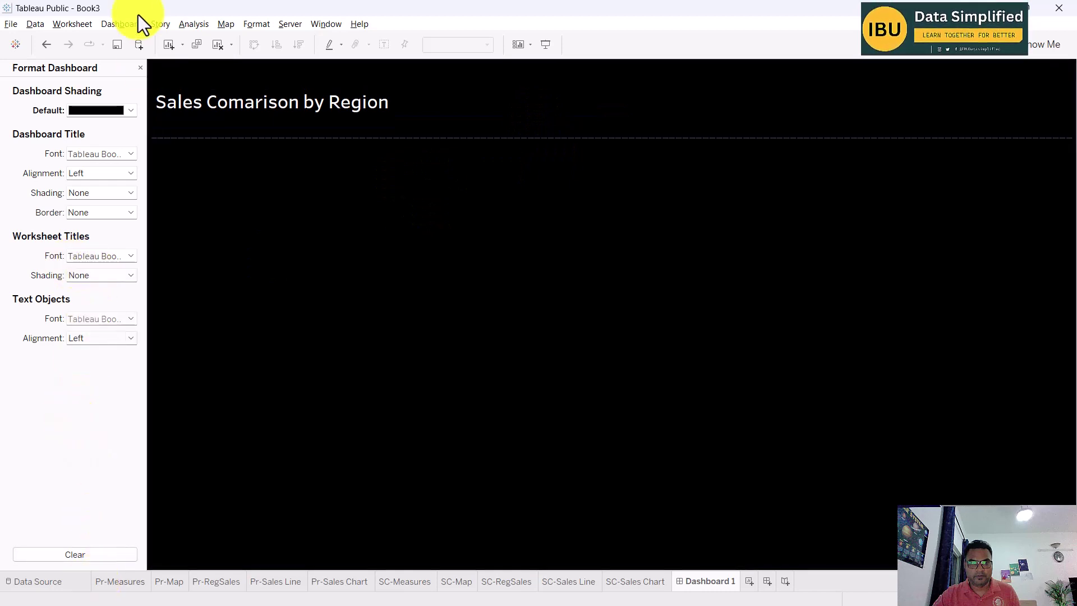
{"action": "left_click", "coordinate": [140, 68]}
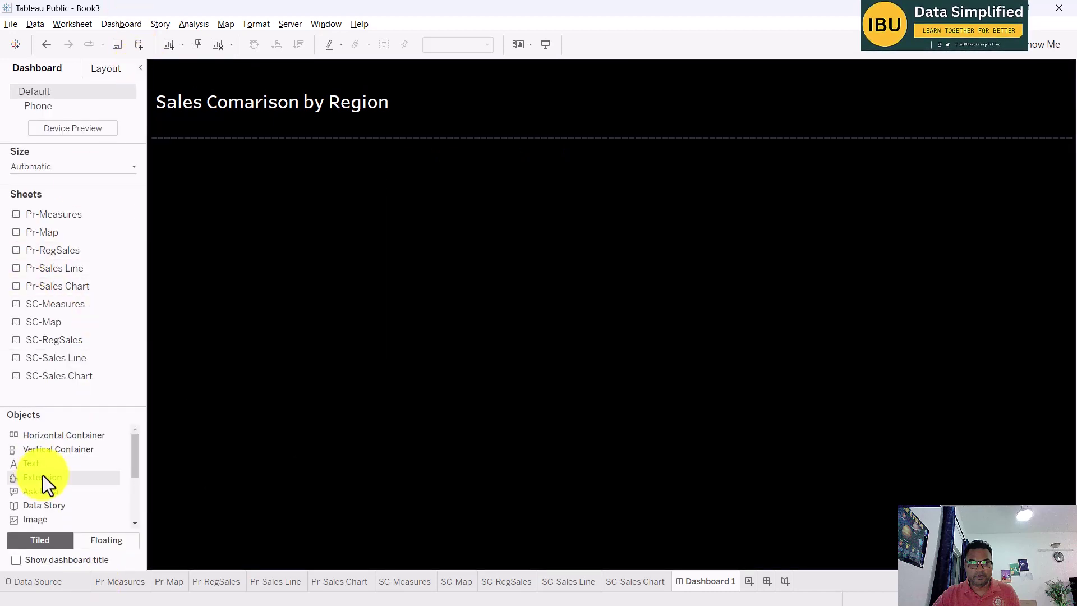
- Add a text object below the title reading "Primary Region" in white, bold, size 15
{"action": "left_click_drag", "start_coordinate": [34, 464], "coordinate": [430, 123]}
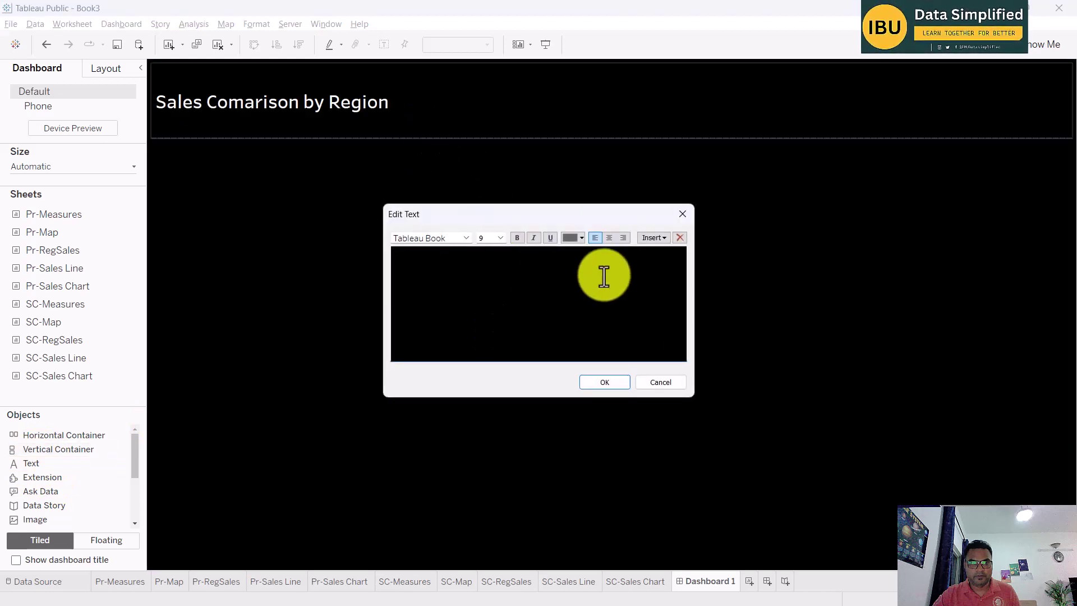
{"action": "left_click", "coordinate": [581, 239]}
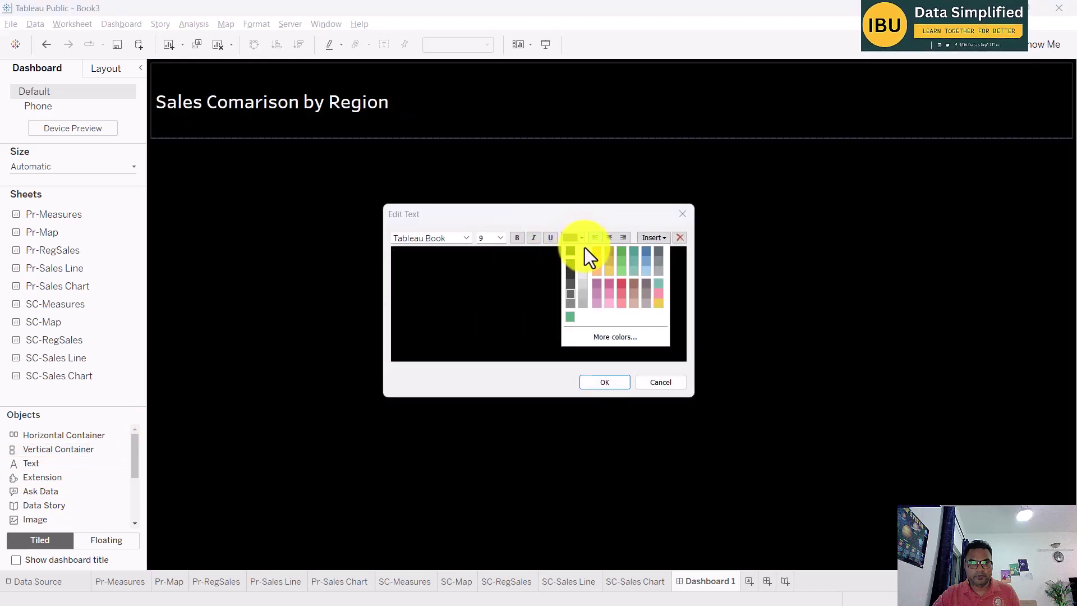
{"action": "left_click", "coordinate": [584, 247]}
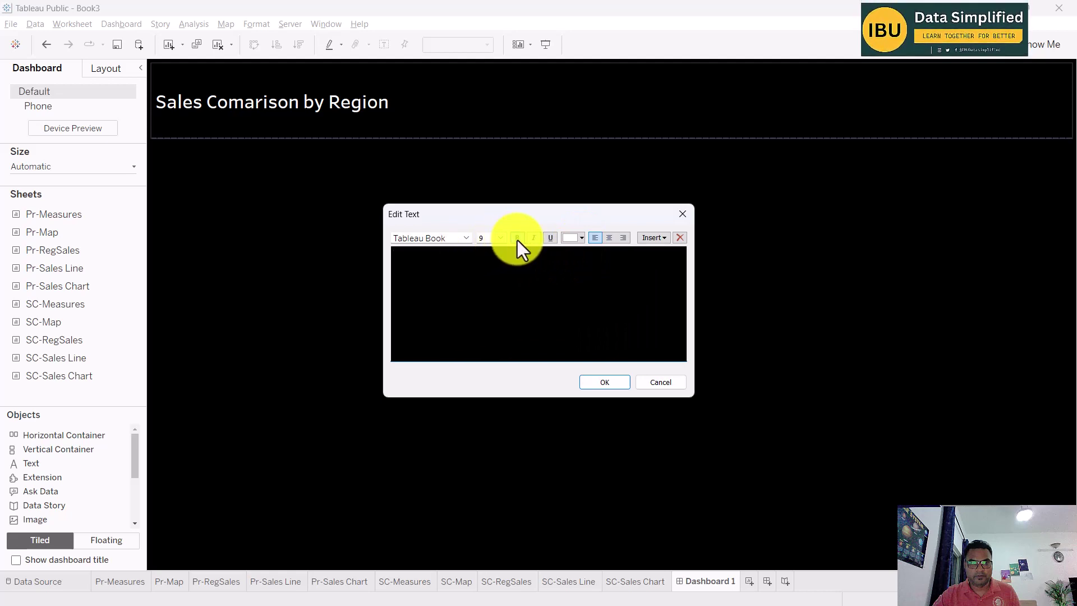
{"action": "left_click", "coordinate": [501, 238]}
{"action": "left_click", "coordinate": [486, 304]}
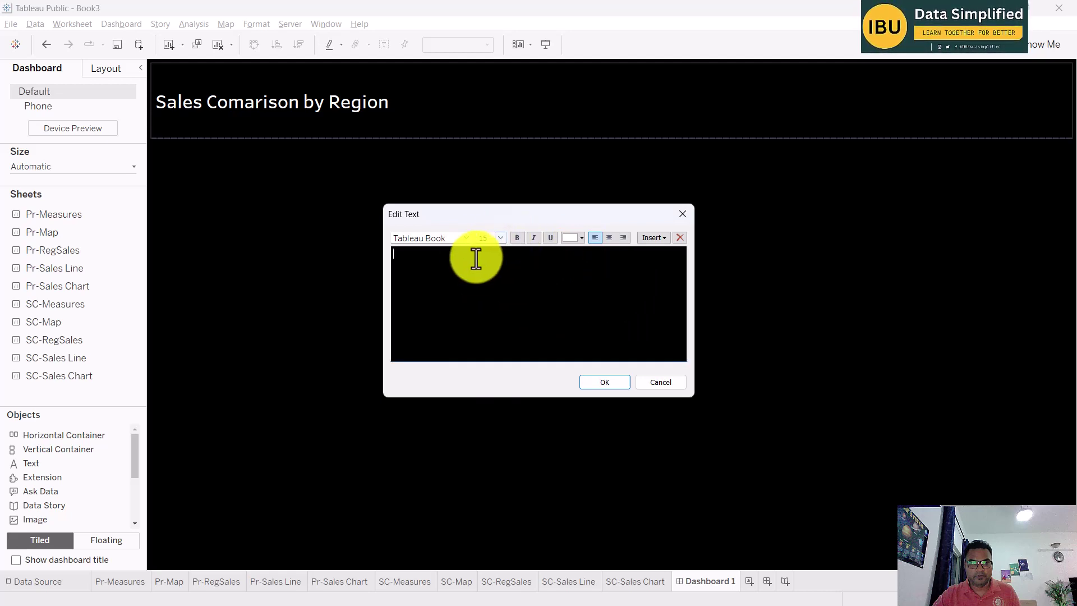
{"action": "left_click", "coordinate": [517, 239]}
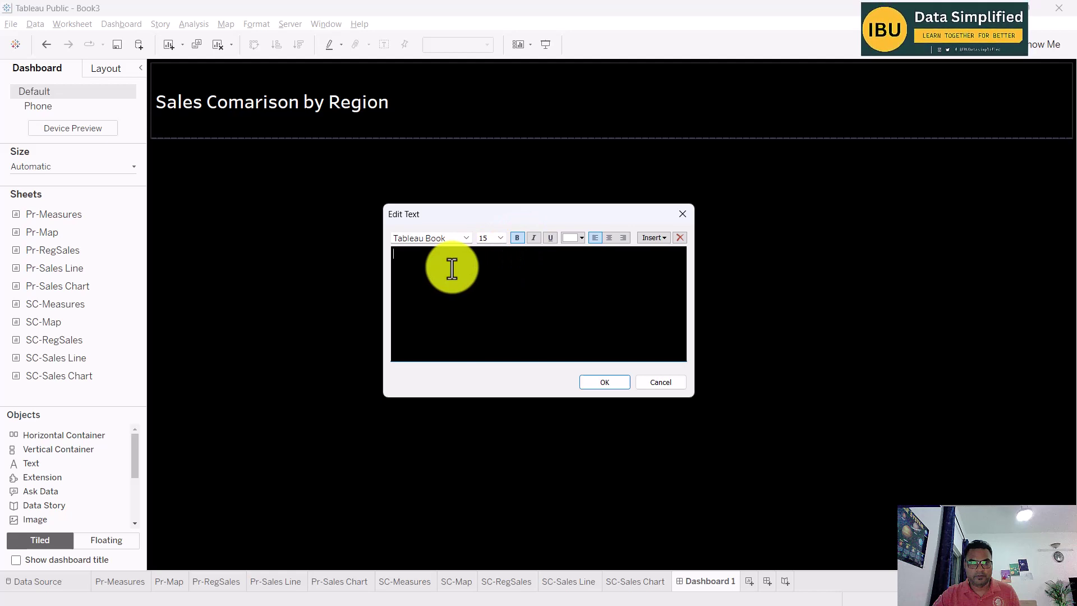
{"action": "type", "text": "Pri"}
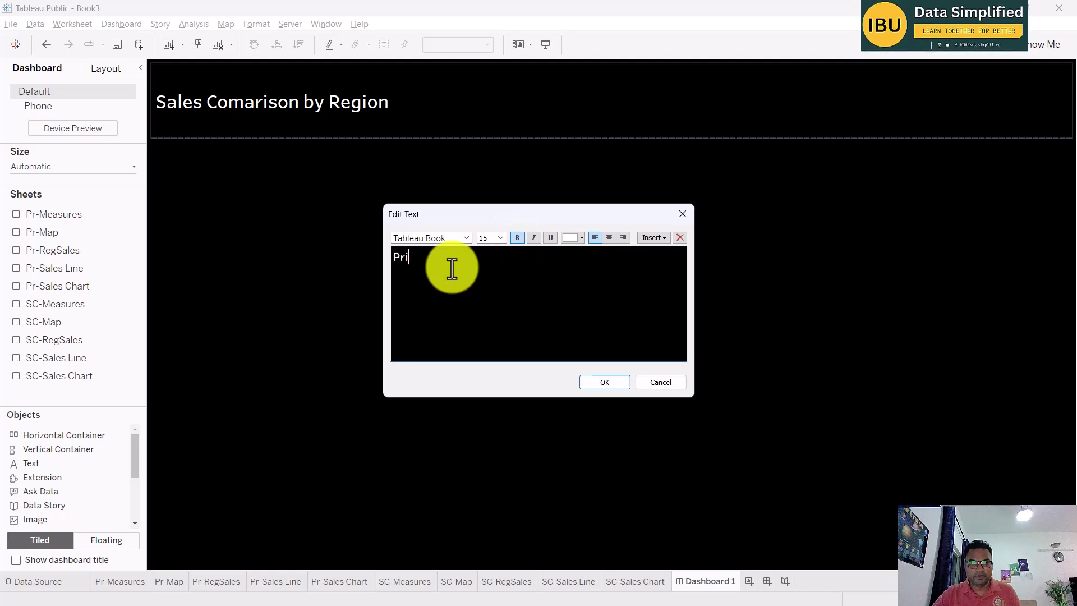
{"action": "type", "text": "mary Reg"}
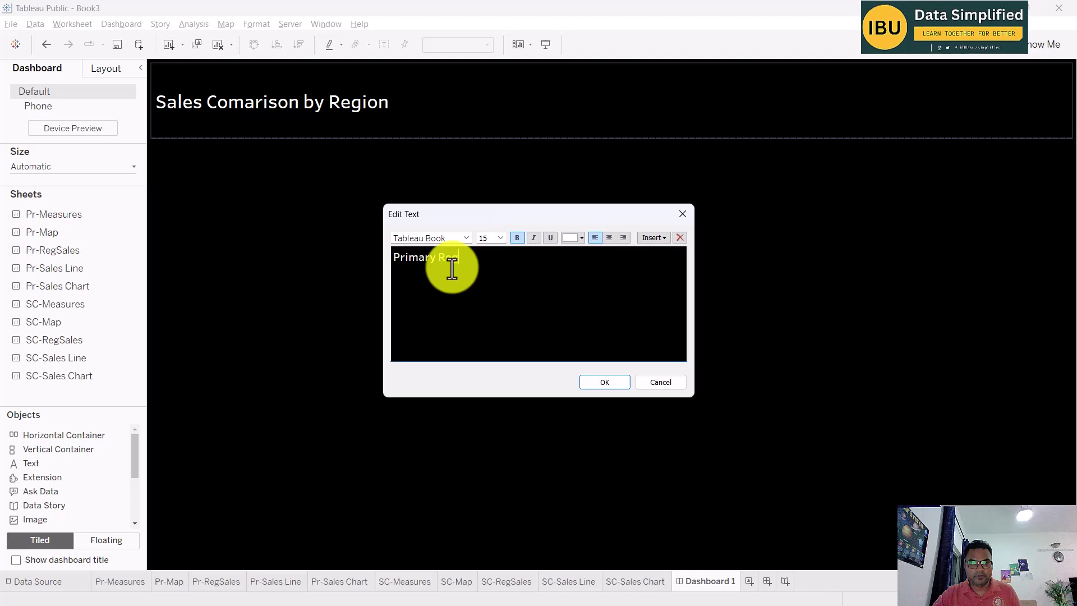
{"action": "type", "text": "ion"}
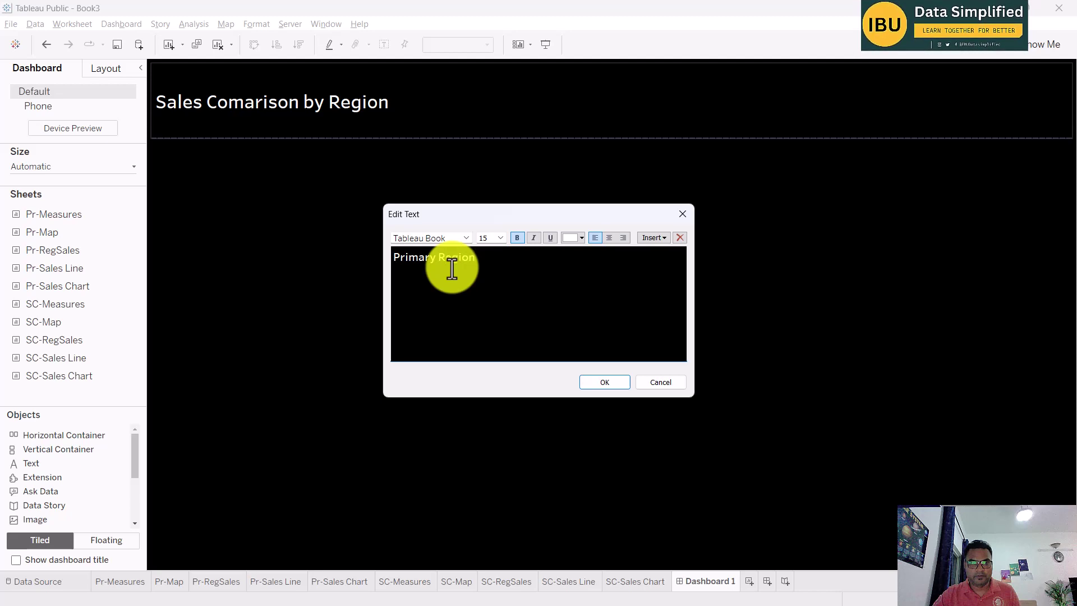
{"action": "left_click", "coordinate": [604, 382]}
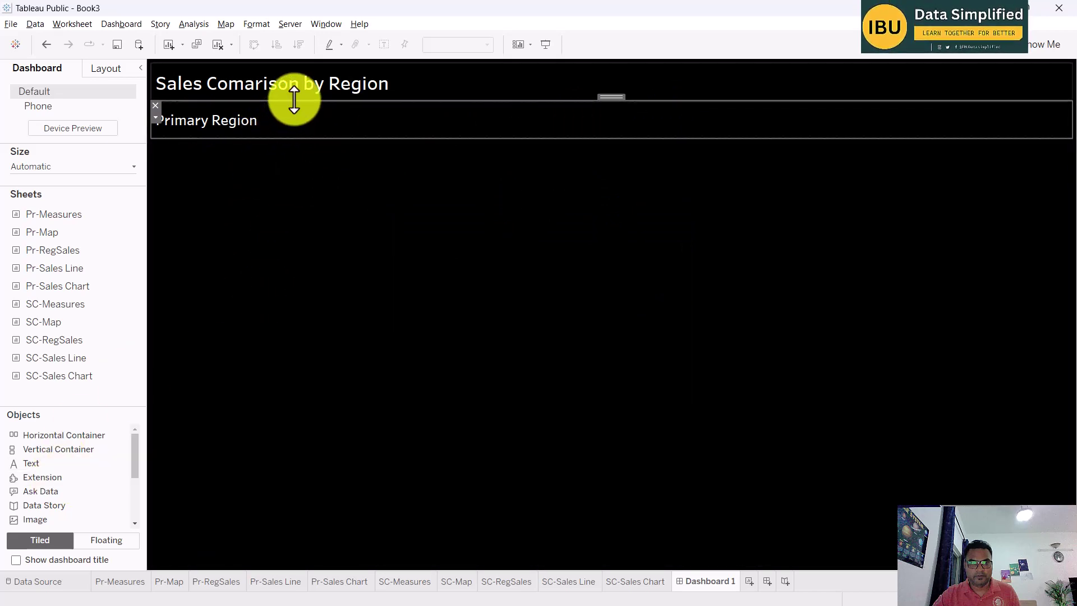
- Insert a text object to the right of the Primary Region heading and set its font to bold, white, size 15
{"action": "left_click_drag", "start_coordinate": [39, 461], "coordinate": [869, 115]}
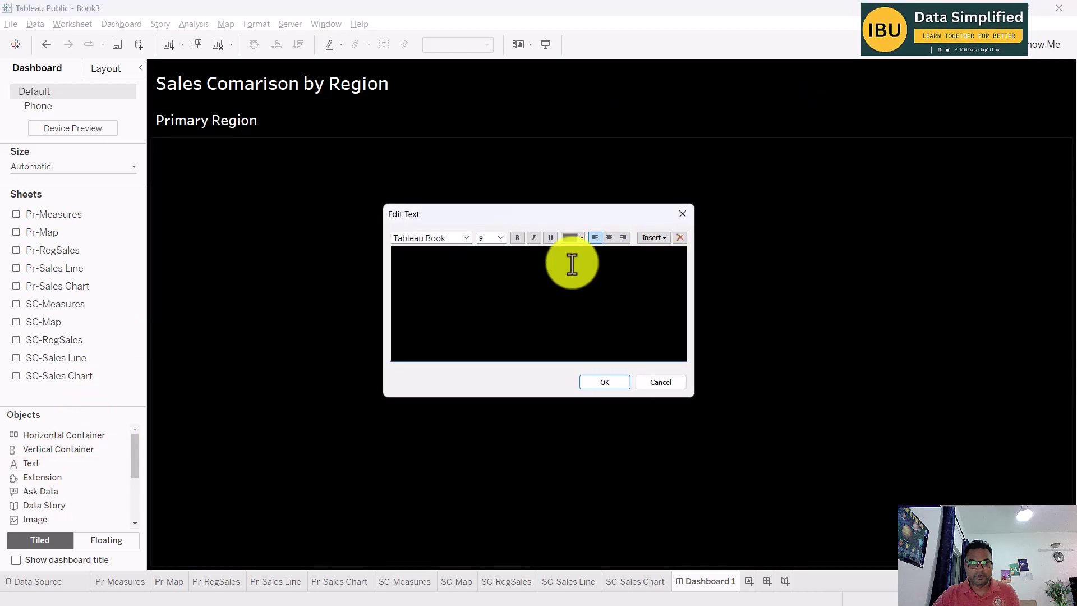
{"action": "type", "text": "Se"}
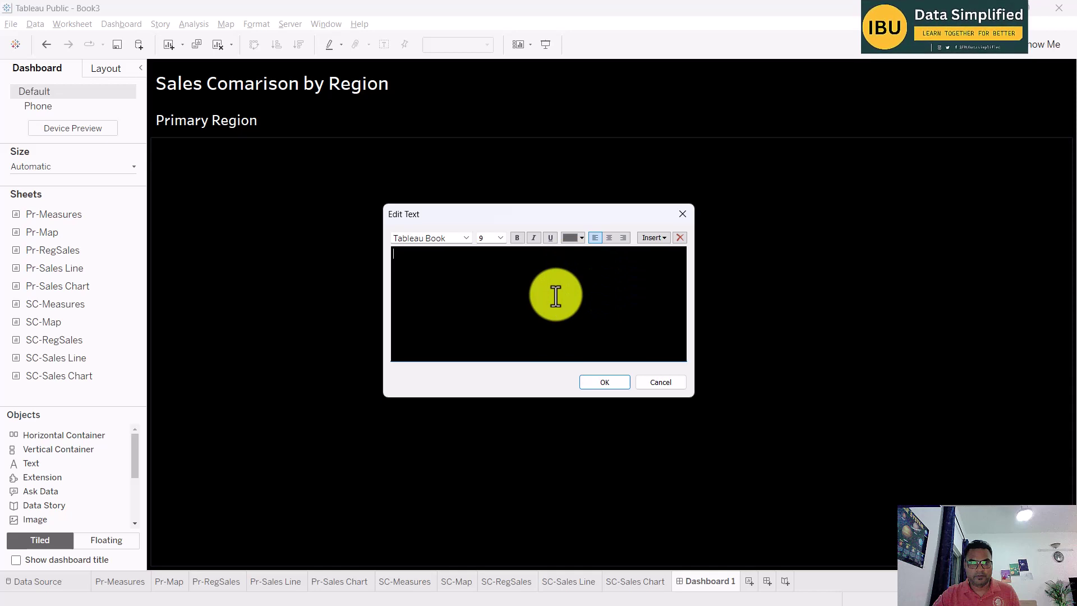
{"action": "left_click", "coordinate": [501, 238]}
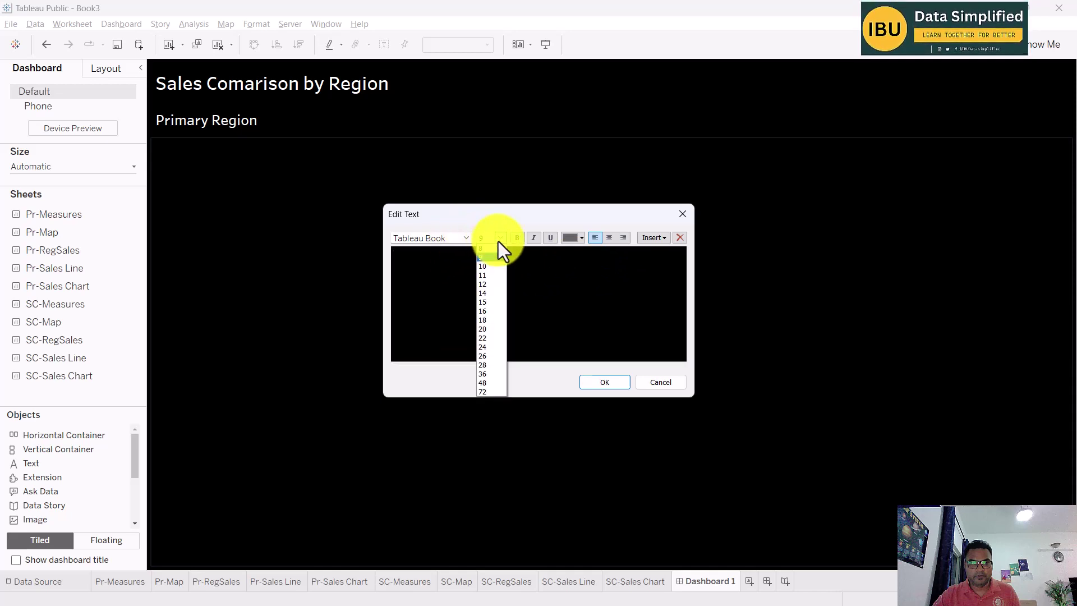
{"action": "left_click", "coordinate": [488, 302]}
{"action": "left_click", "coordinate": [517, 238]}
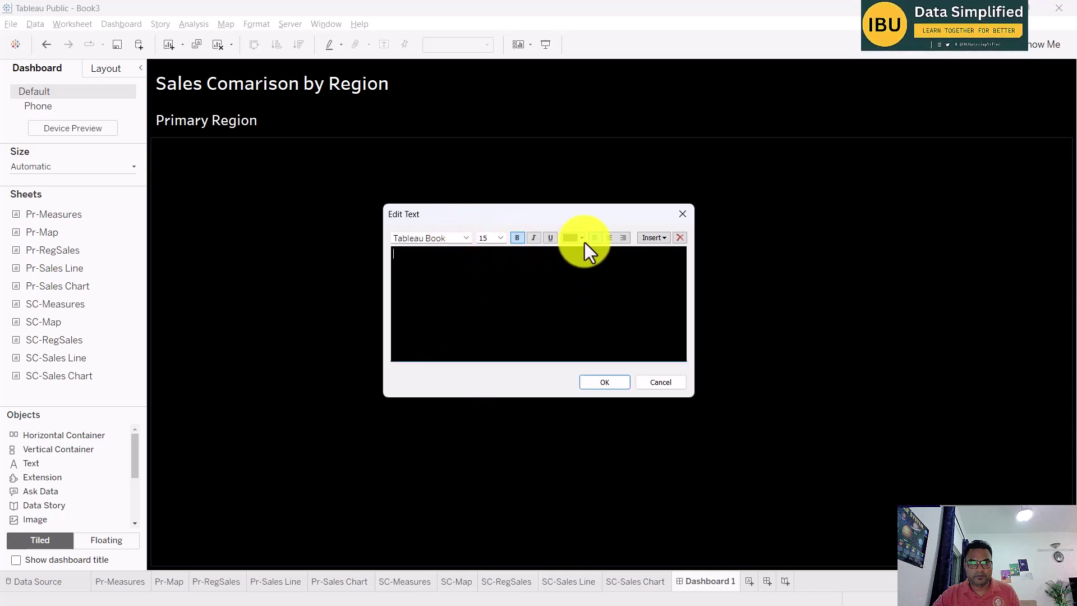
{"action": "left_click", "coordinate": [581, 238]}
{"action": "left_click", "coordinate": [568, 251]}
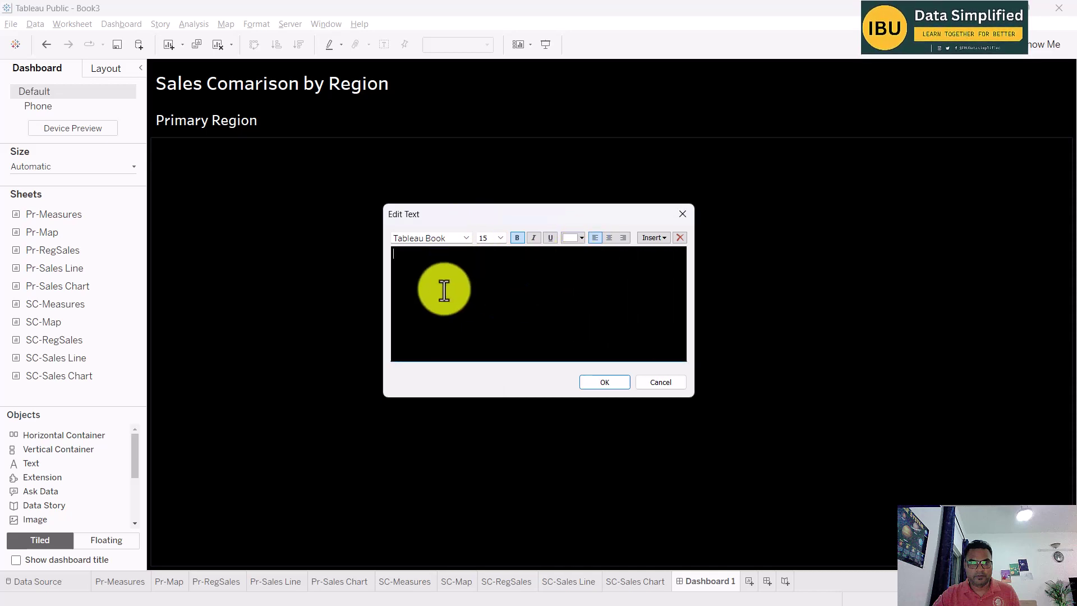
- Enter "Secondary Region" as the text of the new heading and apply it
{"action": "type", "text": "SEC"}
{"action": "key", "text": "BackSpace"}
{"action": "key", "text": "BackSpace"}
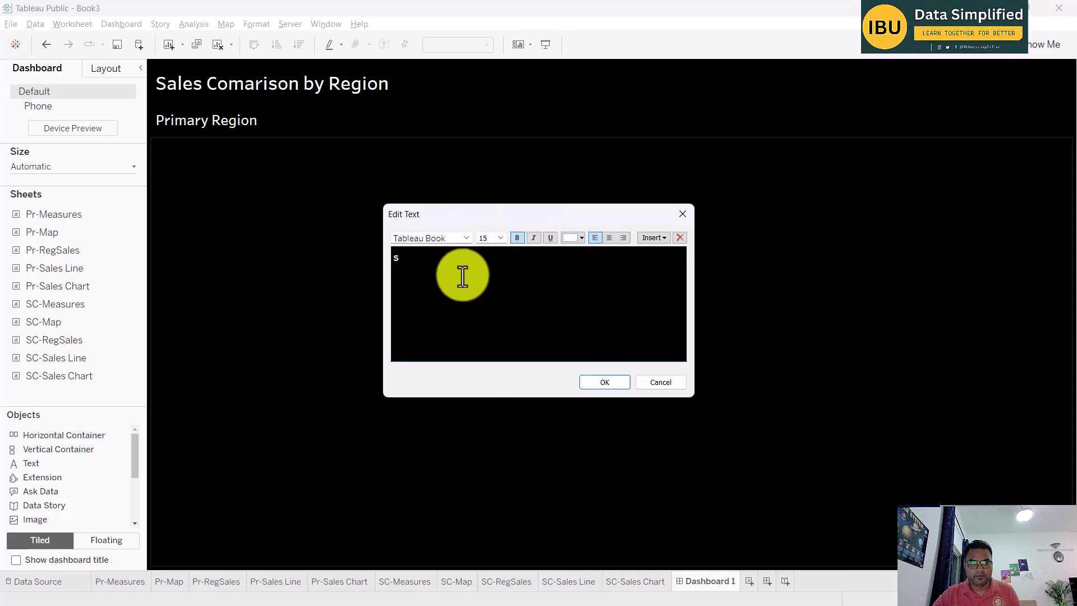
{"action": "key", "text": "BackSpace"}
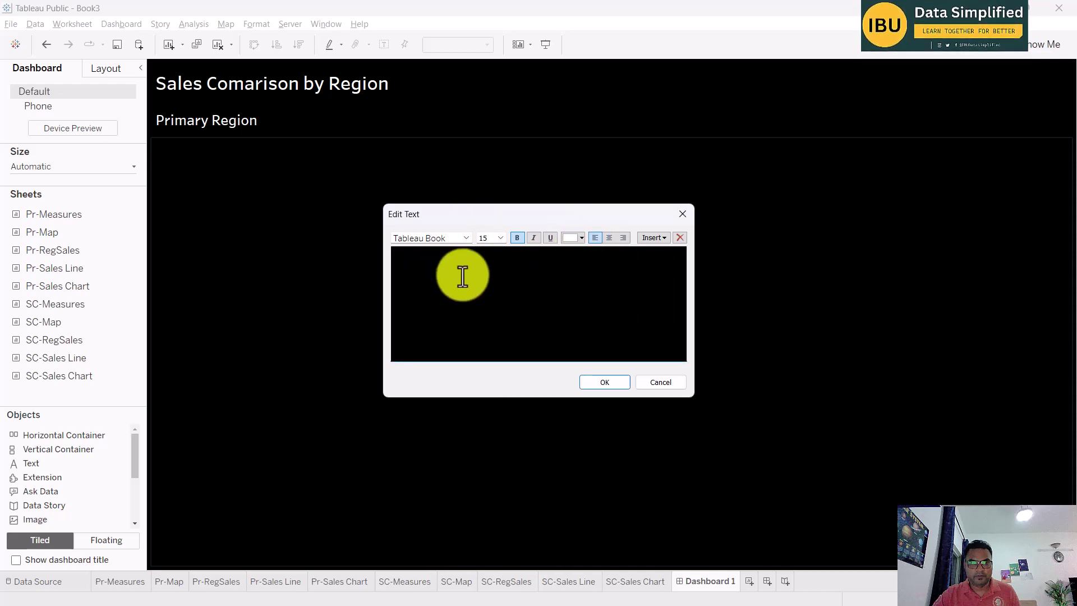
{"action": "type", "text": "Secondary Region"}
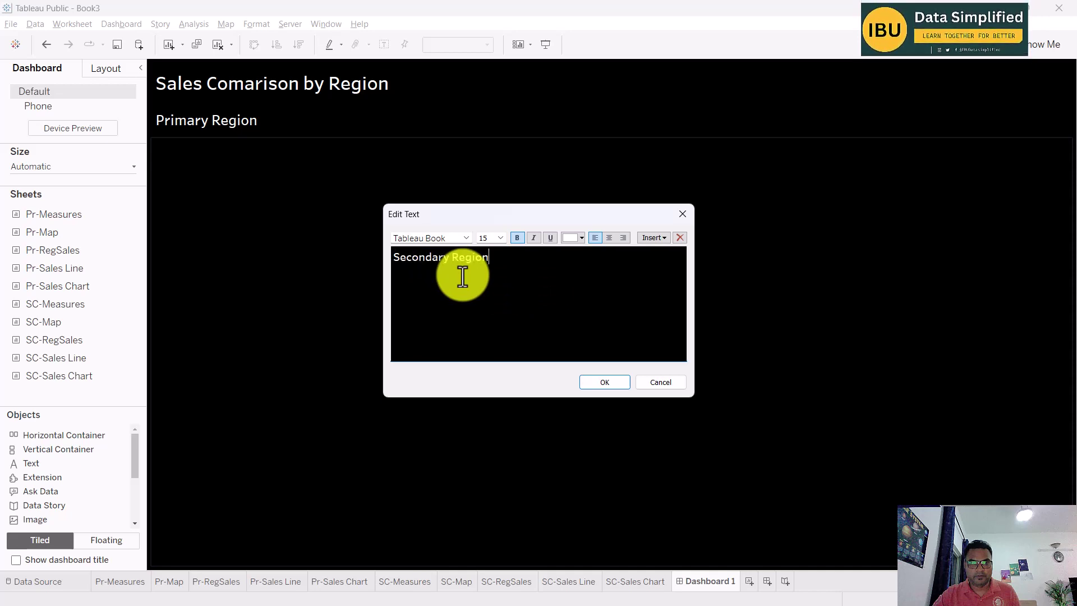
{"action": "left_click", "coordinate": [601, 385]}
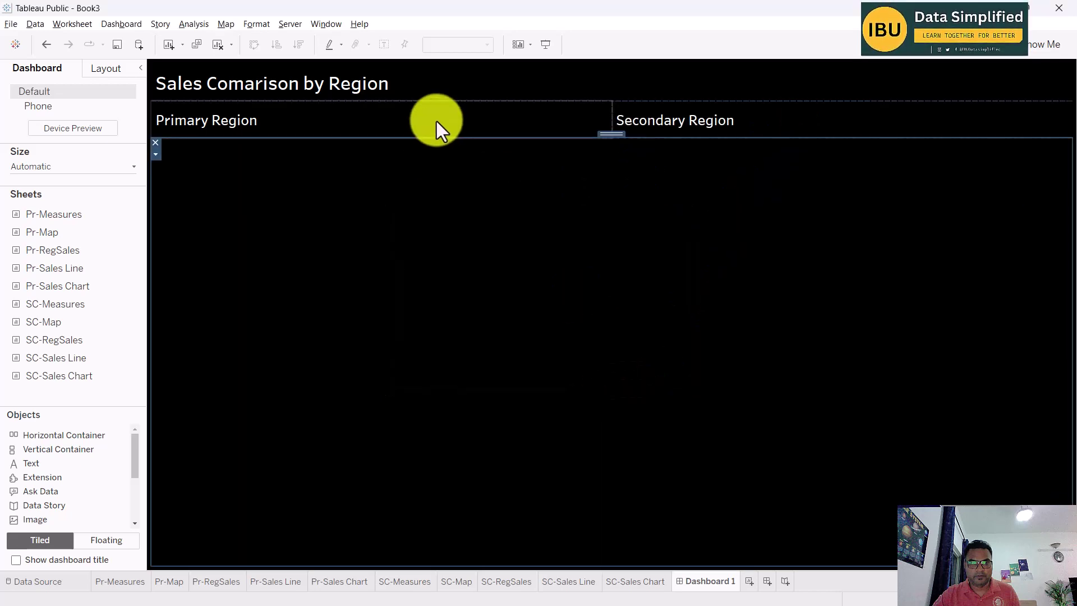
{"action": "left_click", "coordinate": [422, 80]}
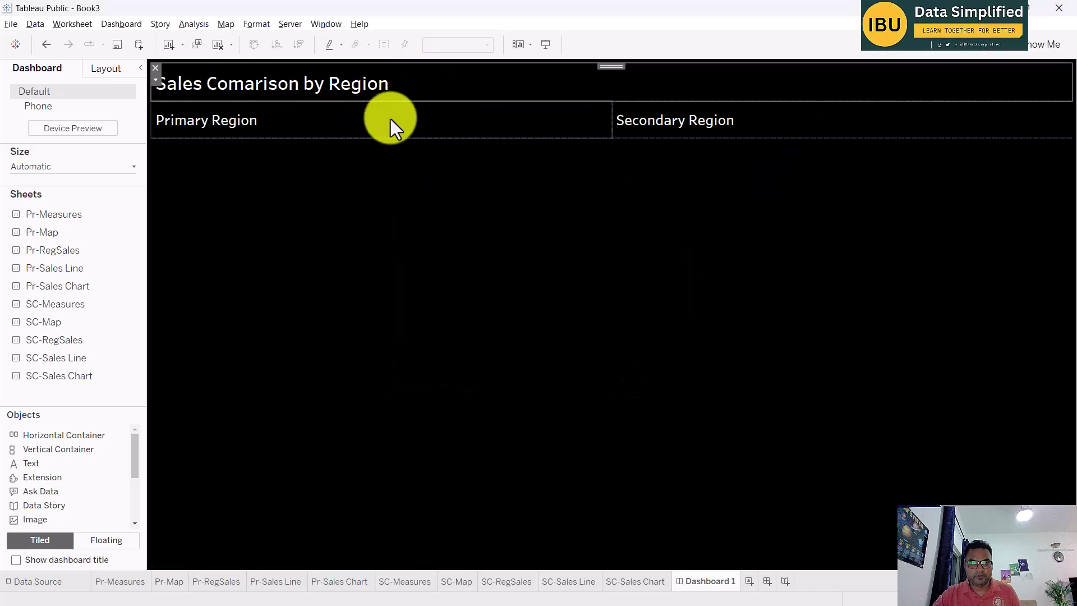
{"action": "right_click", "coordinate": [523, 80]}
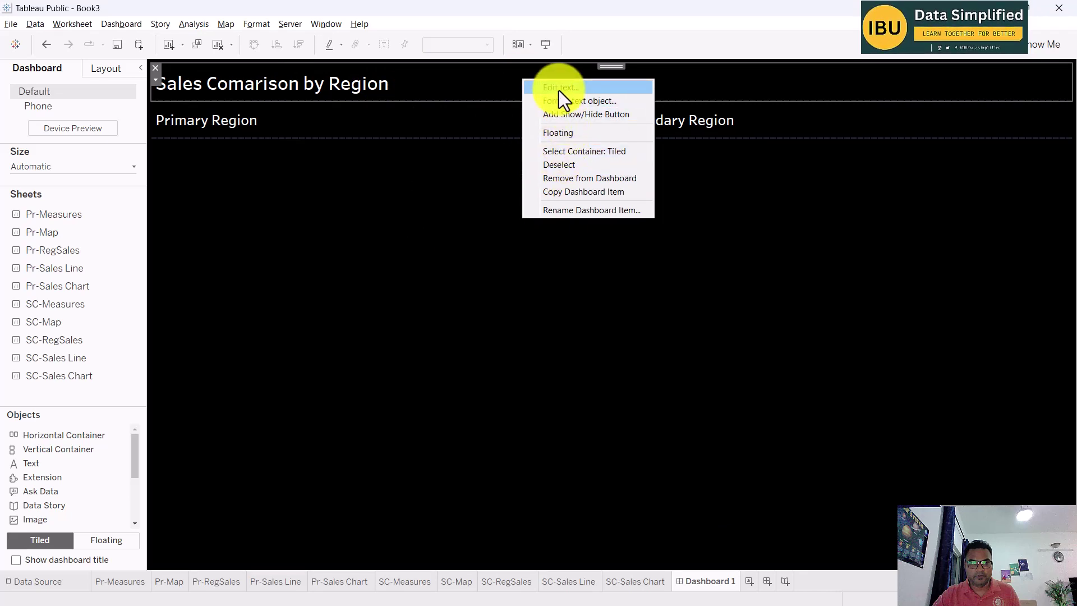
{"action": "left_click", "coordinate": [590, 102]}
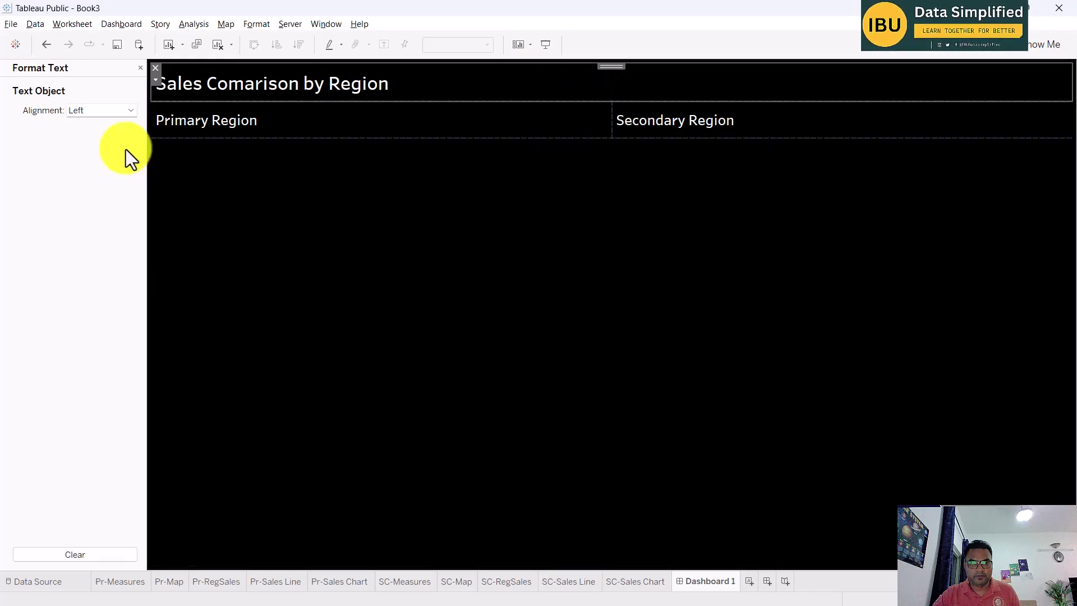
{"action": "left_click", "coordinate": [402, 228]}
{"action": "left_click", "coordinate": [370, 121]}
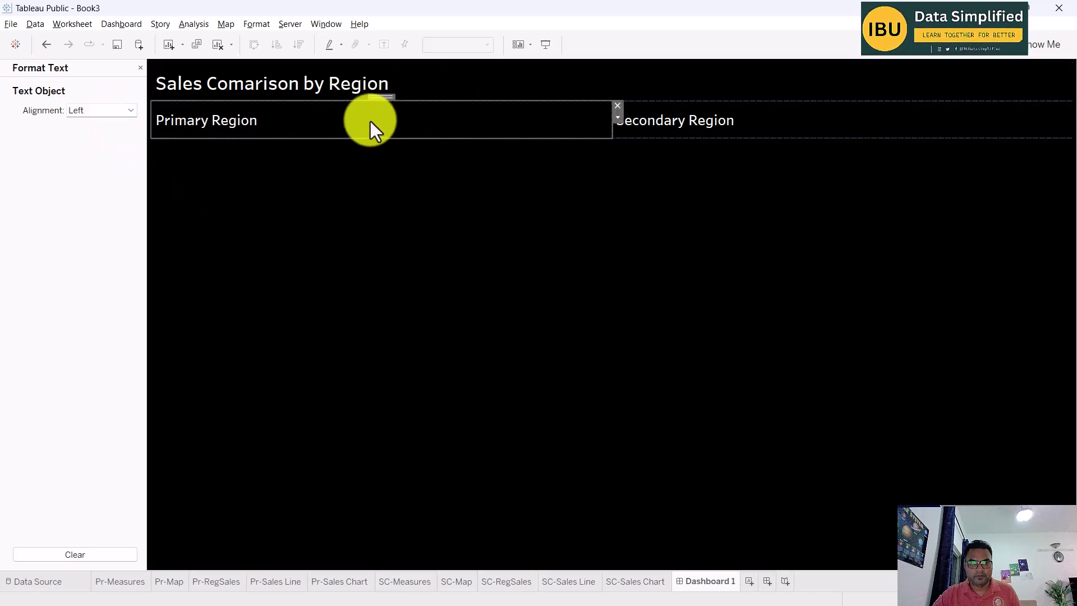
{"action": "left_click", "coordinate": [744, 134]}
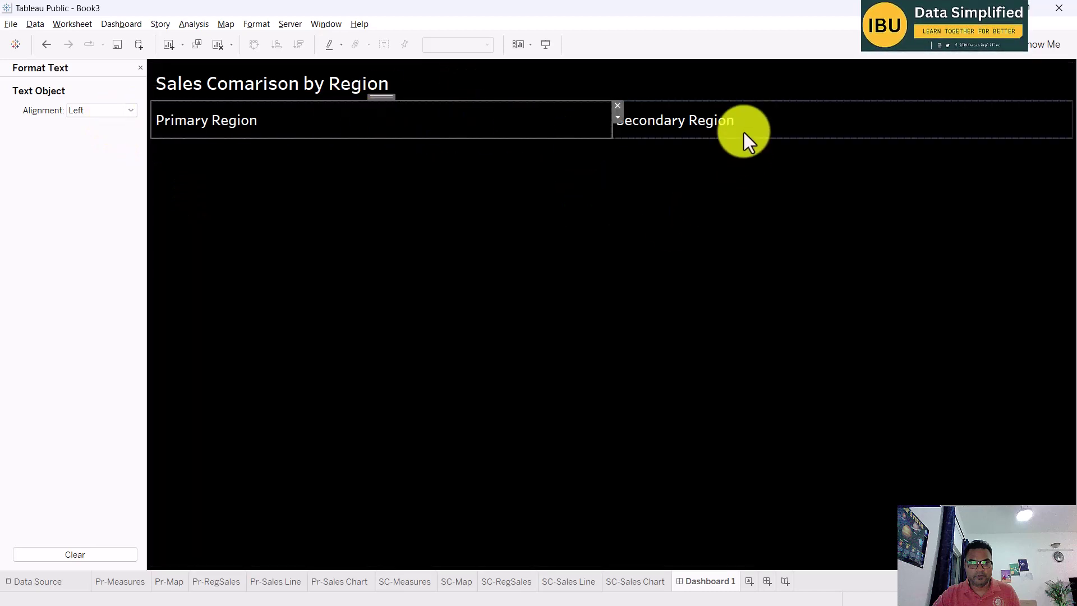
{"action": "left_click", "coordinate": [425, 76]}
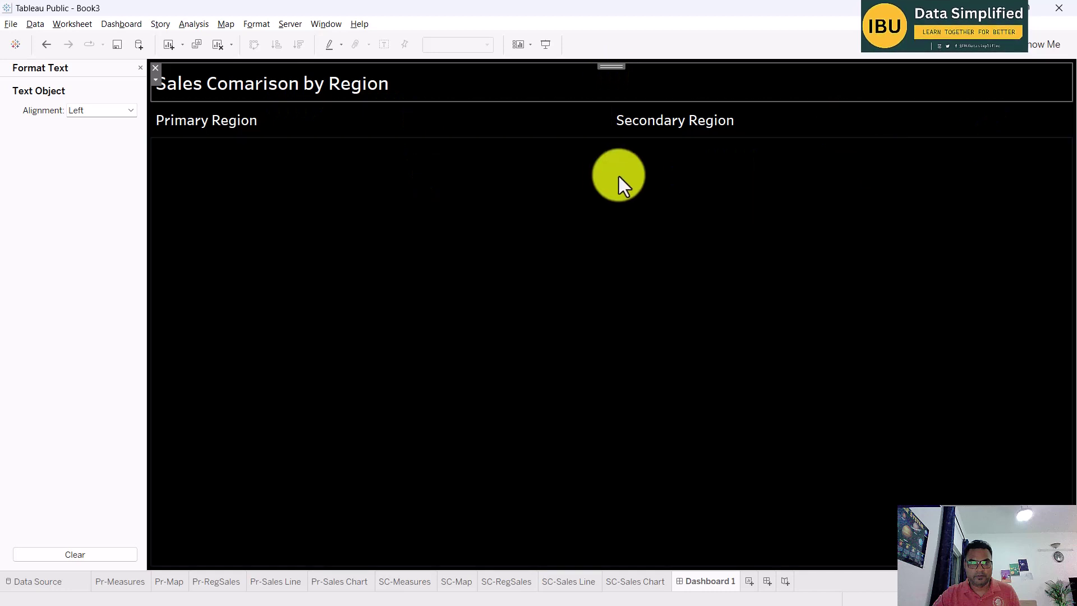
{"action": "left_click", "coordinate": [133, 25]}
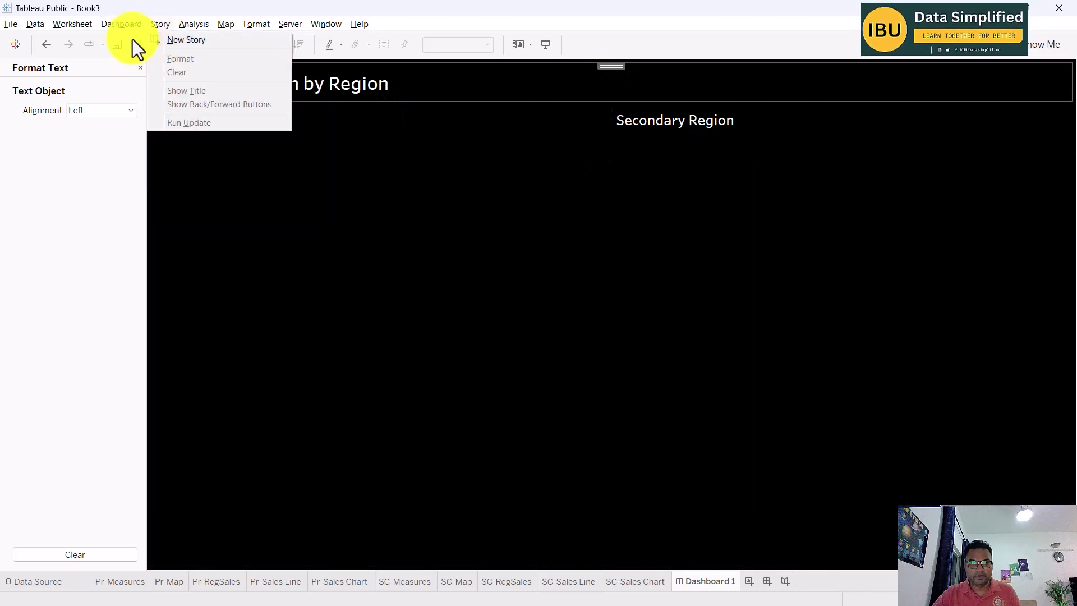
{"action": "left_click", "coordinate": [513, 171]}
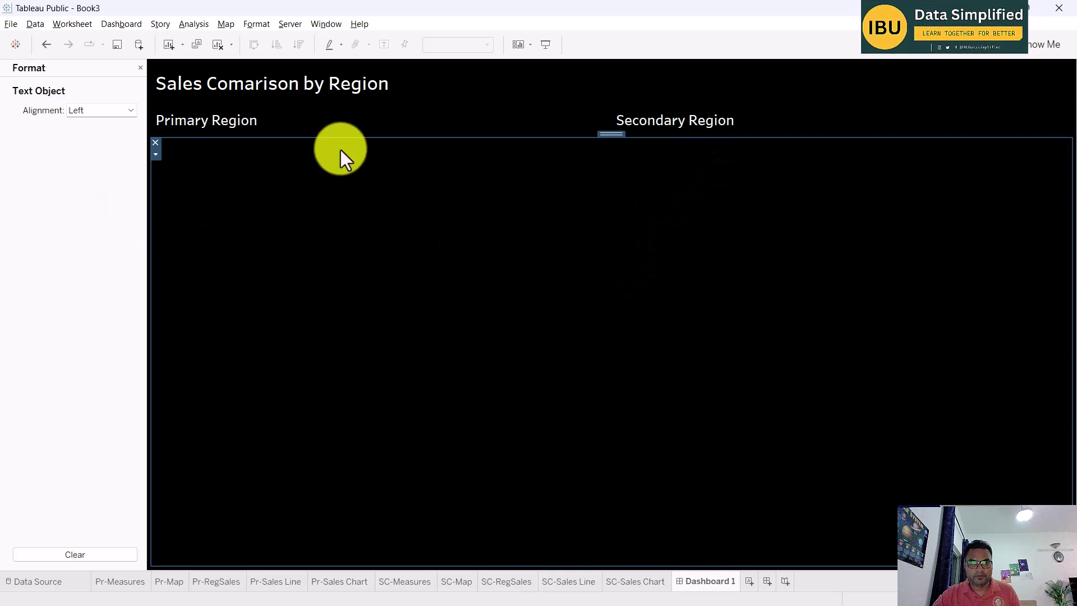
{"action": "left_click", "coordinate": [140, 69]}
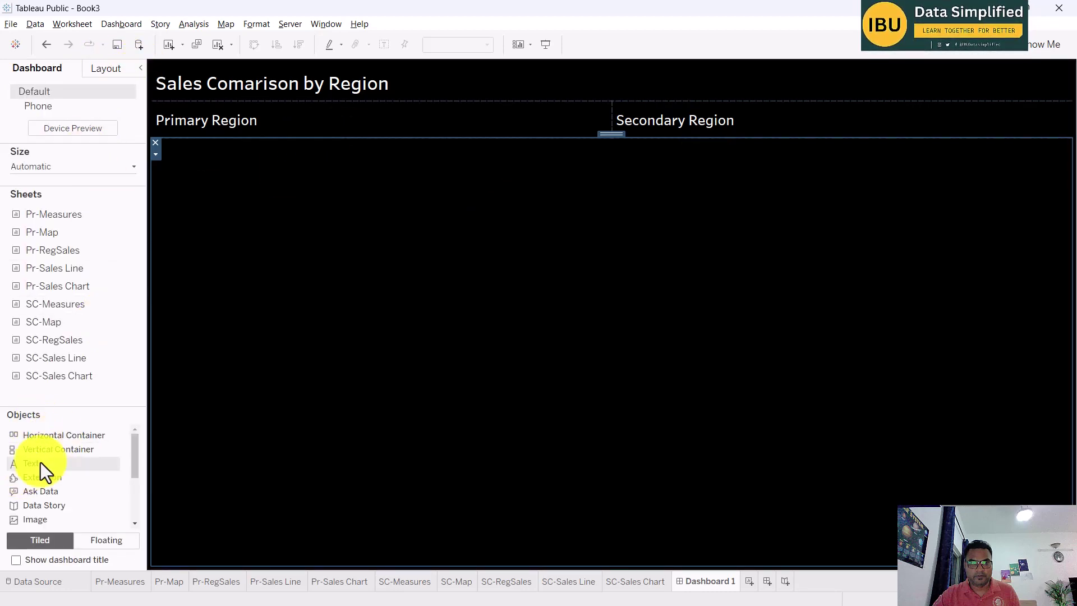
- Place a horizontal container in the left half of the empty area below Primary Region and a vertical container in its upper half
{"action": "left_click_drag", "start_coordinate": [55, 435], "coordinate": [258, 449]}
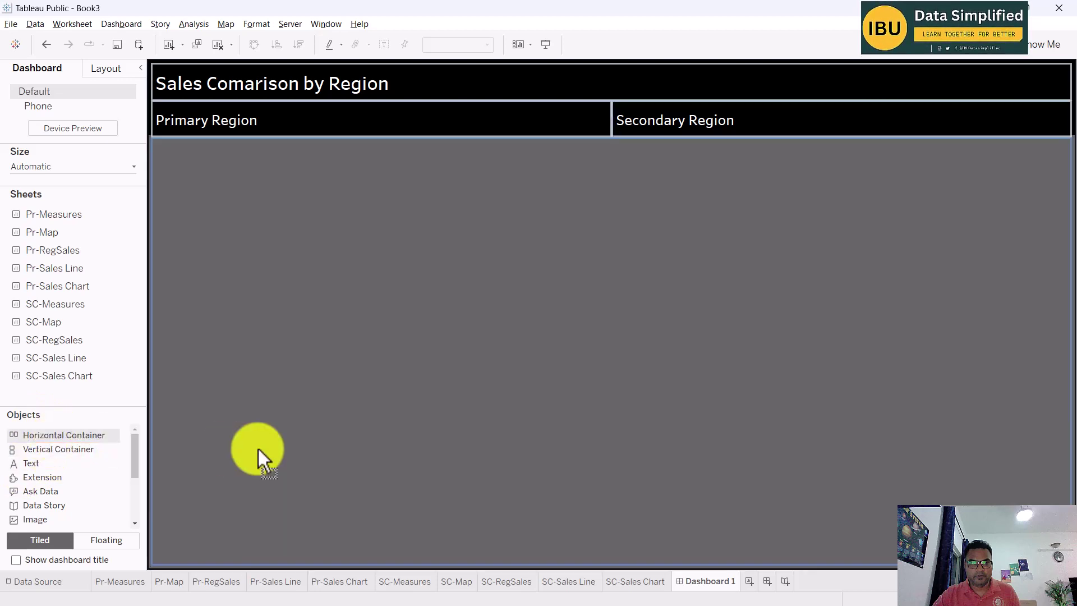
{"action": "mouse_move", "coordinate": [248, 378]}
{"action": "left_mouse_down"}
{"action": "mouse_move", "coordinate": [152, 348]}
{"action": "mouse_move", "coordinate": [166, 352]}
{"action": "left_mouse_up"}
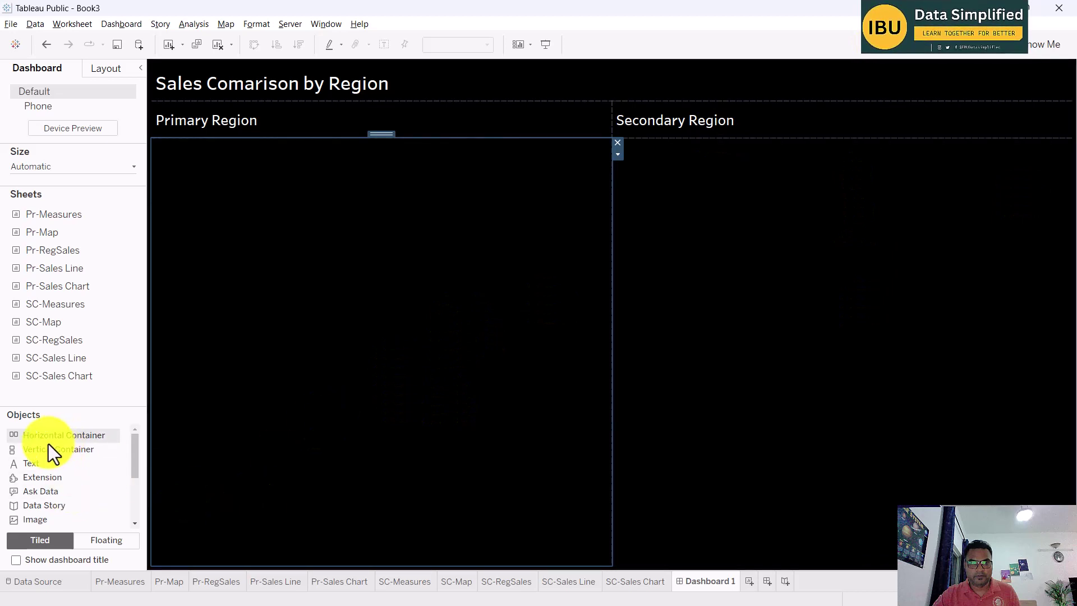
{"action": "left_click_drag", "start_coordinate": [45, 447], "coordinate": [267, 325]}
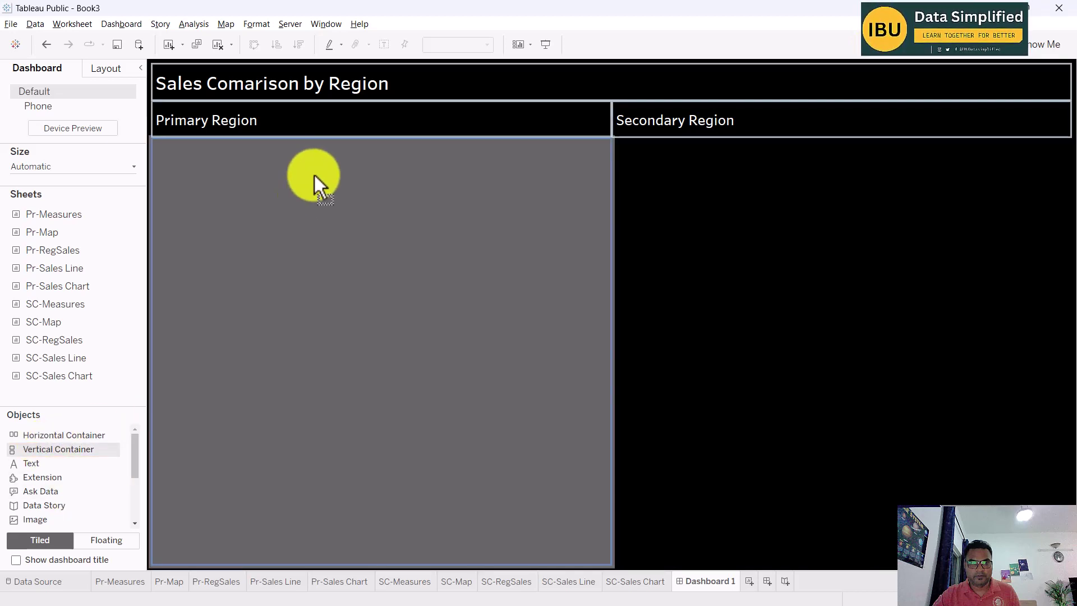
{"action": "mouse_move", "coordinate": [315, 175]}
{"action": "left_mouse_down"}
{"action": "mouse_move", "coordinate": [324, 147]}
{"action": "mouse_move", "coordinate": [322, 158]}
{"action": "left_mouse_up"}
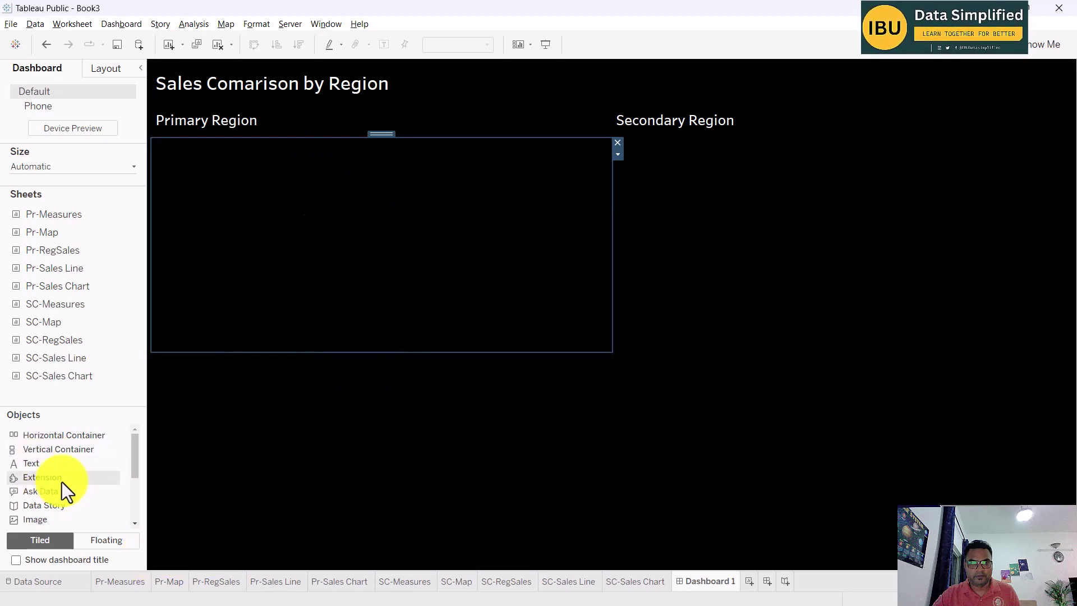
- Place the Pr-Measures sheet in the left half of the upper container below the Primary Region heading
{"action": "mouse_move", "coordinate": [89, 353]}
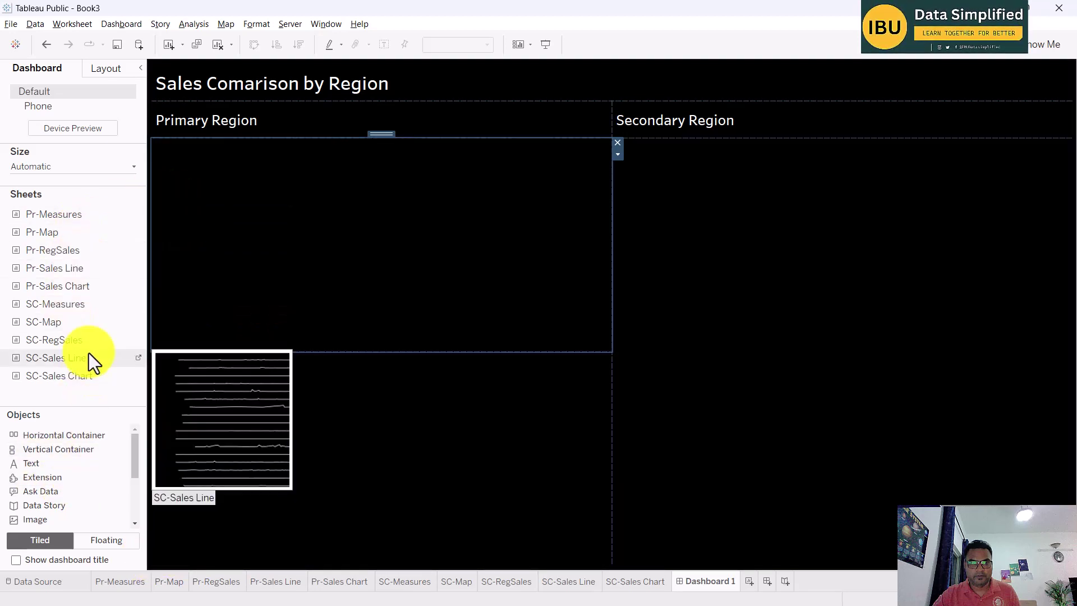
{"action": "mouse_move", "coordinate": [58, 219]}
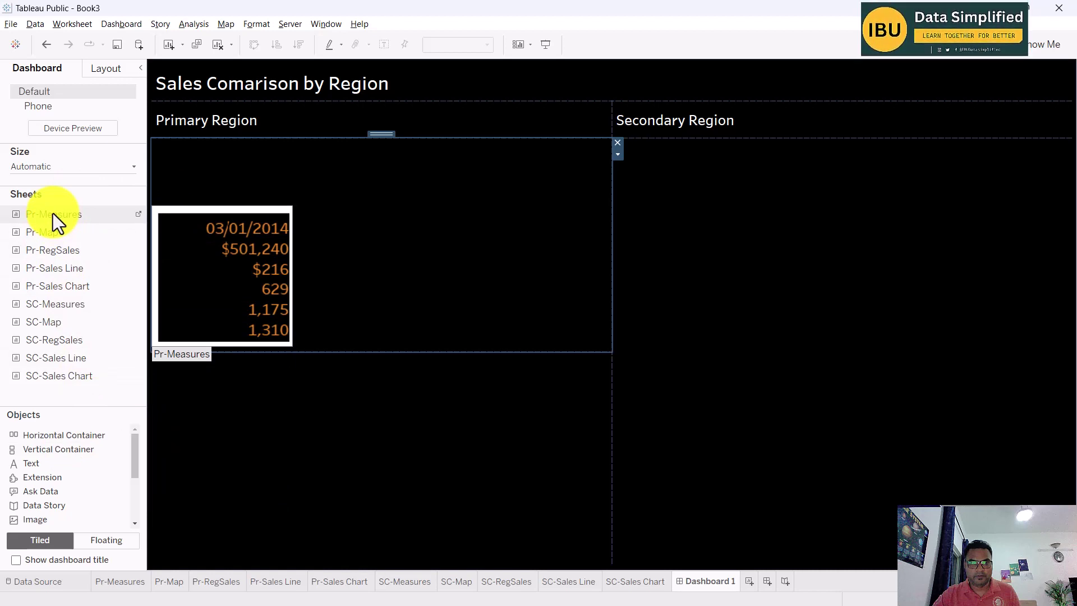
{"action": "left_click_drag", "start_coordinate": [53, 214], "coordinate": [335, 239]}
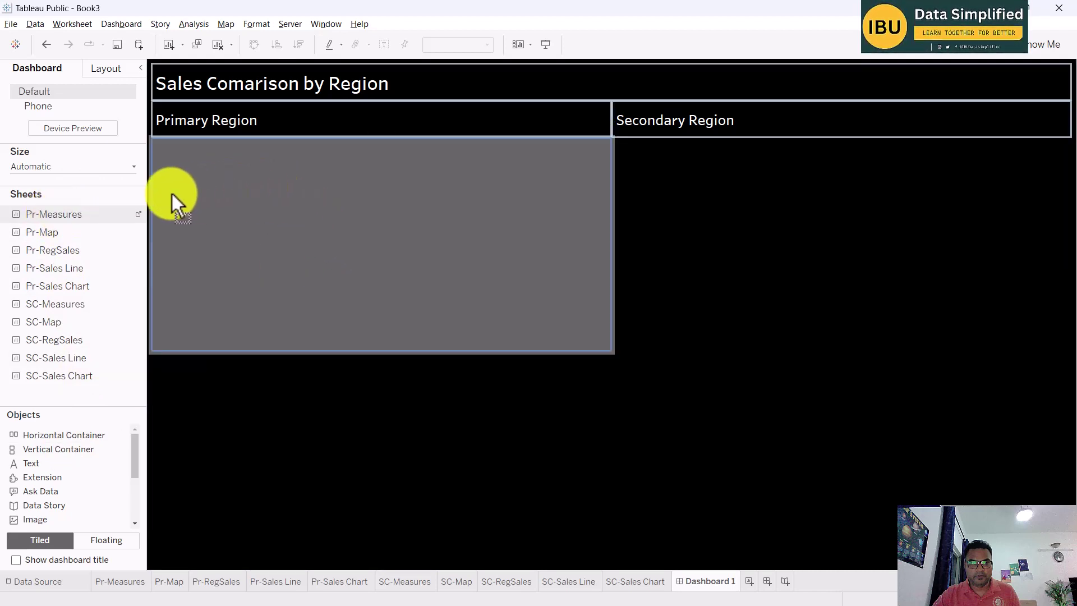
{"action": "left_click_drag", "start_coordinate": [172, 194], "coordinate": [161, 194]}
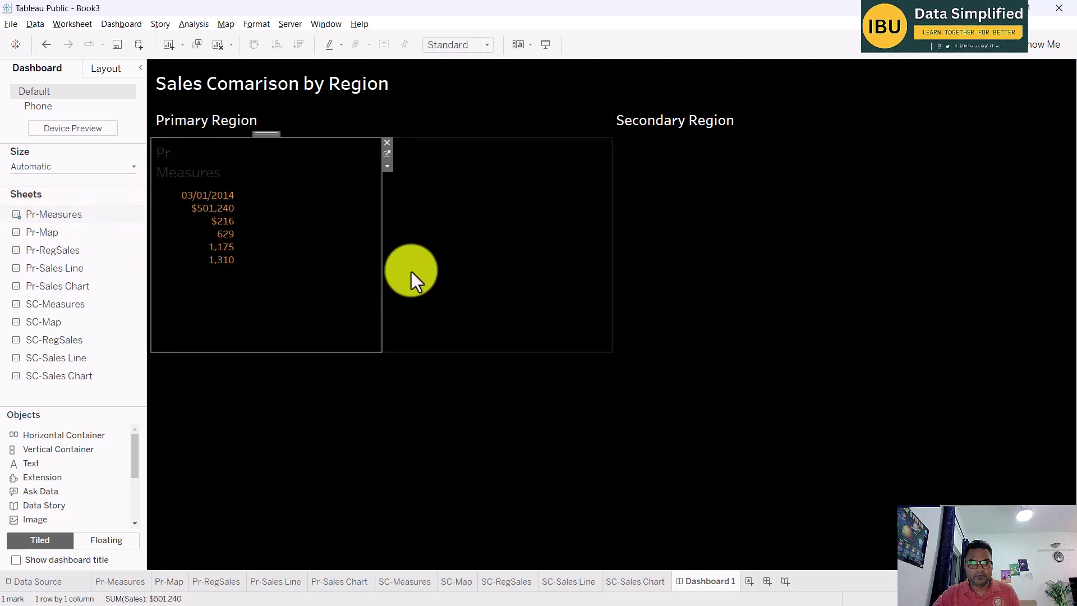
- Place the Pr-Map sheet to the right of Pr-Measures, below the Primary Region heading
{"action": "mouse_move", "coordinate": [66, 217]}
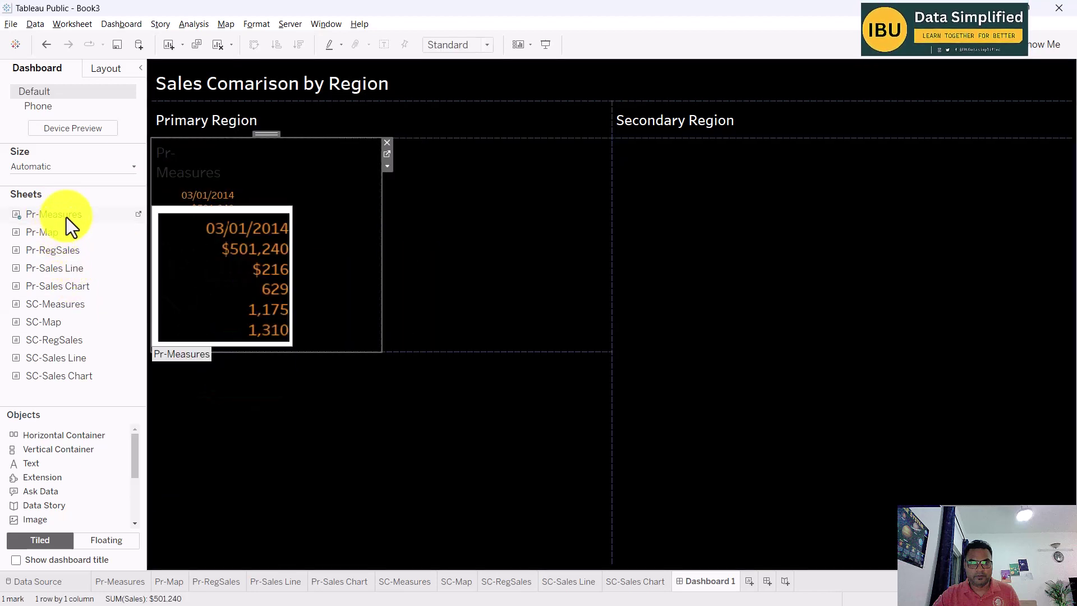
{"action": "left_click_drag", "start_coordinate": [61, 232], "coordinate": [567, 293]}
{"action": "left_click_drag", "start_coordinate": [530, 239], "coordinate": [474, 300]}
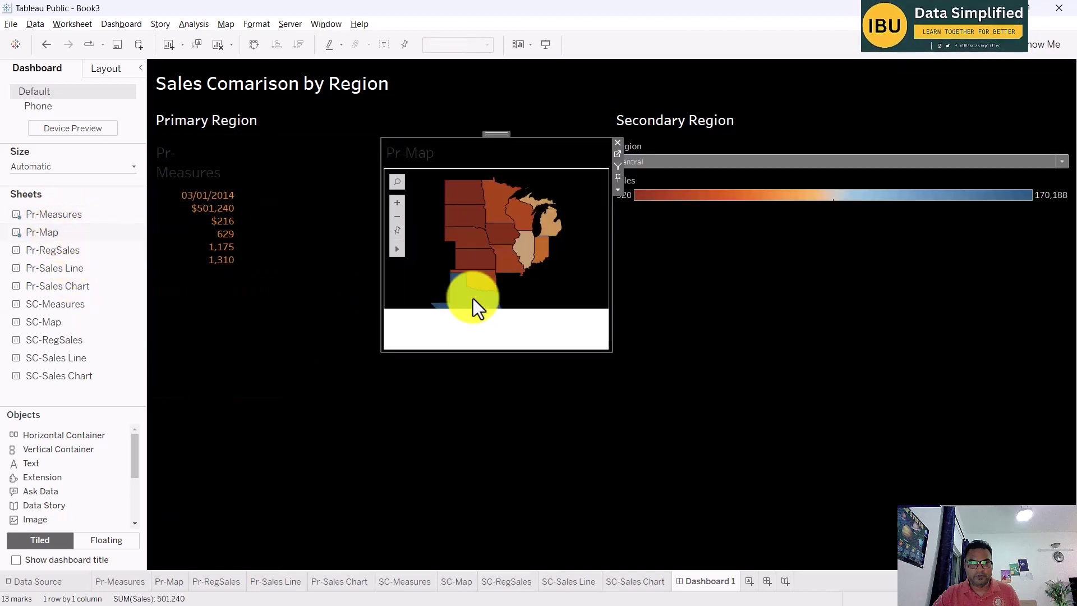
- Open the title options of the Pr-Map sheet on the dashboard
{"action": "right_click", "coordinate": [533, 152]}
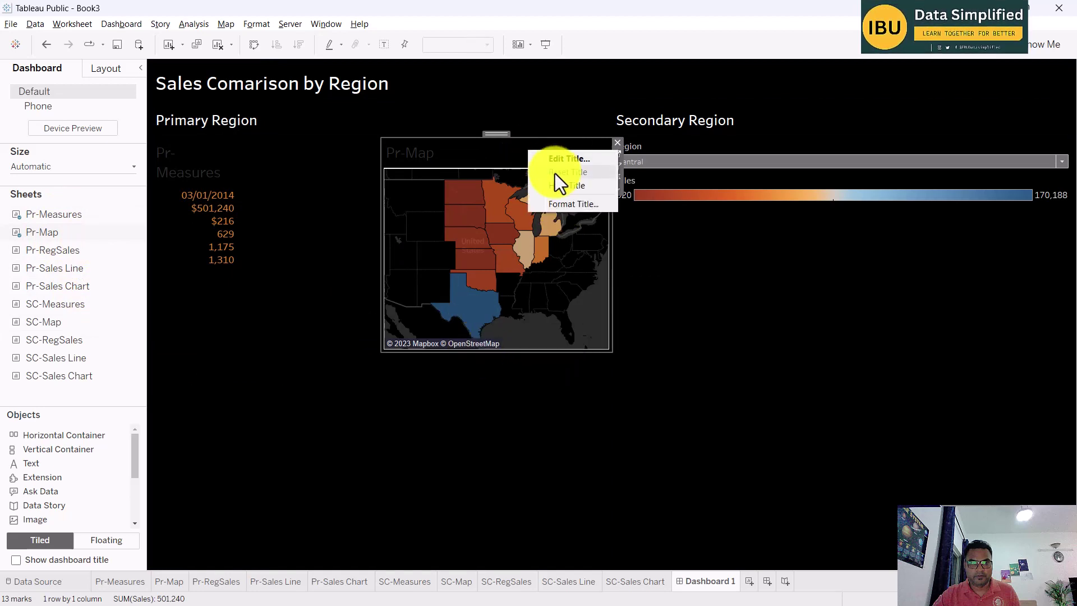
- Hide the title of the Pr-Map sheet on the dashboard and clear the state selection on the map
{"action": "left_click", "coordinate": [513, 210]}
{"action": "left_click", "coordinate": [515, 212]}
{"action": "right_click", "coordinate": [619, 190]}
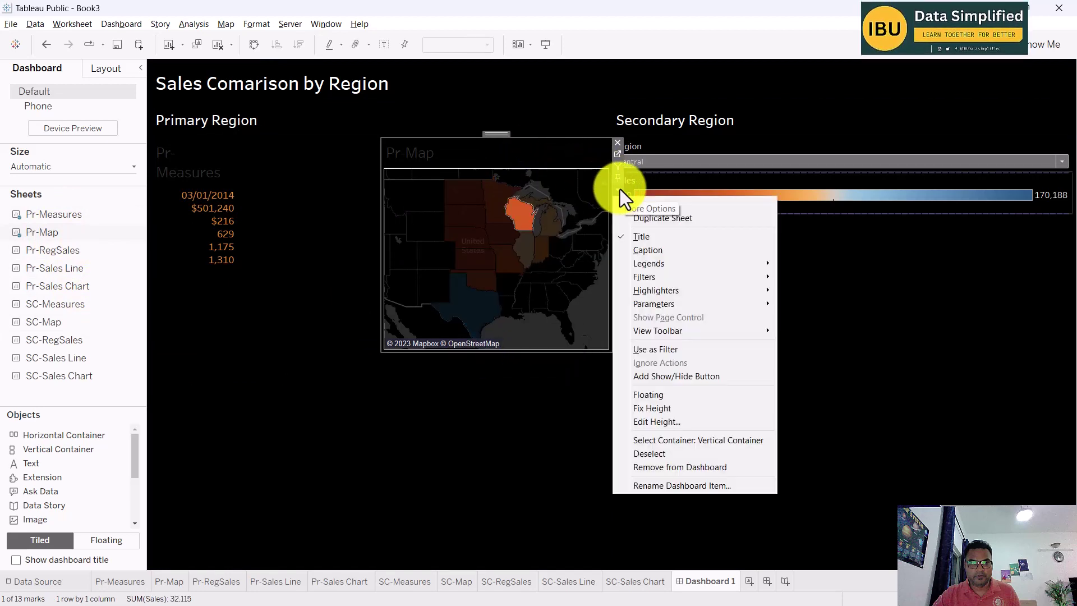
{"action": "left_click", "coordinate": [628, 235]}
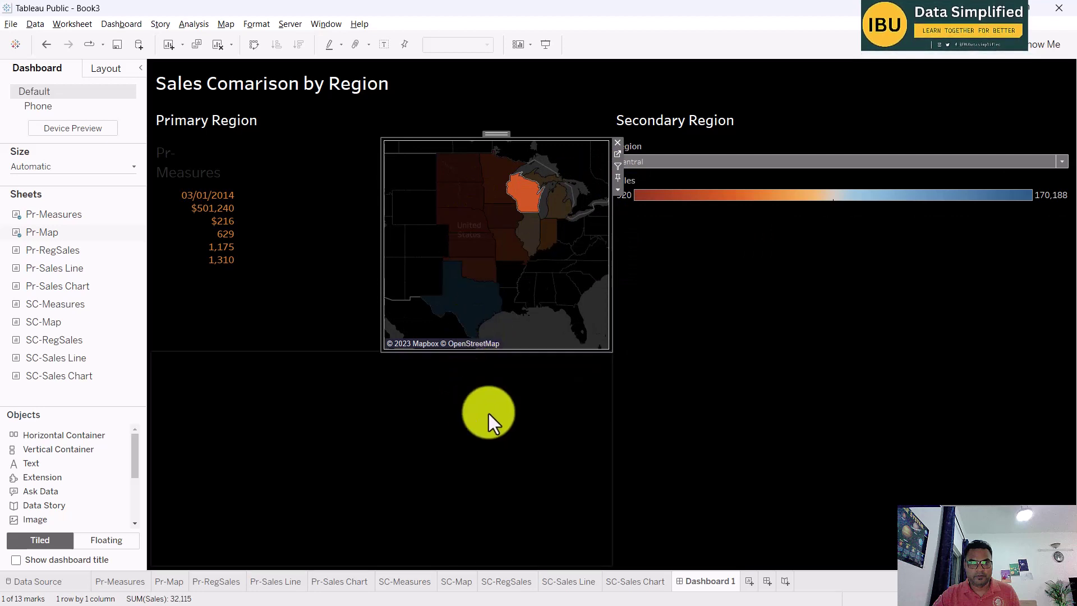
{"action": "left_click", "coordinate": [439, 286]}
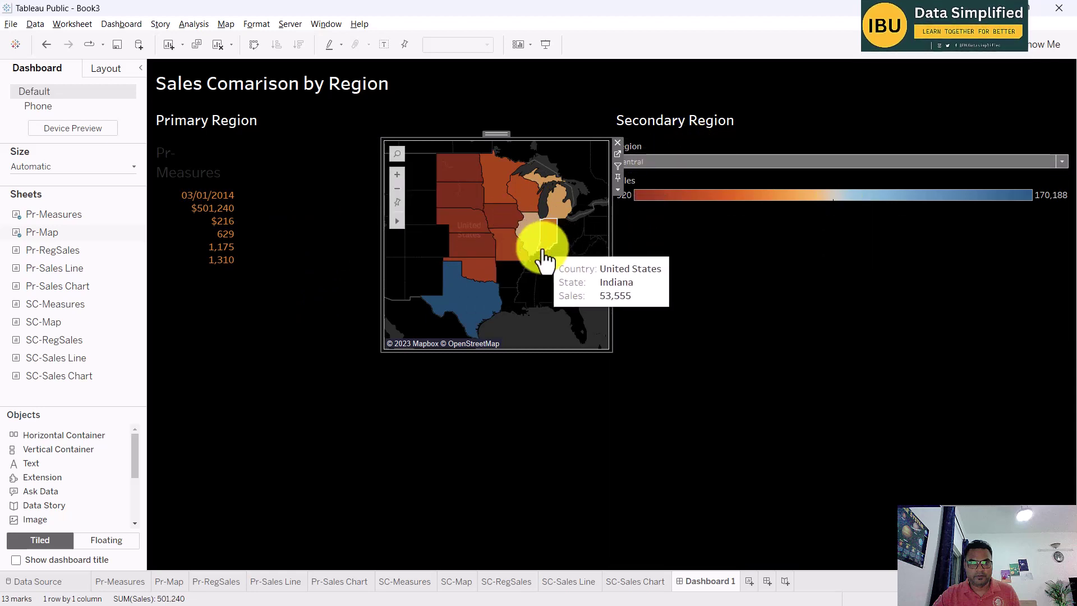
- Undo the placement of the Pr-Map and Pr-Measures sheets on the dashboard
{"action": "key", "text": "ctrl+z"}
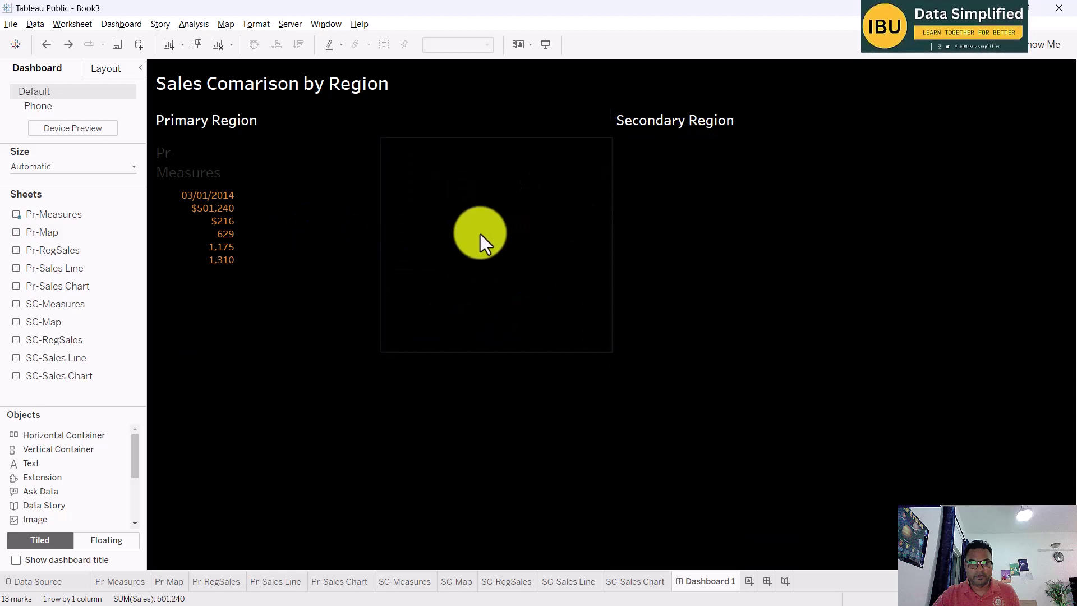
{"action": "key", "text": "ctrl+z"}
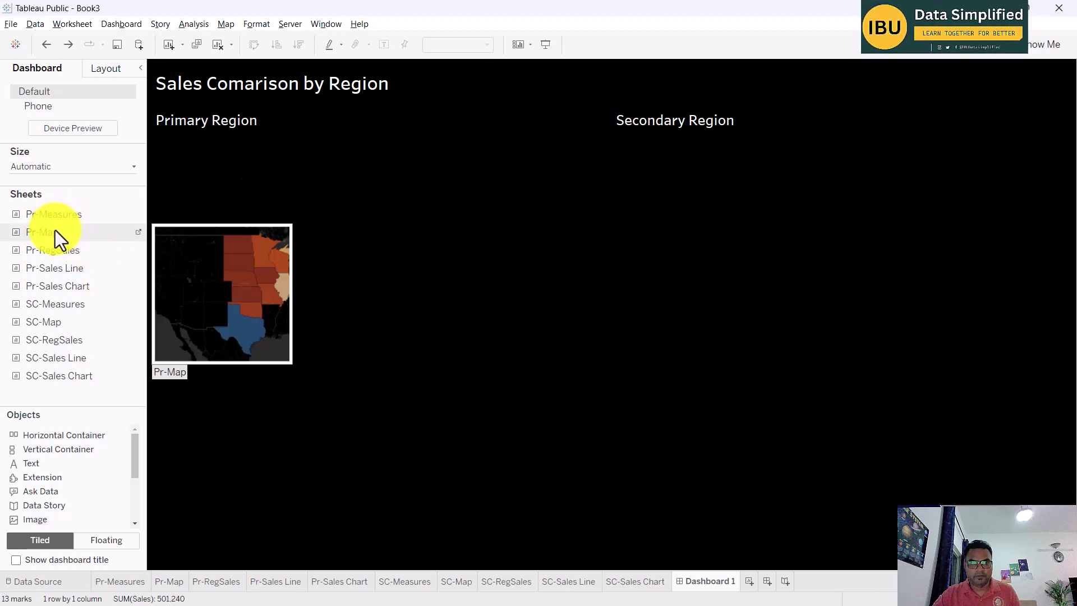
- Place the Pr-Map sheet across the upper half of the Primary Region area and hide its title
{"action": "left_click_drag", "start_coordinate": [54, 231], "coordinate": [332, 270]}
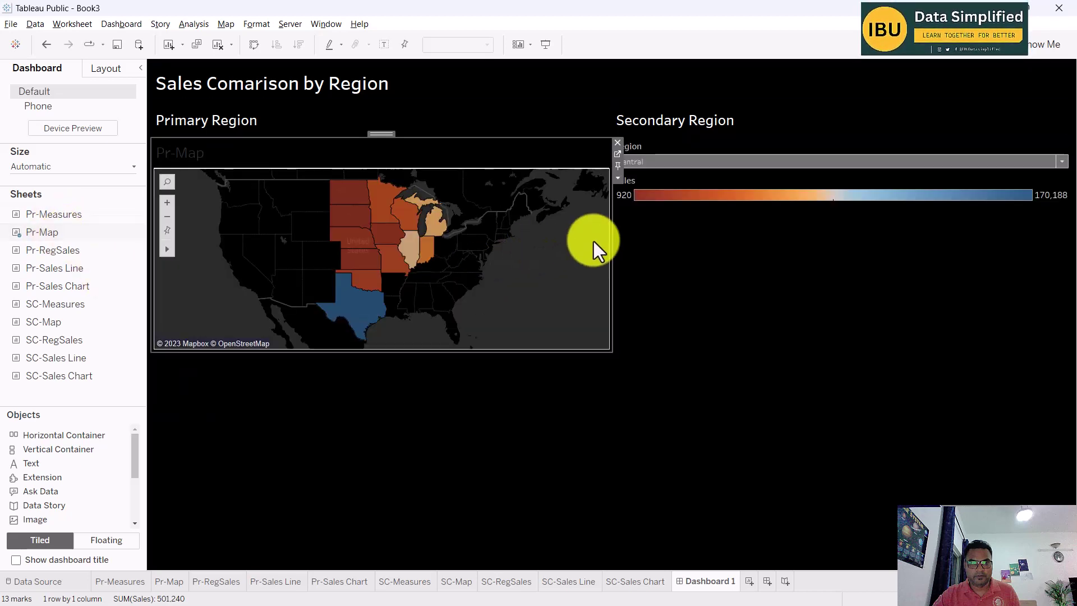
{"action": "right_click", "coordinate": [499, 156]}
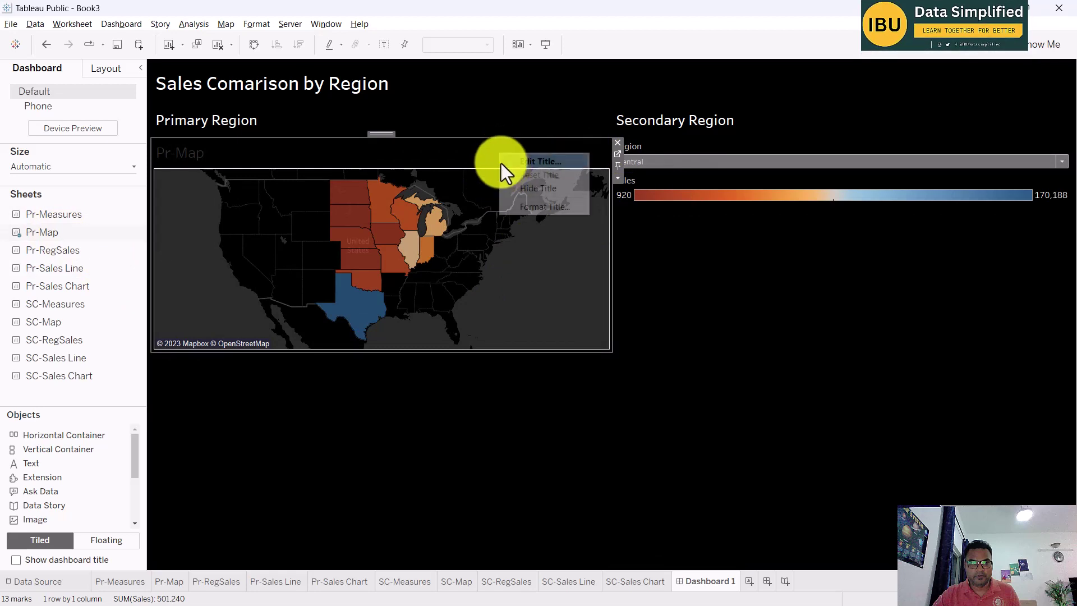
{"action": "left_click", "coordinate": [530, 192]}
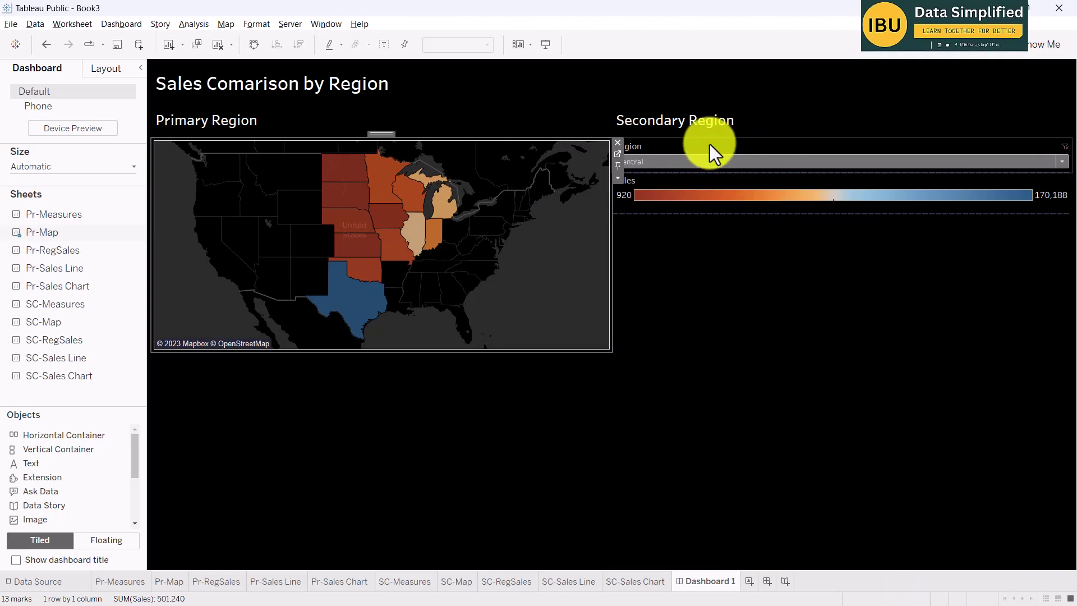
- Make the Region filter floating and move it into the empty space of the Secondary Region area
{"action": "left_click", "coordinate": [679, 150]}
{"action": "left_click", "coordinate": [607, 165]}
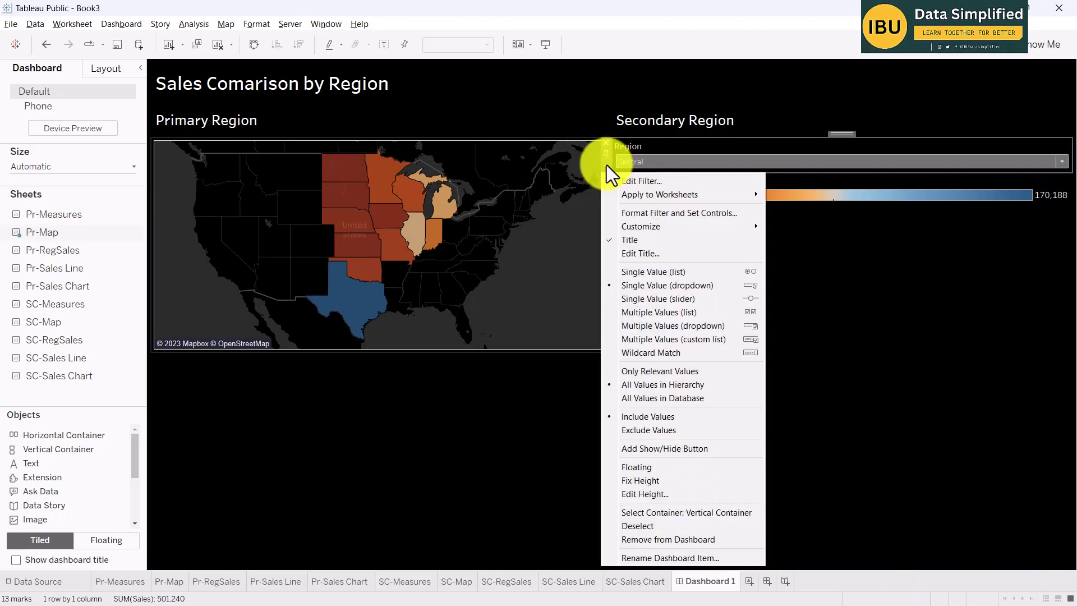
{"action": "left_click", "coordinate": [644, 471]}
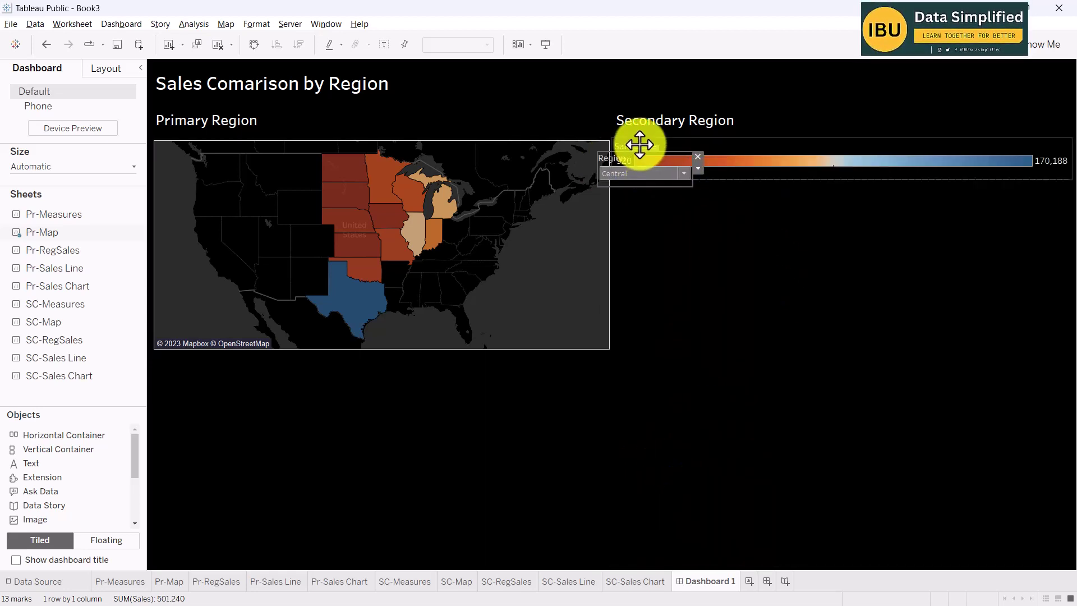
{"action": "left_click_drag", "start_coordinate": [641, 149], "coordinate": [784, 336]}
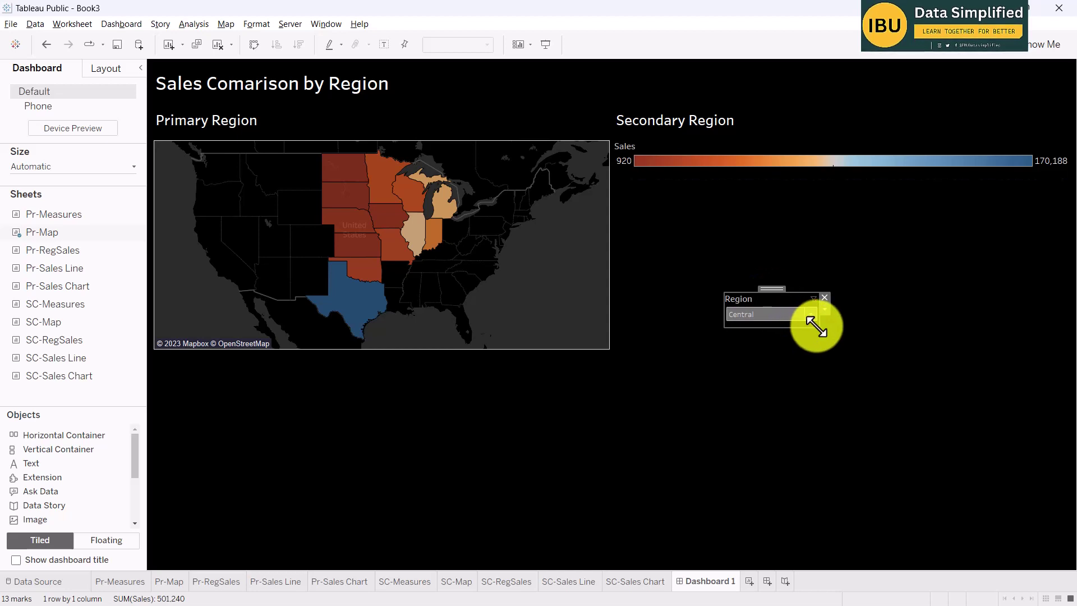
- Widen the floating Region filter and hide its title
{"action": "left_click_drag", "start_coordinate": [819, 323], "coordinate": [928, 340]}
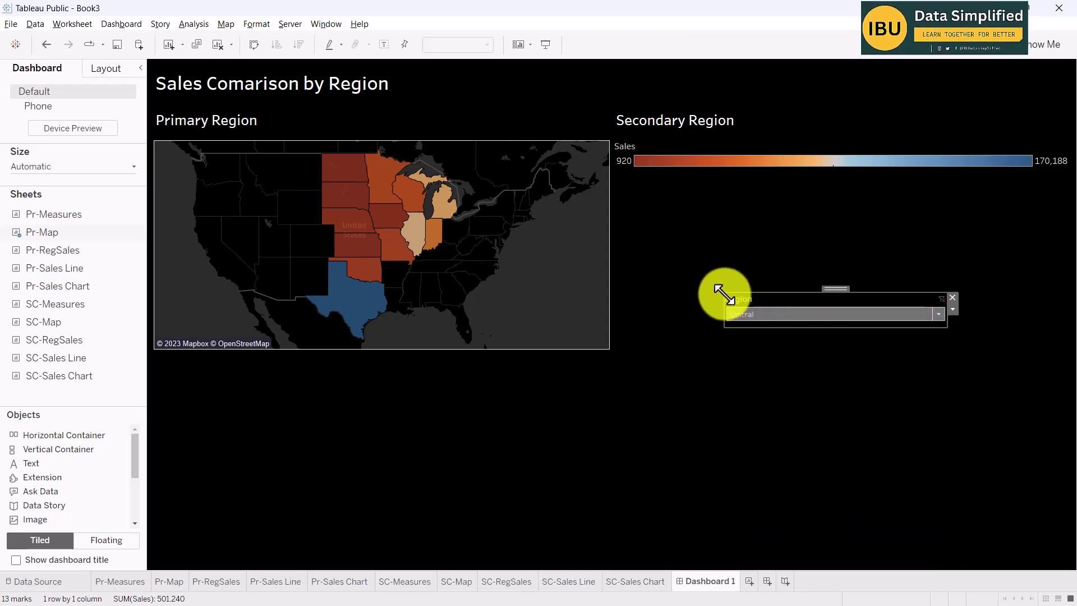
{"action": "right_click", "coordinate": [766, 296]}
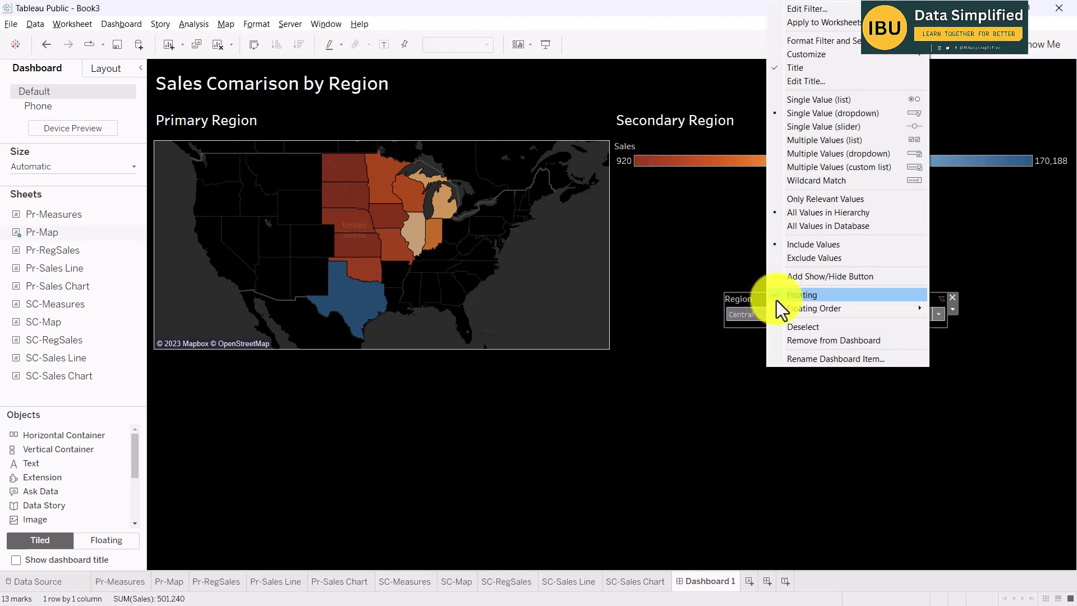
{"action": "left_click", "coordinate": [782, 70]}
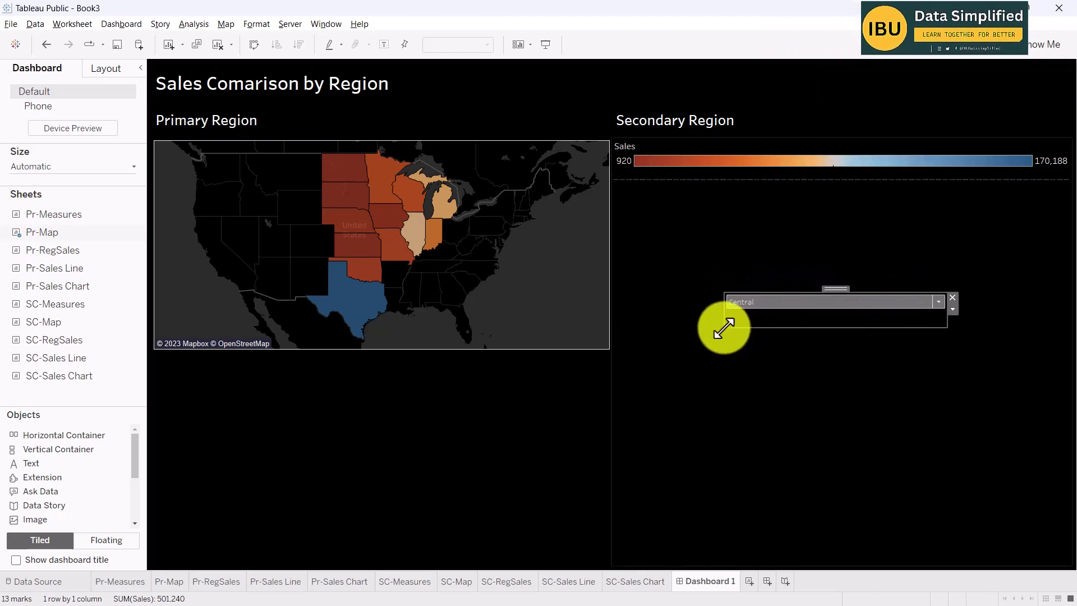
- Narrow the floating Region filter and position it above the map, beside the Primary Region heading
{"action": "left_click_drag", "start_coordinate": [724, 328], "coordinate": [796, 323]}
{"action": "mouse_move", "coordinate": [869, 291]}
{"action": "left_mouse_down"}
{"action": "mouse_move", "coordinate": [521, 94]}
{"action": "mouse_move", "coordinate": [517, 117]}
{"action": "mouse_move", "coordinate": [527, 116]}
{"action": "left_mouse_up"}
{"action": "left_click", "coordinate": [816, 351]}
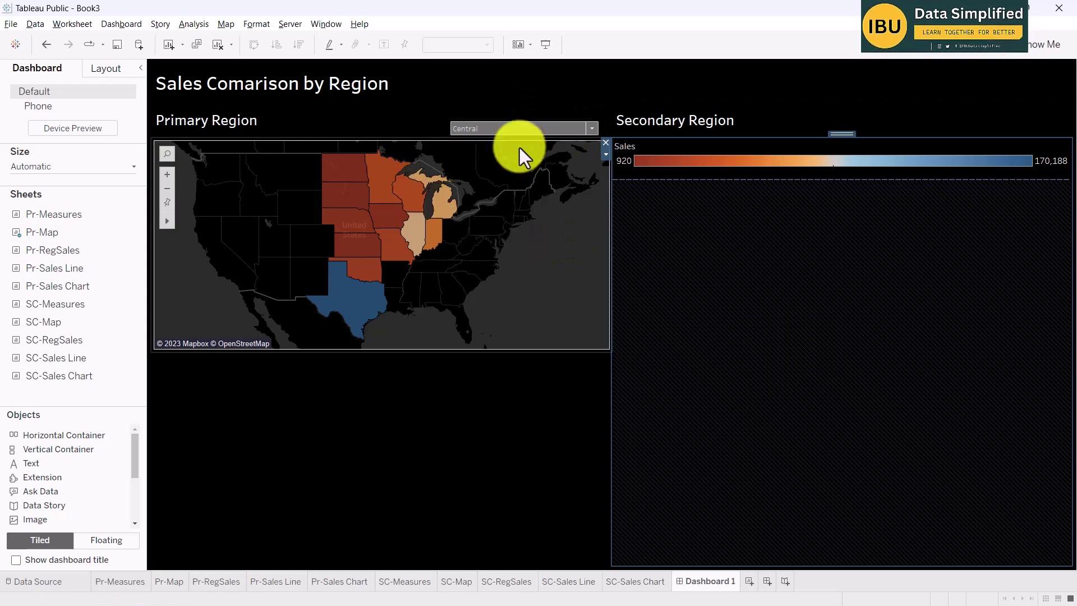
- Test the Region filter on the map by choosing East, then South, and returning to Central
{"action": "left_click", "coordinate": [591, 129]}
{"action": "left_click", "coordinate": [483, 170]}
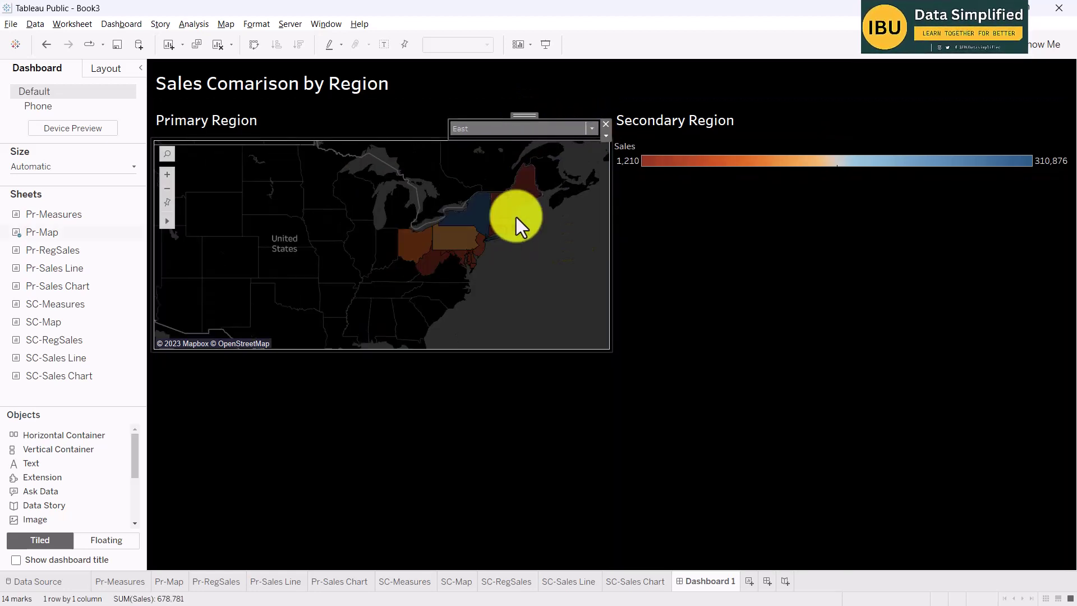
{"action": "left_click", "coordinate": [590, 128]}
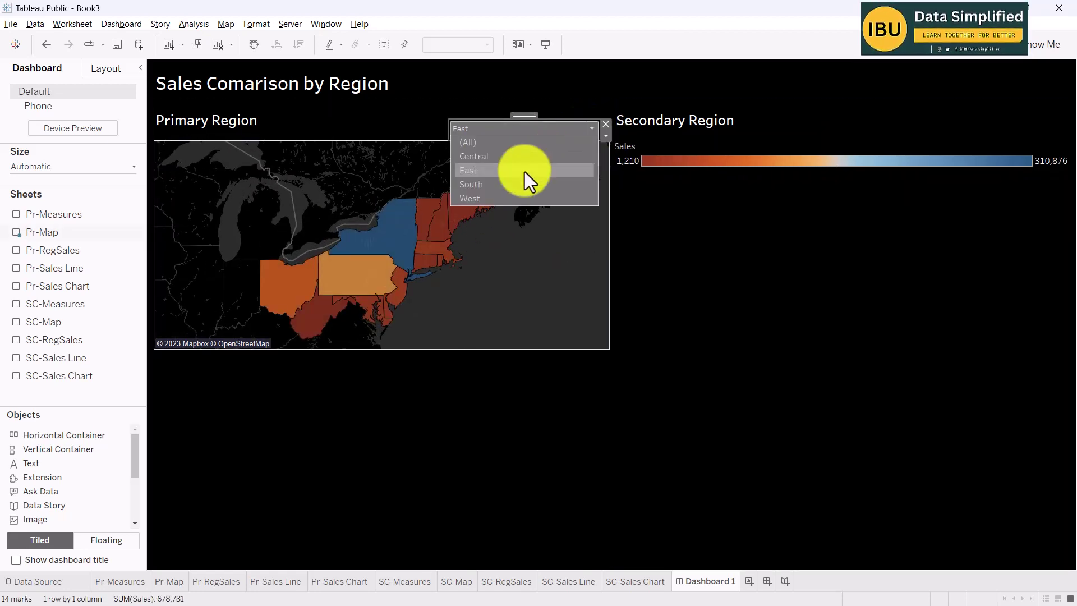
{"action": "left_click", "coordinate": [503, 184]}
{"action": "left_click", "coordinate": [589, 129]}
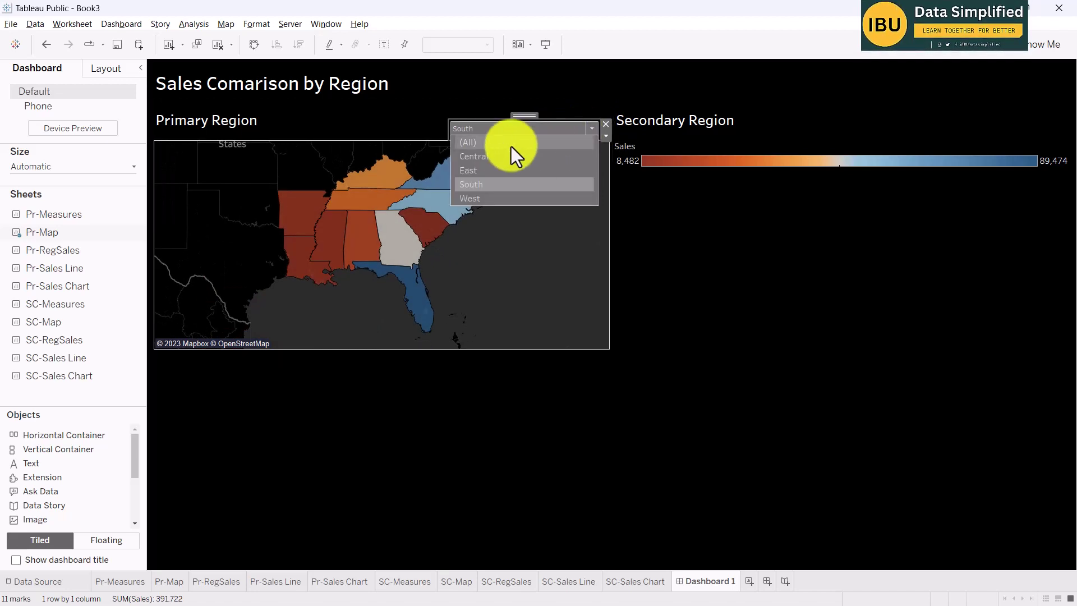
{"action": "left_click", "coordinate": [482, 155]}
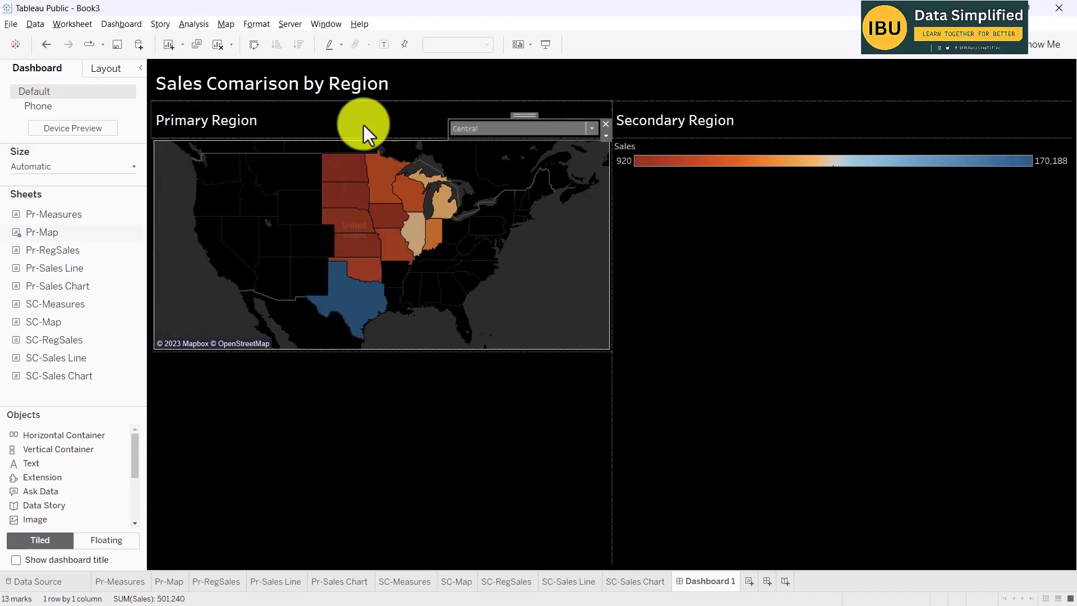
- Nudge the floating Region filter upward to align it with the Primary Region heading
{"action": "left_click_drag", "start_coordinate": [521, 114], "coordinate": [525, 106]}
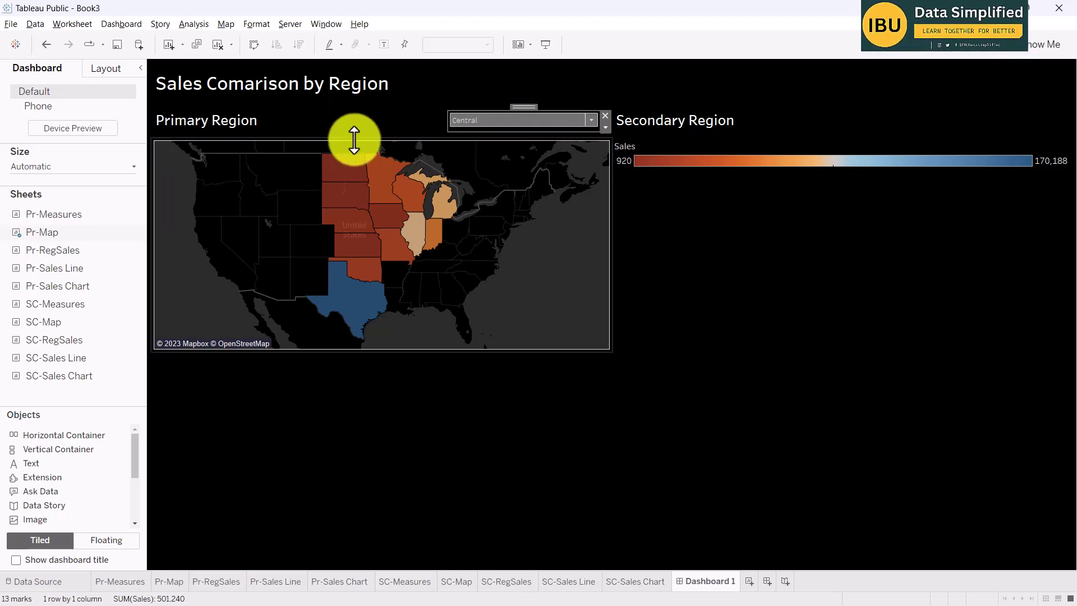
{"action": "left_click", "coordinate": [357, 134]}
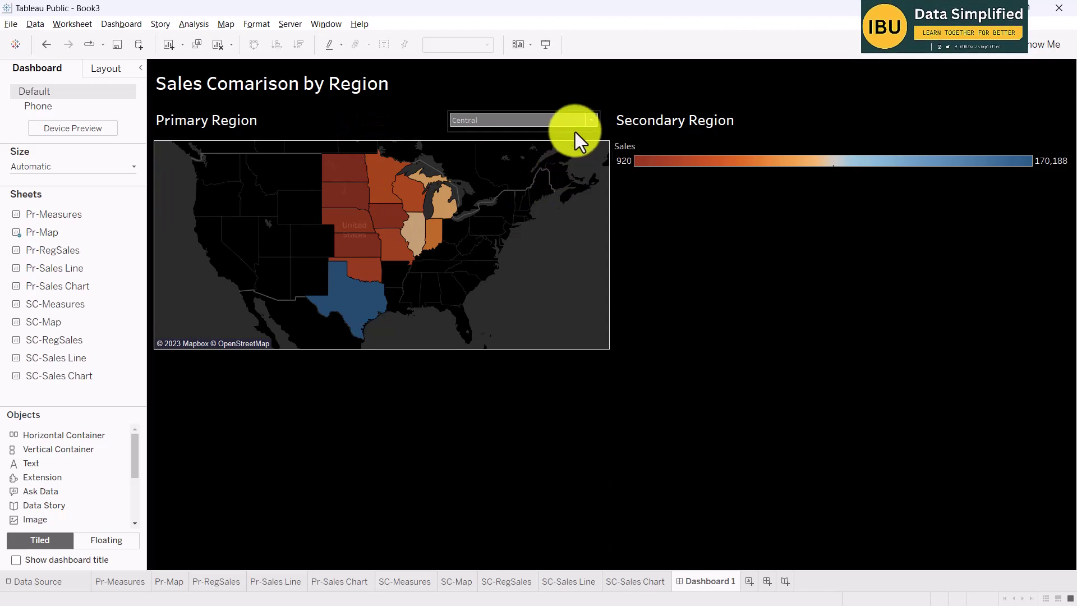
- Place the Pr-Measures sheet to the left of the map and widen it to about half the Primary Region area
{"action": "mouse_move", "coordinate": [49, 218]}
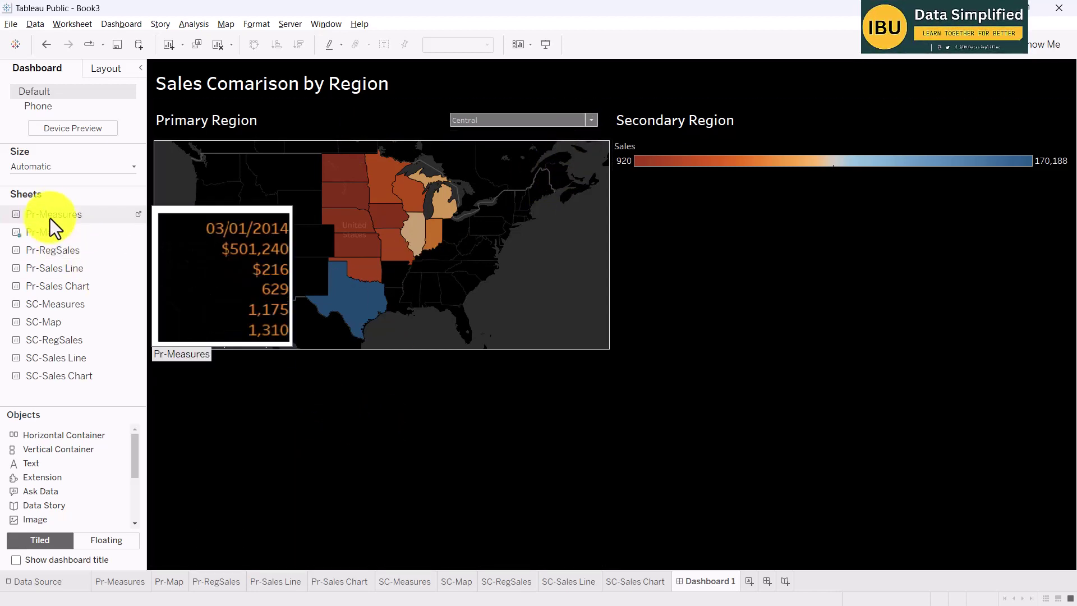
{"action": "left_click_drag", "start_coordinate": [44, 221], "coordinate": [187, 211]}
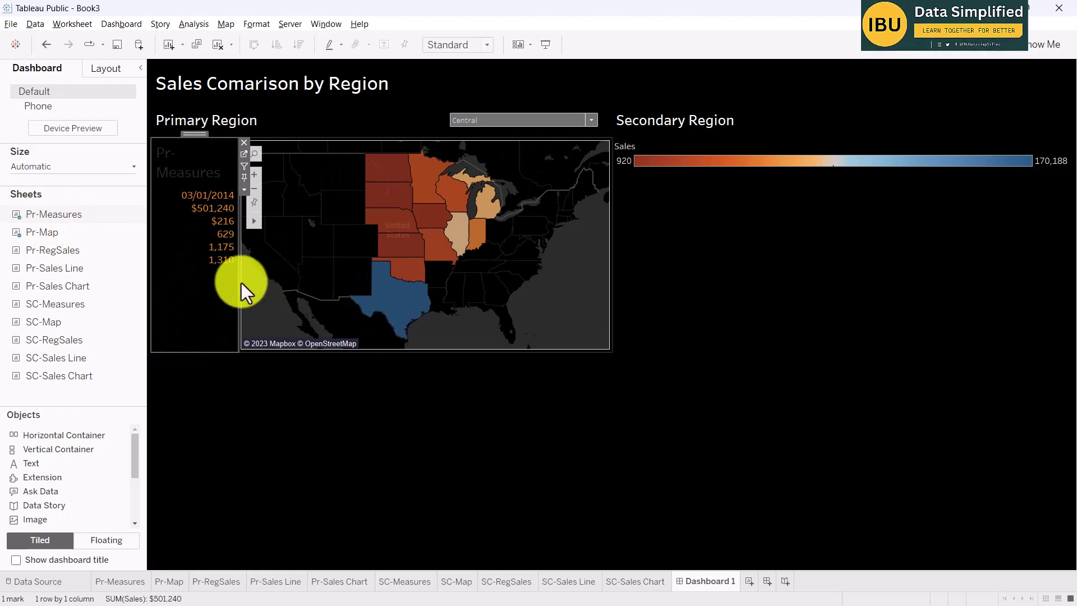
{"action": "left_click_drag", "start_coordinate": [238, 282], "coordinate": [392, 283]}
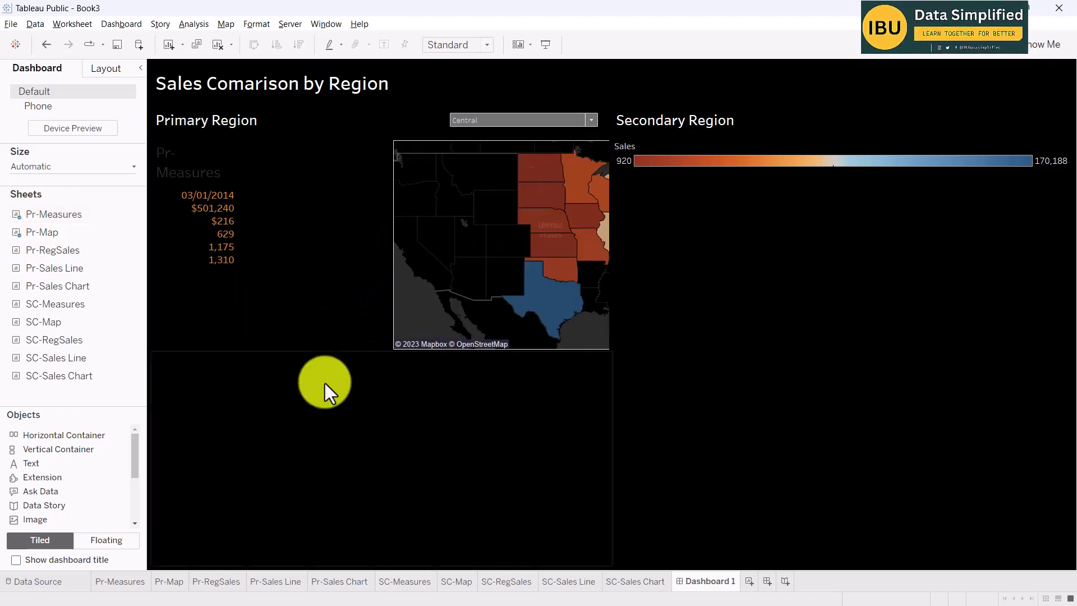
{"action": "left_click", "coordinate": [311, 282]}
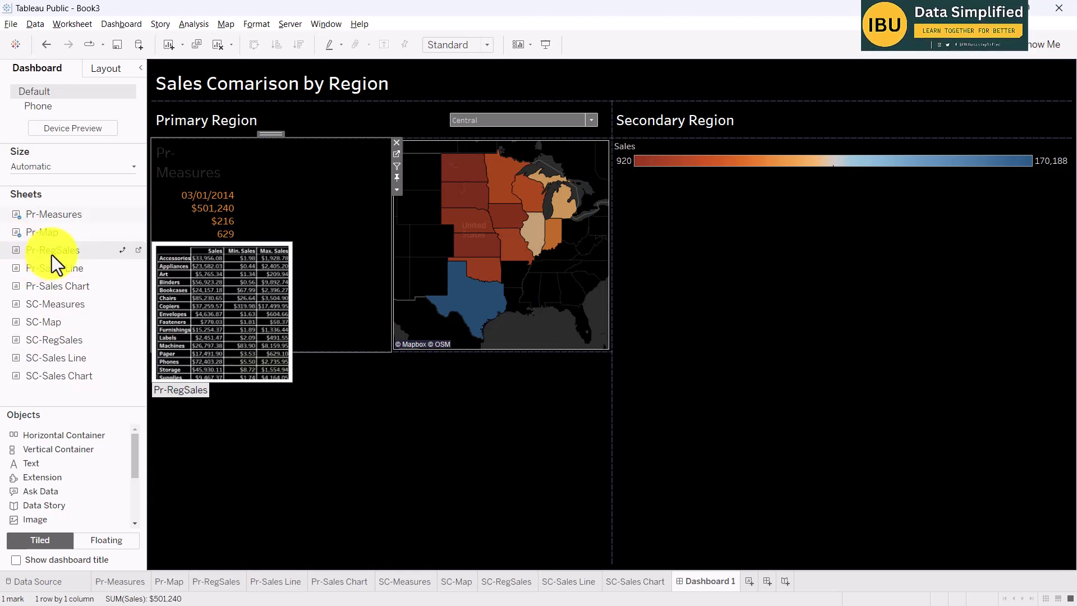
- Place the Pr-RegSales sheet in the lower half of the Primary Region, below Pr-Measures, and hide its title
{"action": "left_click_drag", "start_coordinate": [92, 287], "coordinate": [191, 446]}
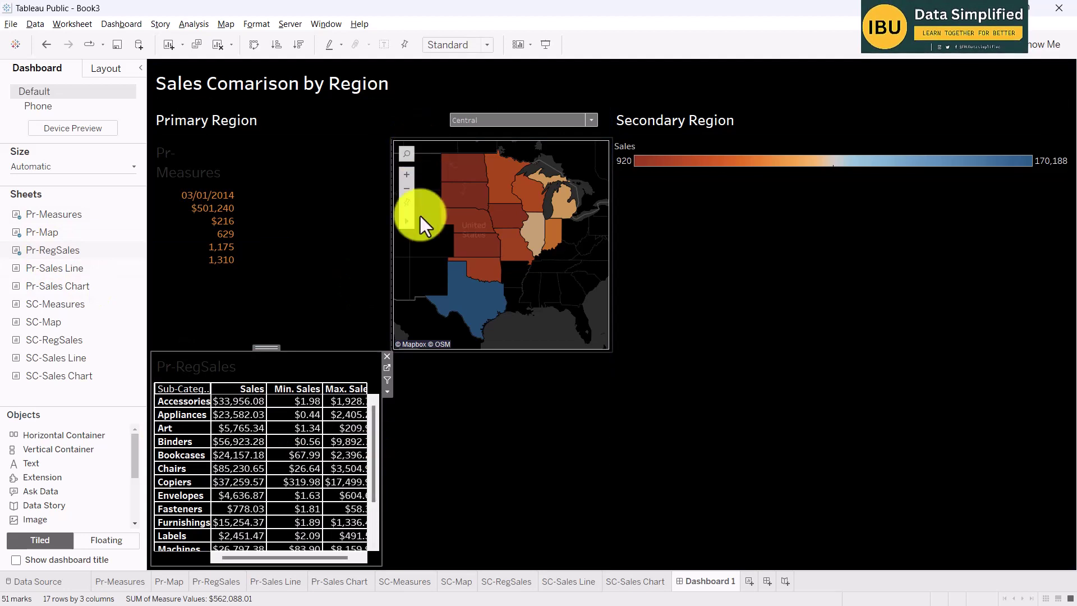
{"action": "right_click", "coordinate": [327, 375]}
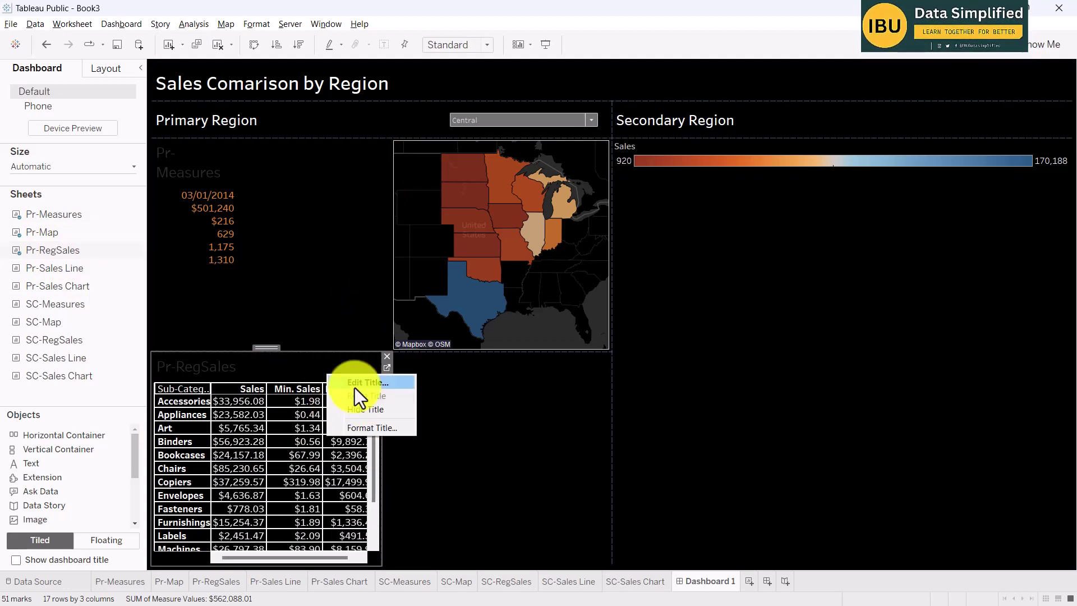
{"action": "left_click", "coordinate": [354, 385]}
{"action": "right_click", "coordinate": [329, 367]}
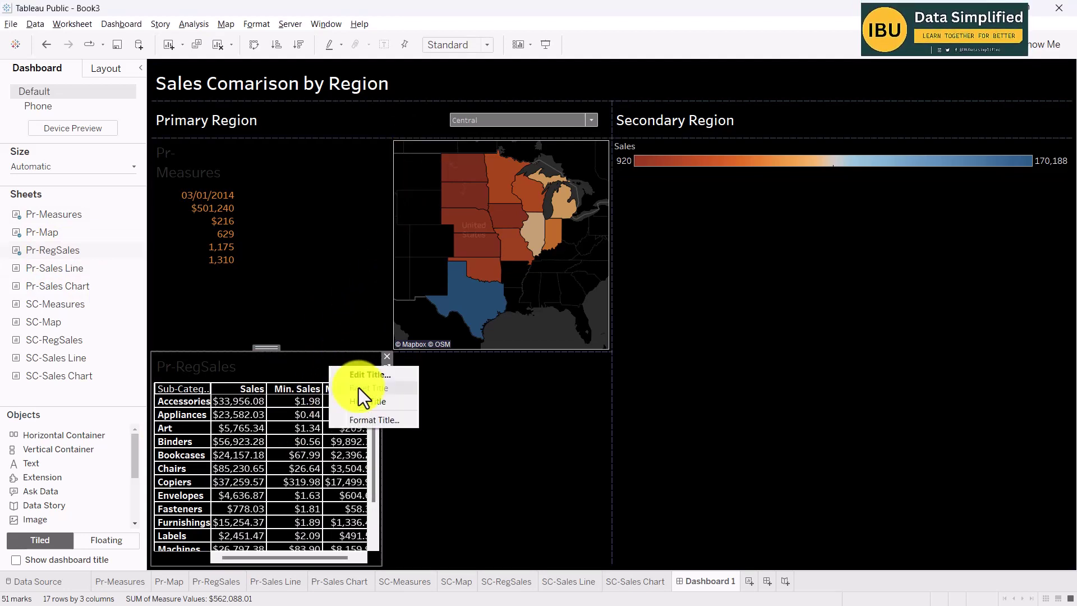
{"action": "left_click", "coordinate": [359, 405]}
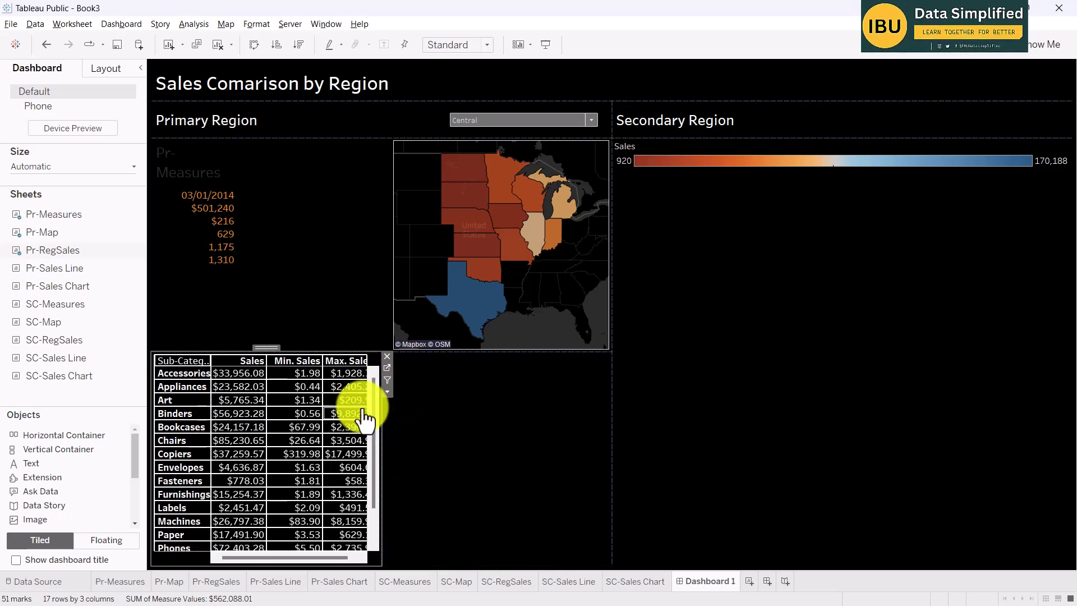
- Set the fit of the Pr-RegSales table to Entire View
{"action": "left_click", "coordinate": [387, 392]}
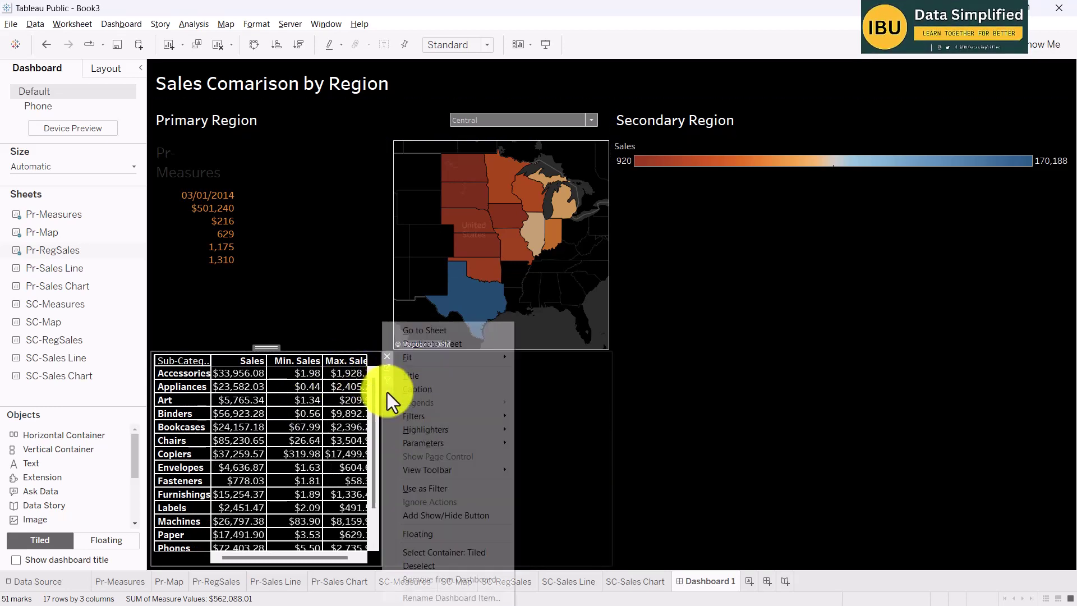
{"action": "mouse_move", "coordinate": [438, 363]}
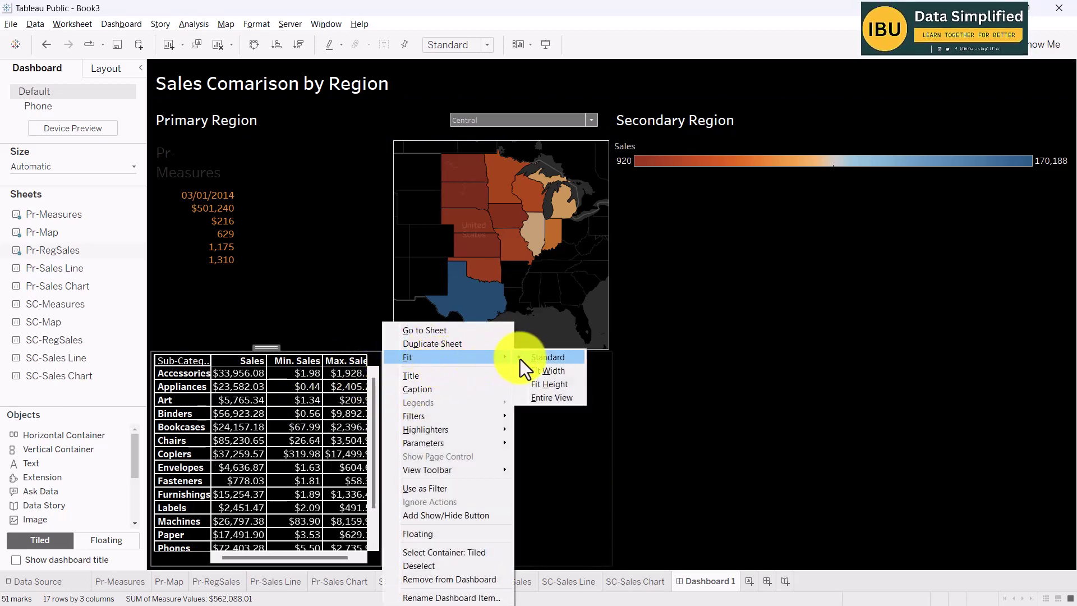
{"action": "left_click", "coordinate": [548, 398]}
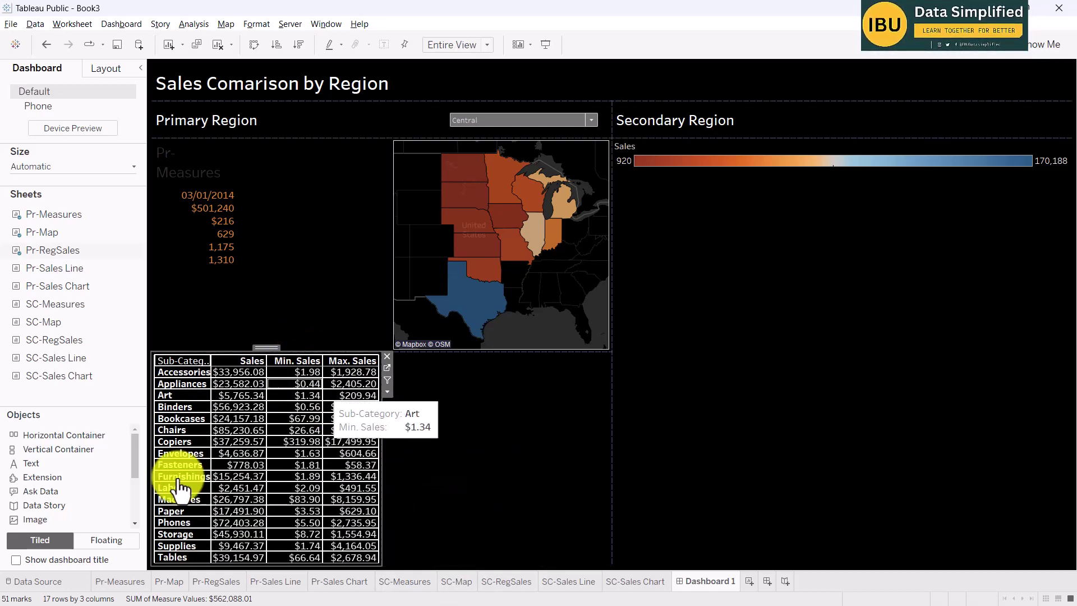
- Place the Pr-Sales Line sheet directly to the right of the Pr-RegSales table and hide its title
{"action": "left_click", "coordinate": [419, 443]}
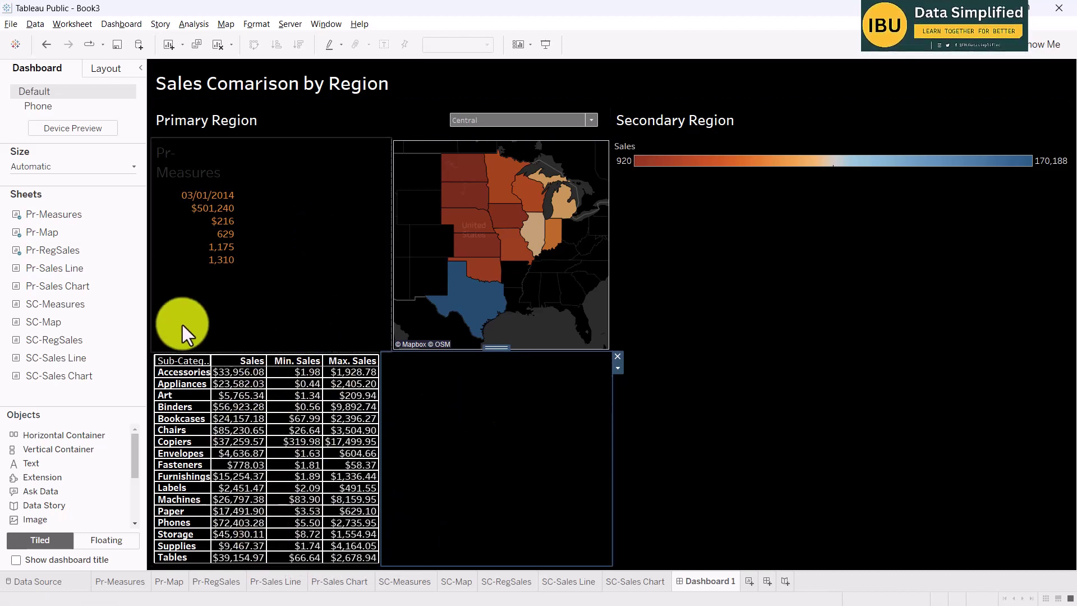
{"action": "mouse_move", "coordinate": [69, 259]}
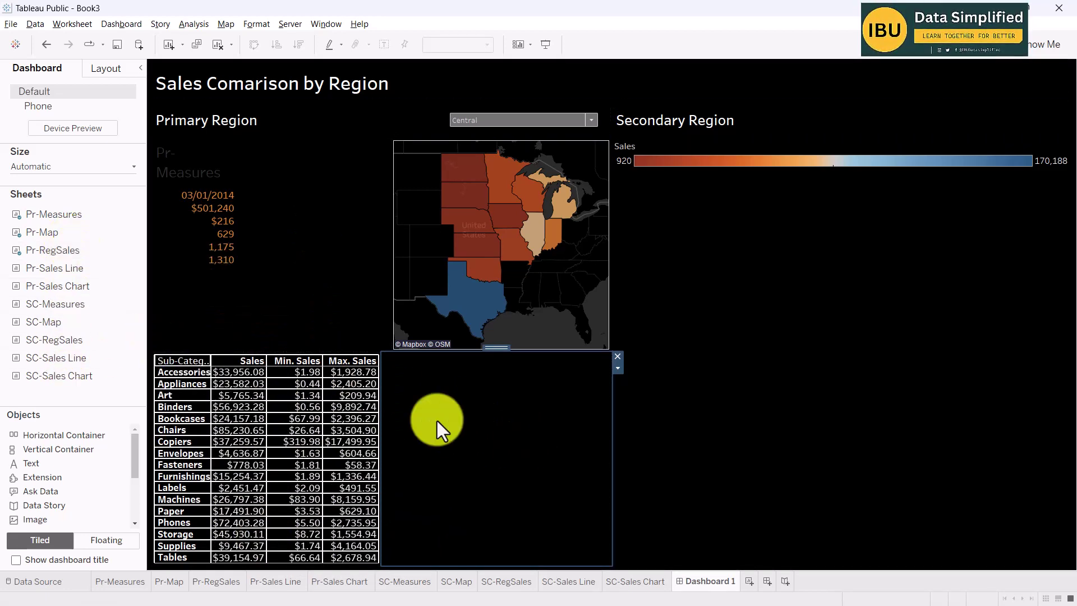
{"action": "mouse_move", "coordinate": [73, 280]}
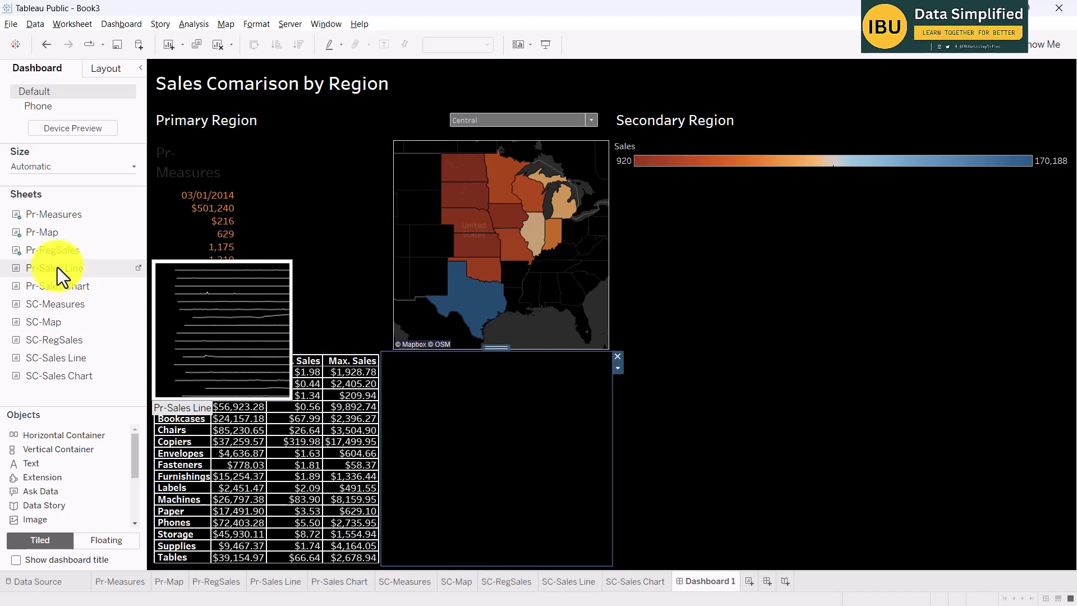
{"action": "left_click_drag", "start_coordinate": [57, 267], "coordinate": [493, 429]}
{"action": "left_click_drag", "start_coordinate": [413, 473], "coordinate": [395, 473]}
{"action": "left_click", "coordinate": [502, 391]}
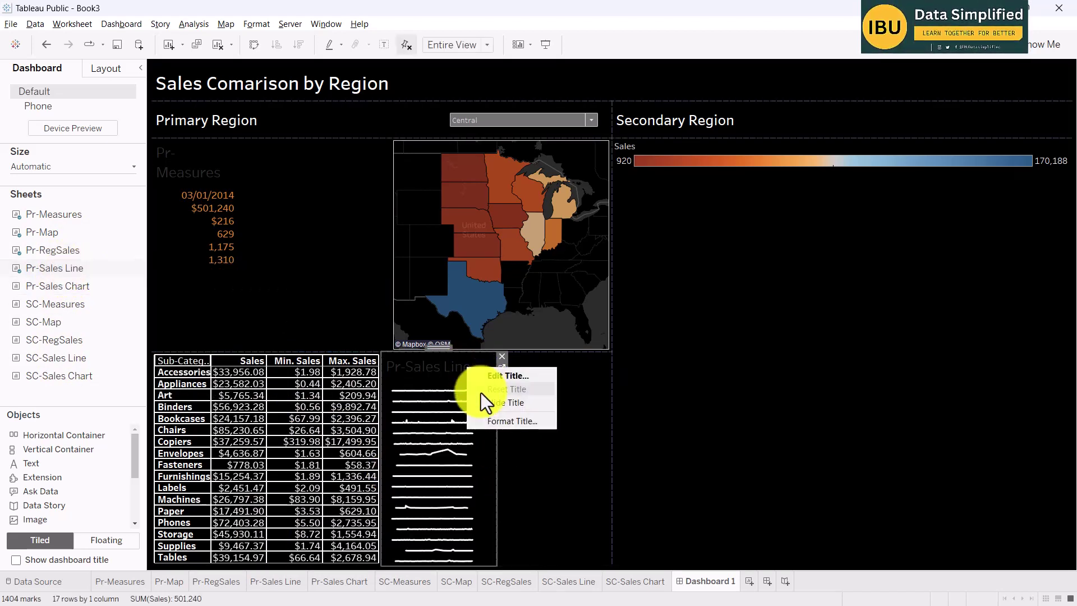
{"action": "left_click", "coordinate": [512, 402]}
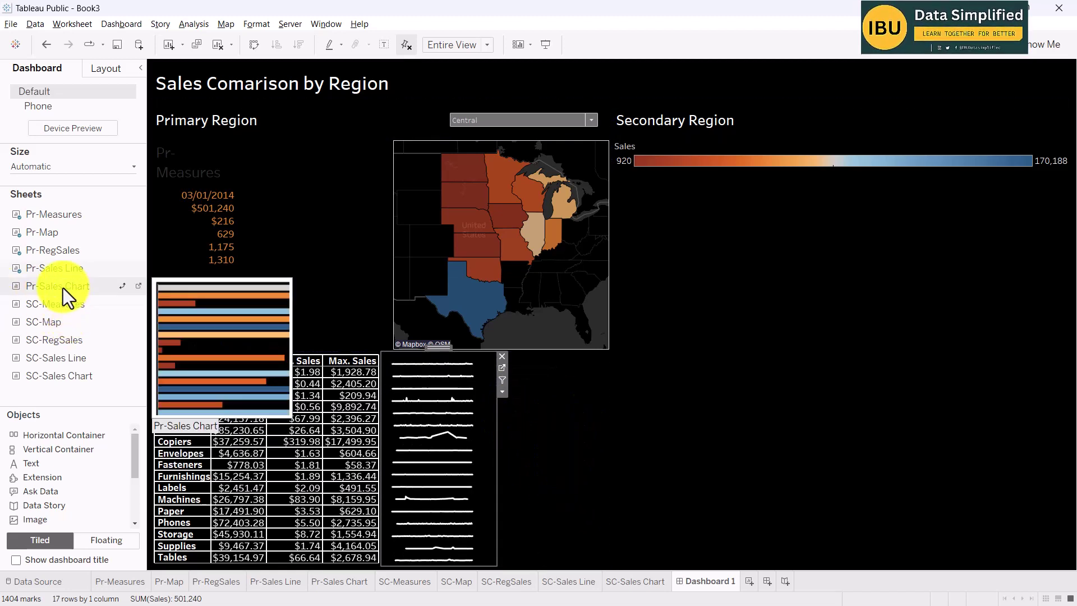
- Place the Pr-Sales Chart sheet to the right of the Pr-Sales Line sheet and hide its title
{"action": "left_click_drag", "start_coordinate": [63, 288], "coordinate": [527, 445]}
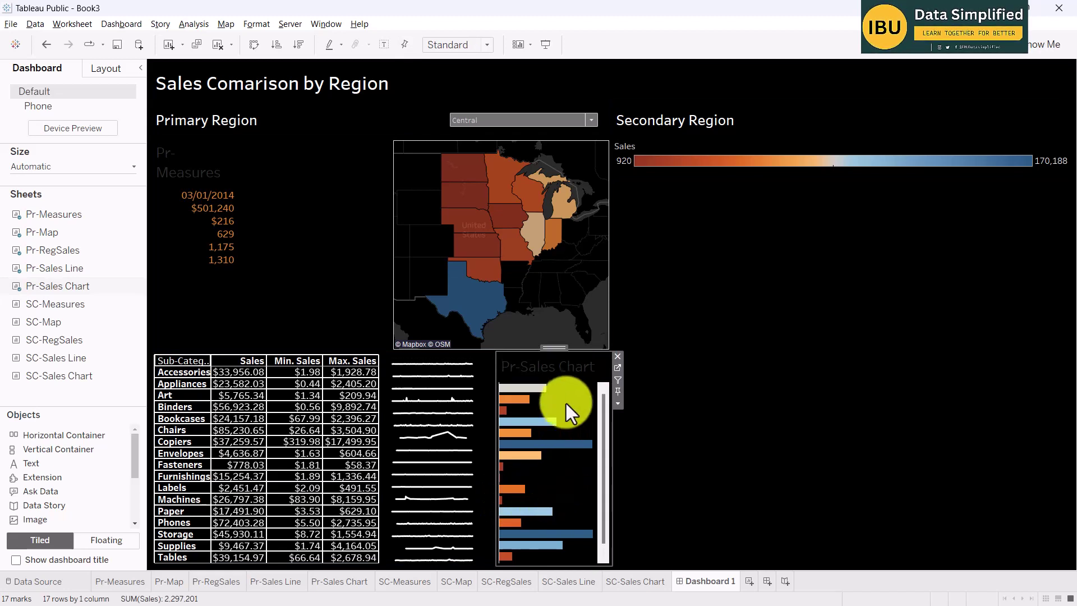
{"action": "right_click", "coordinate": [574, 368]}
{"action": "left_click", "coordinate": [600, 402]}
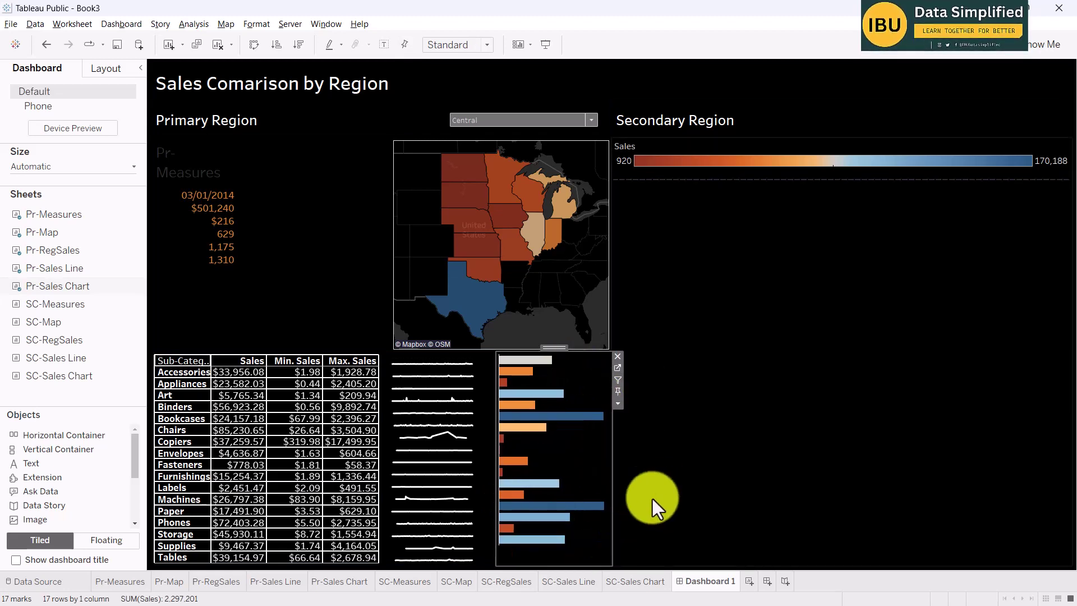
- Set the fit of the Pr-Sales Line sheet to Entire View
{"action": "right_click", "coordinate": [483, 369]}
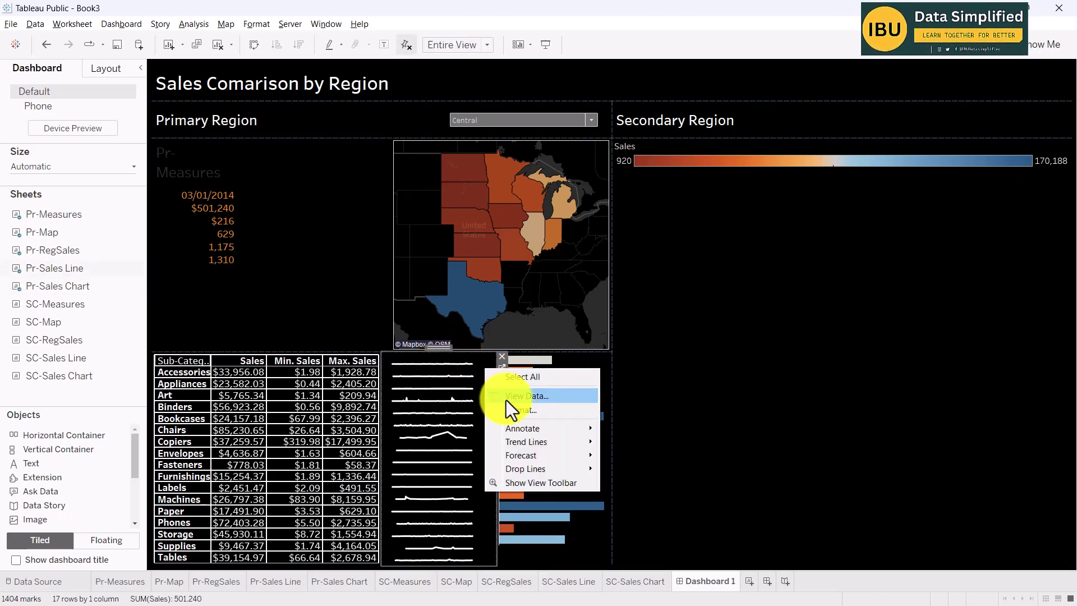
{"action": "left_click", "coordinate": [477, 372]}
{"action": "right_click", "coordinate": [499, 389]}
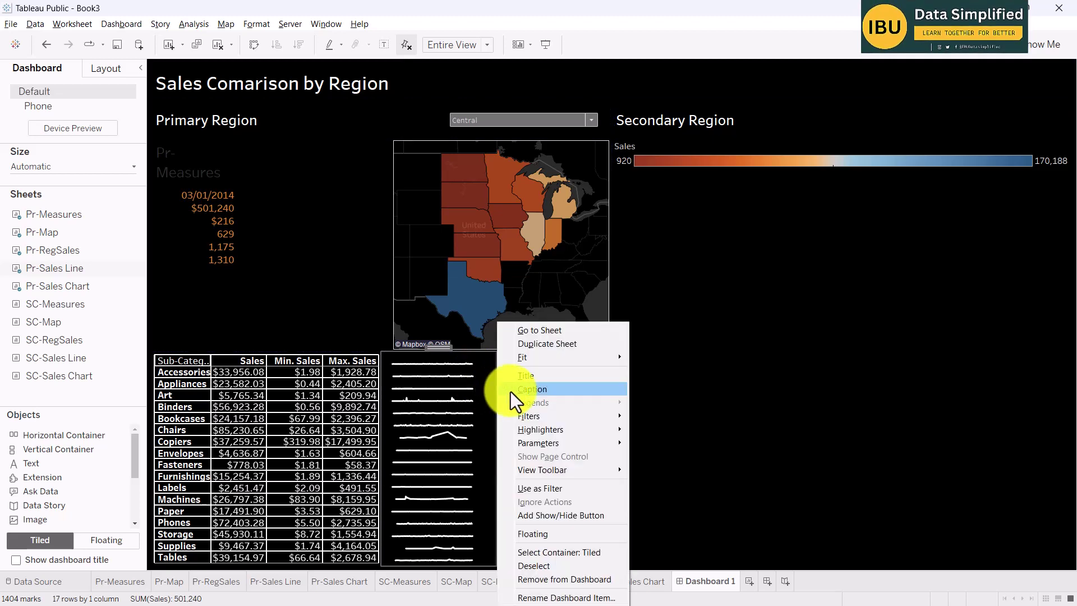
{"action": "mouse_move", "coordinate": [604, 358]}
{"action": "left_click", "coordinate": [664, 395]}
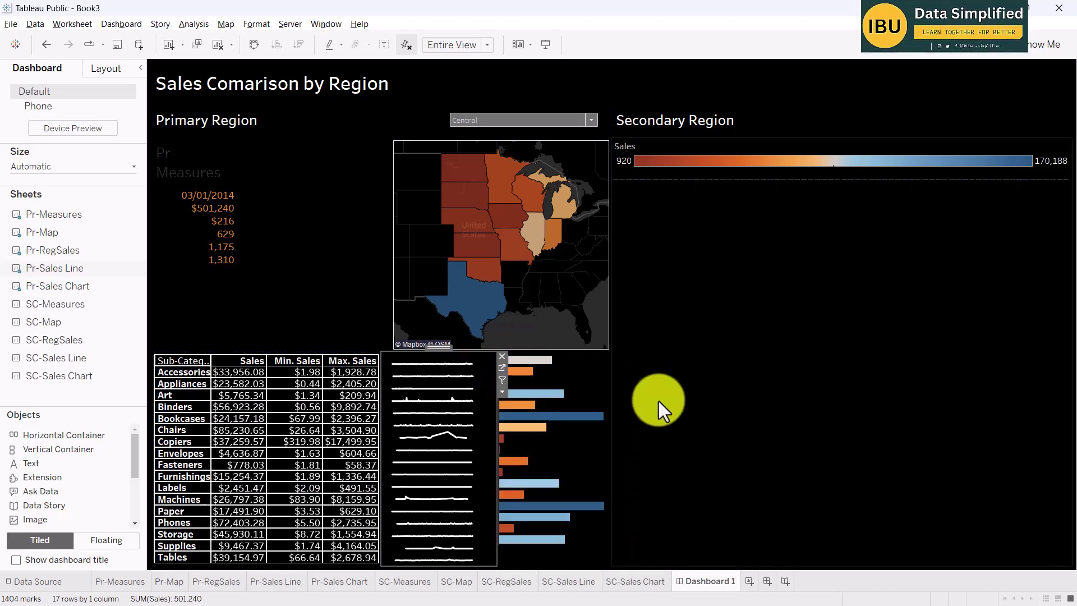
- Set the fit of the Pr-Sales Chart sheet to Entire View so its bars fill the chart area
{"action": "left_click", "coordinate": [597, 362]}
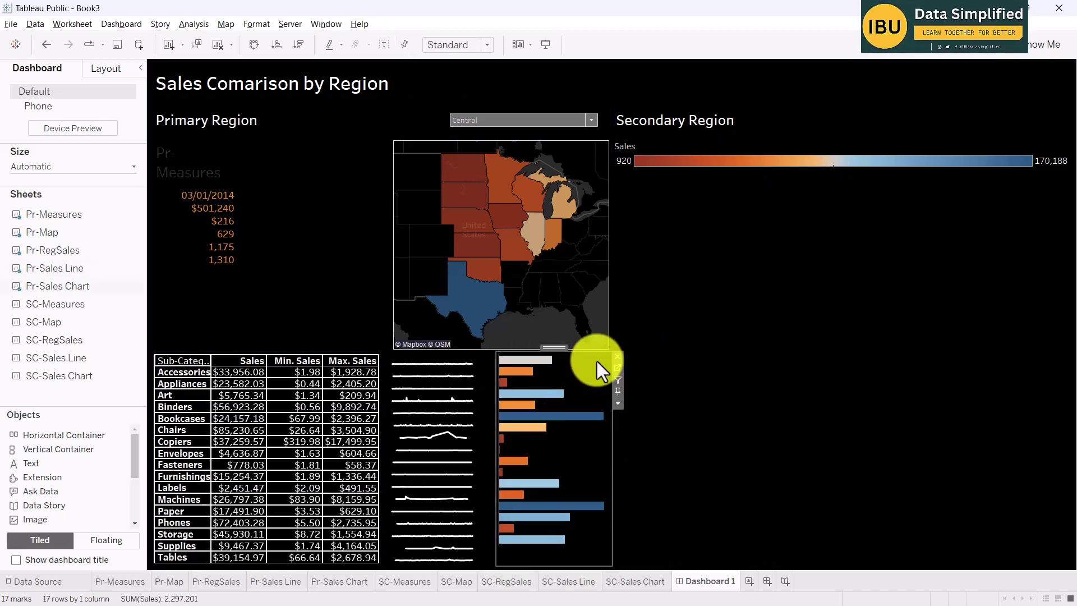
{"action": "right_click", "coordinate": [617, 405]}
{"action": "mouse_move", "coordinate": [661, 332]}
{"action": "left_click", "coordinate": [826, 369]}
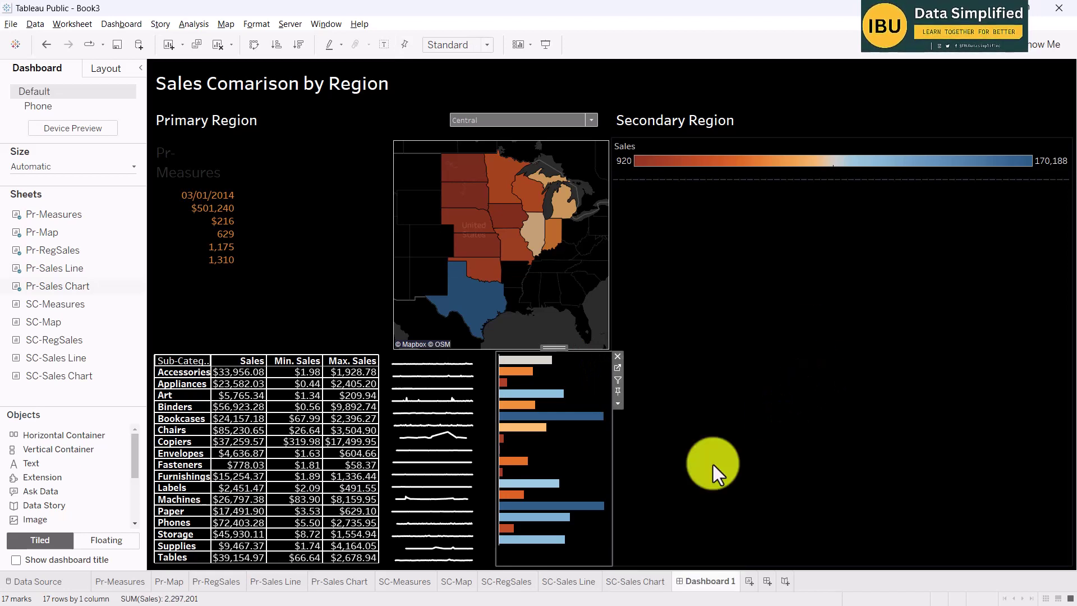
- Hide the title of the Pr-Measures sheet on the dashboard and set its fit to Entire View
{"action": "left_click", "coordinate": [288, 291]}
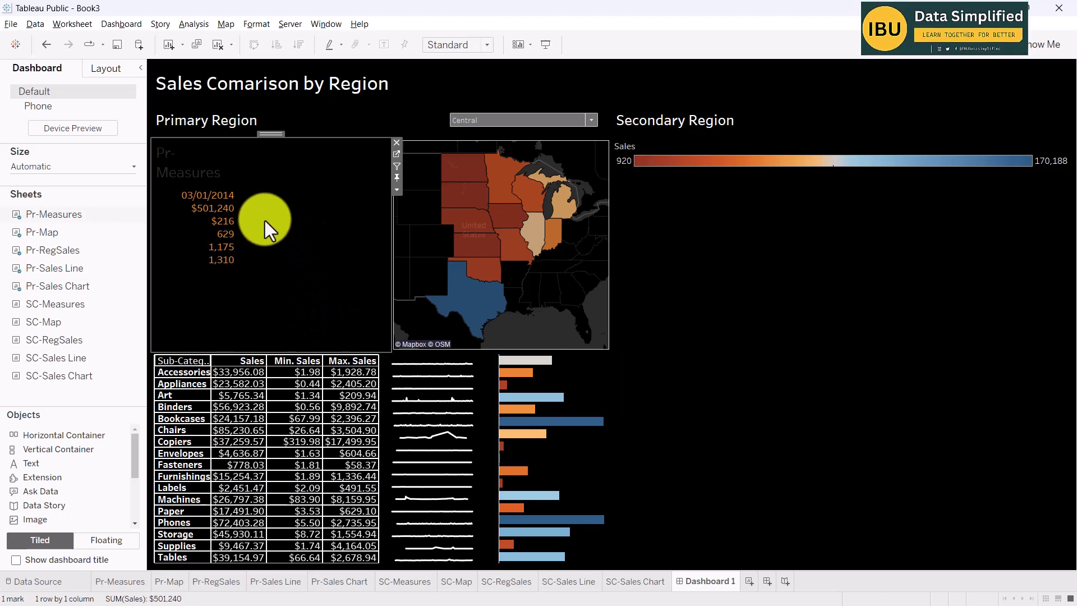
{"action": "right_click", "coordinate": [267, 156]}
{"action": "left_click", "coordinate": [298, 208]}
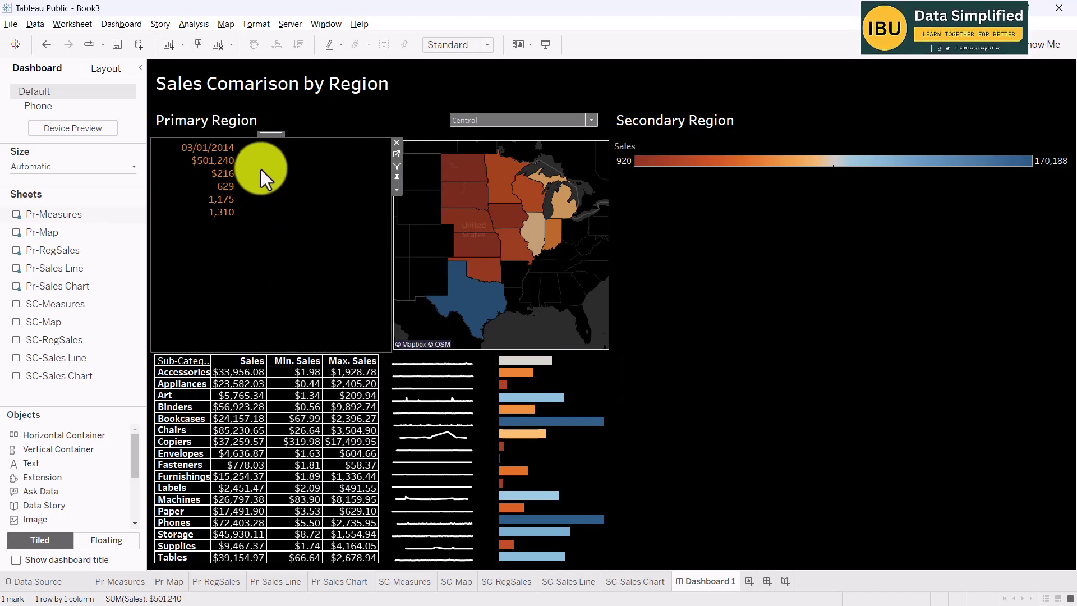
{"action": "left_click", "coordinate": [397, 190]}
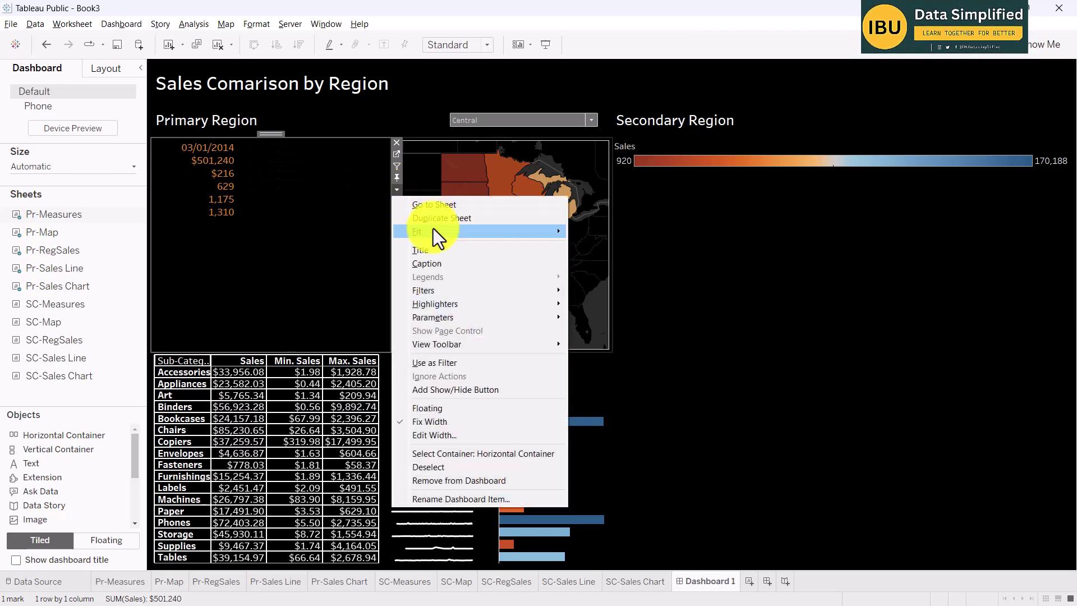
{"action": "mouse_move", "coordinate": [433, 231]}
{"action": "left_click", "coordinate": [609, 274]}
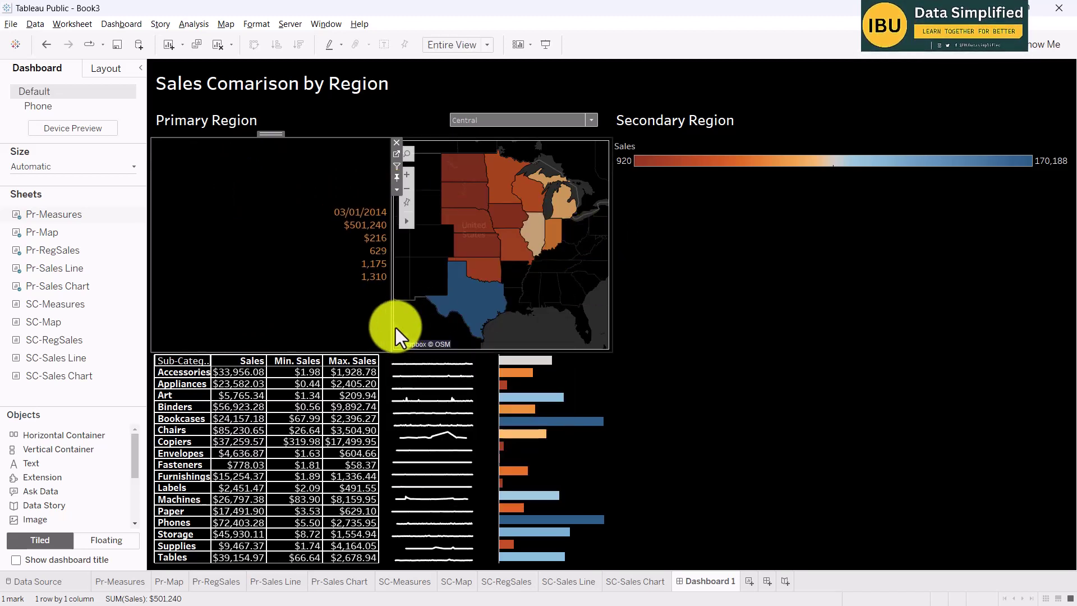
{"action": "mouse_move", "coordinate": [318, 235]}
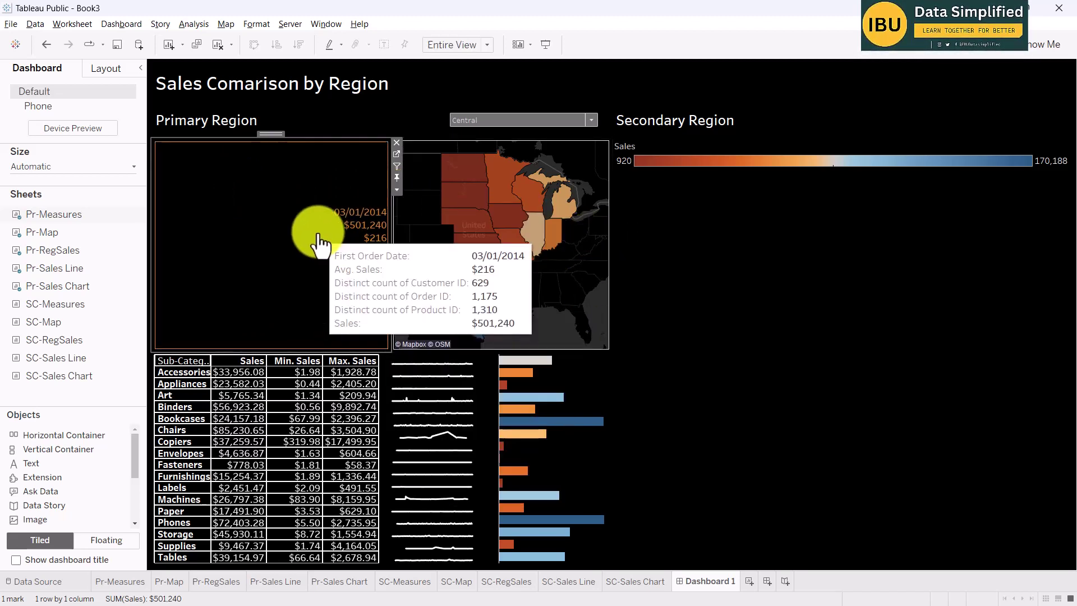
- Go from the dashboard to the Pr-Measures worksheet
{"action": "left_click", "coordinate": [396, 153]}
{"action": "mouse_move", "coordinate": [380, 161]}
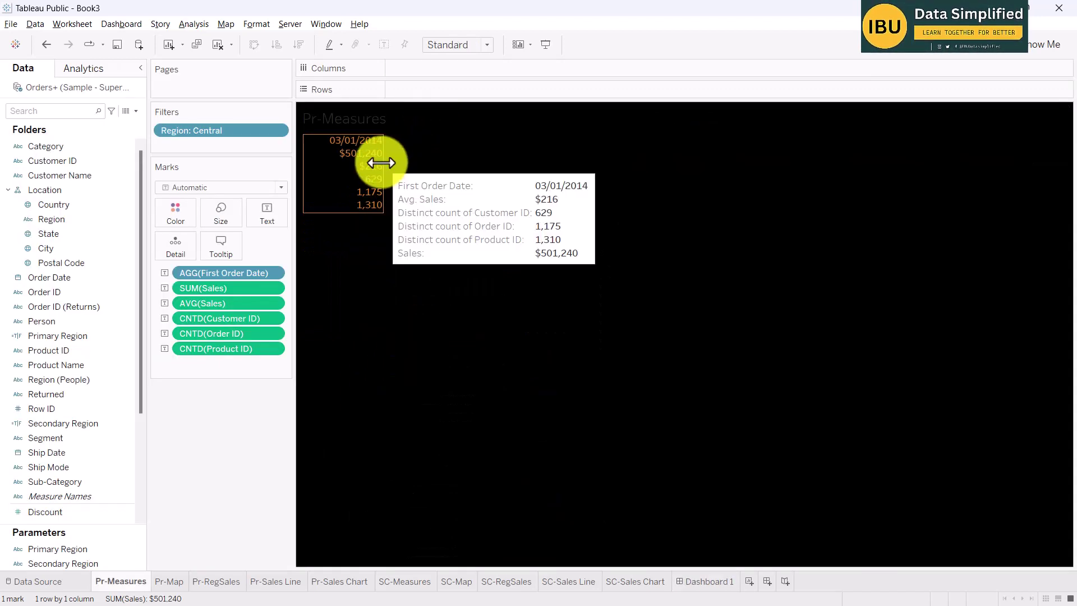
- Try the Entire View fit on the Pr-Measures worksheet and set it back to Standard
{"action": "left_click", "coordinate": [487, 44]}
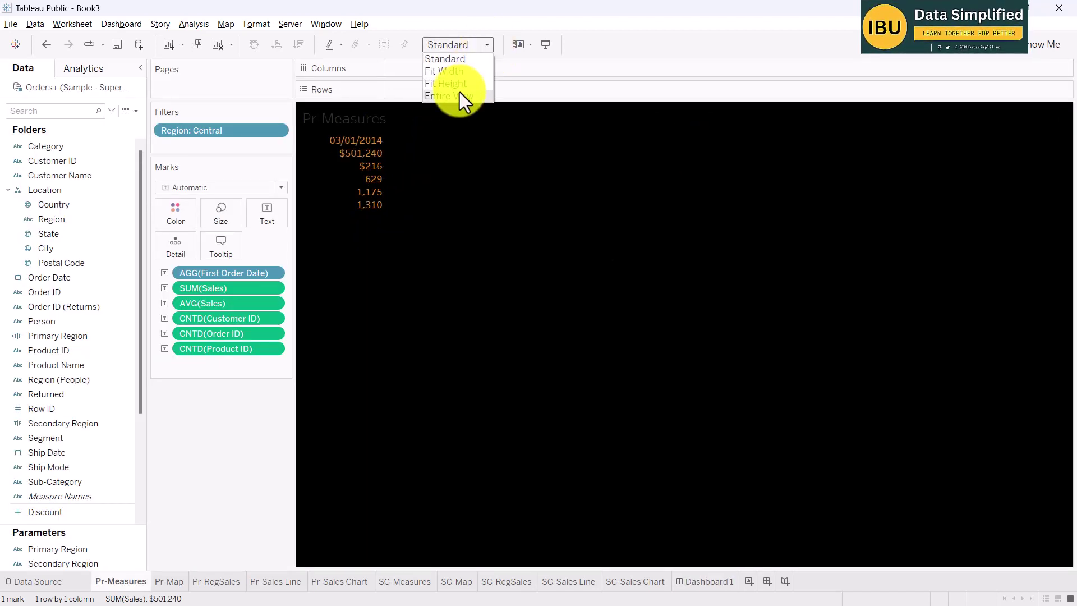
{"action": "left_click", "coordinate": [456, 95]}
{"action": "left_click", "coordinate": [486, 45]}
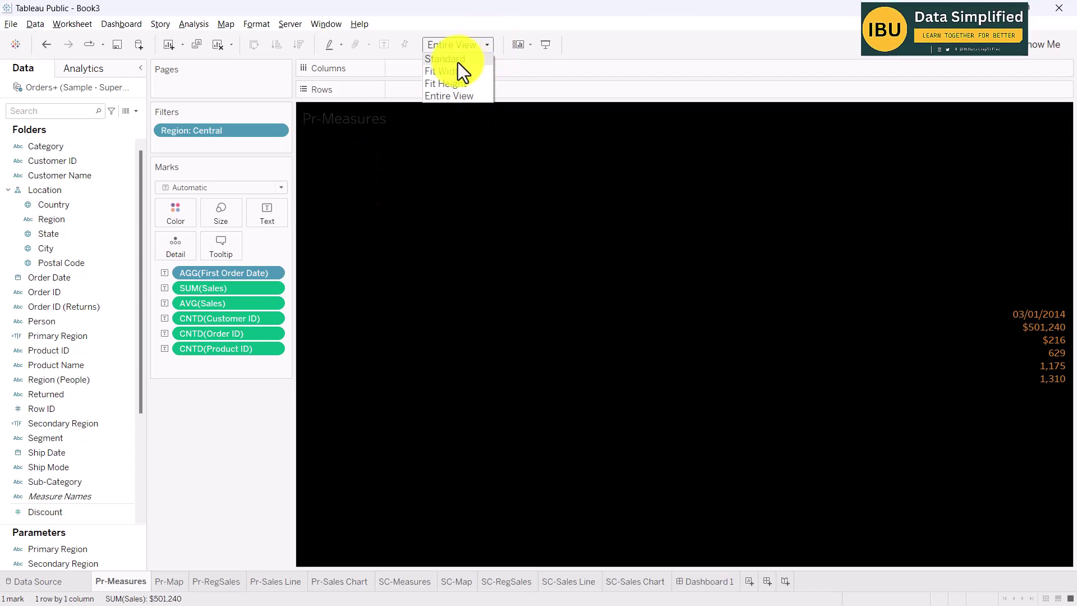
{"action": "left_click", "coordinate": [457, 57]}
{"action": "mouse_move", "coordinate": [373, 171]}
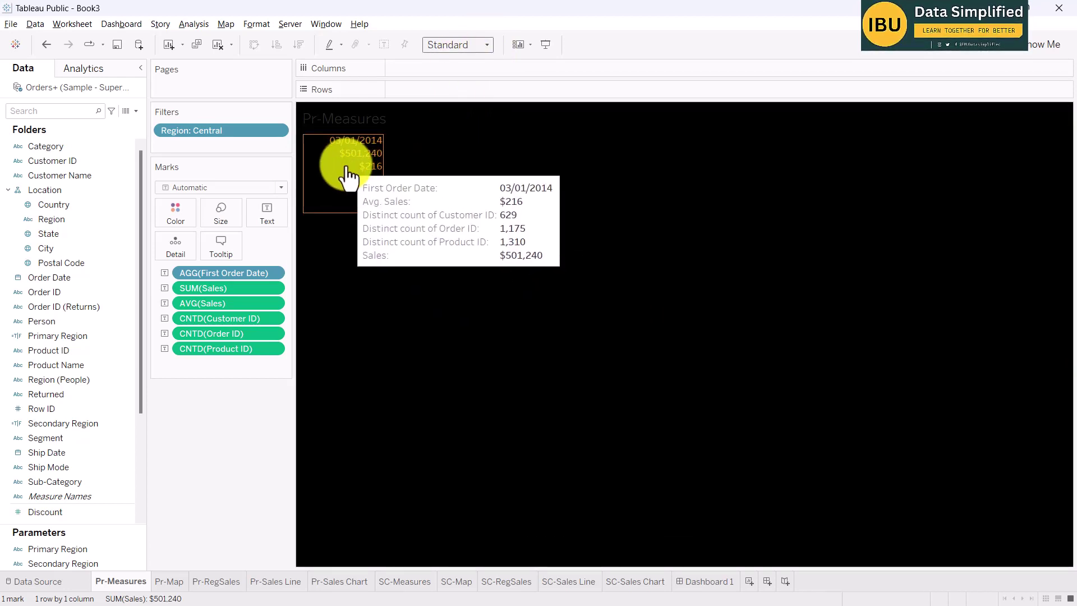
{"action": "left_click", "coordinate": [347, 179]}
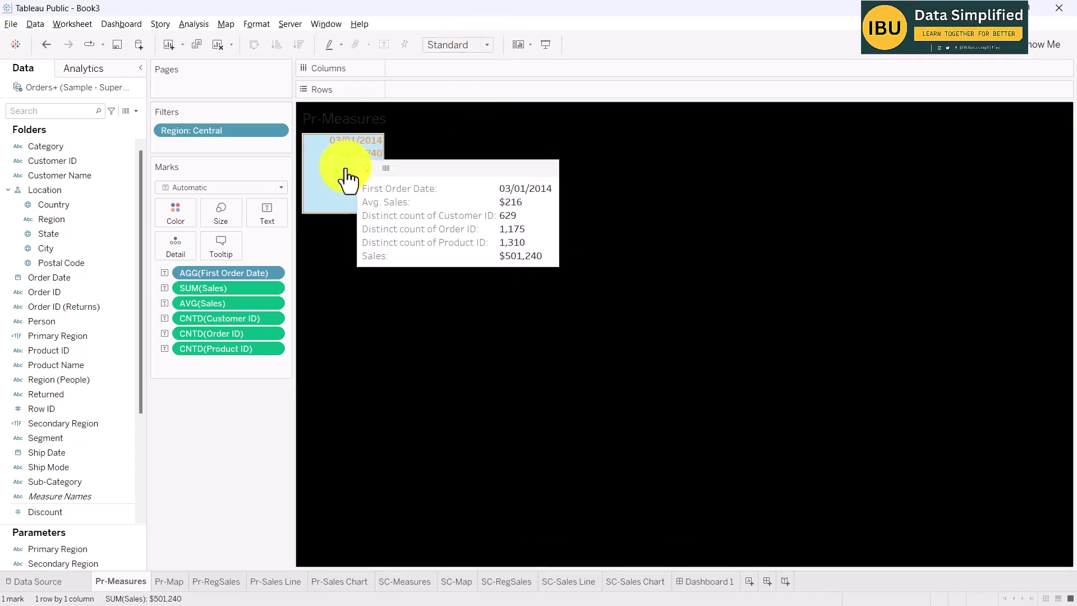
{"action": "left_click", "coordinate": [273, 212]}
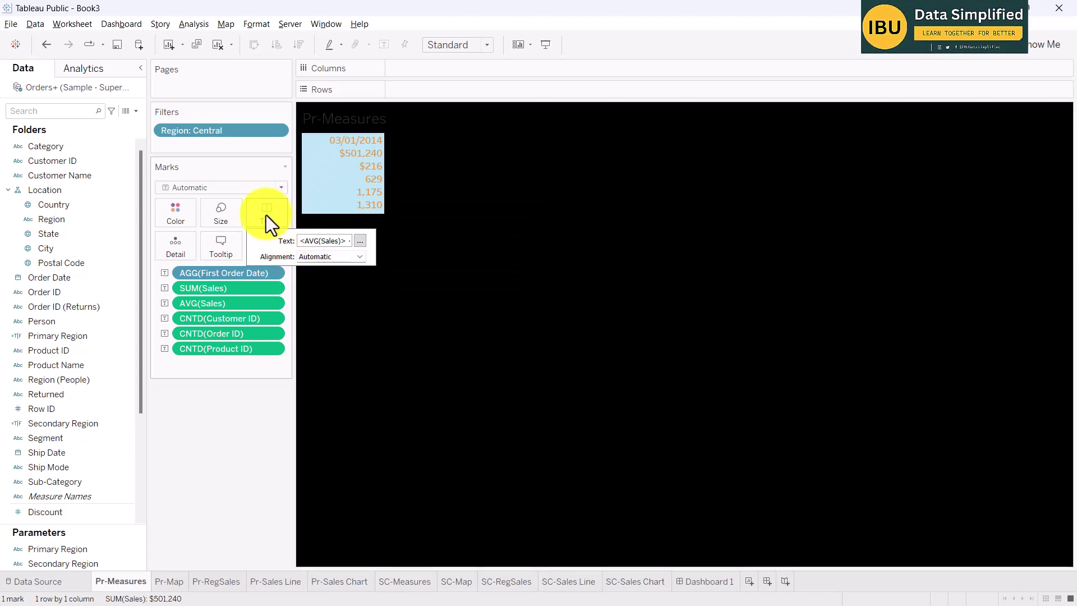
{"action": "key", "text": "Escape"}
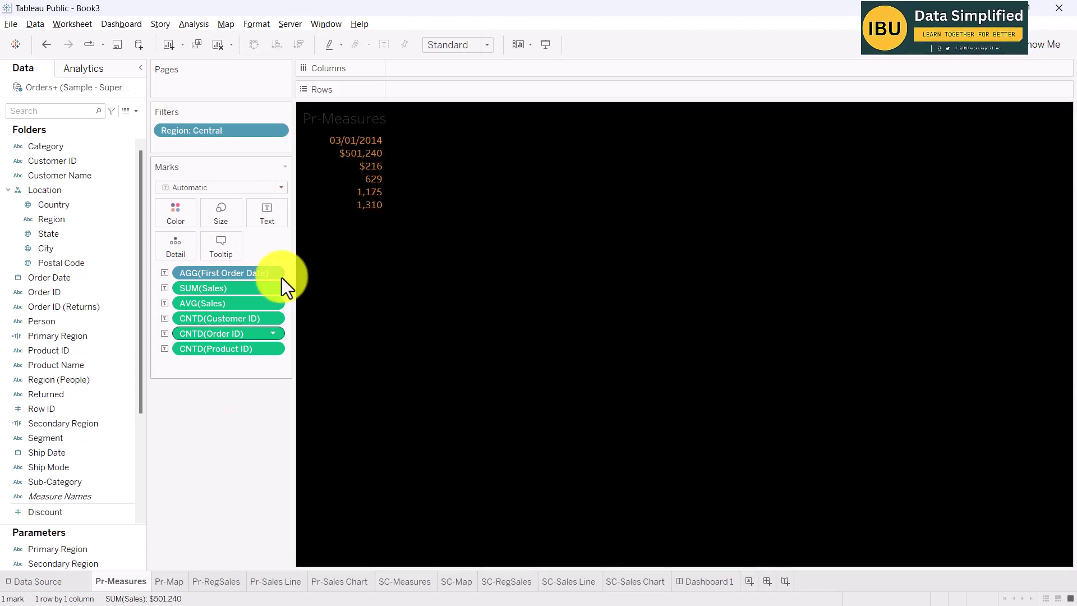
{"action": "left_click", "coordinate": [271, 215]}
{"action": "left_click", "coordinate": [270, 210]}
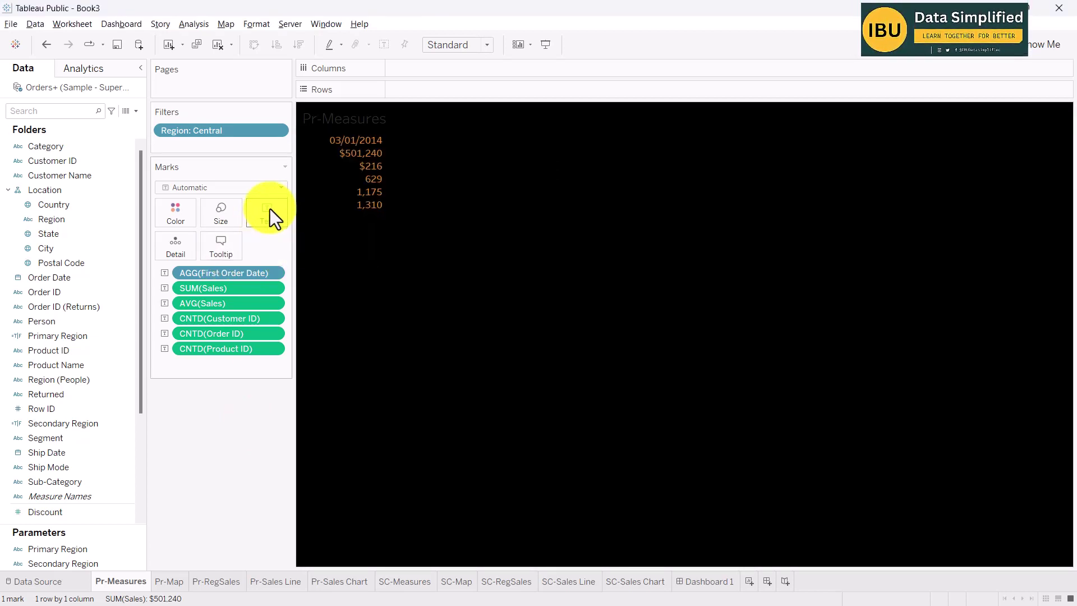
{"action": "left_click", "coordinate": [359, 158]}
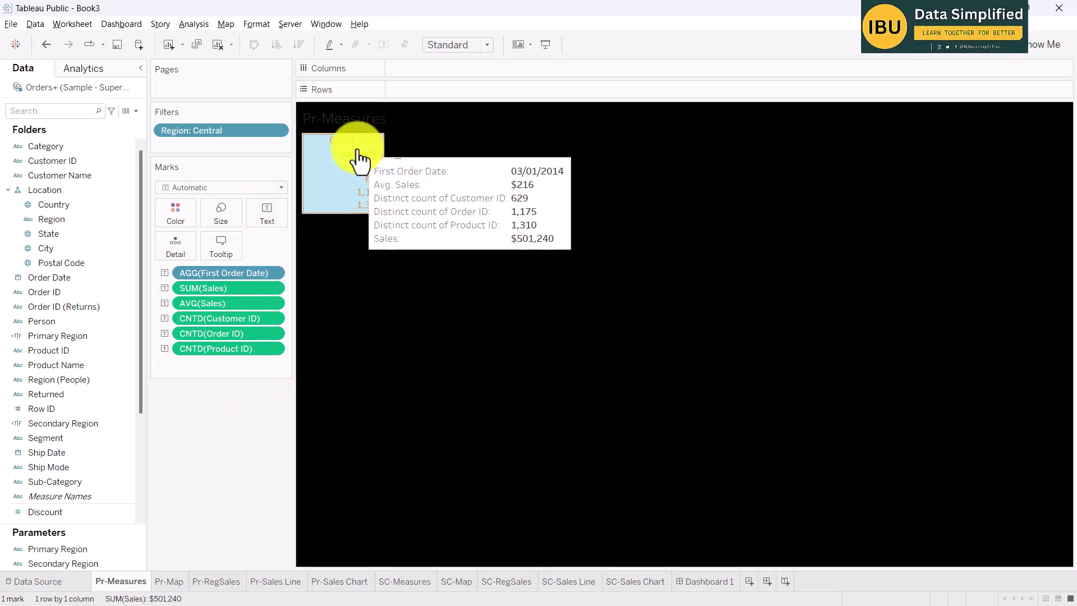
{"action": "right_click", "coordinate": [359, 151]}
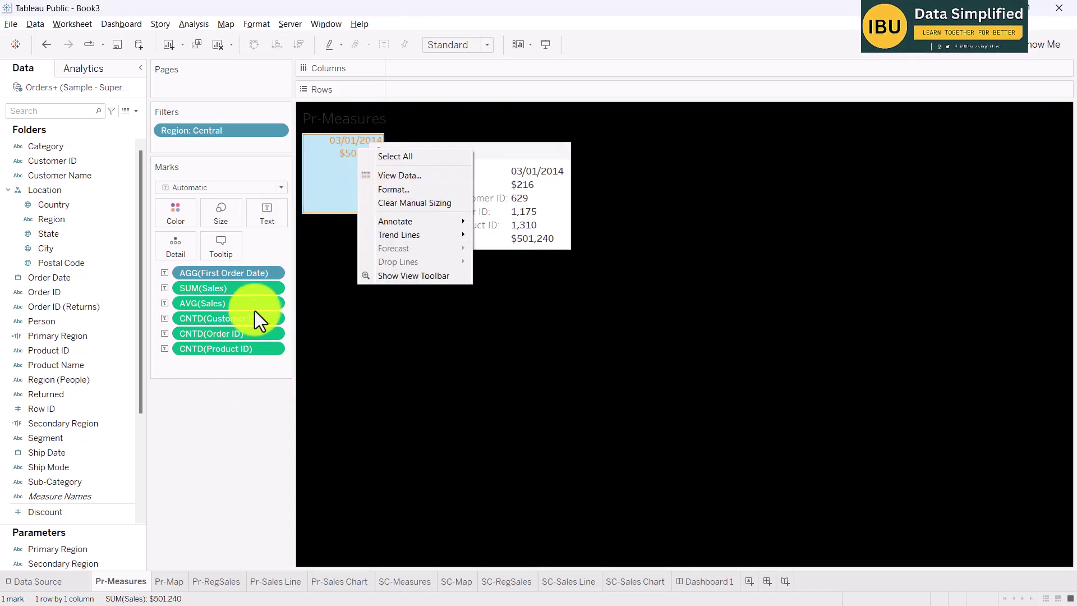
- Open the text label of the Pr-Measures marks for editing and left-align all of its lines
{"action": "left_click", "coordinate": [265, 214]}
{"action": "left_click", "coordinate": [265, 214]}
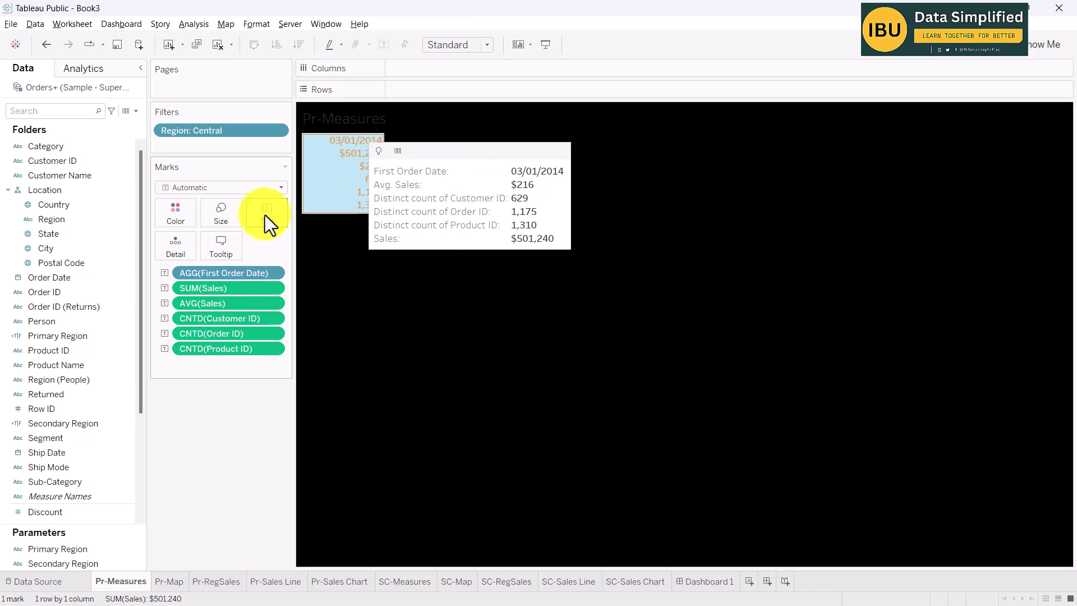
{"action": "left_click", "coordinate": [358, 242]}
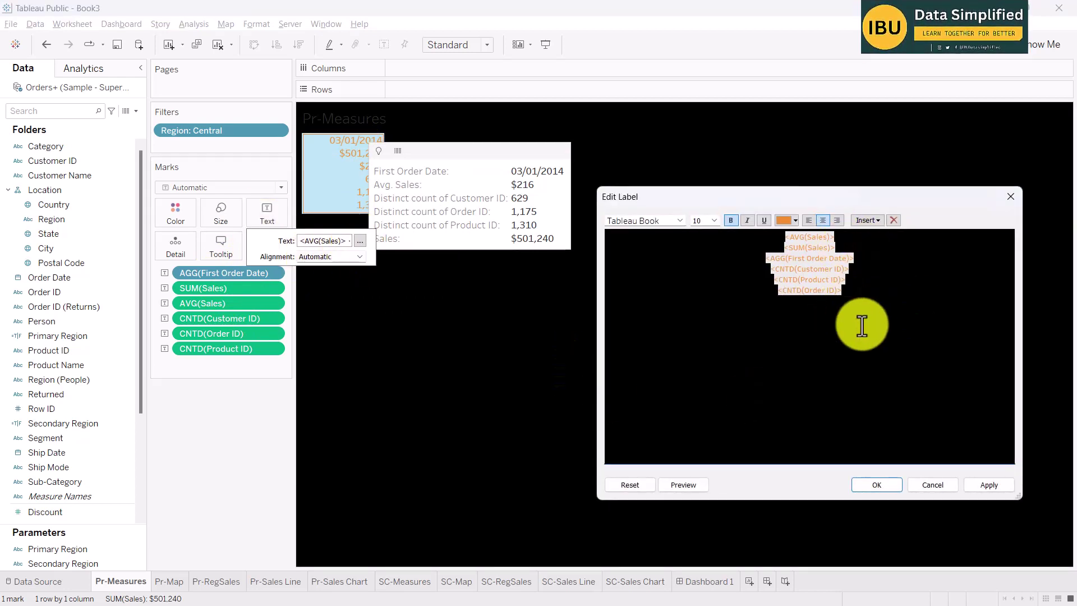
{"action": "key", "text": "ctrl+a"}
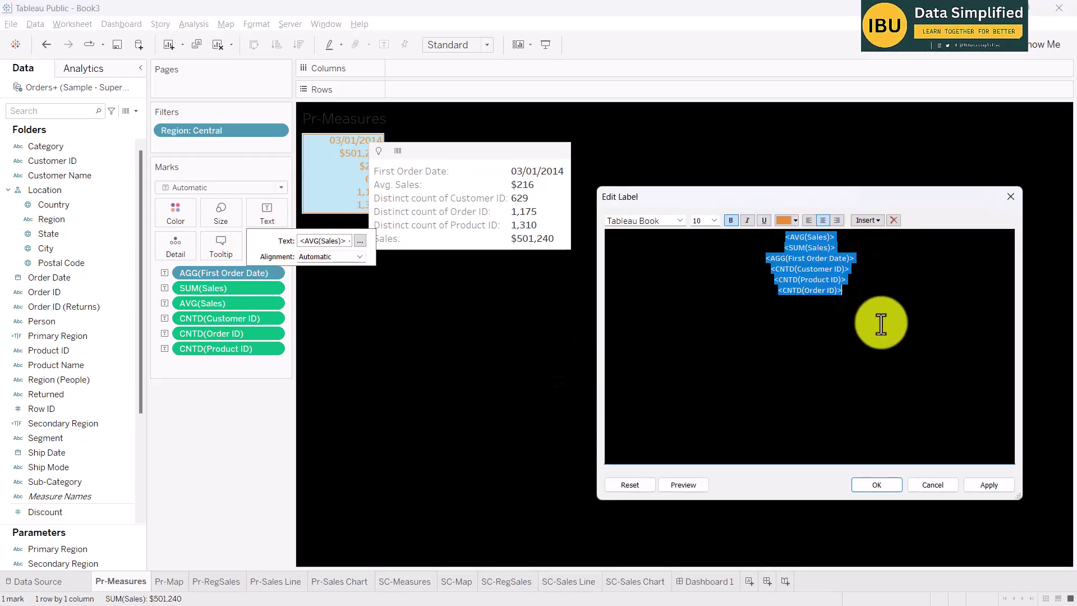
{"action": "left_click", "coordinate": [810, 220]}
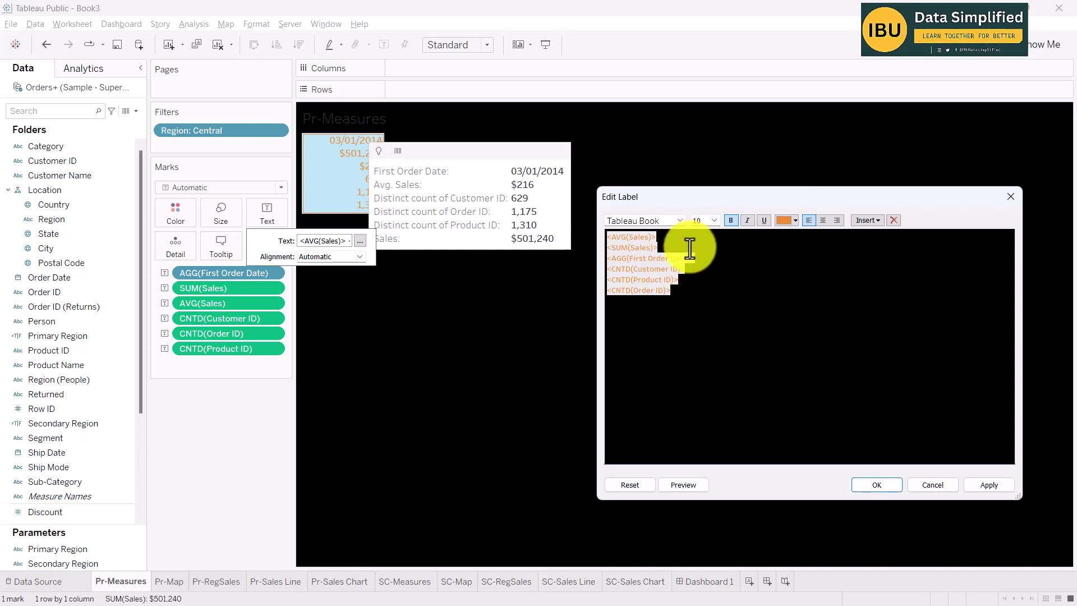
- Move the AGG(First Order Date) field from the third line to a new first line of the label, above AVG(Sales)
{"action": "left_click_drag", "start_coordinate": [712, 258], "coordinate": [608, 258]}
{"action": "key", "text": "ctrl+c"}
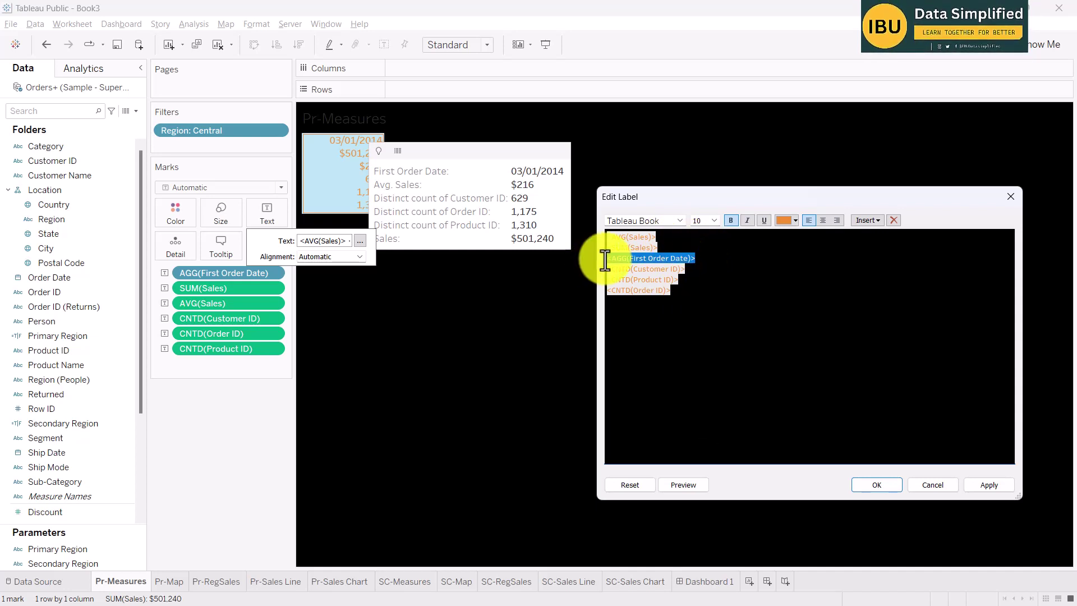
{"action": "key", "text": "BackSpace"}
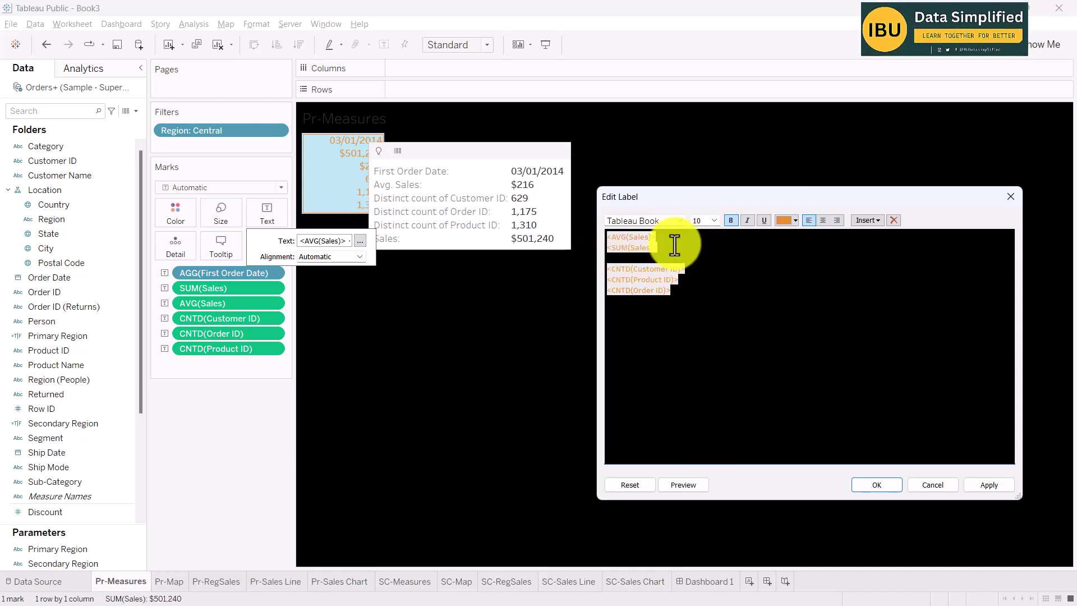
{"action": "left_click", "coordinate": [607, 238]}
{"action": "key", "text": "Return"}
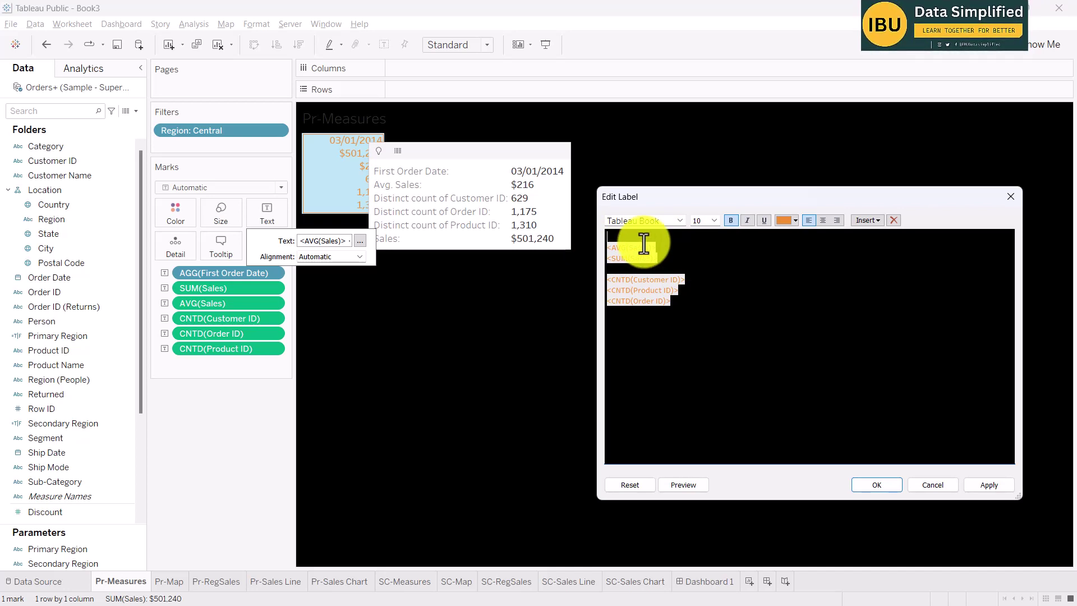
{"action": "key", "text": "ctrl+v"}
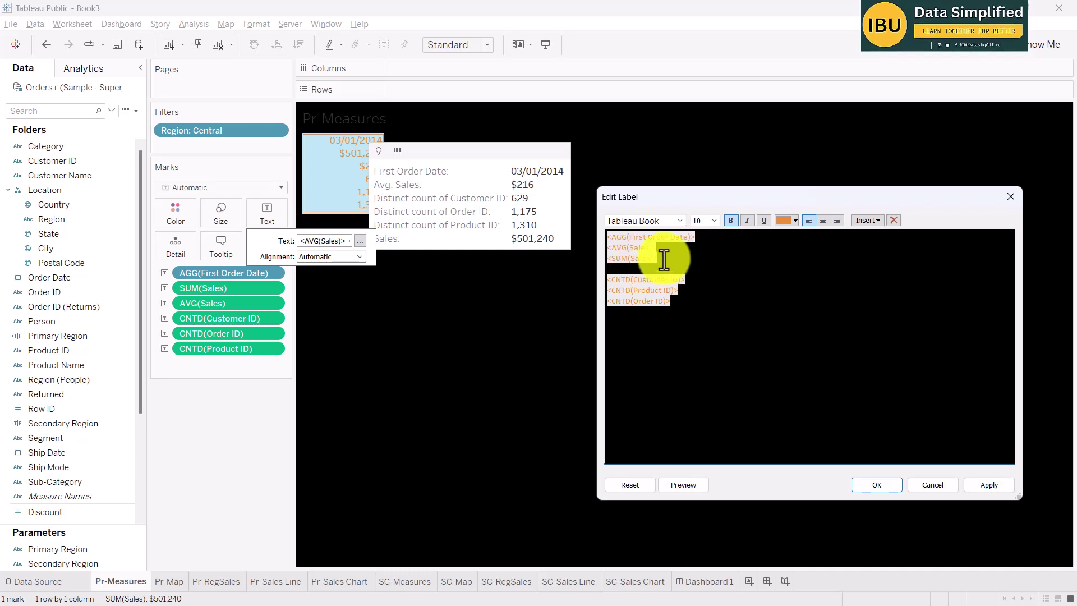
- Move the AVG(Sales) field below SUM(Sales) in the label, with a blank line between the two fields
{"action": "left_click_drag", "start_coordinate": [632, 247], "coordinate": [595, 247]}
{"action": "key", "text": "ctrl+x"}
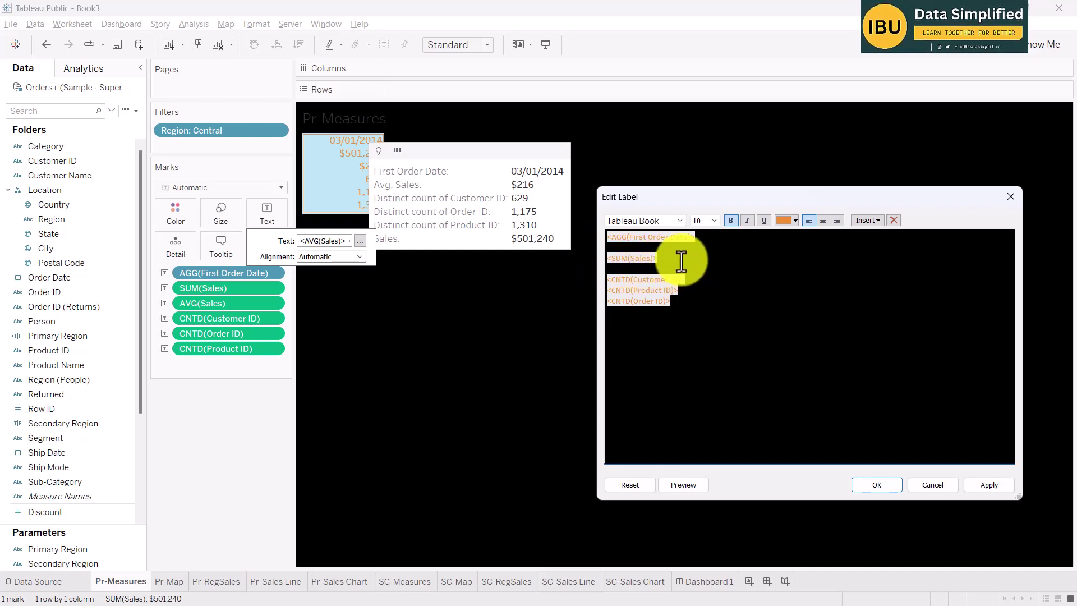
{"action": "key", "text": "Return"}
{"action": "key", "text": "Return"}
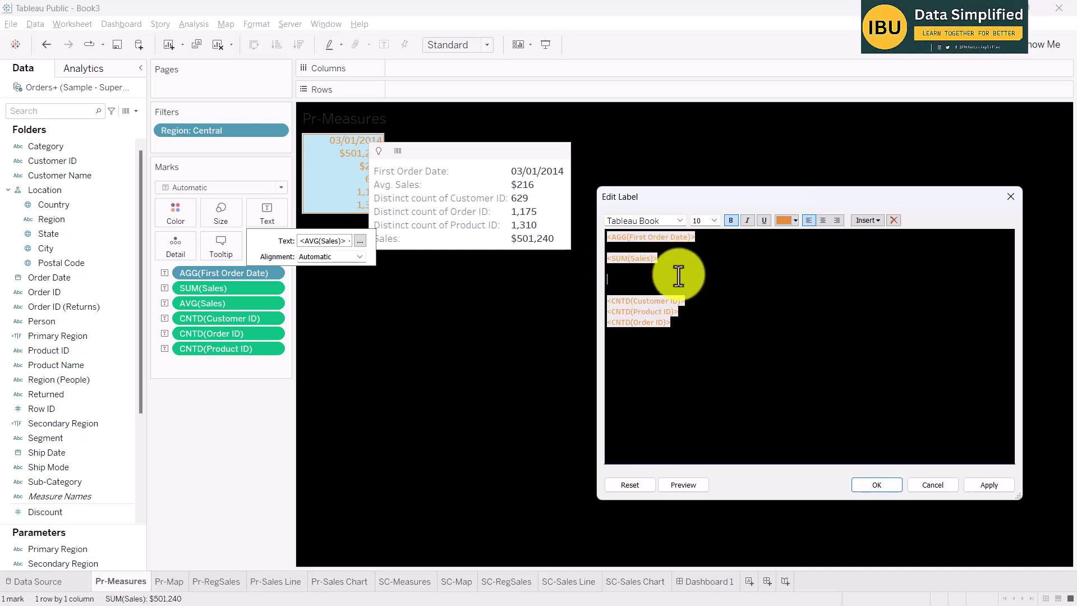
{"action": "key", "text": "ctrl+v"}
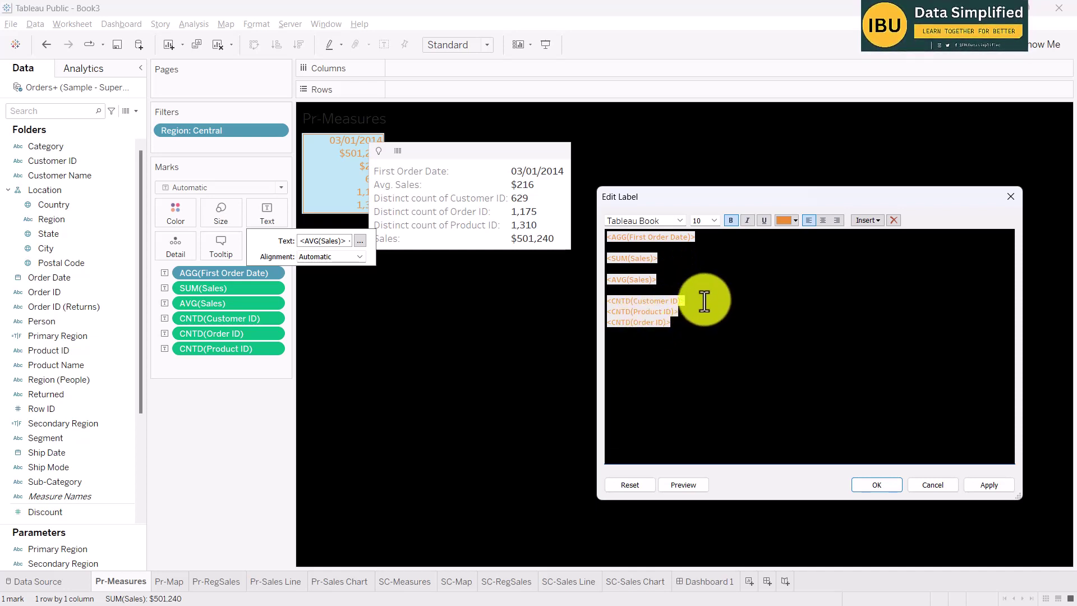
- Separate the Customer ID, Product ID and Order ID count fields with blank lines and apply the label changes
{"action": "key", "text": "Return"}
{"action": "key", "text": "Down"}
{"action": "key", "text": "Return"}
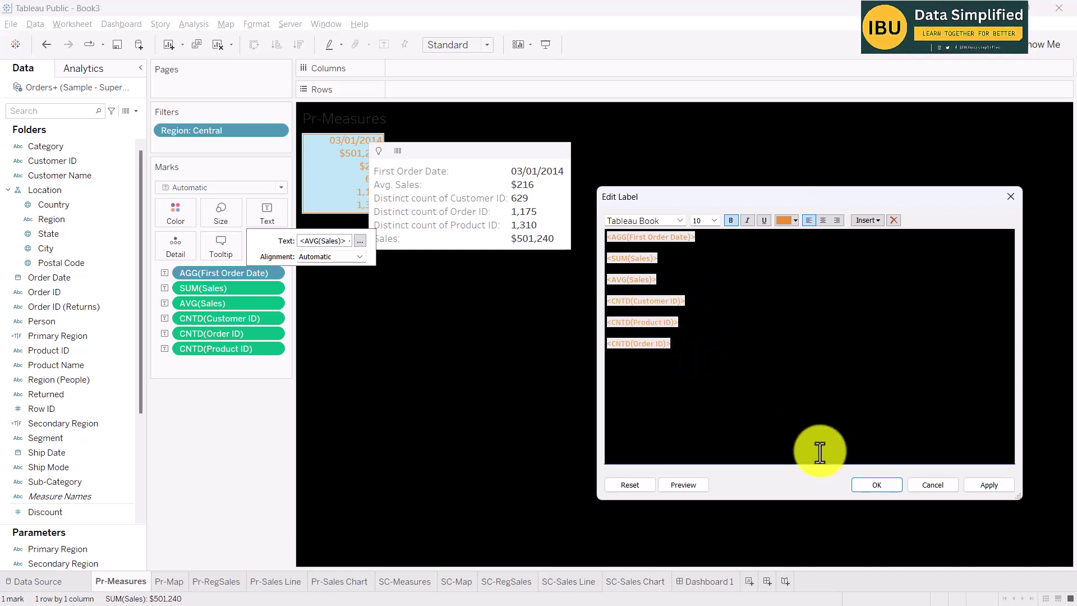
{"action": "left_click", "coordinate": [876, 485]}
{"action": "mouse_move", "coordinate": [373, 184]}
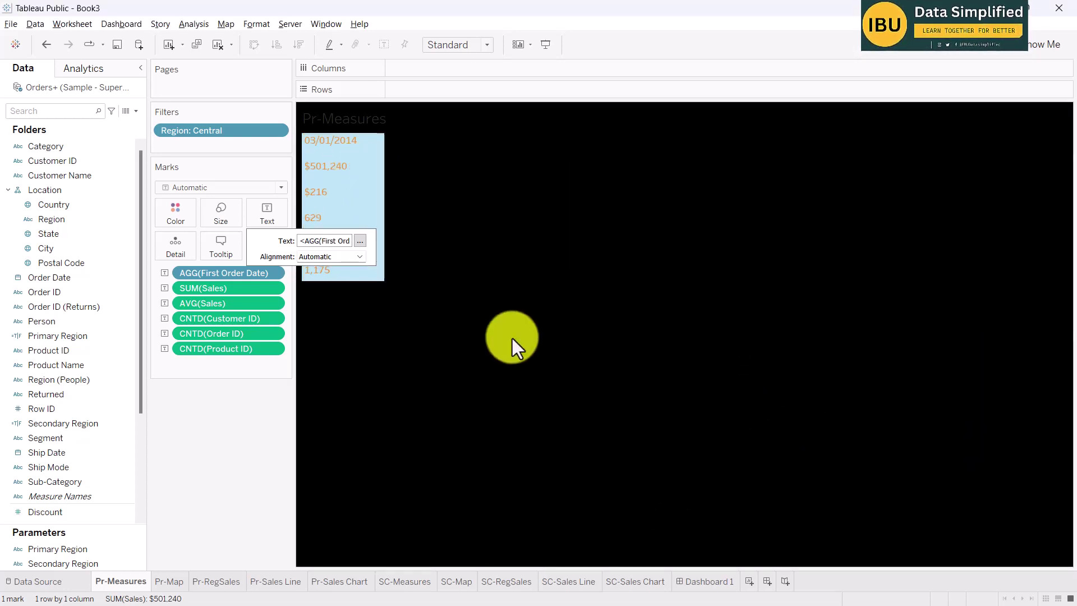
{"action": "left_click", "coordinate": [531, 268]}
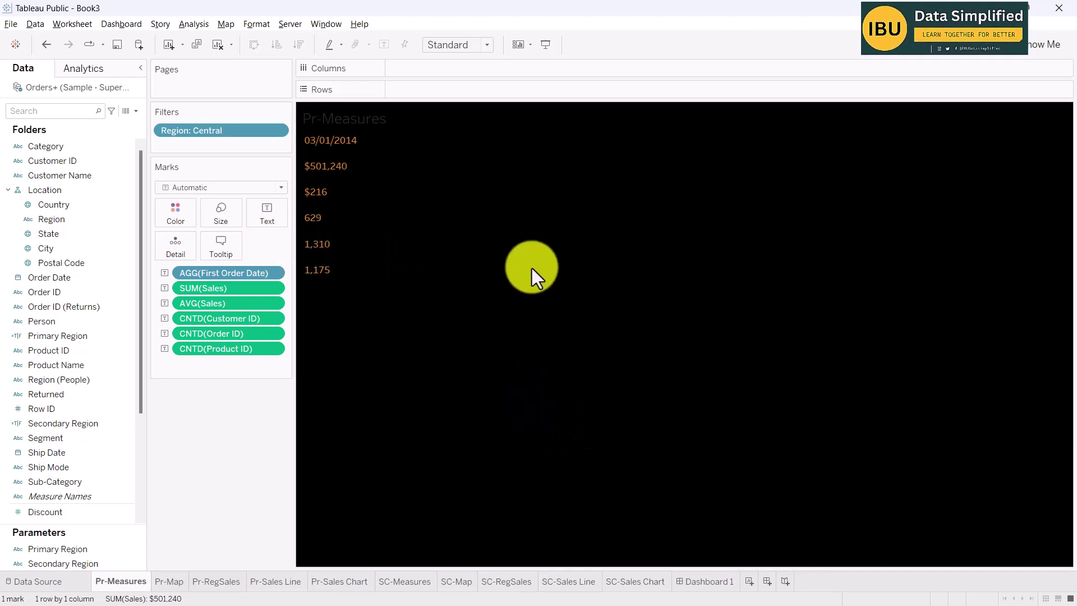
- Open the Pr-Measures tooltip for editing and move the Avg. Sales line below the Sales line
{"action": "mouse_move", "coordinate": [331, 216]}
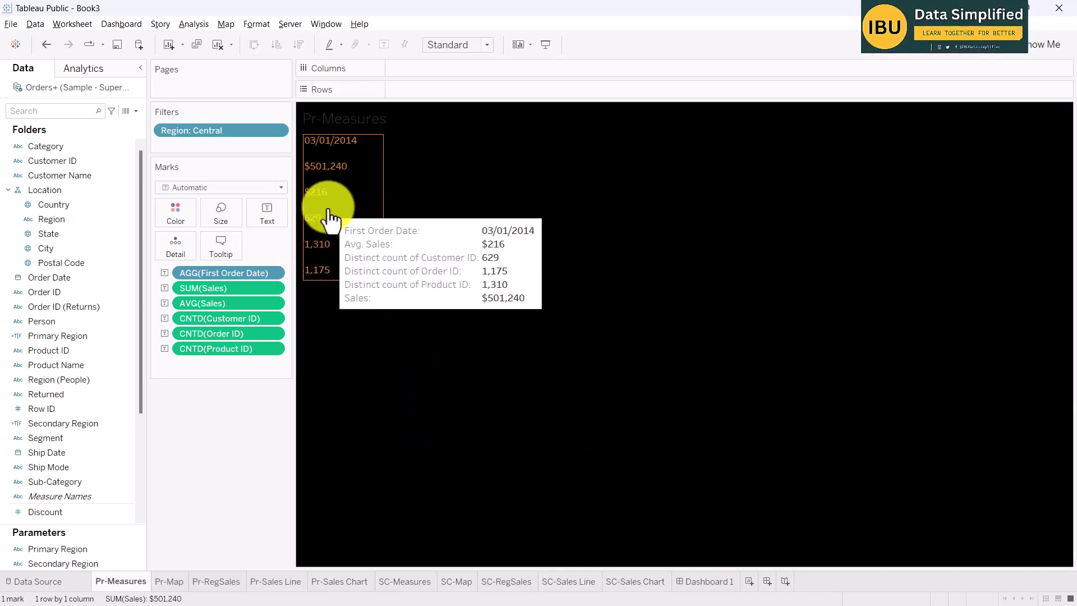
{"action": "left_click", "coordinate": [221, 248]}
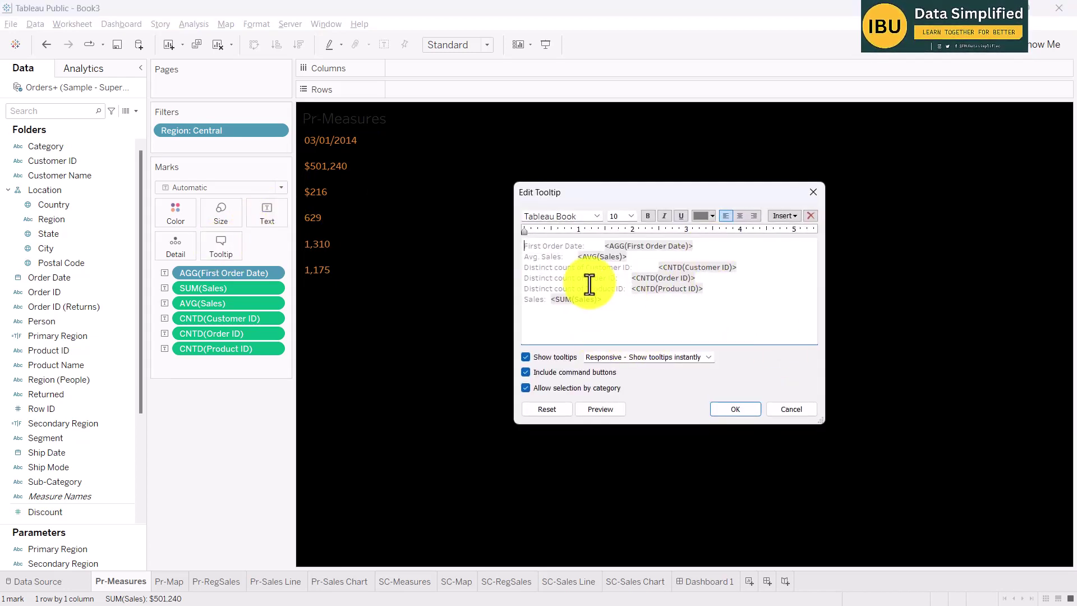
{"action": "left_click_drag", "start_coordinate": [628, 256], "coordinate": [522, 255]}
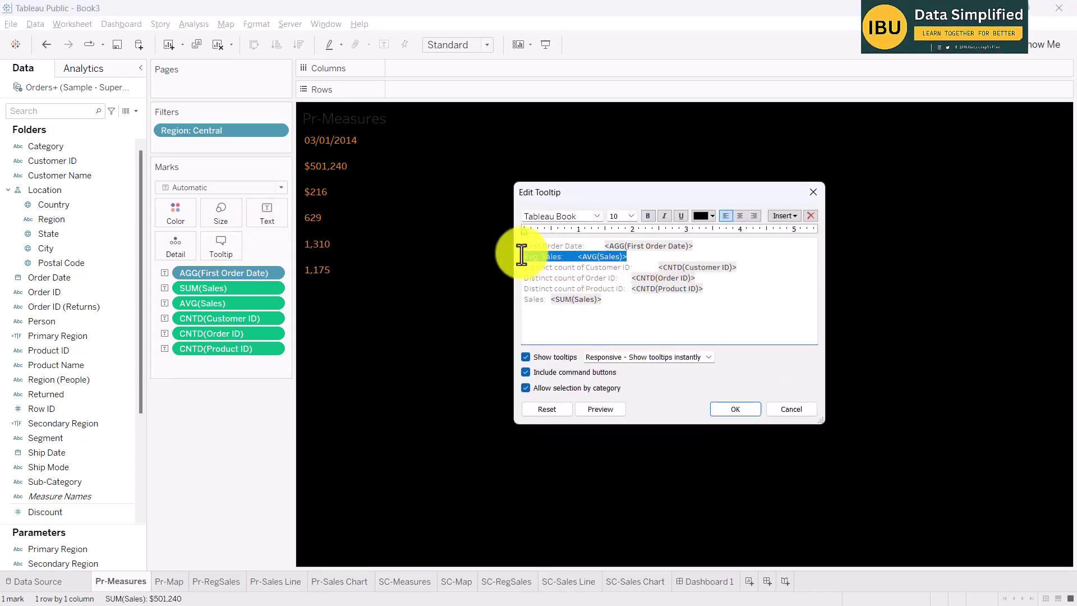
{"action": "key", "text": "Delete"}
{"action": "key", "text": "BackSpace"}
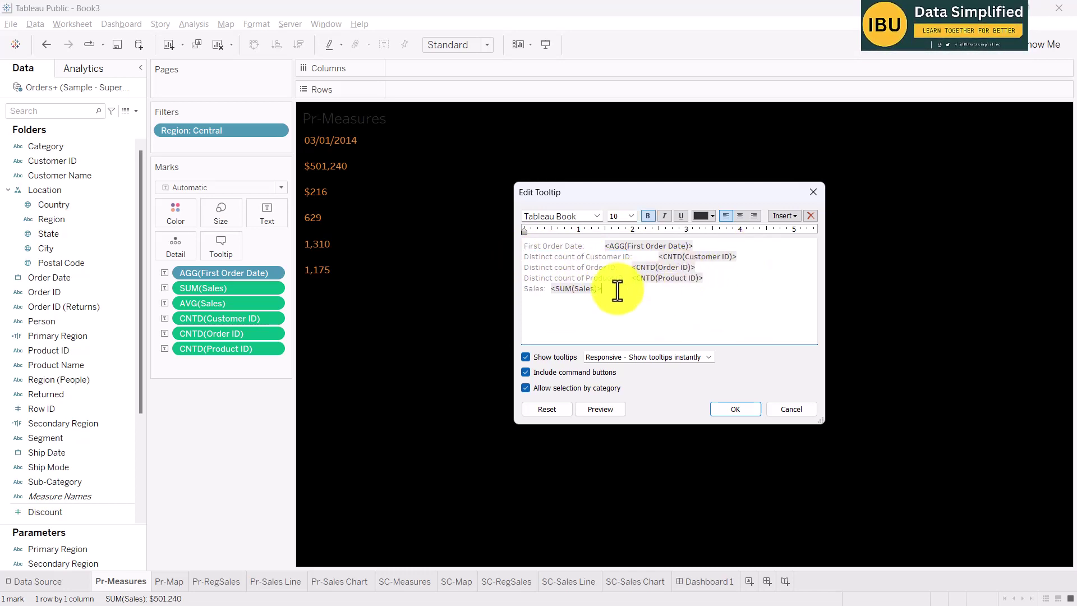
{"action": "left_click", "coordinate": [639, 306]}
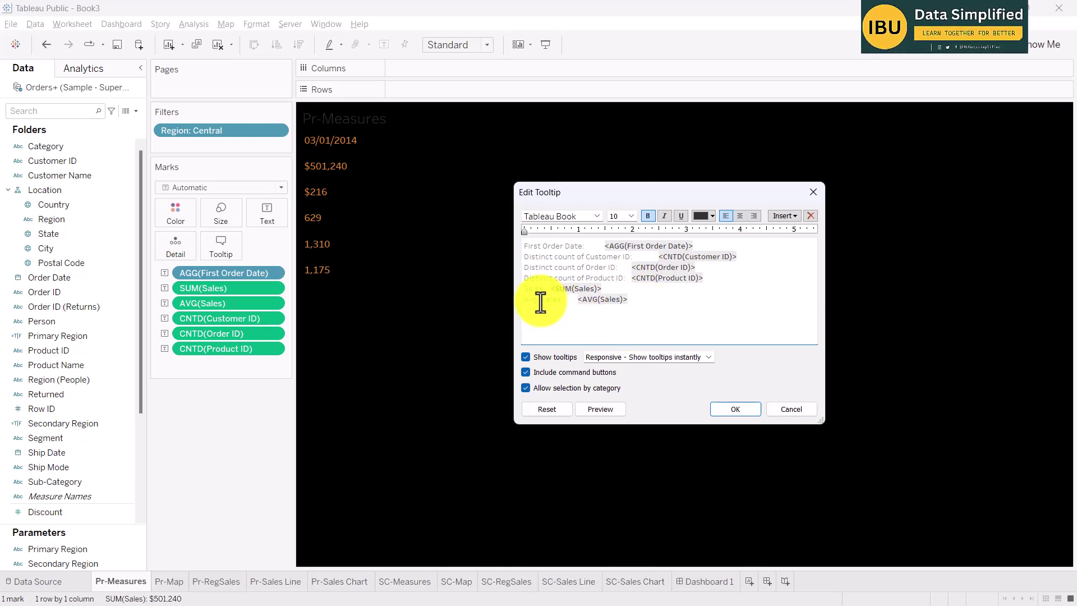
- Move the three distinct count lines for Customer ID, Order ID and Product ID below Avg. Sales in the tooltip
{"action": "left_click_drag", "start_coordinate": [708, 279], "coordinate": [519, 259]}
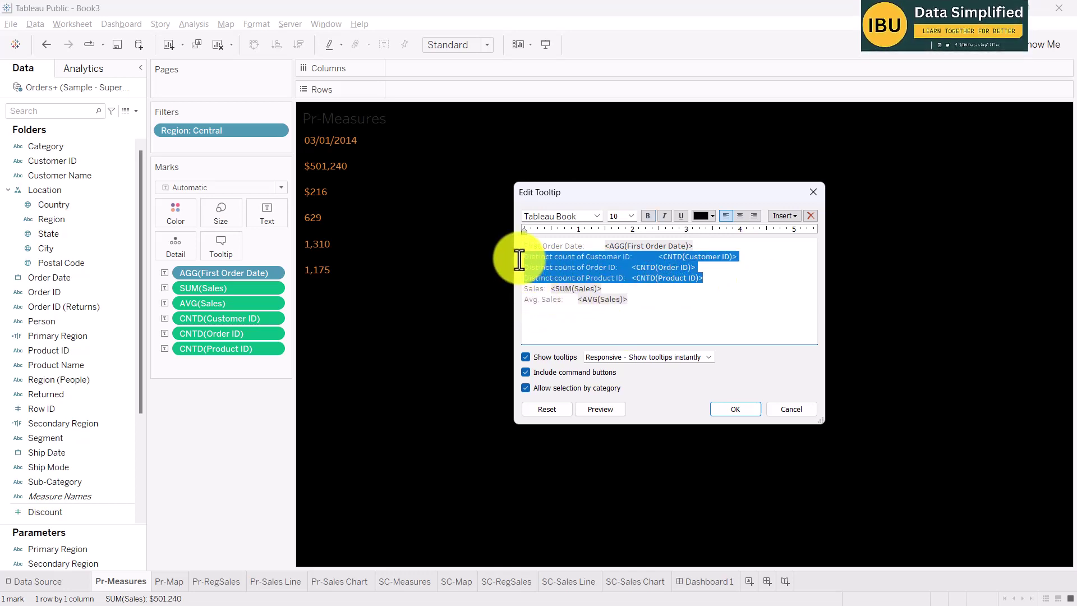
{"action": "key", "text": "Delete"}
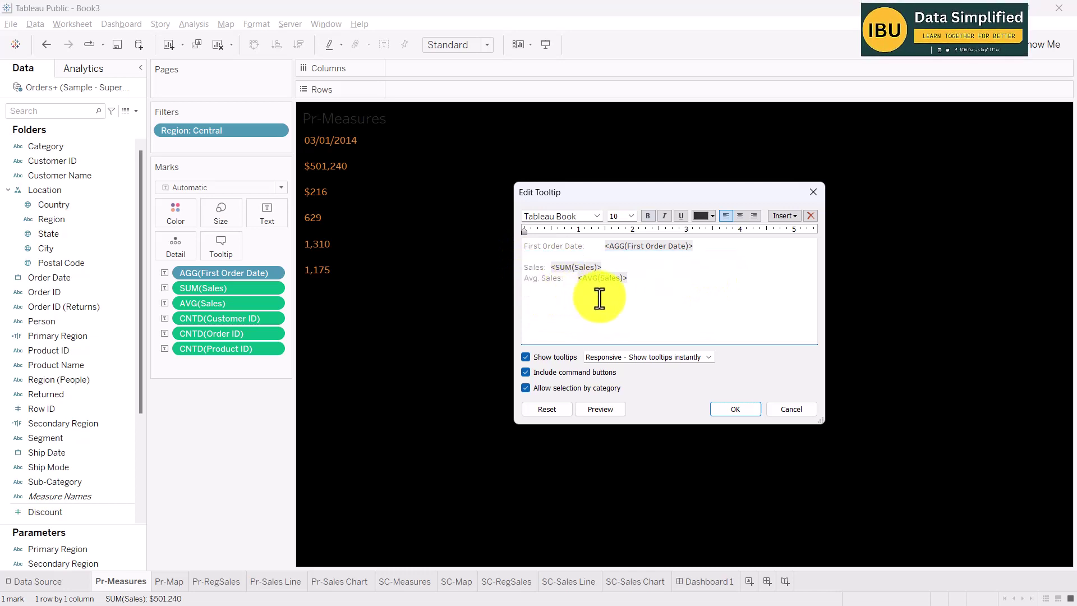
{"action": "left_click", "coordinate": [658, 276]}
{"action": "key", "text": "ctrl+v"}
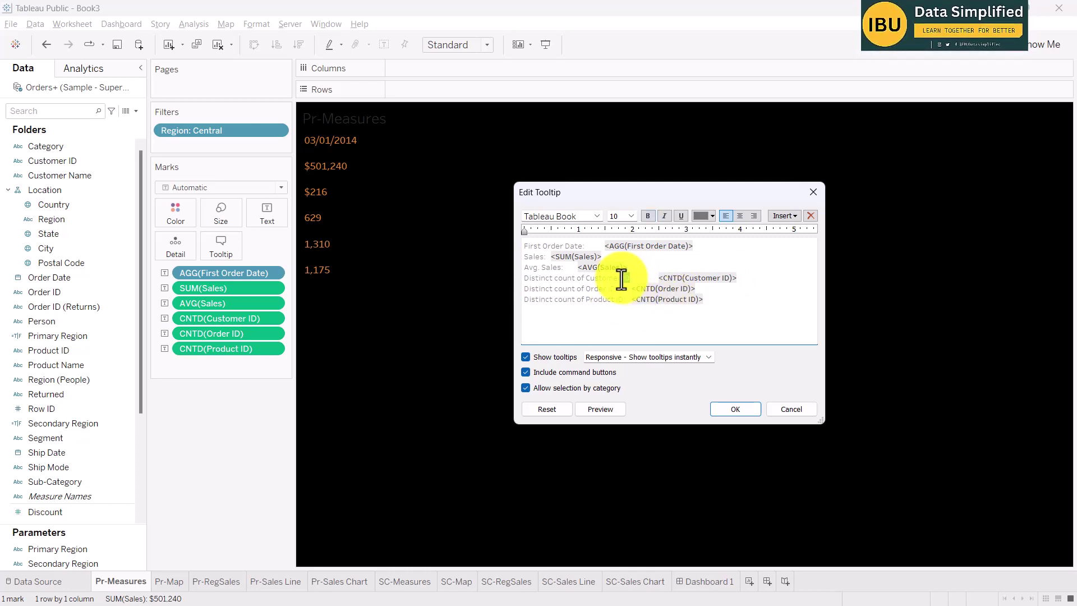
- Change the tooltip caption of the CNTD(Customer ID) line to "Total Customer"
{"action": "key", "text": "BackSpace"}
{"action": "key", "text": "ctrl+z"}
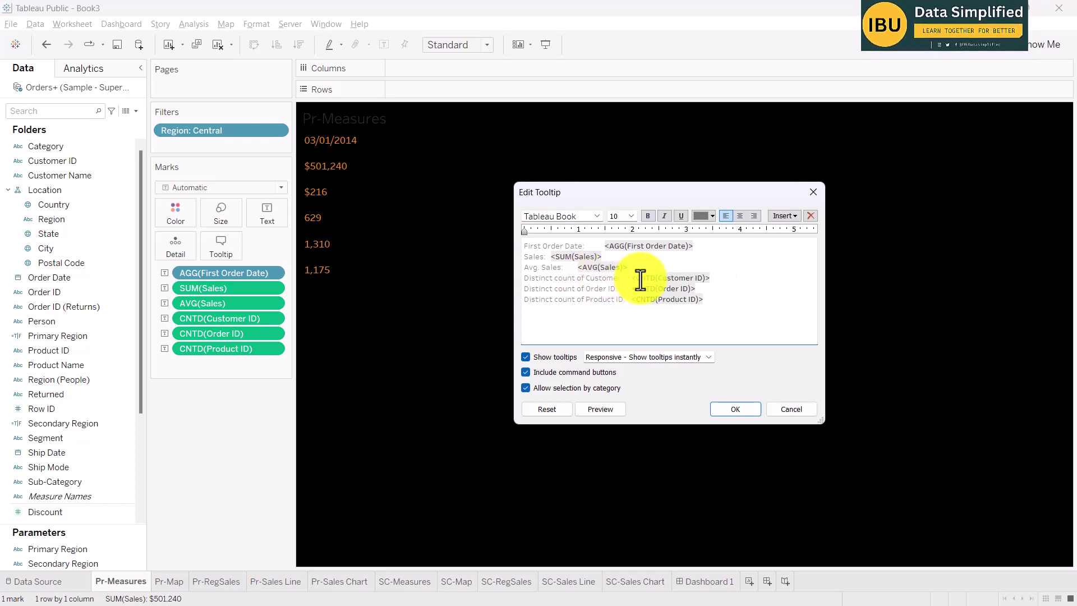
{"action": "left_click_drag", "start_coordinate": [585, 277], "coordinate": [529, 278]}
{"action": "key", "text": "BackSpace"}
{"action": "key", "text": "BackSpace"}
{"action": "type", "text": "Total"}
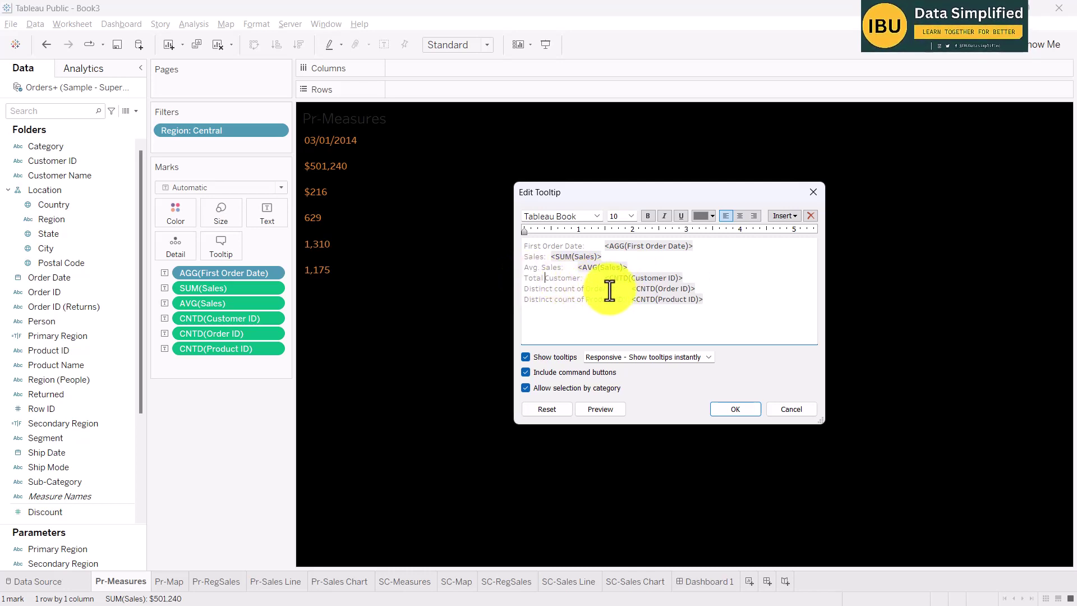
- Change the tooltip caption of the CNTD(Order ID) line to "Total Order"
{"action": "left_click_drag", "start_coordinate": [614, 291], "coordinate": [604, 290]}
{"action": "key", "text": "BackSpace"}
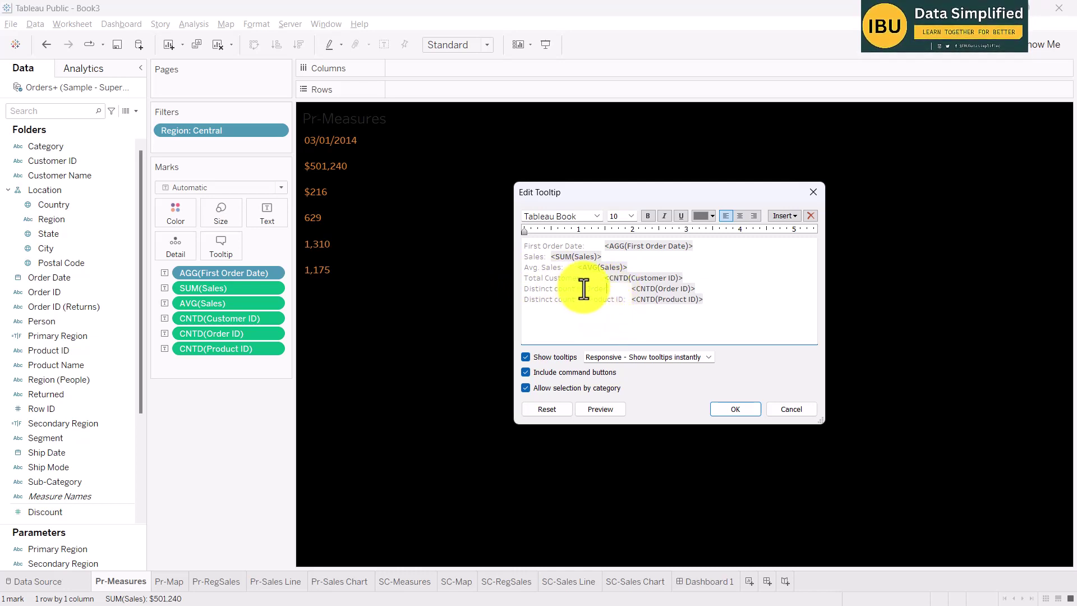
{"action": "left_click_drag", "start_coordinate": [584, 290], "coordinate": [520, 288]}
{"action": "key", "text": "BackSpace"}
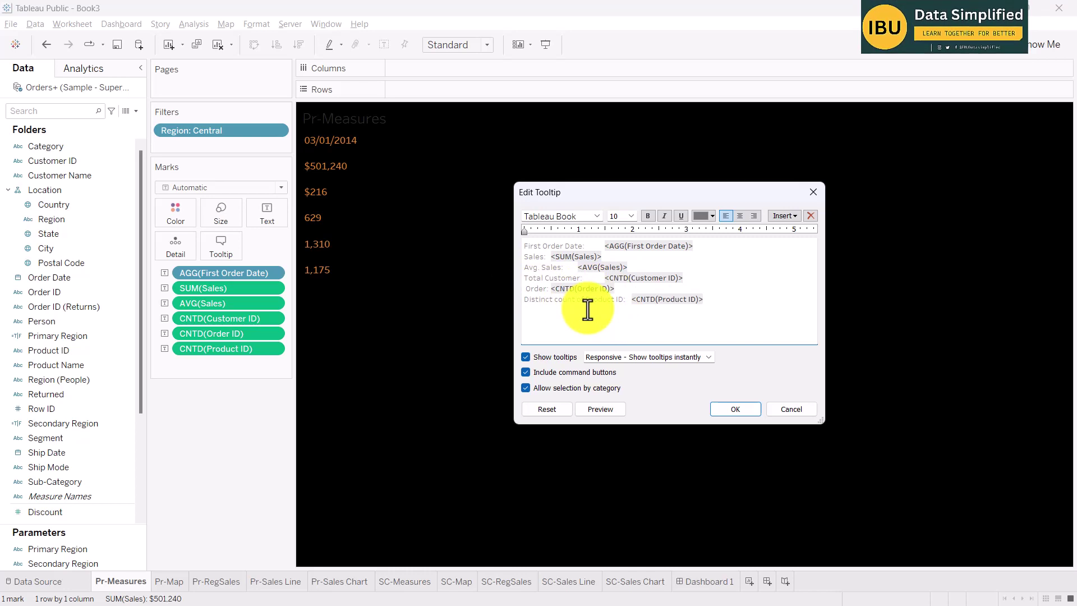
{"action": "type", "text": "Total"}
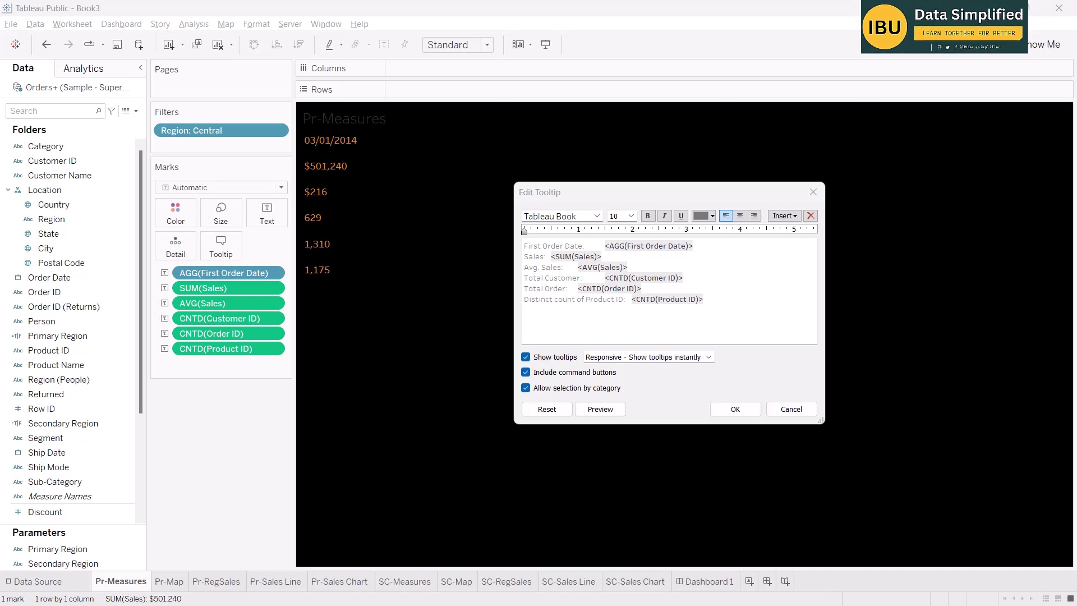
- Replace the tooltip caption of SUM(Sales) with "Total Sales", removing the list numbering and indent before it
{"action": "left_click", "coordinate": [584, 250]}
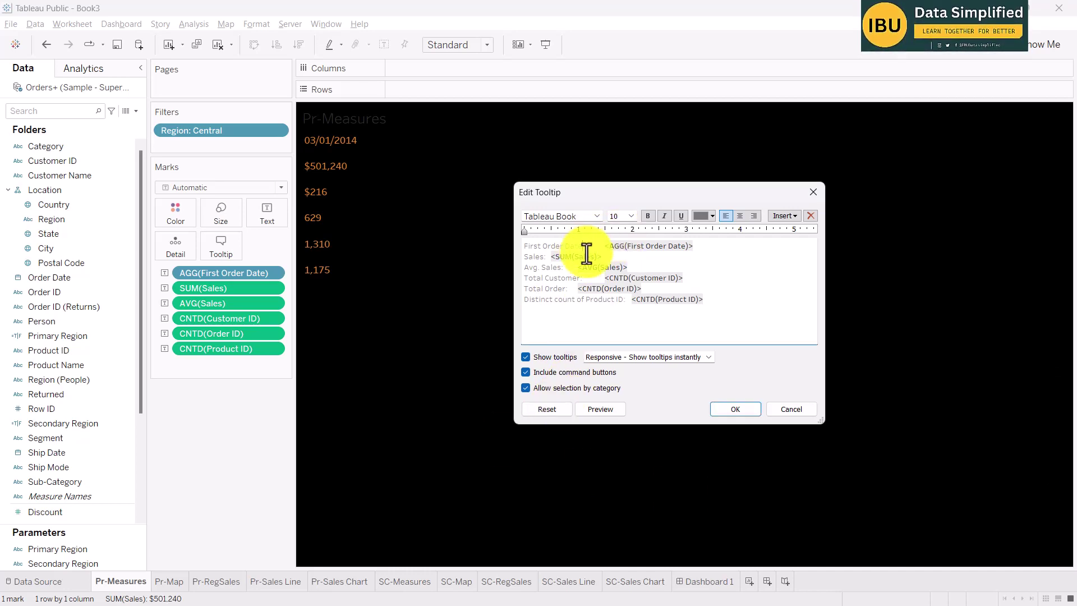
{"action": "key", "text": "BackSpace"}
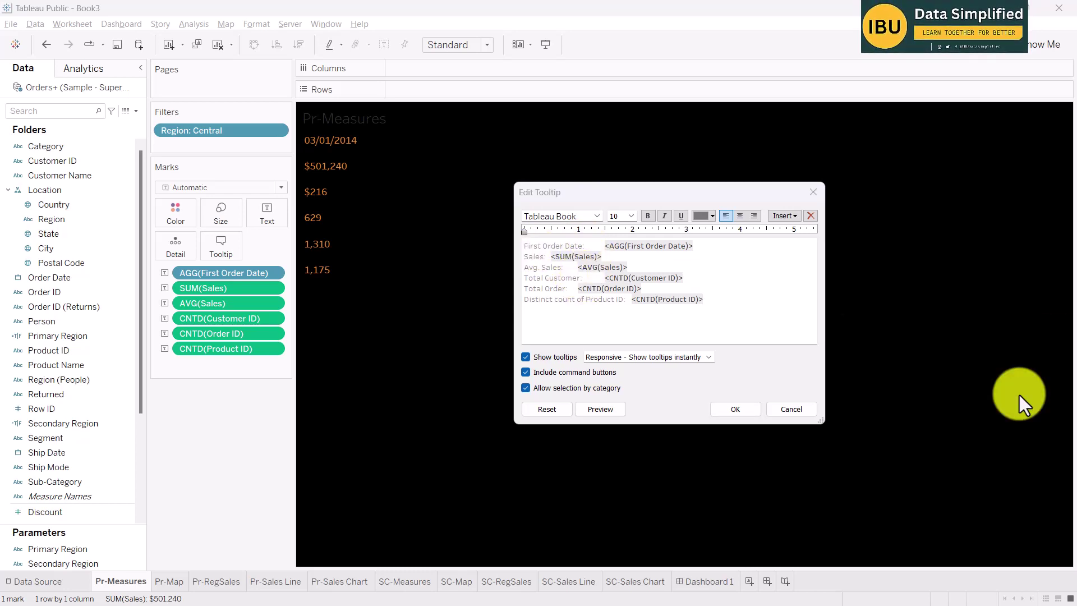
{"action": "left_click_drag", "start_coordinate": [544, 257], "coordinate": [529, 258]}
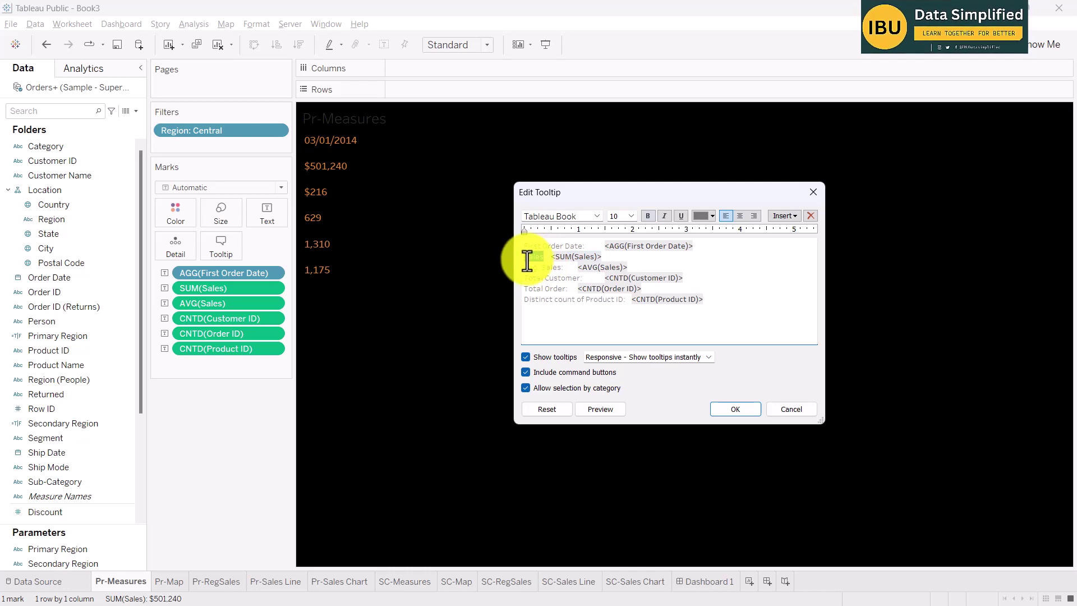
{"action": "type", "text": "Total Sales"}
{"action": "key", "text": "BackSpace"}
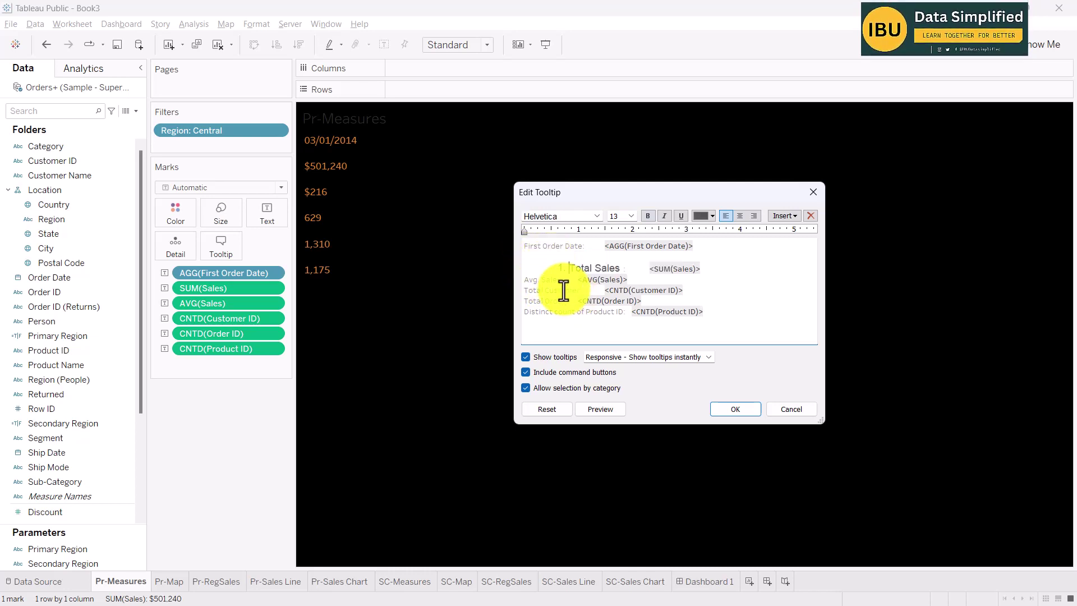
{"action": "key", "text": "BackSpace"}
{"action": "key", "text": "BackSpace"}
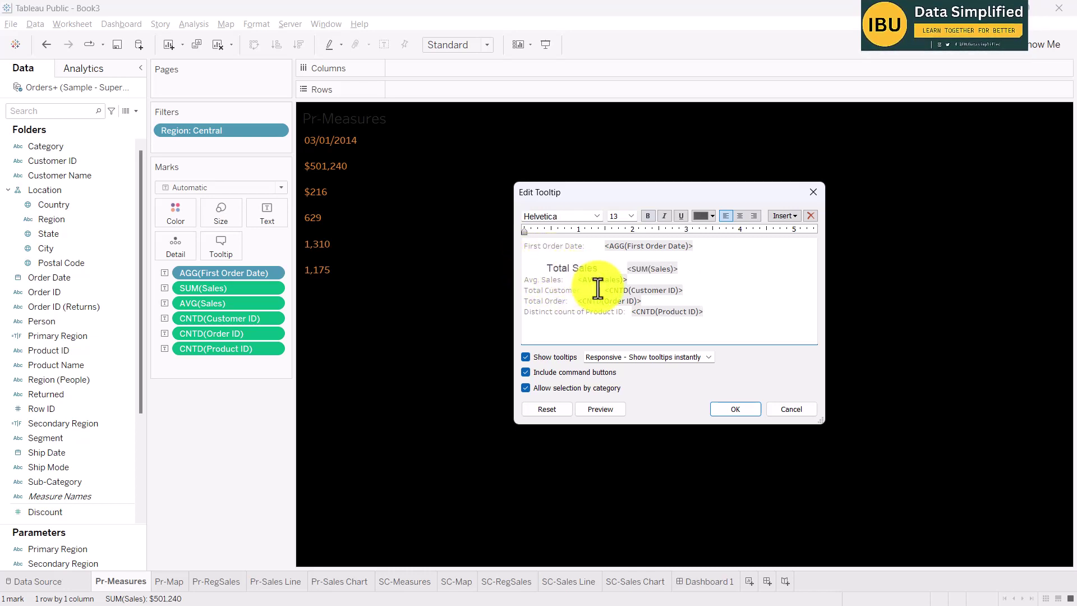
{"action": "key", "text": "BackSpace"}
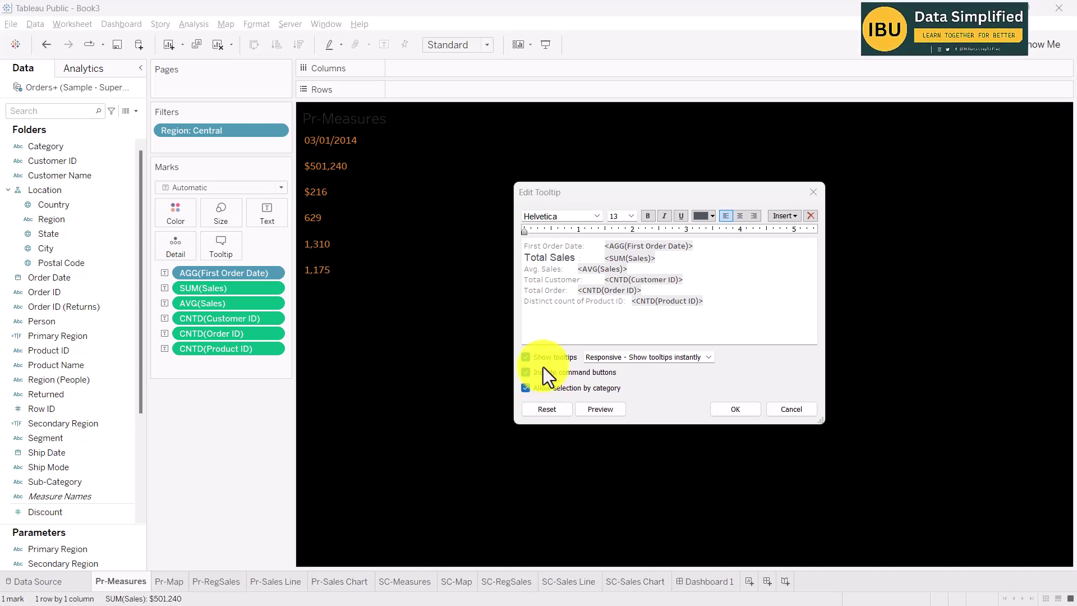
- Replace the tooltip caption of AVG(Sales) with "Average Sales per Order", removing the numbering and indent before it
{"action": "left_click", "coordinate": [578, 279]}
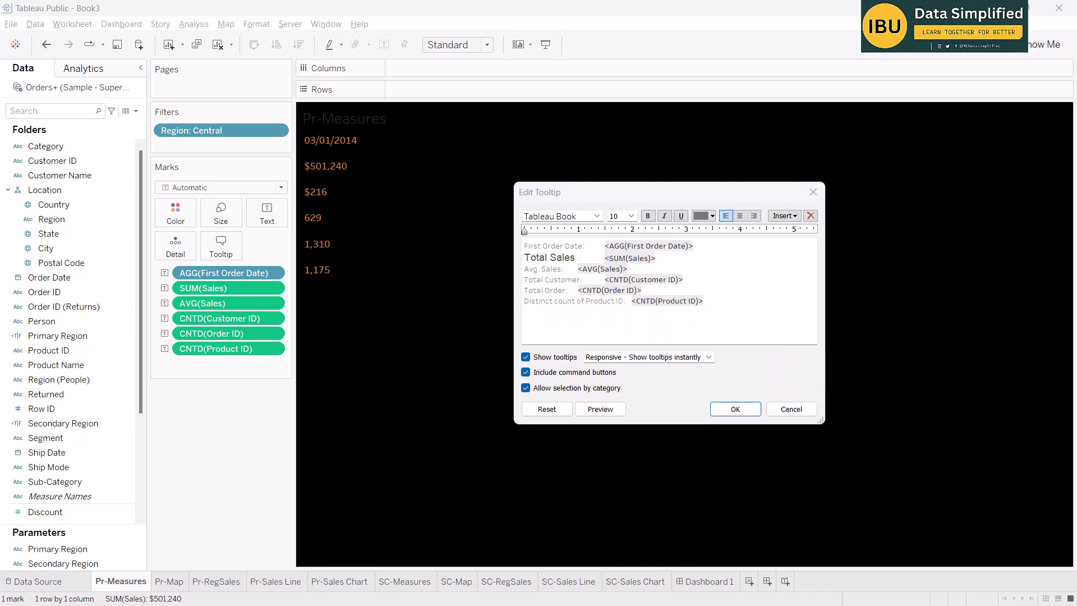
{"action": "left_click", "coordinate": [566, 281]}
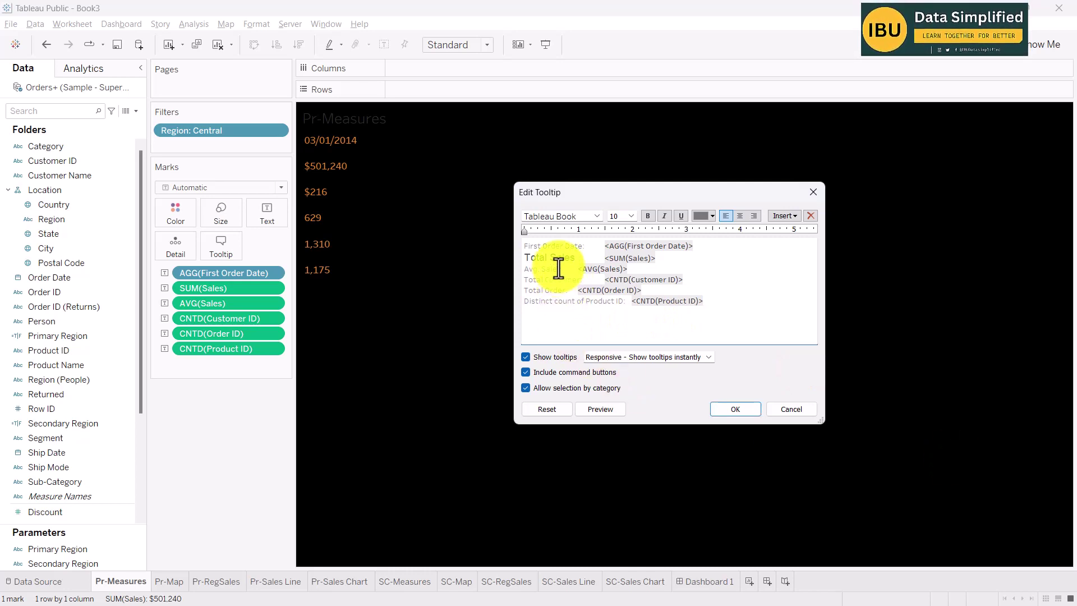
{"action": "left_click_drag", "start_coordinate": [560, 270], "coordinate": [519, 270]}
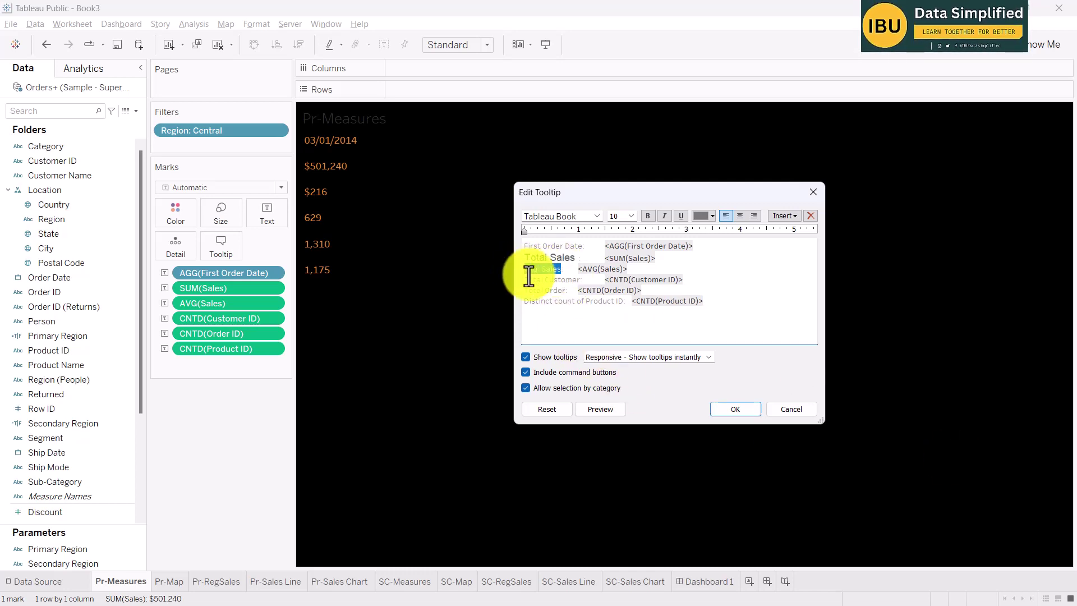
{"action": "type", "text": "1. Average Sales per Order"}
{"action": "left_click", "coordinate": [567, 279]}
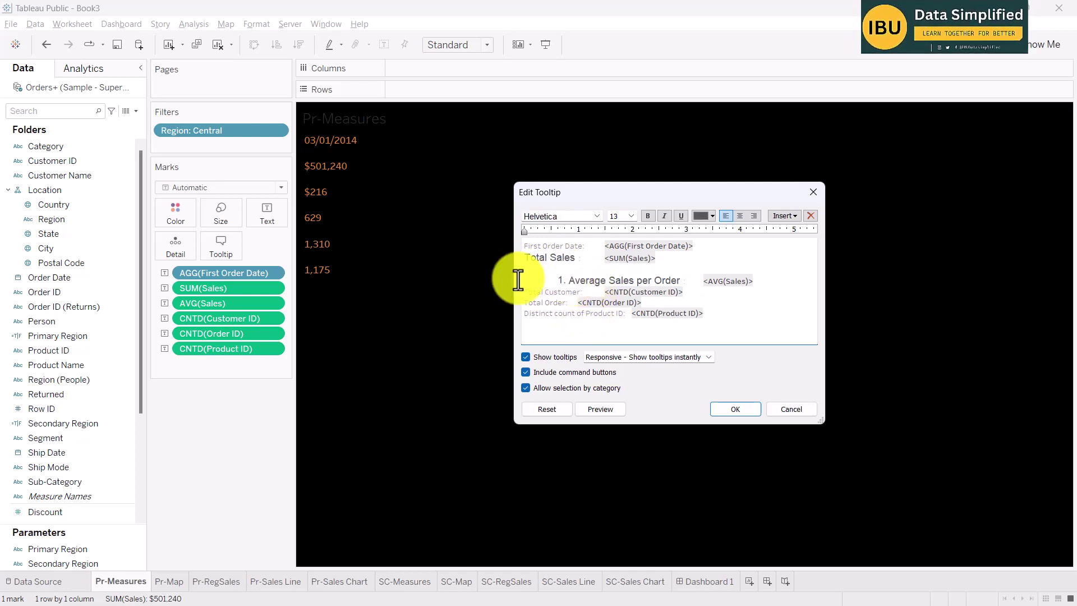
{"action": "key", "text": "BackSpace"}
{"action": "key", "text": "BackSpace"}
{"action": "key", "text": "BackSpace"}
{"action": "key", "text": "BackSpace"}
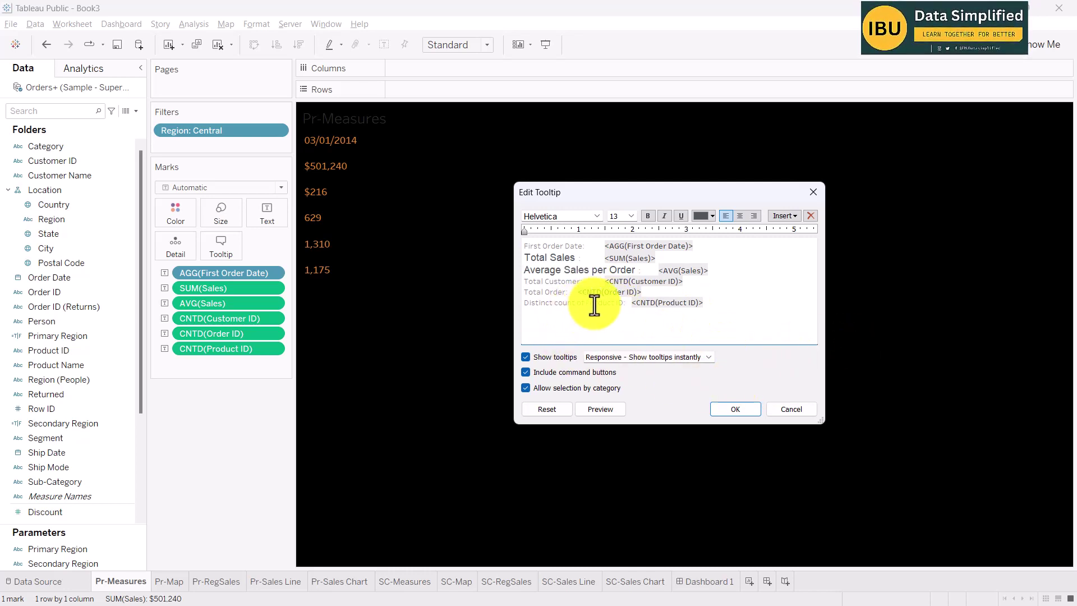
- Change the tooltip caption of the CNTD(Product ID) line to "Total Product"
{"action": "left_click", "coordinate": [582, 282]}
{"action": "key", "text": "BackSpace"}
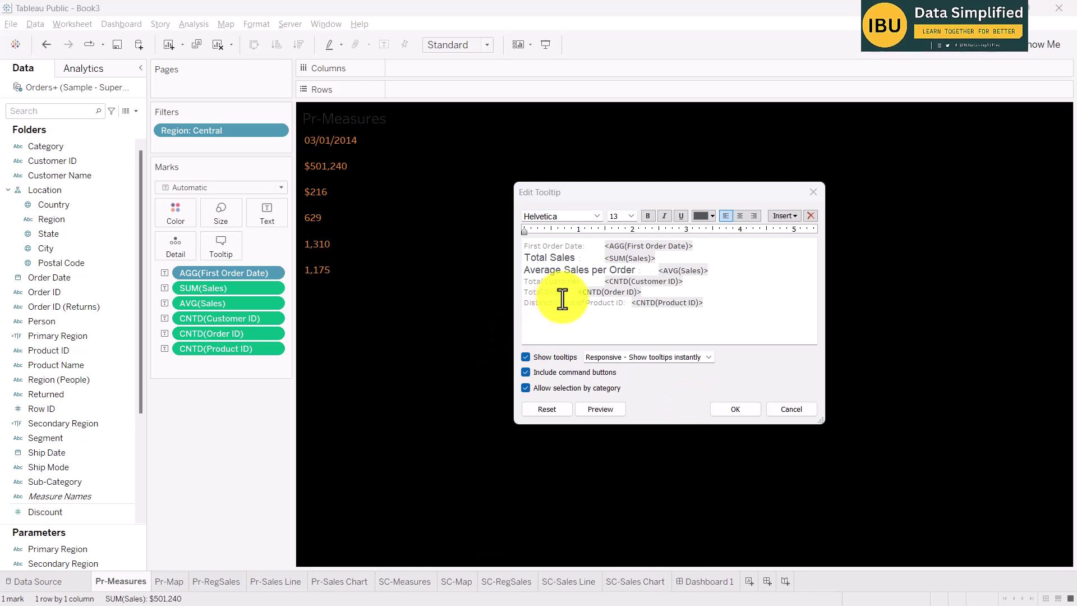
{"action": "left_click", "coordinate": [624, 340]}
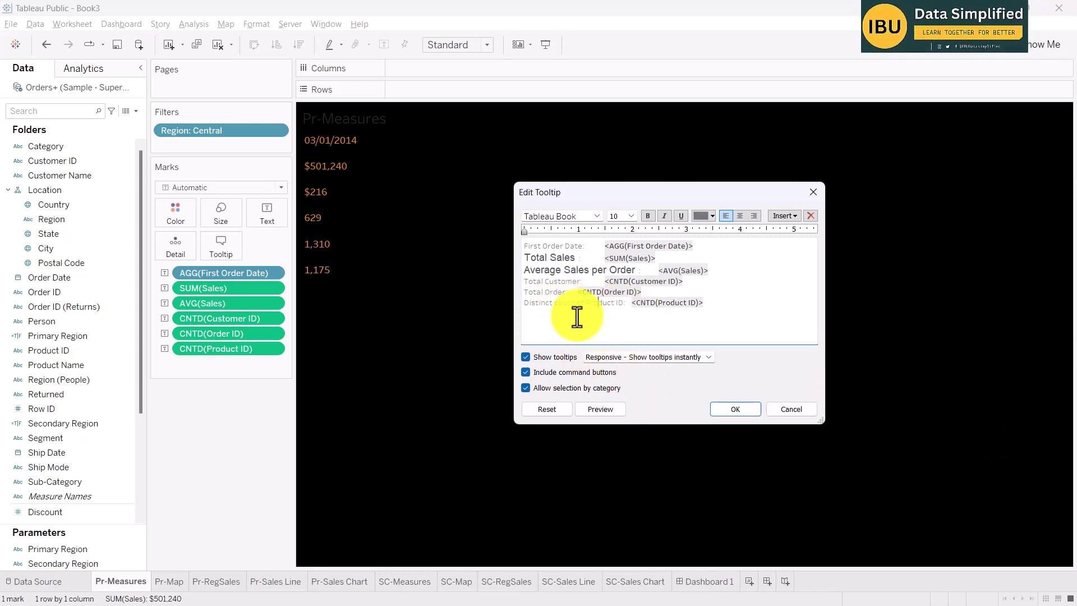
{"action": "left_click_drag", "start_coordinate": [585, 304], "coordinate": [517, 301]}
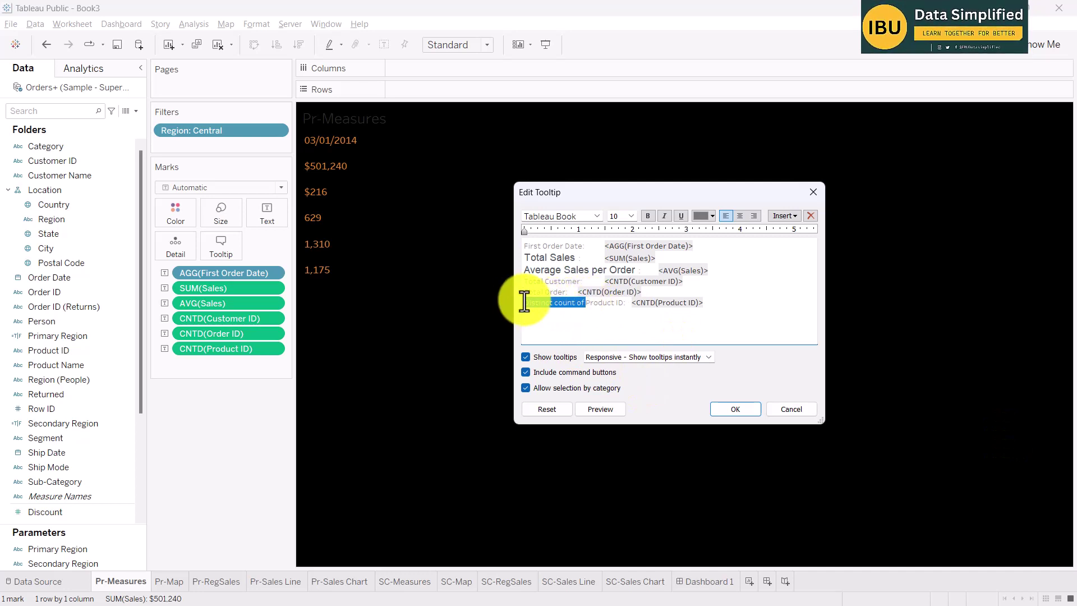
{"action": "key", "text": "BackSpace"}
{"action": "type", "text": "Tot"}
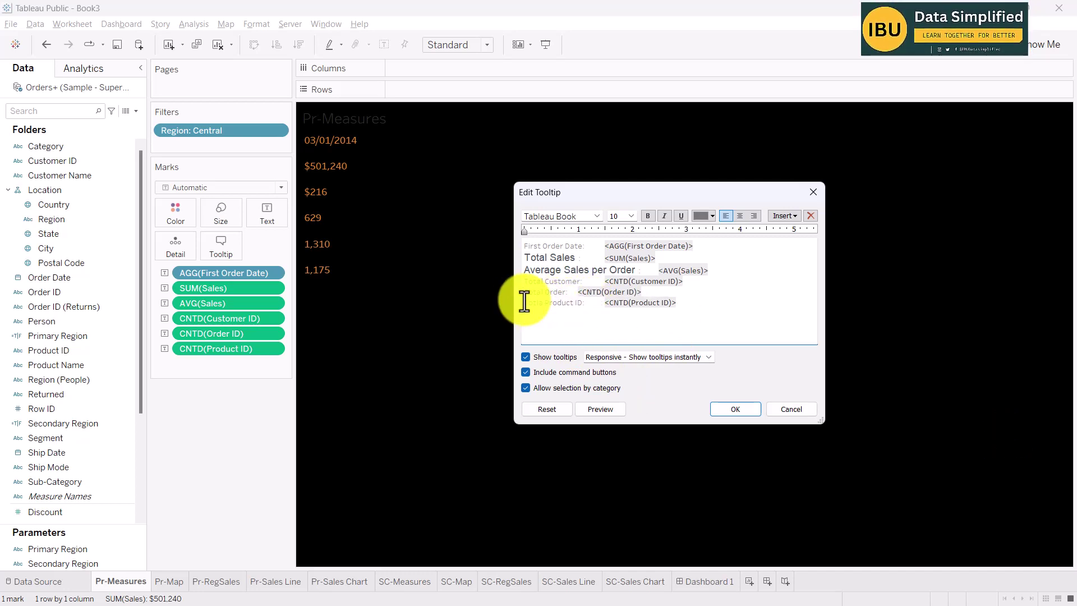
{"action": "type", "text": "al"}
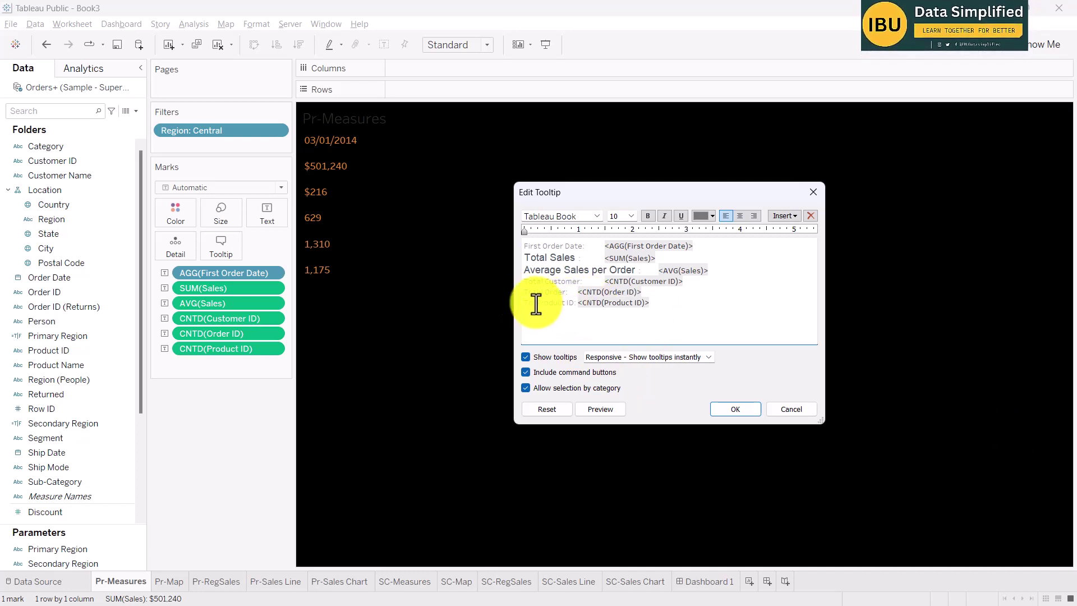
{"action": "left_click", "coordinate": [585, 302]}
{"action": "key", "text": "BackSpace"}
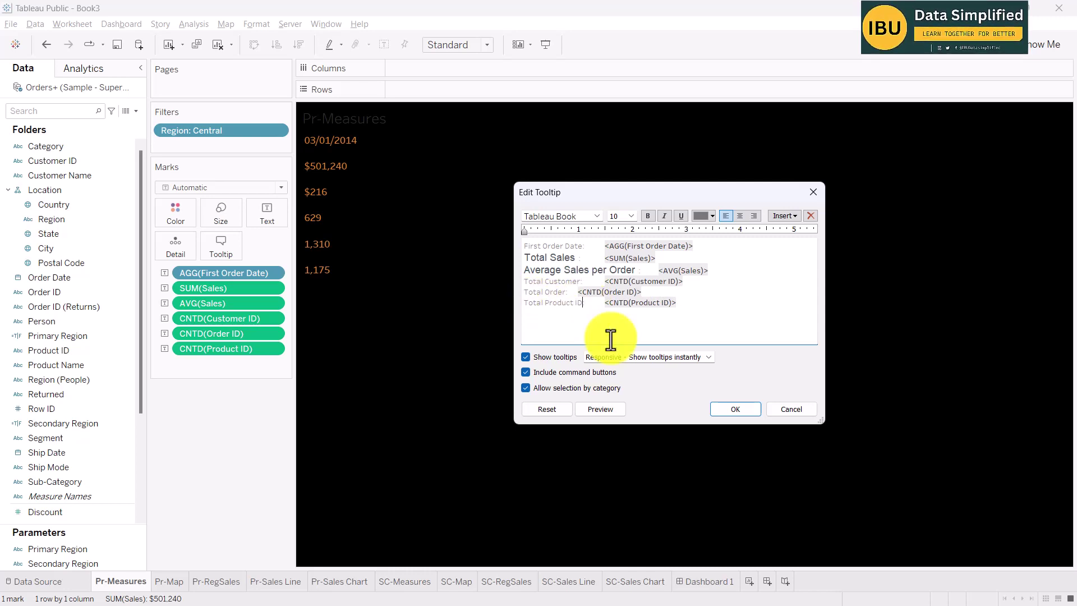
{"action": "key", "text": "BackSpace"}
{"action": "key", "text": "BackSpace"}
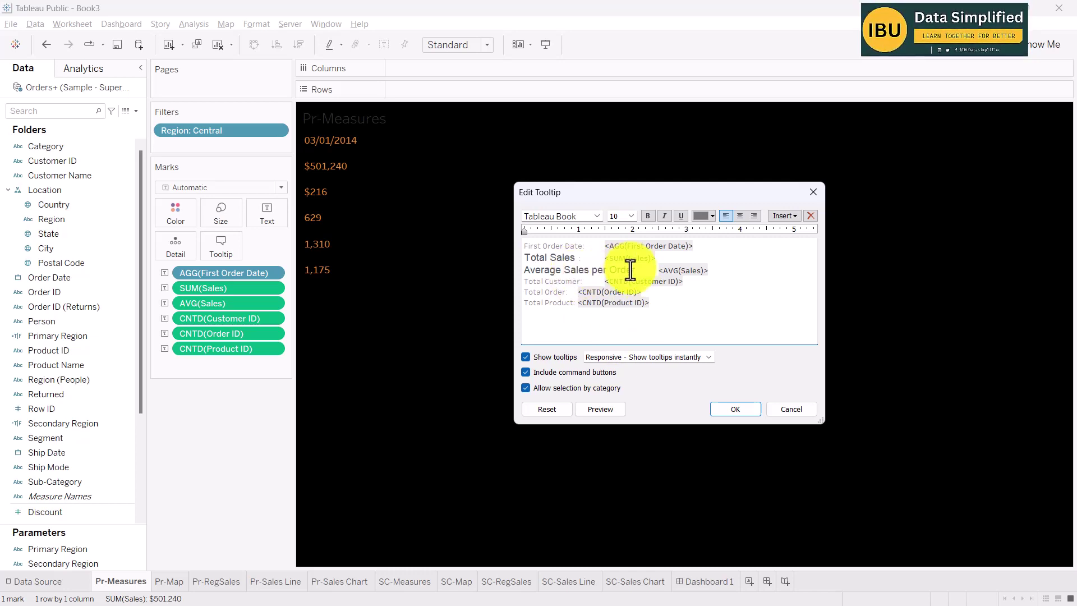
- Format the "Total Sales" and "Average Sales per Order" tooltip lines in Tableau Book at size 9
{"action": "left_click_drag", "start_coordinate": [632, 269], "coordinate": [521, 259]}
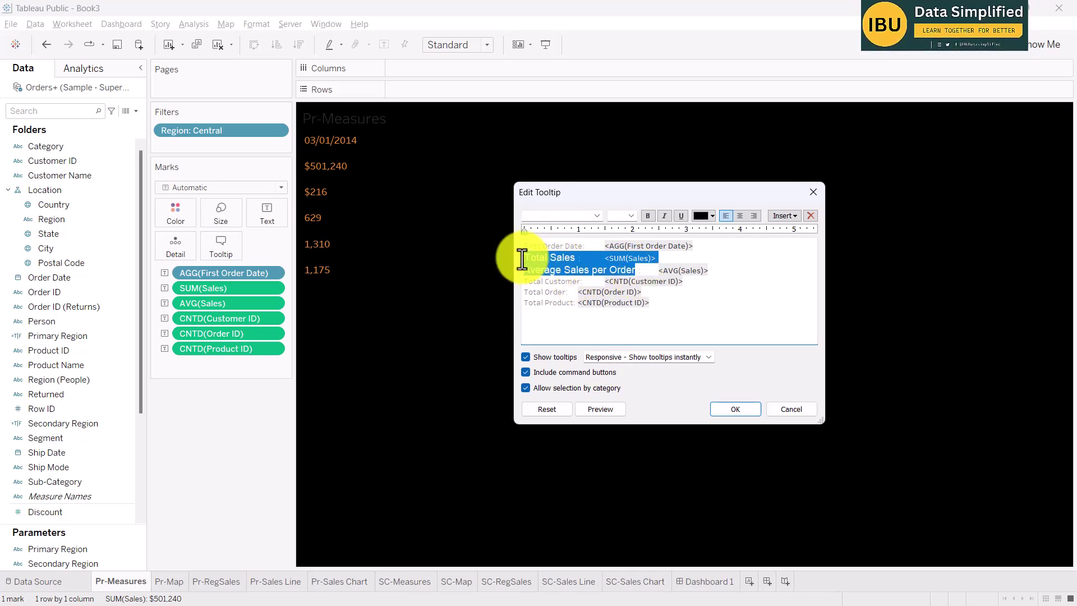
{"action": "left_click", "coordinate": [631, 216]}
{"action": "left_click", "coordinate": [619, 235]}
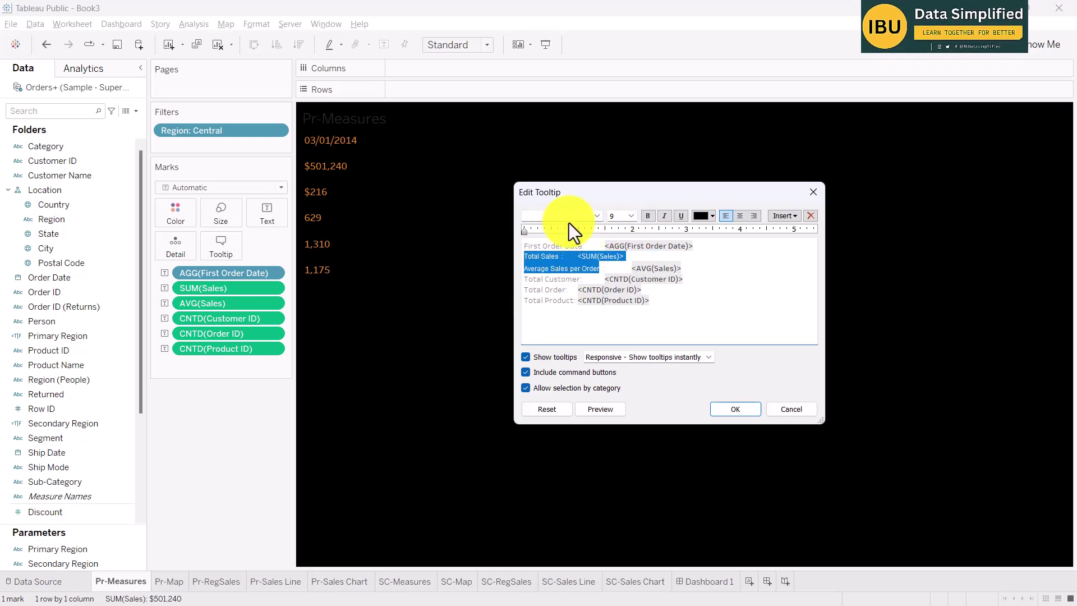
{"action": "left_click", "coordinate": [598, 217]}
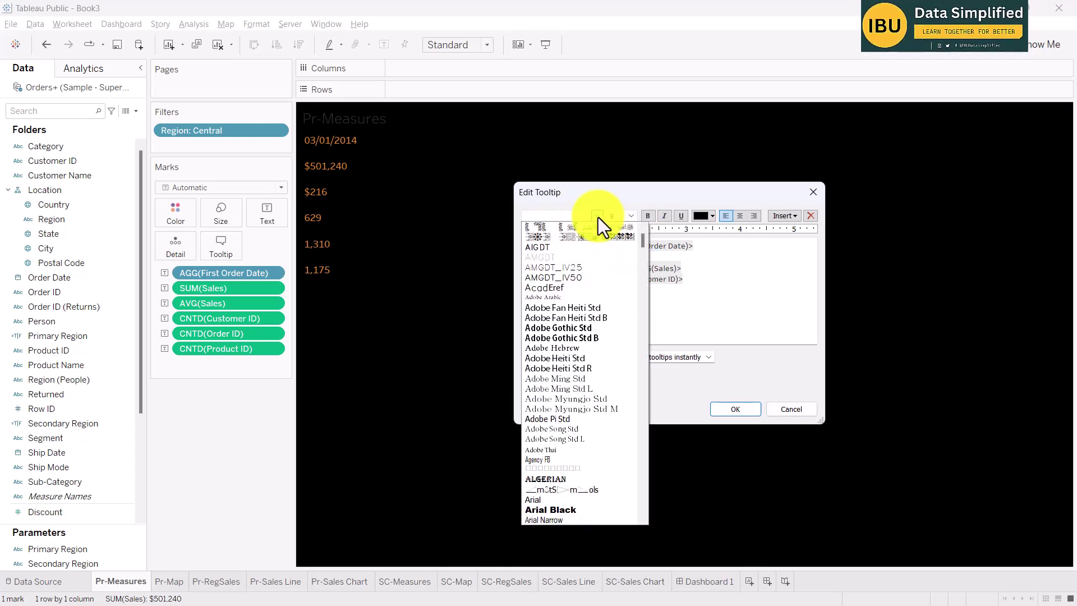
{"action": "left_click", "coordinate": [714, 298]}
{"action": "left_click_drag", "start_coordinate": [569, 243], "coordinate": [553, 243]}
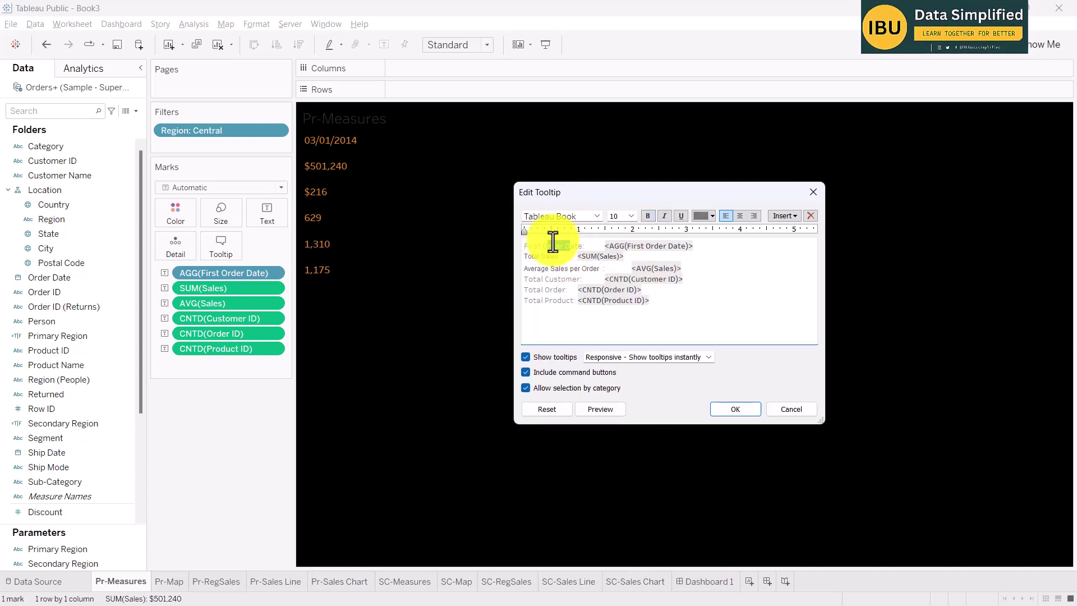
{"action": "left_click_drag", "start_coordinate": [599, 269], "coordinate": [521, 255]}
{"action": "left_click", "coordinate": [588, 215]}
{"action": "type", "text": "t"}
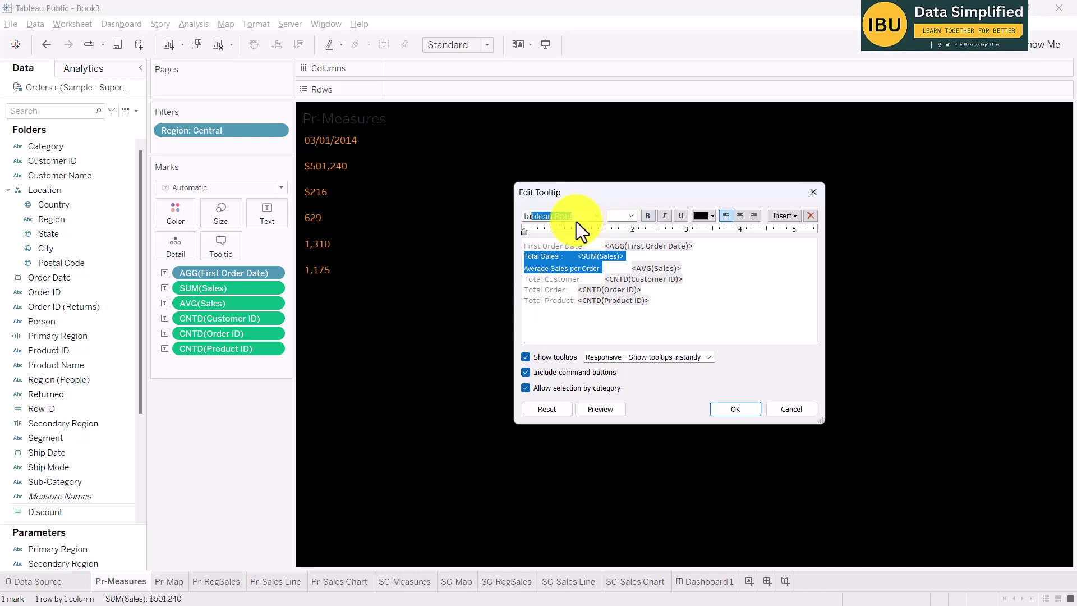
{"action": "type", "text": "au Book"}
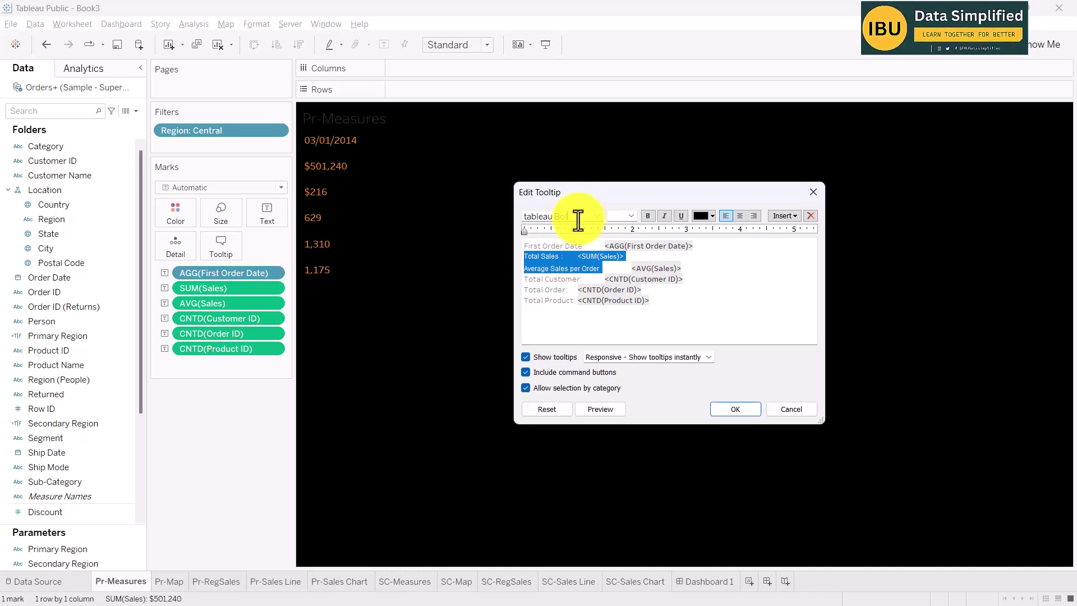
{"action": "key", "text": "Return"}
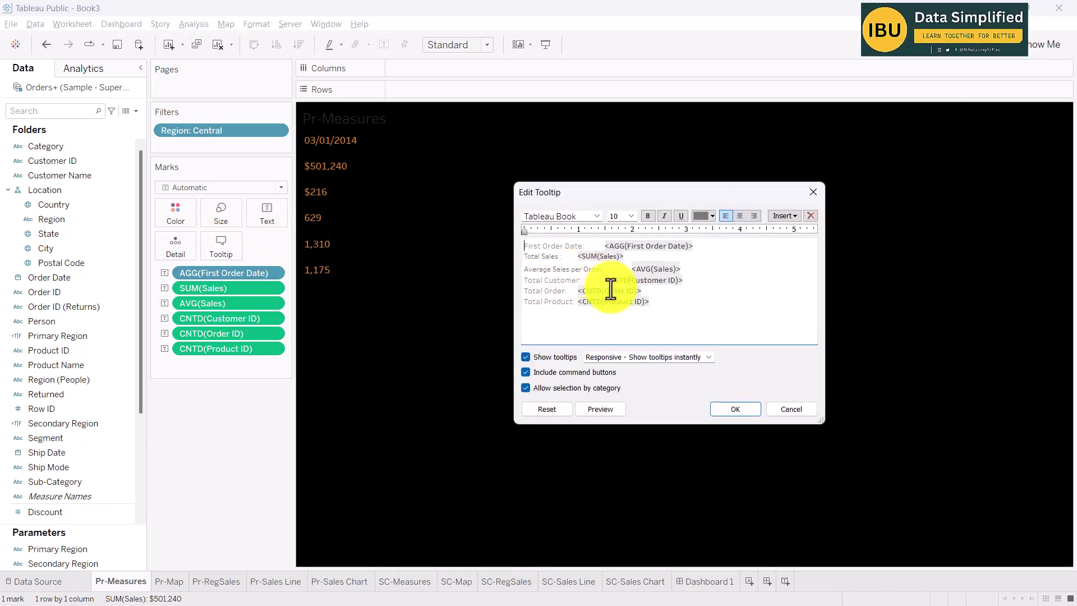
- Adjust the spacing after the "First Order Date" and "Total Sales" captions so their field values align in one column
{"action": "left_click_drag", "start_coordinate": [599, 245], "coordinate": [517, 244]}
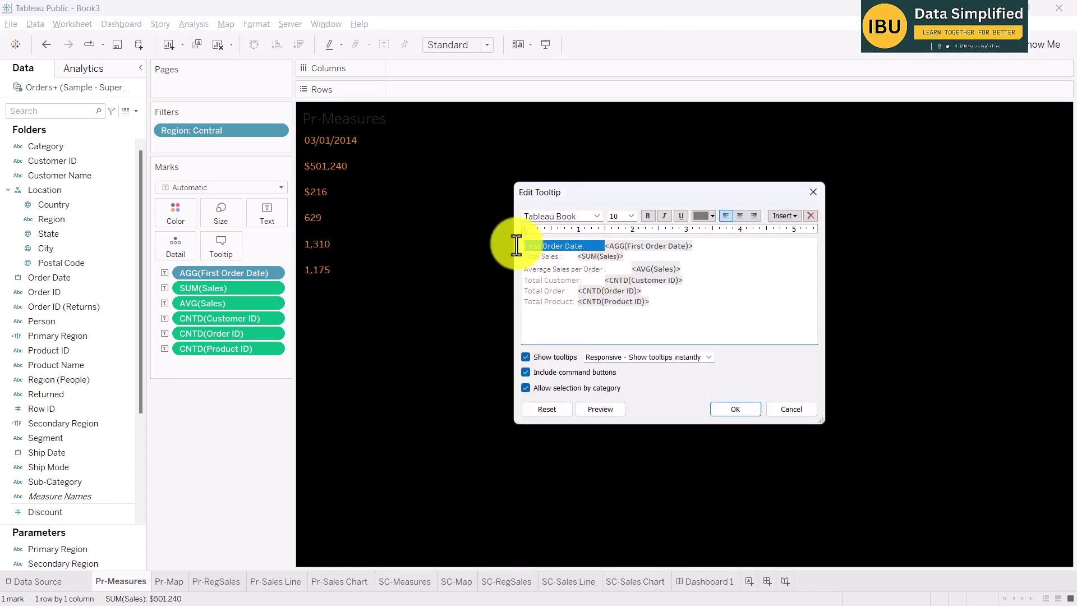
{"action": "left_click", "coordinate": [587, 247]}
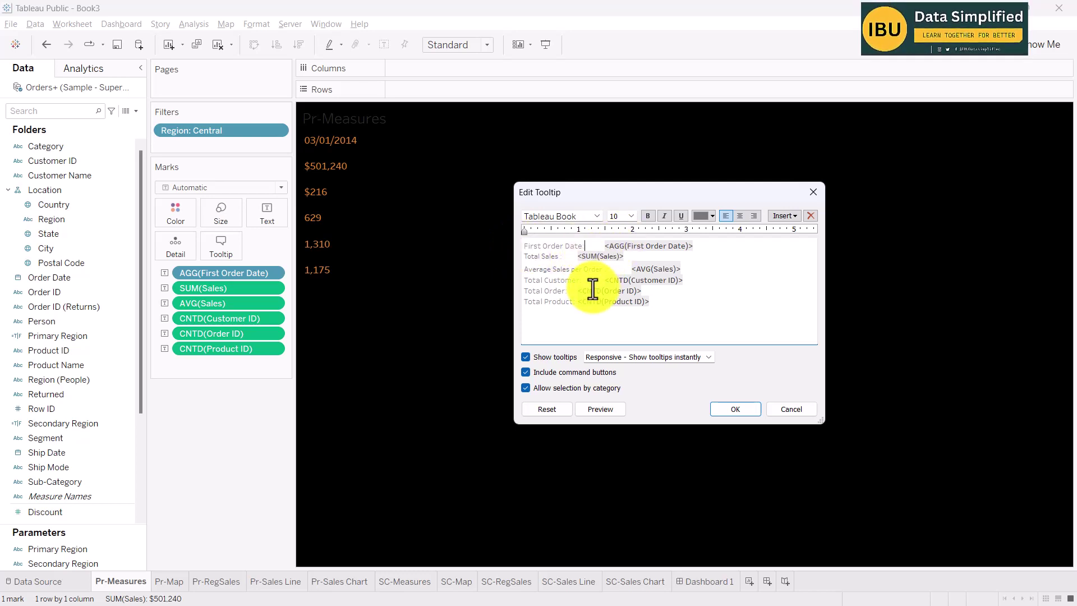
{"action": "left_click", "coordinate": [576, 255]}
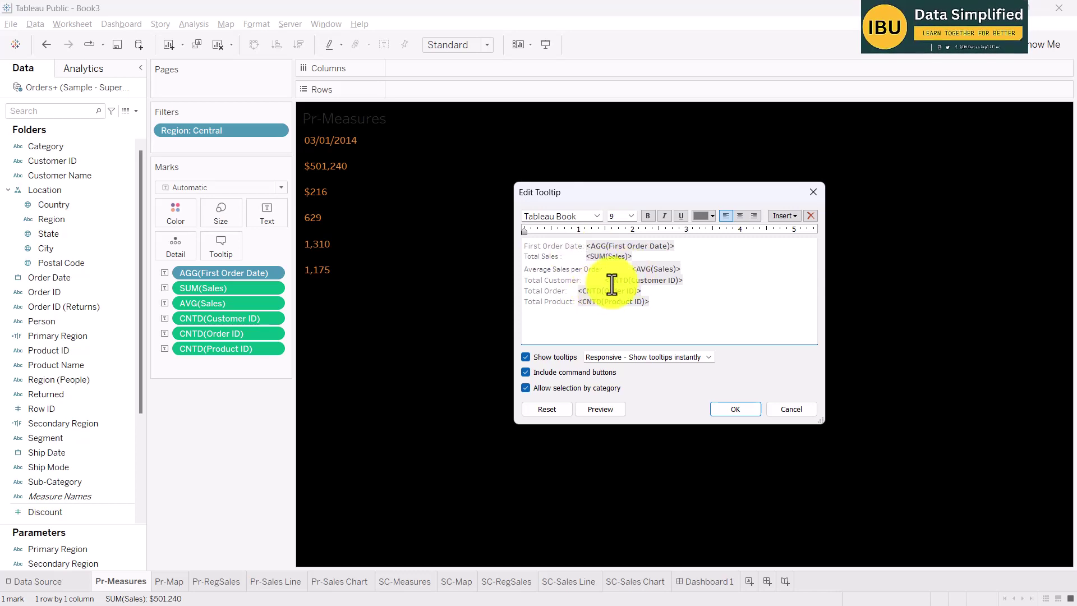
{"action": "left_click", "coordinate": [585, 246]}
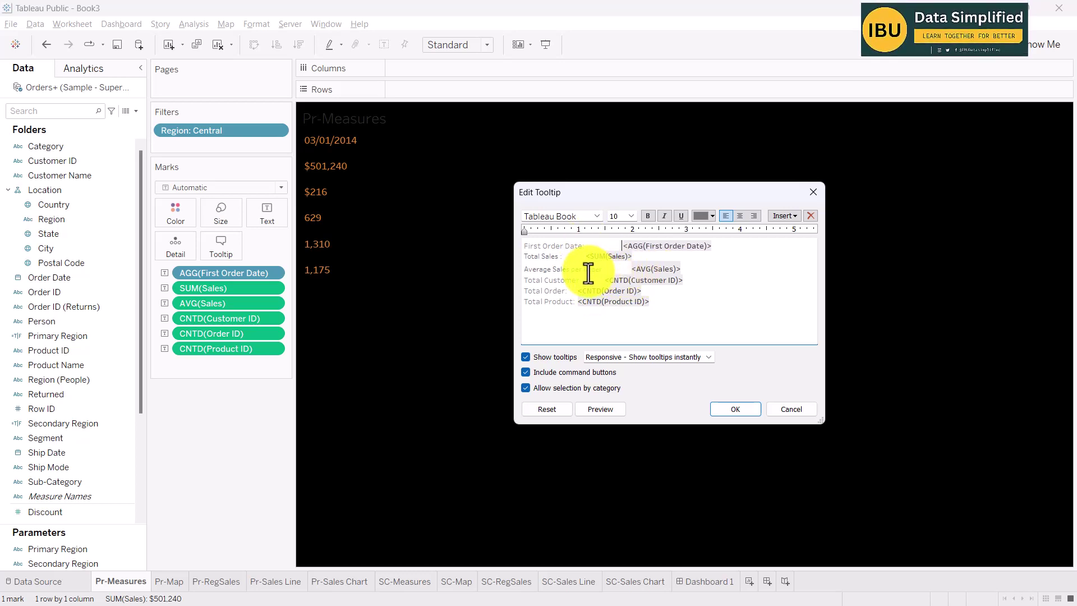
{"action": "left_click", "coordinate": [583, 256]}
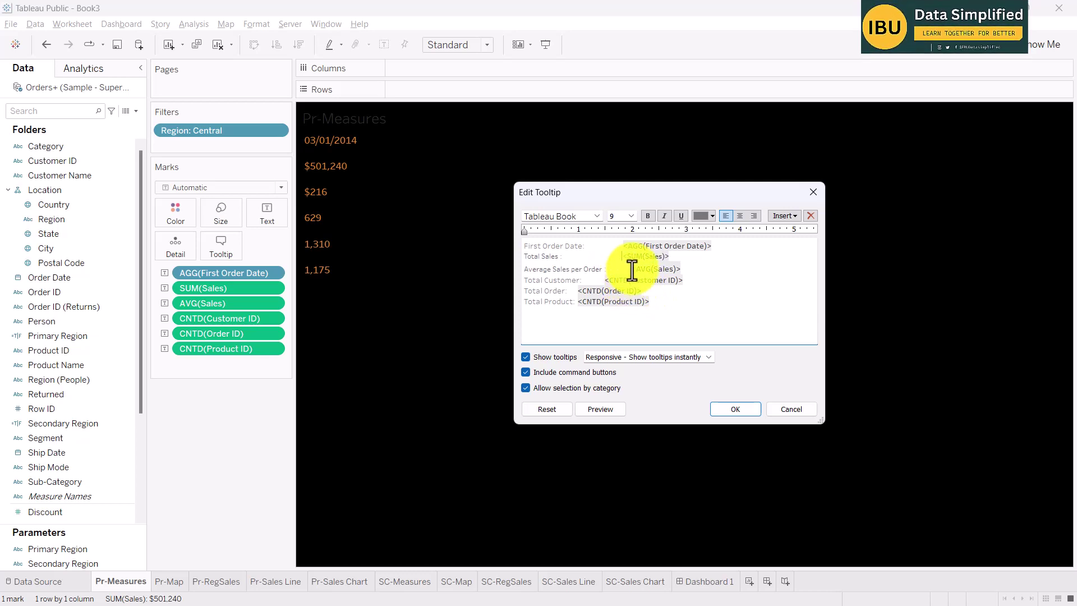
- Align the average sales, customer, order and product field values with the column of the two tooltip lines above
{"action": "left_click", "coordinate": [643, 289]}
{"action": "key", "text": "BackSpace"}
{"action": "key", "text": "BackSpace"}
{"action": "key", "text": "BackSpace"}
{"action": "key", "text": "BackSpace"}
{"action": "key", "text": "BackSpace"}
{"action": "key", "text": "BackSpace"}
{"action": "key", "text": "BackSpace"}
{"action": "key", "text": "BackSpace"}
{"action": "key", "text": "BackSpace"}
{"action": "key", "text": "BackSpace"}
{"action": "key", "text": "BackSpace"}
{"action": "key", "text": "BackSpace"}
{"action": "key", "text": "BackSpace"}
{"action": "key", "text": "BackSpace"}
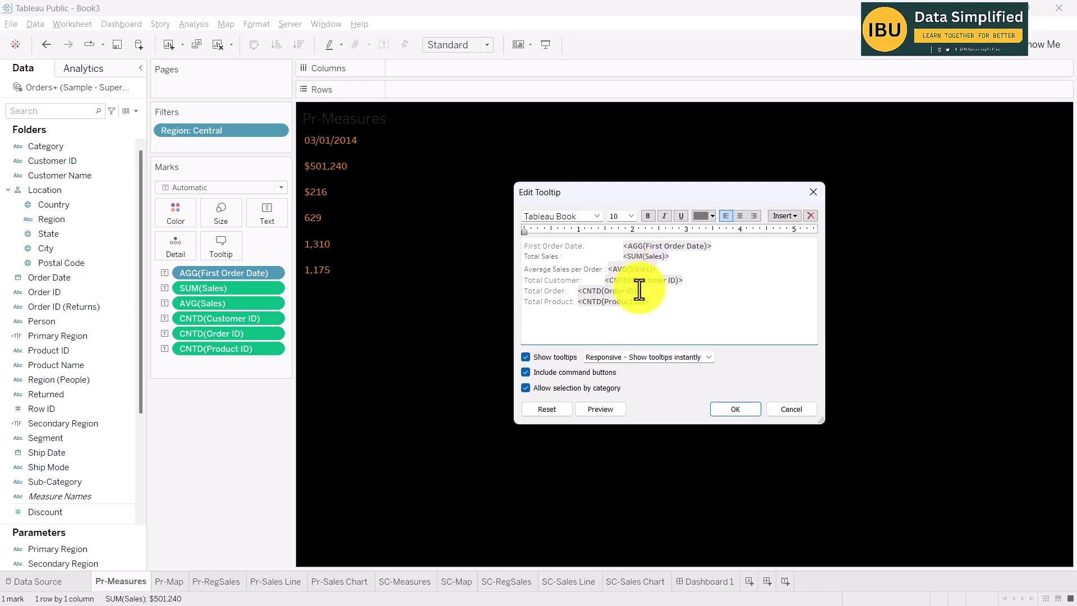
{"action": "left_click", "coordinate": [603, 280]}
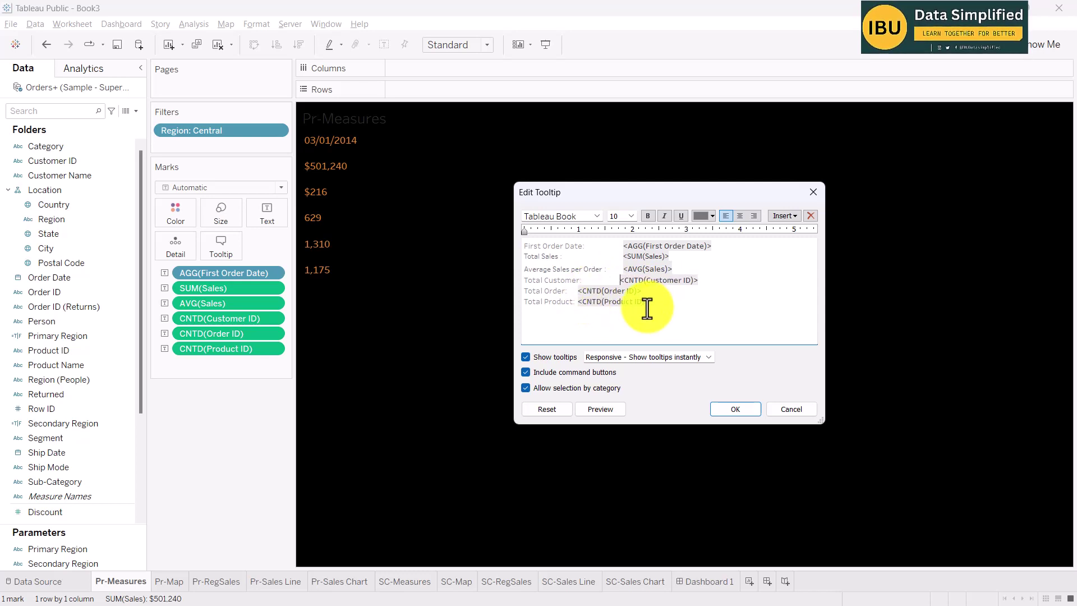
{"action": "left_click", "coordinate": [578, 291]}
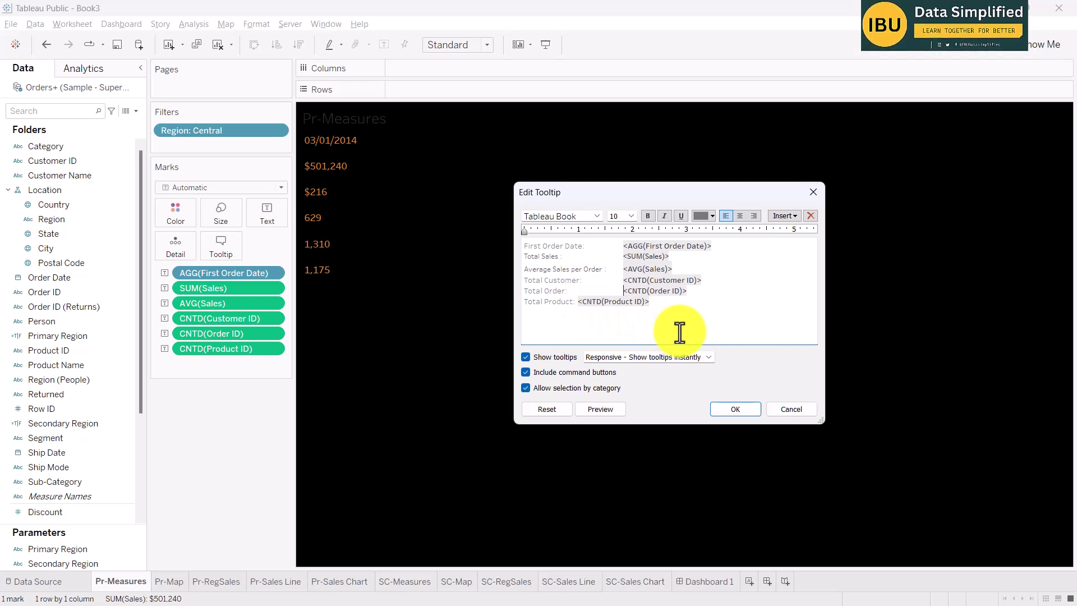
{"action": "left_click", "coordinate": [578, 301]}
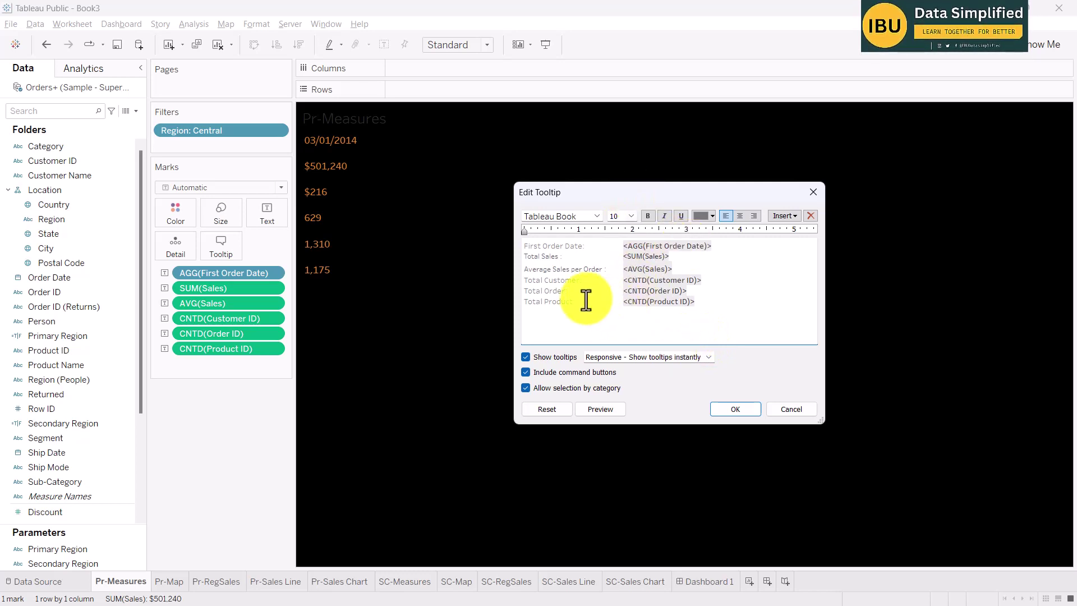
- Make the "Total Product" tooltip caption bold and colour it orange
{"action": "left_click_drag", "start_coordinate": [585, 300], "coordinate": [522, 302]}
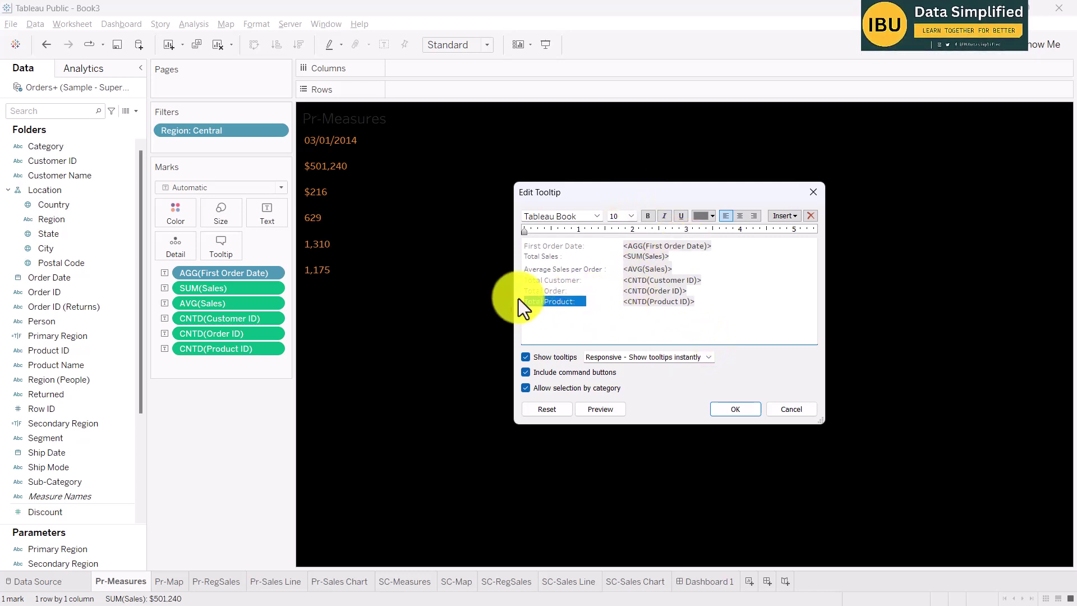
{"action": "left_click", "coordinate": [710, 216]}
{"action": "left_click", "coordinate": [722, 249]}
{"action": "left_click", "coordinate": [713, 217]}
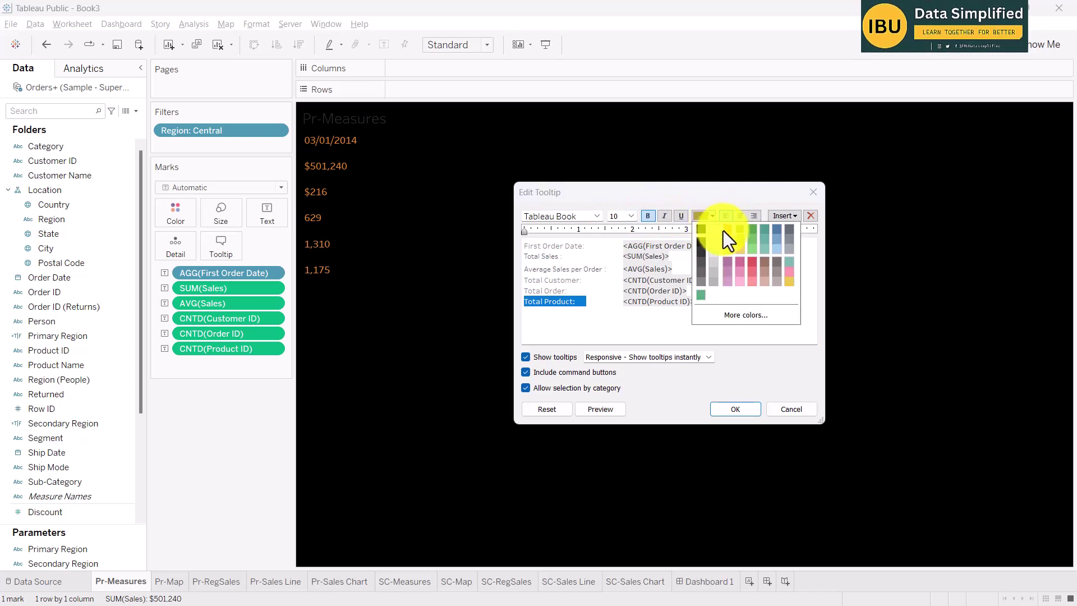
{"action": "left_click", "coordinate": [723, 232]}
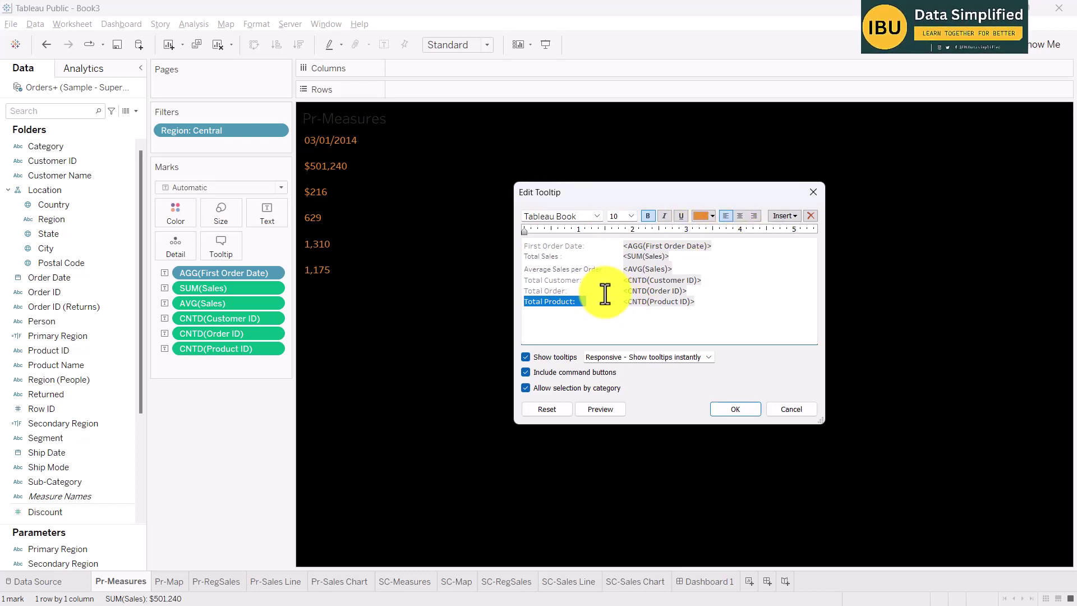
- Colour the "First Order Date" and "Total Sales" tooltip captions orange
{"action": "left_click_drag", "start_coordinate": [601, 290], "coordinate": [524, 289]}
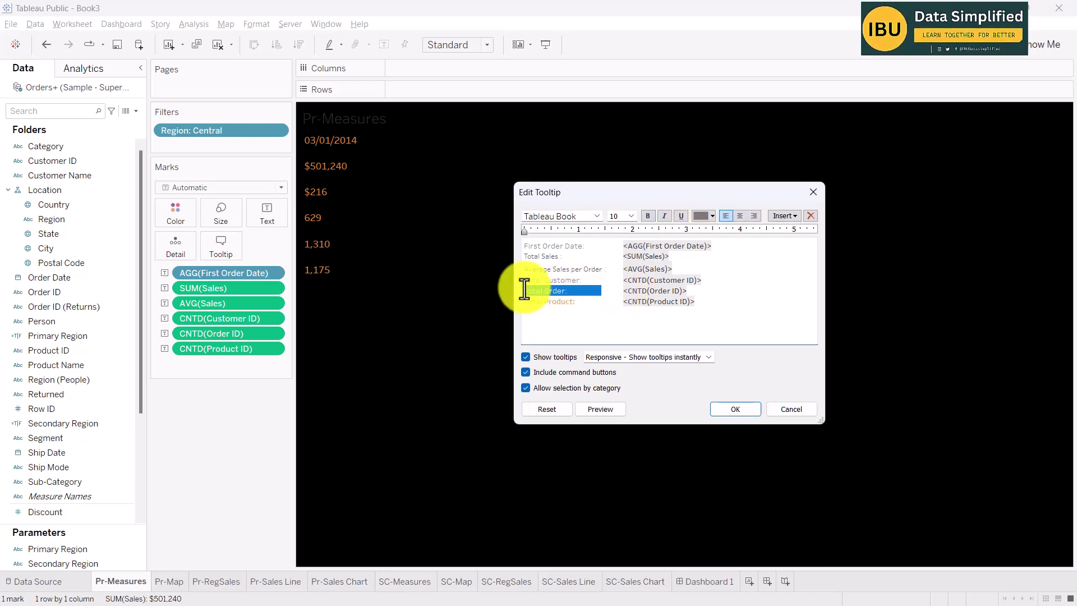
{"action": "left_click_drag", "start_coordinate": [603, 280], "coordinate": [524, 280]}
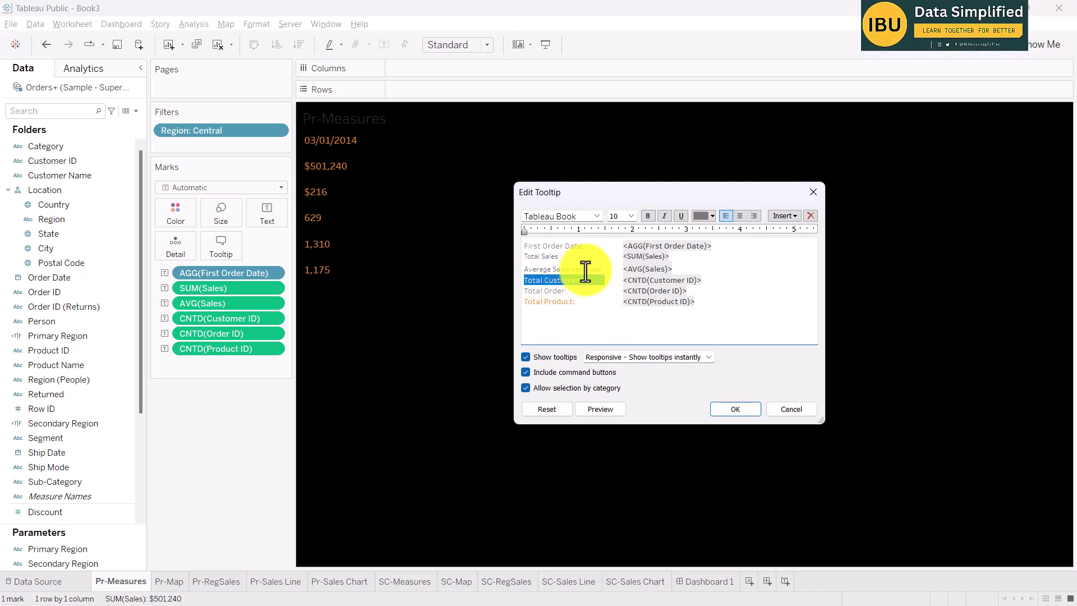
{"action": "left_click_drag", "start_coordinate": [600, 246], "coordinate": [512, 243]}
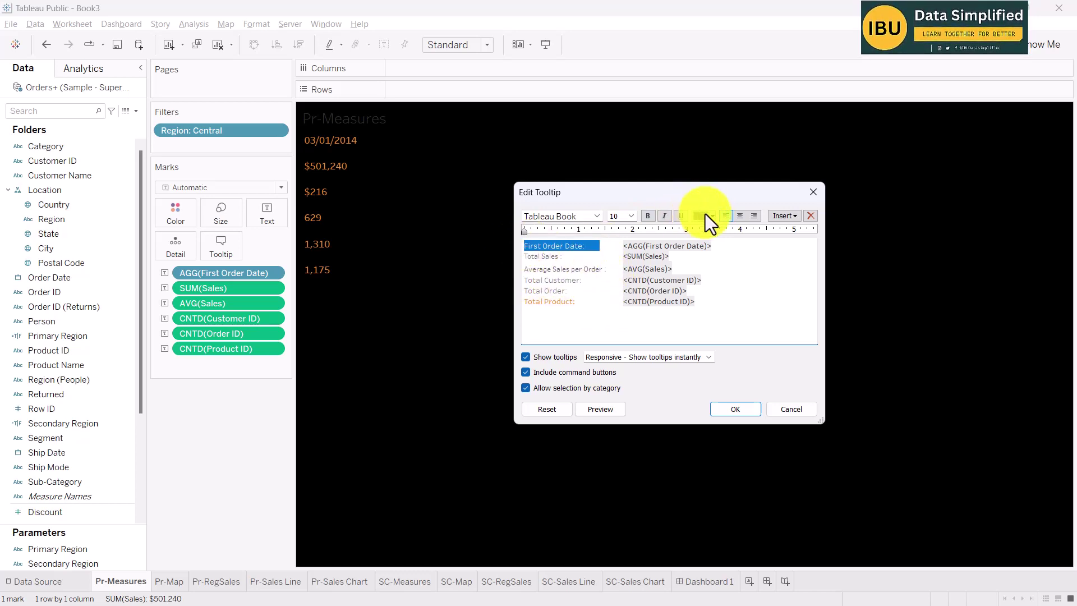
{"action": "left_click", "coordinate": [712, 215]}
{"action": "left_click", "coordinate": [715, 230]}
{"action": "left_click_drag", "start_coordinate": [600, 256], "coordinate": [524, 257]}
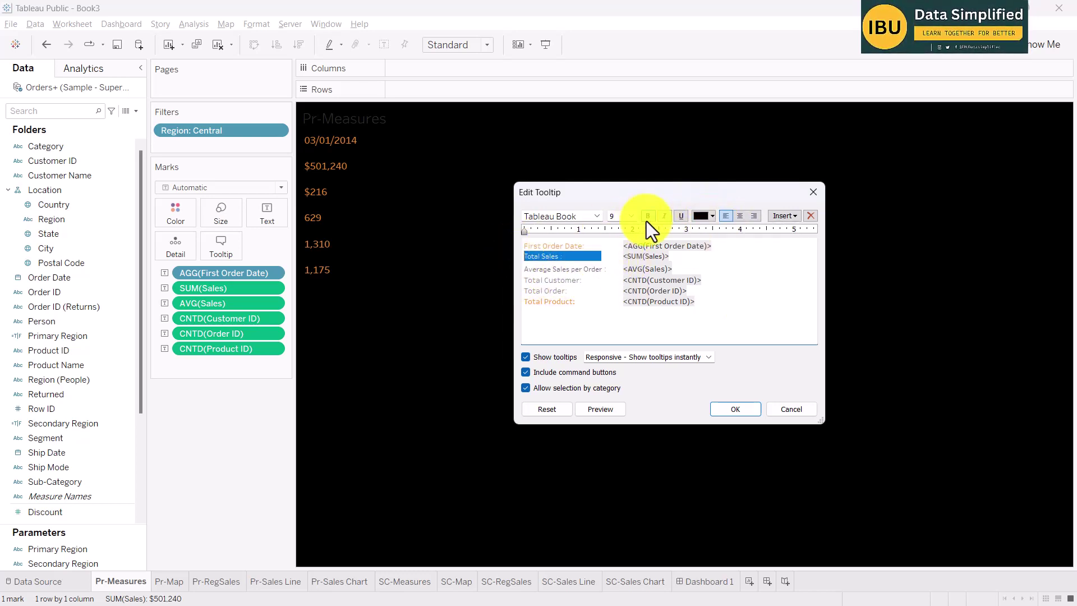
{"action": "left_click", "coordinate": [711, 216]}
{"action": "left_click", "coordinate": [725, 233]}
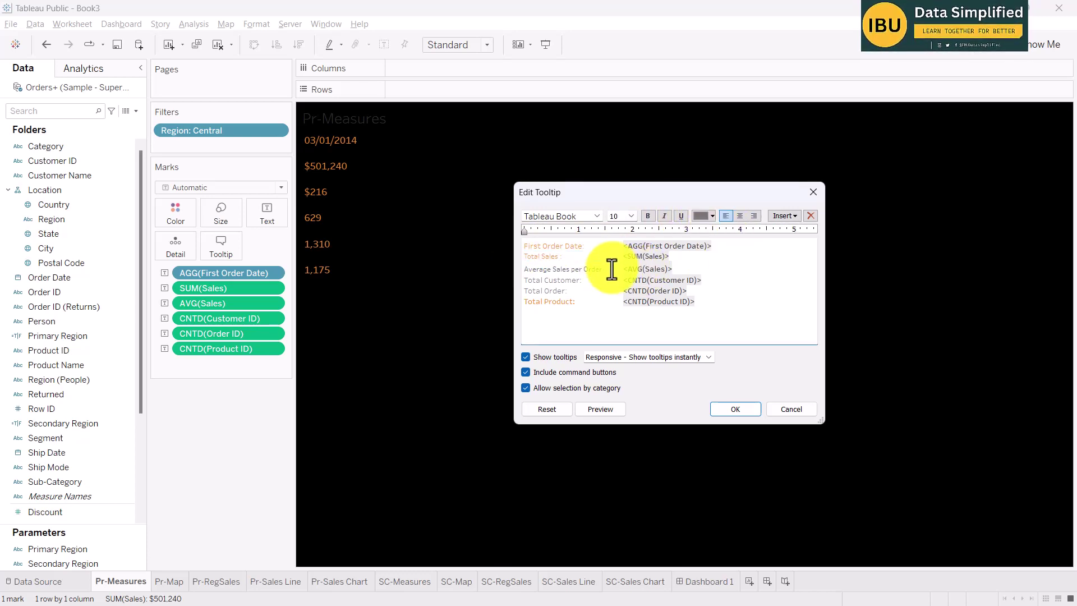
- Colour the "Average Sales per Order" and "Total Customer" tooltip captions orange
{"action": "left_click_drag", "start_coordinate": [611, 269], "coordinate": [516, 269]}
{"action": "left_click", "coordinate": [709, 215]}
{"action": "left_click", "coordinate": [732, 234]}
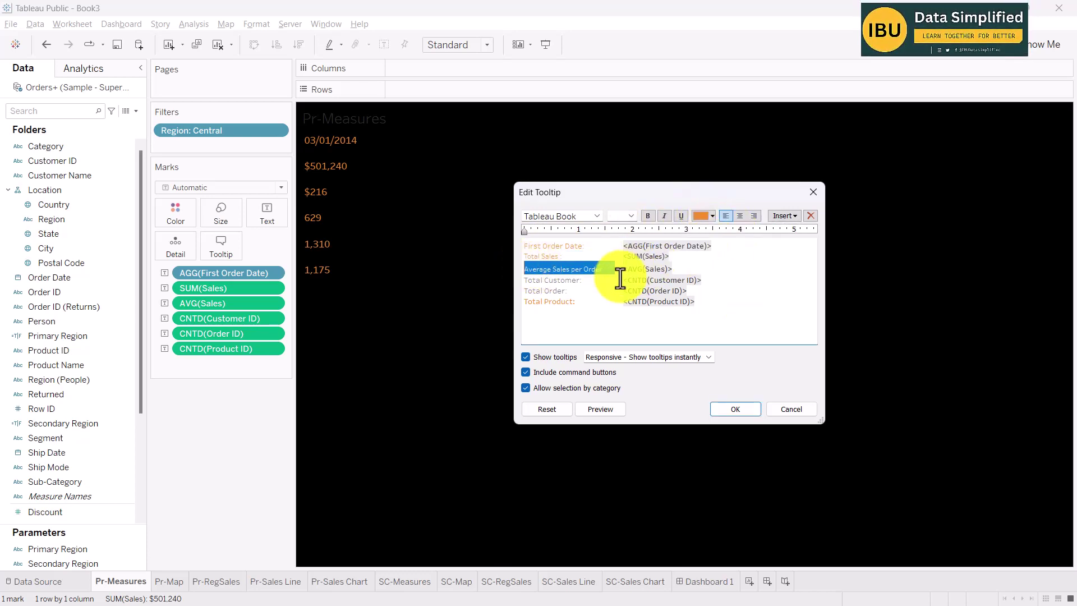
{"action": "left_click_drag", "start_coordinate": [613, 280], "coordinate": [519, 282]}
{"action": "left_click", "coordinate": [711, 216]}
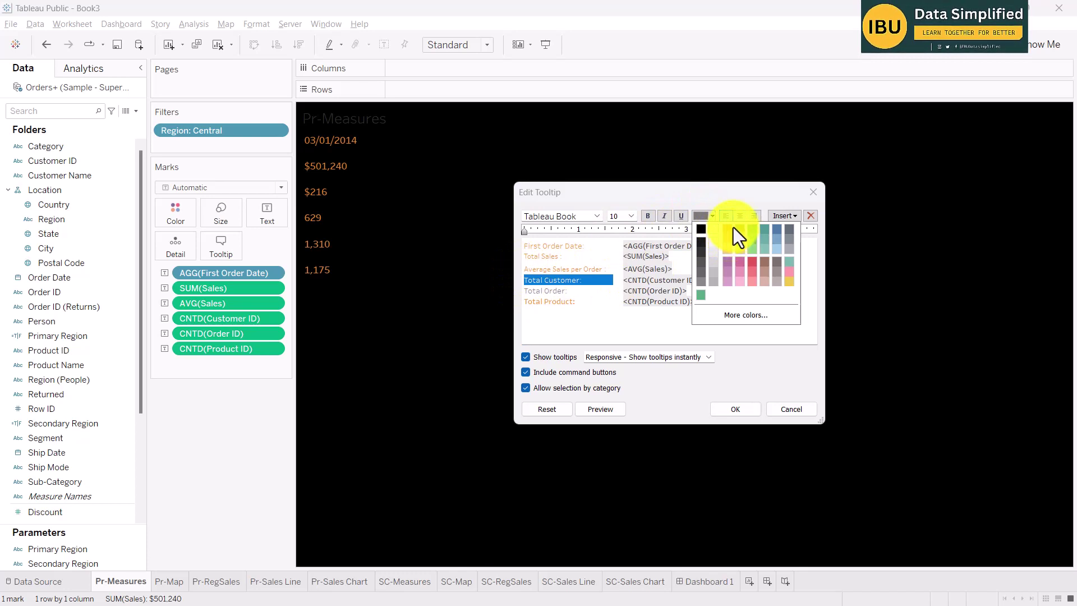
{"action": "left_click", "coordinate": [732, 227]}
- Colour the "Total Order" tooltip caption orange and apply the tooltip changes
{"action": "left_click_drag", "start_coordinate": [589, 290], "coordinate": [521, 302]}
{"action": "left_click", "coordinate": [712, 216]}
{"action": "left_click", "coordinate": [733, 230]}
{"action": "left_click", "coordinate": [582, 310]}
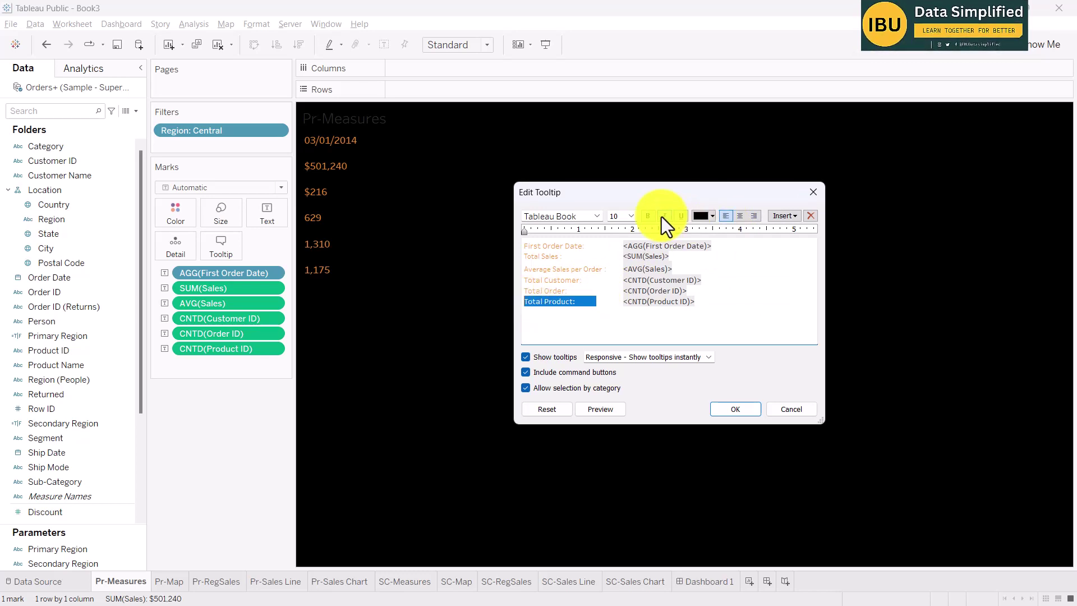
{"action": "left_click", "coordinate": [735, 409]}
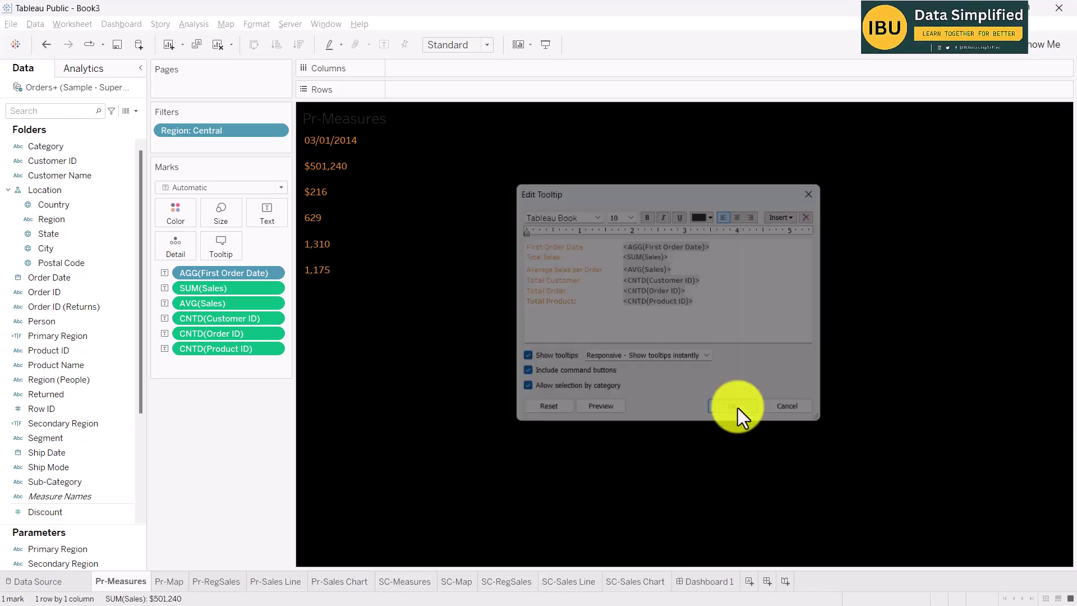
- Check the measures tooltip on the Pr-Measures sheet and in the measures view on Dashboard 1
{"action": "mouse_move", "coordinate": [332, 184]}
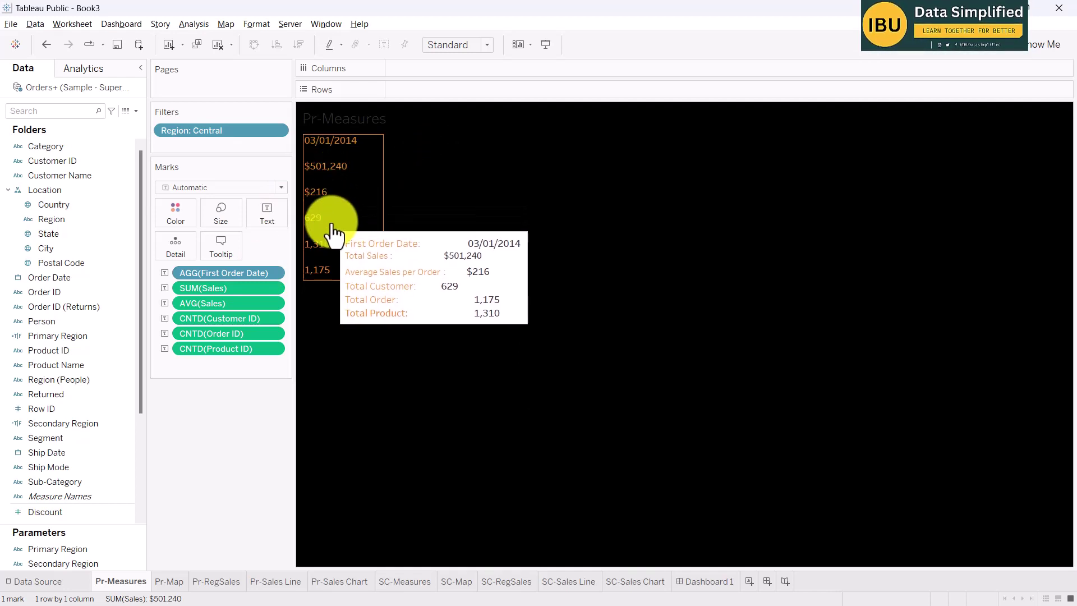
{"action": "mouse_move", "coordinate": [356, 217]}
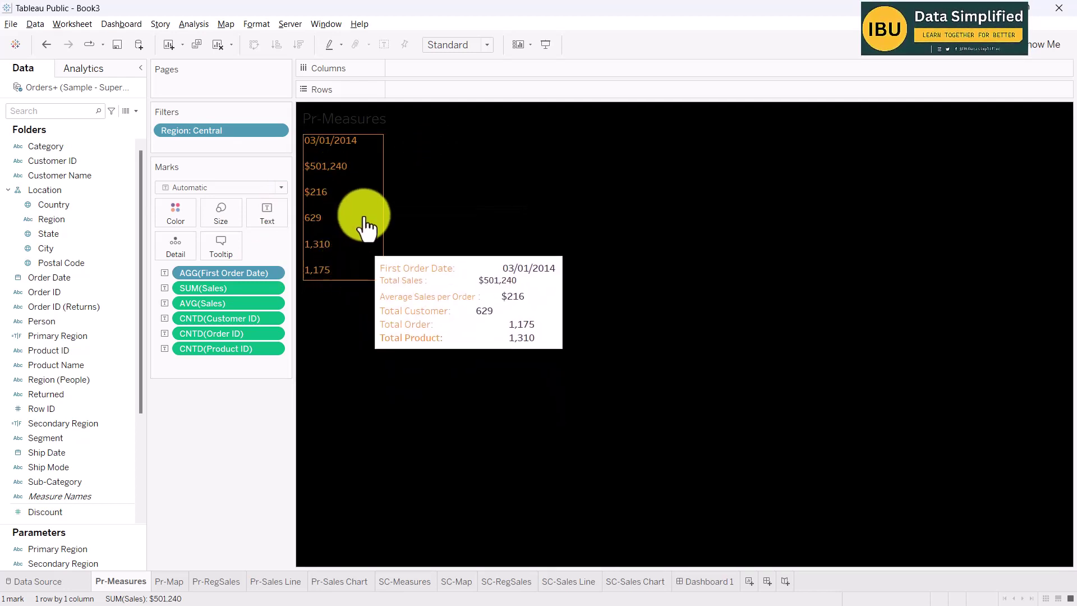
{"action": "left_click", "coordinate": [696, 597]}
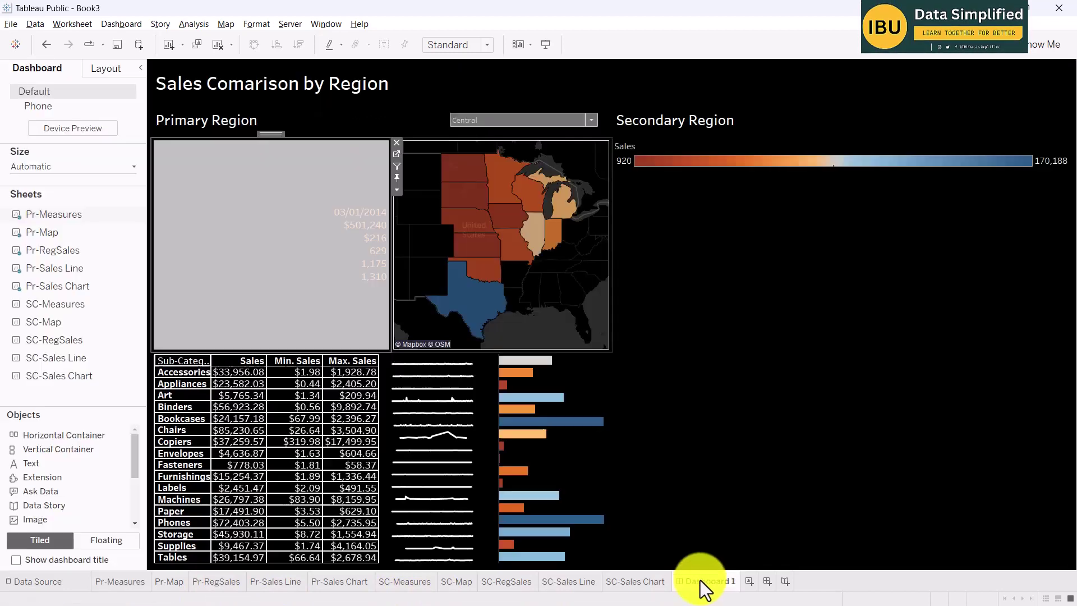
{"action": "mouse_move", "coordinate": [217, 187]}
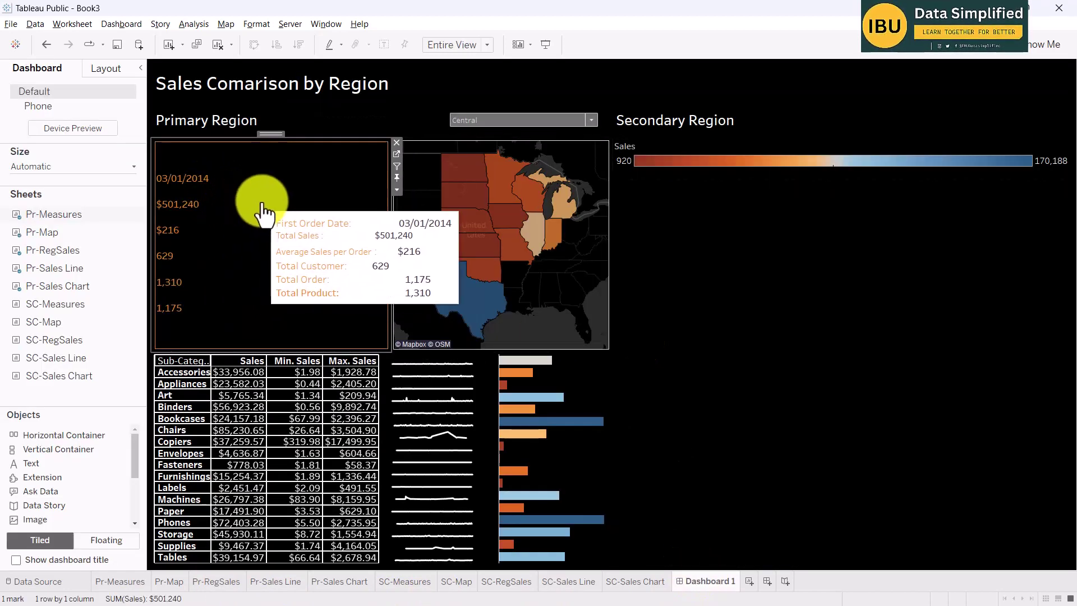
{"action": "left_click", "coordinate": [261, 212]}
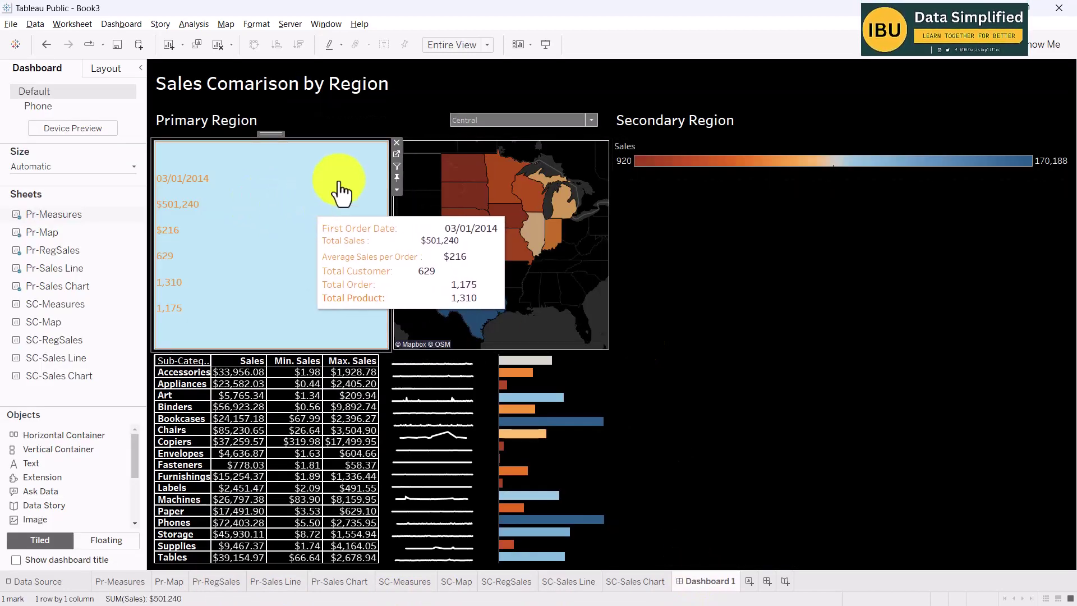
{"action": "left_click", "coordinate": [359, 187]}
{"action": "left_click", "coordinate": [398, 189]}
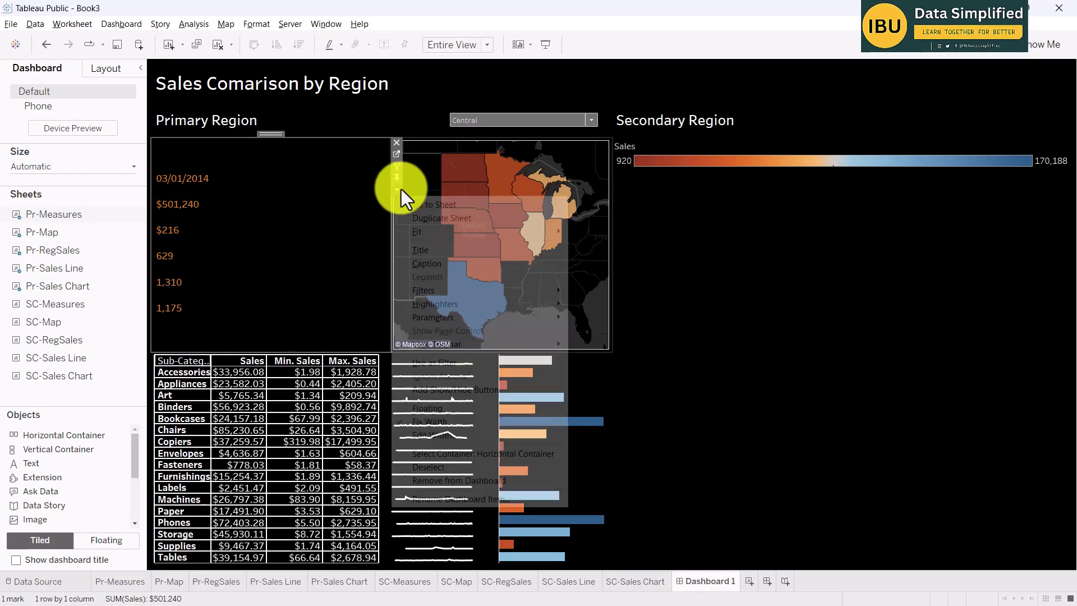
{"action": "mouse_move", "coordinate": [561, 232]}
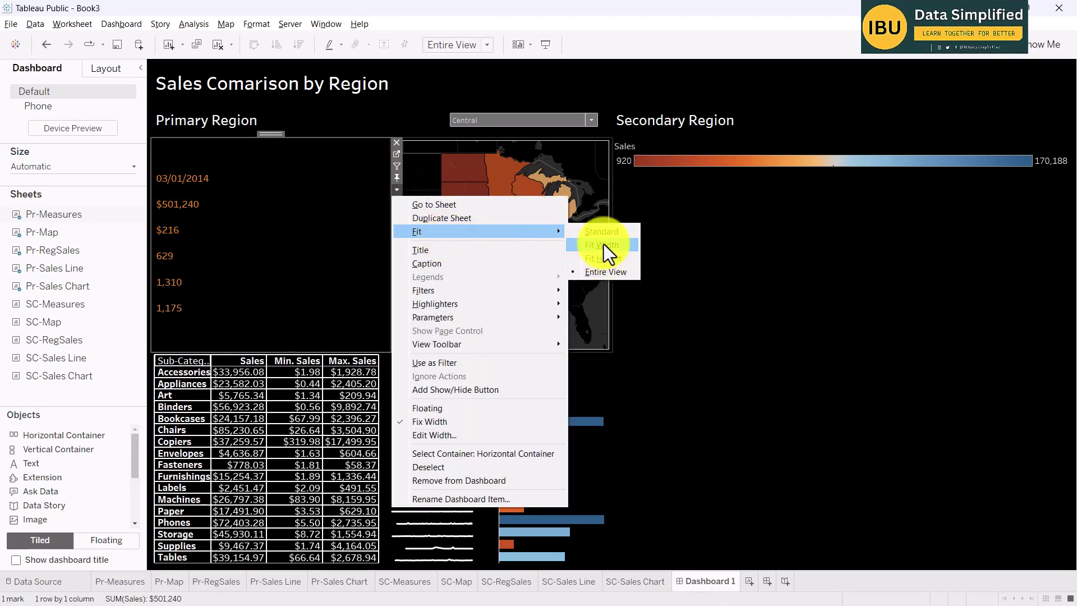
{"action": "left_click", "coordinate": [288, 196]}
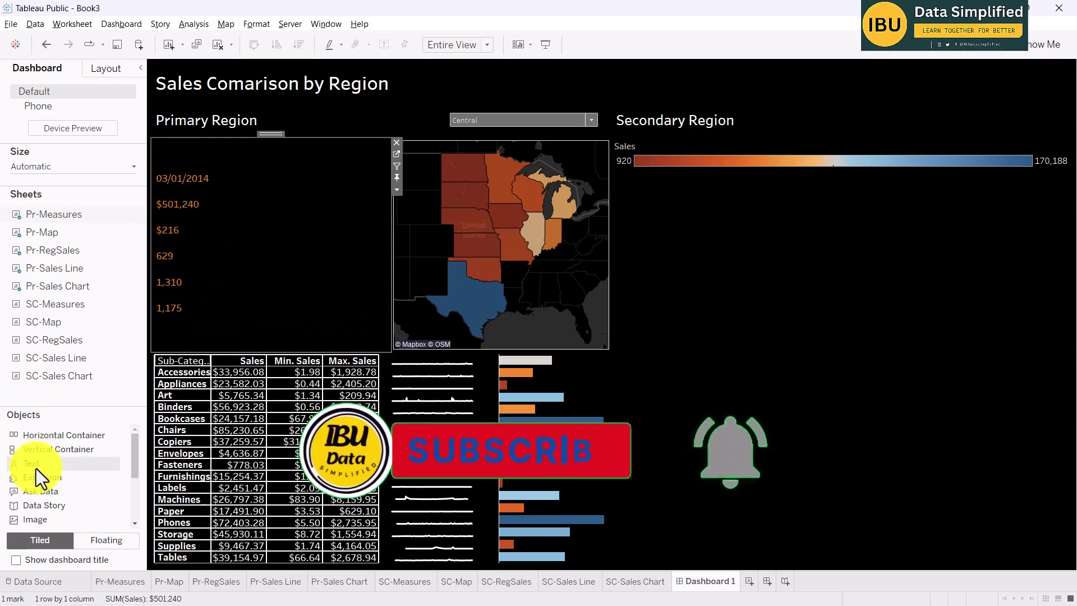
- Add a text object beside the primary region's measure values and set its text format to size 10, bold and orange
{"action": "mouse_move", "coordinate": [36, 466]}
{"action": "left_mouse_down"}
{"action": "mouse_move", "coordinate": [89, 400]}
{"action": "mouse_move", "coordinate": [158, 258]}
{"action": "mouse_move", "coordinate": [174, 263]}
{"action": "left_mouse_up"}
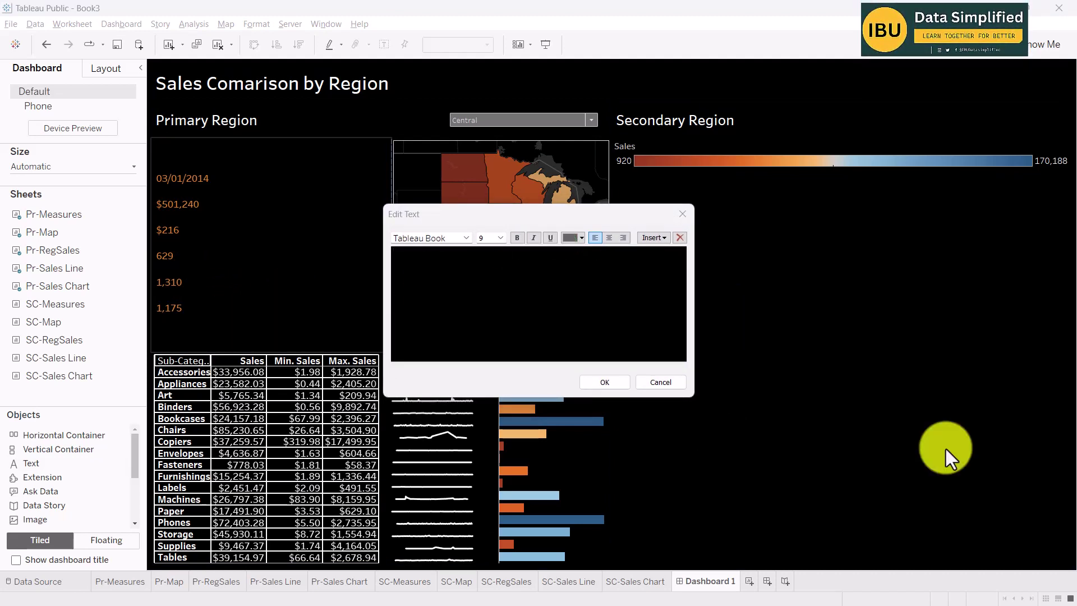
{"action": "left_click", "coordinate": [449, 264]}
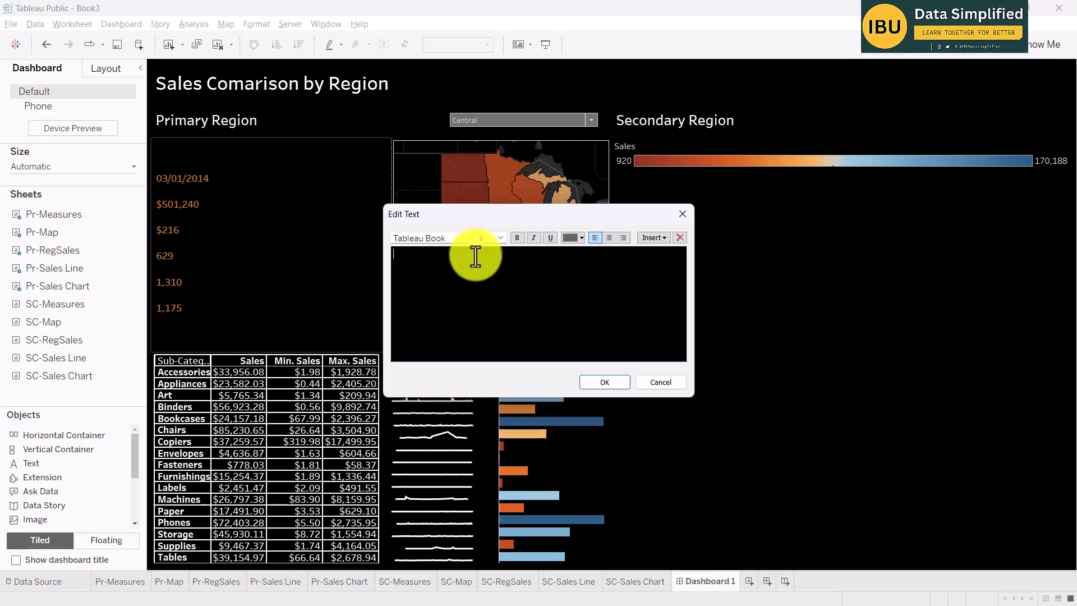
{"action": "left_click", "coordinate": [500, 238]}
{"action": "left_click", "coordinate": [484, 266]}
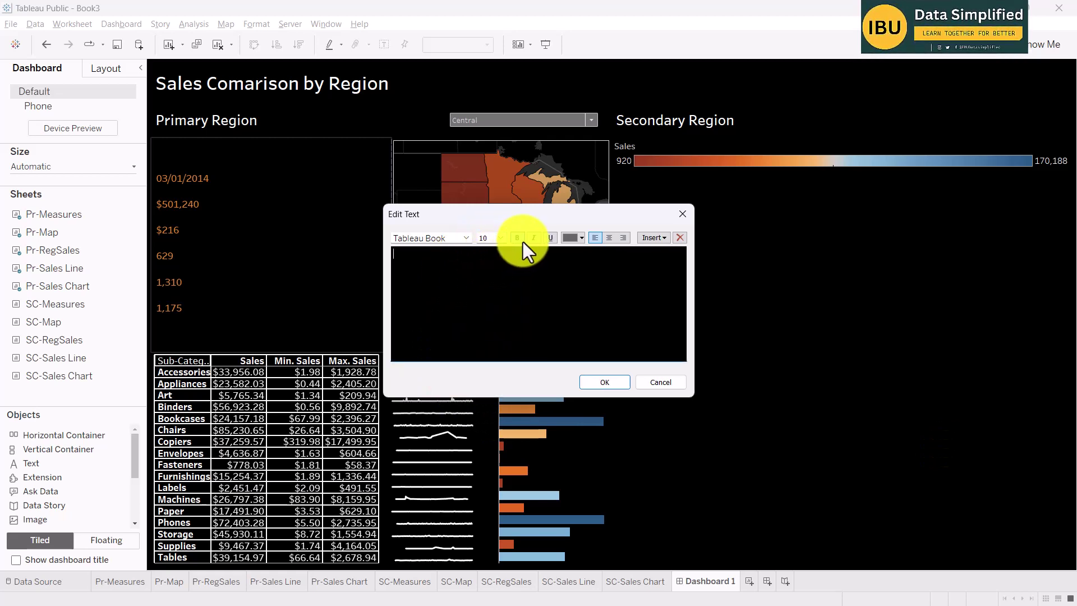
{"action": "left_click", "coordinate": [518, 236]}
{"action": "left_click", "coordinate": [583, 237]}
{"action": "left_click", "coordinate": [594, 252]}
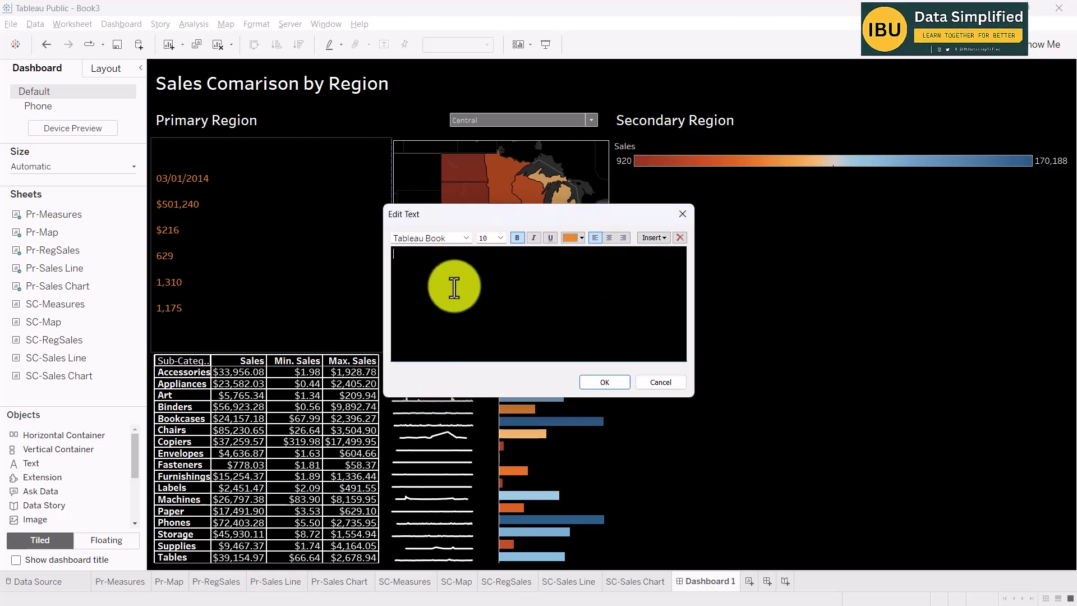
- Enter the captions First Order Date, Total Sales, Average Sales per Order, No. of Customers, No. of Orders and No. of Products in Sale
{"action": "left_click", "coordinate": [433, 265]}
{"action": "type", "text": "First Order Date"}
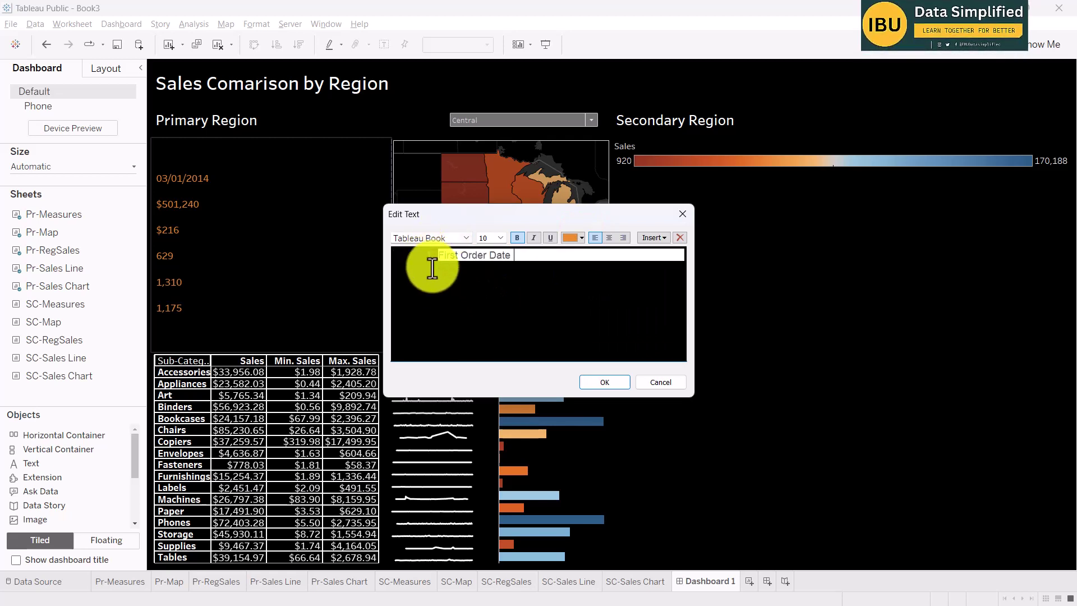
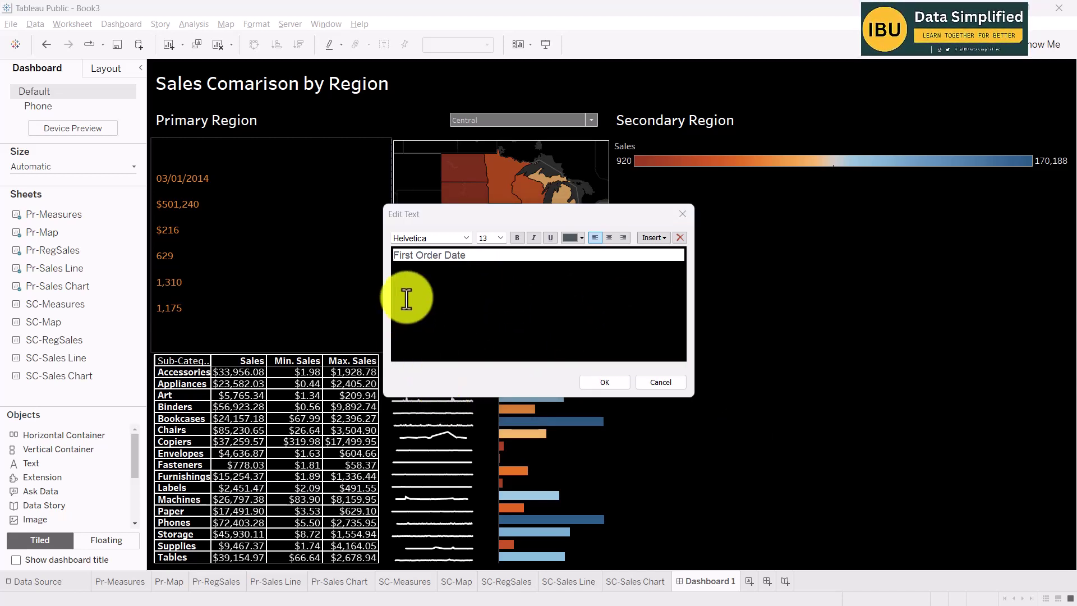
{"action": "left_click", "coordinate": [489, 274]}
{"action": "key", "text": "ctrl+a"}
{"action": "type", "text": "First Order Date Total Sales Average Sales per Order No. of Customers No. of Orders No. of Products in Sale"}
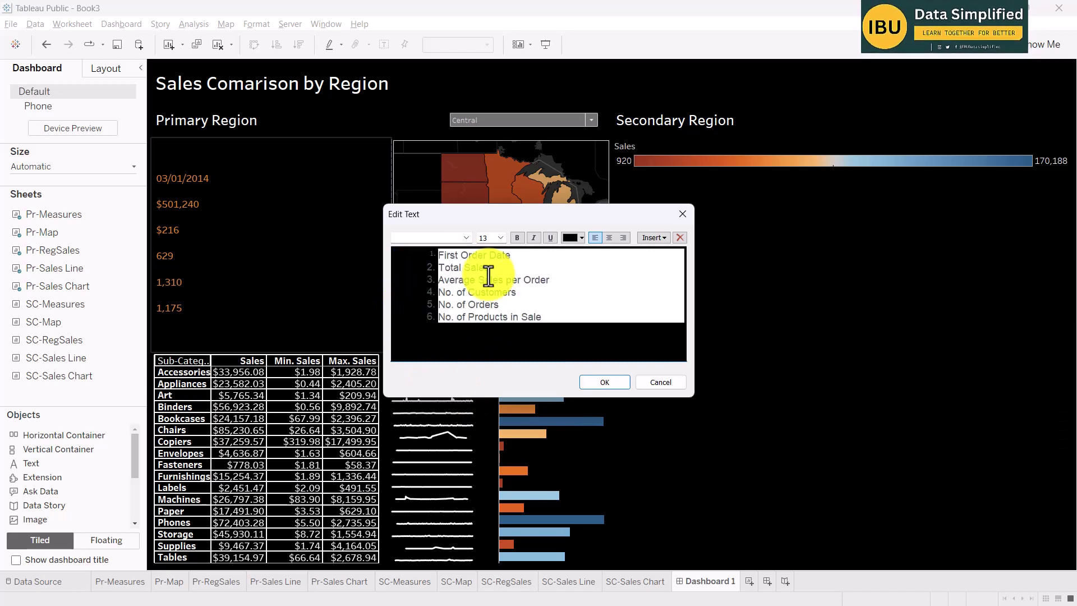
- Remove the list numbering and indentation from all six captions so each starts at the beginning of its line
{"action": "left_click", "coordinate": [441, 254]}
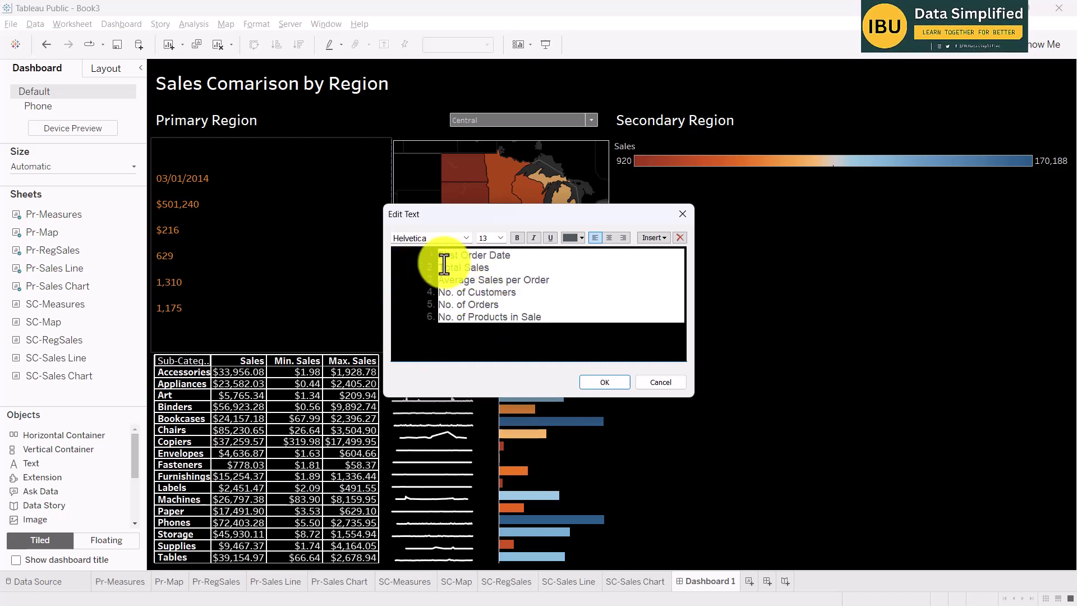
{"action": "key", "text": "BackSpace"}
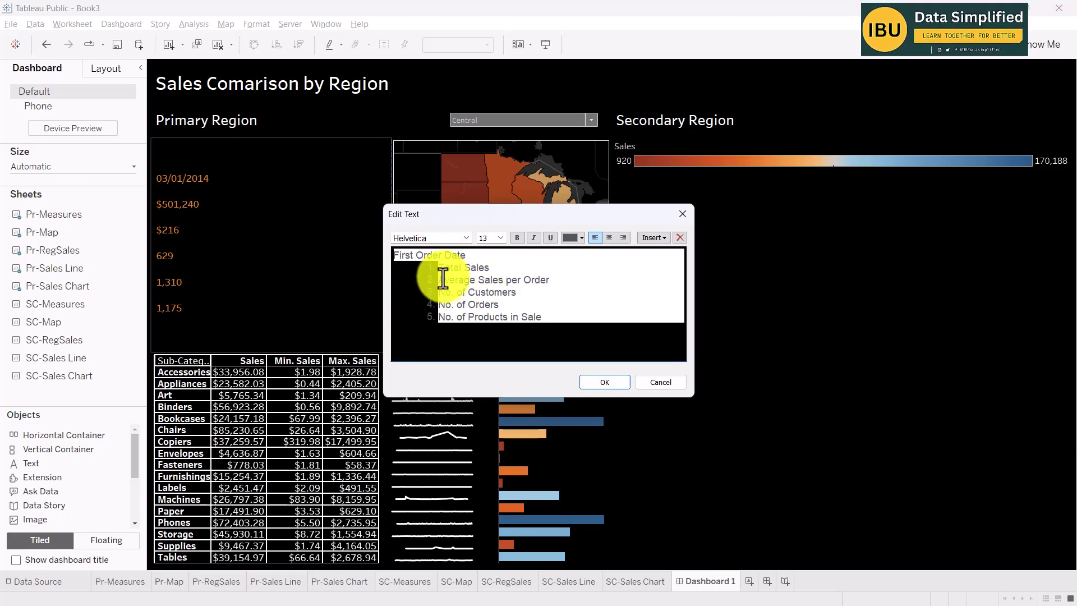
{"action": "left_click", "coordinate": [440, 268]}
{"action": "key", "text": "BackSpace"}
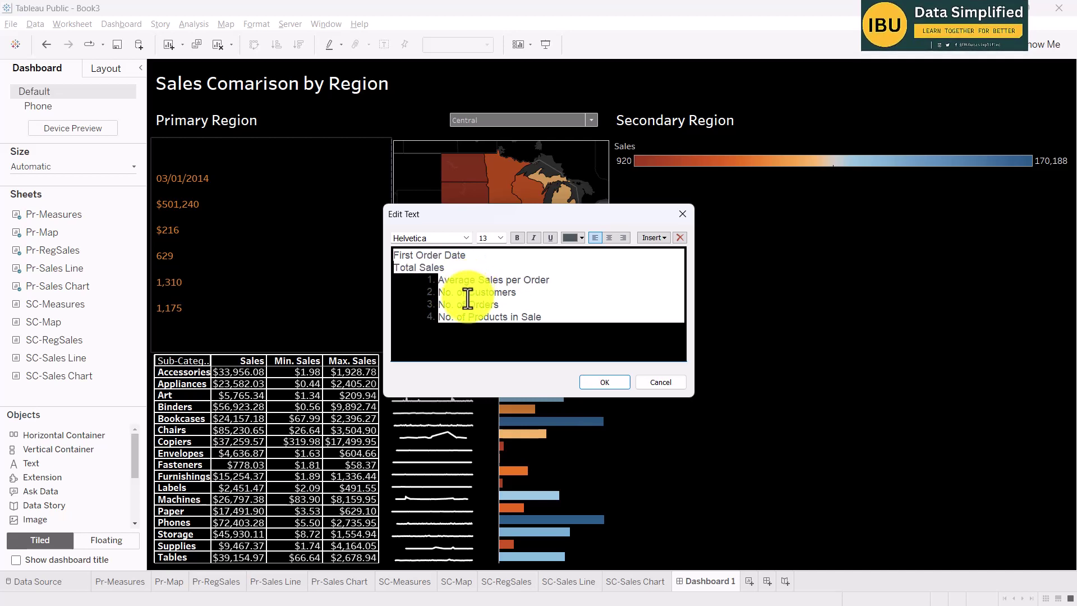
{"action": "left_click", "coordinate": [435, 280]}
{"action": "key", "text": "BackSpace"}
{"action": "key", "text": "BackSpace"}
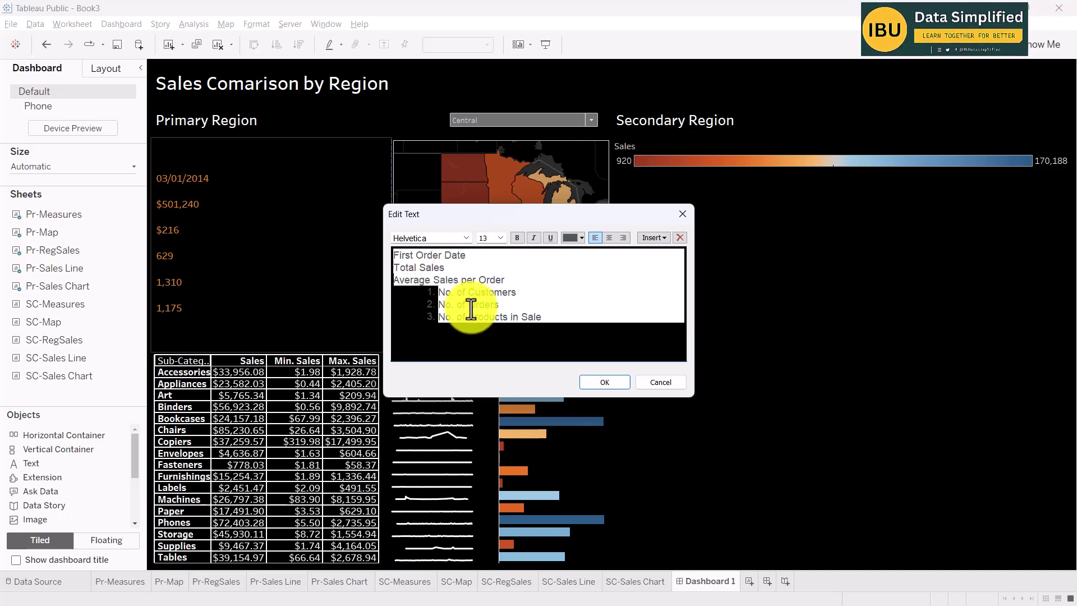
{"action": "left_click", "coordinate": [438, 292]}
{"action": "key", "text": "BackSpace"}
{"action": "key", "text": "BackSpace"}
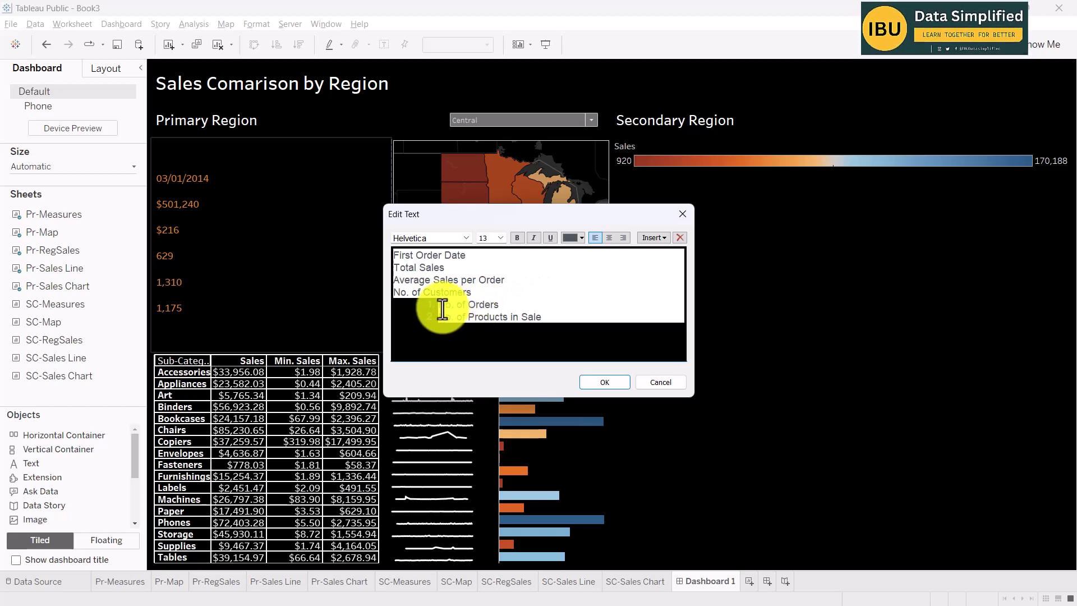
{"action": "key", "text": "BackSpace"}
{"action": "left_click", "coordinate": [438, 317]}
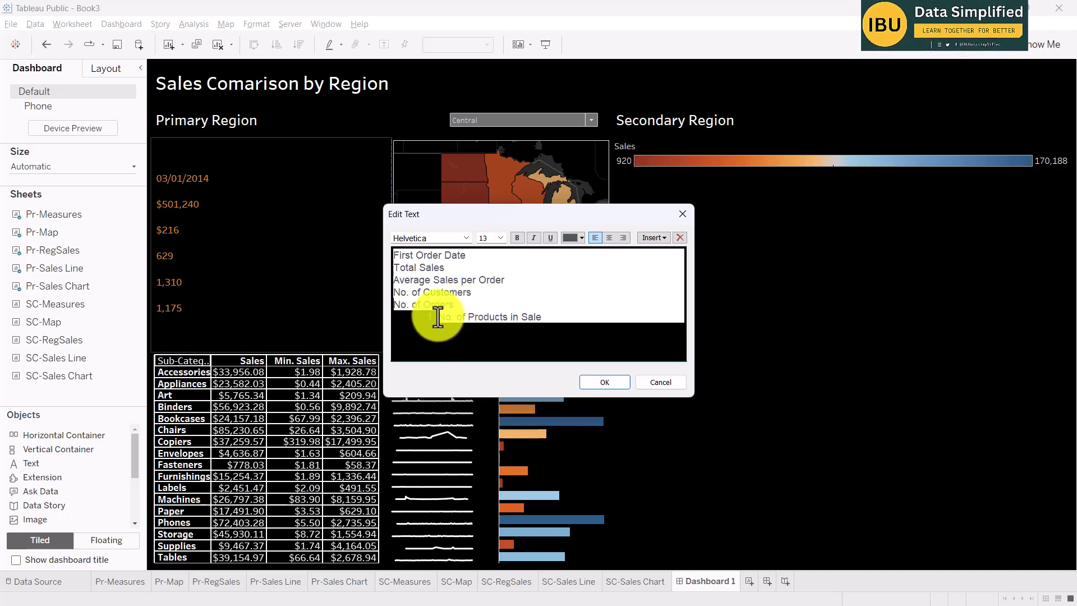
{"action": "key", "text": "BackSpace"}
{"action": "key", "text": "BackSpace"}
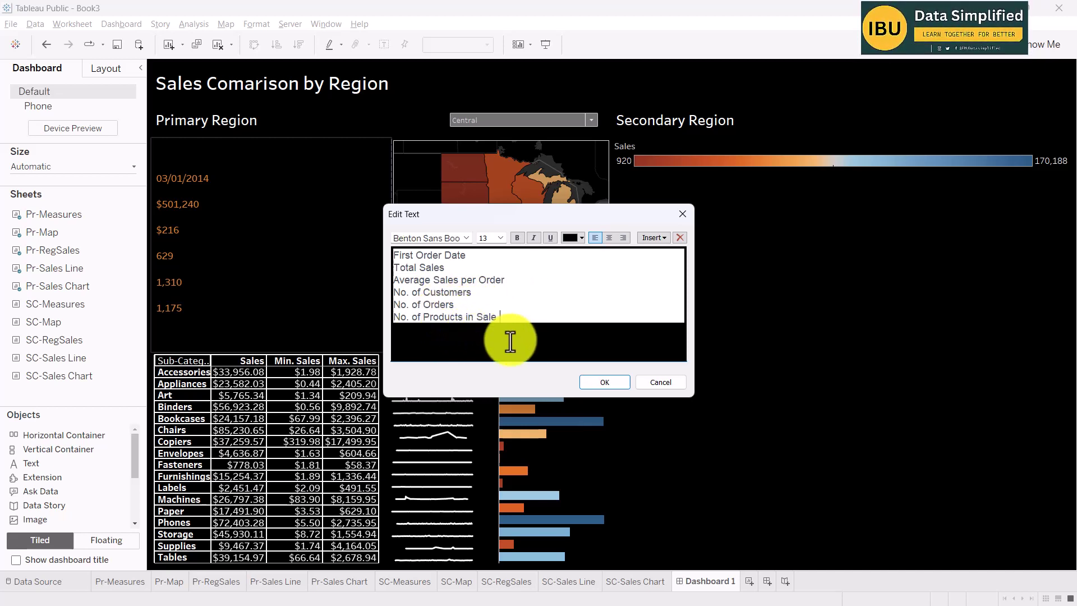
- Format all six captions in orange, bold Tableau Book and apply the text object
{"action": "key", "text": "ctrl+a"}
{"action": "left_click", "coordinate": [580, 240]}
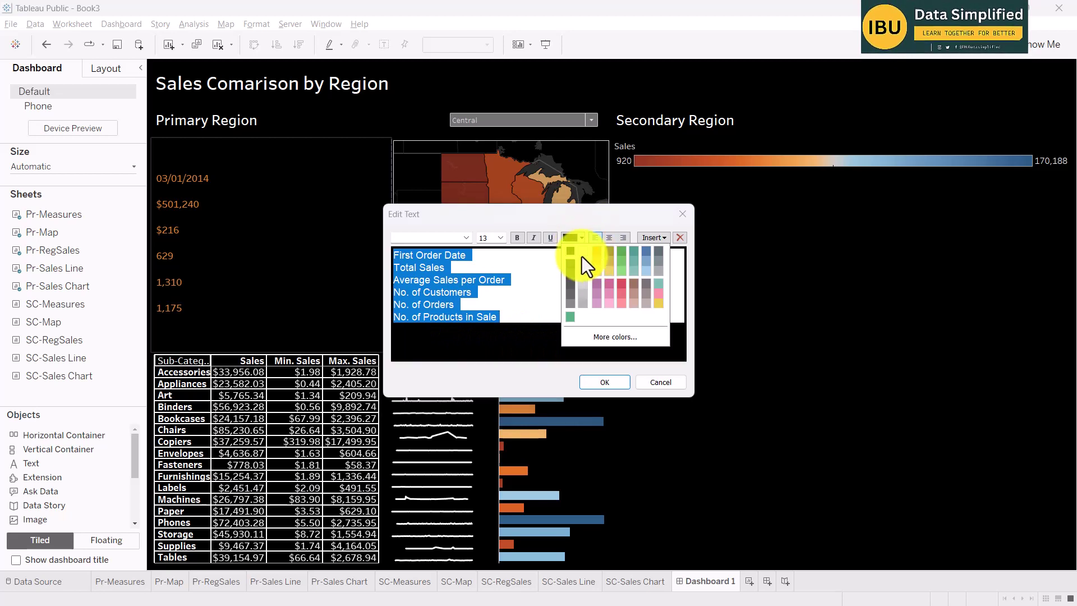
{"action": "left_click", "coordinate": [596, 251]}
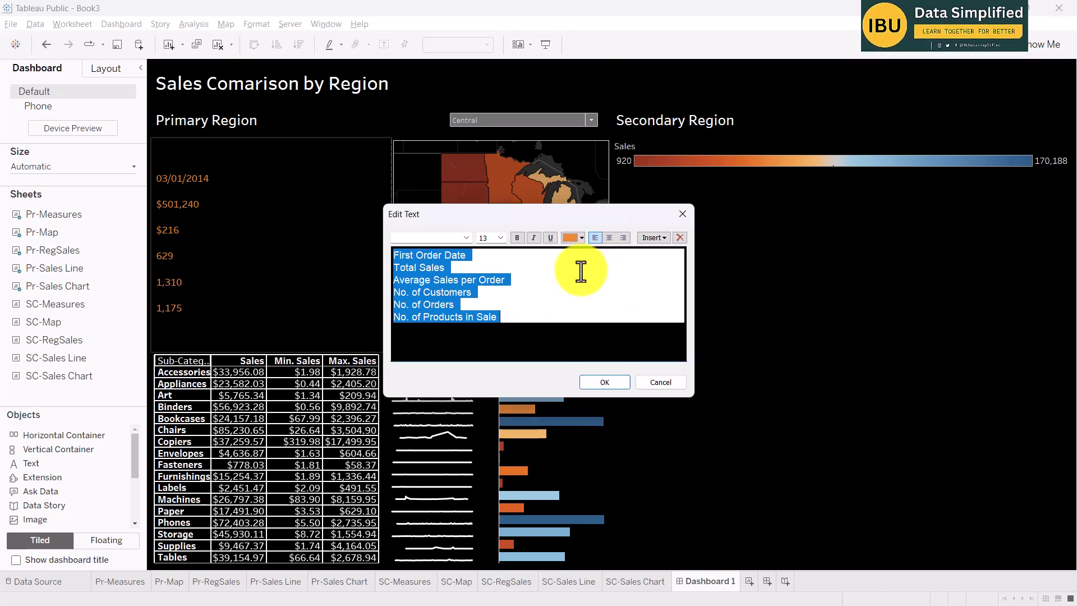
{"action": "left_click", "coordinate": [516, 237]}
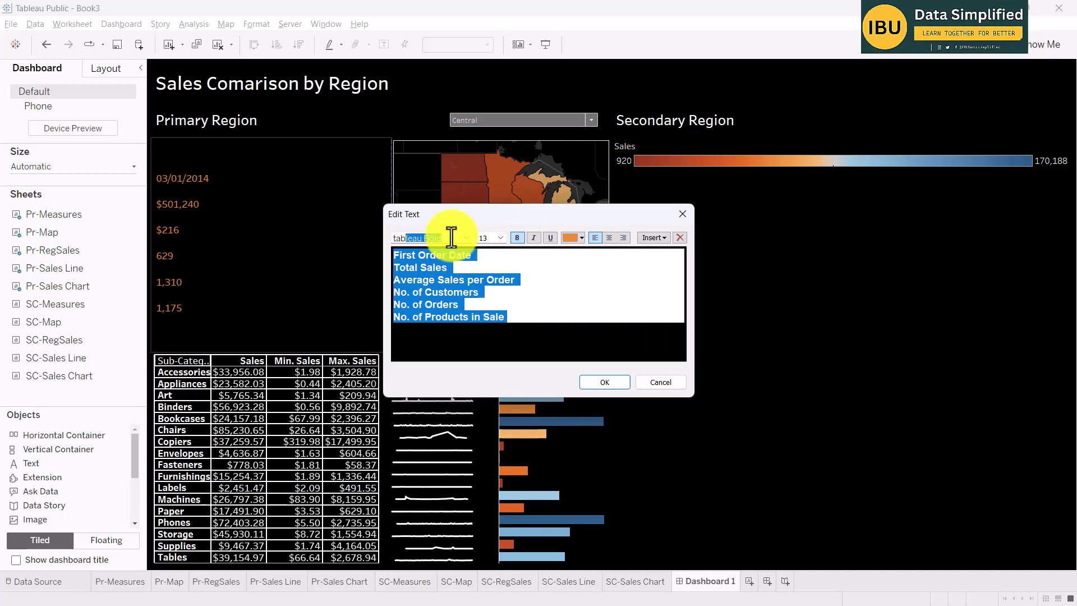
{"action": "key", "text": "Return"}
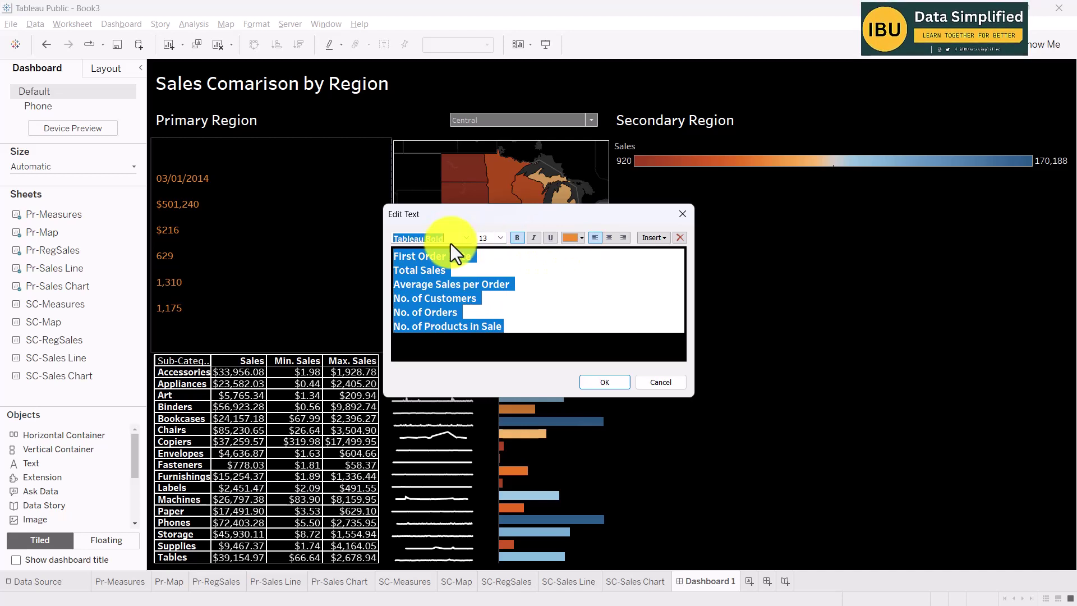
{"action": "double_click", "coordinate": [460, 237]}
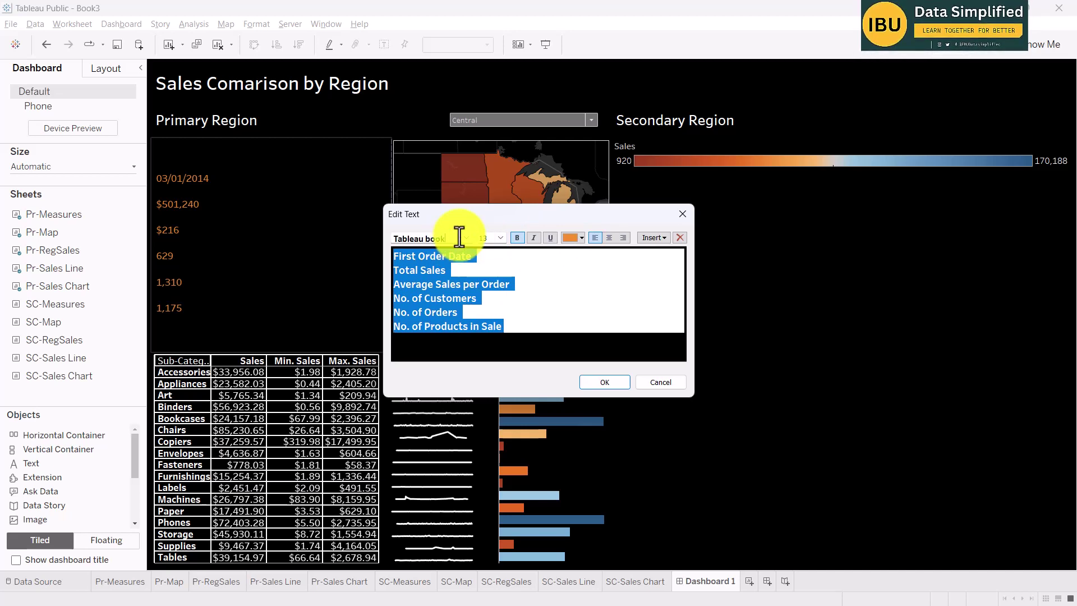
{"action": "type", "text": "book"}
{"action": "key", "text": "Return"}
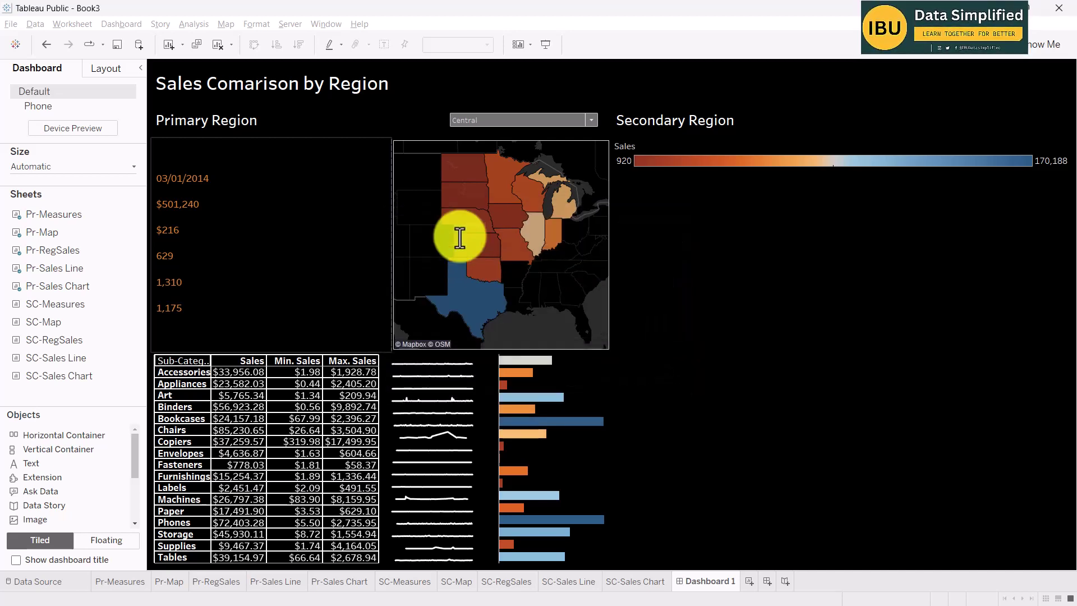
- Reopen the caption text object for editing and set all its text to size 10
{"action": "double_click", "coordinate": [199, 210]}
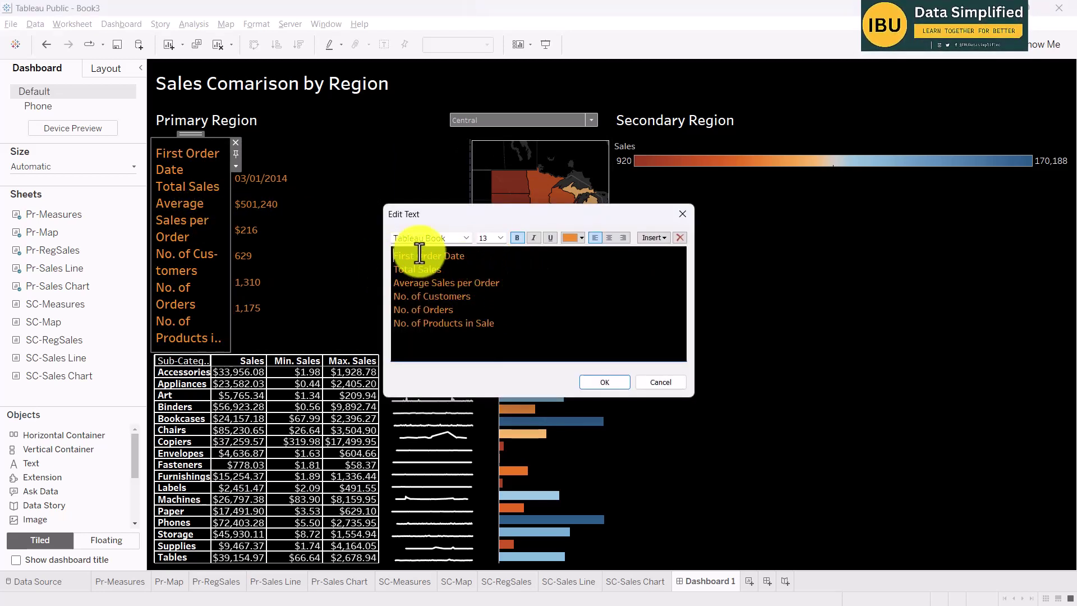
{"action": "key", "text": "ctrl+a"}
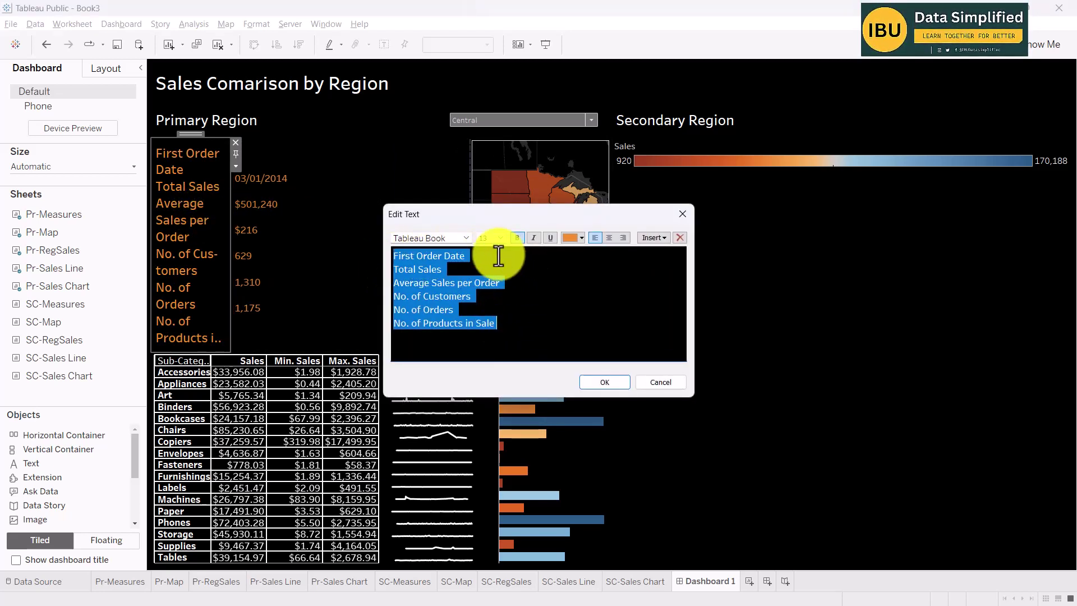
{"action": "left_click", "coordinate": [501, 238]}
{"action": "left_click", "coordinate": [482, 265]}
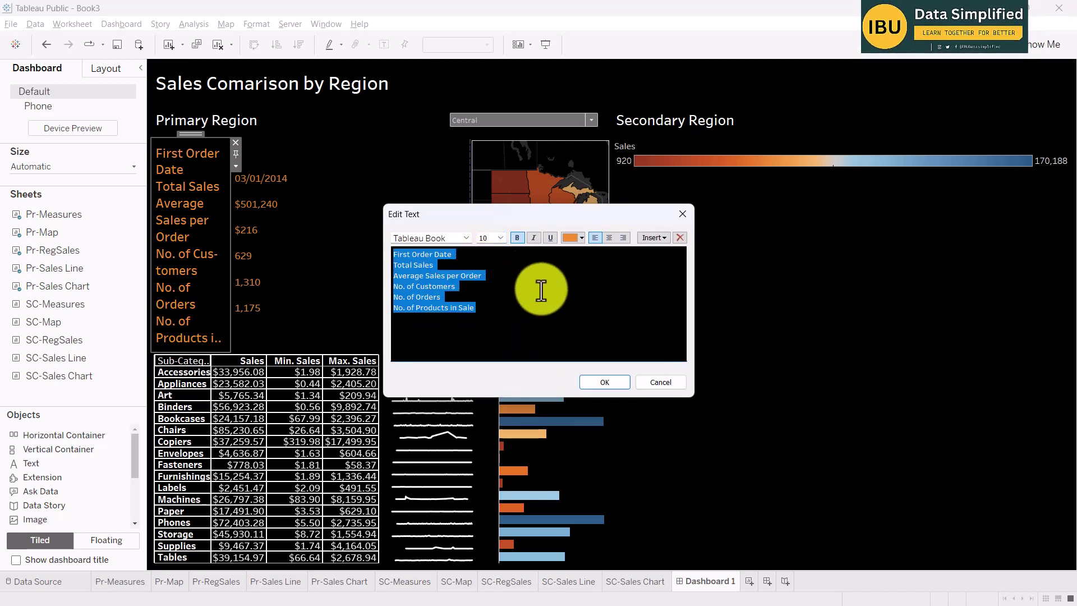
- Add a colon after each of the six captions in the text object
{"action": "left_click", "coordinate": [483, 258]}
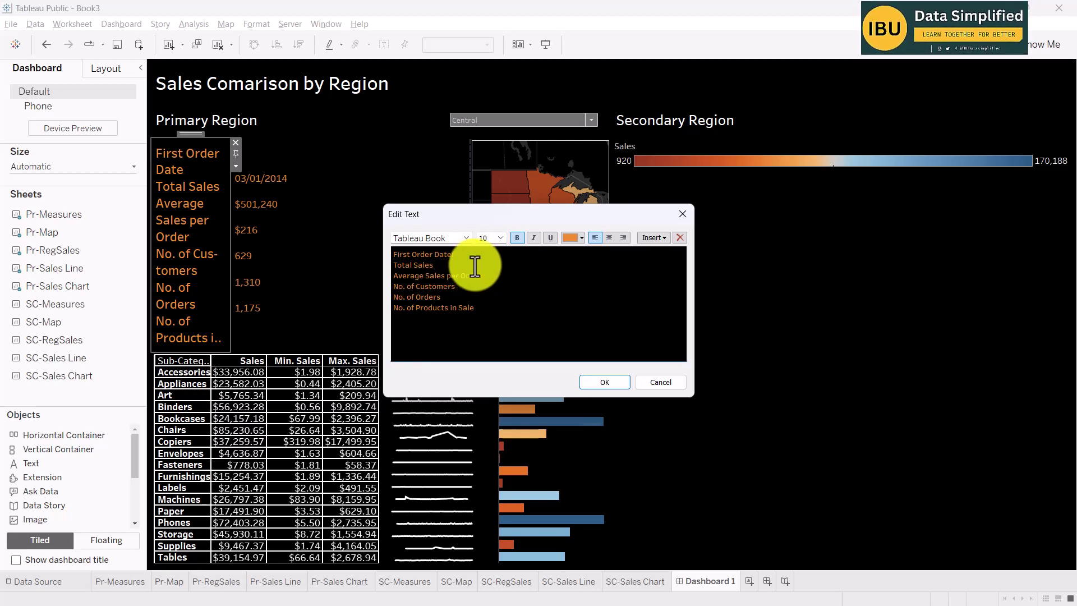
{"action": "left_click", "coordinate": [529, 277]}
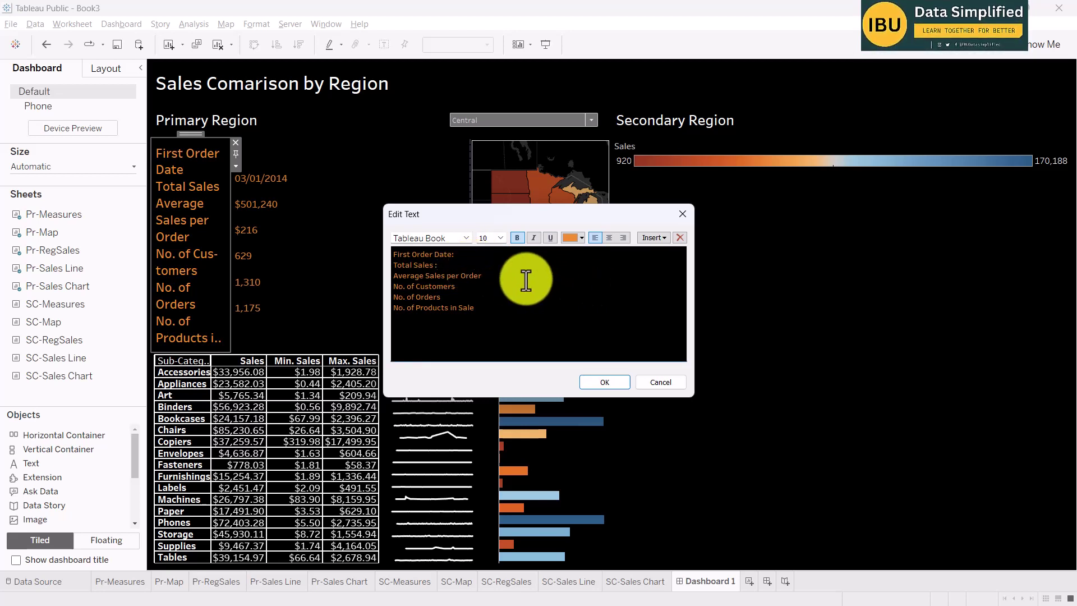
{"action": "left_click", "coordinate": [482, 288]}
{"action": "type", "text": ":"}
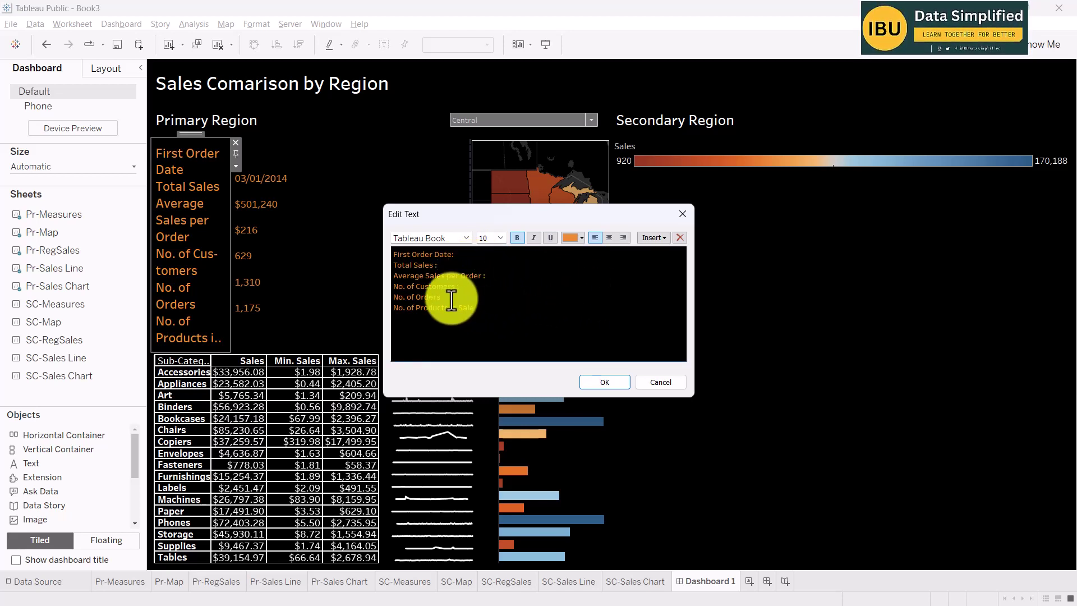
{"action": "left_click", "coordinate": [454, 298]}
{"action": "type", "text": ":"}
{"action": "left_click", "coordinate": [493, 308]}
{"action": "type", "text": ":"}
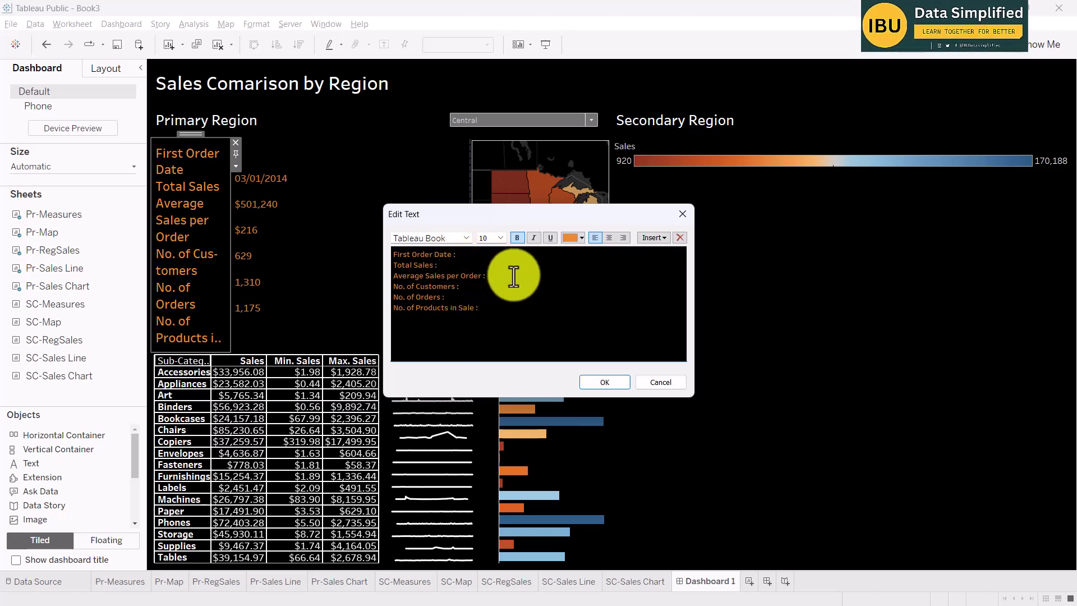
- Insert a blank line between each of the six captions in the text object and apply the edit
{"action": "left_click", "coordinate": [486, 254]}
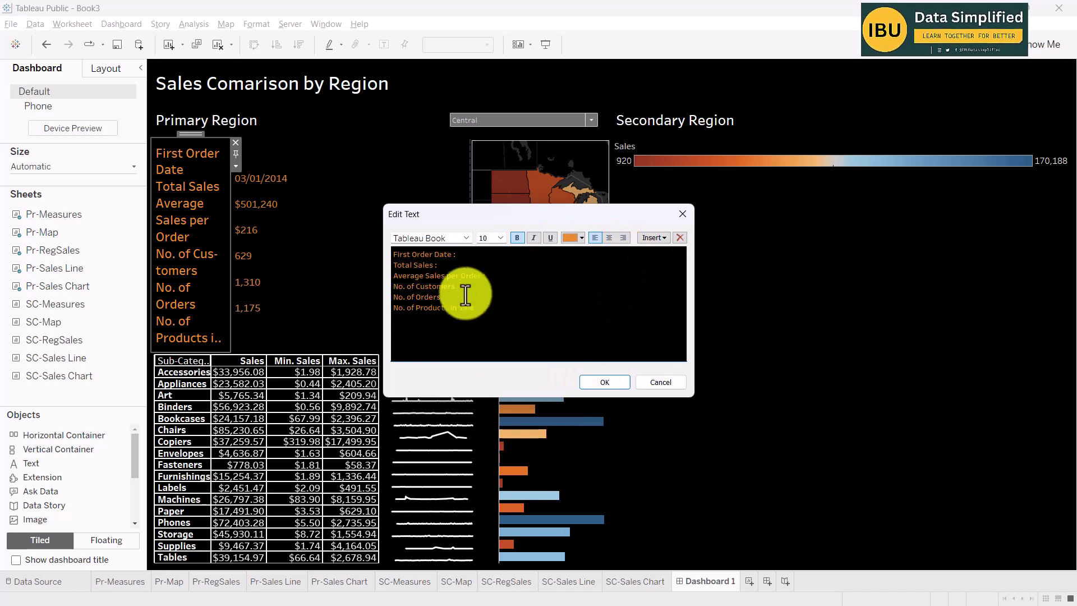
{"action": "key", "text": "Return"}
{"action": "left_click", "coordinate": [445, 276]}
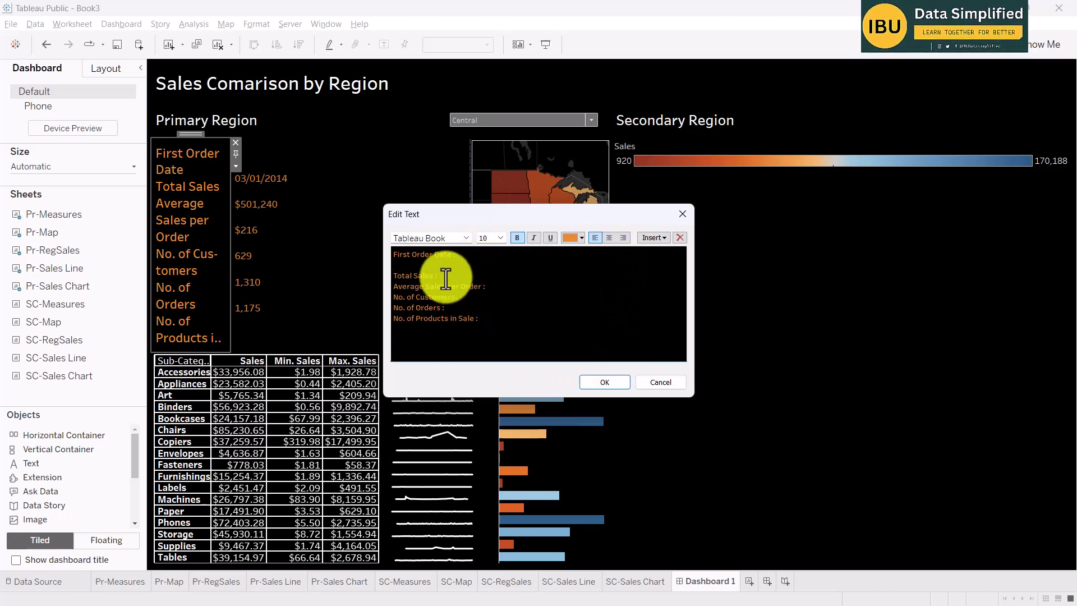
{"action": "key", "text": "Return"}
{"action": "left_click", "coordinate": [488, 297]}
{"action": "key", "text": "Return"}
{"action": "left_click", "coordinate": [469, 318]}
{"action": "key", "text": "Return"}
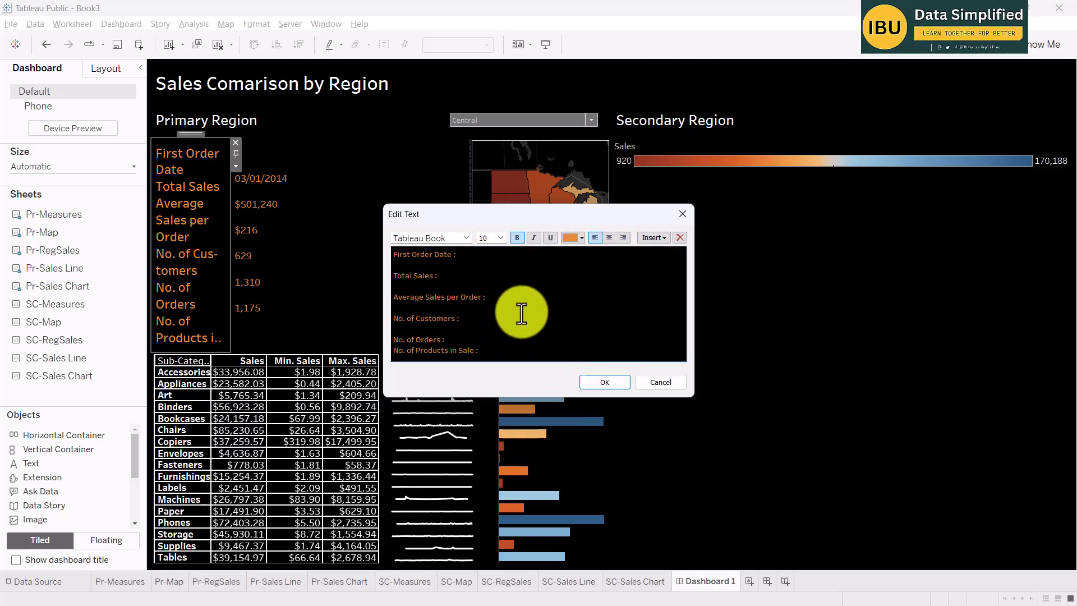
{"action": "left_click", "coordinate": [498, 339]}
{"action": "key", "text": "Return"}
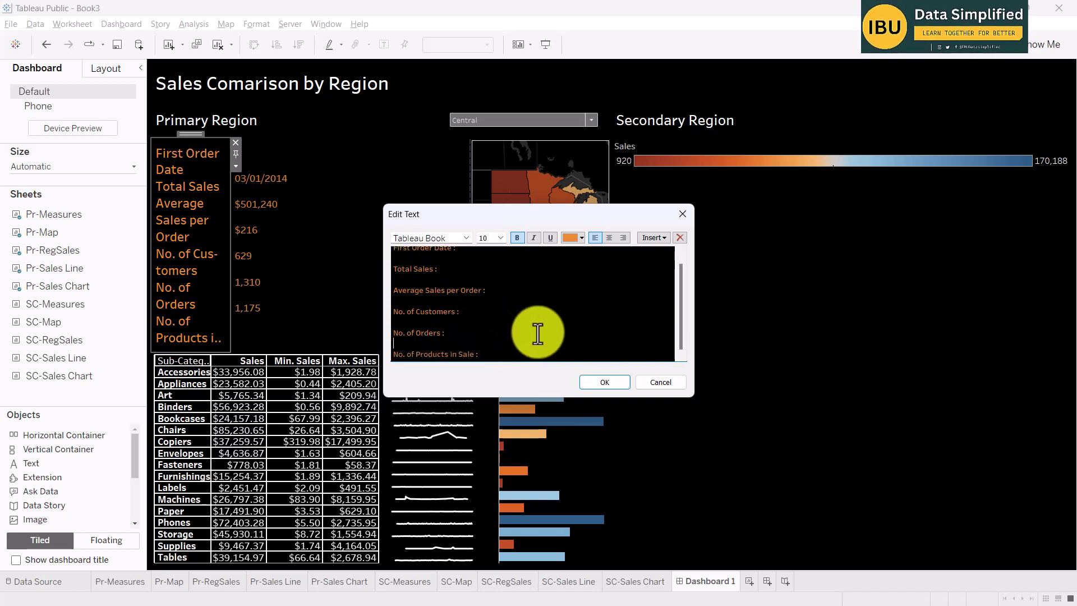
{"action": "left_click", "coordinate": [598, 381]}
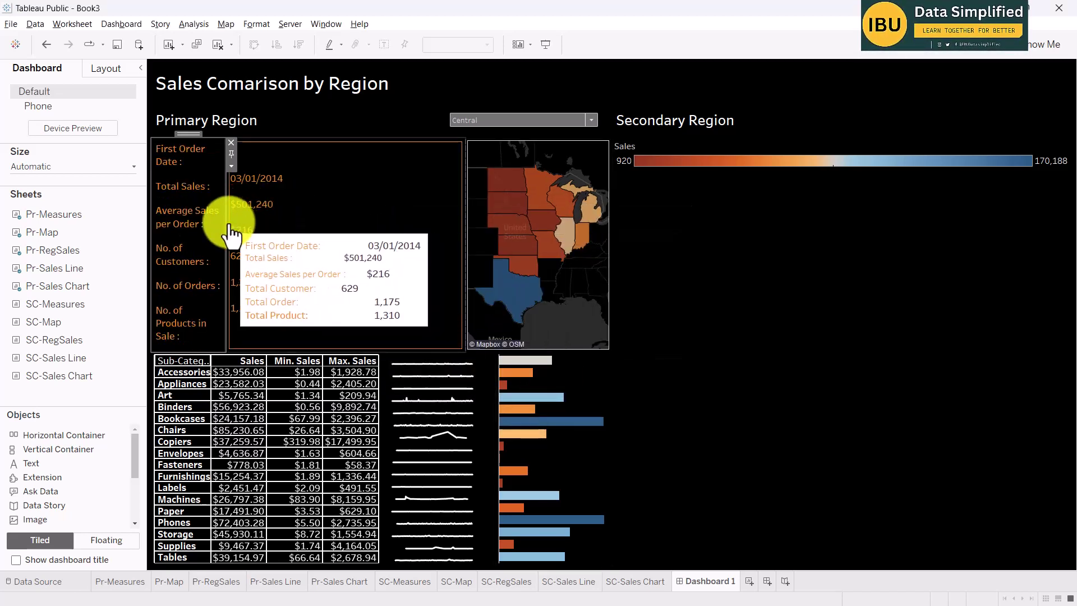
- Adjust the widths of the primary region's caption text, measures and map so each caption fits on one line and the map widens
{"action": "left_click_drag", "start_coordinate": [226, 221], "coordinate": [322, 228]}
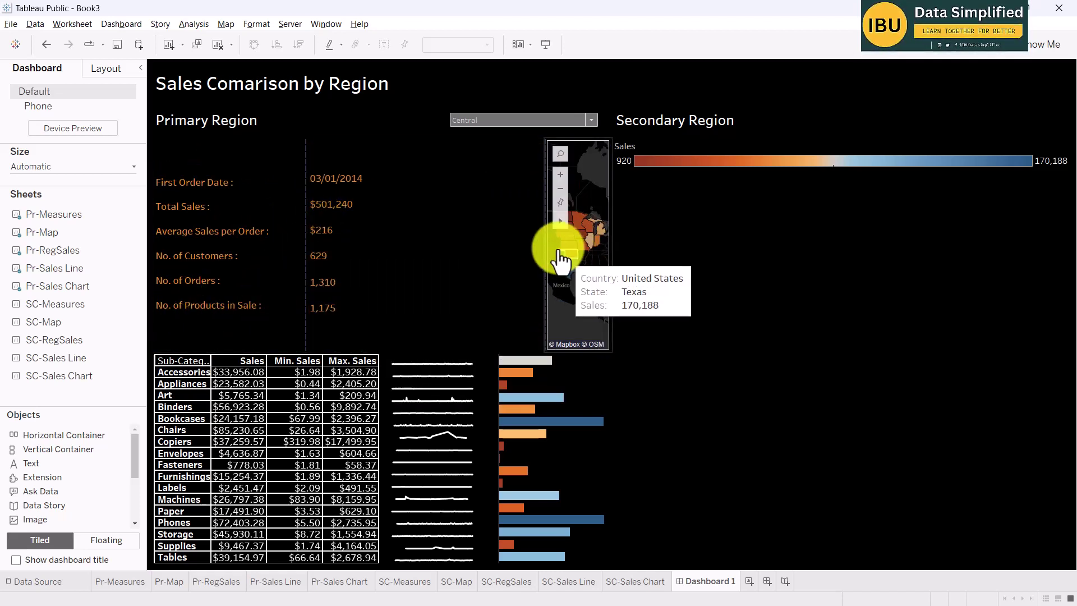
{"action": "mouse_move", "coordinate": [303, 243]}
{"action": "left_mouse_down"}
{"action": "mouse_move", "coordinate": [277, 233]}
{"action": "mouse_move", "coordinate": [282, 240]}
{"action": "left_mouse_up"}
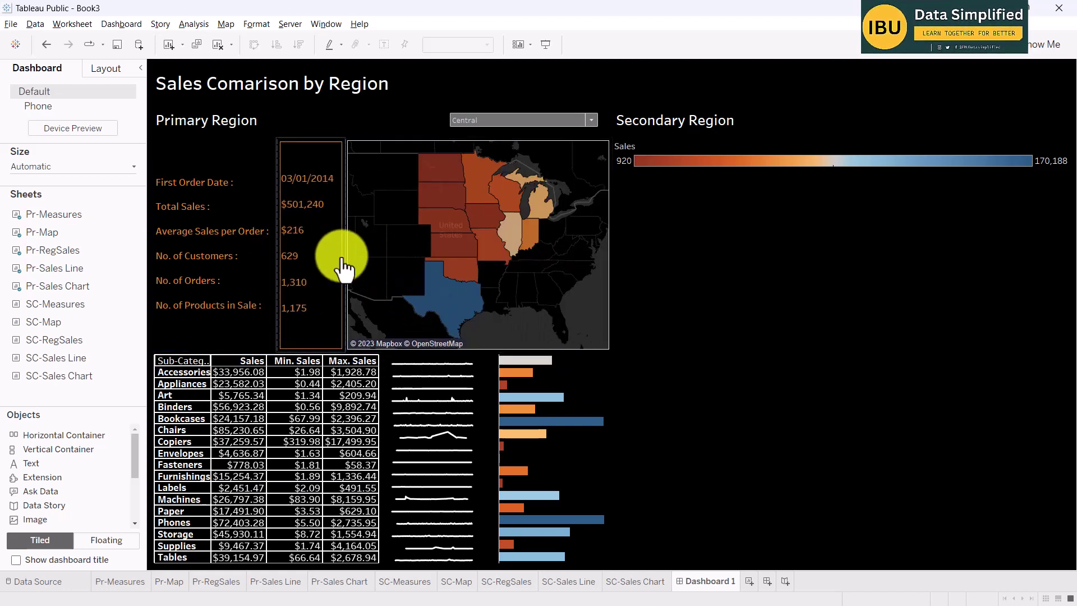
{"action": "left_click_drag", "start_coordinate": [344, 252], "coordinate": [357, 256]}
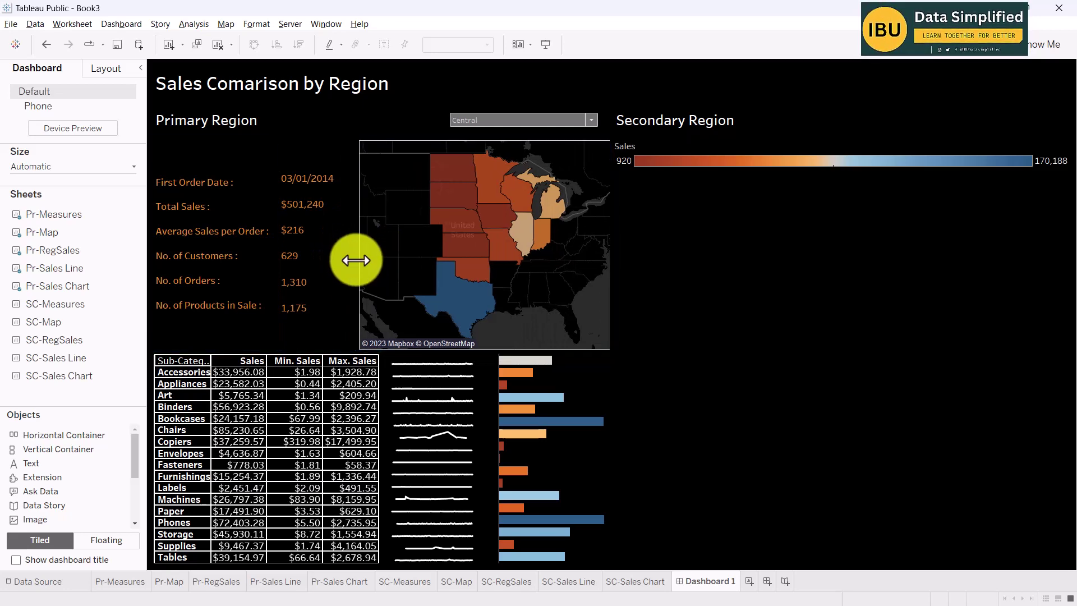
{"action": "left_click", "coordinate": [729, 368]}
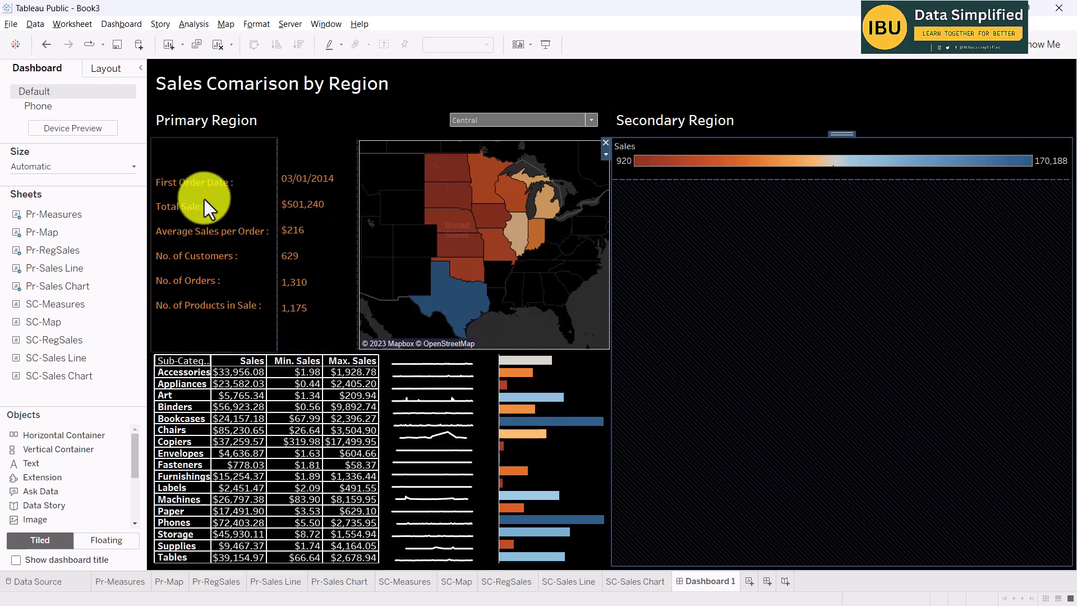
{"action": "left_click", "coordinate": [237, 200]}
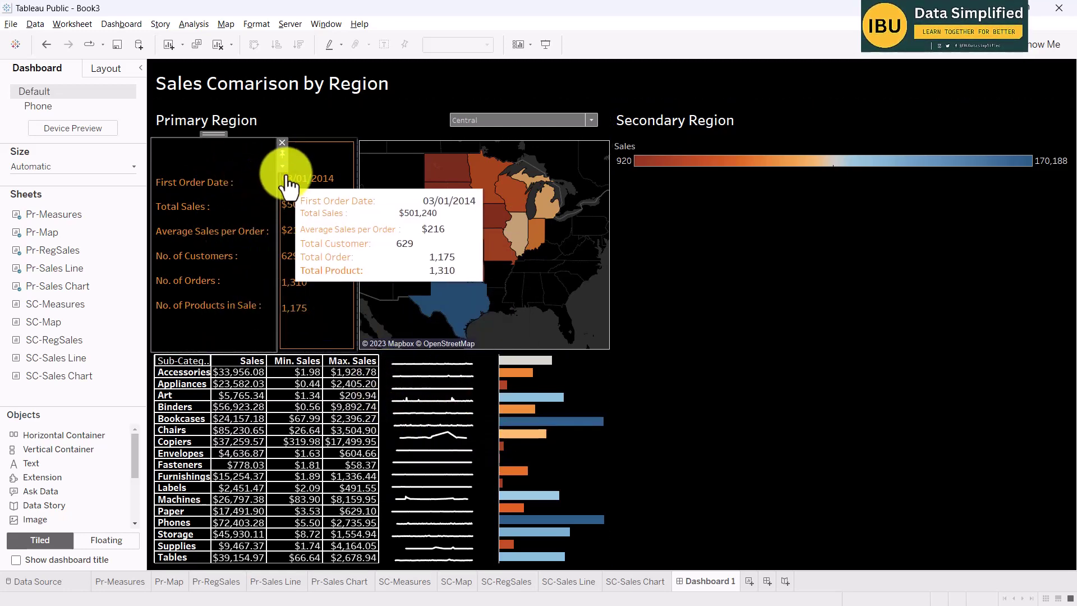
{"action": "right_click", "coordinate": [248, 177]}
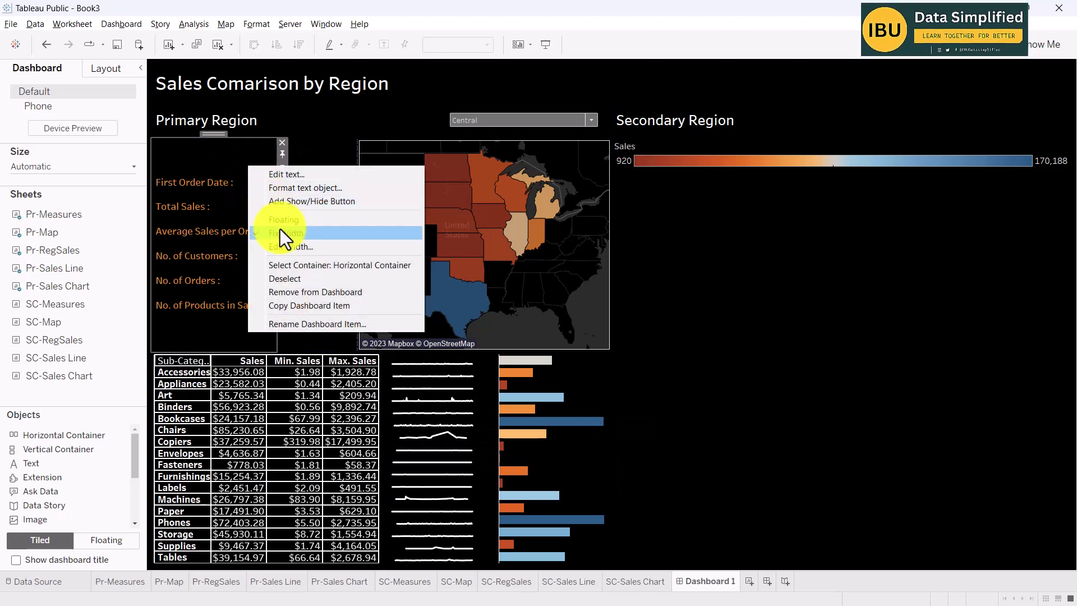
{"action": "left_click", "coordinate": [212, 154]}
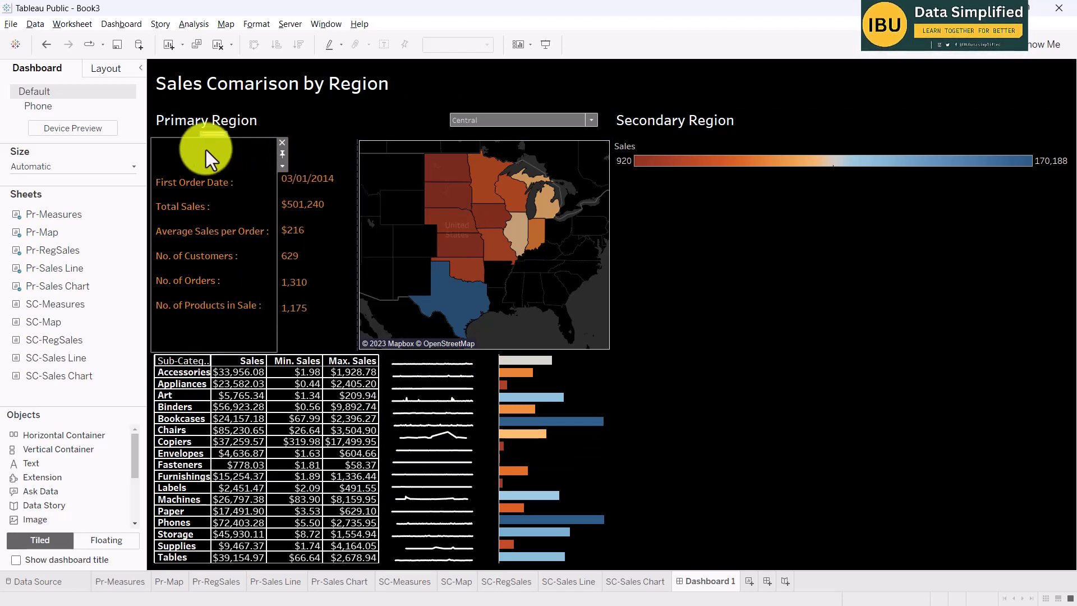
{"action": "left_click", "coordinate": [282, 167]}
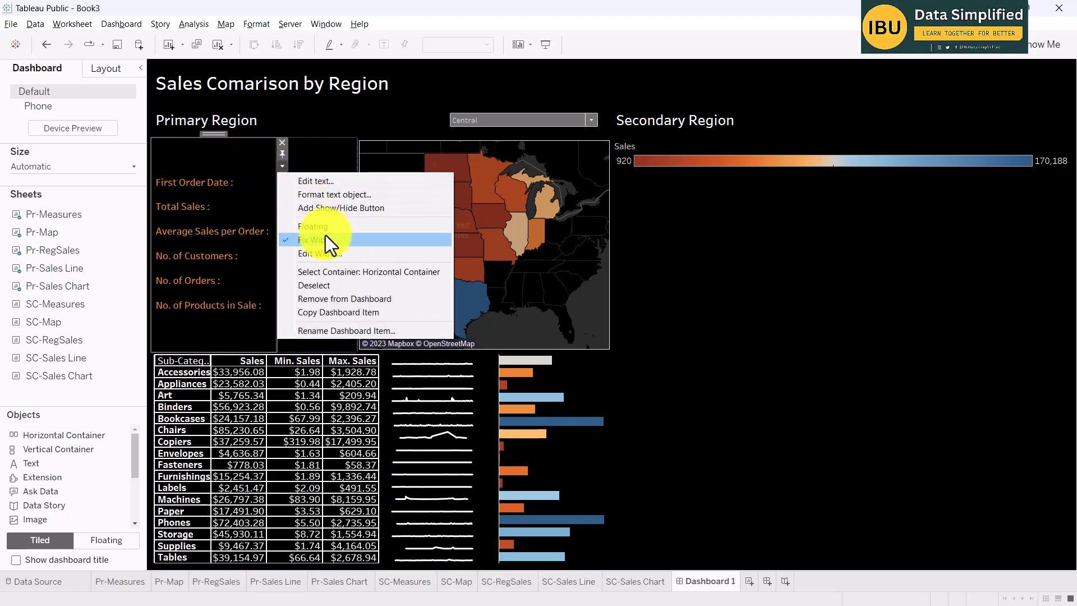
{"action": "left_click", "coordinate": [223, 328]}
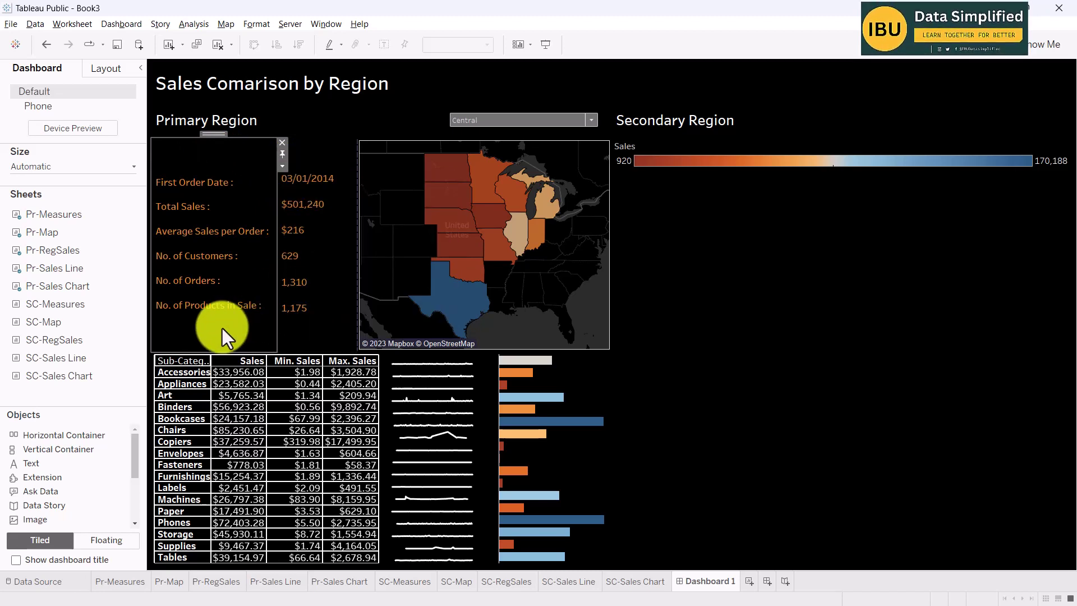
{"action": "double_click", "coordinate": [222, 329]}
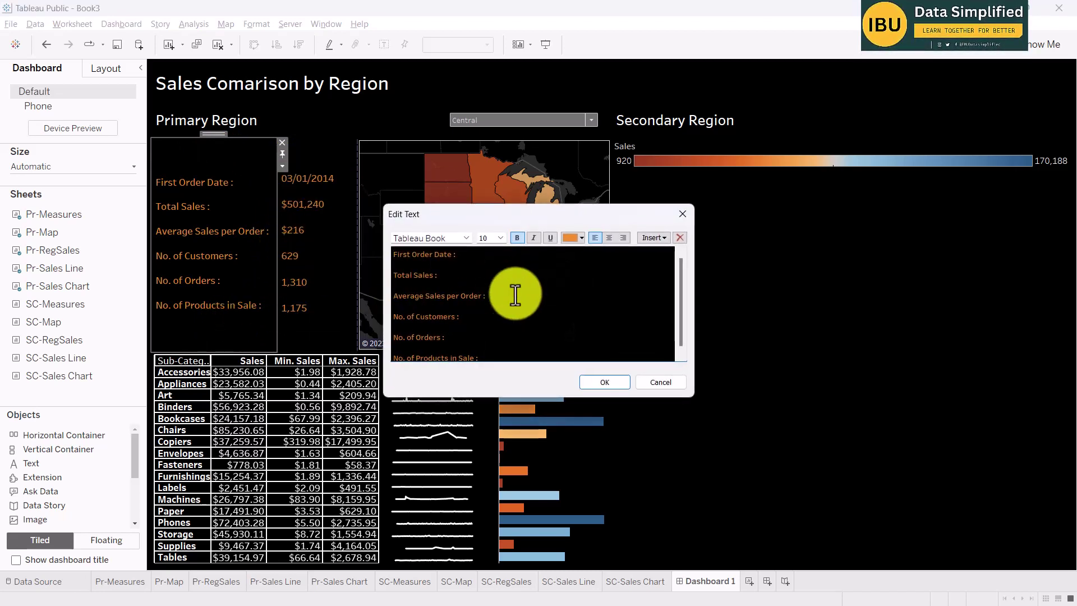
{"action": "left_click", "coordinate": [683, 213]}
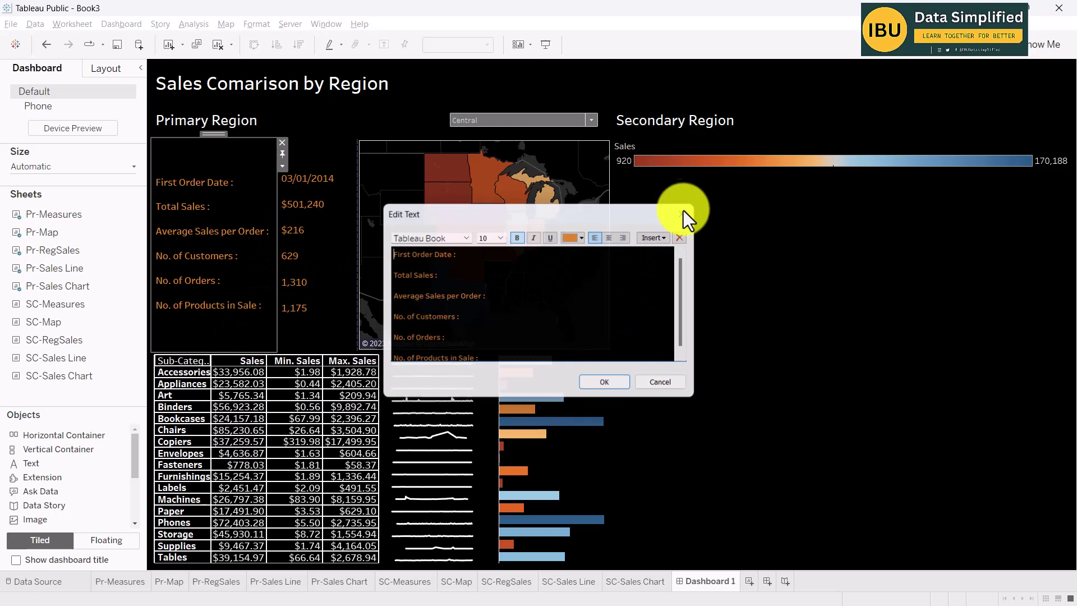
- Shorten the primary region's row of captions, measures and map so the sub-category table and charts below get more height
{"action": "left_click", "coordinate": [294, 355]}
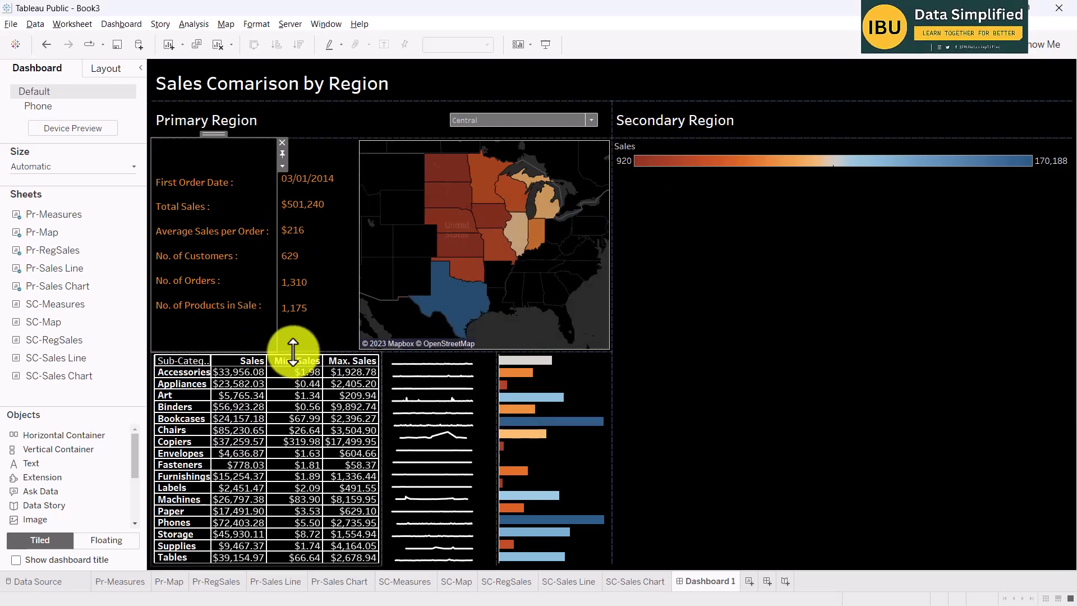
{"action": "left_click_drag", "start_coordinate": [297, 355], "coordinate": [304, 307]}
{"action": "mouse_move", "coordinate": [328, 269]}
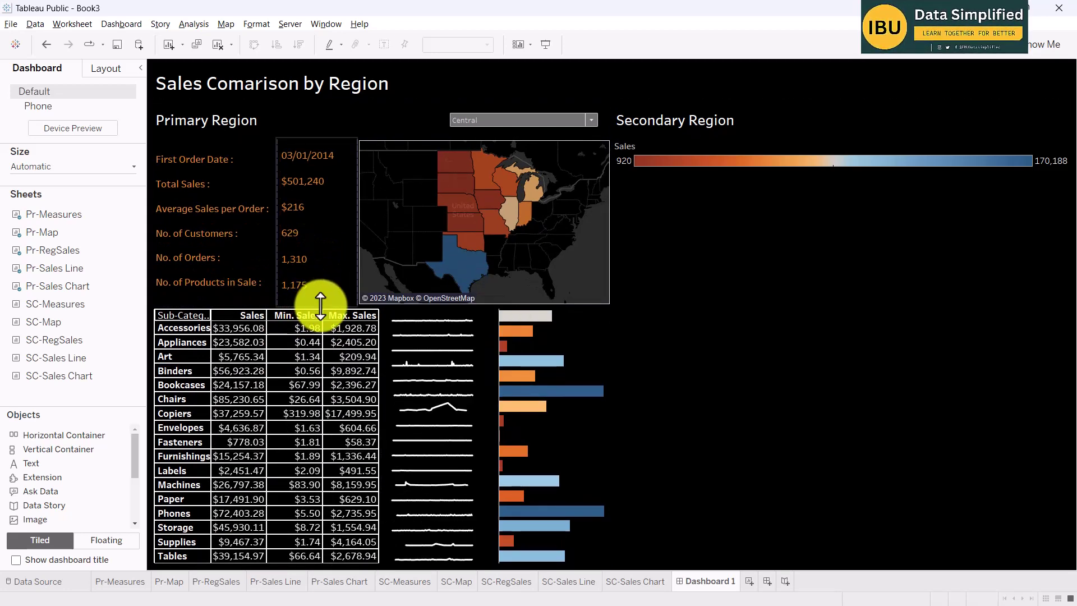
{"action": "left_click_drag", "start_coordinate": [320, 306], "coordinate": [321, 297]}
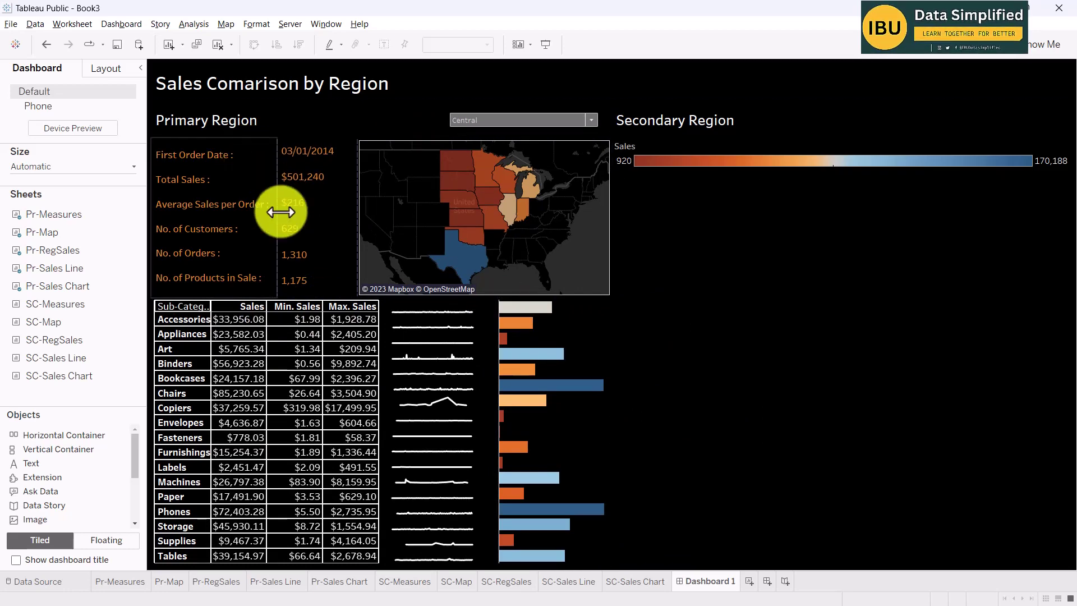
{"action": "left_click", "coordinate": [745, 343]}
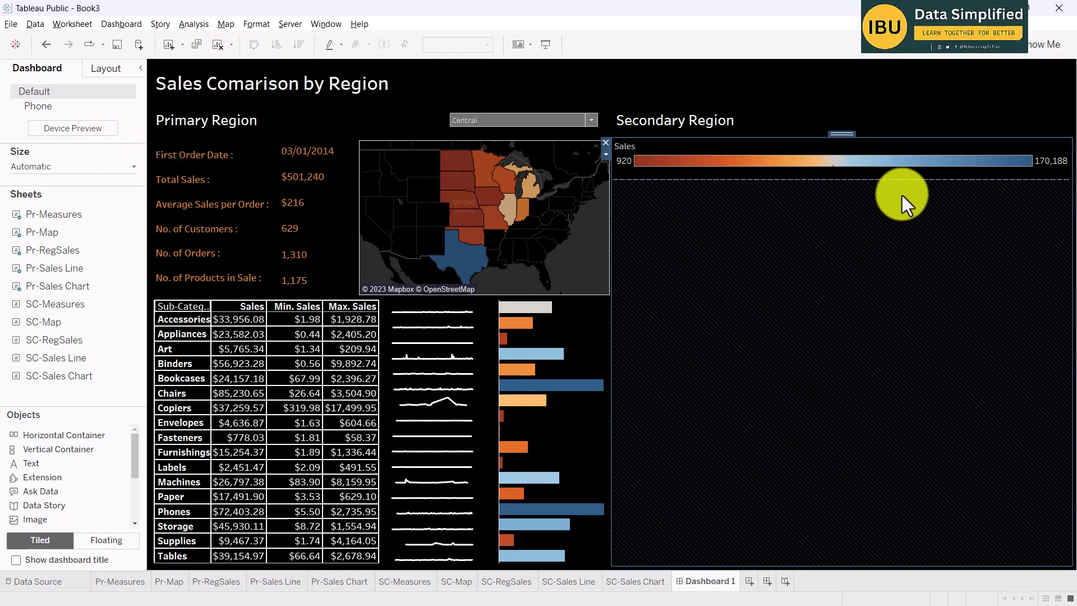
{"action": "left_click", "coordinate": [606, 144]}
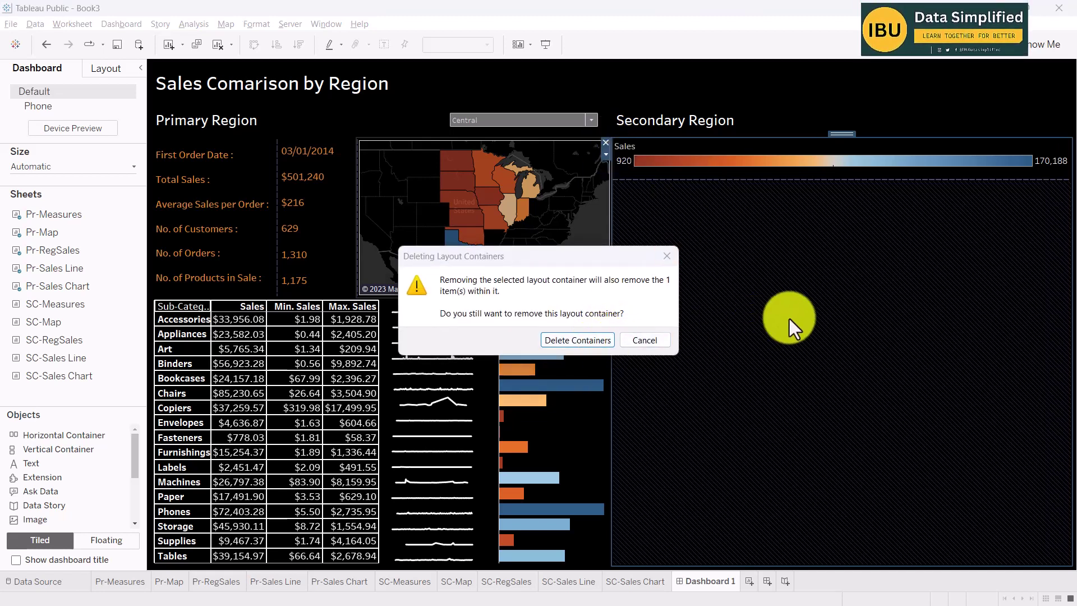
{"action": "key", "text": "Escape"}
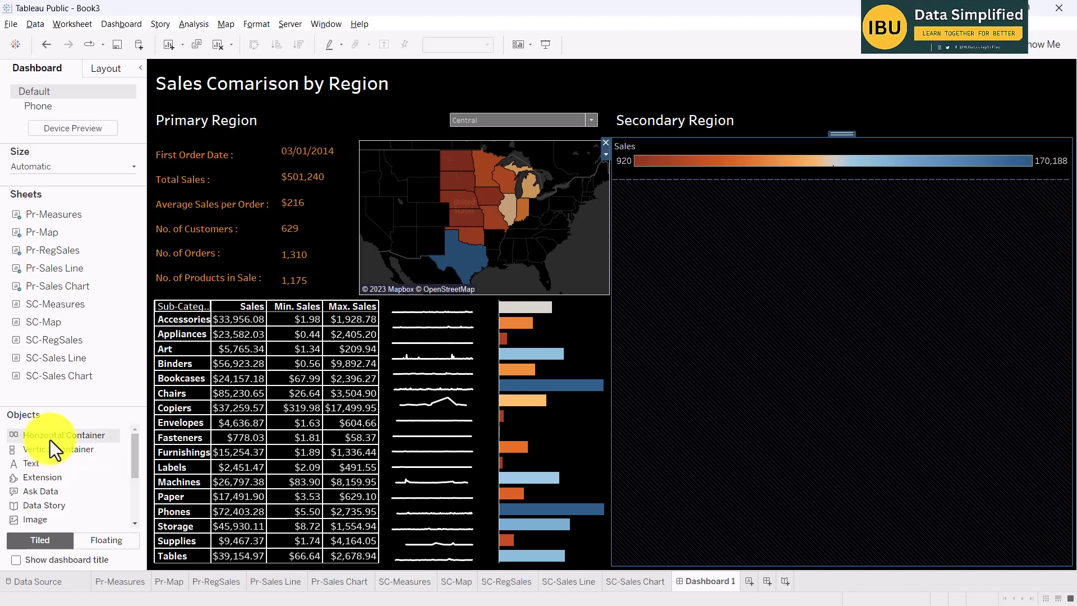
- Add a horizontal container in the empty area under Secondary Region and remove the Sales colour legend above it
{"action": "left_click_drag", "start_coordinate": [51, 435], "coordinate": [879, 360]}
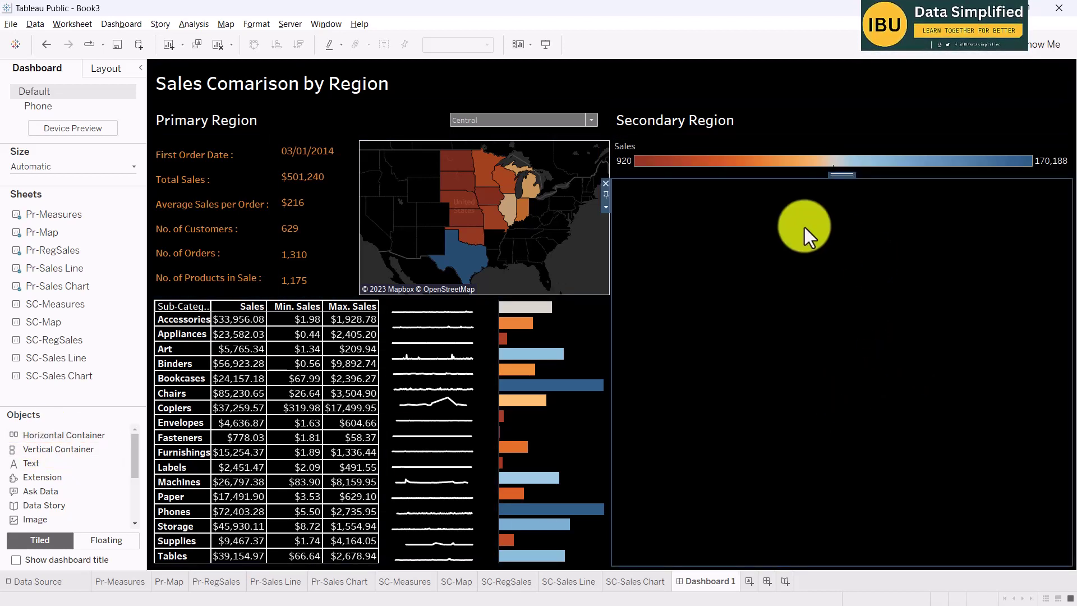
{"action": "left_click", "coordinate": [622, 152]}
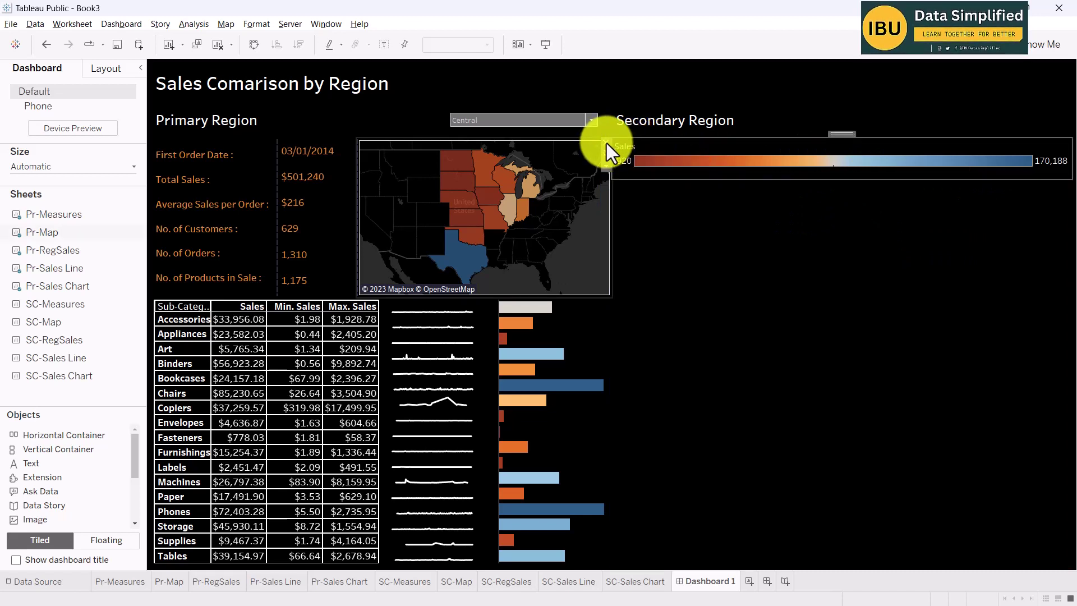
{"action": "left_click", "coordinate": [607, 143]}
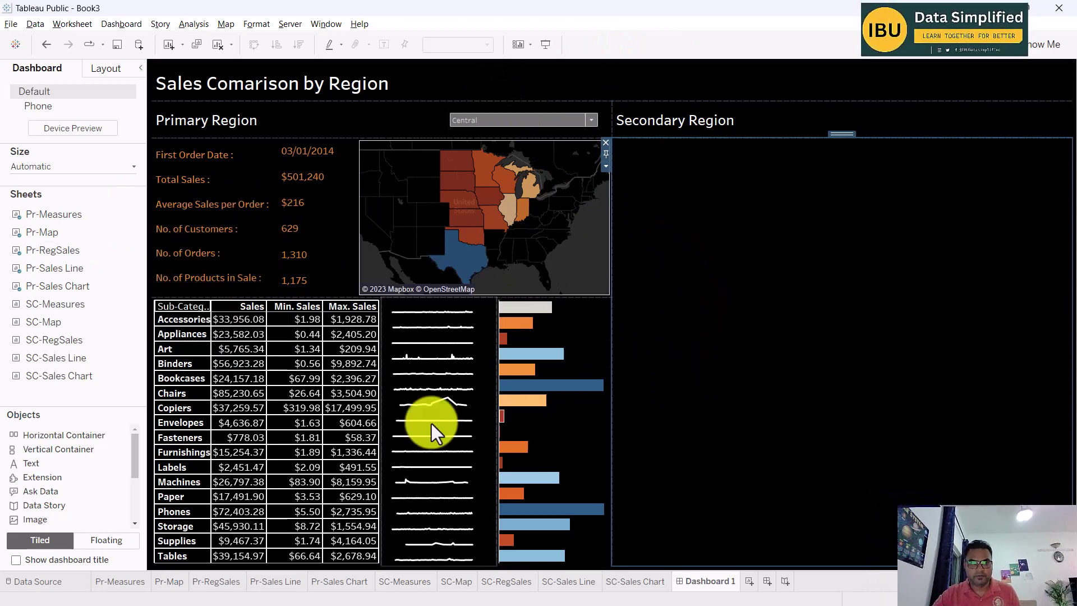
- Try to paste the captions straight into the Secondary Region container, and undo the paste
{"action": "left_click", "coordinate": [229, 174]}
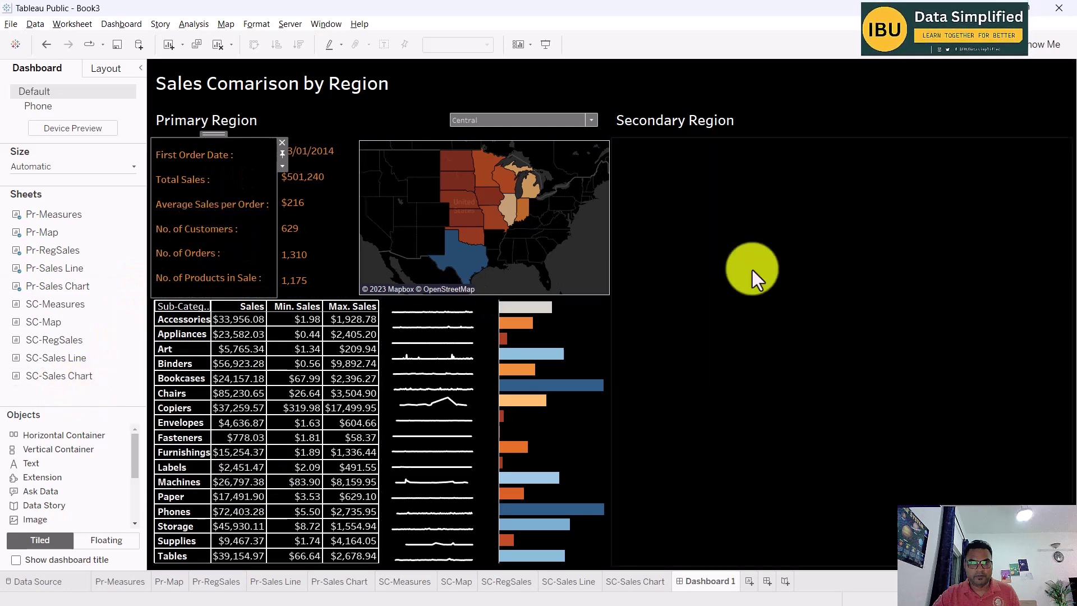
{"action": "left_click", "coordinate": [782, 241]}
{"action": "key", "text": "ctrl+v"}
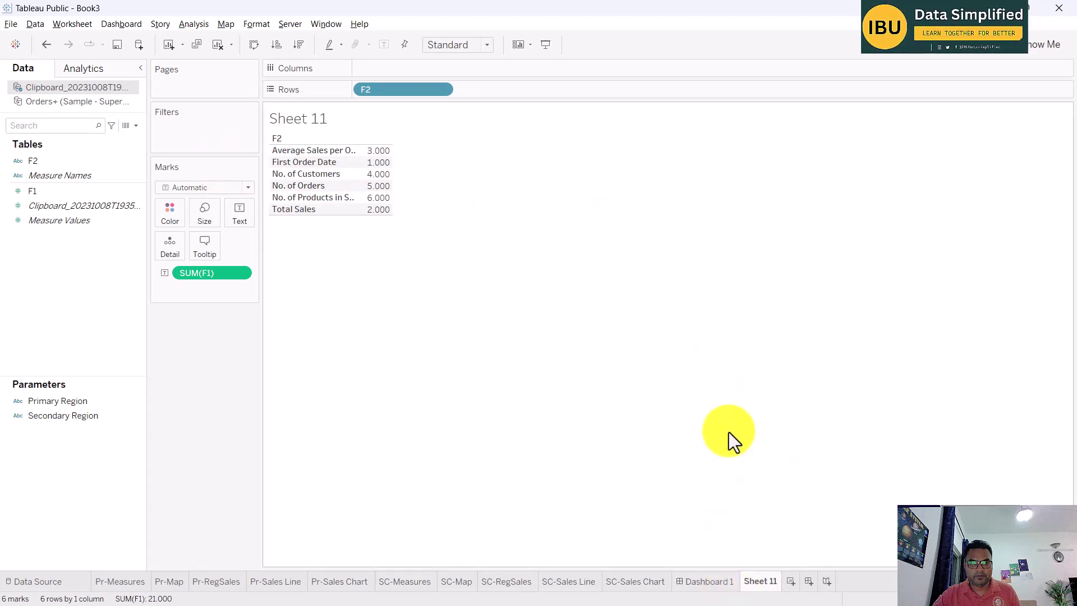
{"action": "key", "text": "ctrl+z"}
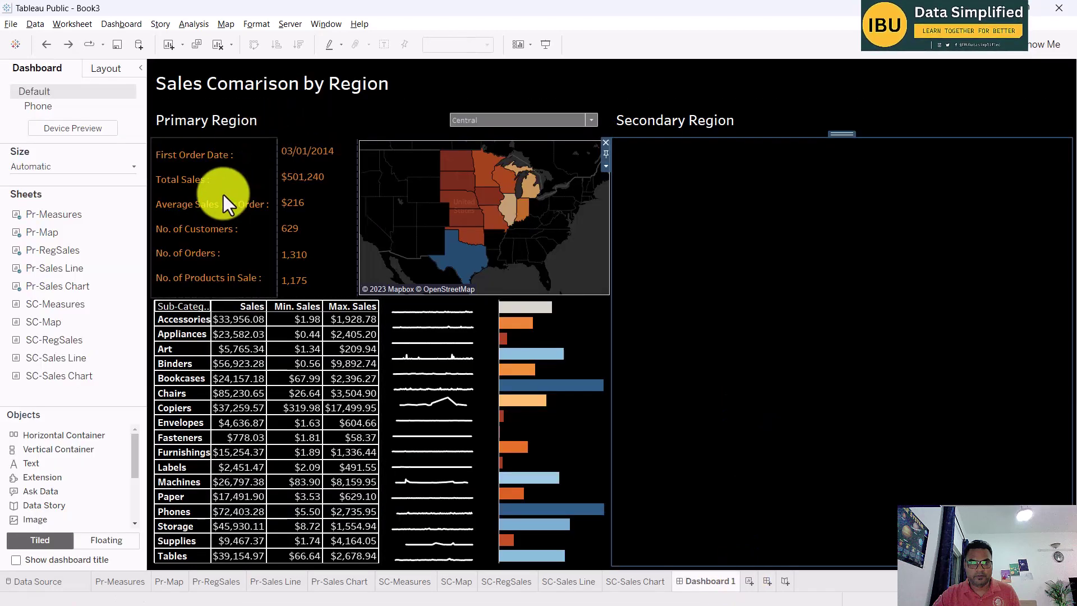
- Copy the caption text from the primary region's text object and close its editor without changes
{"action": "double_click", "coordinate": [248, 166]}
{"action": "key", "text": "ctrl+c"}
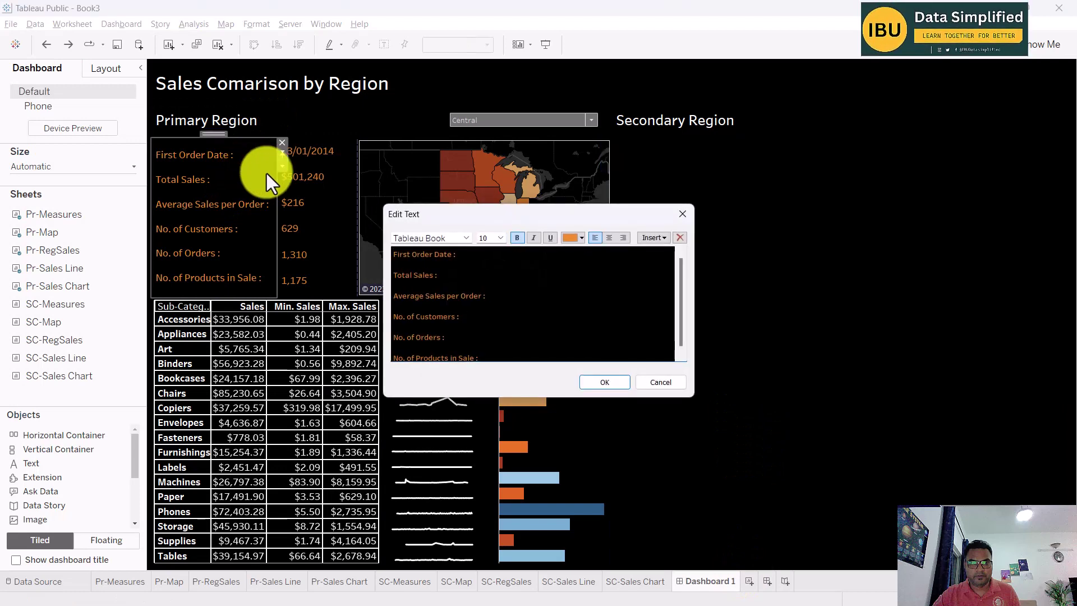
{"action": "left_click", "coordinate": [683, 214]}
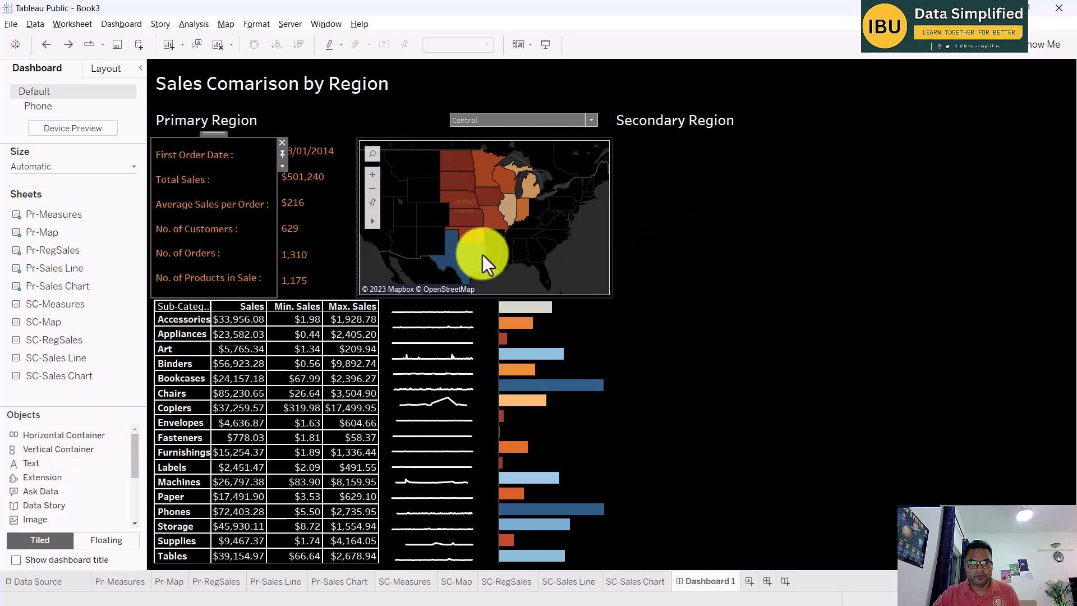
- Place the SC-Measures sheet in the Secondary Region area and the SC-Map sheet to its right
{"action": "left_click", "coordinate": [732, 207]}
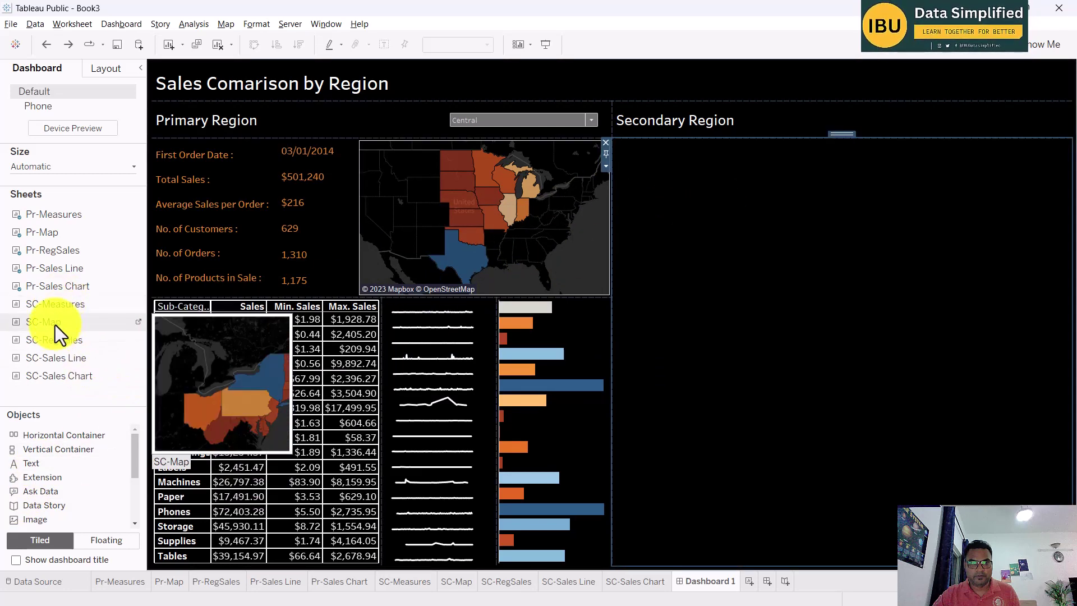
{"action": "left_click_drag", "start_coordinate": [59, 306], "coordinate": [684, 184]}
{"action": "left_click_drag", "start_coordinate": [719, 151], "coordinate": [721, 150]}
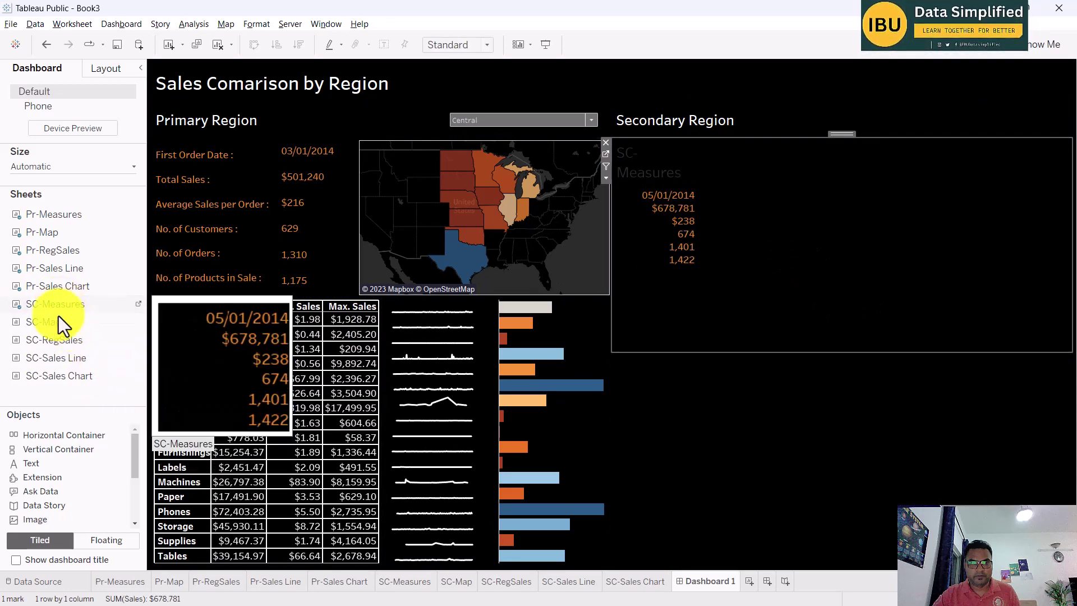
{"action": "left_click_drag", "start_coordinate": [55, 322], "coordinate": [1021, 263]}
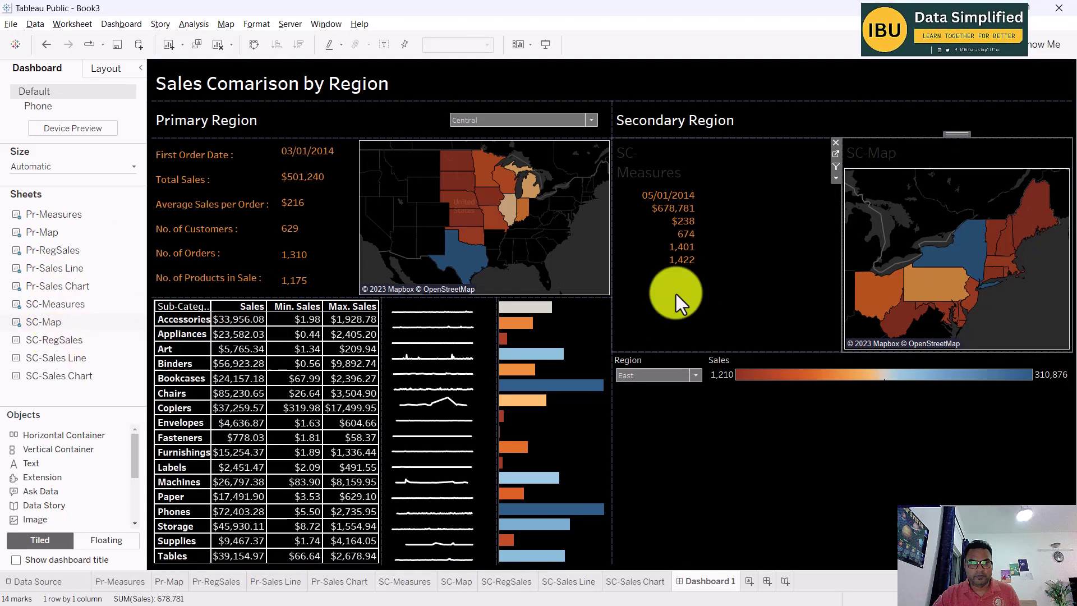
- Add a text object to the left of SC-Measures and paste the copied captions from First Order Date to No. of Products in Sale
{"action": "mouse_move", "coordinate": [47, 467]}
{"action": "left_mouse_down"}
{"action": "mouse_move", "coordinate": [630, 305]}
{"action": "mouse_move", "coordinate": [691, 302]}
{"action": "left_mouse_up"}
{"action": "key", "text": "ctrl+v"}
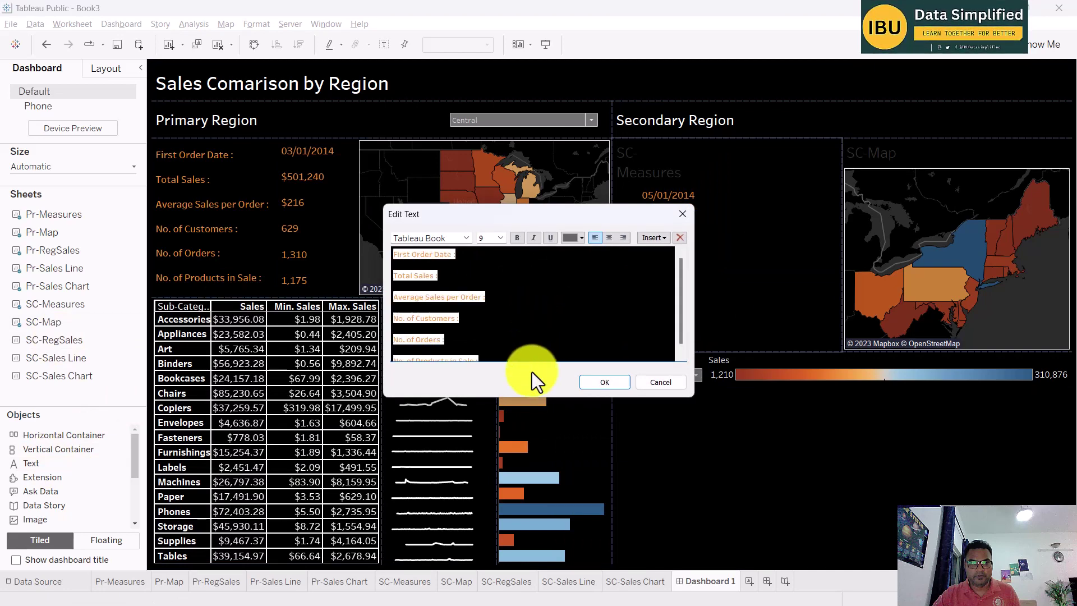
{"action": "key", "text": "ctrl+a"}
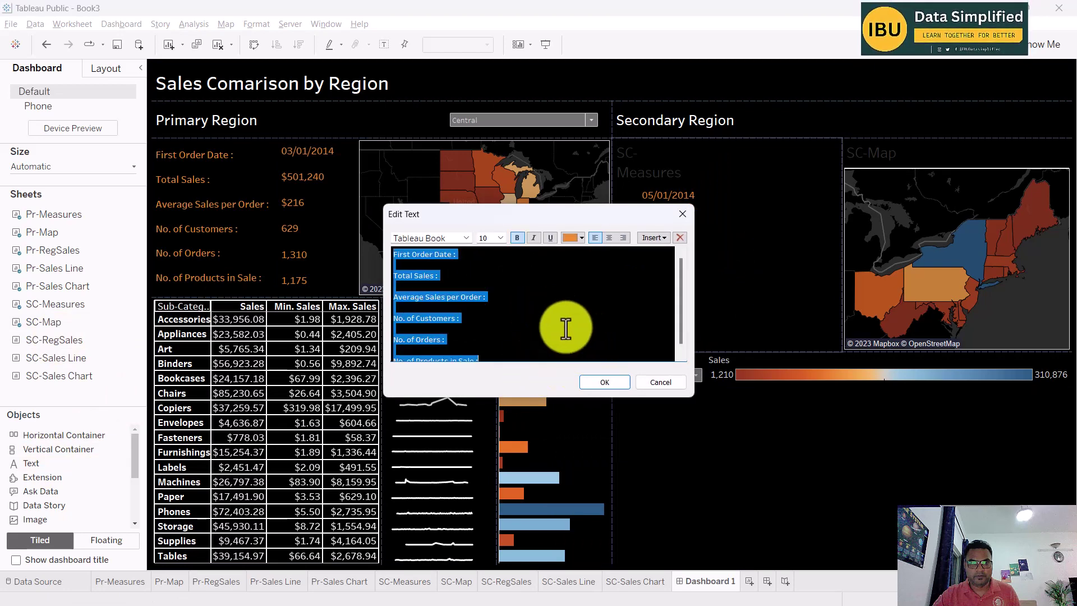
{"action": "left_click", "coordinate": [604, 382]}
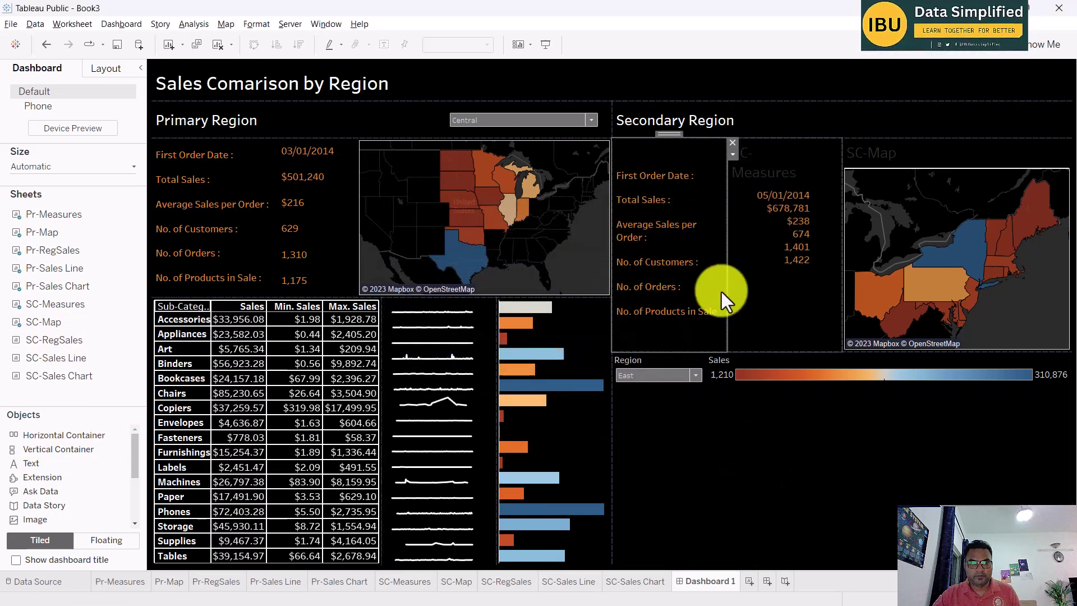
- Shorten the Secondary Region measures and map row to match the primary row's height, and remove the Sales colour legend below it
{"action": "left_click_drag", "start_coordinate": [759, 353], "coordinate": [605, 303]}
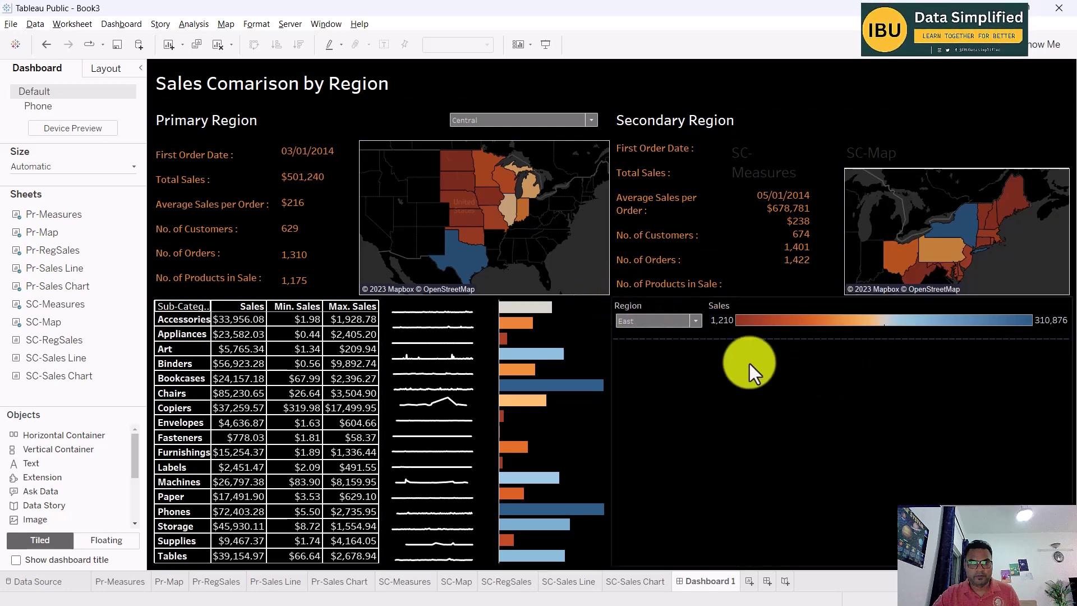
{"action": "left_click", "coordinate": [679, 302]}
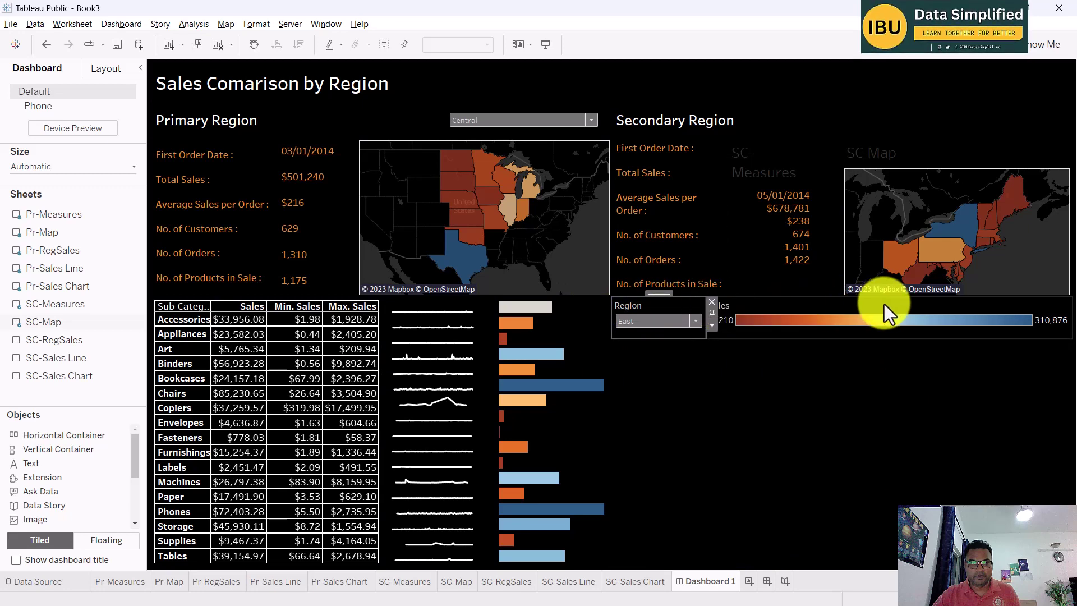
{"action": "left_click", "coordinate": [884, 307]}
{"action": "left_click", "coordinate": [701, 301]}
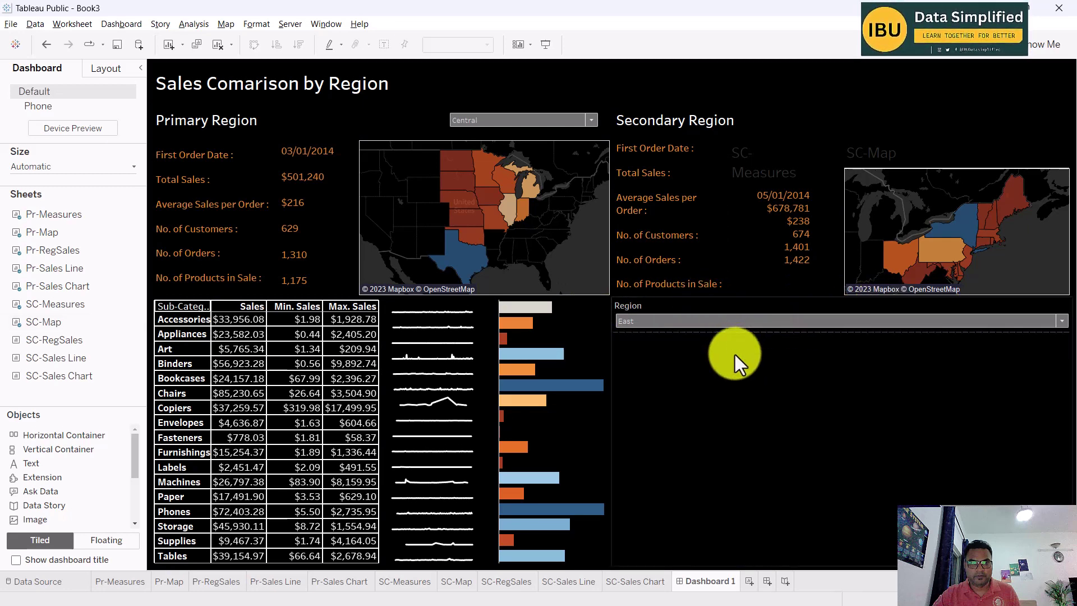
- Test the secondary Region filter by switching it to Central and back to East
{"action": "left_click", "coordinate": [661, 323]}
{"action": "left_click", "coordinate": [668, 354]}
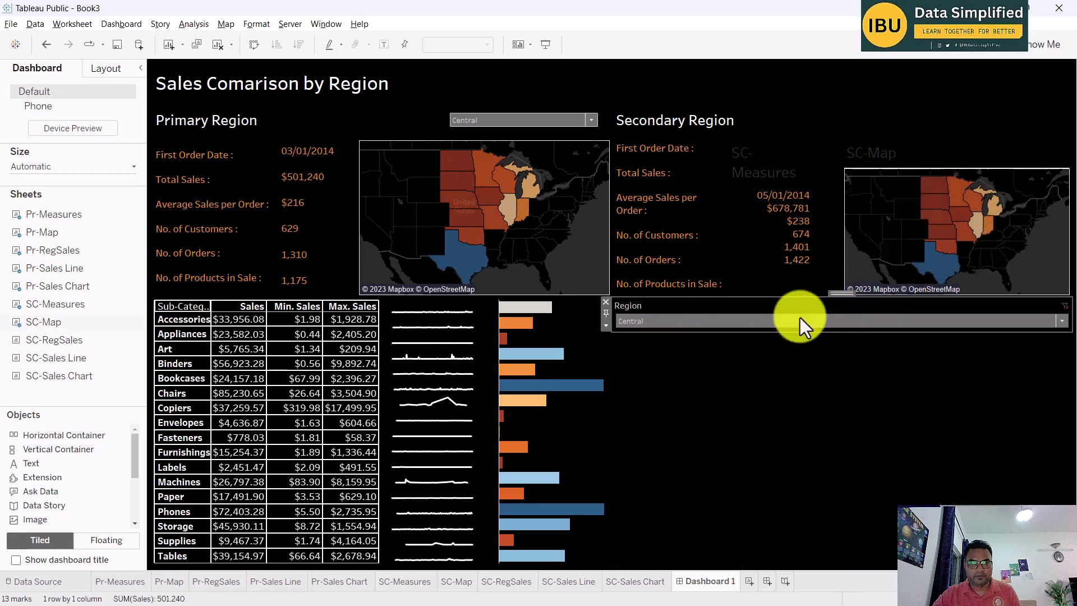
{"action": "left_click", "coordinate": [675, 322]}
{"action": "left_click", "coordinate": [643, 366]}
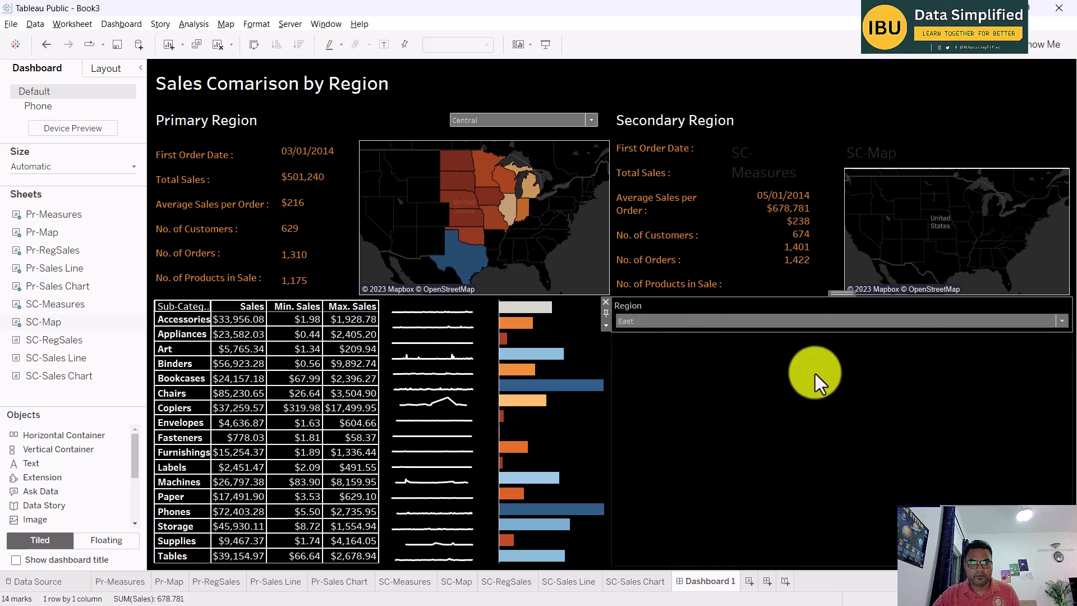
- Make the secondary Region filter floating, hide its title, and place and resize it beside the Secondary Region heading
{"action": "left_click", "coordinate": [606, 326]}
{"action": "left_click", "coordinate": [639, 507]}
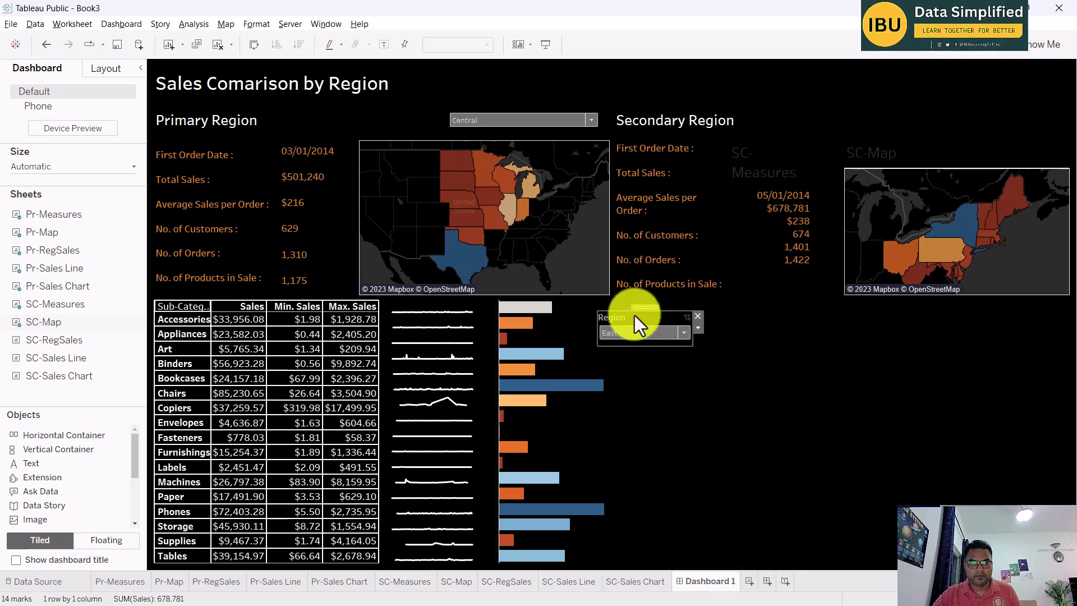
{"action": "left_click_drag", "start_coordinate": [648, 309], "coordinate": [856, 103]}
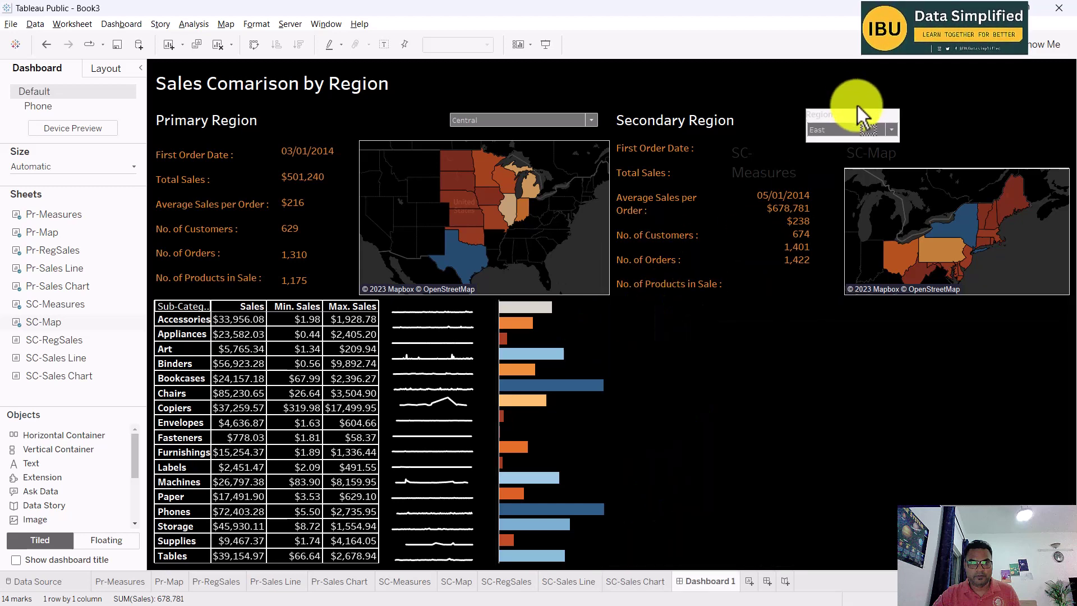
{"action": "right_click", "coordinate": [856, 117]}
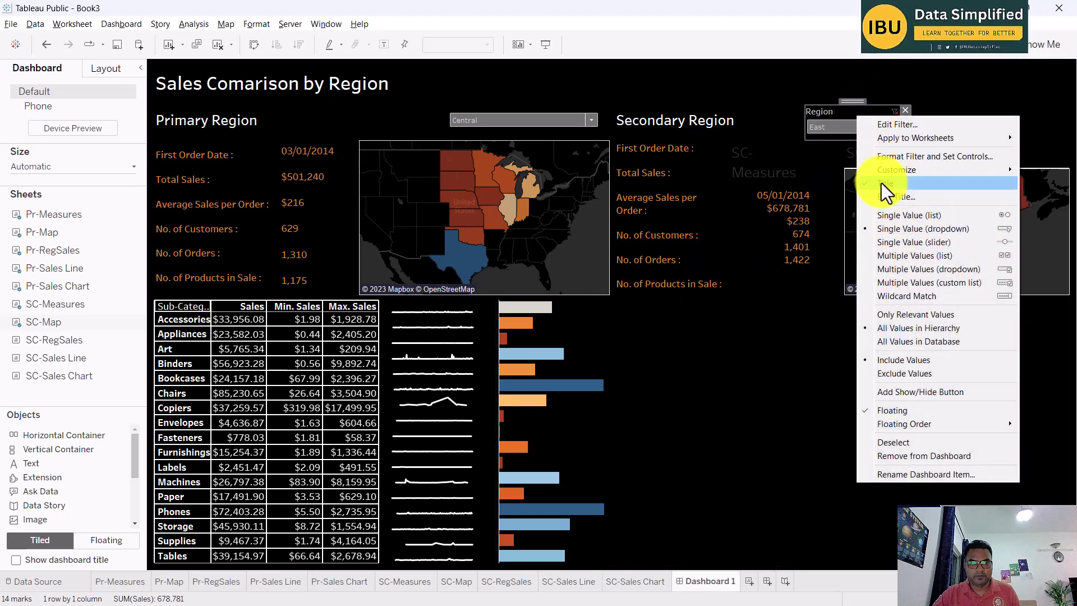
{"action": "left_click", "coordinate": [880, 182]}
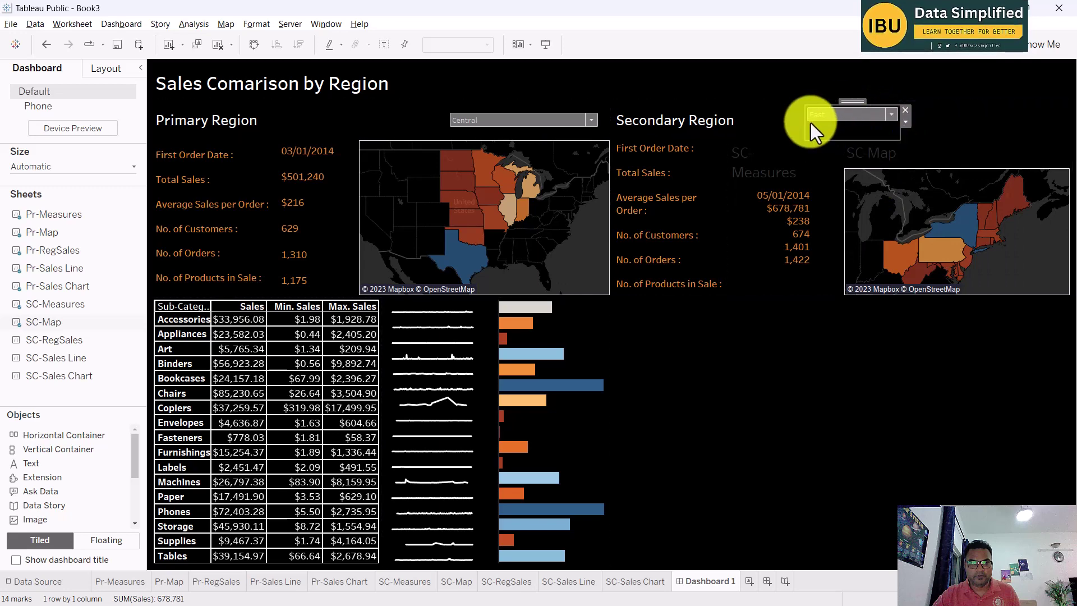
{"action": "left_click_drag", "start_coordinate": [852, 102], "coordinate": [845, 169]}
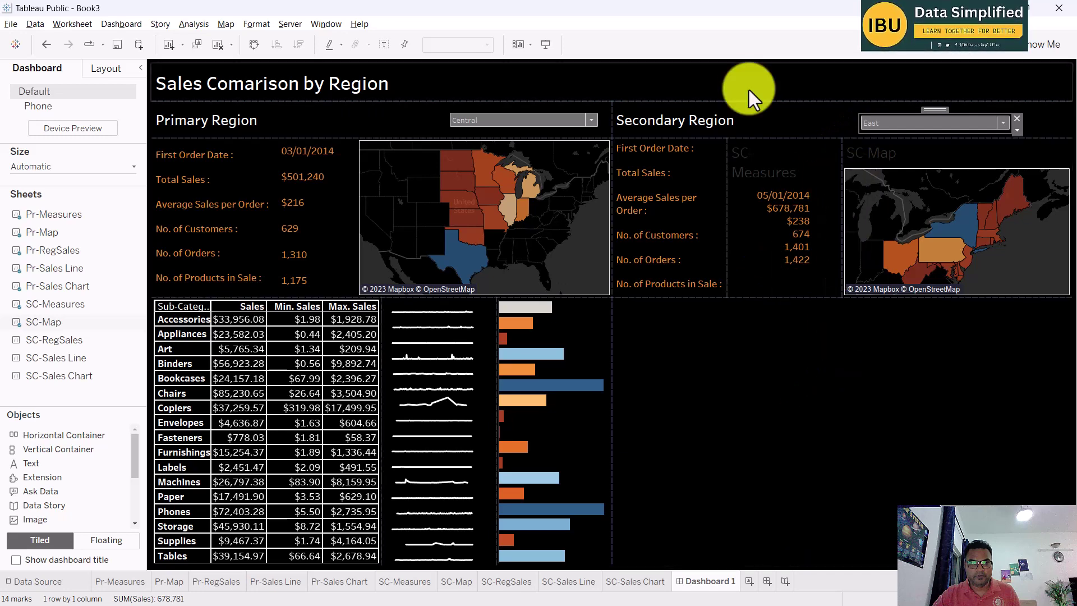
- Test both Region filters by setting the secondary one to South and the primary one to East
{"action": "left_click", "coordinate": [1004, 124]}
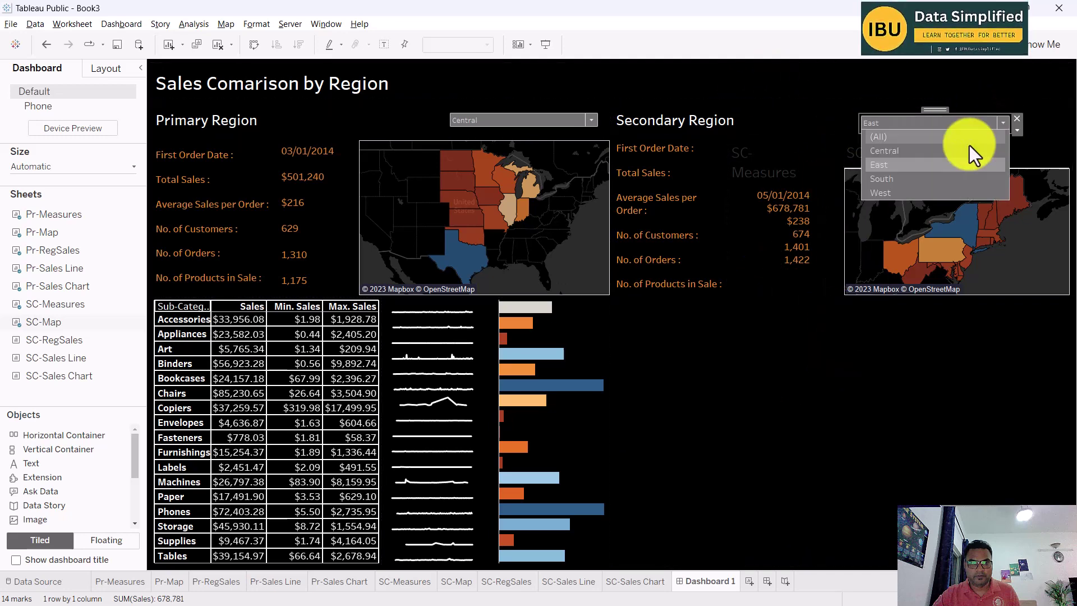
{"action": "left_click", "coordinate": [905, 176]}
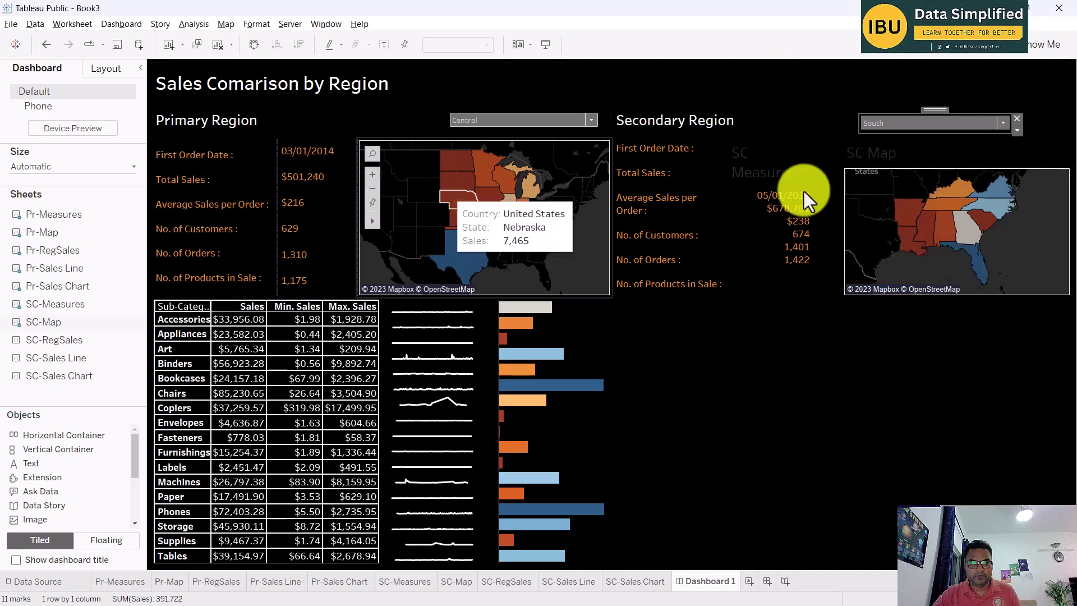
{"action": "left_click", "coordinate": [511, 117]}
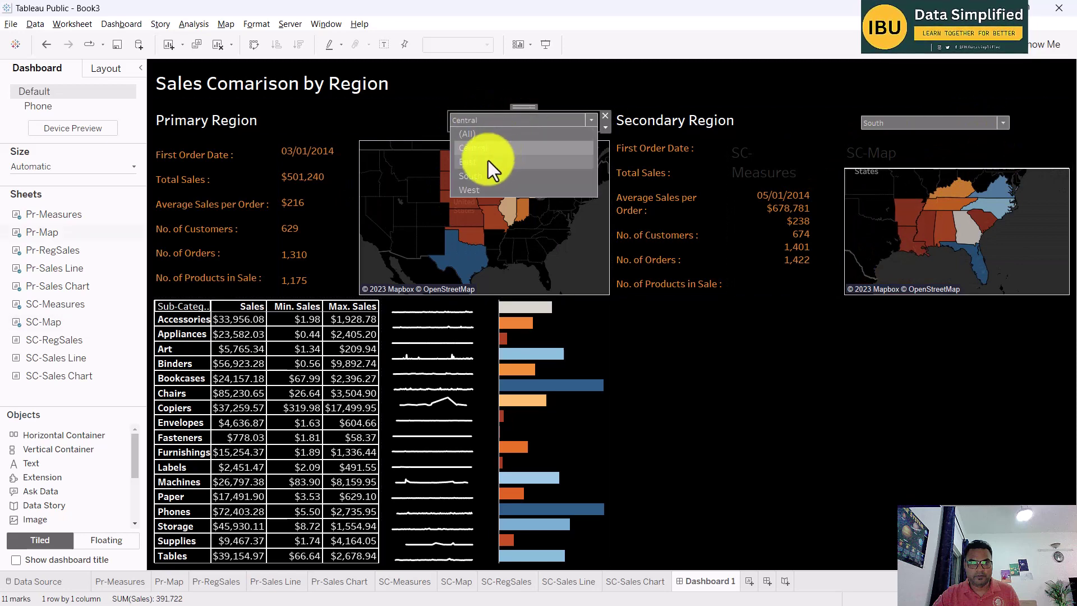
{"action": "left_click", "coordinate": [488, 161]}
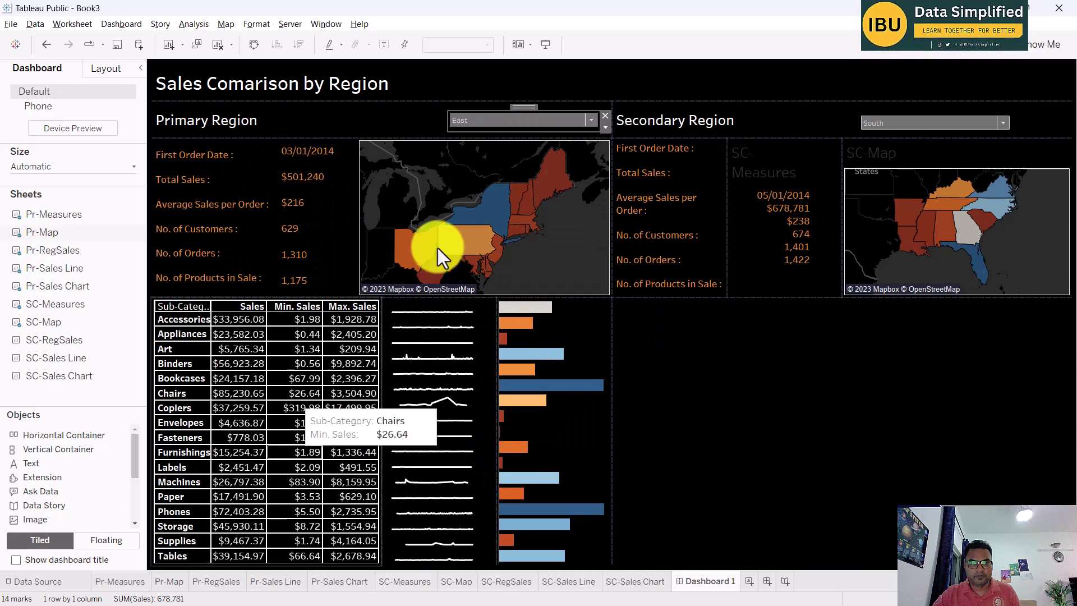
- Apply the primary Region filter to all worksheets using related data sources
{"action": "left_click", "coordinate": [603, 126]}
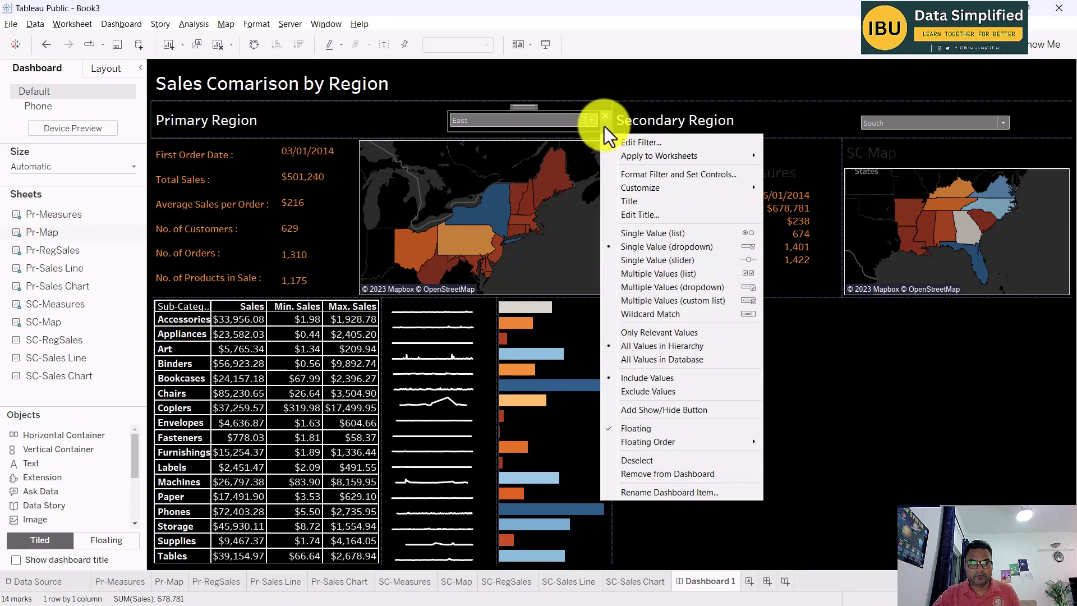
{"action": "mouse_move", "coordinate": [668, 157]}
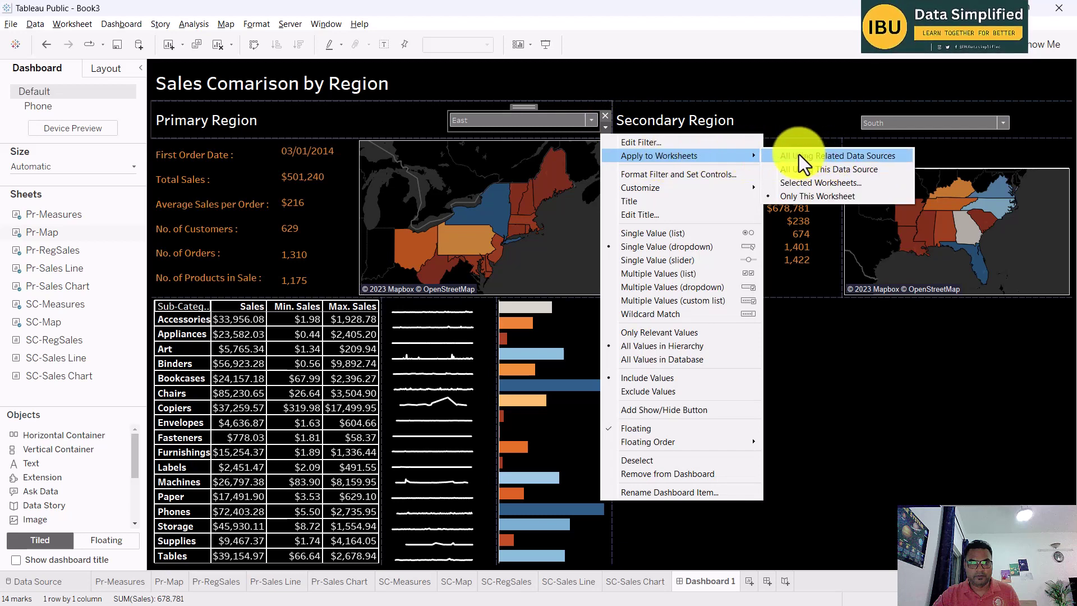
{"action": "left_click", "coordinate": [870, 157]}
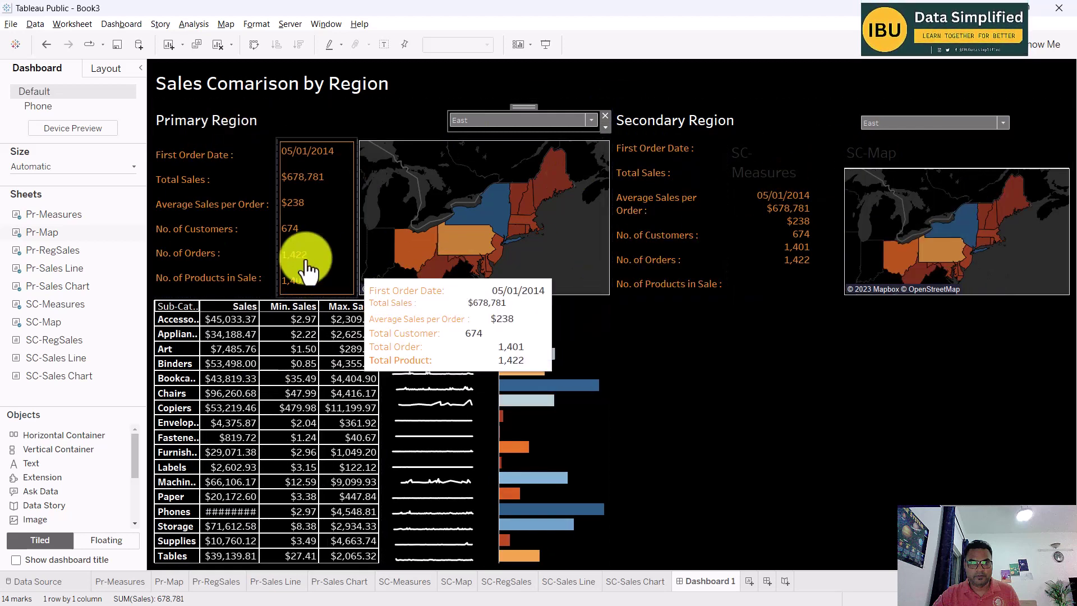
- Test the primary Region filter with Central, East and South, checking how both sides of the dashboard respond
{"action": "left_click", "coordinate": [592, 120]}
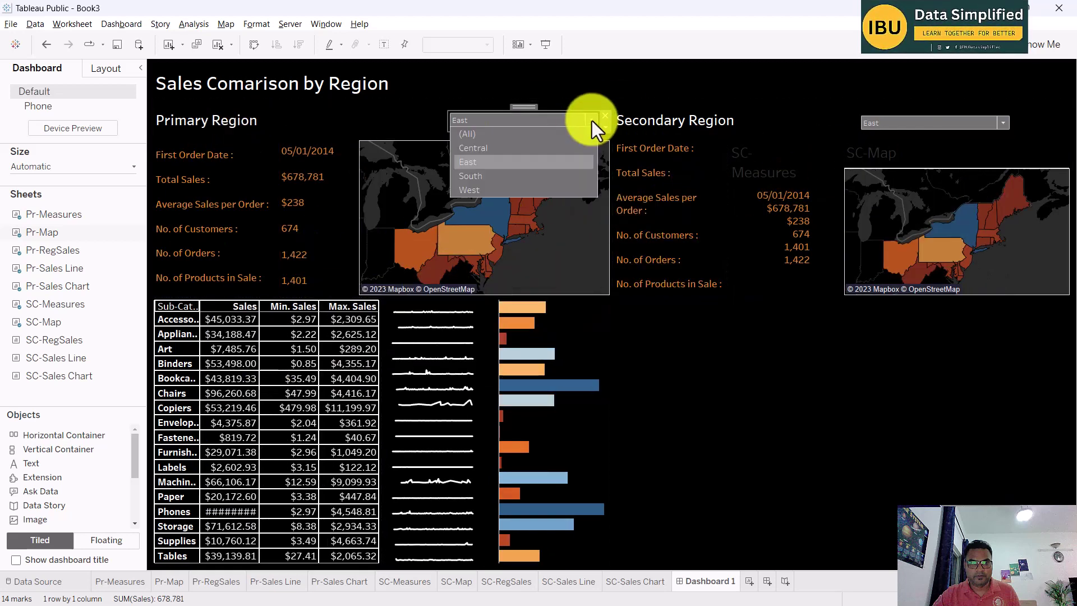
{"action": "left_click", "coordinate": [486, 148]}
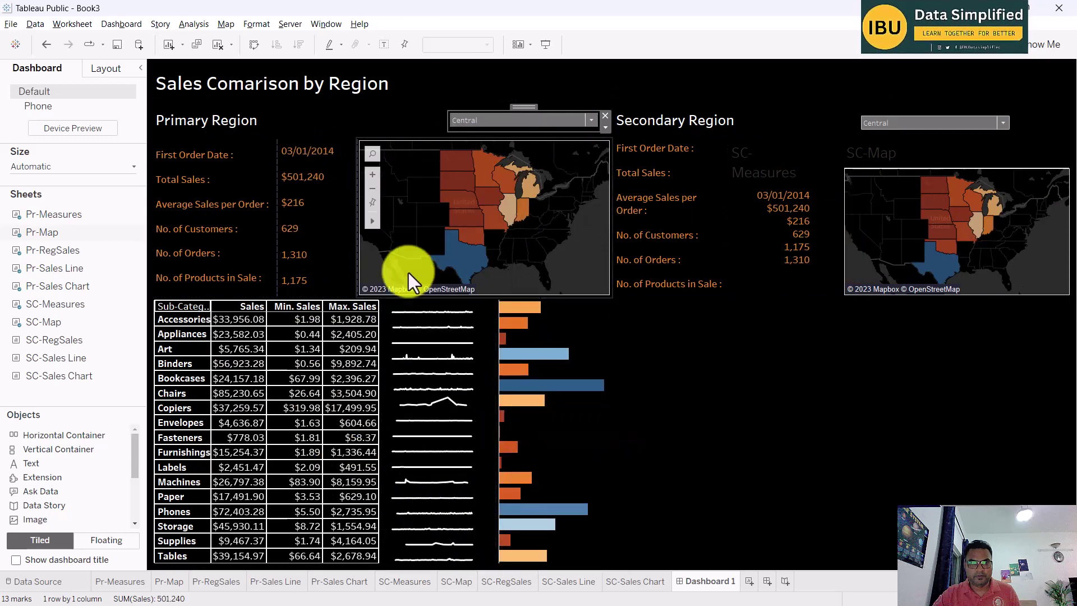
{"action": "left_click", "coordinate": [590, 121]}
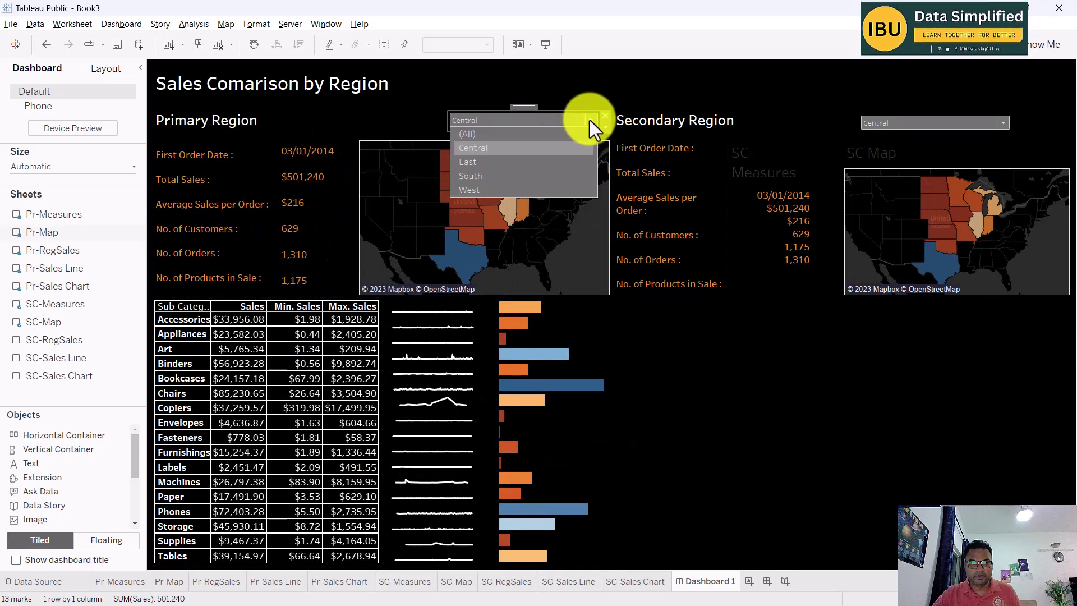
{"action": "left_click", "coordinate": [496, 161]}
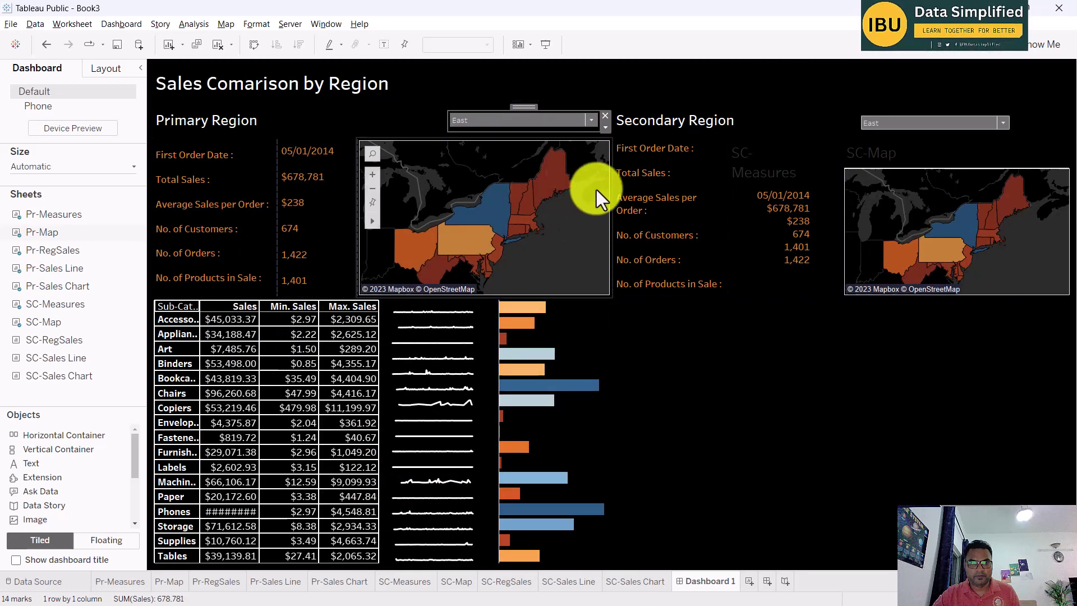
{"action": "left_click", "coordinate": [604, 127]}
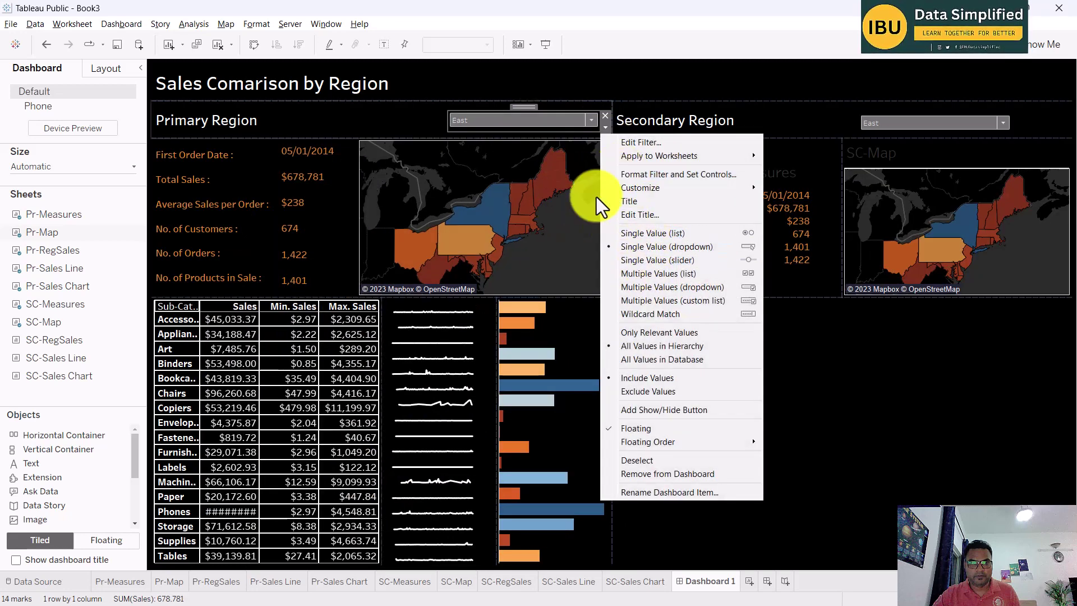
{"action": "left_click", "coordinate": [637, 285]}
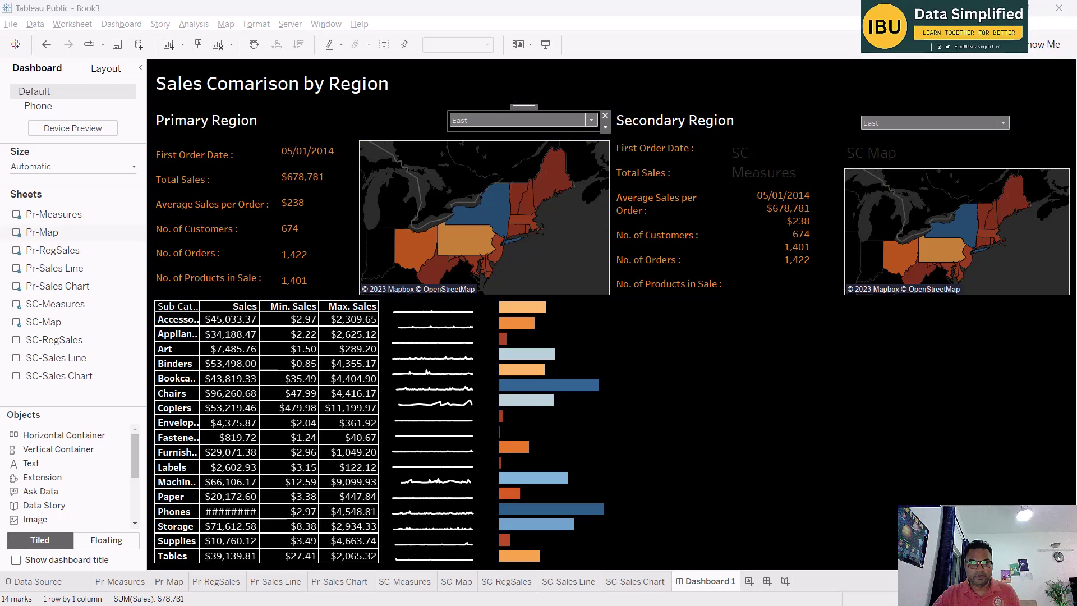
{"action": "left_click", "coordinate": [550, 121]}
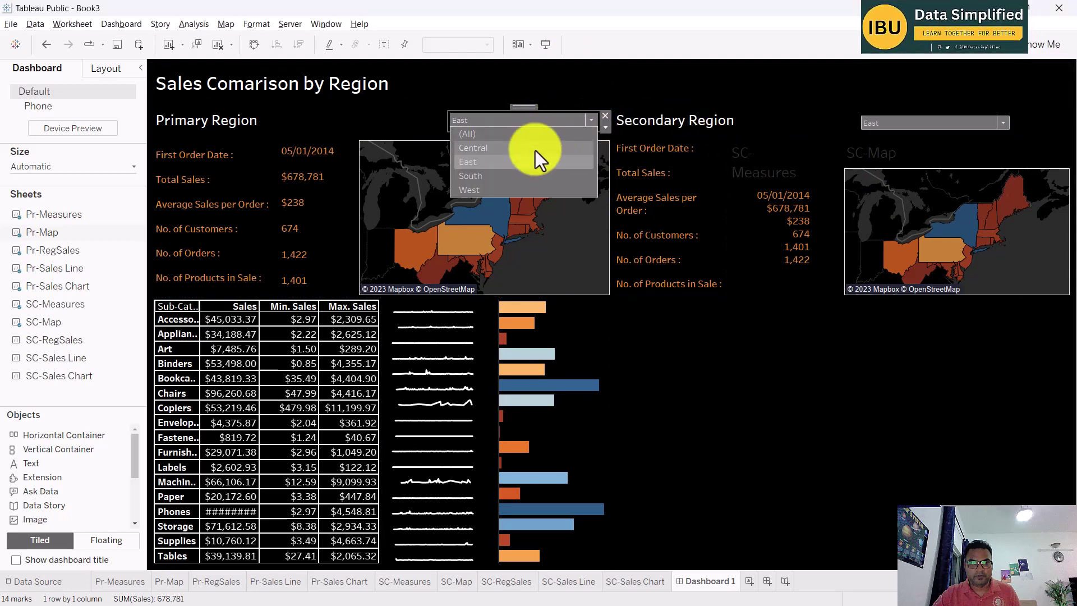
{"action": "left_click", "coordinate": [489, 180]}
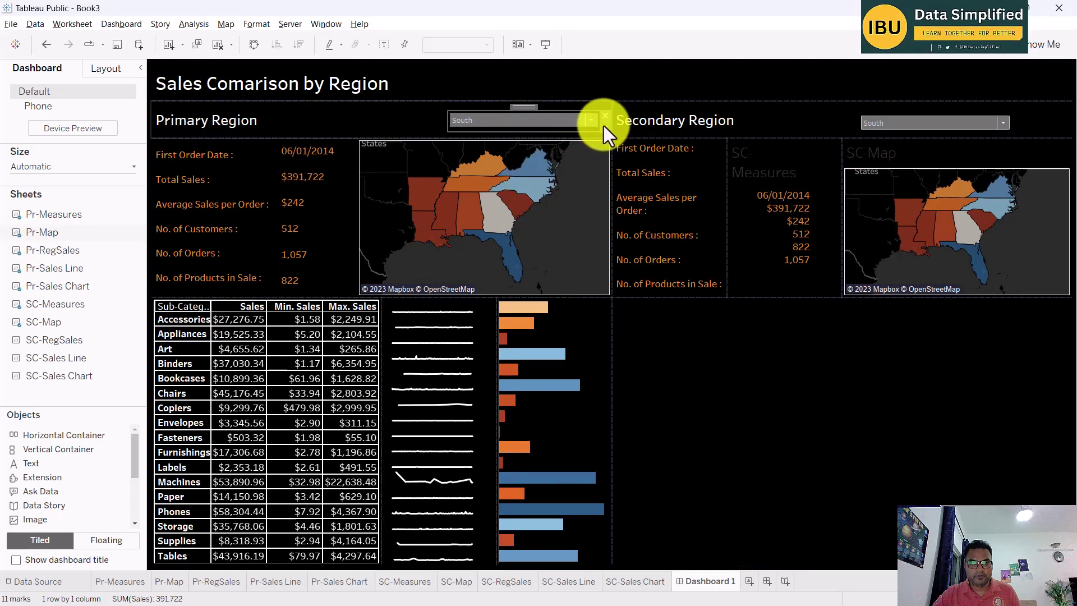
- Apply the primary Region filter to selected worksheets only, excluding SC-Measures and SC-Map and keeping the Pr- sheets
{"action": "left_click", "coordinate": [604, 126]}
{"action": "left_click", "coordinate": [769, 103]}
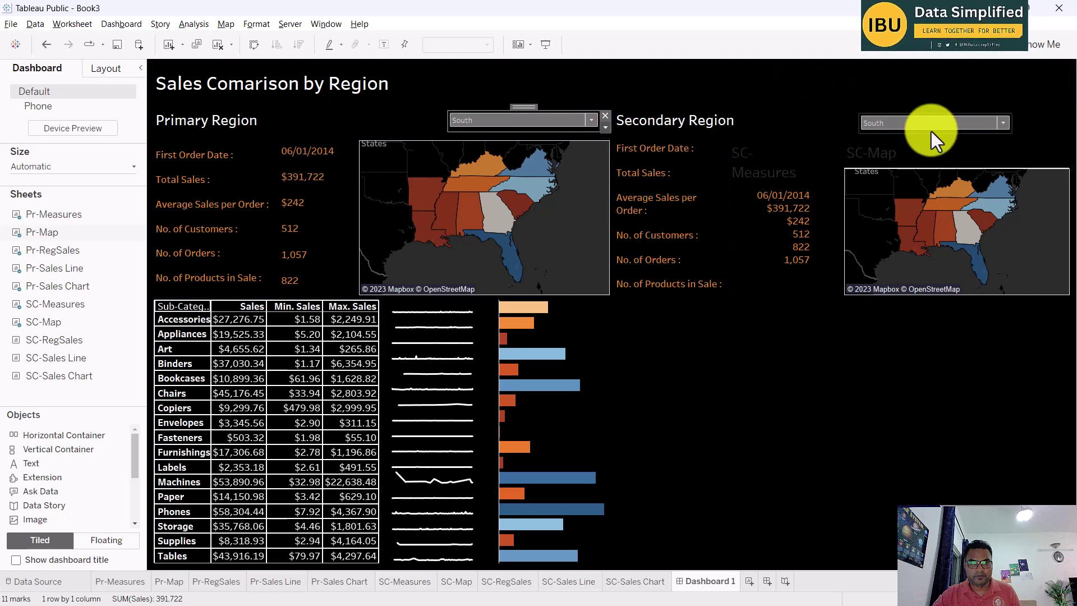
{"action": "left_click", "coordinate": [604, 127]}
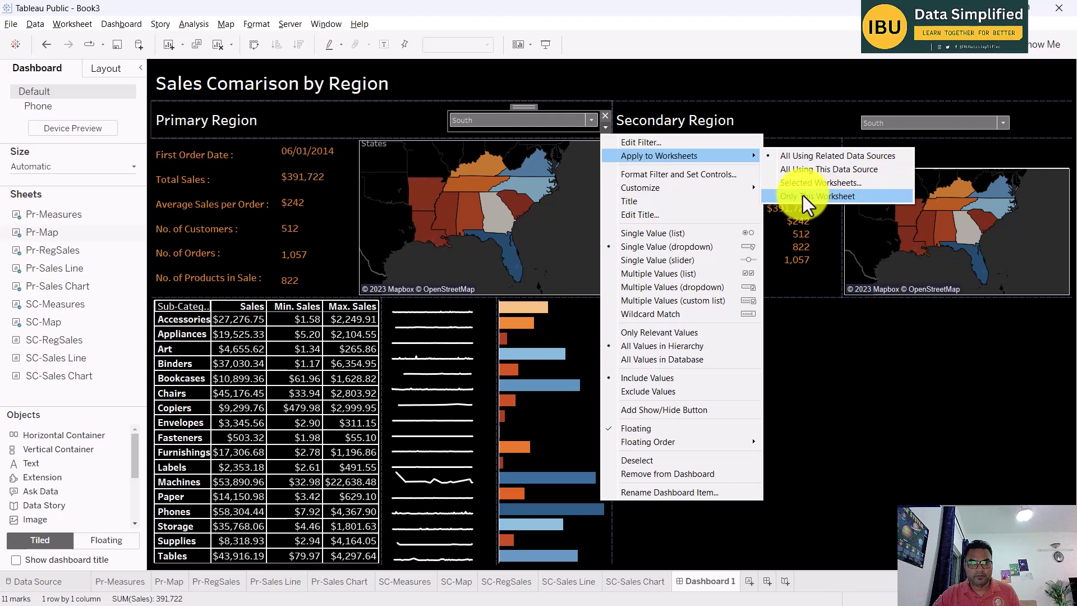
{"action": "left_click", "coordinate": [795, 183]}
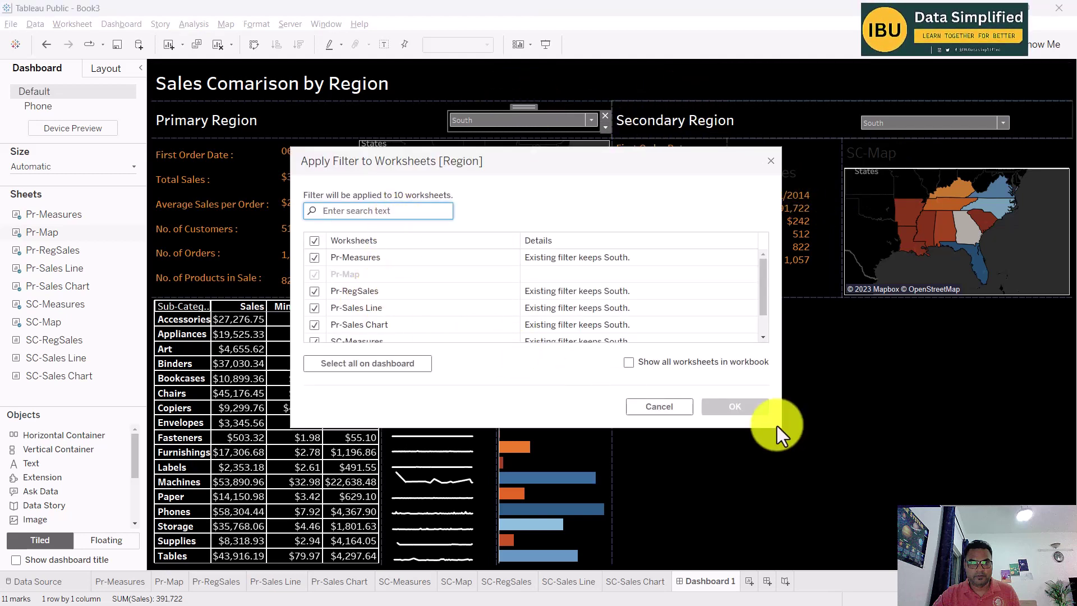
{"action": "left_click_drag", "start_coordinate": [781, 427], "coordinate": [873, 524]}
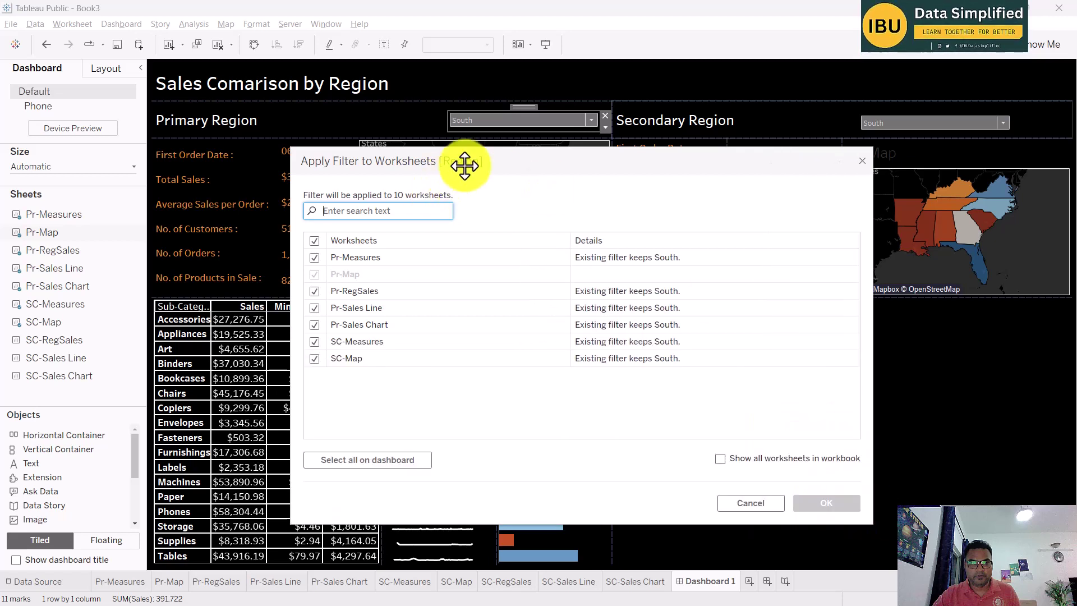
{"action": "left_click_drag", "start_coordinate": [494, 163], "coordinate": [493, 133]}
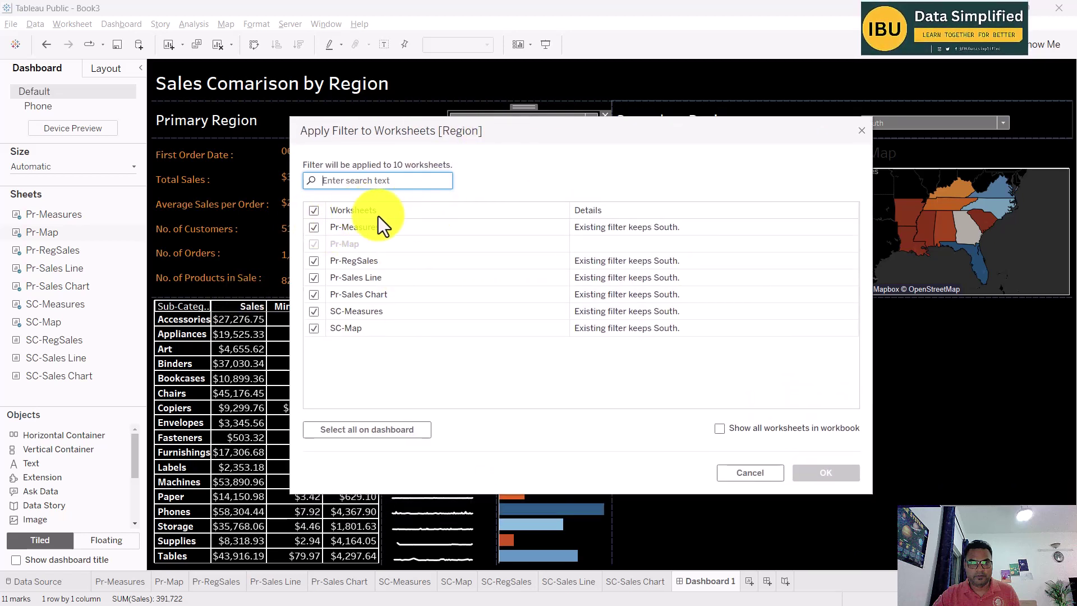
{"action": "left_click", "coordinate": [315, 313]}
{"action": "left_click", "coordinate": [314, 328]}
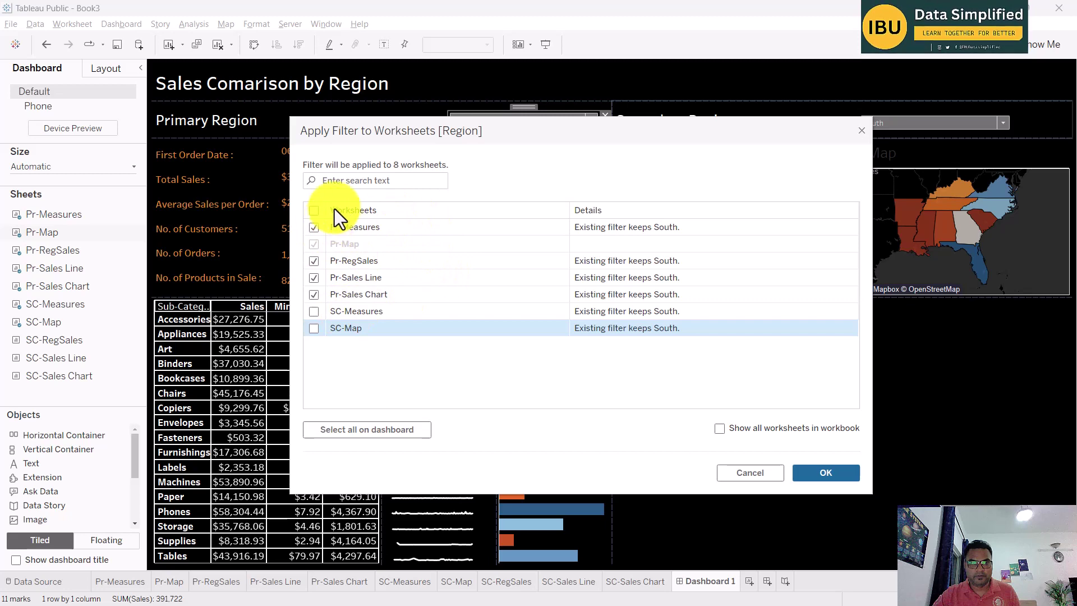
{"action": "left_click", "coordinate": [355, 296]}
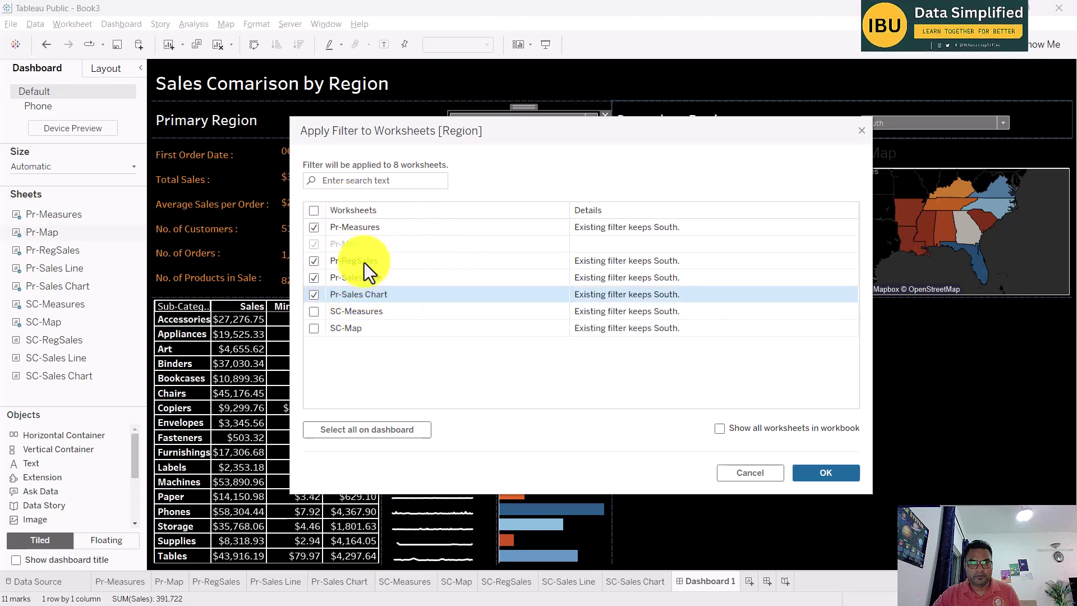
{"action": "left_click", "coordinate": [825, 473]}
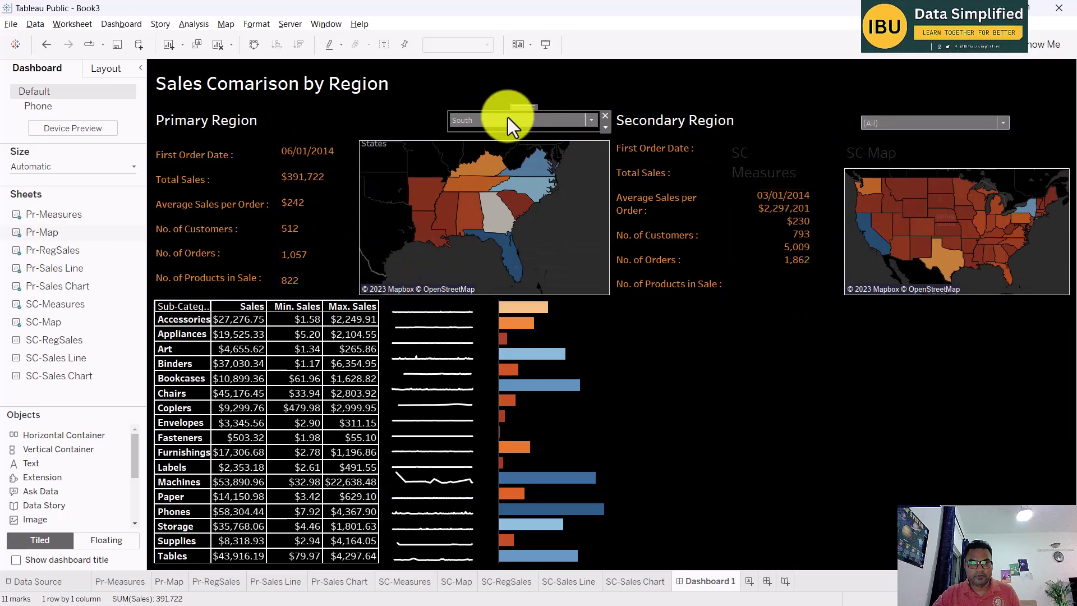
- Test that the Region filters work independently by setting the primary one to Central and the secondary one to East
{"action": "left_click", "coordinate": [533, 124]}
{"action": "left_click", "coordinate": [492, 150]}
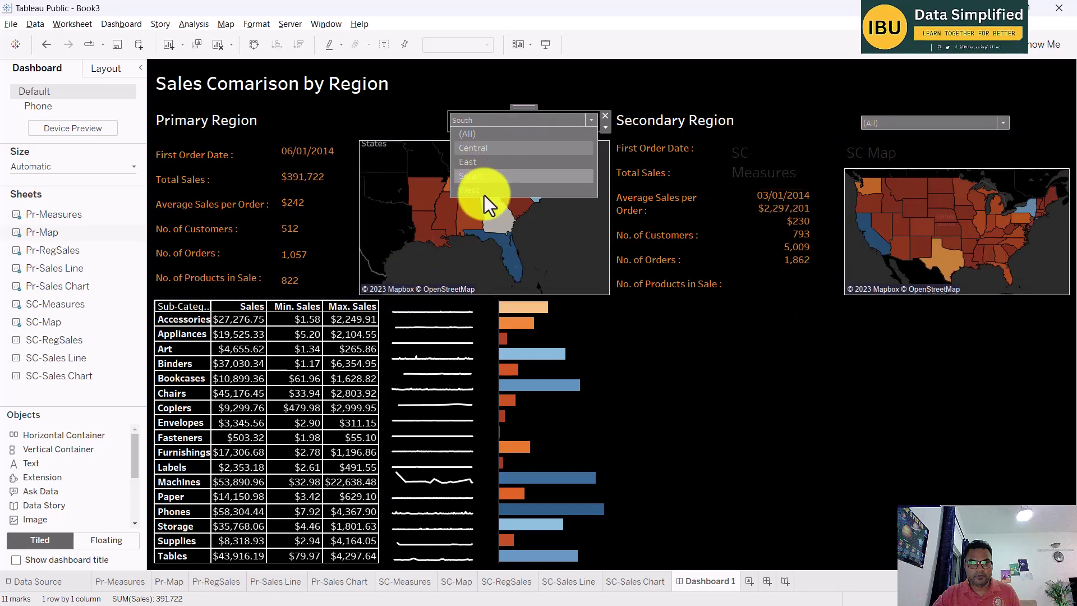
{"action": "left_click", "coordinate": [945, 124]}
{"action": "left_click", "coordinate": [877, 166]}
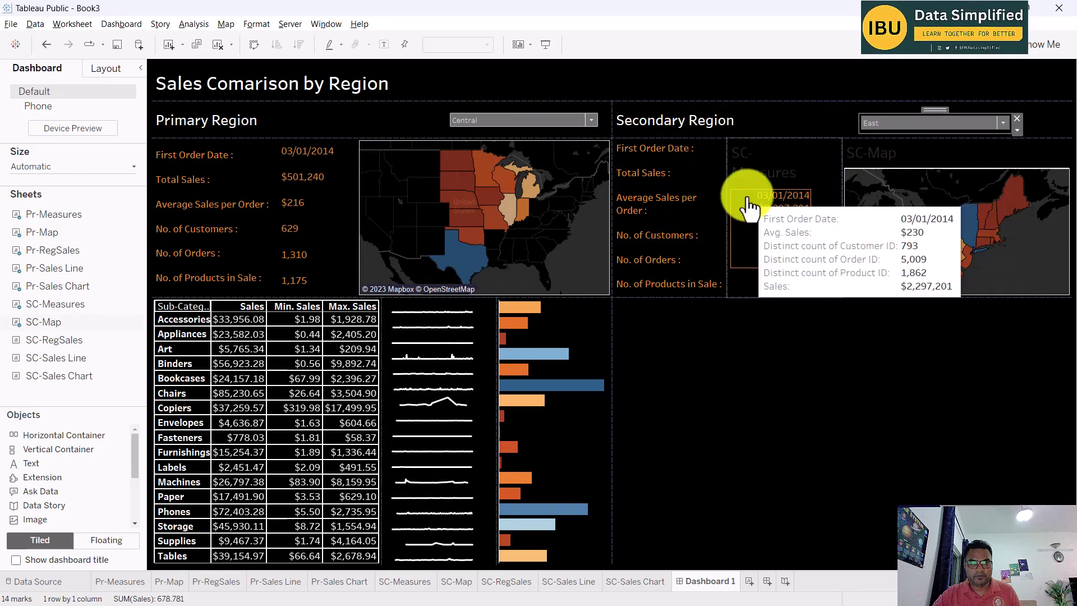
- Hide the title of the SC-Measures sheet on the dashboard
{"action": "right_click", "coordinate": [789, 155]}
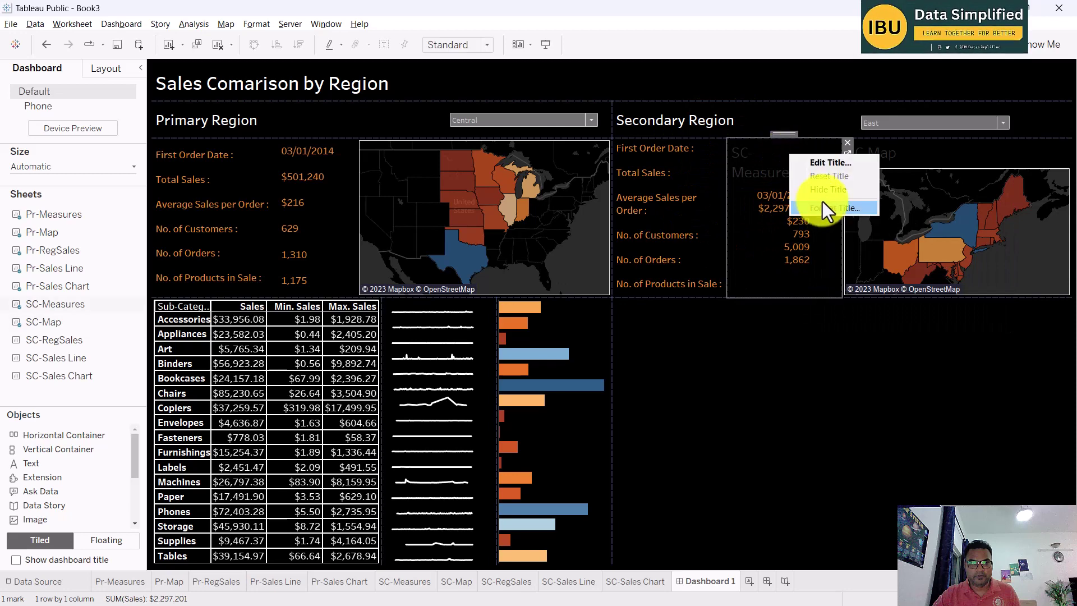
{"action": "left_click", "coordinate": [828, 163]}
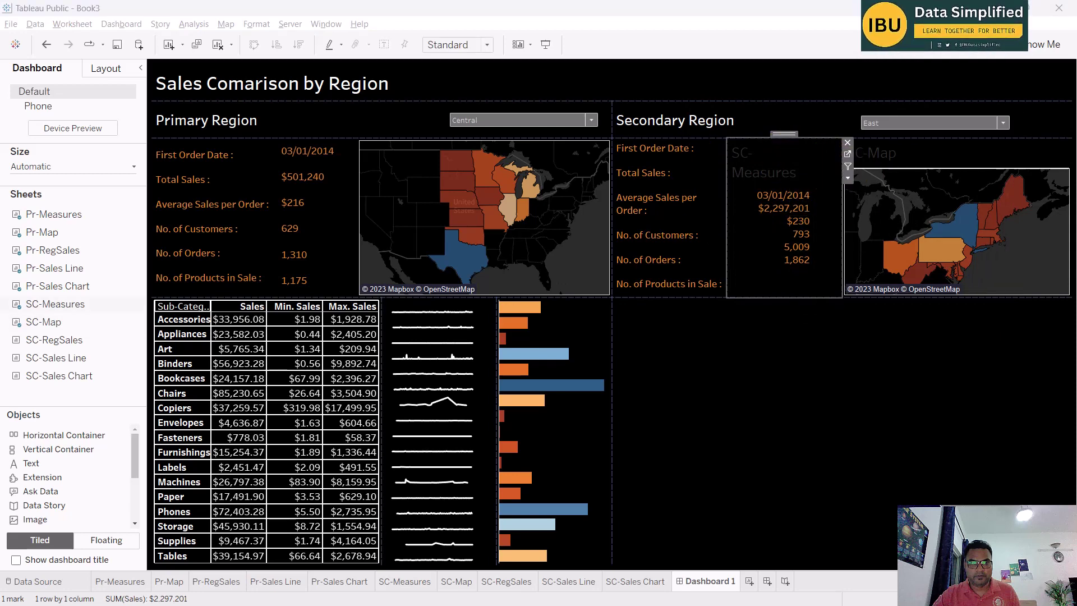
{"action": "right_click", "coordinate": [807, 200]}
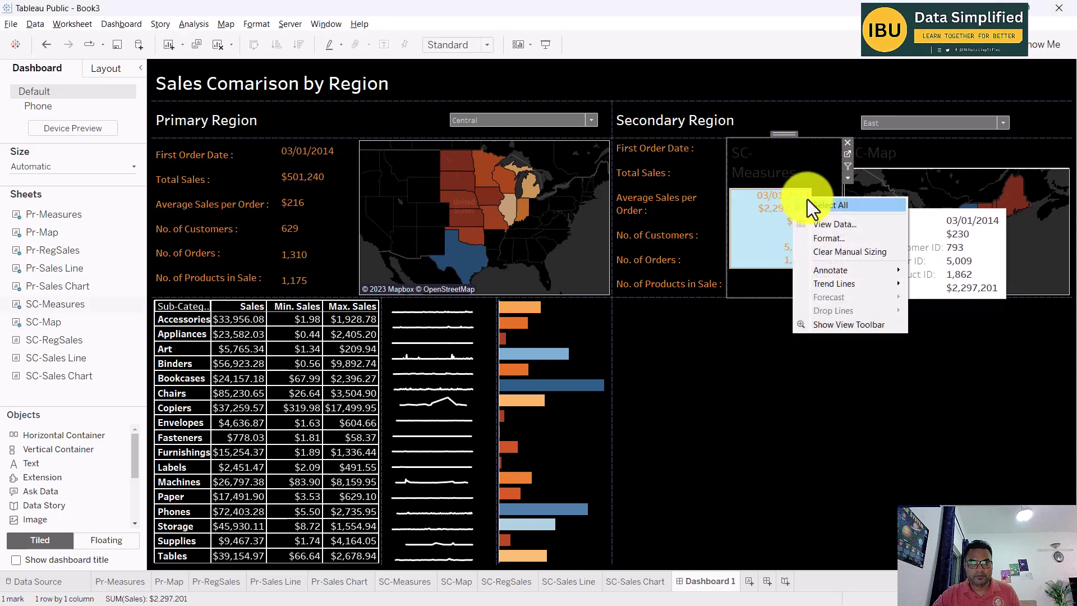
{"action": "key", "text": "Escape"}
{"action": "right_click", "coordinate": [806, 156]}
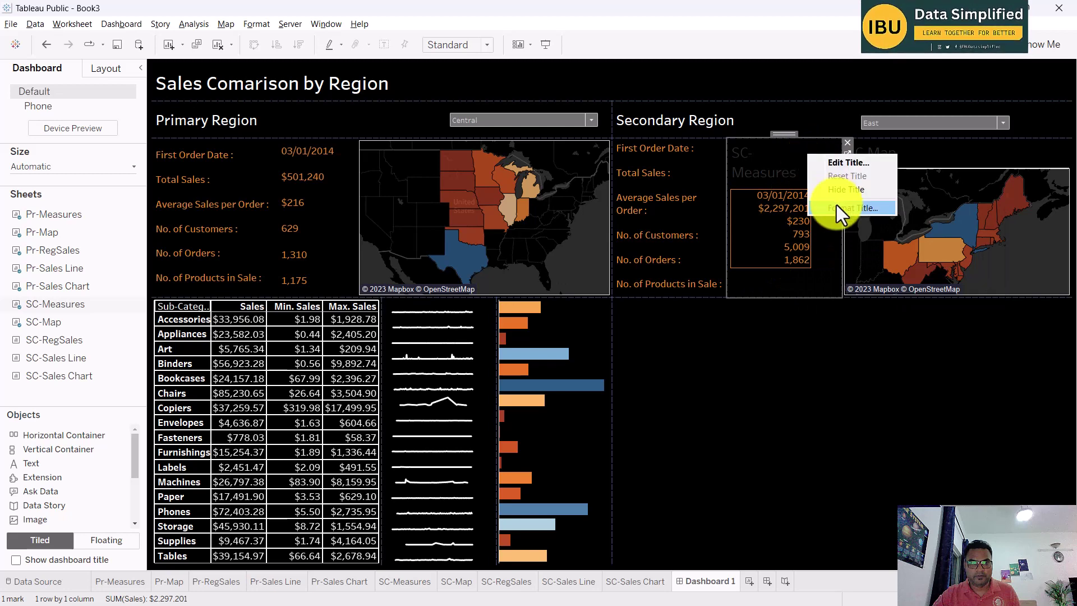
{"action": "left_click", "coordinate": [845, 190]}
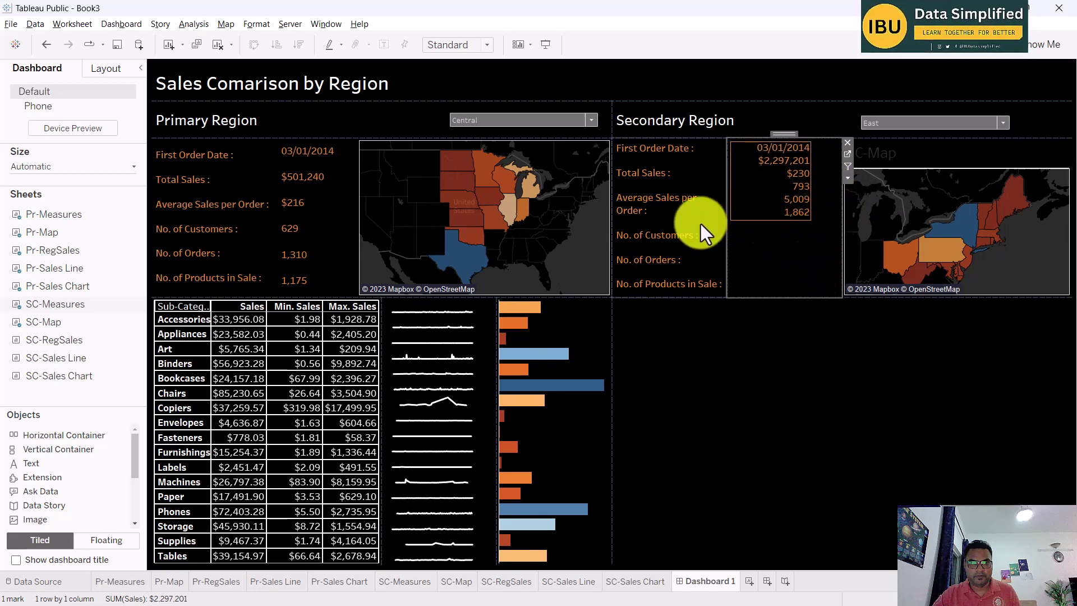
- Set the SC-Measures sheet on the dashboard to fit Entire View
{"action": "left_click", "coordinate": [848, 177]}
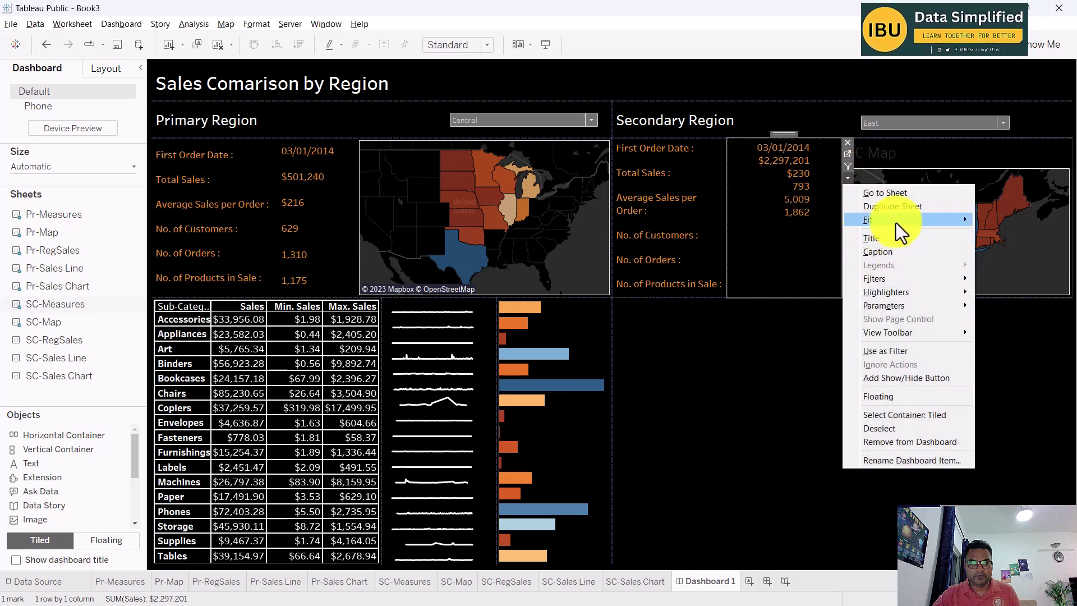
{"action": "mouse_move", "coordinate": [960, 227]}
{"action": "left_click", "coordinate": [1011, 260]}
{"action": "mouse_move", "coordinate": [765, 257]}
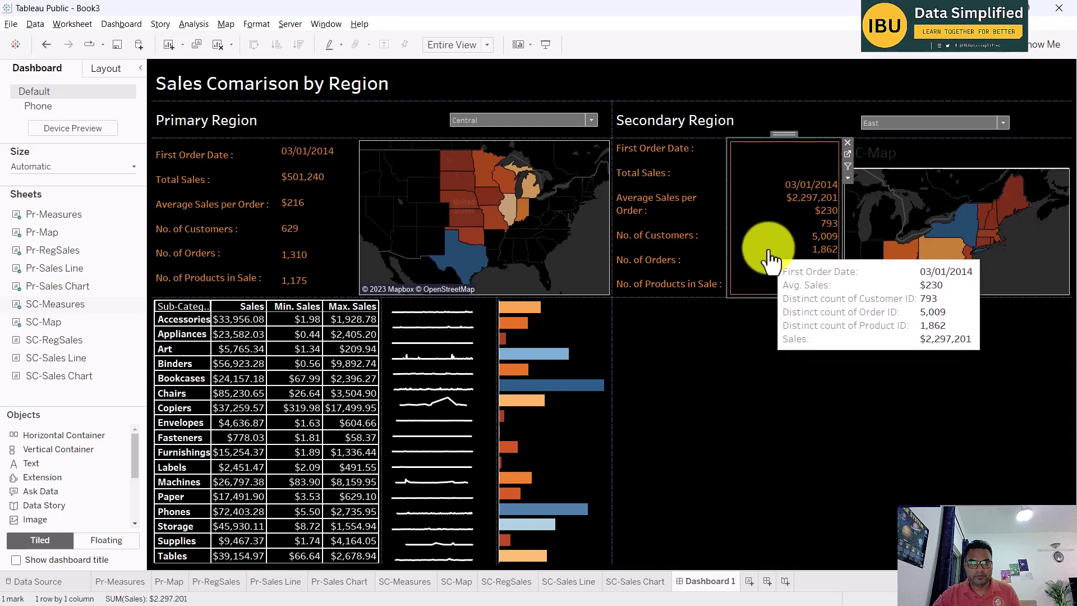
{"action": "left_click", "coordinate": [774, 194]}
{"action": "left_click", "coordinate": [848, 143]}
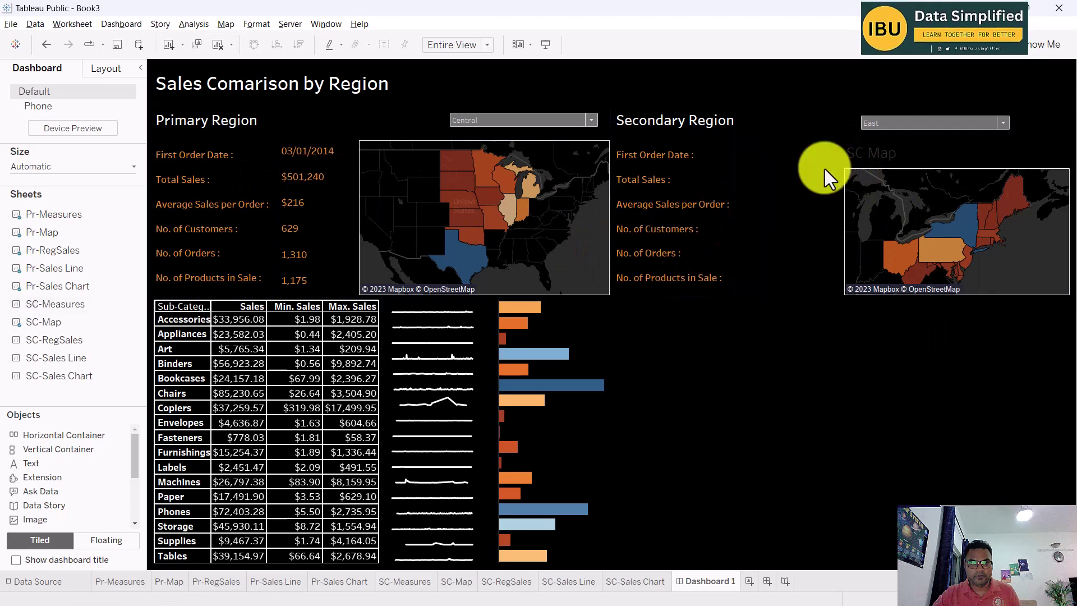
{"action": "key", "text": "ctrl+z"}
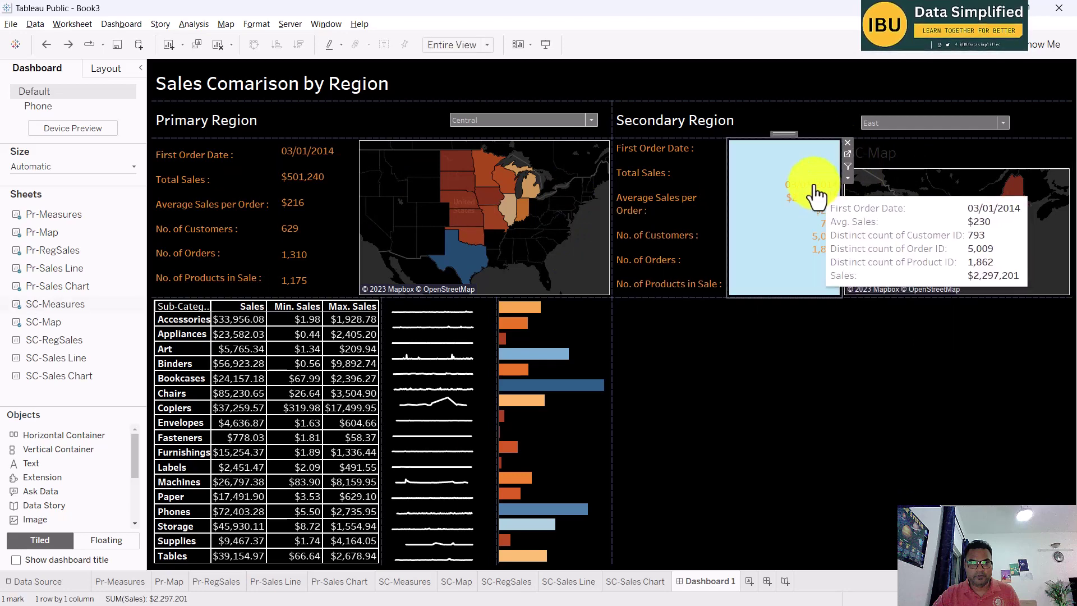
- Go to the SC-Measures worksheet and left-align all fields in its text label
{"action": "left_click", "coordinate": [847, 154]}
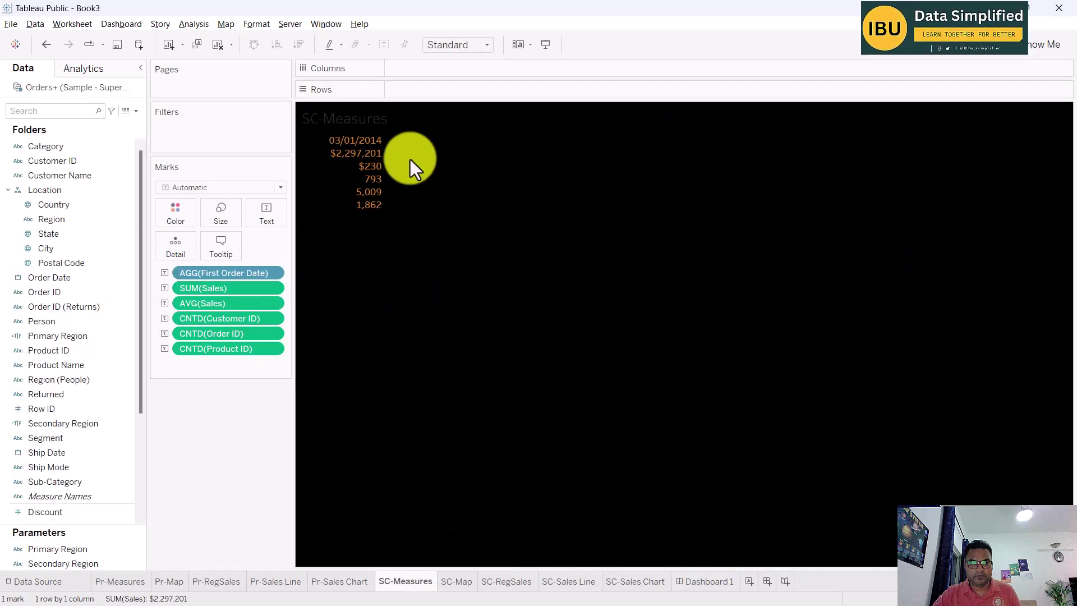
{"action": "left_click", "coordinate": [357, 147]}
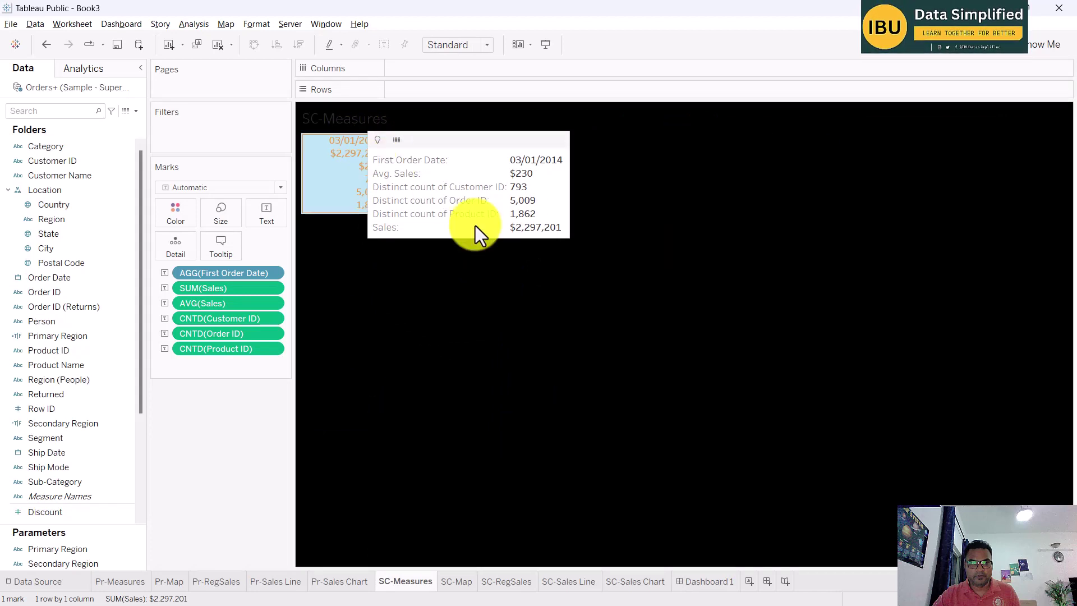
{"action": "right_click", "coordinate": [370, 214]}
{"action": "left_click", "coordinate": [272, 214]}
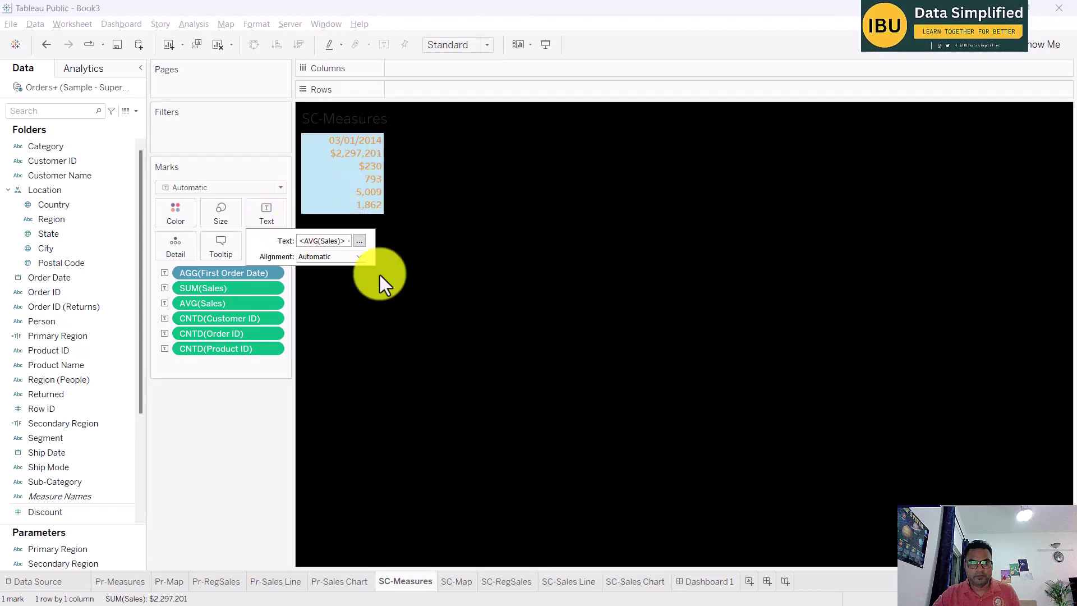
{"action": "left_click", "coordinate": [359, 241]}
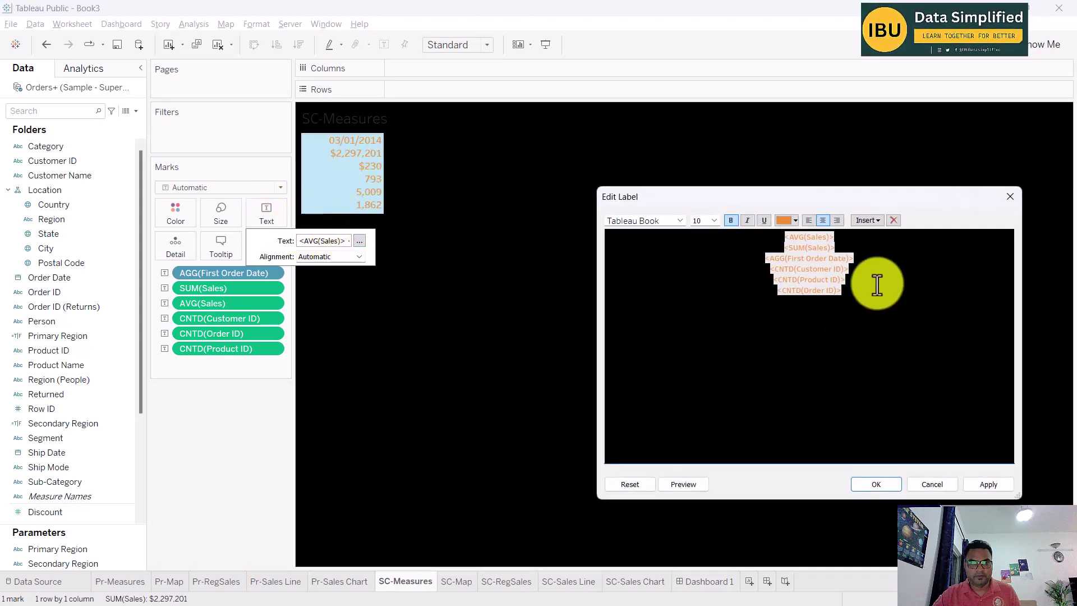
{"action": "left_click", "coordinate": [808, 220]}
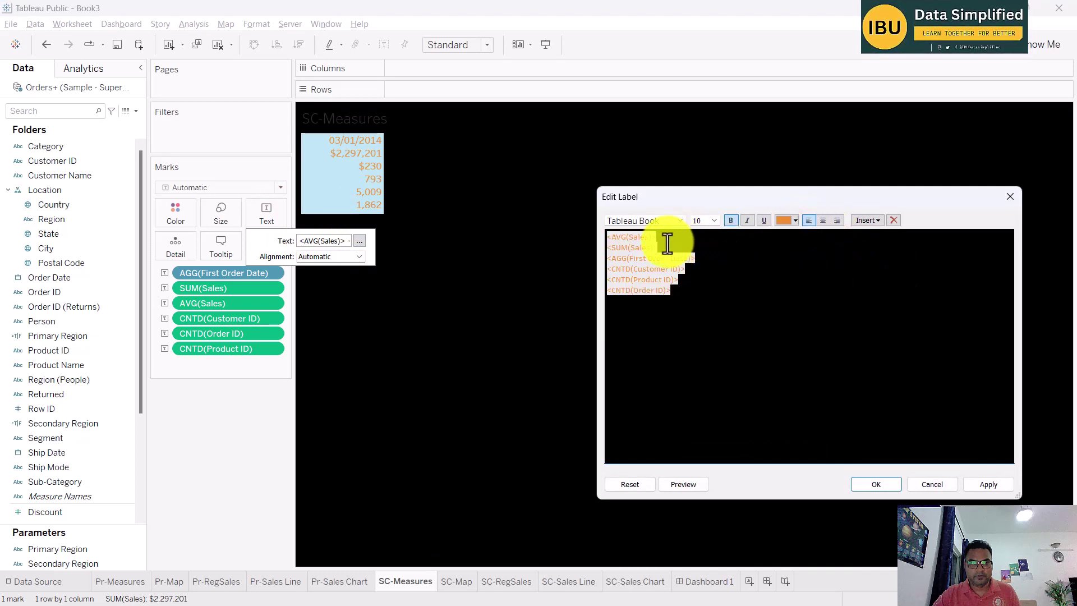
- Insert a blank line between each pair of fields in the SC-Measures label and apply the label changes
{"action": "left_click", "coordinate": [669, 239]}
{"action": "key", "text": "Return"}
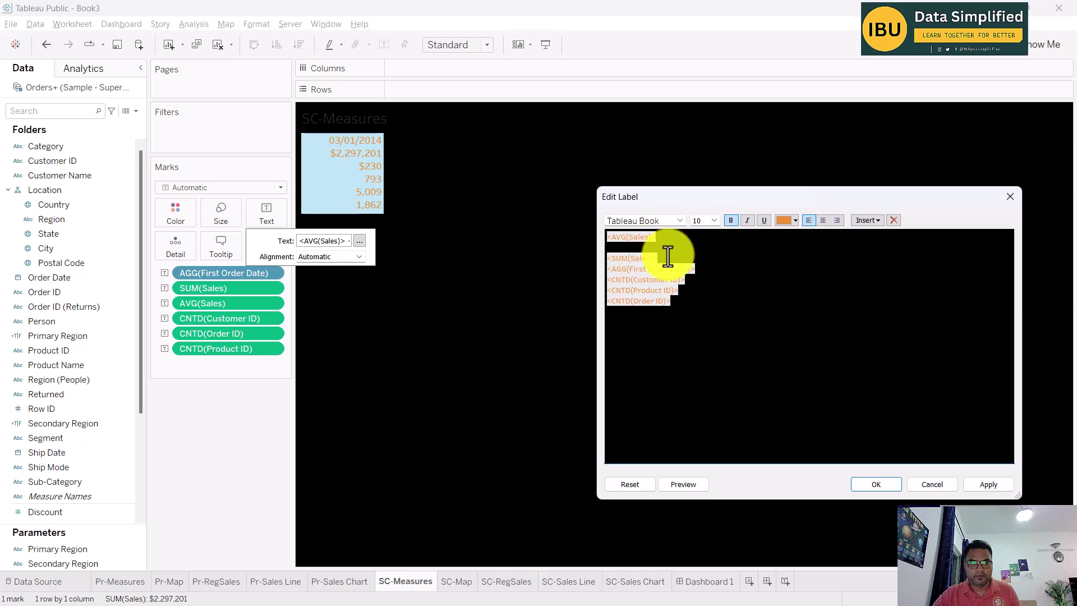
{"action": "left_click", "coordinate": [666, 257]}
{"action": "key", "text": "Return"}
{"action": "left_click", "coordinate": [723, 278]}
{"action": "key", "text": "Return"}
{"action": "left_click", "coordinate": [704, 301]}
{"action": "key", "text": "Return"}
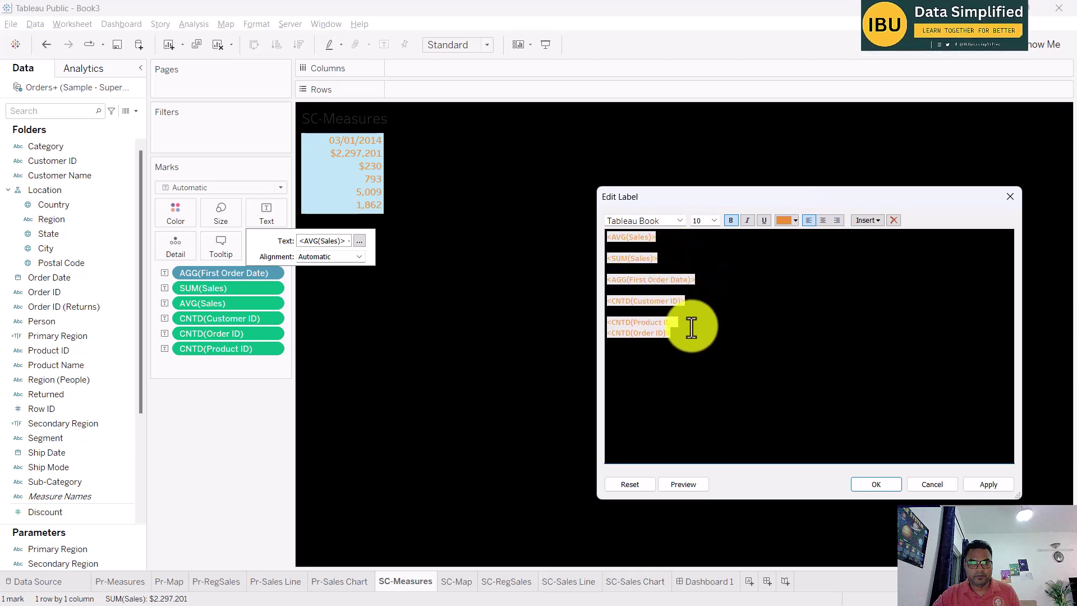
{"action": "left_click", "coordinate": [690, 323]}
{"action": "key", "text": "Return"}
{"action": "left_click", "coordinate": [876, 484]}
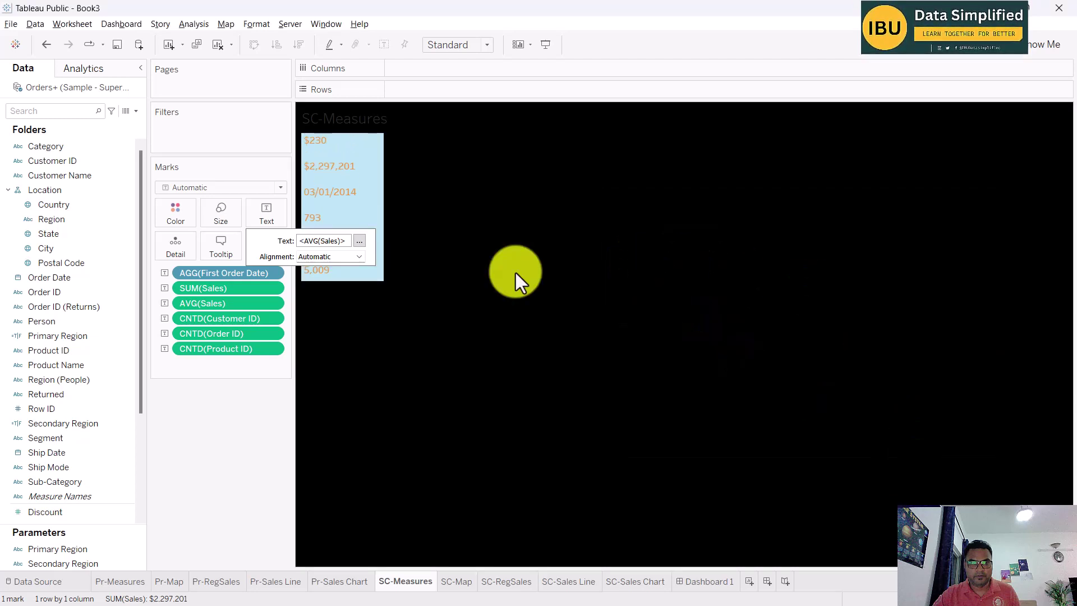
- Examine the field order in the Pr-Measures text label for comparison with SC-Measures
{"action": "left_click", "coordinate": [264, 214]}
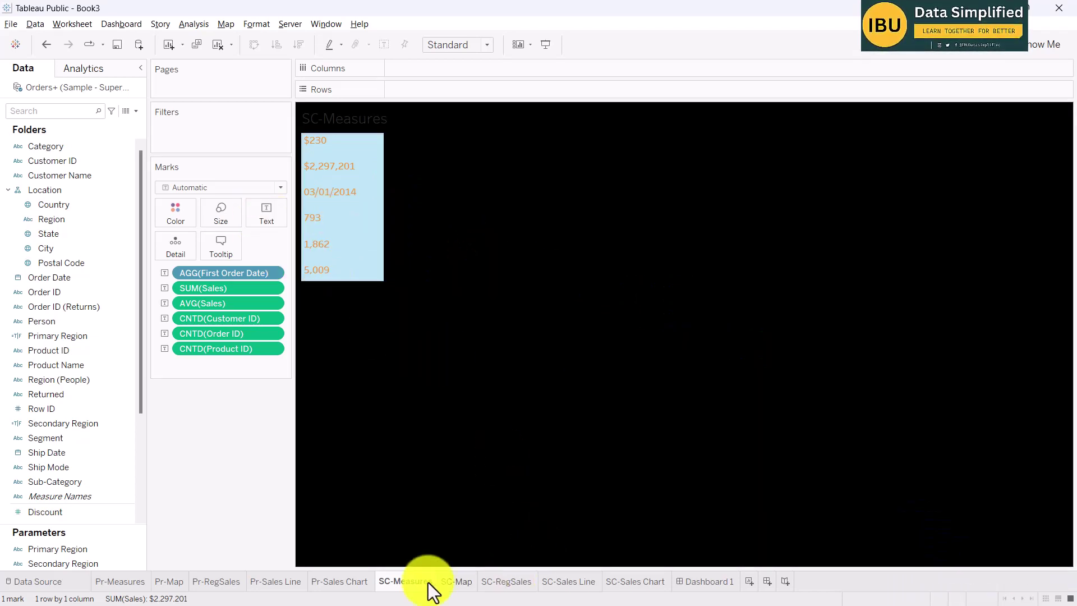
{"action": "left_click", "coordinate": [124, 583]}
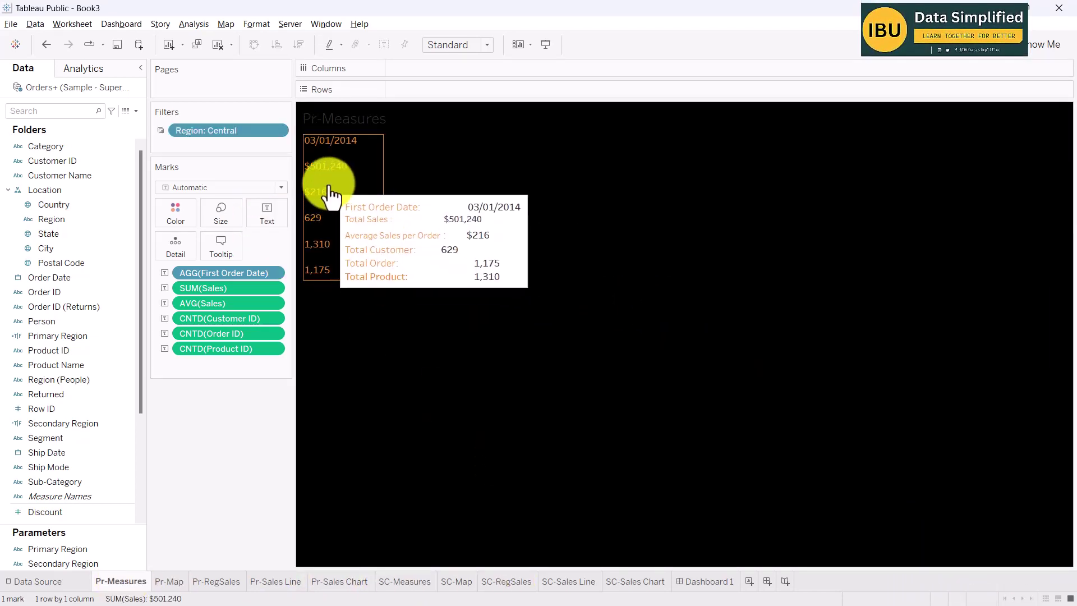
{"action": "left_click", "coordinate": [263, 209]}
{"action": "left_click", "coordinate": [359, 241]}
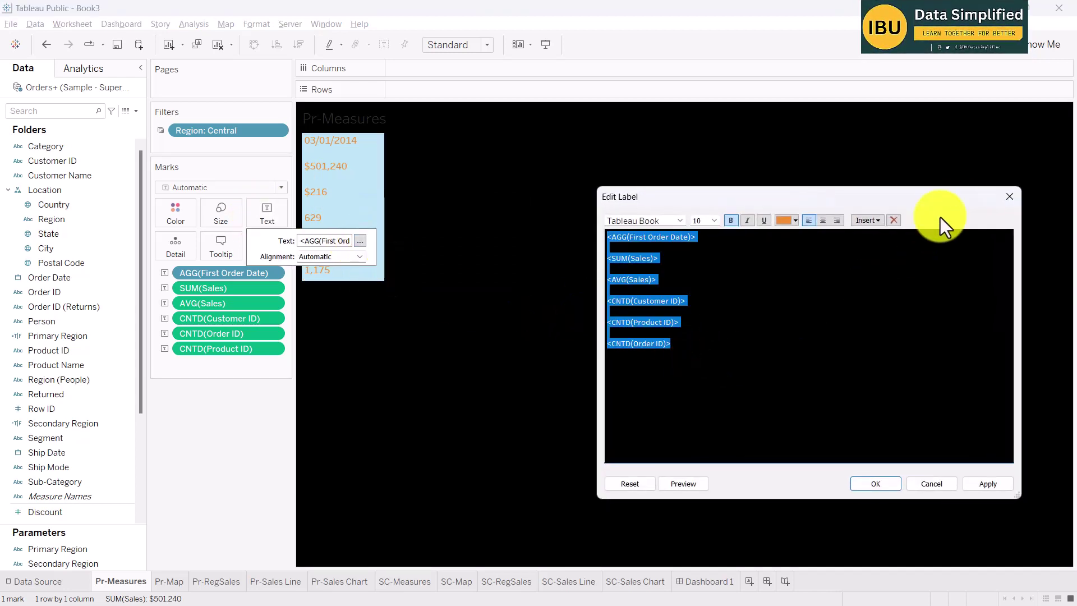
{"action": "left_click", "coordinate": [1010, 197]}
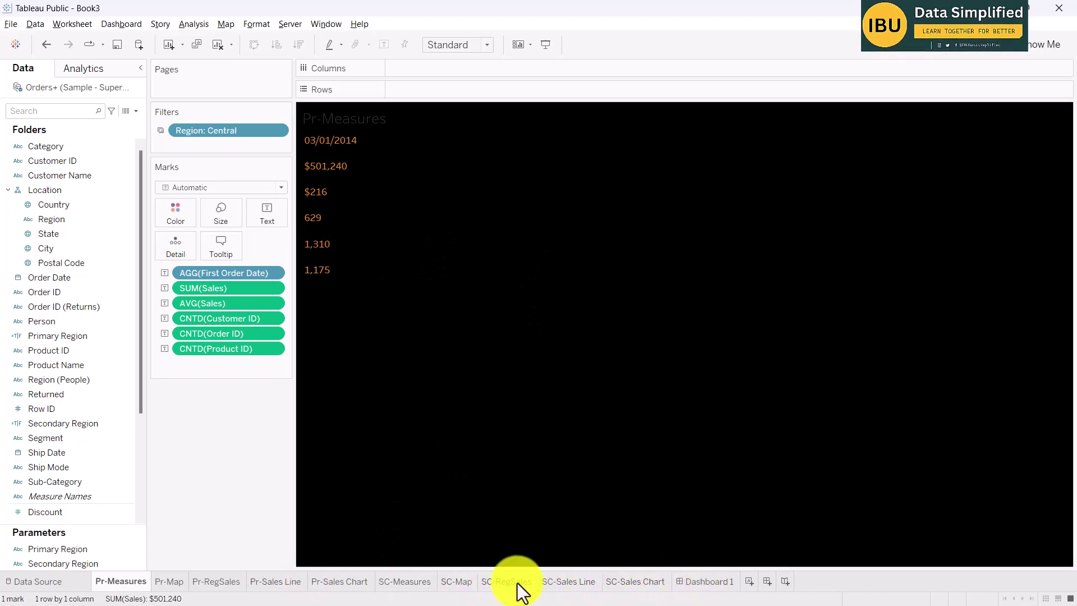
- Reorder the SC-Measures label as First Order Date, SUM(Sales), AVG(Sales), CNTD(Customer ID), CNTD(Product ID), CNTD(Order ID)
{"action": "left_click", "coordinate": [456, 582]}
{"action": "left_click", "coordinate": [428, 583]}
{"action": "mouse_move", "coordinate": [349, 211]}
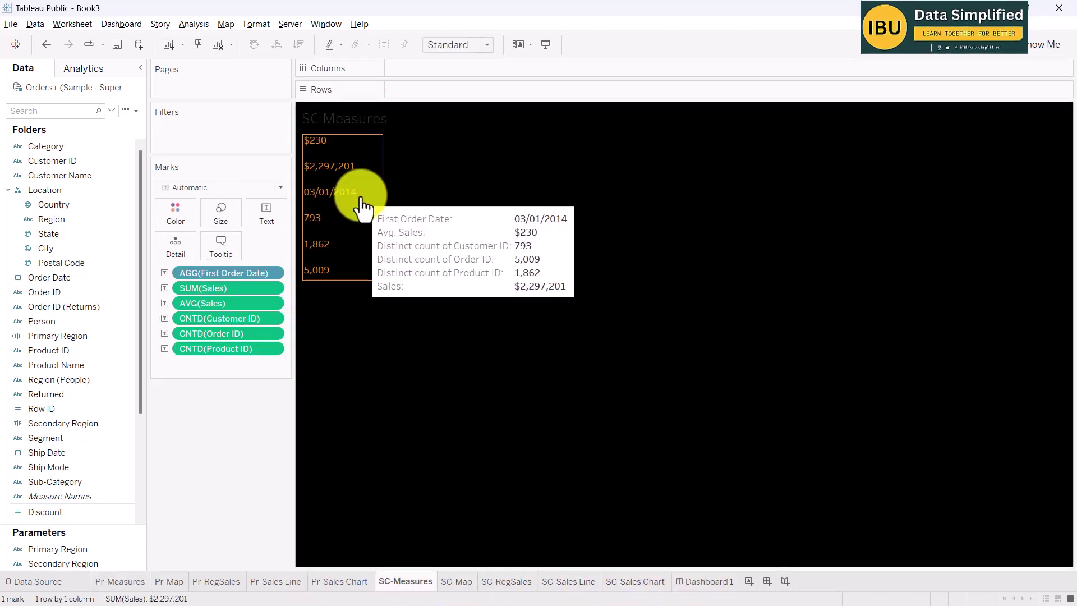
{"action": "left_click", "coordinate": [256, 212]}
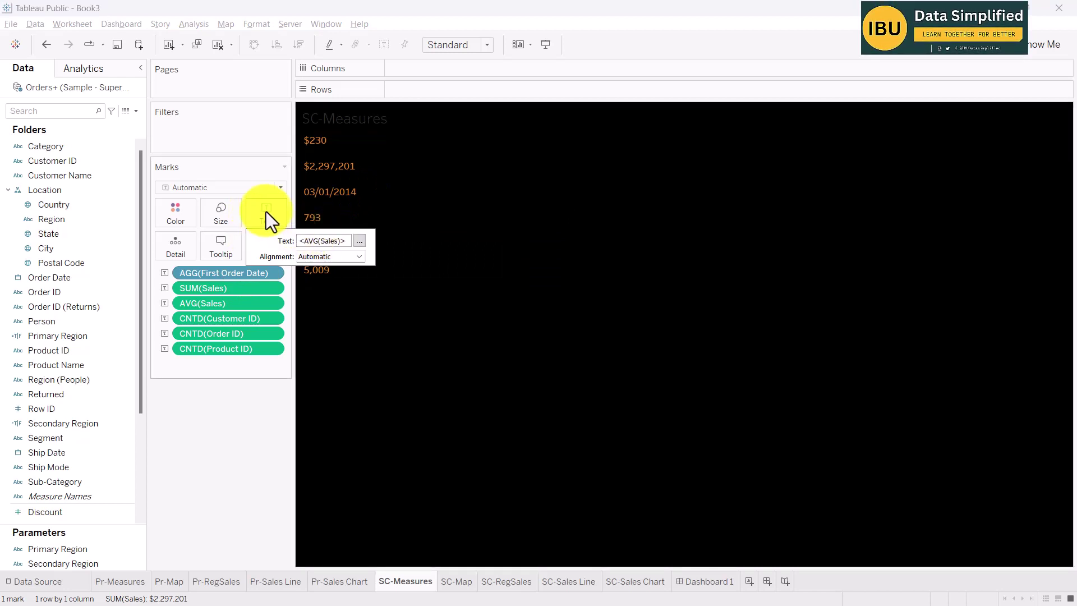
{"action": "left_click", "coordinate": [359, 240]}
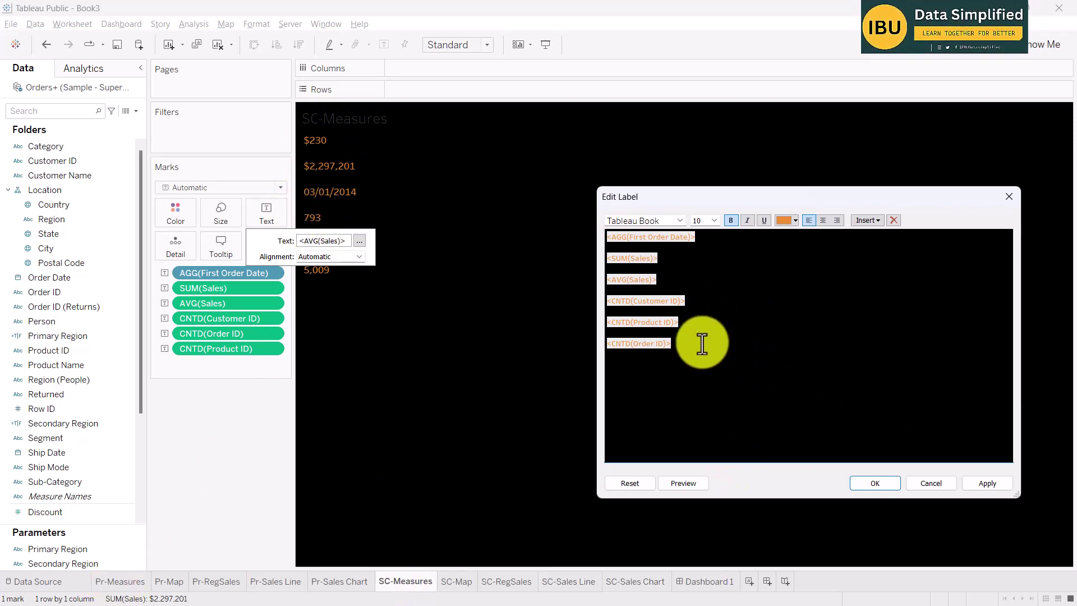
{"action": "left_click", "coordinate": [878, 483]}
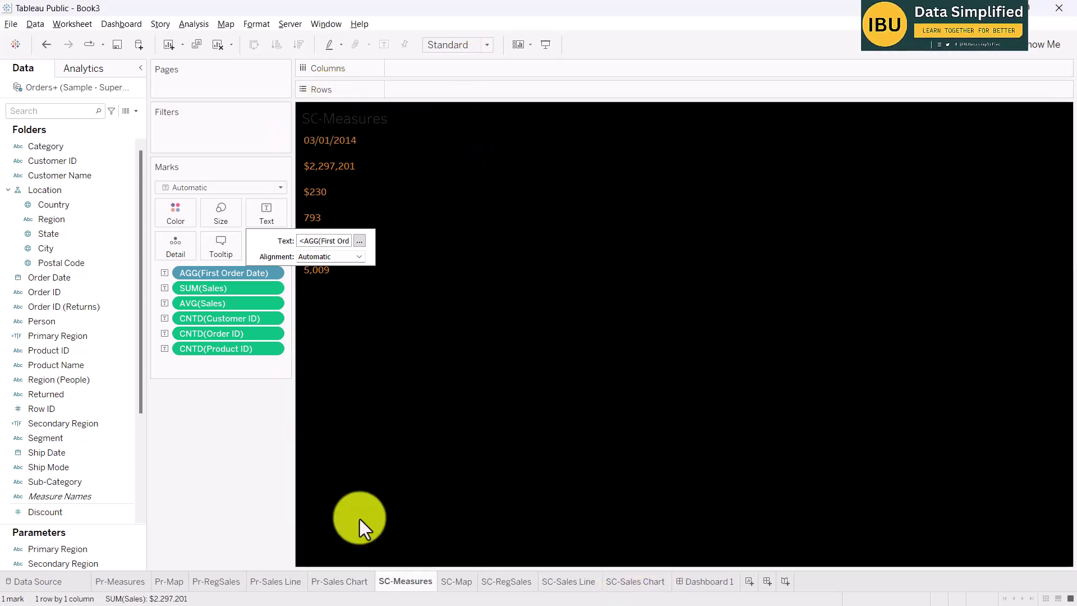
- Return to Dashboard 1 and compare the secondary region's measure values with their captions
{"action": "left_click", "coordinate": [706, 582]}
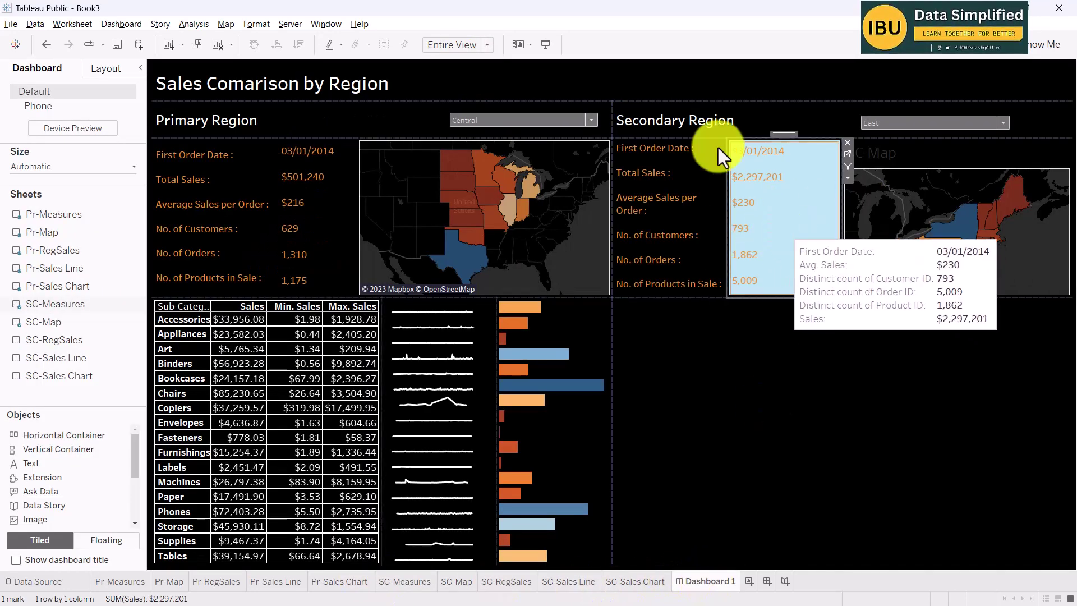
{"action": "left_click", "coordinate": [792, 209]}
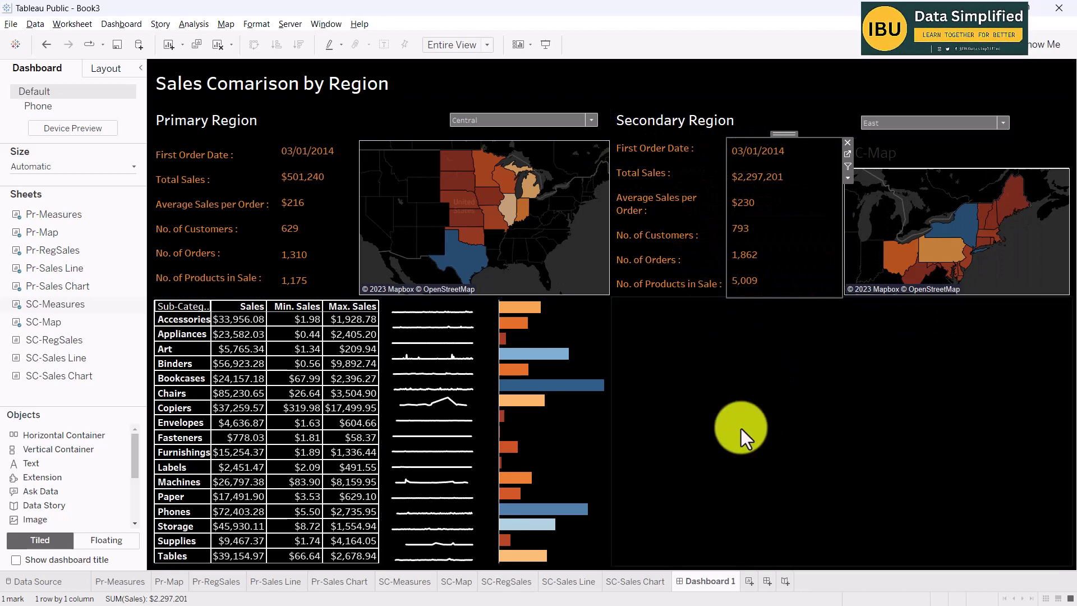
{"action": "mouse_move", "coordinate": [752, 270]}
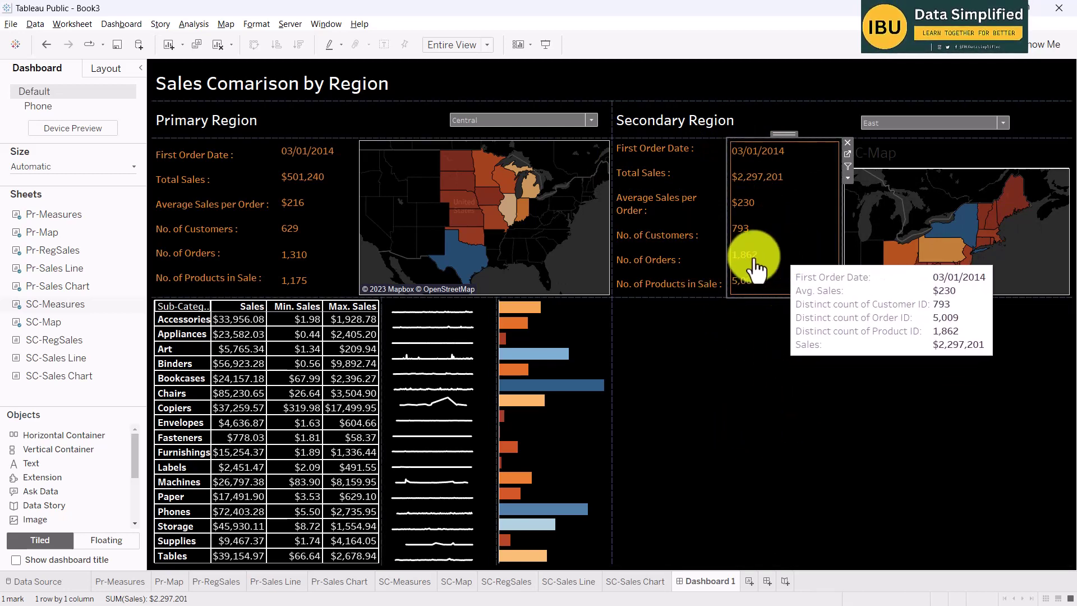
{"action": "left_click", "coordinate": [800, 357]}
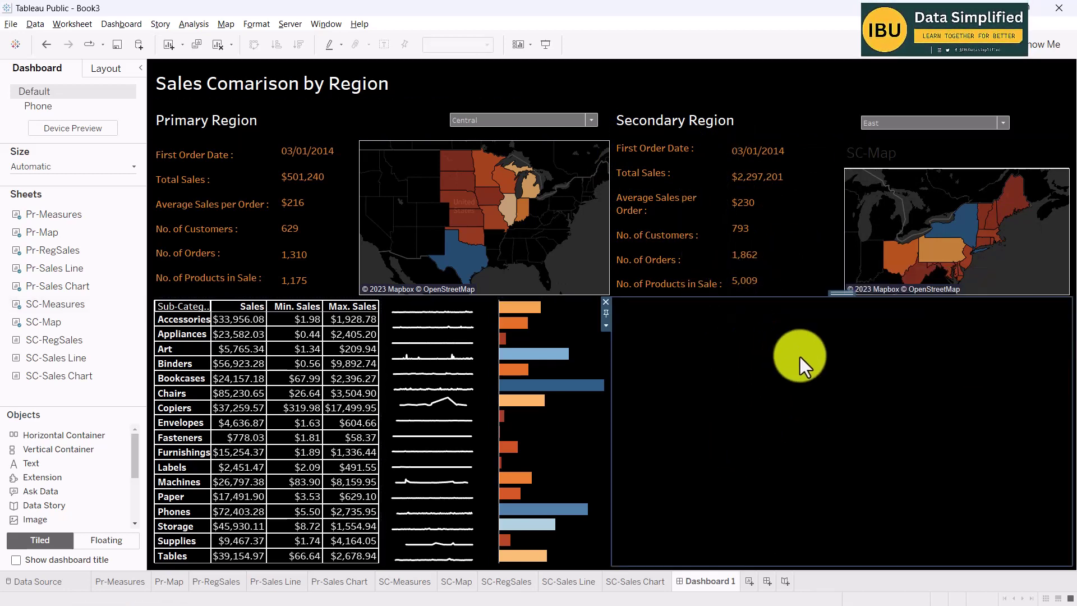
- Hide the SC-Map title on the dashboard
{"action": "left_click", "coordinate": [947, 160]}
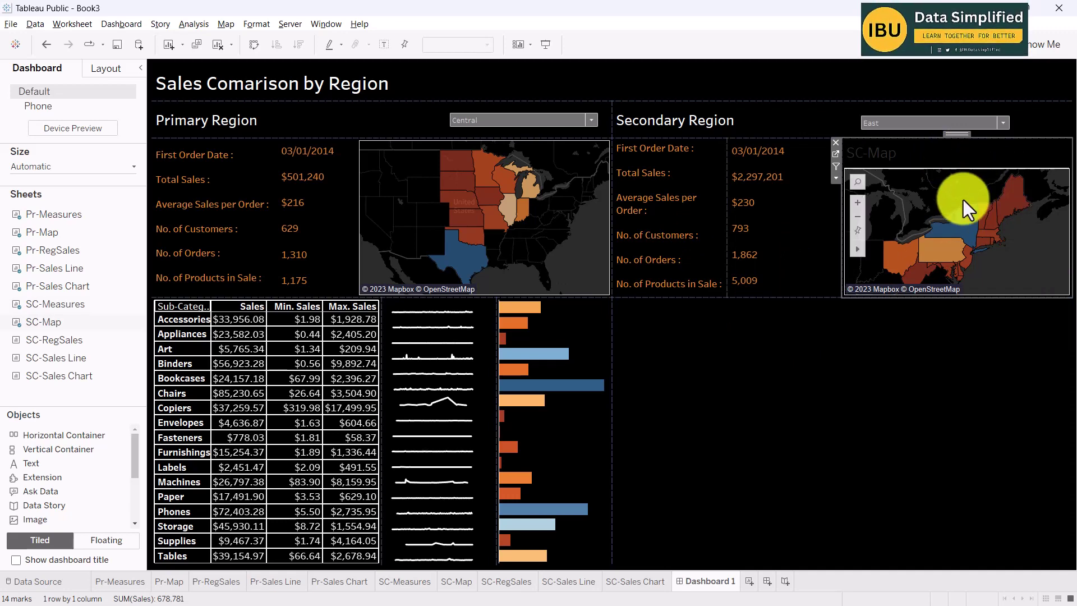
{"action": "left_click", "coordinate": [914, 335]}
{"action": "mouse_move", "coordinate": [920, 244]}
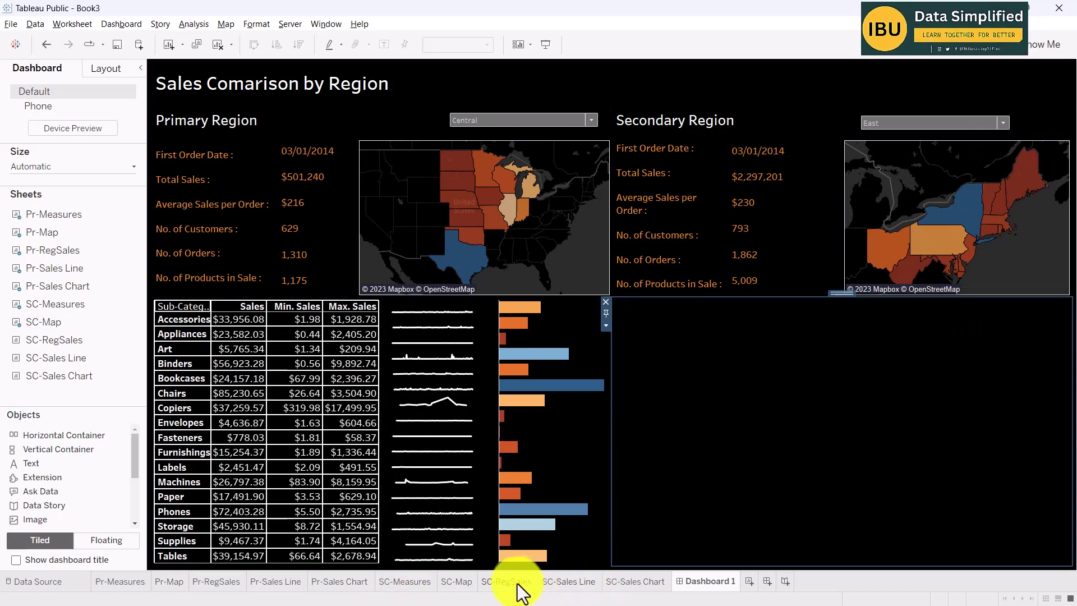
- Add the SC-RegSales sheet to the empty area below the secondary region's measures and hide its title
{"action": "mouse_move", "coordinate": [66, 347]}
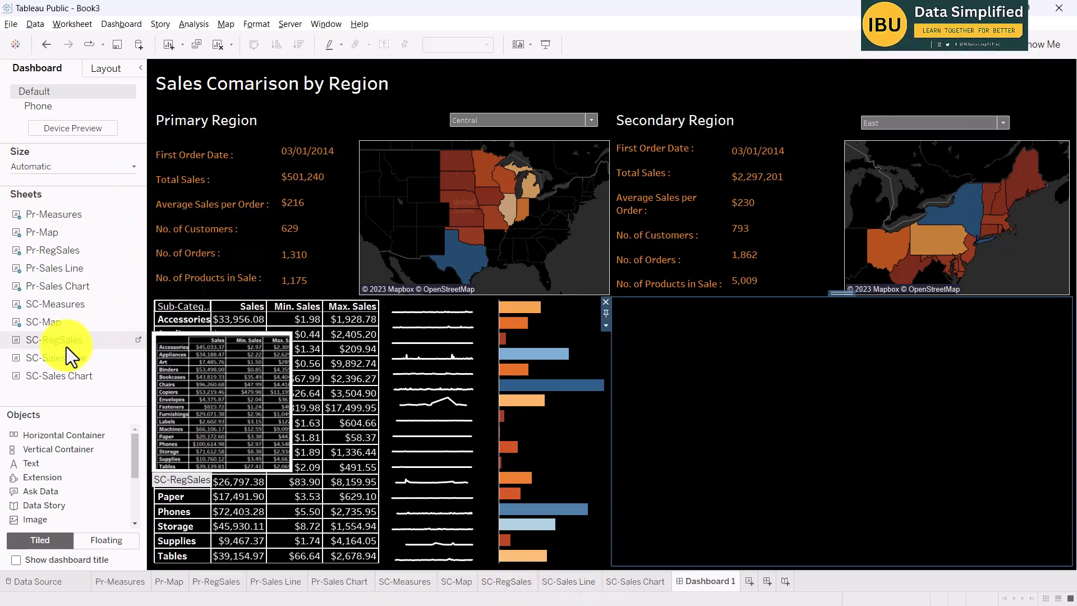
{"action": "left_click_drag", "start_coordinate": [62, 339], "coordinate": [679, 442]}
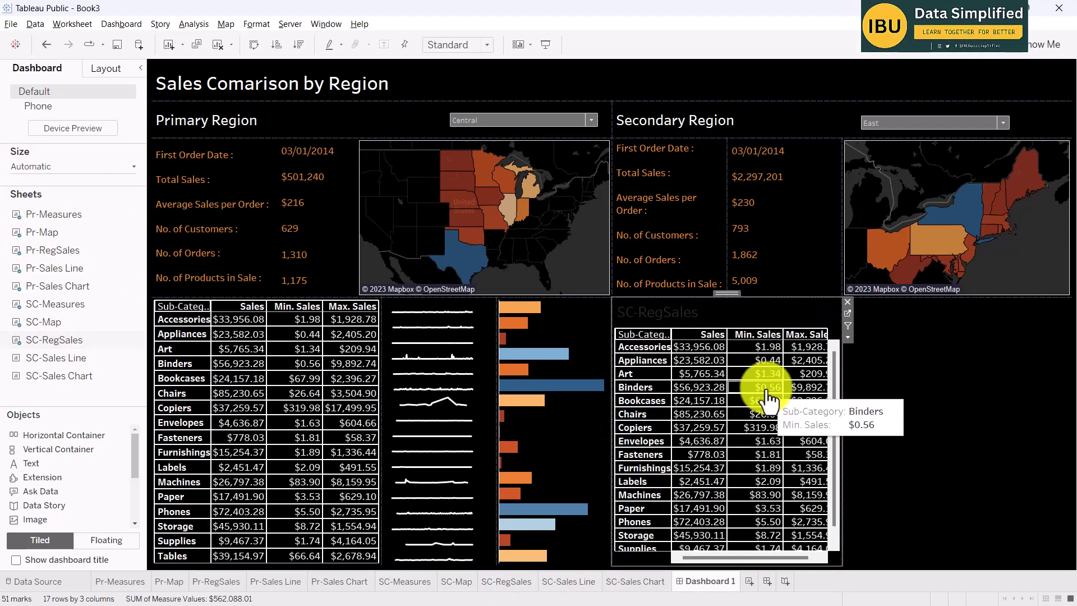
{"action": "right_click", "coordinate": [772, 311]}
{"action": "left_click", "coordinate": [813, 342]}
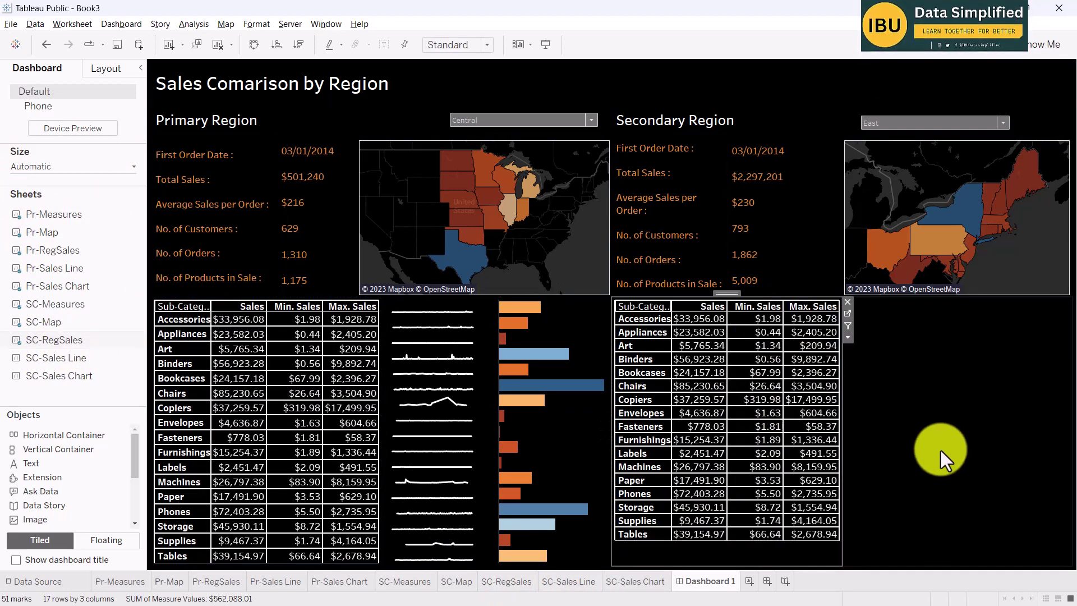
- Set the SC-RegSales worksheet's fit to Entire View and return to Dashboard 1
{"action": "right_click", "coordinate": [851, 338]}
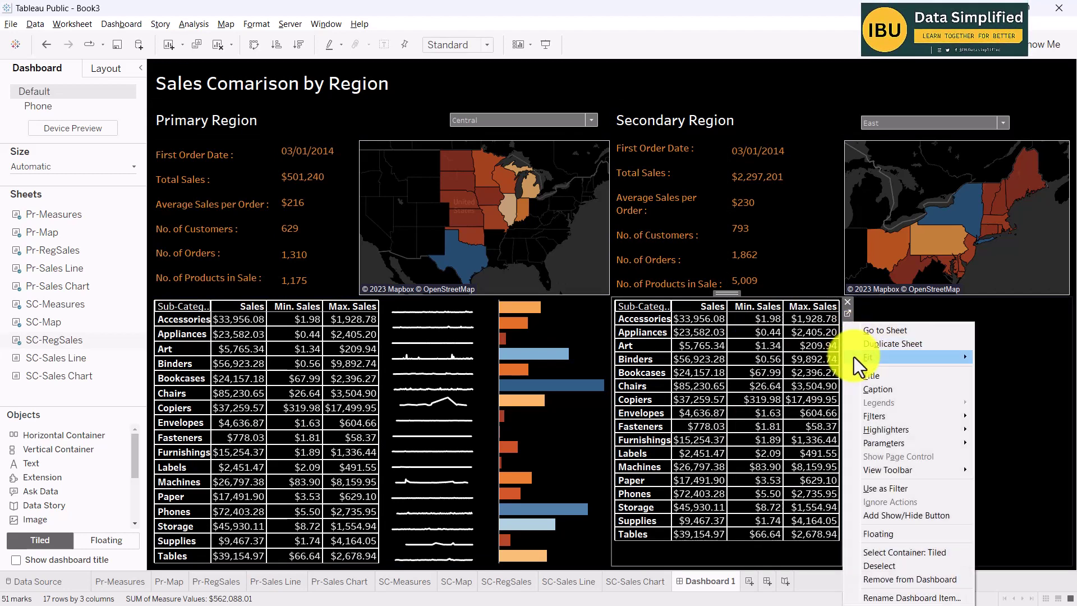
{"action": "left_click", "coordinate": [858, 314]}
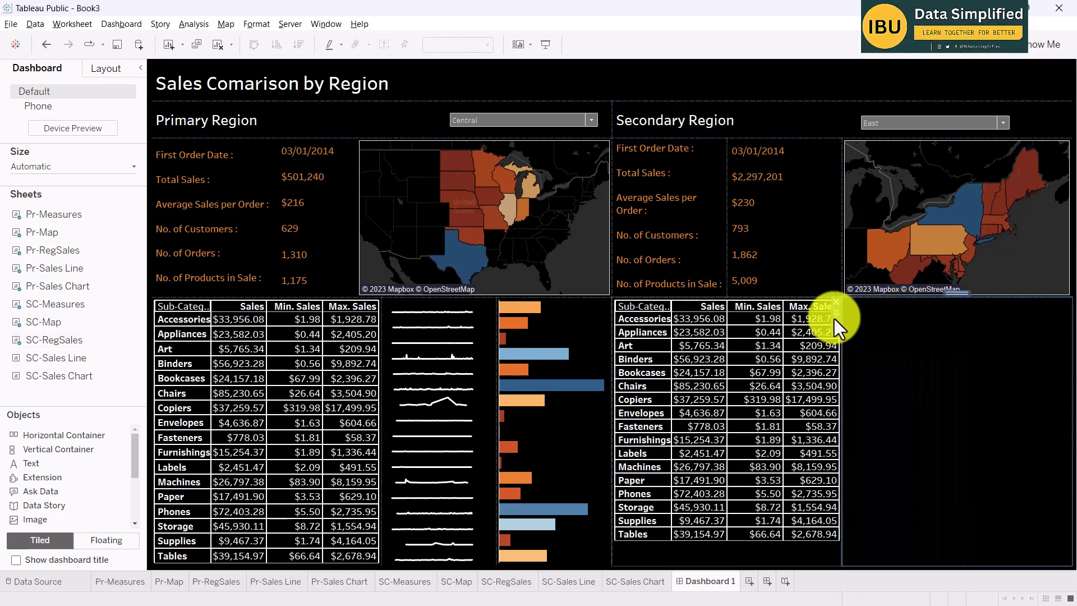
{"action": "left_click", "coordinate": [828, 345]}
{"action": "left_click", "coordinate": [849, 314]}
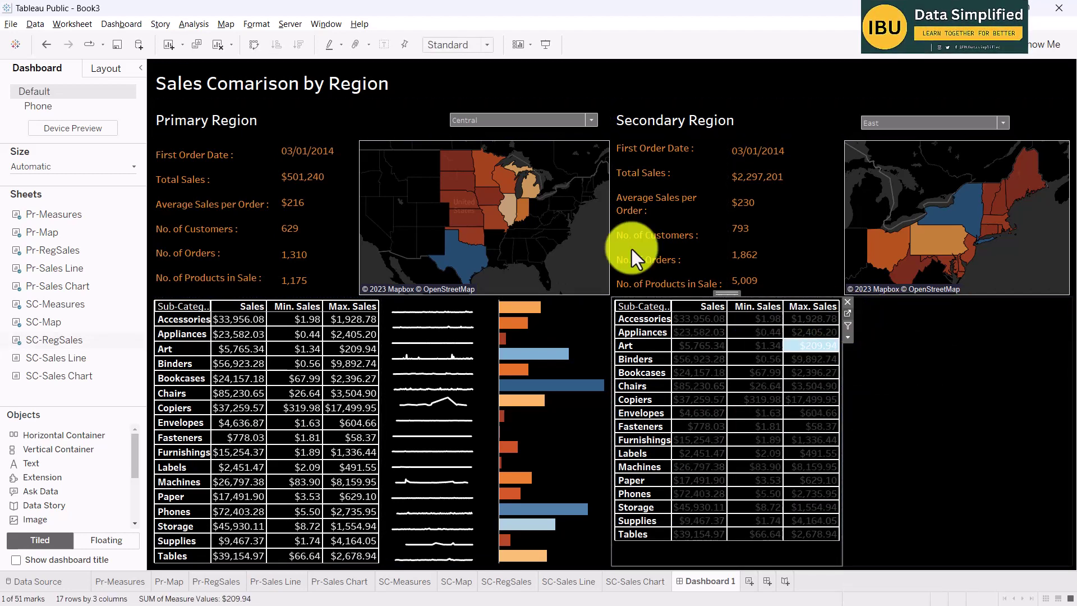
{"action": "left_click", "coordinate": [487, 44]}
{"action": "left_click", "coordinate": [448, 95]}
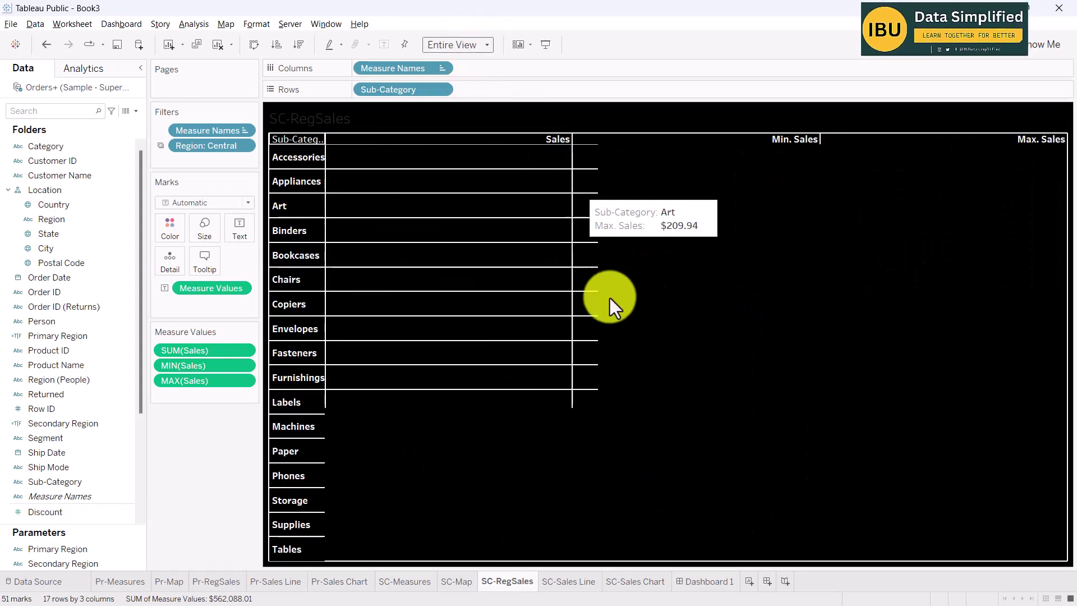
{"action": "left_click", "coordinate": [699, 581]}
{"action": "left_click", "coordinate": [924, 459]}
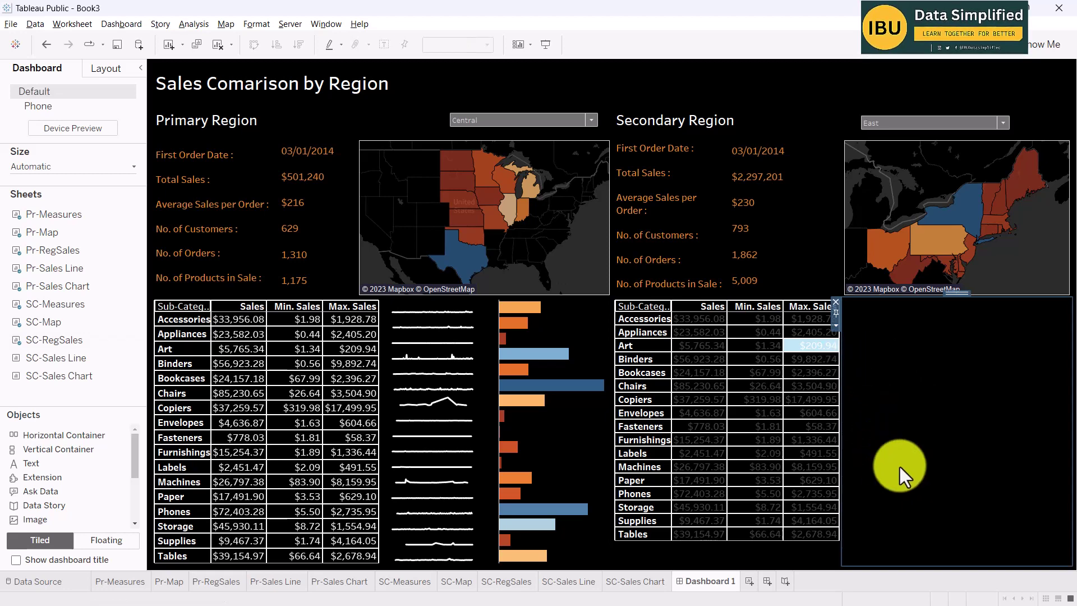
- Fit the SC-RegSales table on the dashboard to Entire View and clear the cell selection
{"action": "left_click", "coordinate": [757, 453]}
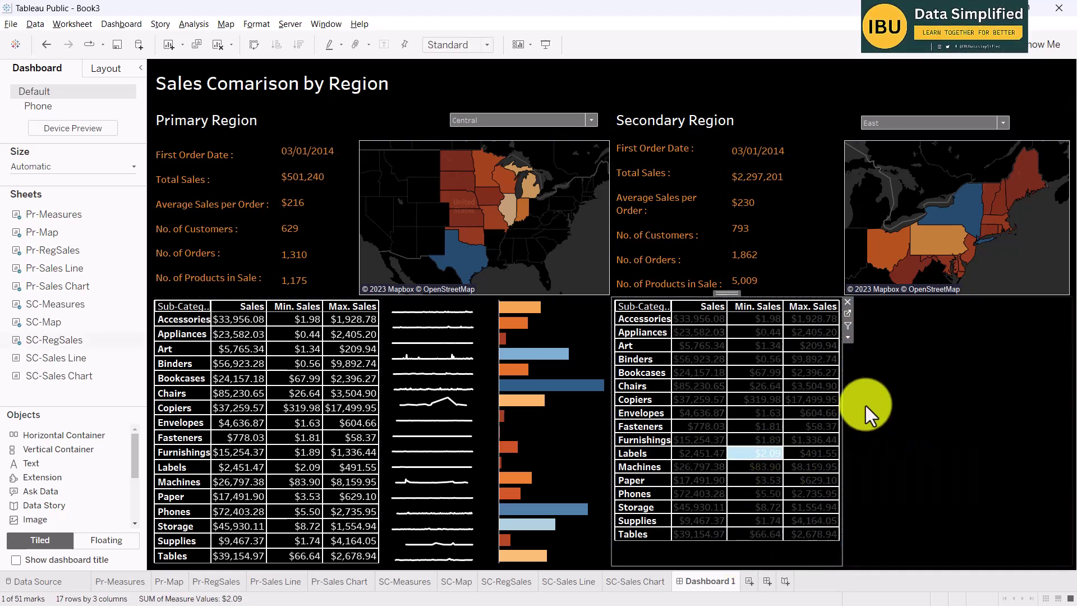
{"action": "left_click", "coordinate": [826, 359]}
{"action": "right_click", "coordinate": [848, 340]}
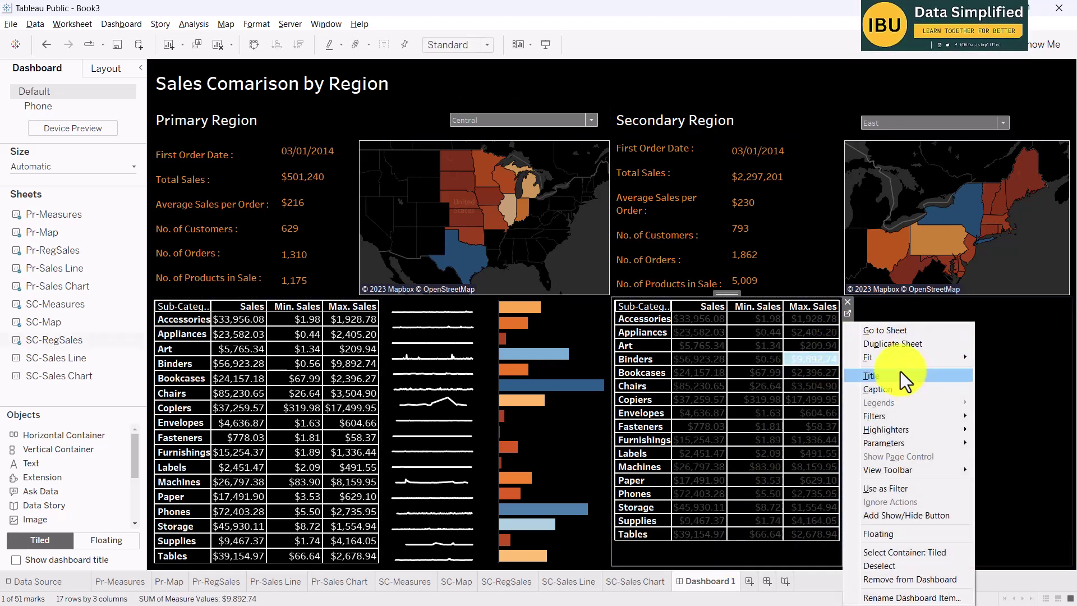
{"action": "mouse_move", "coordinate": [946, 357]}
{"action": "left_click", "coordinate": [1007, 398]}
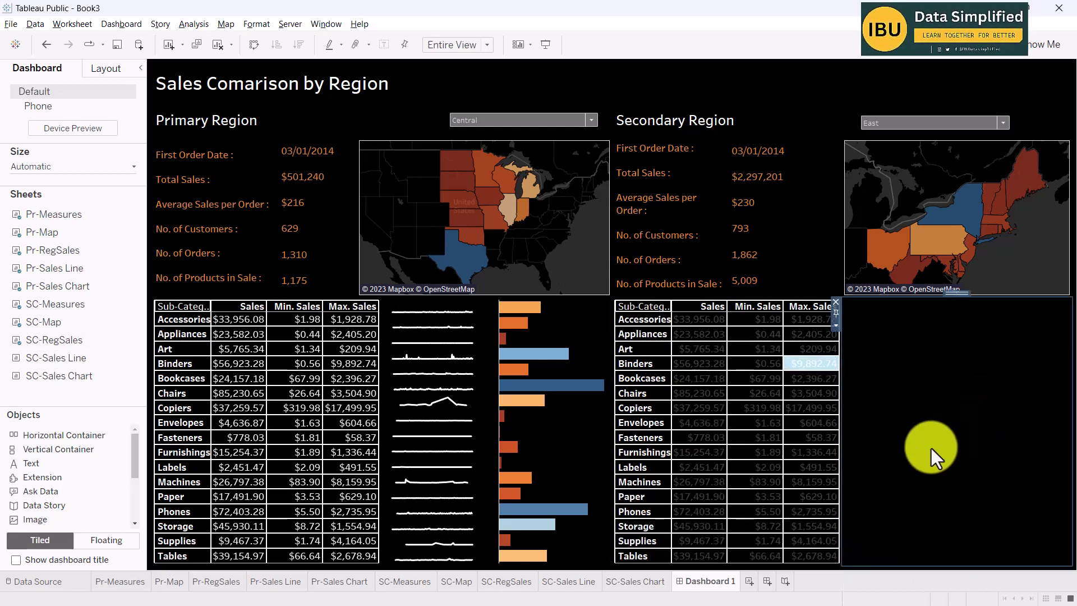
{"action": "left_click", "coordinate": [794, 361]}
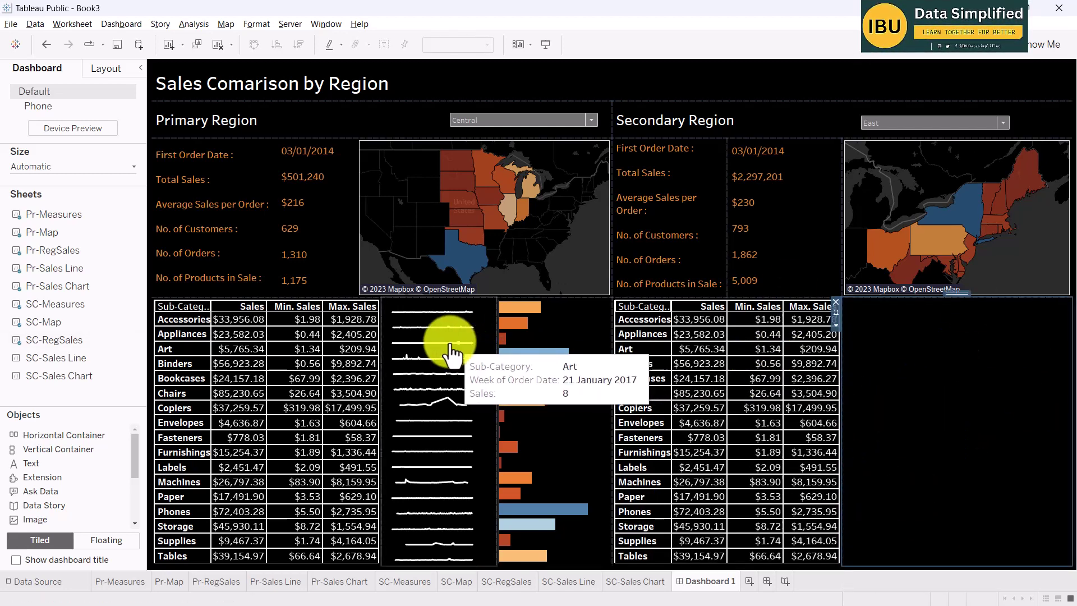
- Add the SC-Sales Line sheet beside the secondary region's sales table and hide its title
{"action": "left_click_drag", "start_coordinate": [59, 362], "coordinate": [875, 487]}
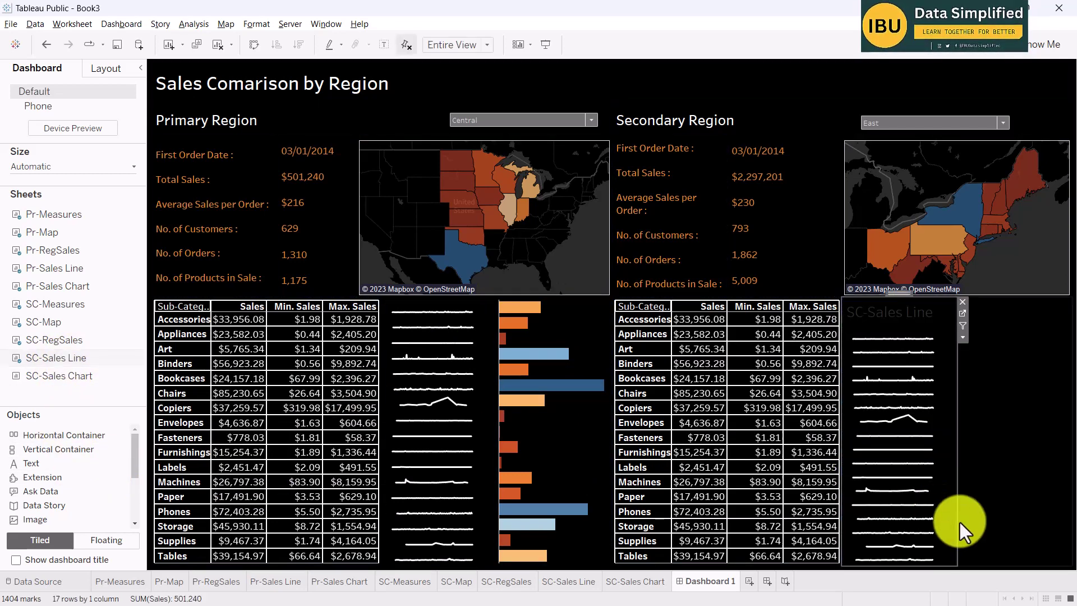
{"action": "right_click", "coordinate": [917, 320]}
{"action": "left_click", "coordinate": [954, 354]}
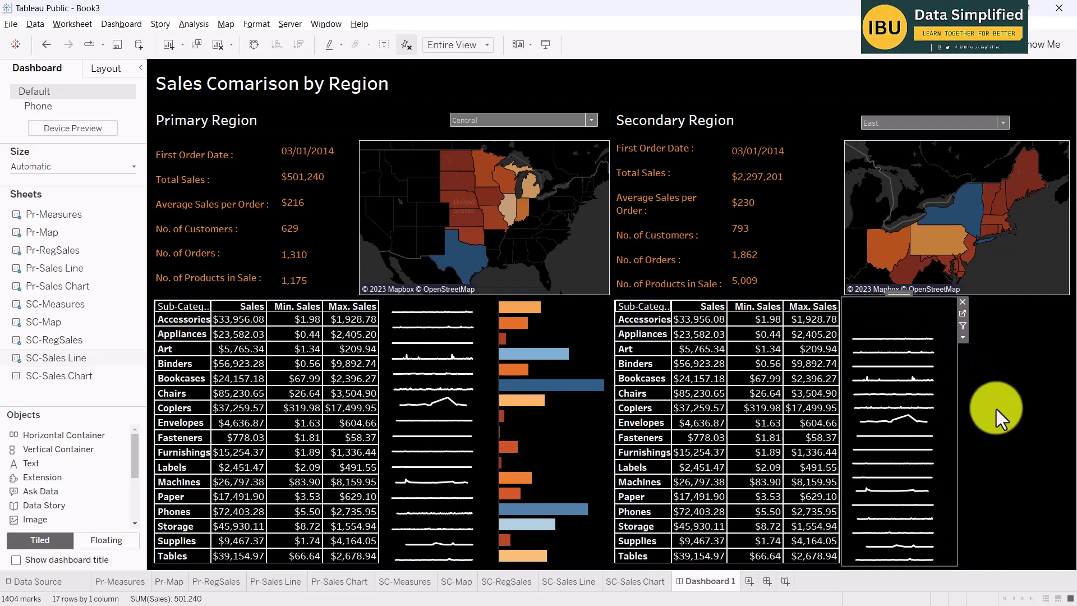
- Set the SC-Sales Line sheet's fit to Entire View on the dashboard
{"action": "right_click", "coordinate": [967, 338]}
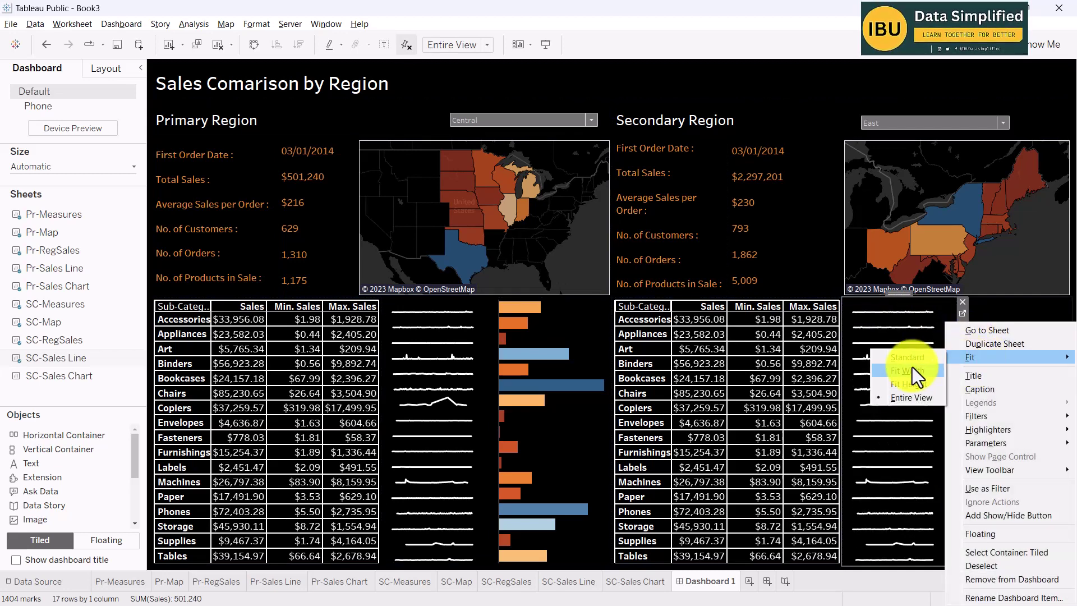
{"action": "left_click", "coordinate": [905, 398]}
{"action": "left_click", "coordinate": [1028, 336]}
- Add the SC-Sales Chart sheet beside the secondary region's line charts and hide its title
{"action": "mouse_move", "coordinate": [56, 375]}
{"action": "left_mouse_down"}
{"action": "mouse_move", "coordinate": [62, 365]}
{"action": "mouse_move", "coordinate": [44, 375]}
{"action": "mouse_move", "coordinate": [967, 426]}
{"action": "mouse_move", "coordinate": [998, 413]}
{"action": "mouse_move", "coordinate": [998, 449]}
{"action": "left_mouse_up"}
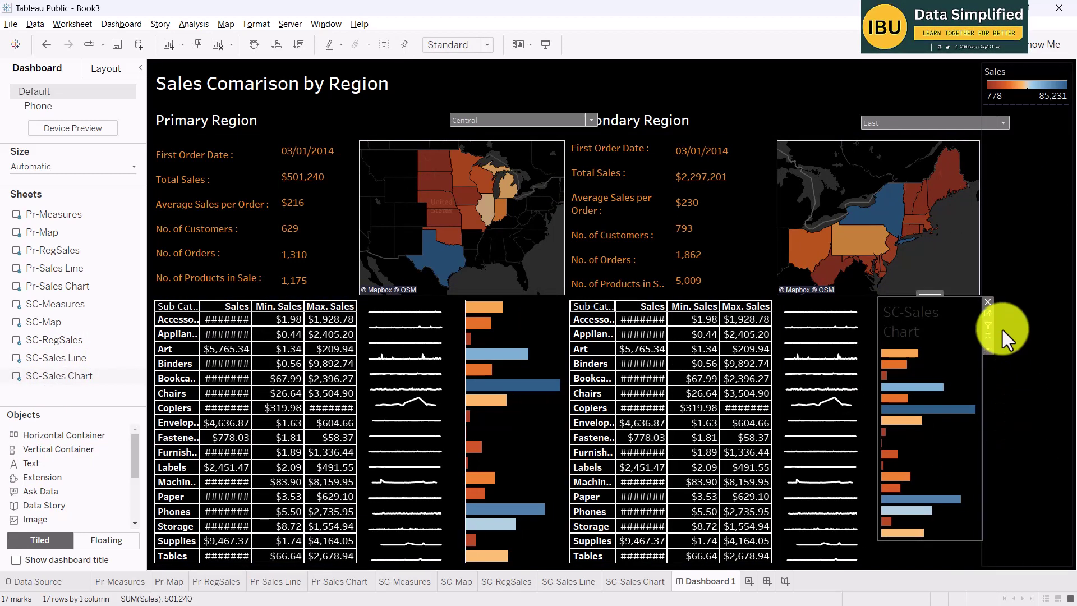
{"action": "right_click", "coordinate": [938, 318]}
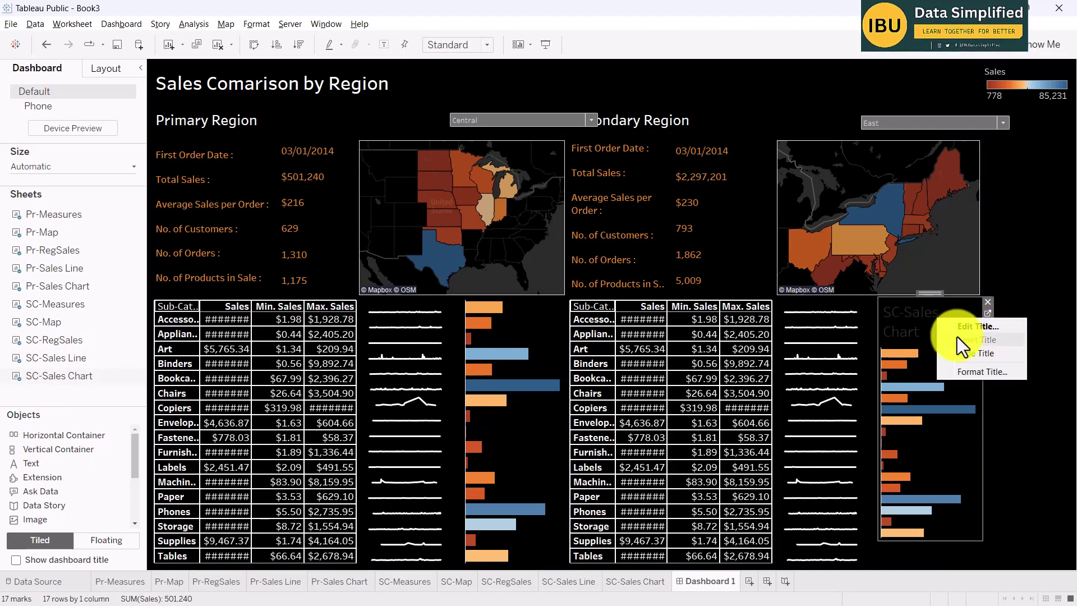
{"action": "left_click", "coordinate": [978, 357]}
- Fit the SC-Sales Chart bars on the dashboard to Entire View
{"action": "left_click", "coordinate": [988, 349]}
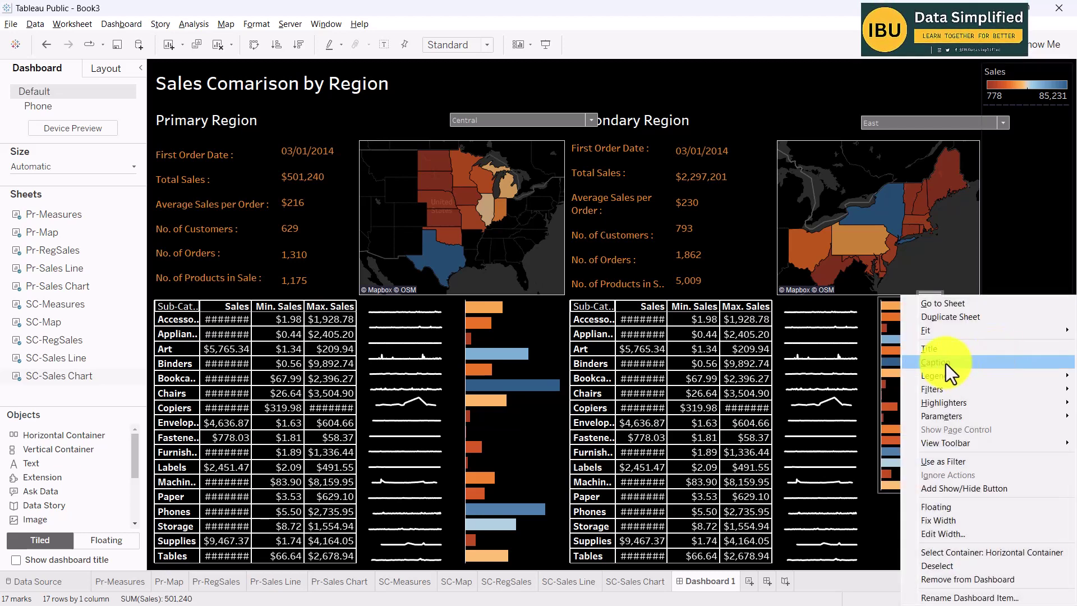
{"action": "mouse_move", "coordinate": [942, 335]}
{"action": "left_click", "coordinate": [870, 370]}
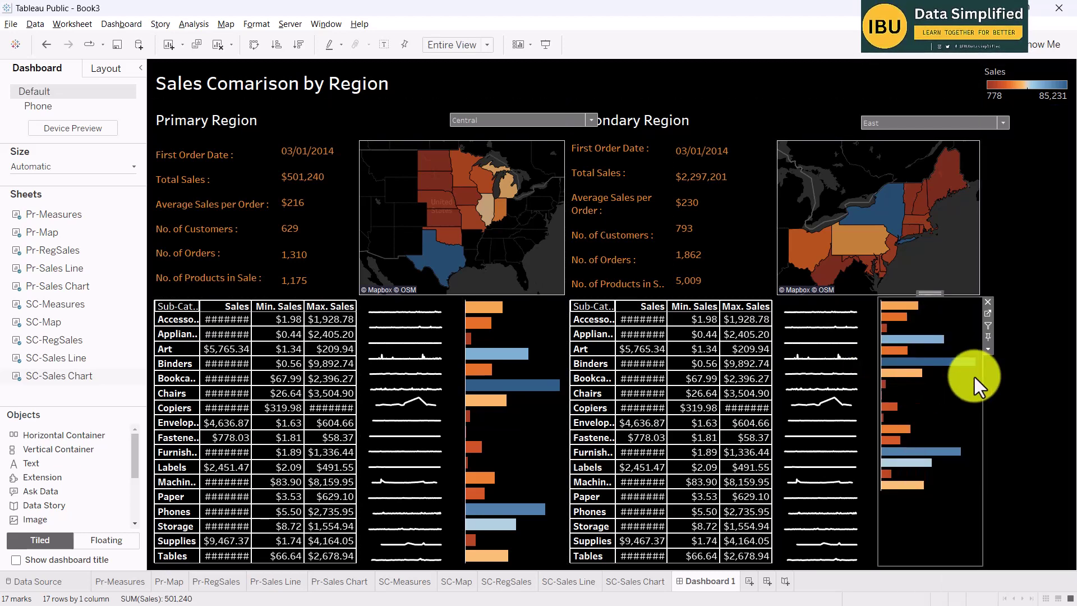
- Delete the layout container holding the Sales color legend from the dashboard
{"action": "left_click", "coordinate": [994, 83]}
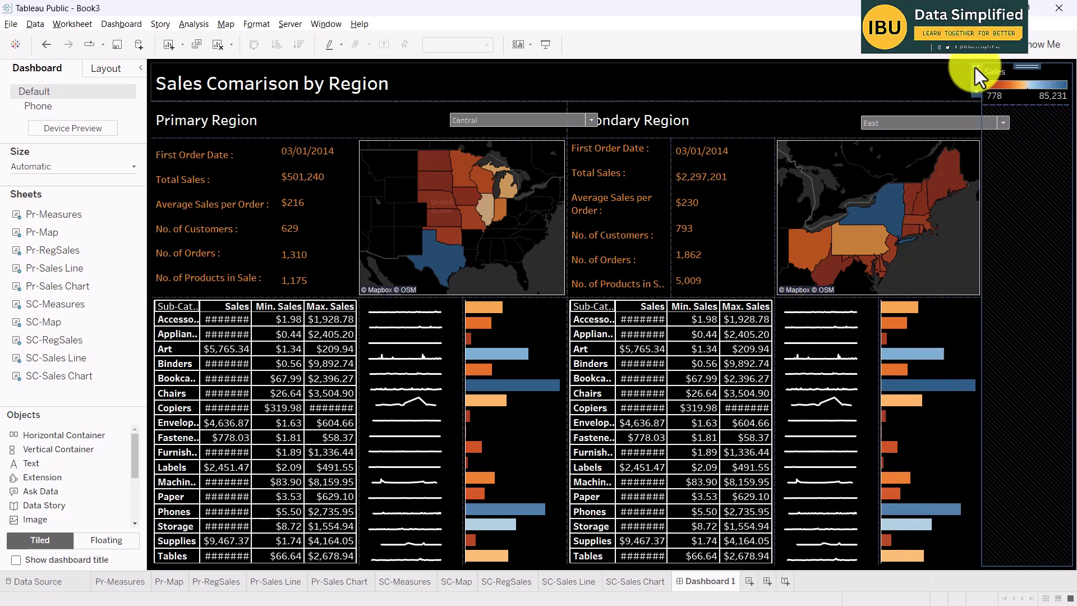
{"action": "left_click", "coordinate": [975, 67]}
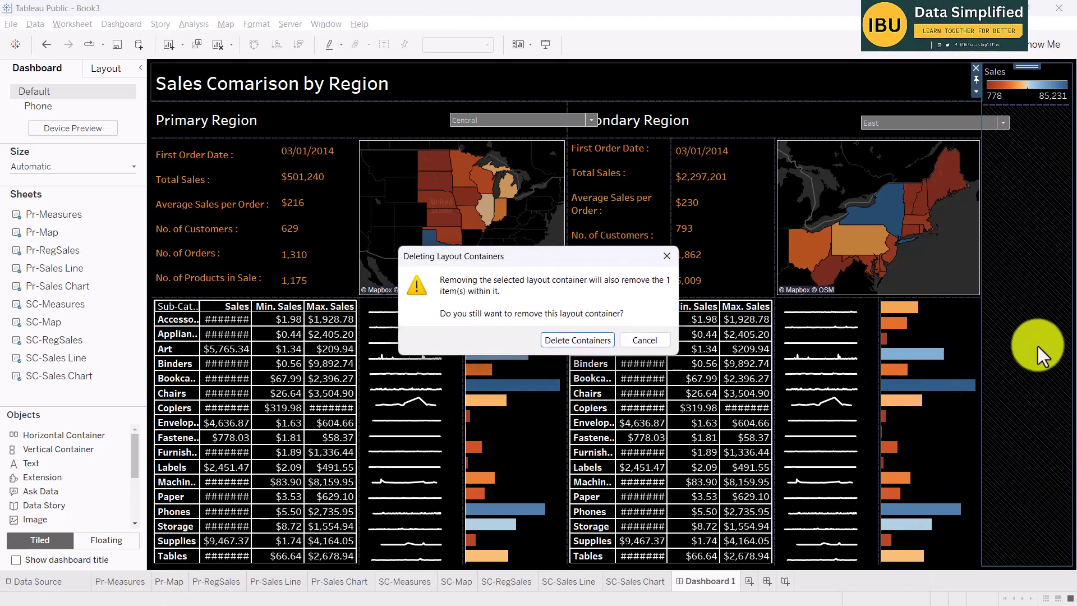
{"action": "left_click", "coordinate": [586, 337]}
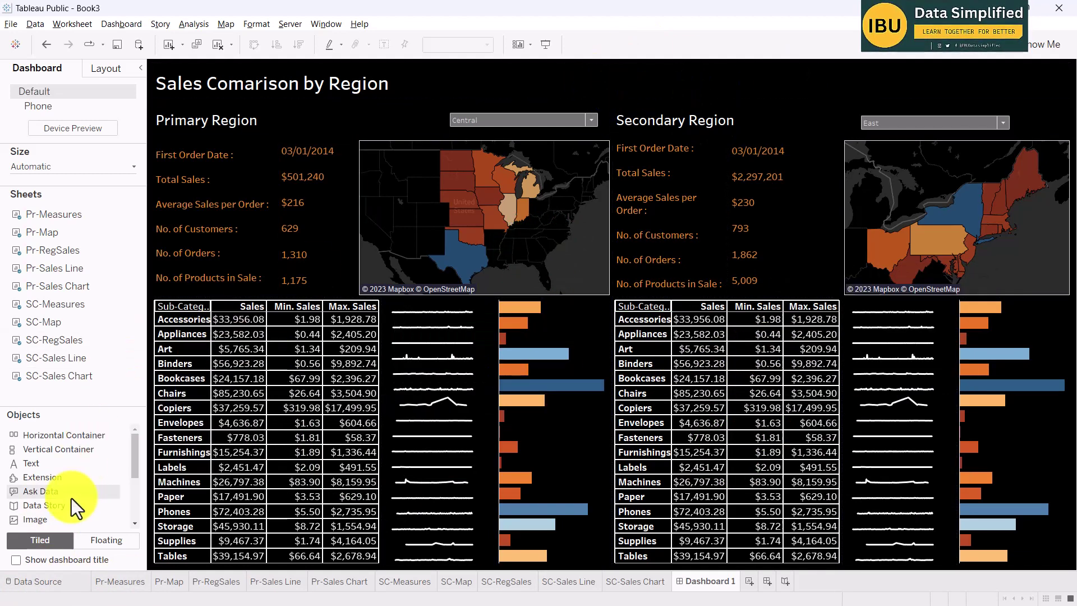
- Add a Download object beside the dashboard title, above the Secondary Region heading
{"action": "scroll", "coordinate": [84, 500], "scroll_direction": "down", "scroll_amount": 5}
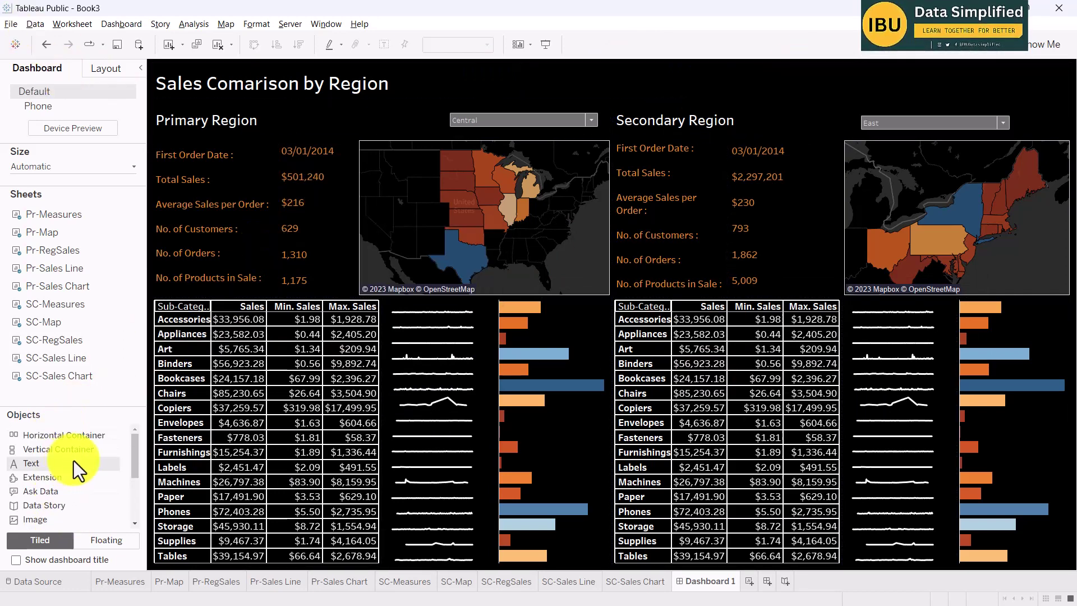
{"action": "scroll", "coordinate": [66, 463], "scroll_direction": "up", "scroll_amount": 3}
{"action": "scroll", "coordinate": [50, 497], "scroll_direction": "down", "scroll_amount": 2}
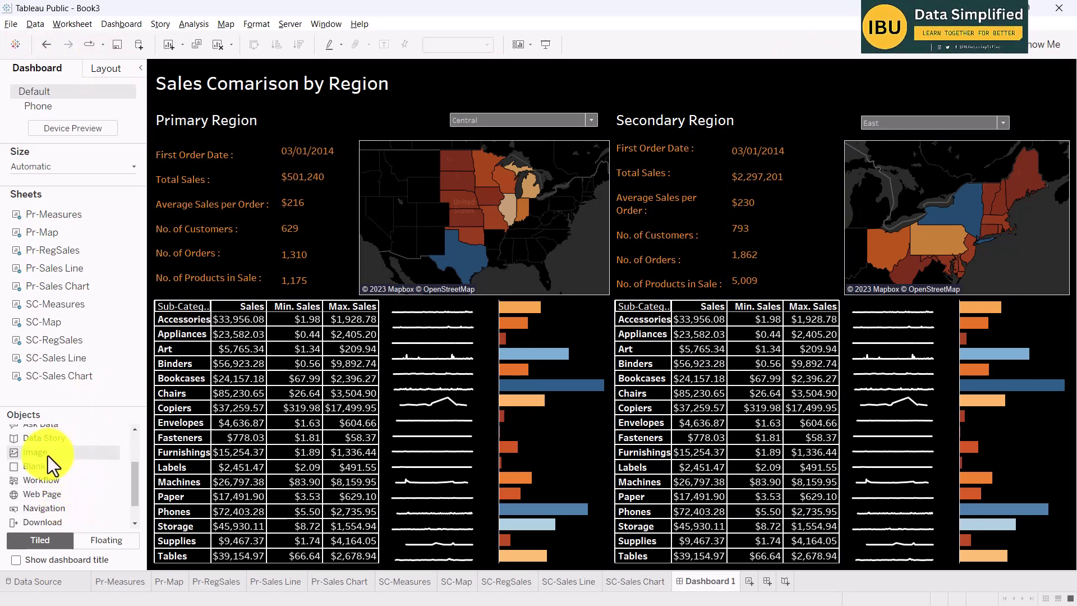
{"action": "scroll", "coordinate": [45, 514], "scroll_direction": "down", "scroll_amount": 2}
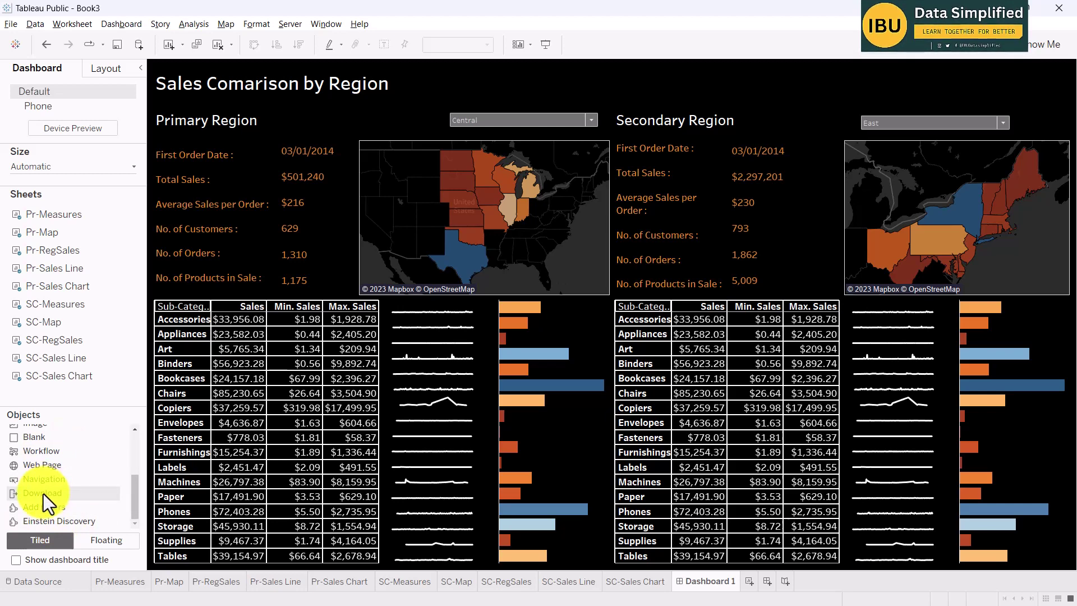
{"action": "left_click_drag", "start_coordinate": [43, 494], "coordinate": [862, 84]}
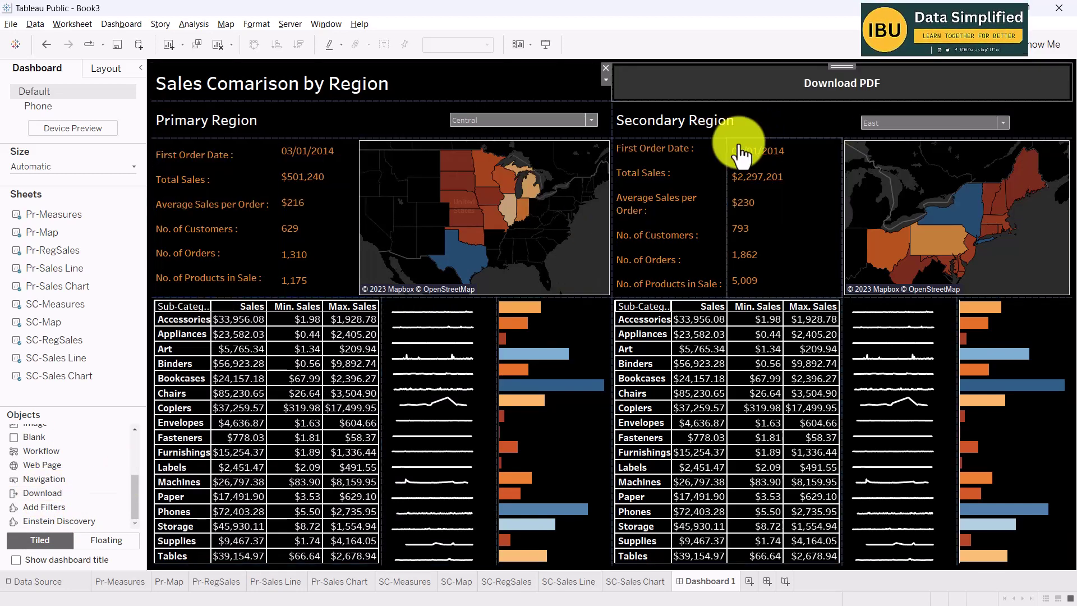
- Make the Download PDF button floating, place it in the dashboard's upper-right corner and adjust its width
{"action": "left_click", "coordinate": [606, 80]}
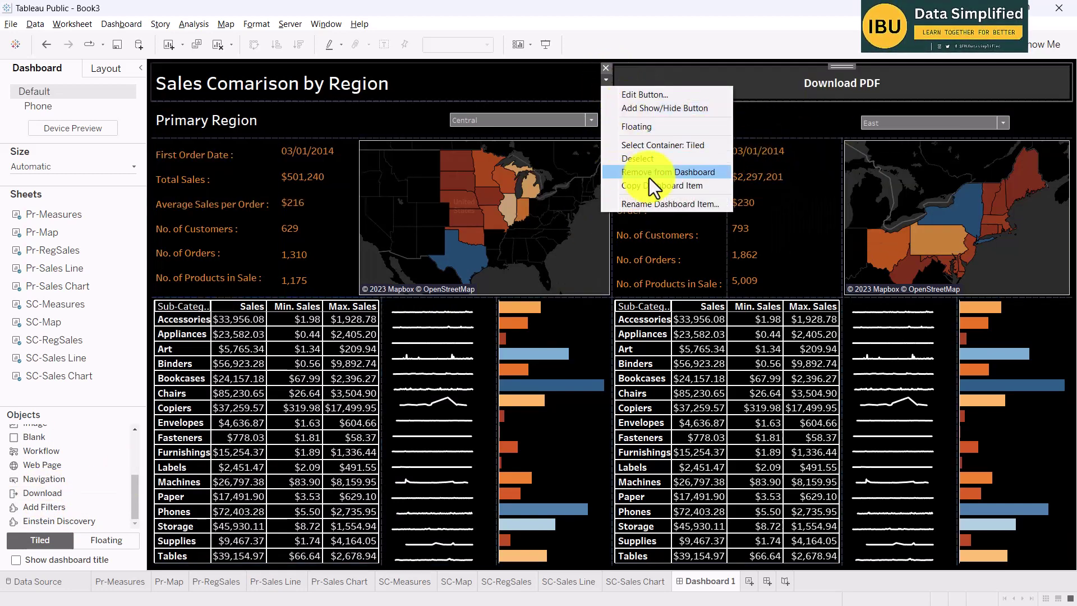
{"action": "left_click", "coordinate": [648, 126]}
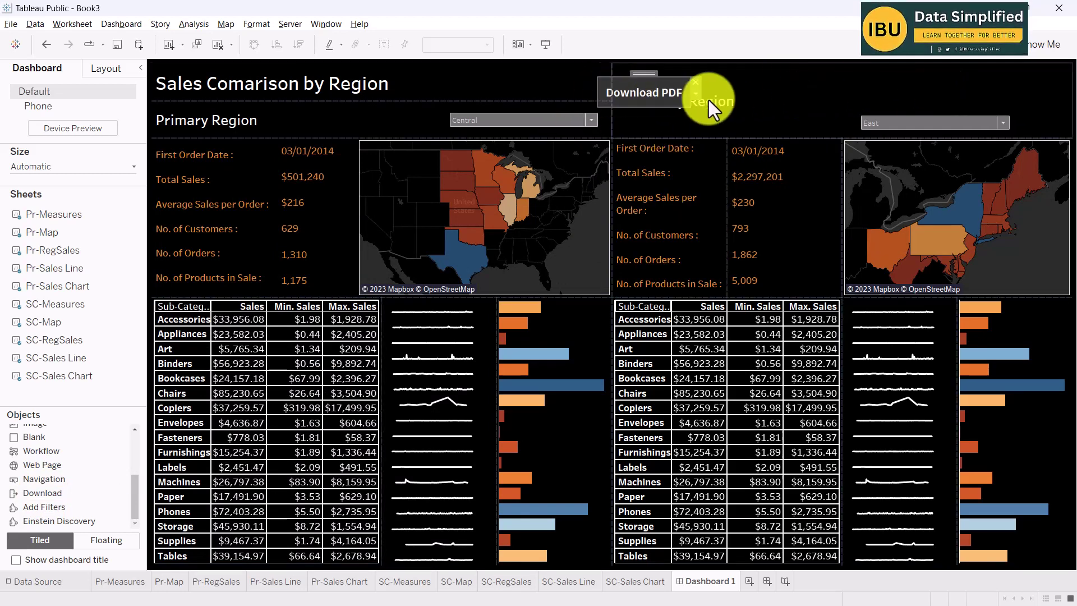
{"action": "left_click_drag", "start_coordinate": [684, 75], "coordinate": [996, 67]}
{"action": "left_click_drag", "start_coordinate": [942, 96], "coordinate": [932, 96]}
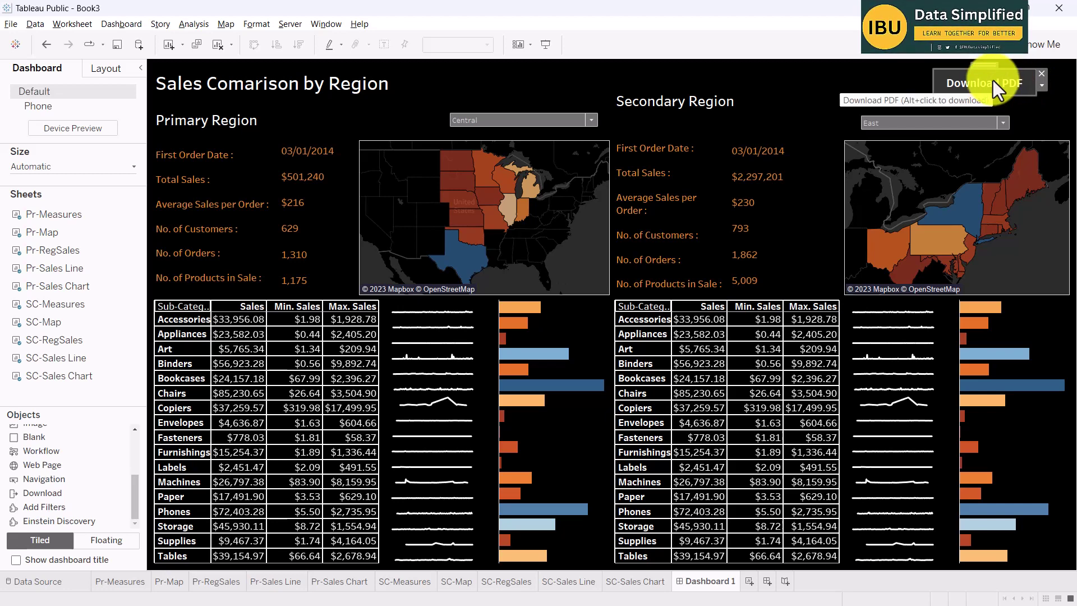
- Try the Download PDF button with the active sheet on A4 landscape paper, and close the export without saving a file
{"action": "left_click", "coordinate": [993, 80]}
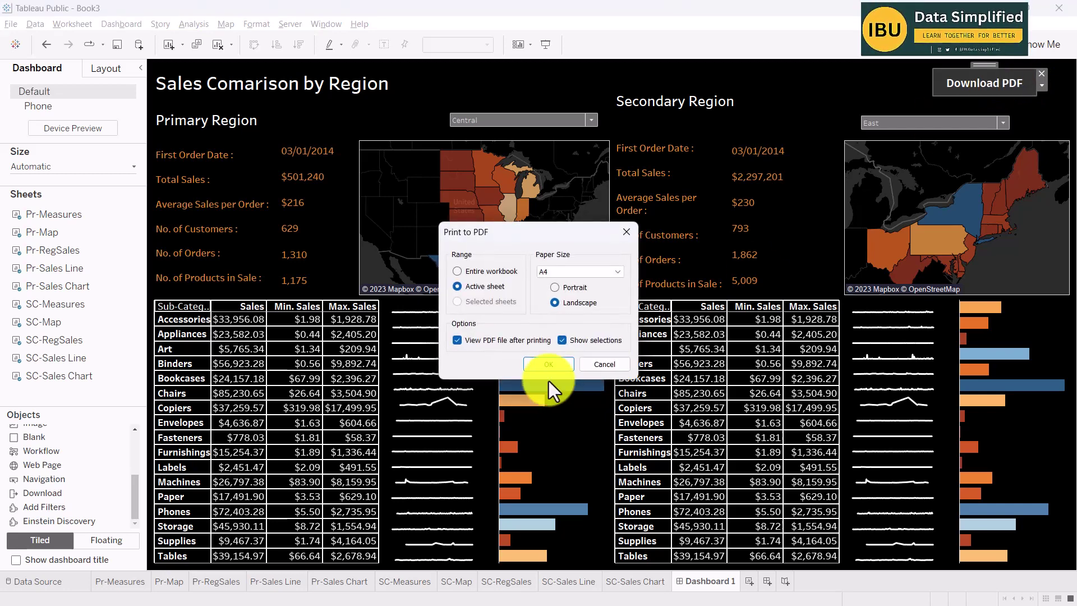
{"action": "left_click", "coordinate": [603, 271]}
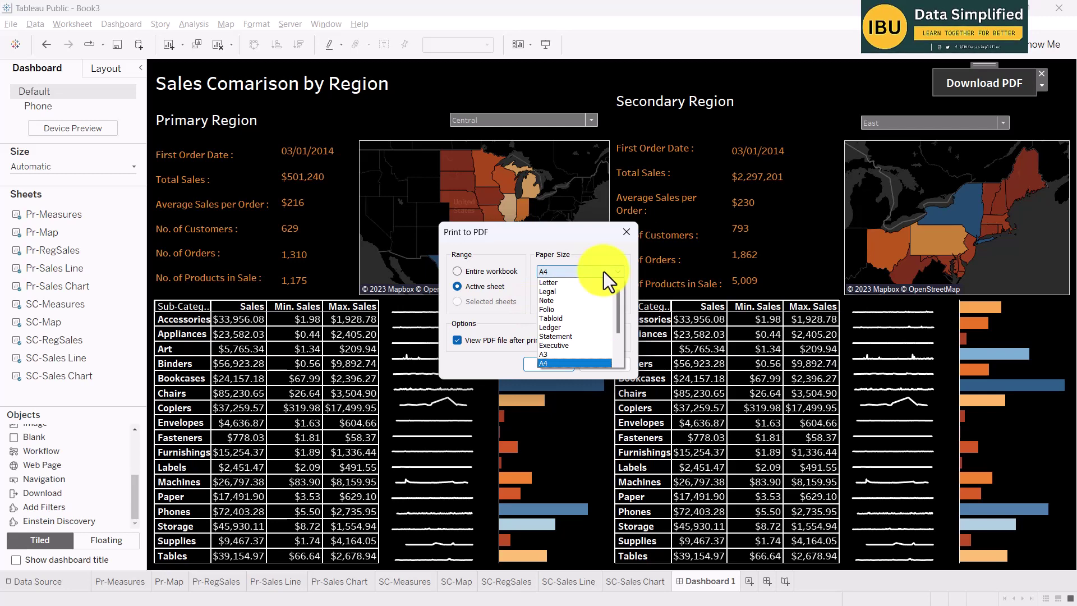
{"action": "left_click", "coordinate": [563, 363]}
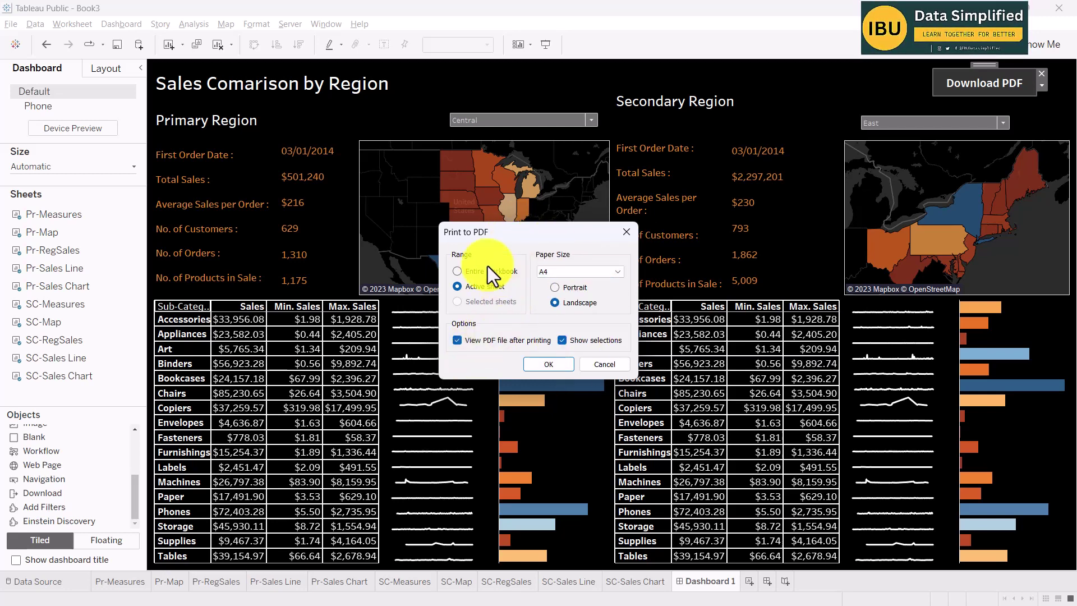
{"action": "left_click", "coordinate": [560, 365]}
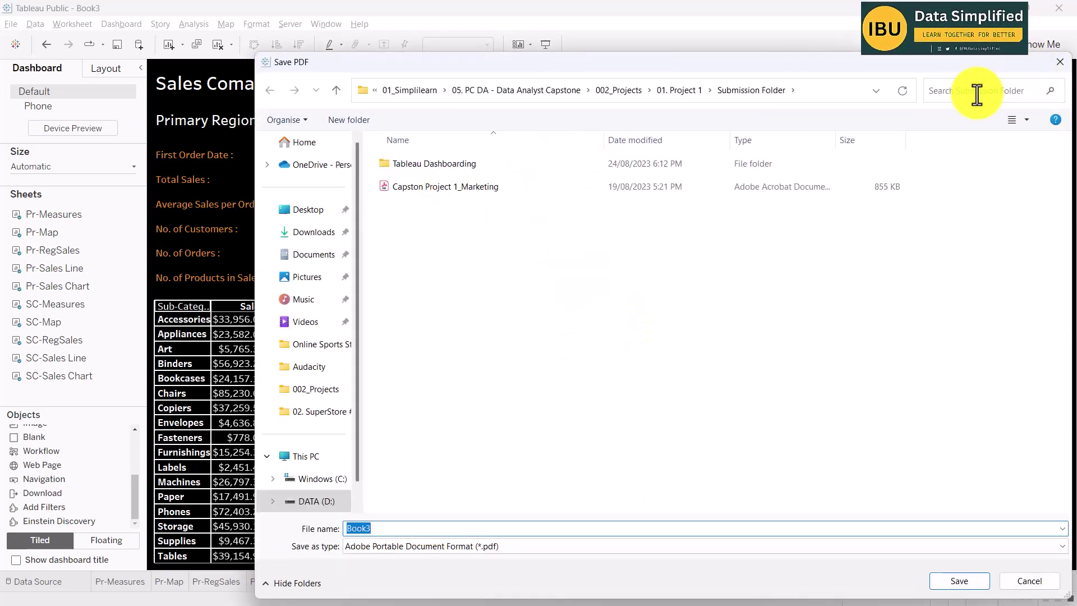
{"action": "left_click", "coordinate": [1059, 63]}
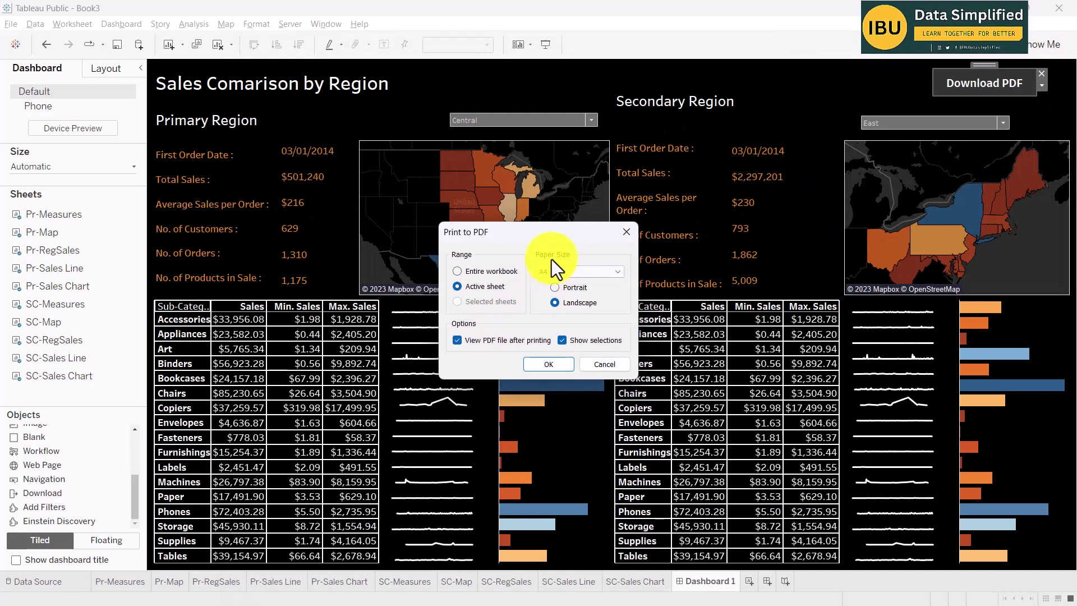
{"action": "left_click", "coordinate": [626, 232]}
- Examine the export formats available for the Download PDF button and close its settings without changing them
{"action": "left_click", "coordinate": [1043, 85]}
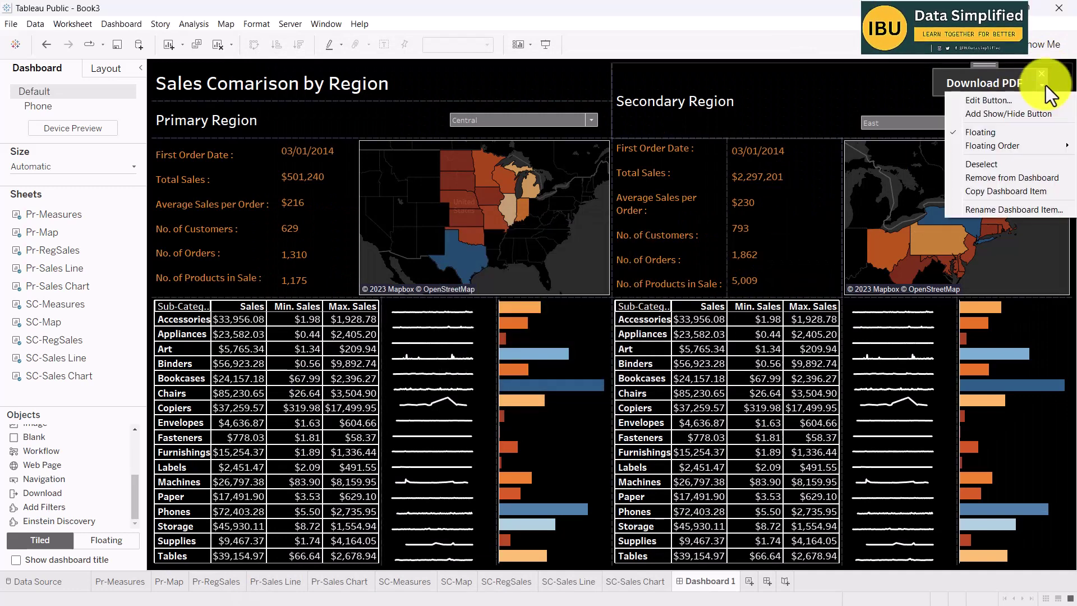
{"action": "left_click", "coordinate": [994, 100]}
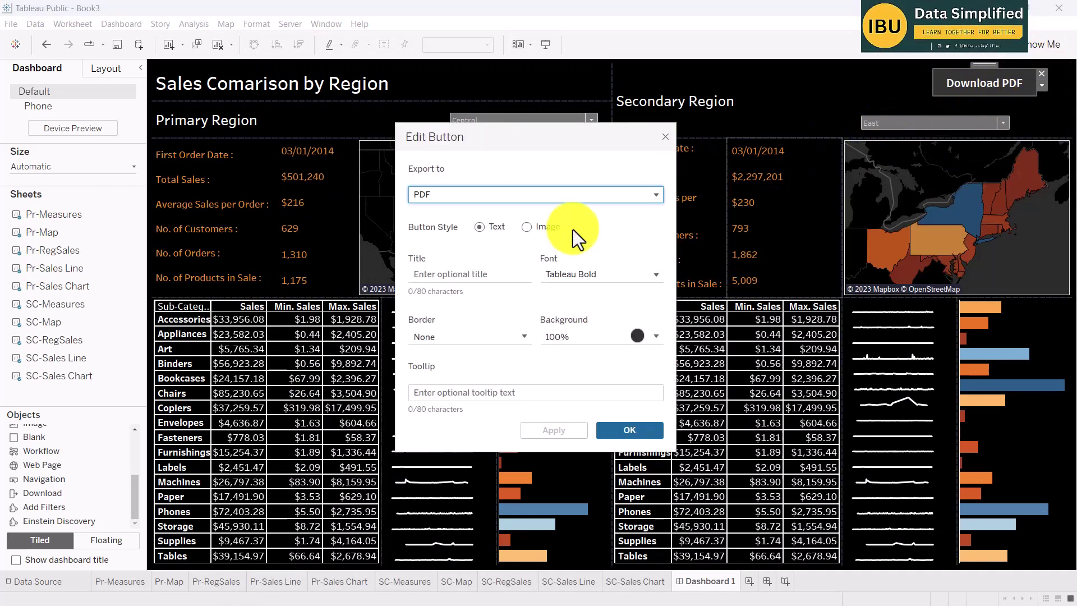
{"action": "left_click", "coordinate": [453, 193]}
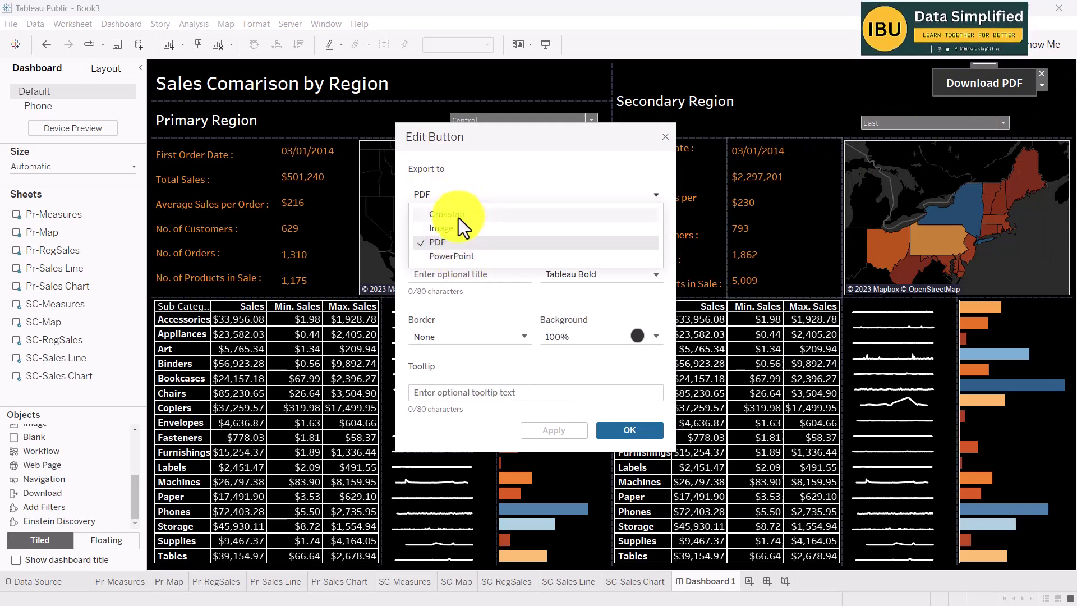
{"action": "left_click", "coordinate": [496, 304]}
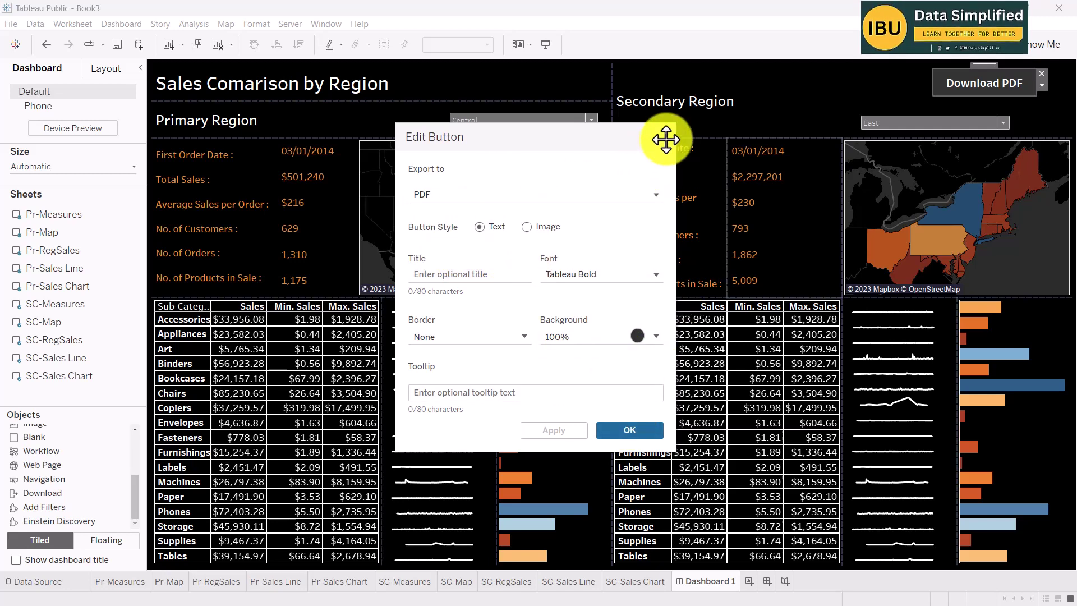
{"action": "key", "text": "Return"}
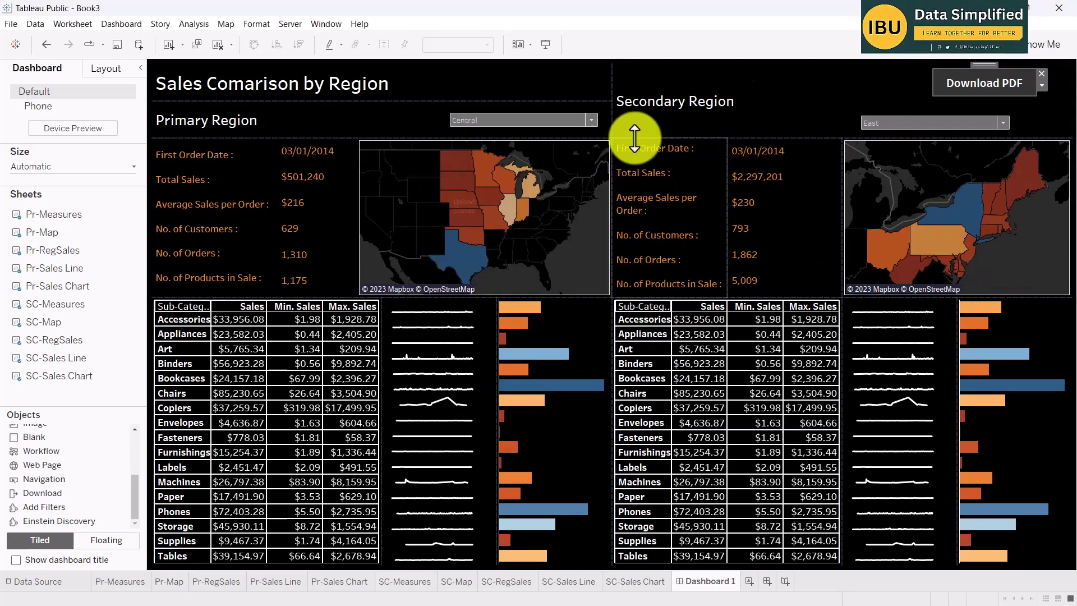
- Try the region filters with South as the primary region and East as the secondary region
{"action": "left_click", "coordinate": [539, 122]}
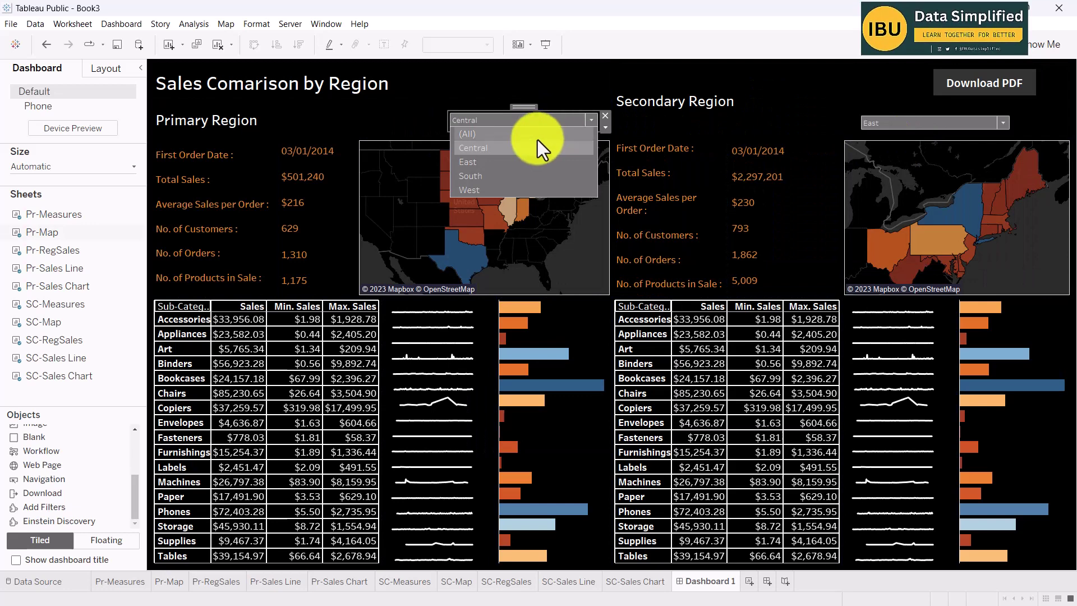
{"action": "left_click", "coordinate": [499, 174]}
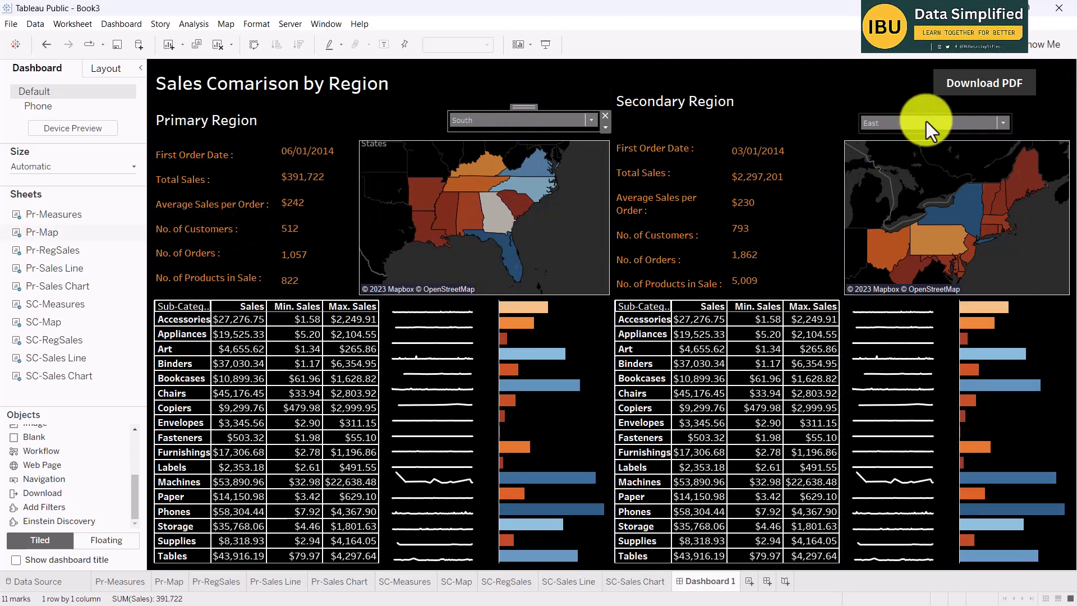
{"action": "left_click", "coordinate": [958, 122]}
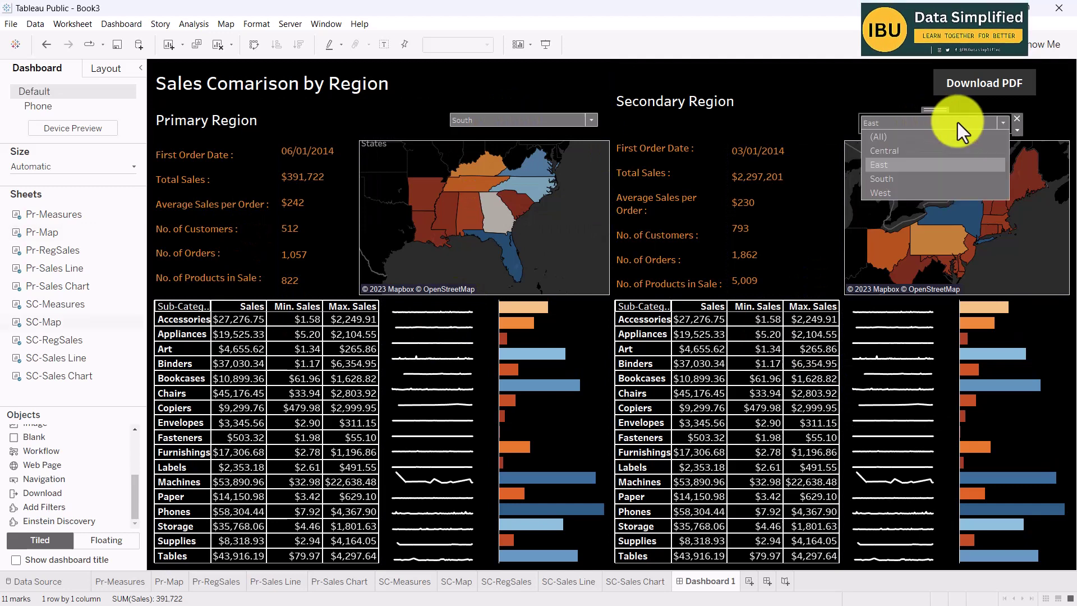
{"action": "left_click", "coordinate": [890, 163]}
- Apply the Secondary Region filter to the SC-Measures, SC-RegSales, SC-Sales Line and SC-Sales Chart worksheets as well
{"action": "left_click", "coordinate": [1017, 130]}
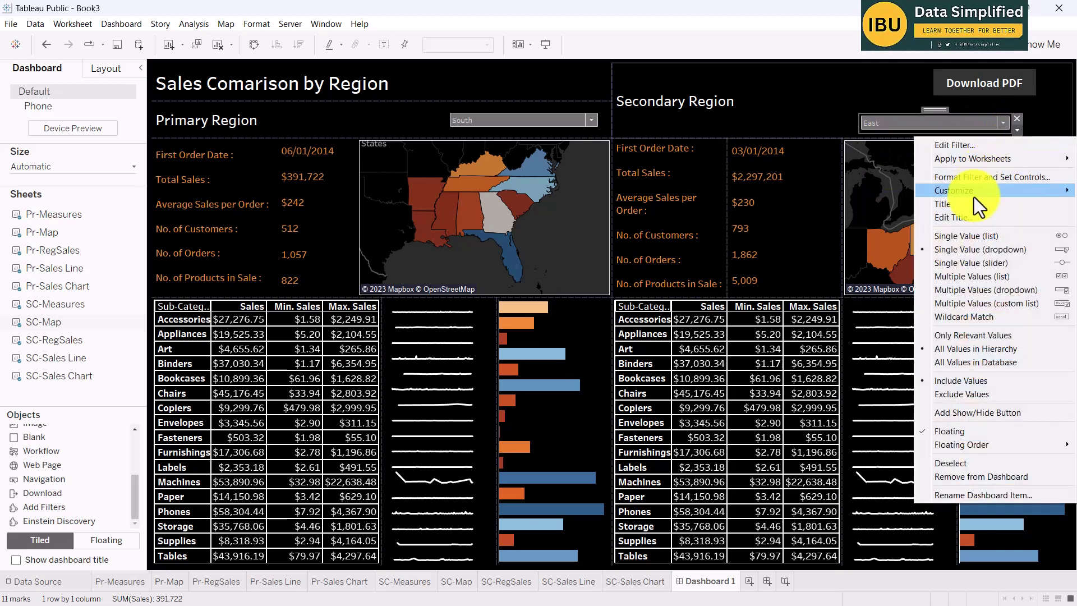
{"action": "mouse_move", "coordinate": [977, 155]}
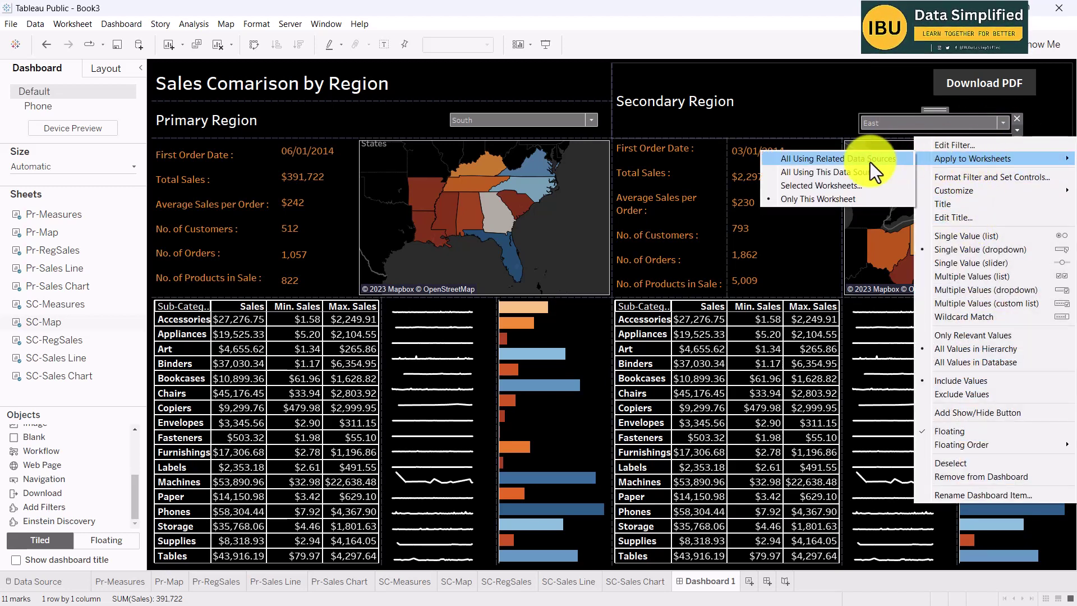
{"action": "left_click", "coordinate": [805, 185]}
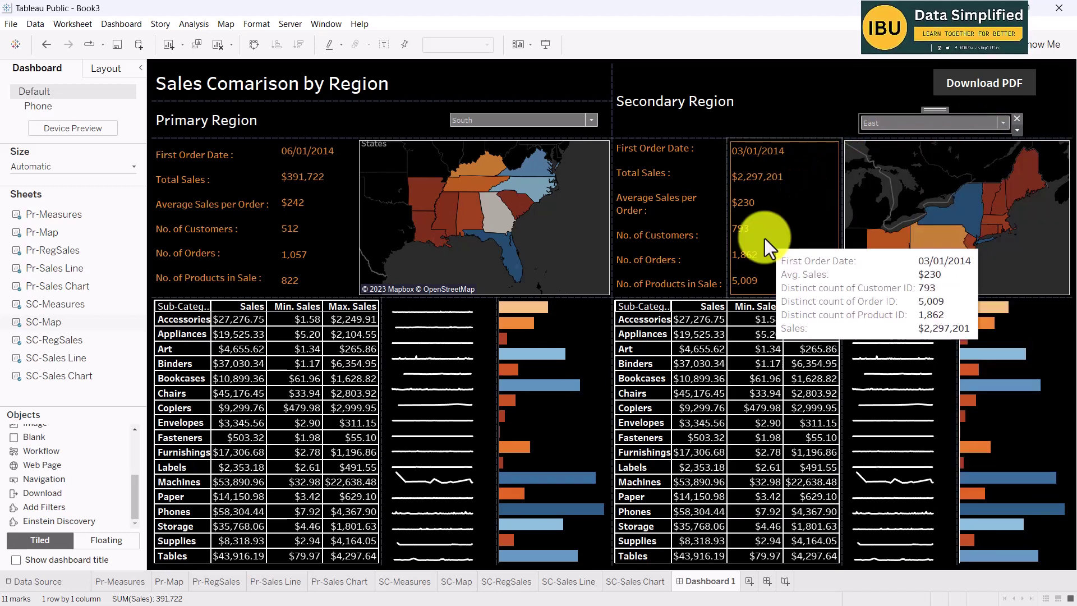
{"action": "left_click_drag", "start_coordinate": [481, 160], "coordinate": [373, 61]}
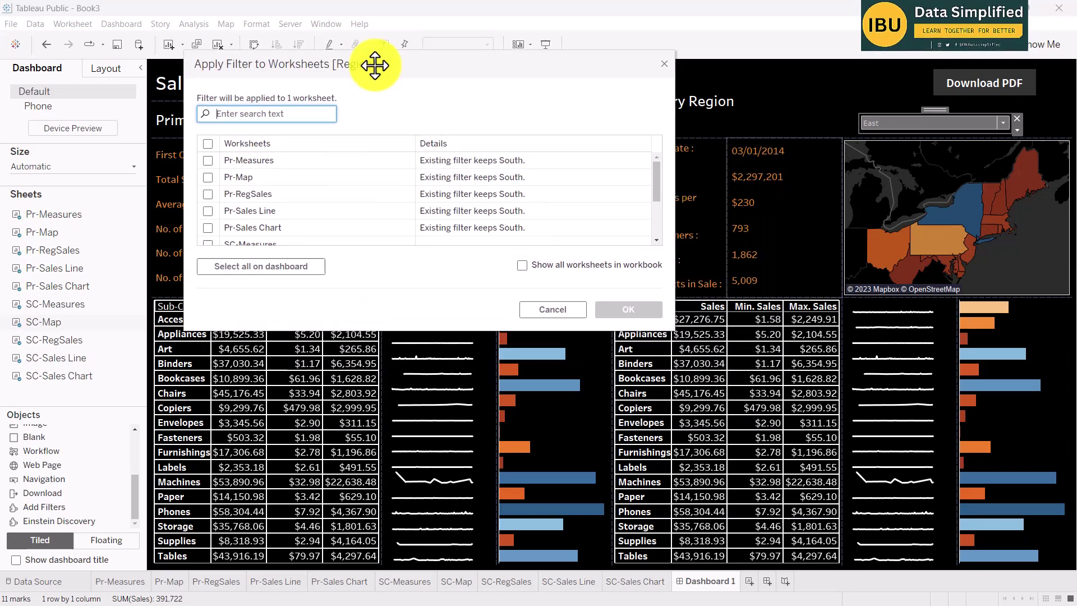
{"action": "left_click_drag", "start_coordinate": [669, 329], "coordinate": [789, 492]}
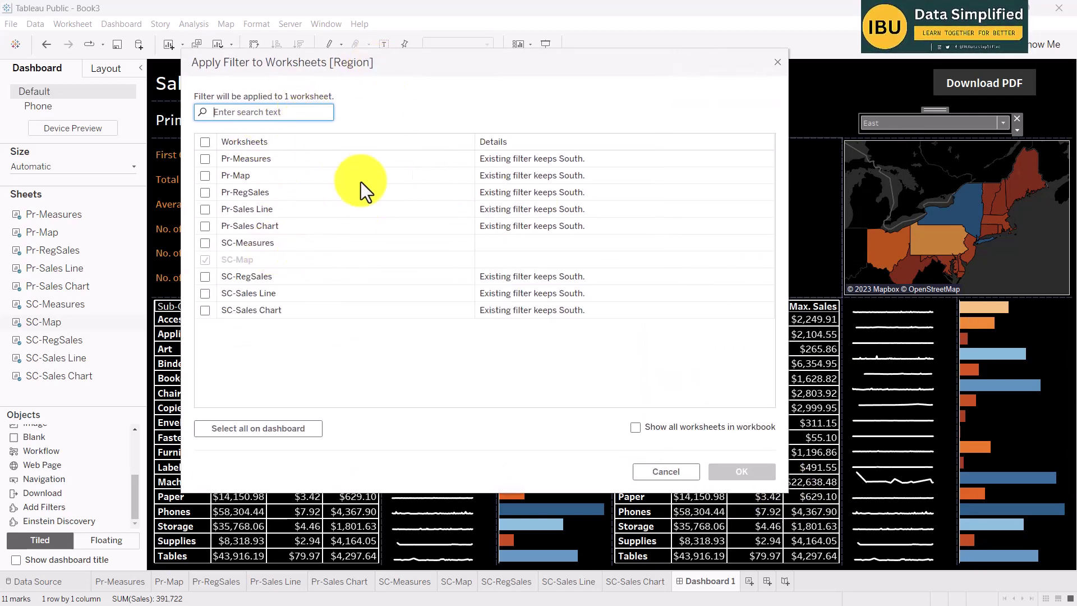
{"action": "type", "text": "pr"}
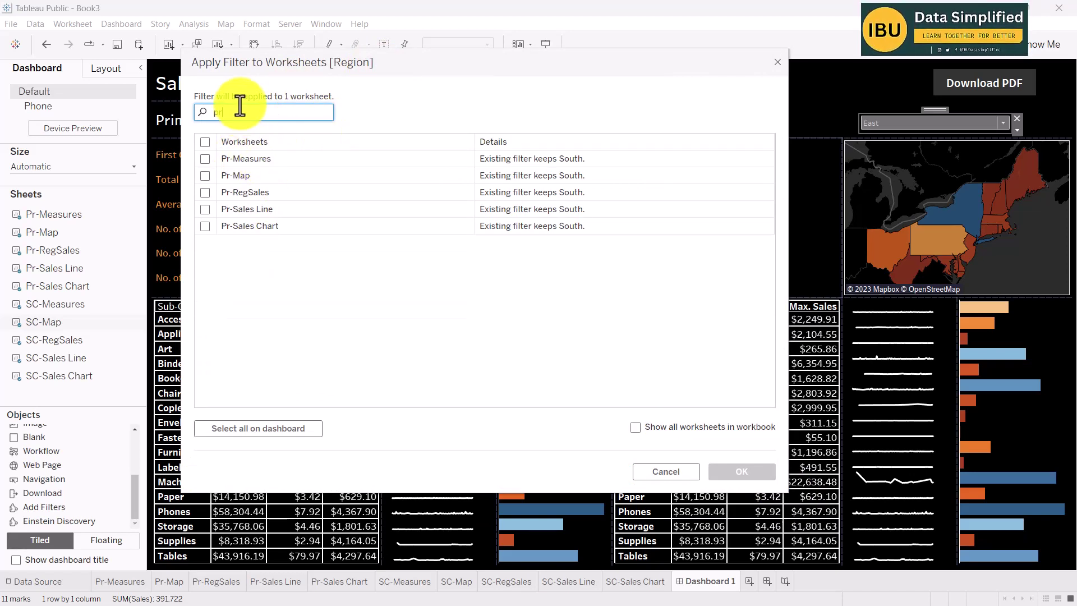
{"action": "key", "text": "BackSpace"}
{"action": "key", "text": "BackSpace"}
{"action": "type", "text": "SC"}
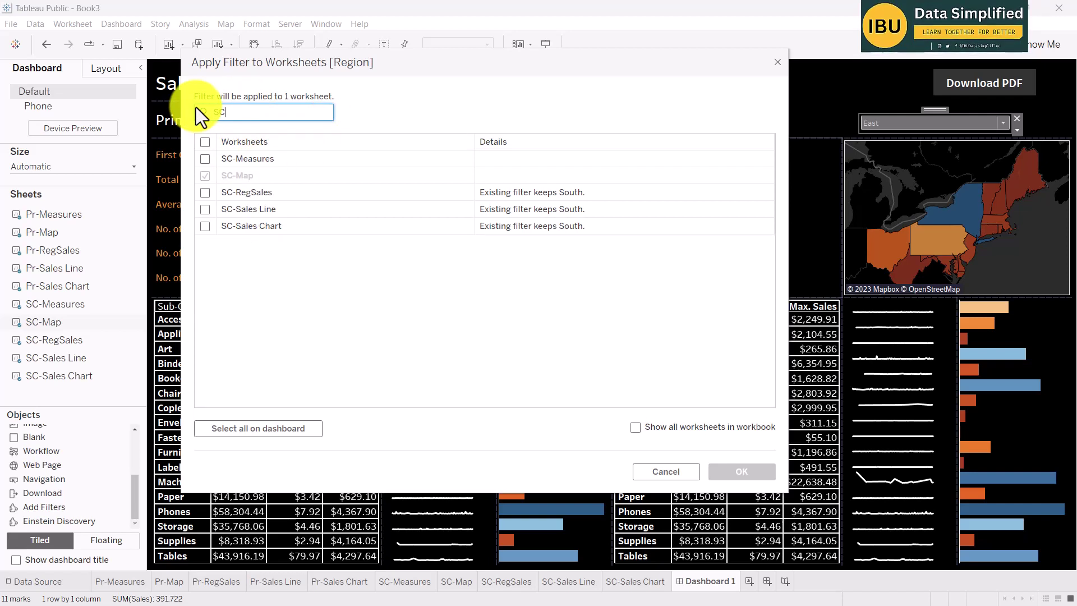
{"action": "left_click", "coordinate": [205, 158]}
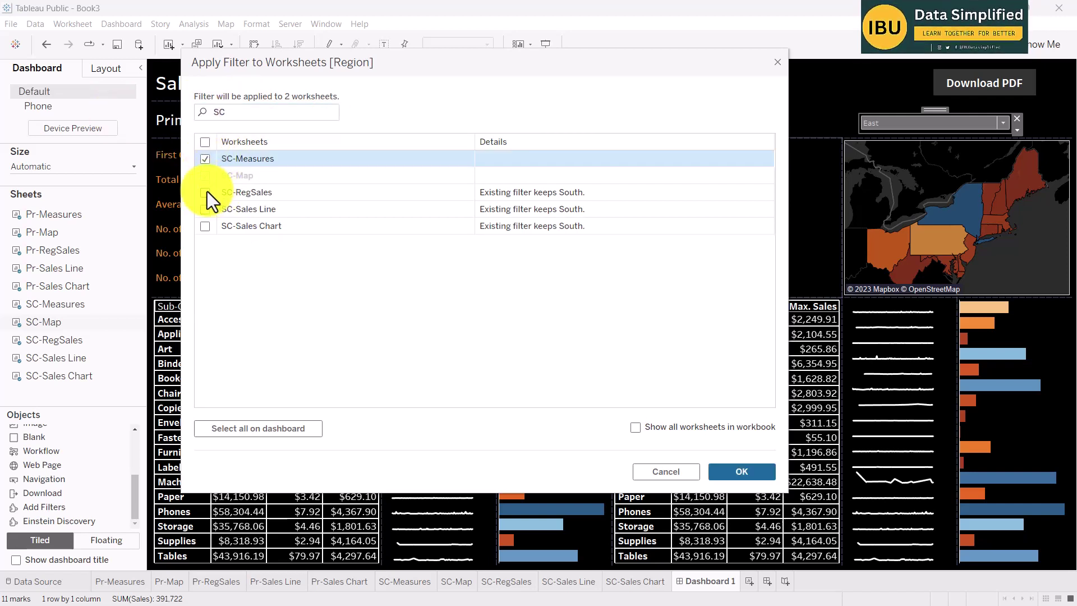
{"action": "left_click", "coordinate": [205, 190]}
{"action": "left_click", "coordinate": [205, 208]}
{"action": "left_click", "coordinate": [206, 226]}
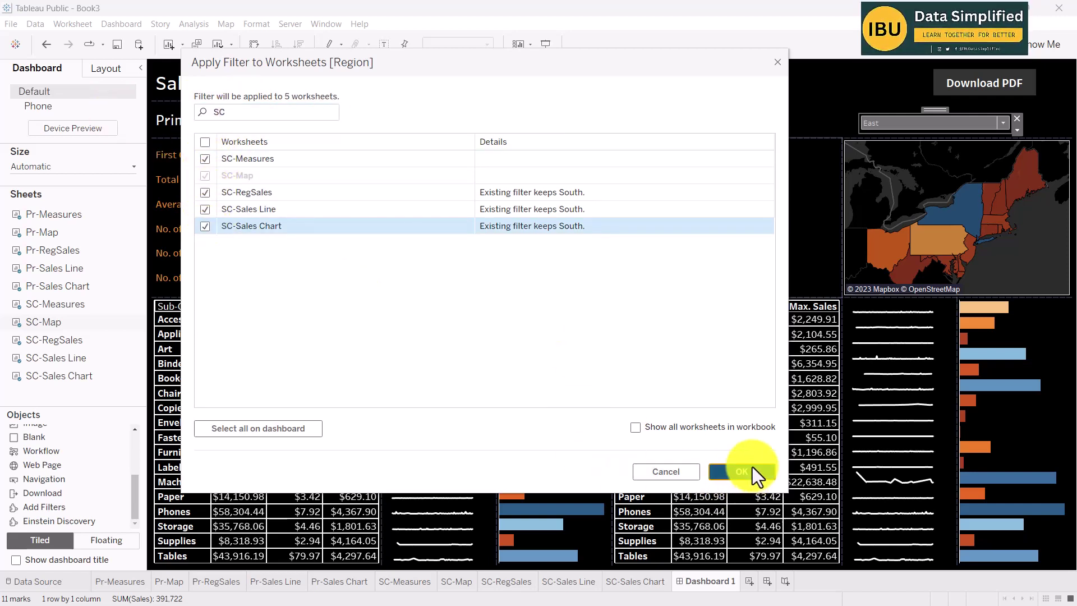
{"action": "key", "text": "Return"}
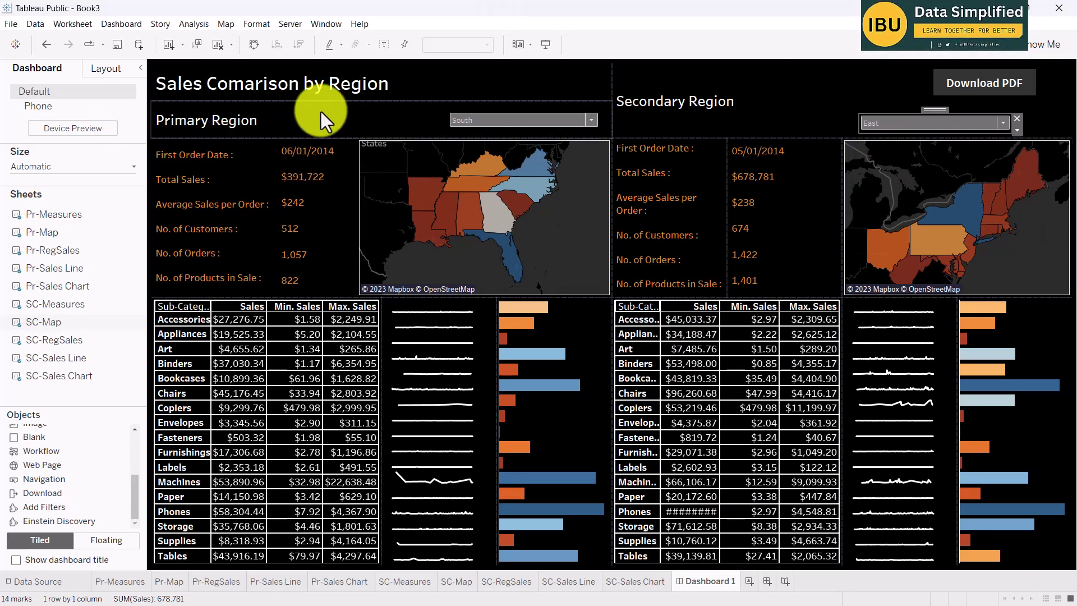
- Set the Primary Region filter to Central and the Secondary Region filter to West
{"action": "left_click", "coordinate": [588, 121]}
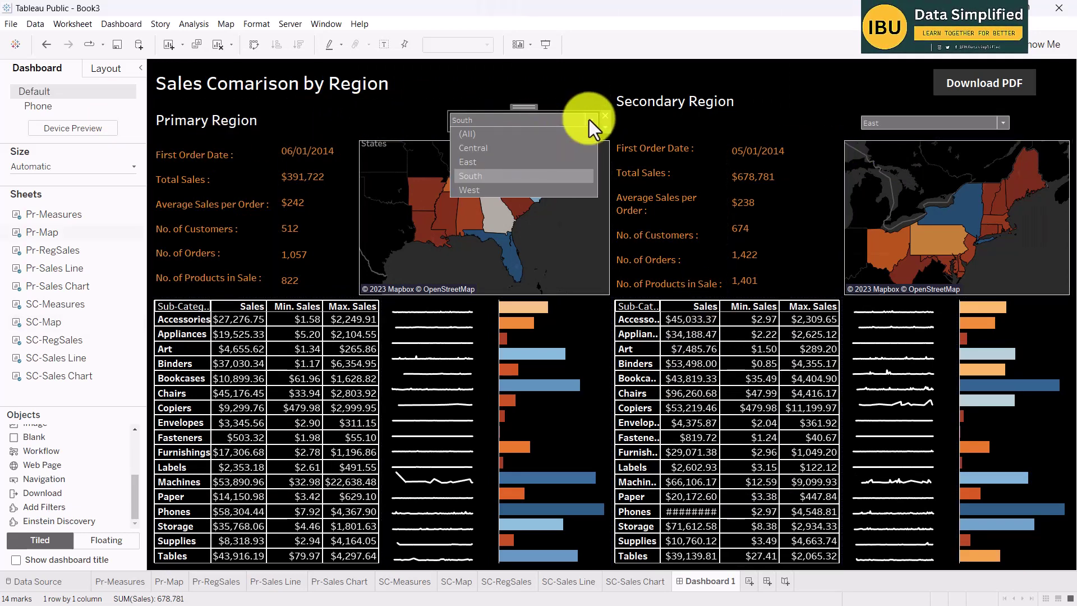
{"action": "left_click", "coordinate": [479, 150]}
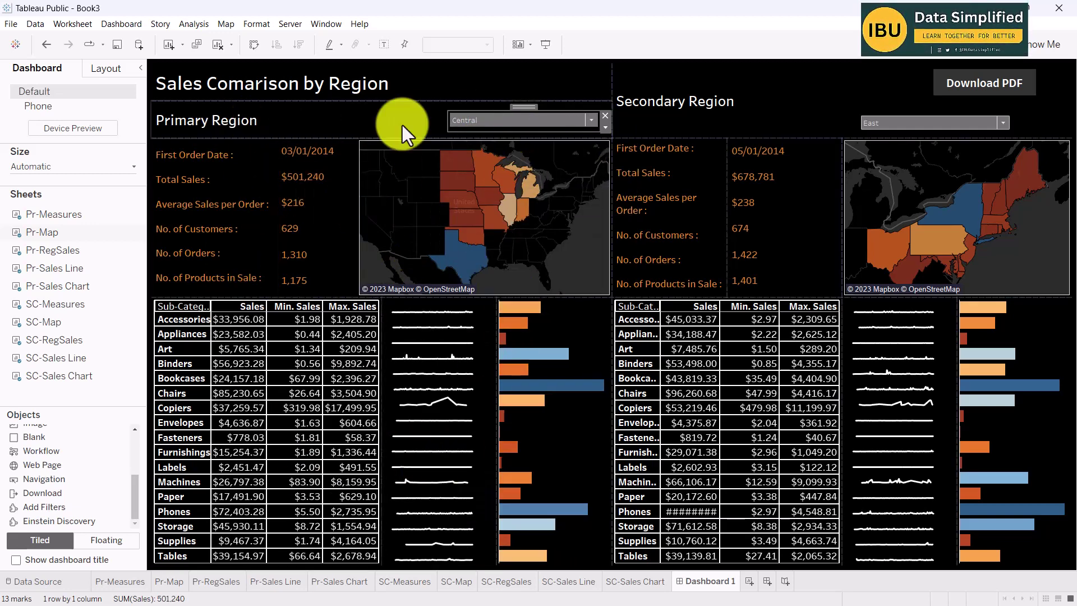
{"action": "left_click", "coordinate": [985, 122]}
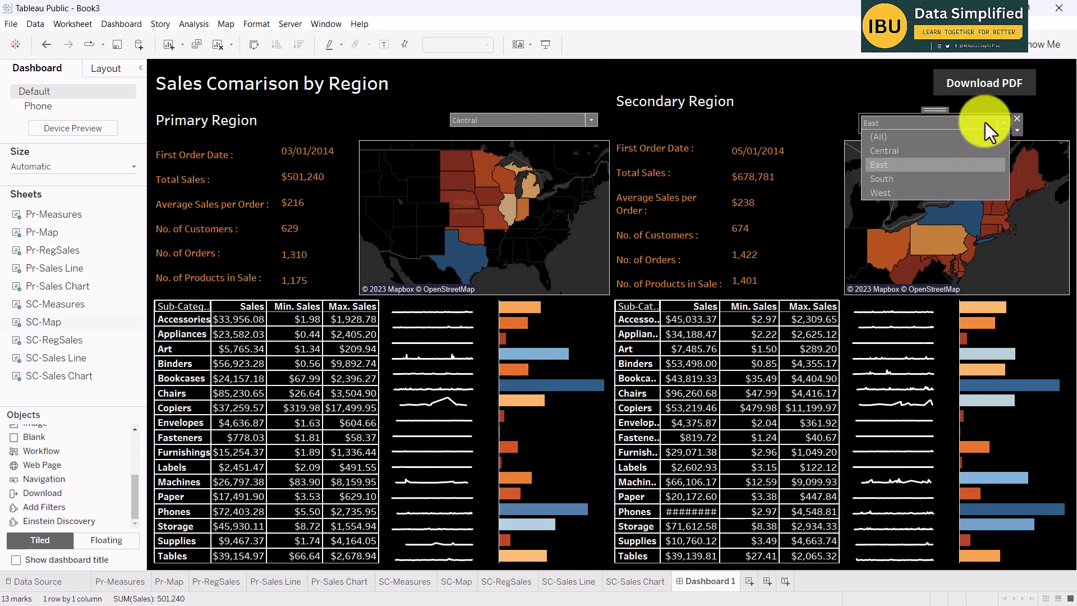
{"action": "left_click", "coordinate": [894, 193]}
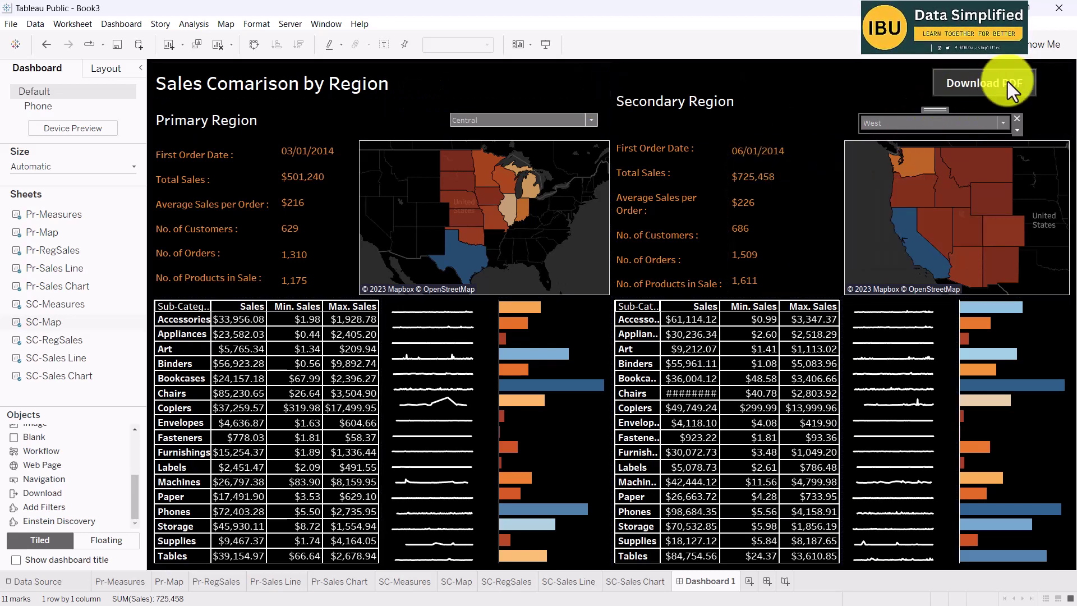
- Bring up the Tableau Public sign-in window for the workbook and move it aside
{"action": "left_click", "coordinate": [11, 24]}
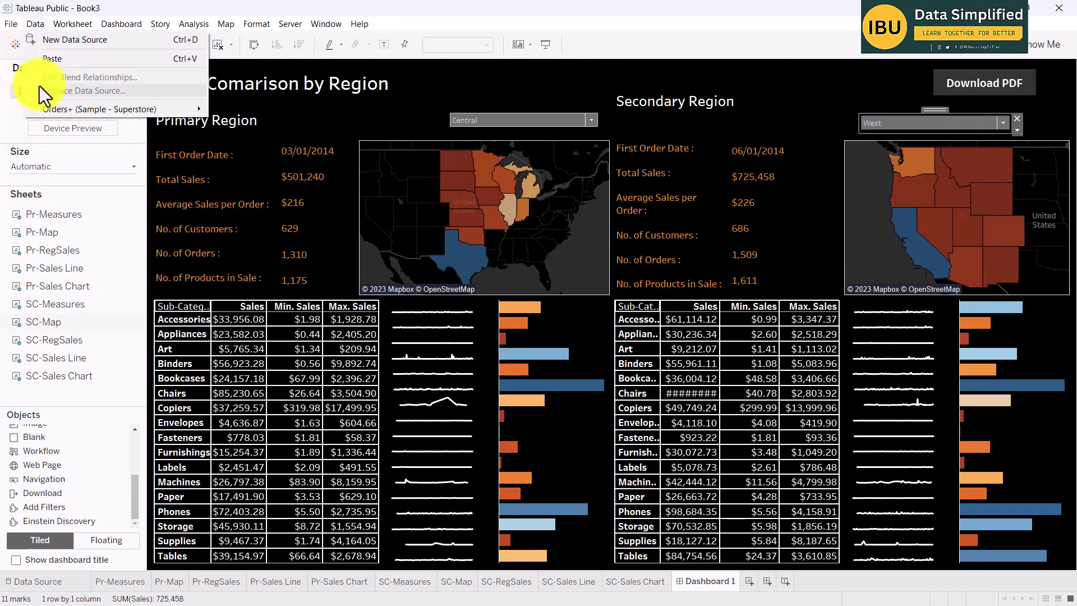
{"action": "key", "text": "Escape"}
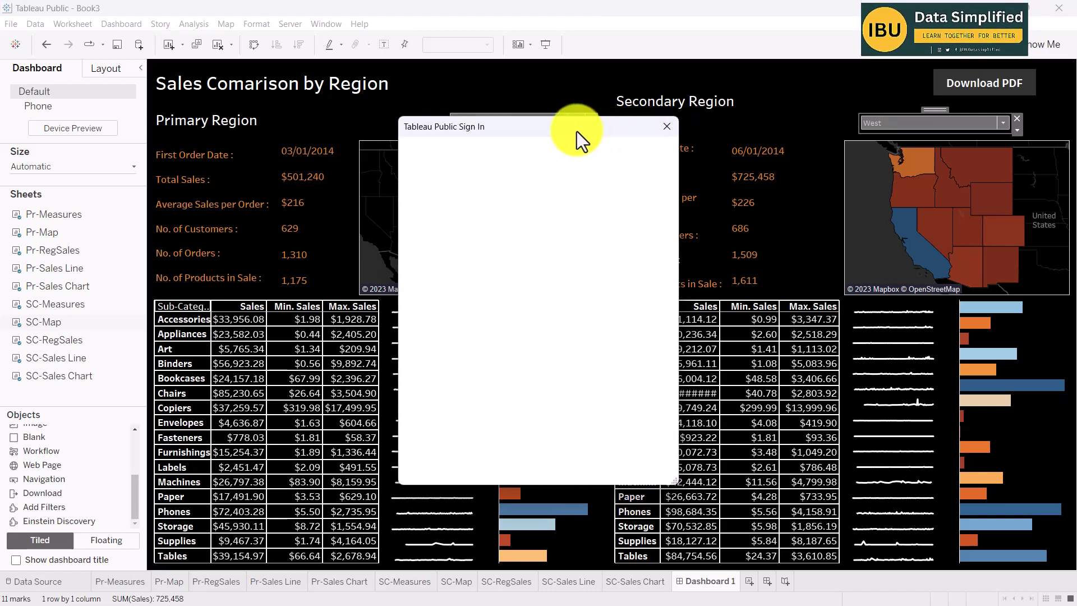
{"action": "left_click_drag", "start_coordinate": [558, 126], "coordinate": [682, 147]}
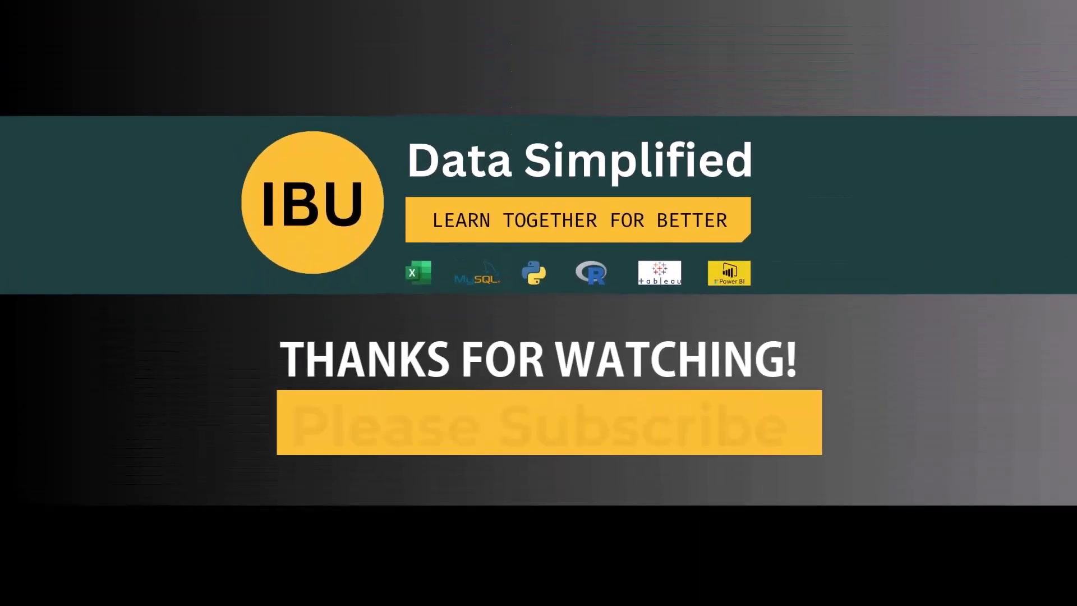